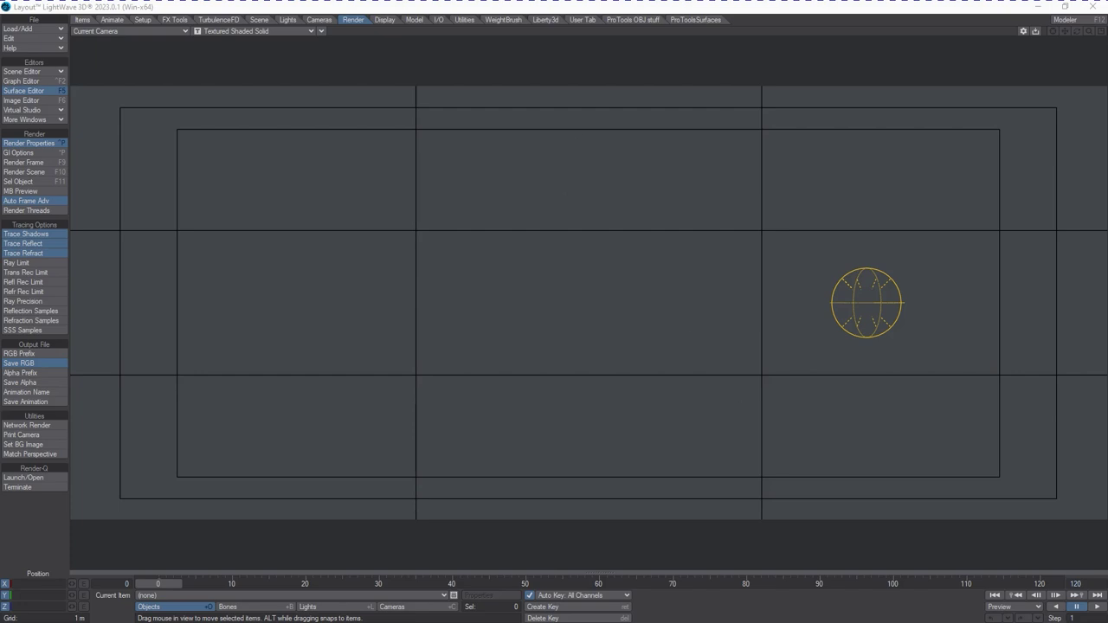
# Open the X-Wing folder in File Explorer and view the X-Wing.png reference render.
pyautogui.moveTo(1107, 54); pyautogui.dragTo(665, 89)
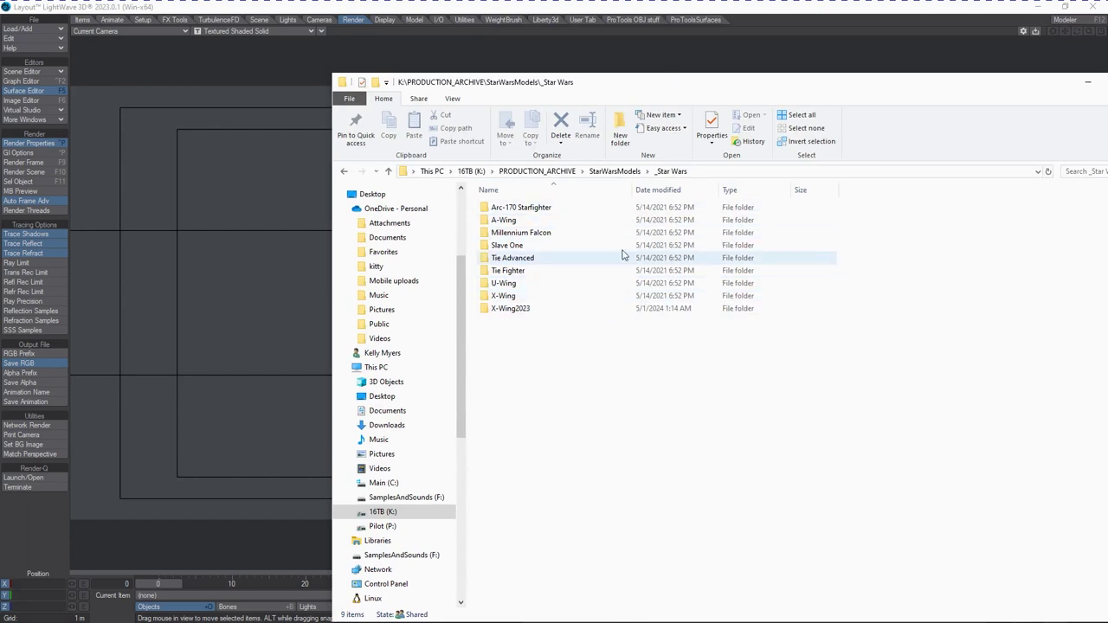
pyautogui.doubleClick(528, 296)
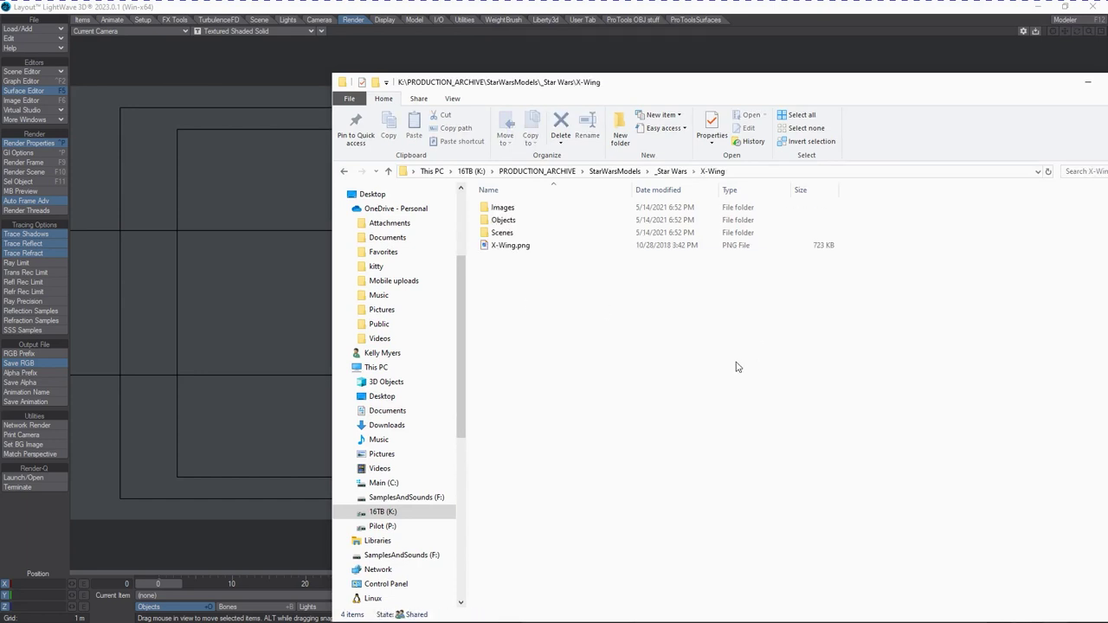
pyautogui.doubleClick(509, 247)
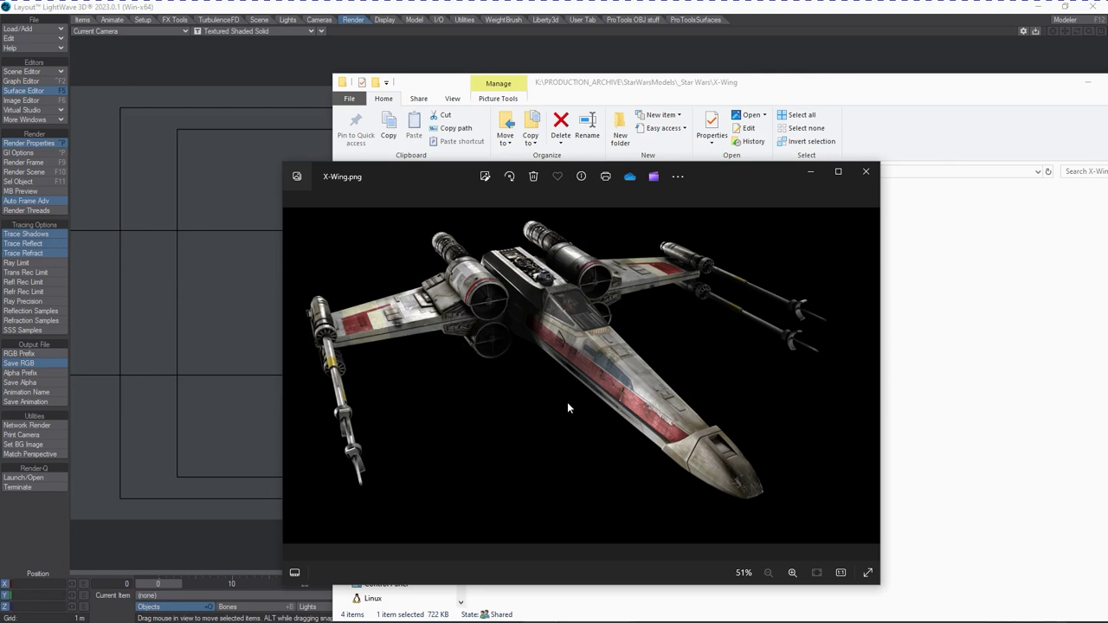
pyautogui.moveTo(751, 173); pyautogui.dragTo(949, 239)
pyautogui.click(1065, 237)
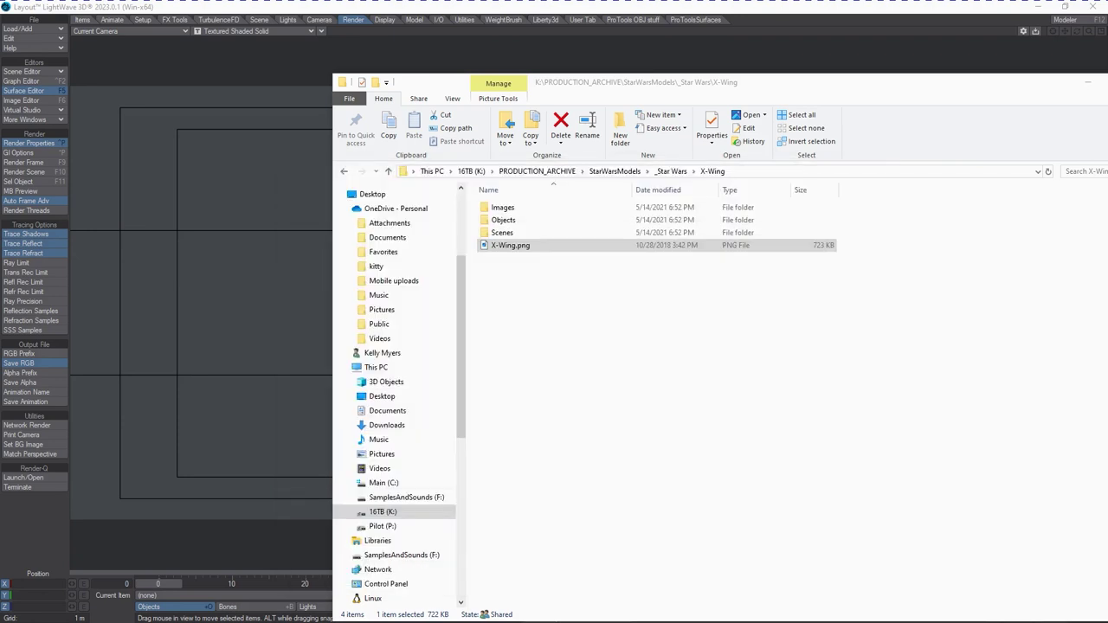
# Open the X-Wing Images folder and view the texture maps from AstroDroid_02_C_Gamma_Adjusted.png through RebelPilot_N.png.
pyautogui.doubleClick(499, 209)
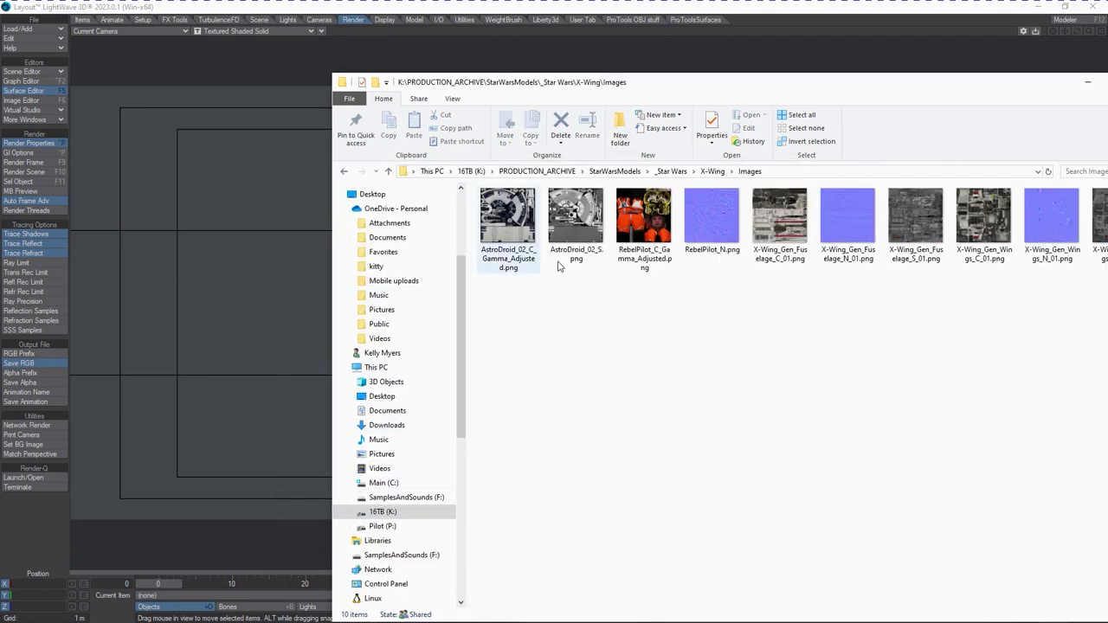
pyautogui.moveTo(874, 70); pyautogui.dragTo(718, 93)
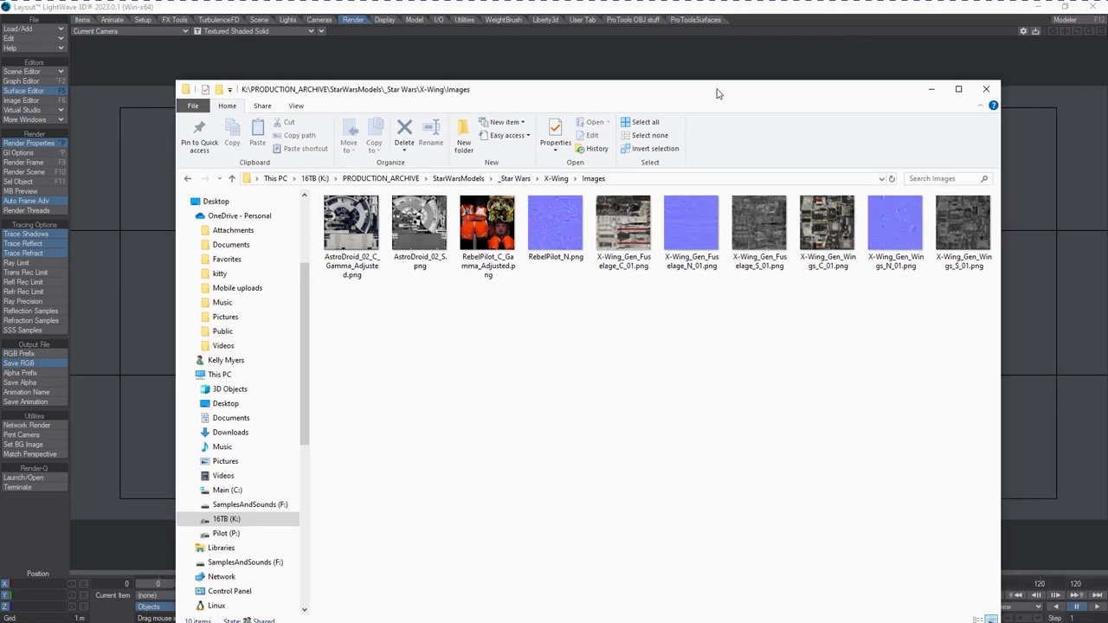
pyautogui.click(372, 265)
pyautogui.doubleClick(347, 218)
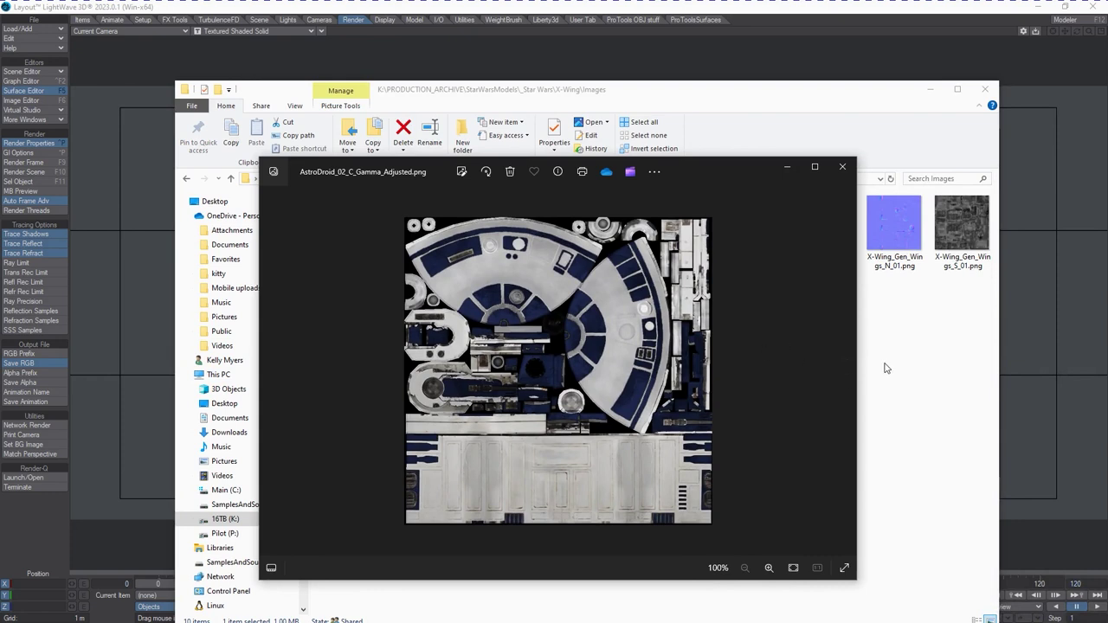
pyautogui.click(846, 370)
pyautogui.click(846, 371)
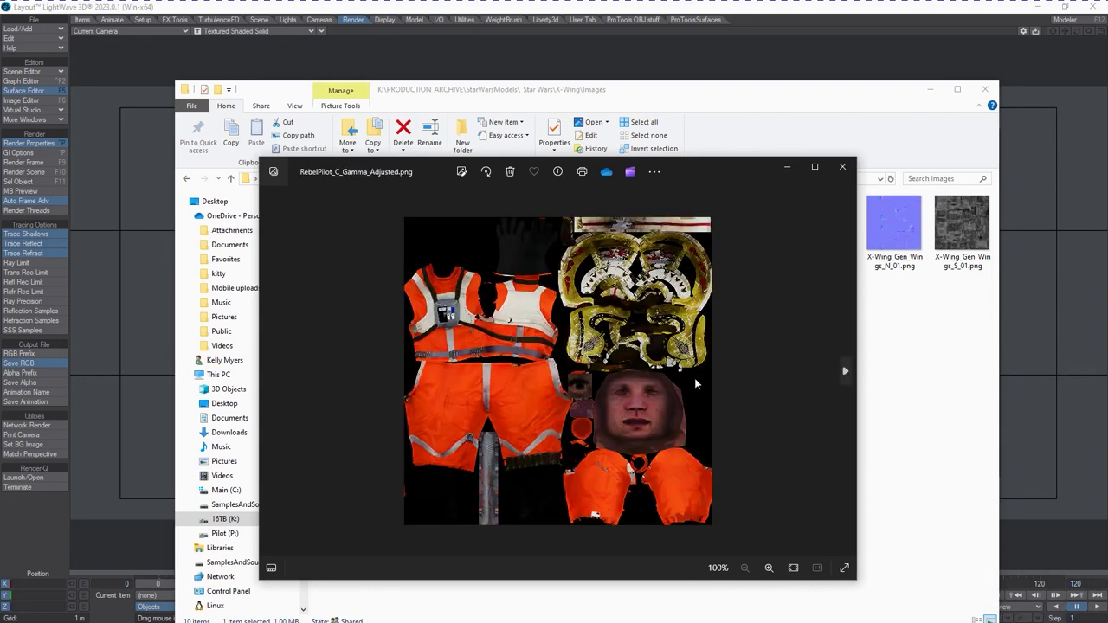
pyautogui.click(845, 372)
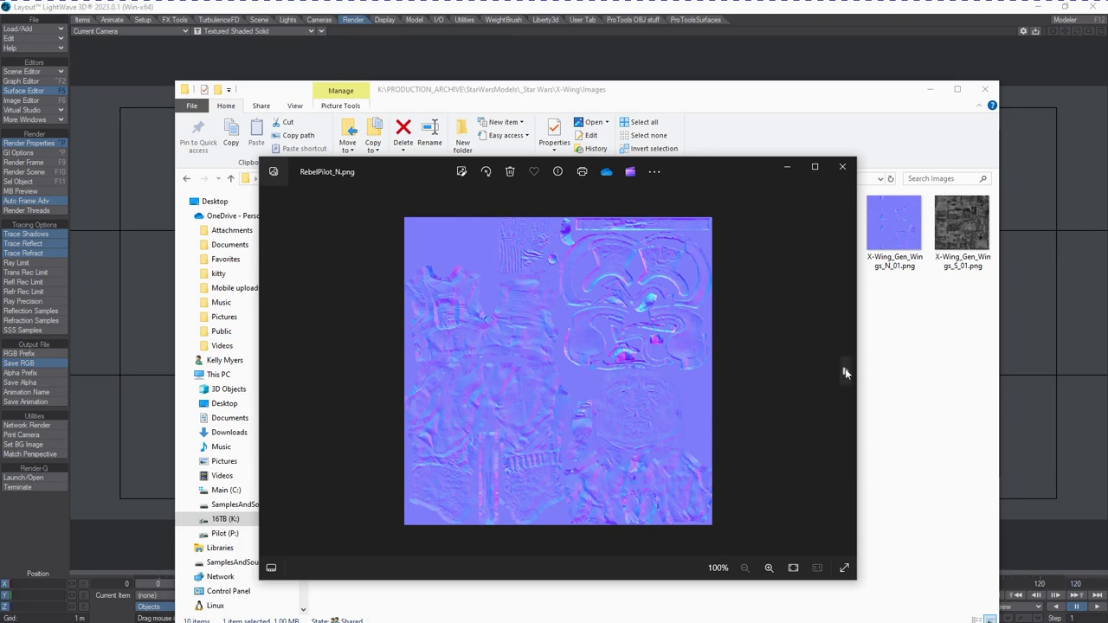
# View the X-Wing fuselage and wing texture maps, covering the C, N and S versions, and close the image viewer.
pyautogui.click(843, 372)
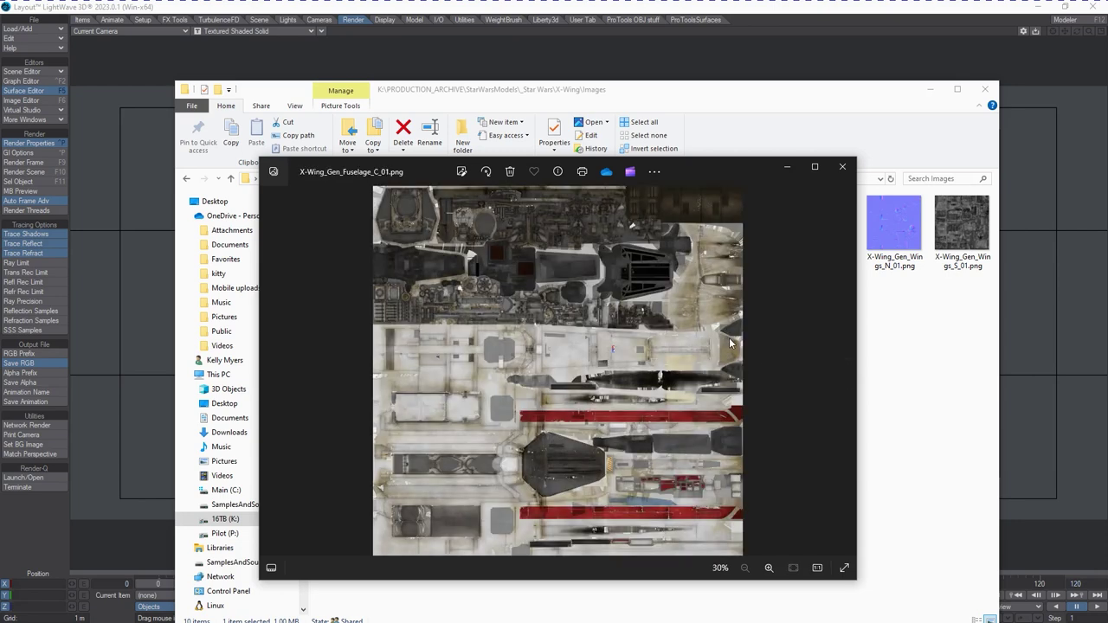
pyautogui.click(845, 374)
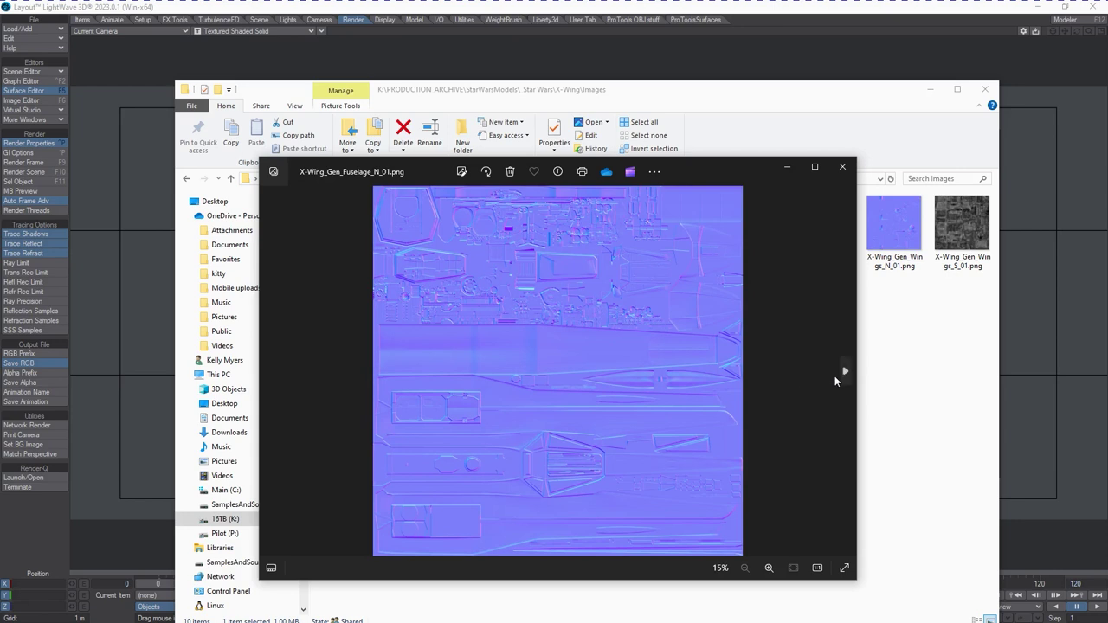
pyautogui.click(843, 373)
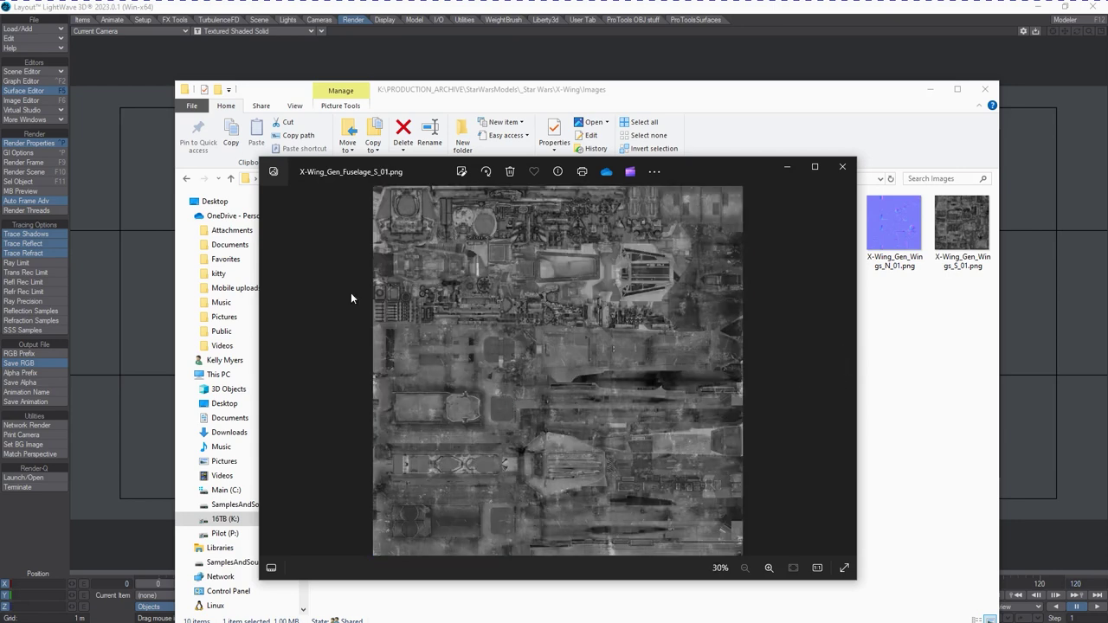
pyautogui.click(844, 369)
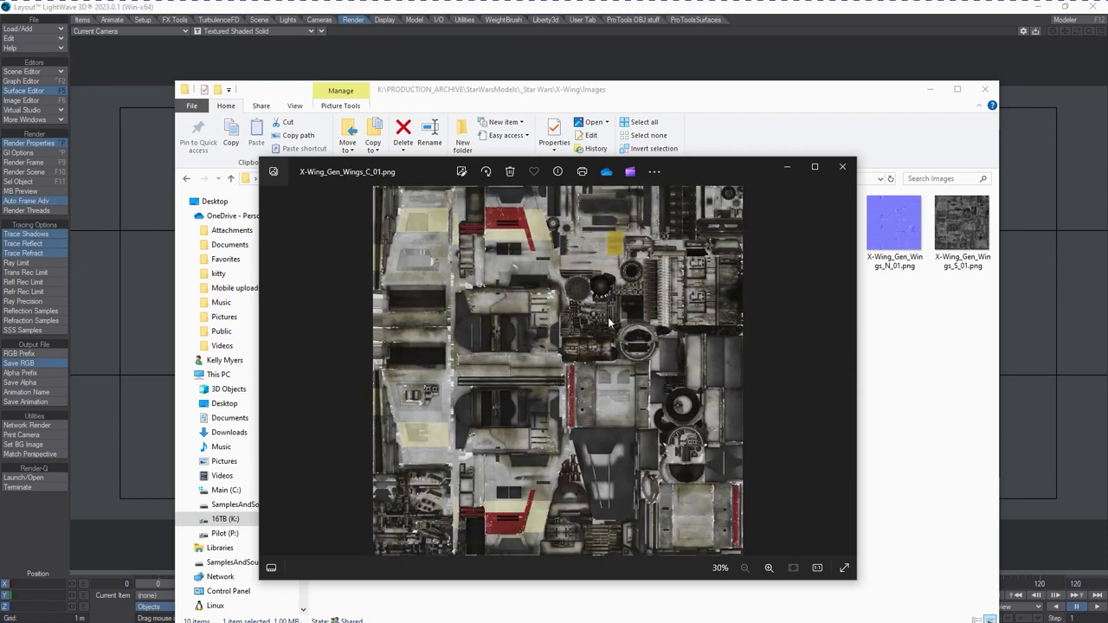
pyautogui.click(844, 373)
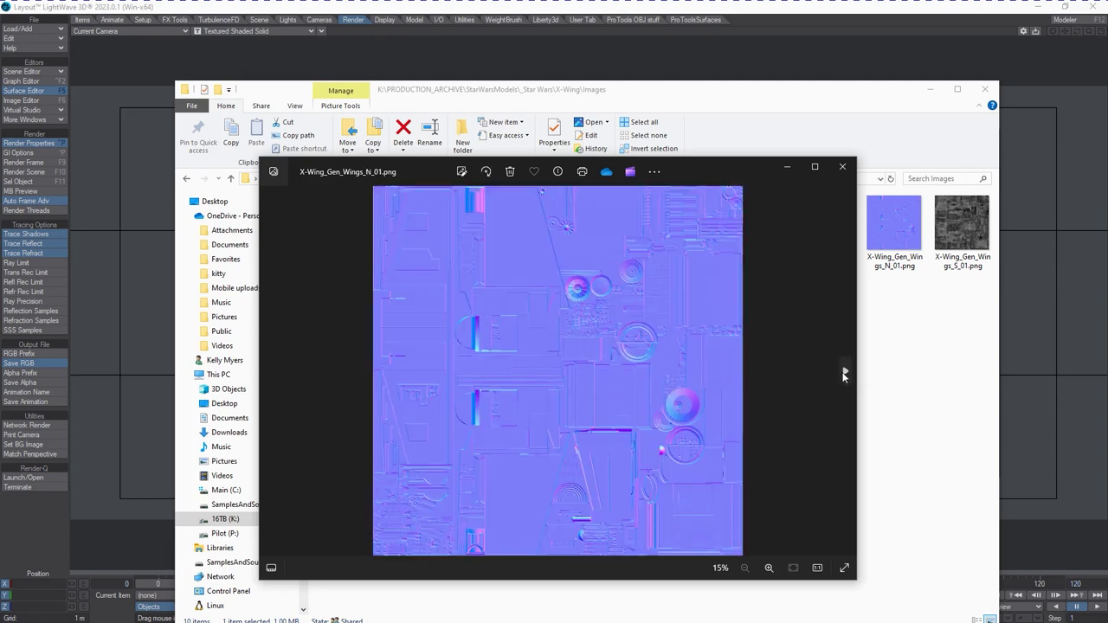
pyautogui.click(844, 373)
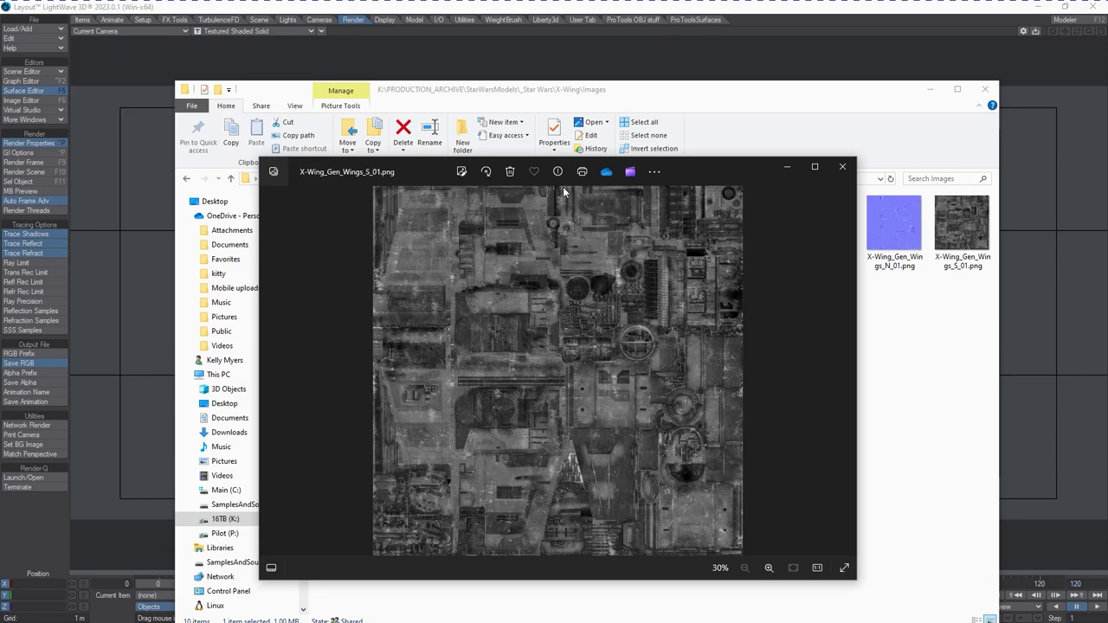
pyautogui.click(843, 168)
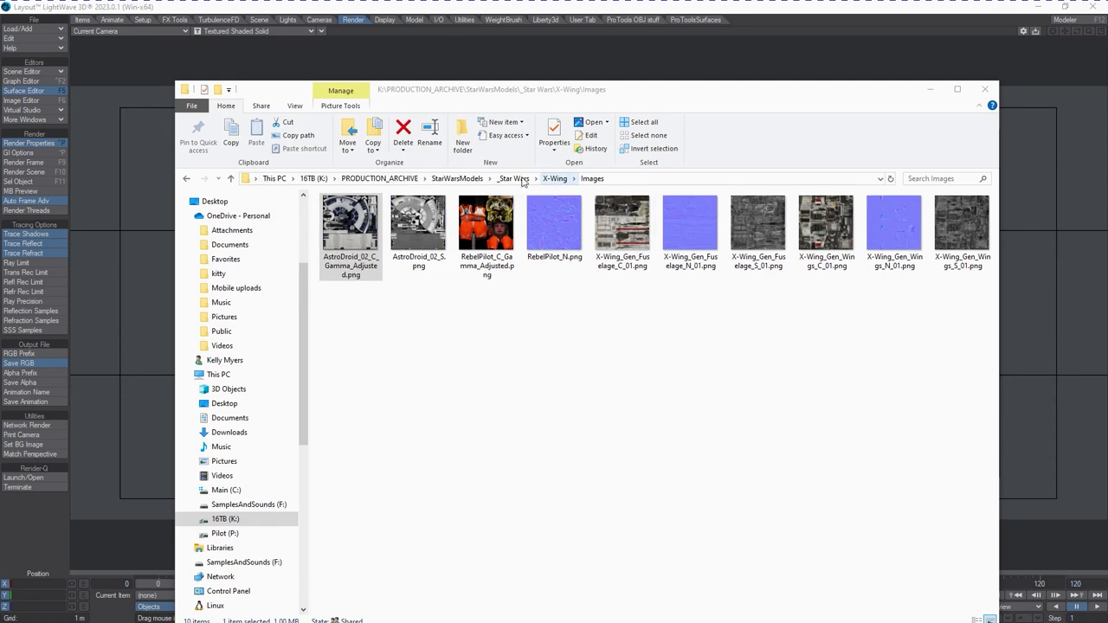
# Check the object files and the scene file in the X-Wing folder's Objects and Scenes subfolders.
pyautogui.click(554, 178)
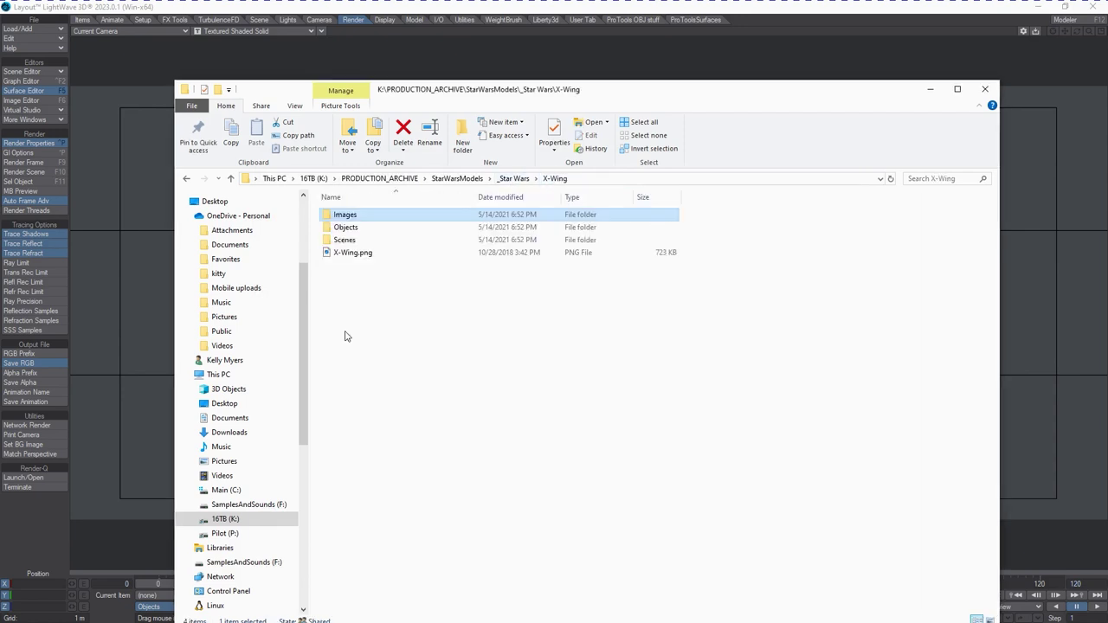
pyautogui.doubleClick(342, 227)
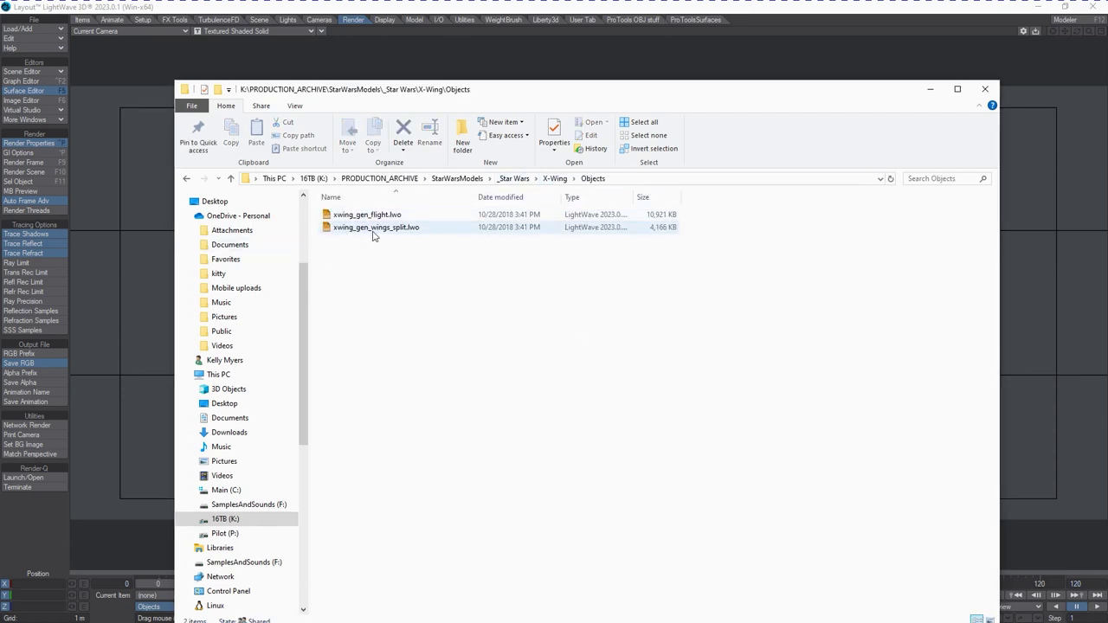
pyautogui.click(374, 216)
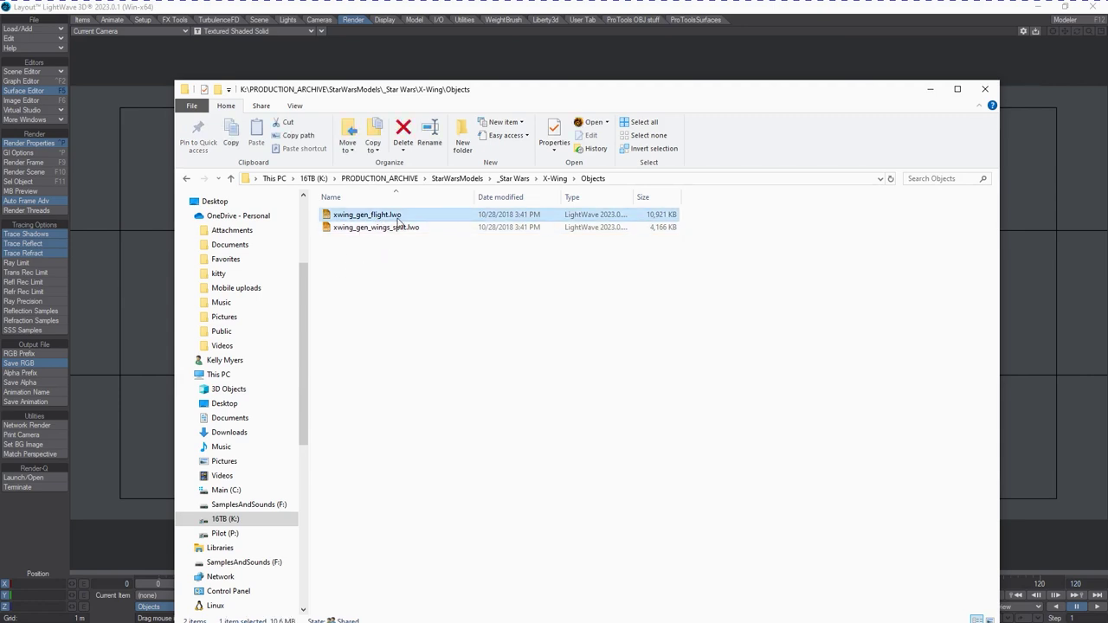
pyautogui.click(386, 229)
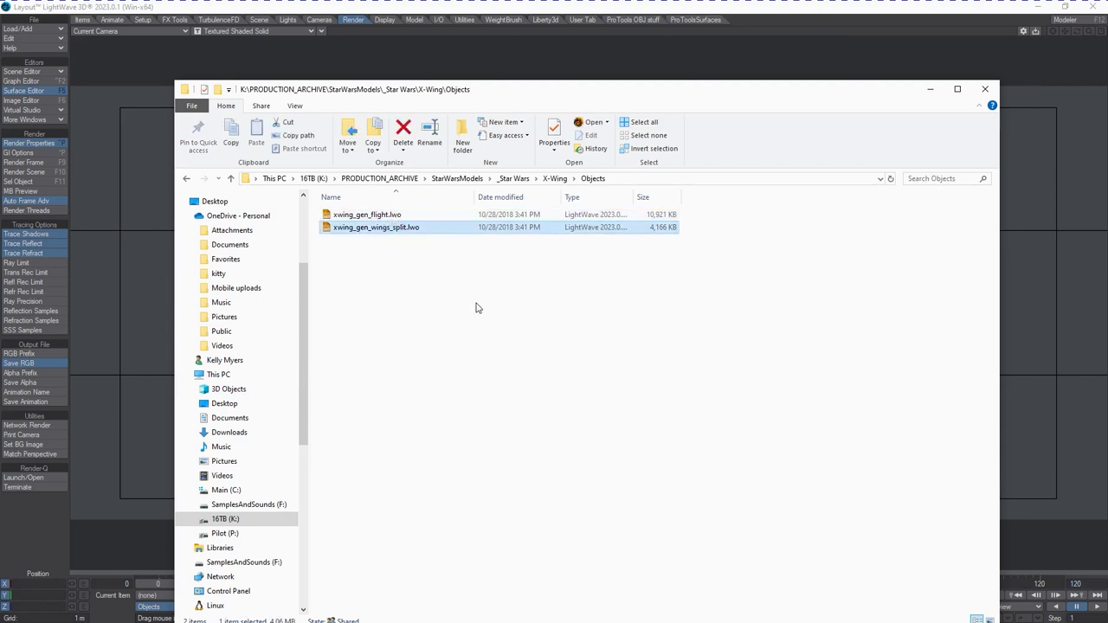
pyautogui.click(552, 178)
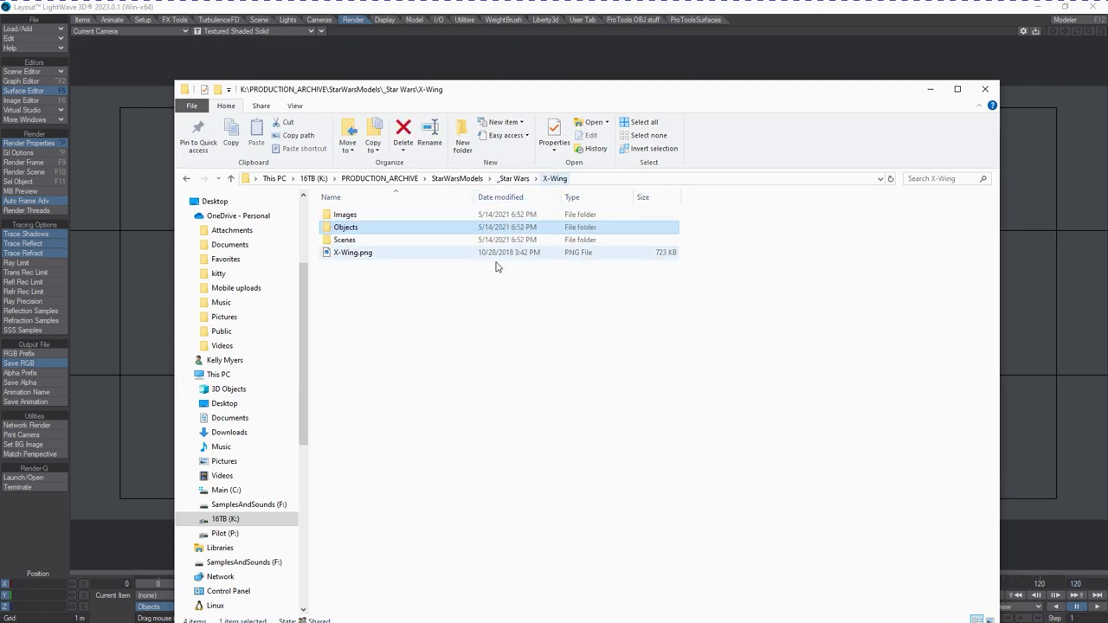
pyautogui.doubleClick(364, 241)
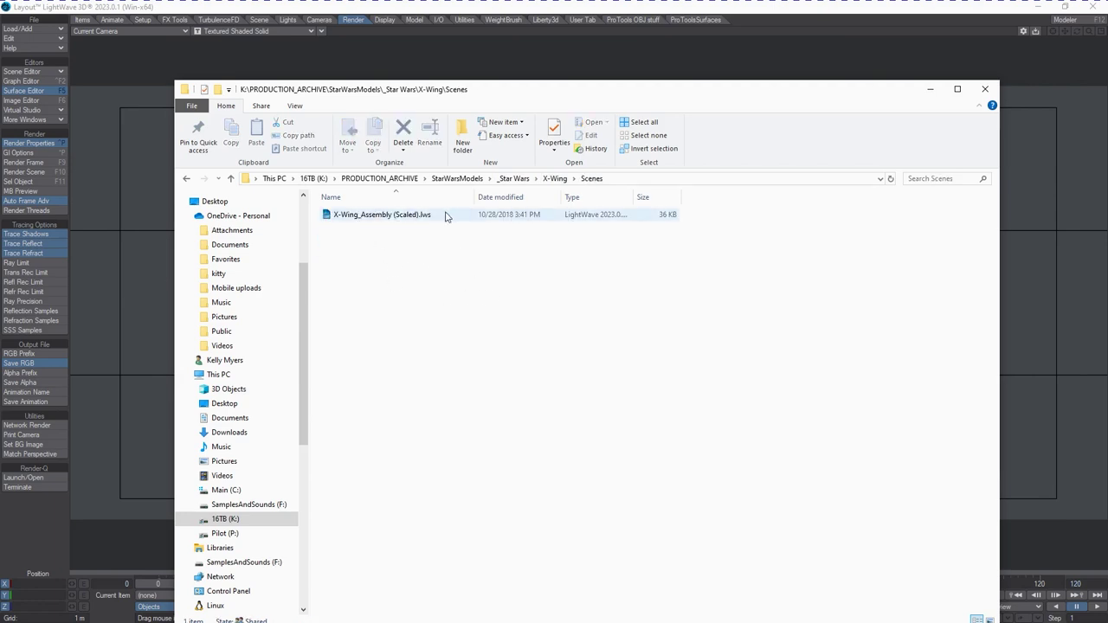
# Go up to the _Star Wars folder and inspect the Images and Objects subfolders of X-Wing2023.
pyautogui.click(554, 178)
pyautogui.click(516, 178)
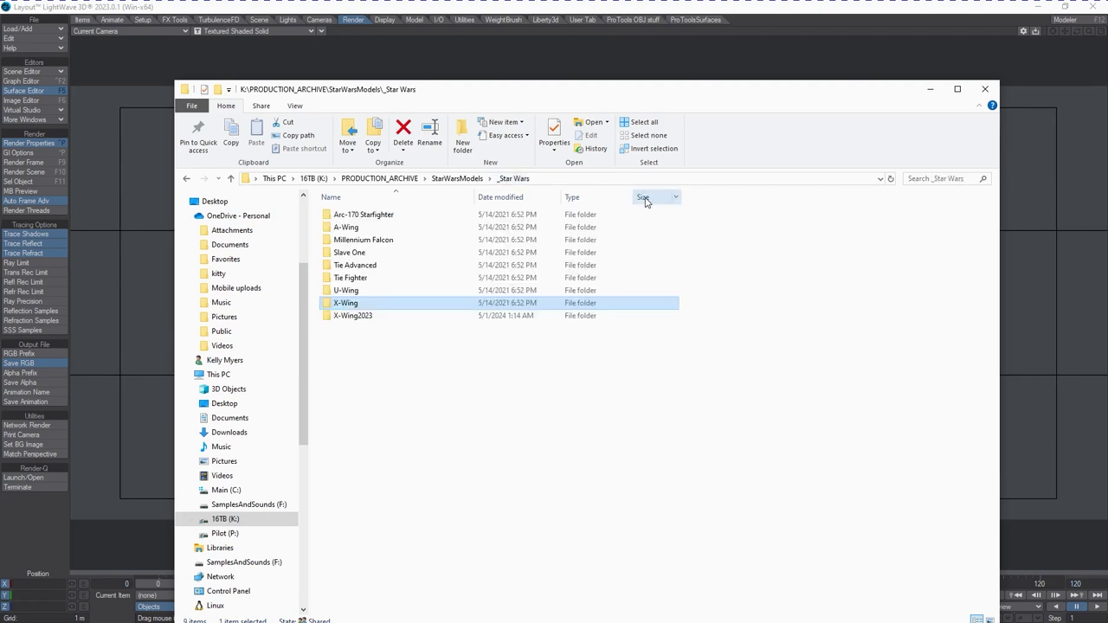
pyautogui.click(339, 317)
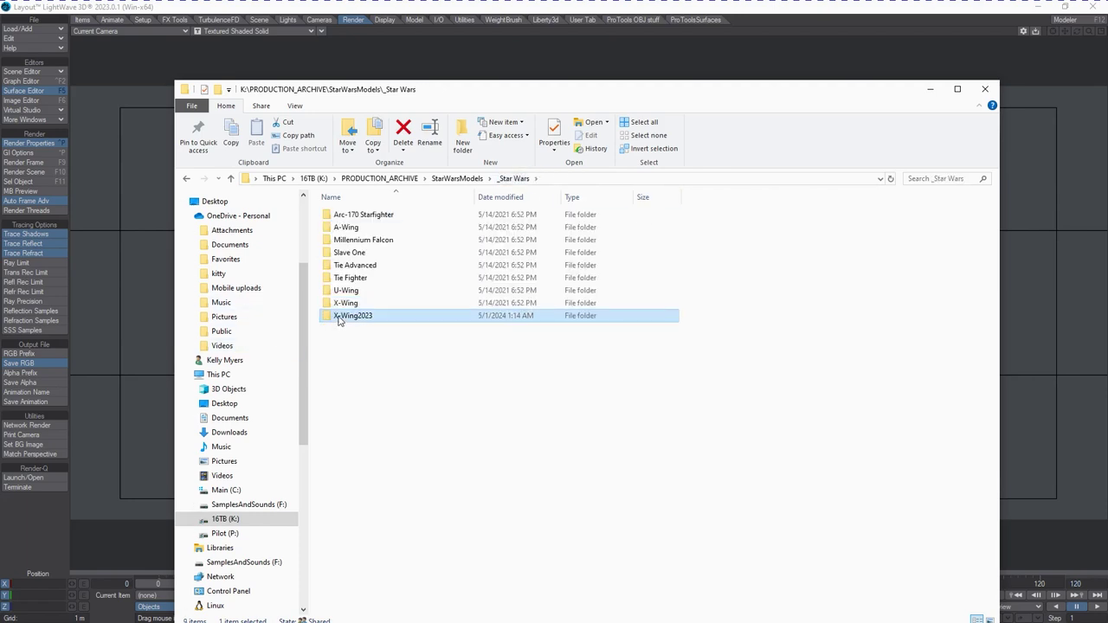
pyautogui.doubleClick(339, 317)
pyautogui.doubleClick(369, 217)
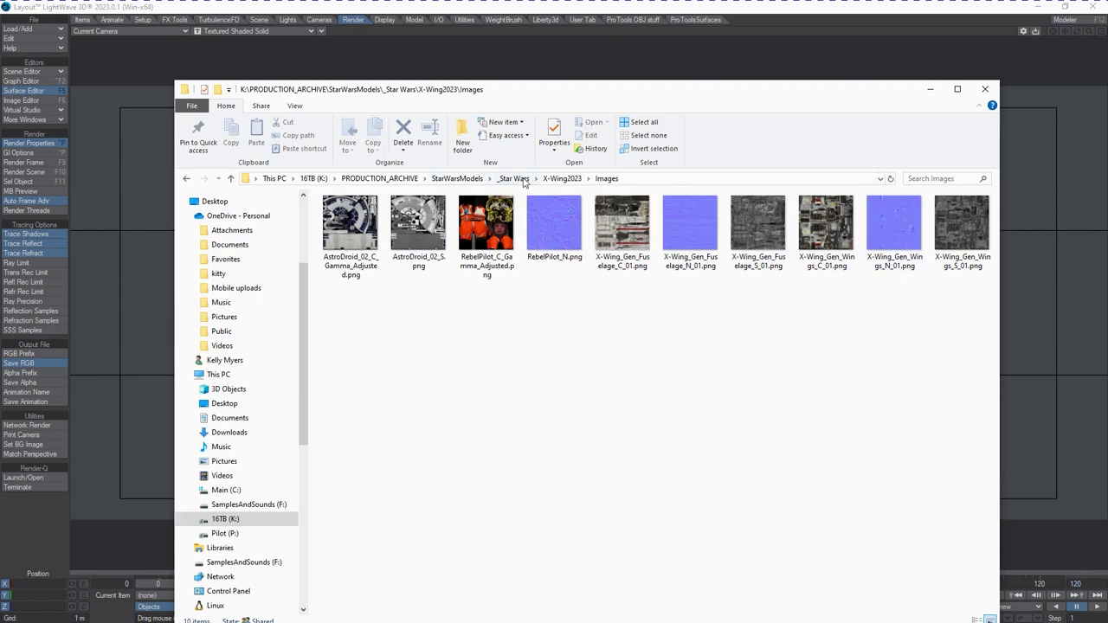
pyautogui.click(562, 179)
pyautogui.doubleClick(368, 227)
pyautogui.click(562, 178)
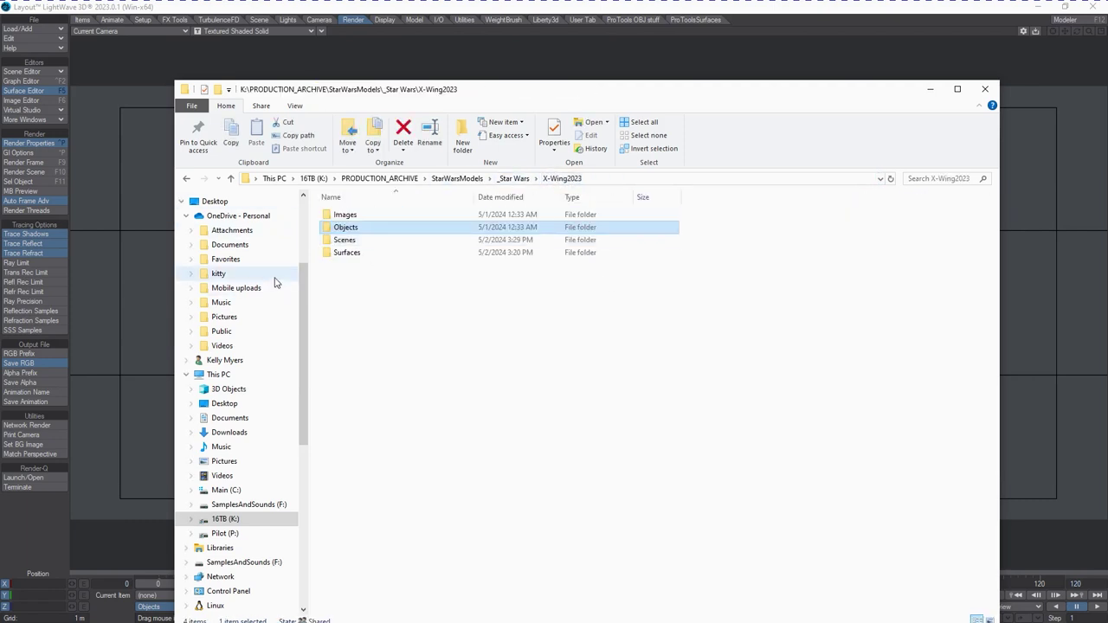
# Load the scene X-Wing_Assembly (Scaled)_Prep.lws from the X-Wing2023 Scenes folder into LightWave Layout.
pyautogui.doubleClick(356, 240)
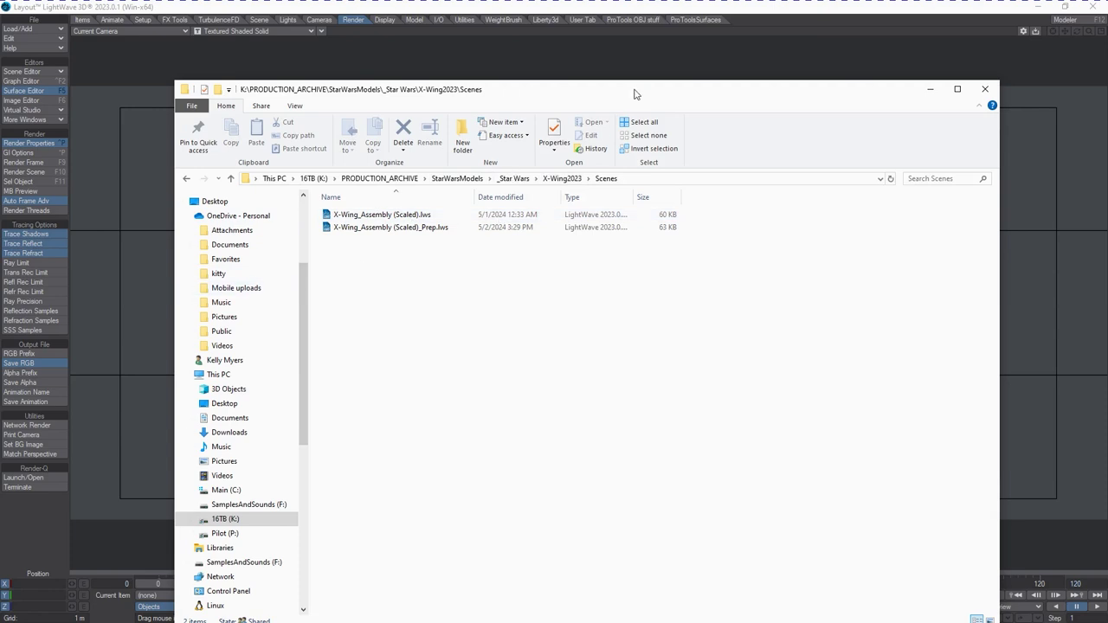
pyautogui.moveTo(633, 82); pyautogui.dragTo(674, 272)
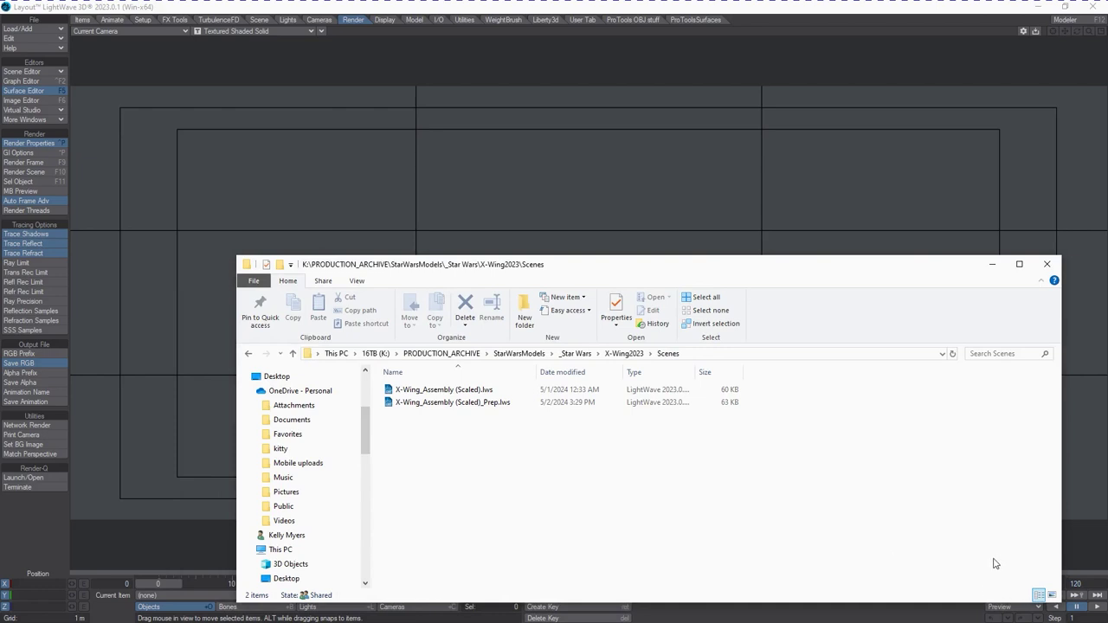
pyautogui.moveTo(1059, 602); pyautogui.dragTo(908, 542)
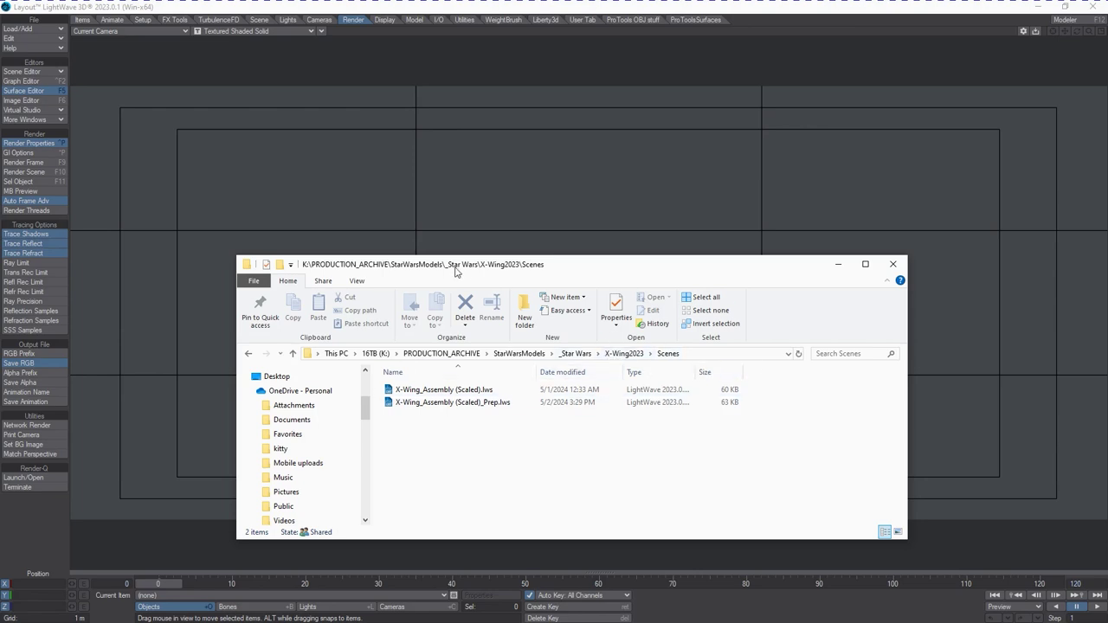
pyautogui.moveTo(468, 268); pyautogui.dragTo(635, 263)
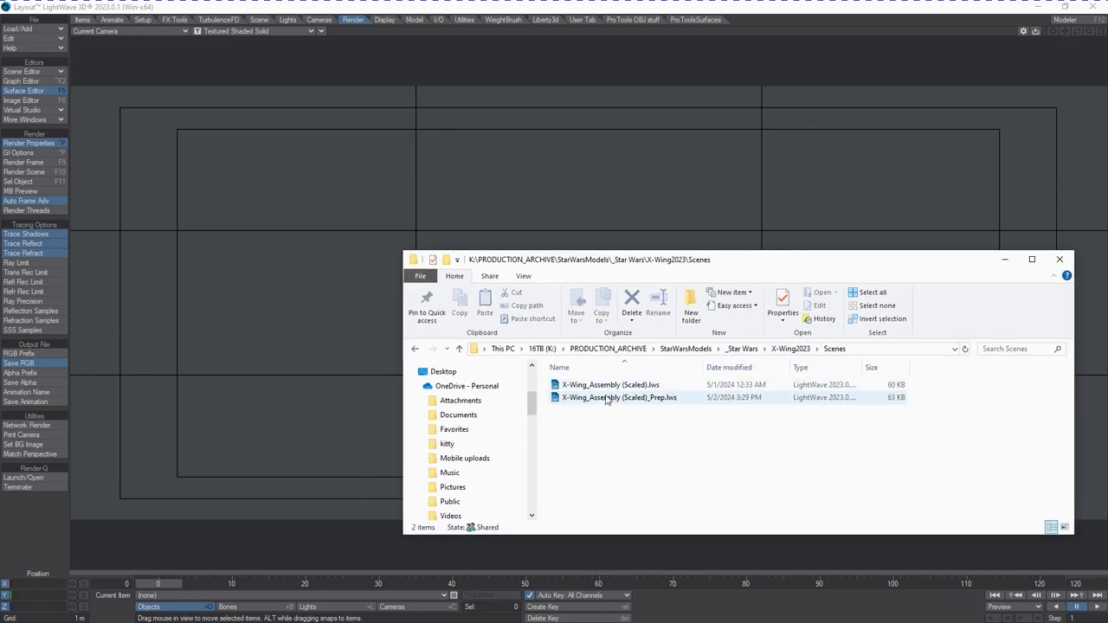
pyautogui.moveTo(630, 400); pyautogui.dragTo(311, 383)
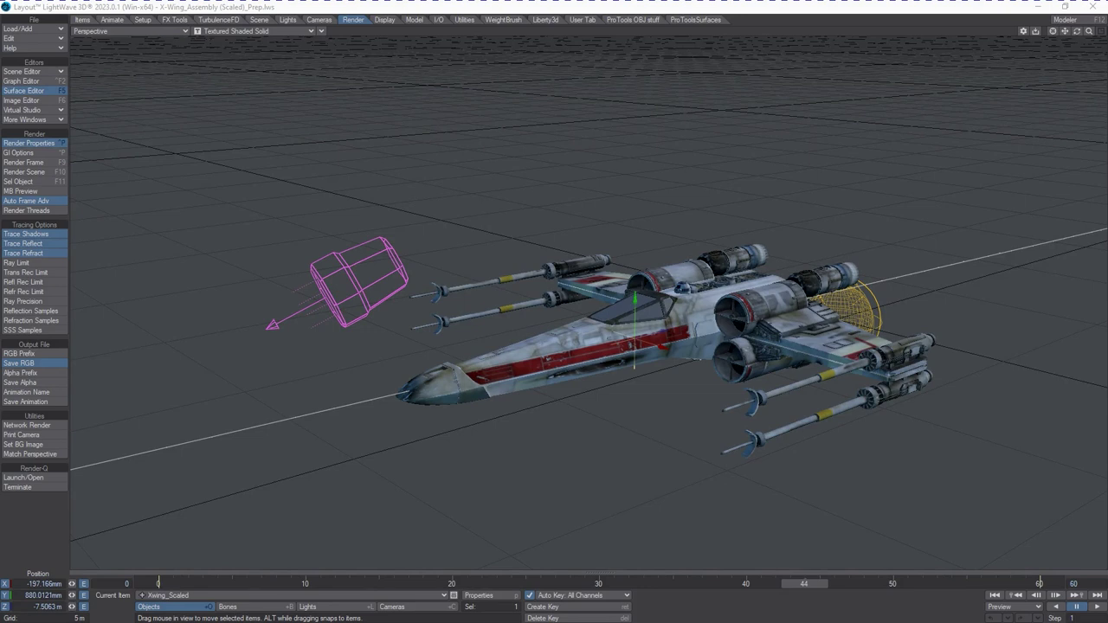
# Select the Key light in the Scene Editor and set its distant light angle to 2°.
pyautogui.moveTo(1106, 275); pyautogui.dragTo(681, 261)
pyautogui.click(572, 378)
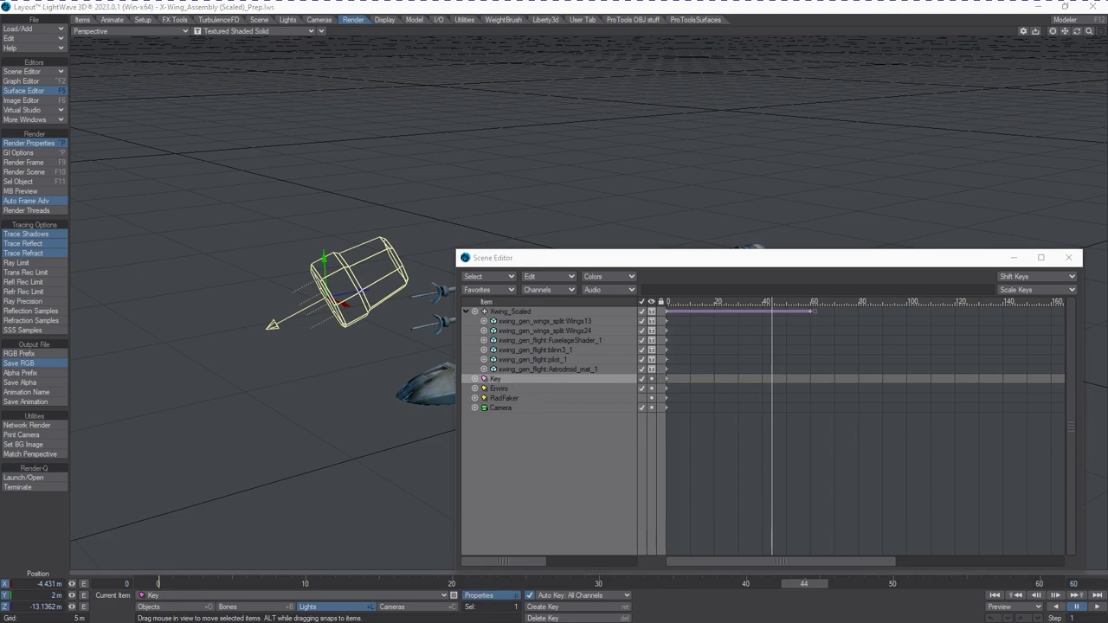
pyautogui.press('p')
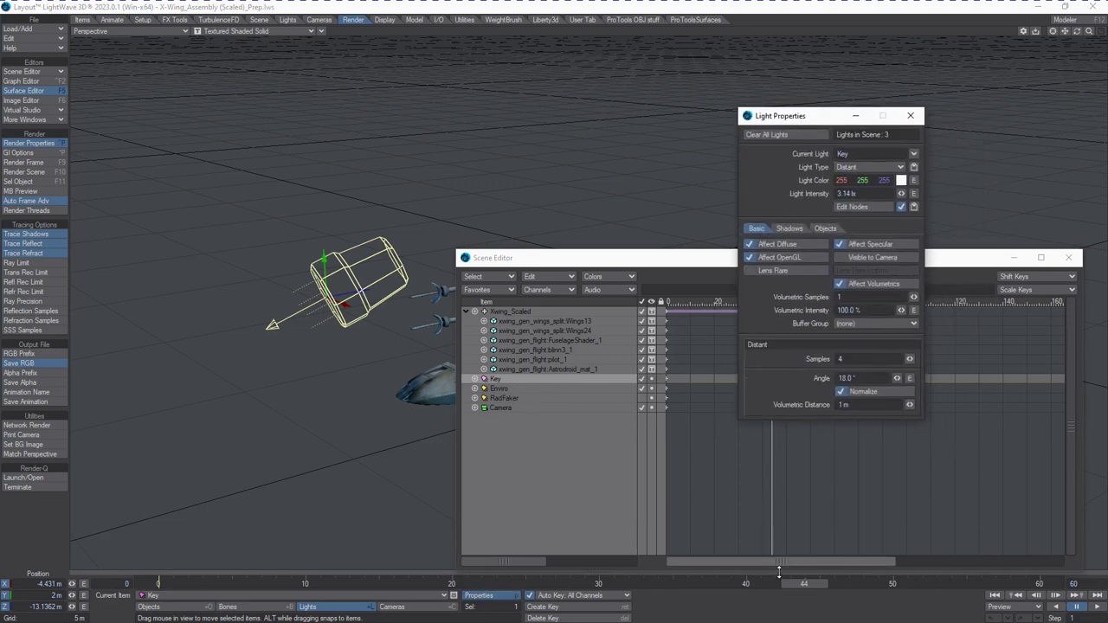
pyautogui.moveTo(857, 378); pyautogui.dragTo(424, 389)
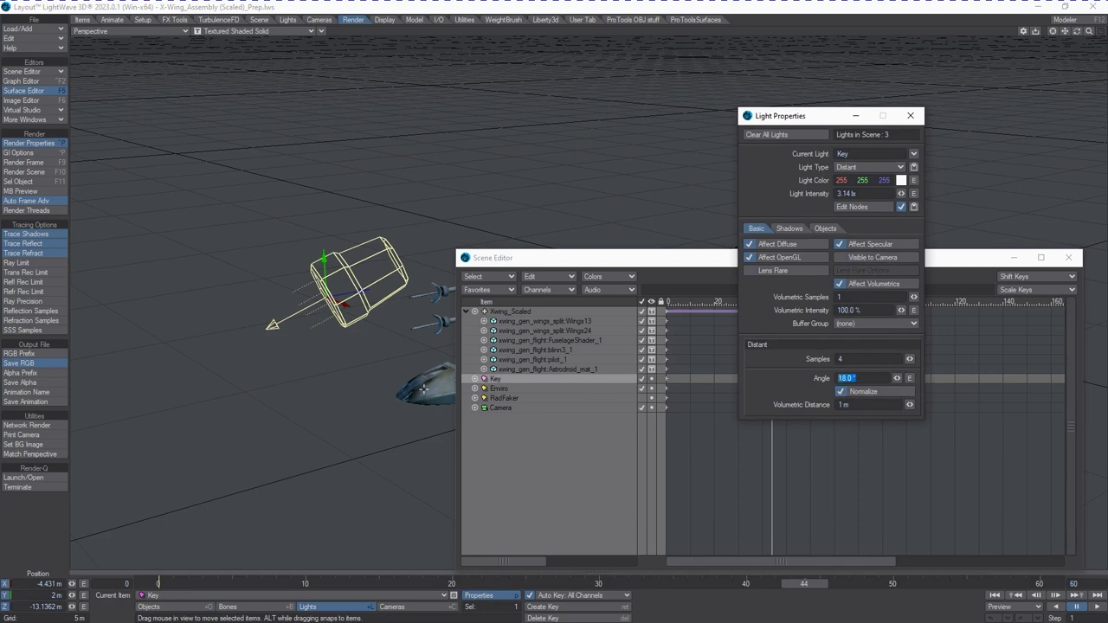
pyautogui.write('2')
pyautogui.press('Tab')
# Open the Enviro light's properties and examine its environment settings and sky preview.
pyautogui.click(500, 389)
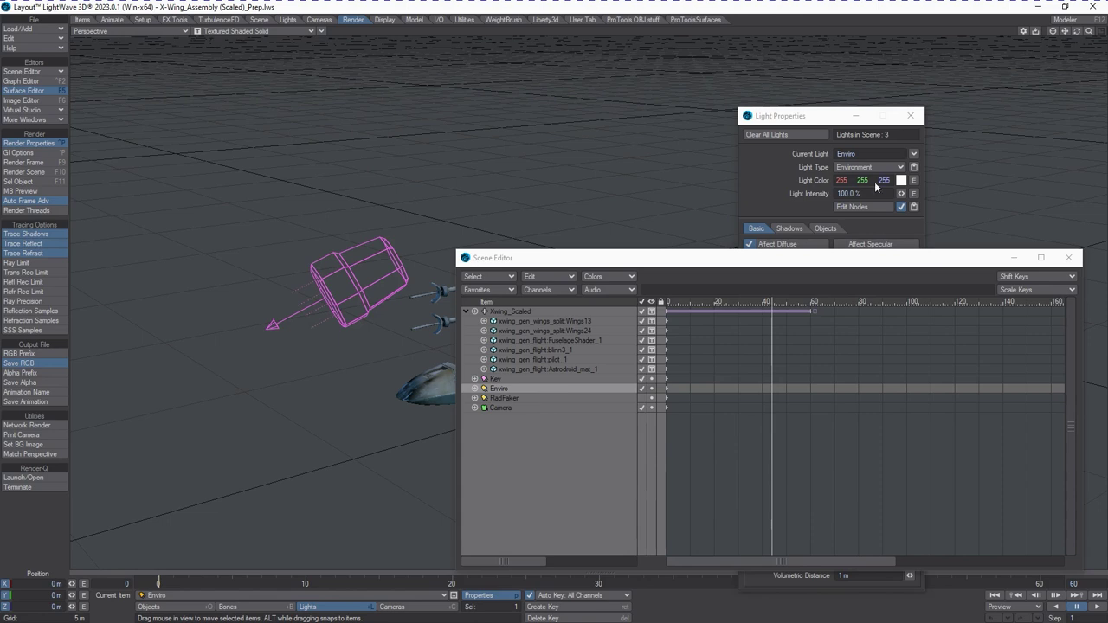
pyautogui.moveTo(633, 260); pyautogui.dragTo(767, 502)
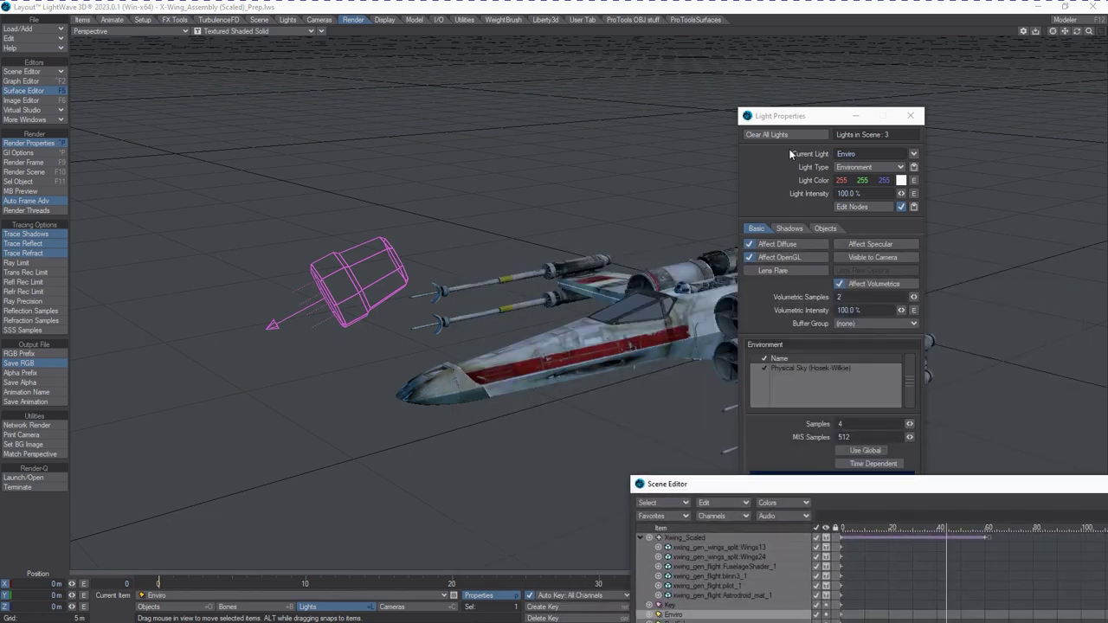
pyautogui.moveTo(806, 124); pyautogui.dragTo(807, 52)
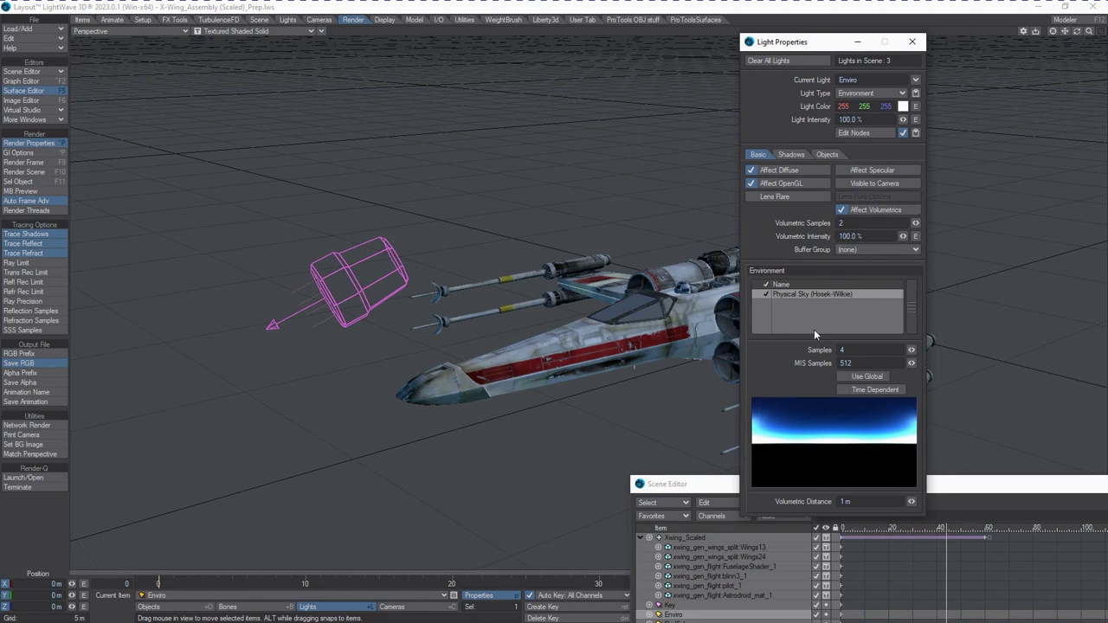
# Inspect the RadFaker dome light's settings and compare them with those of the Key and Enviro lights.
pyautogui.moveTo(701, 487); pyautogui.dragTo(703, 390)
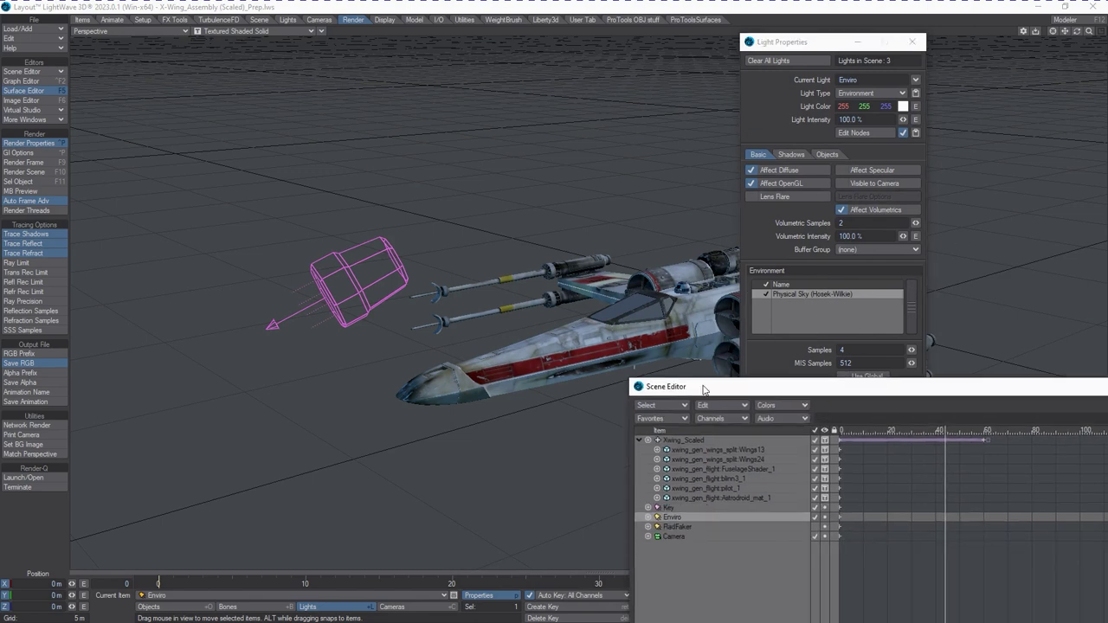
pyautogui.click(678, 526)
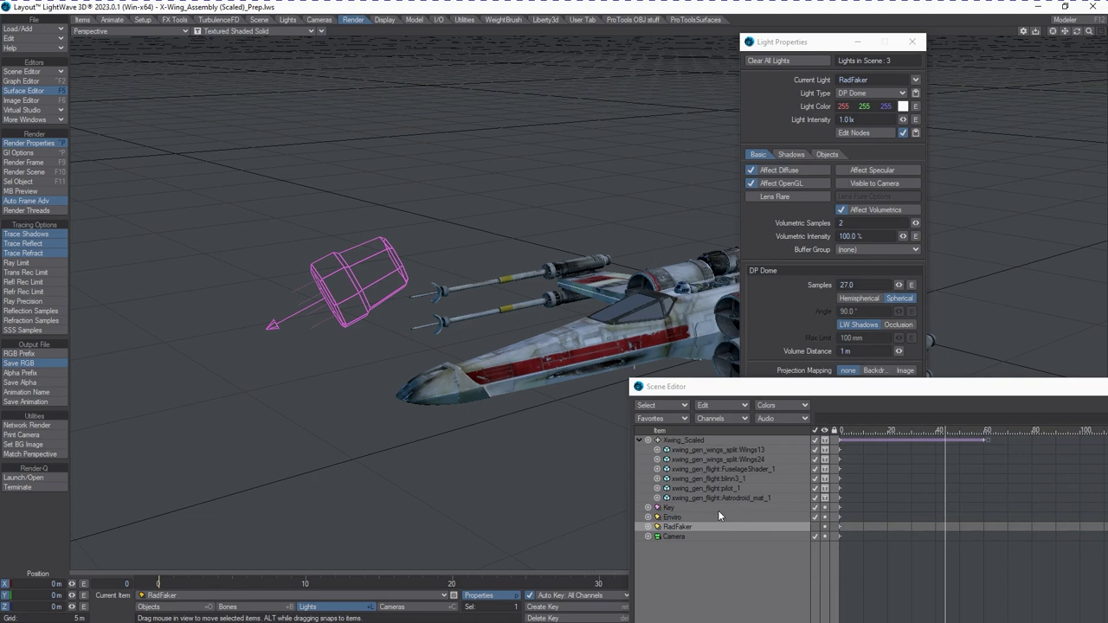
pyautogui.click(793, 317)
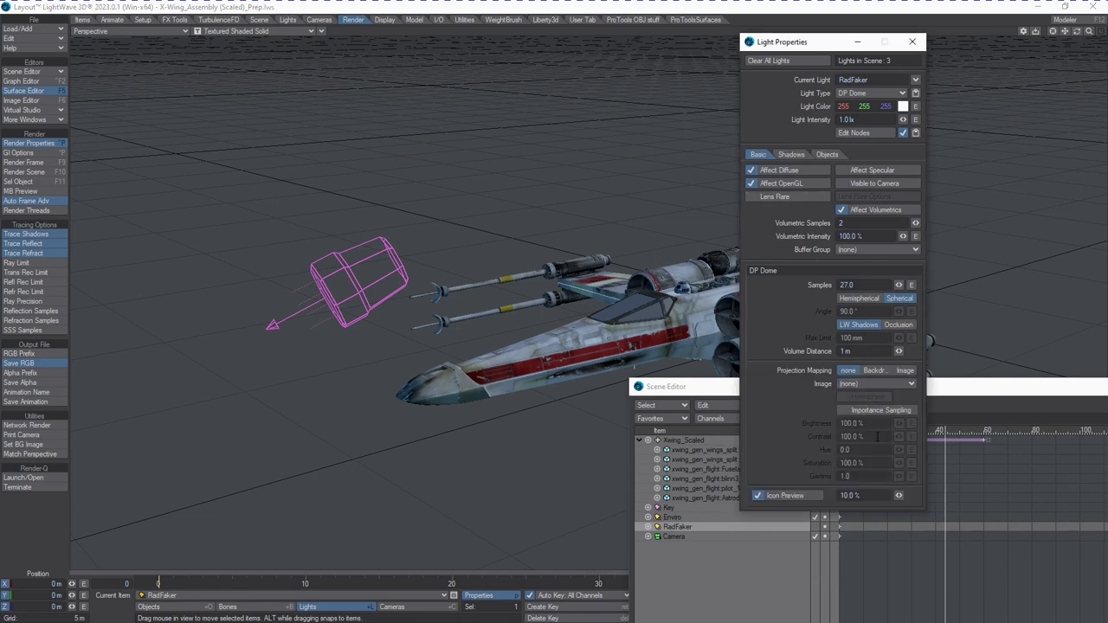
pyautogui.click(696, 388)
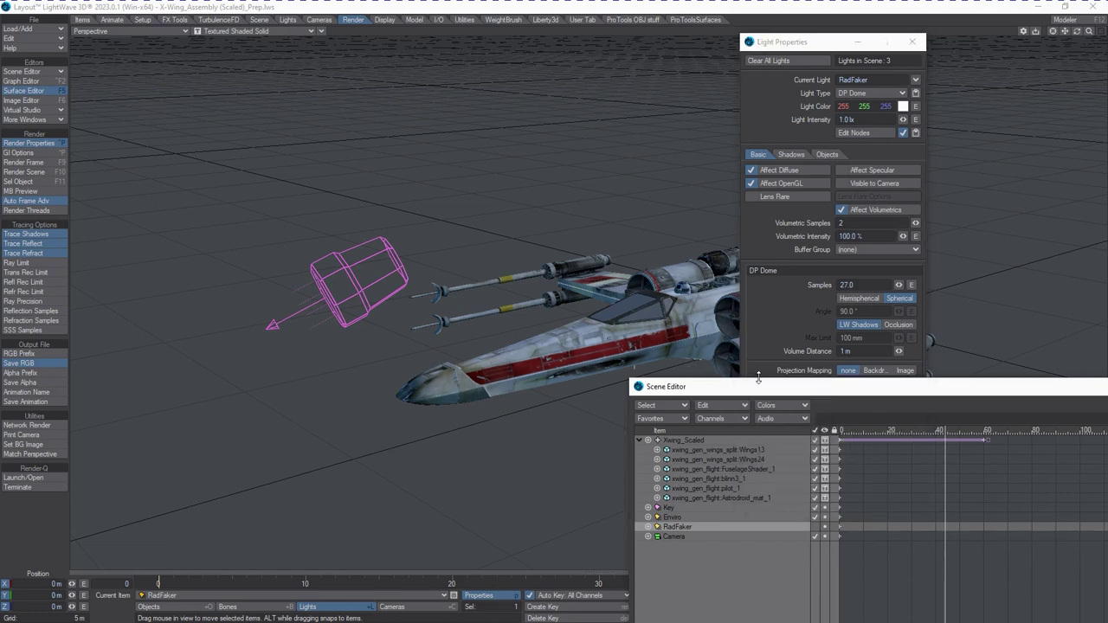
pyautogui.moveTo(753, 389); pyautogui.dragTo(711, 379)
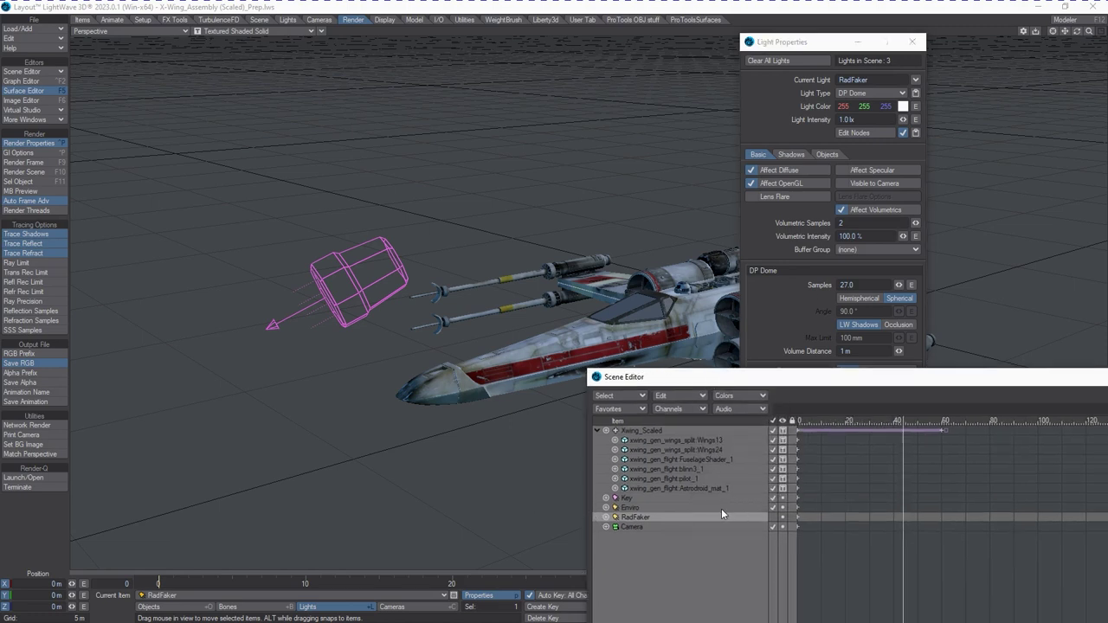
pyautogui.click(702, 498)
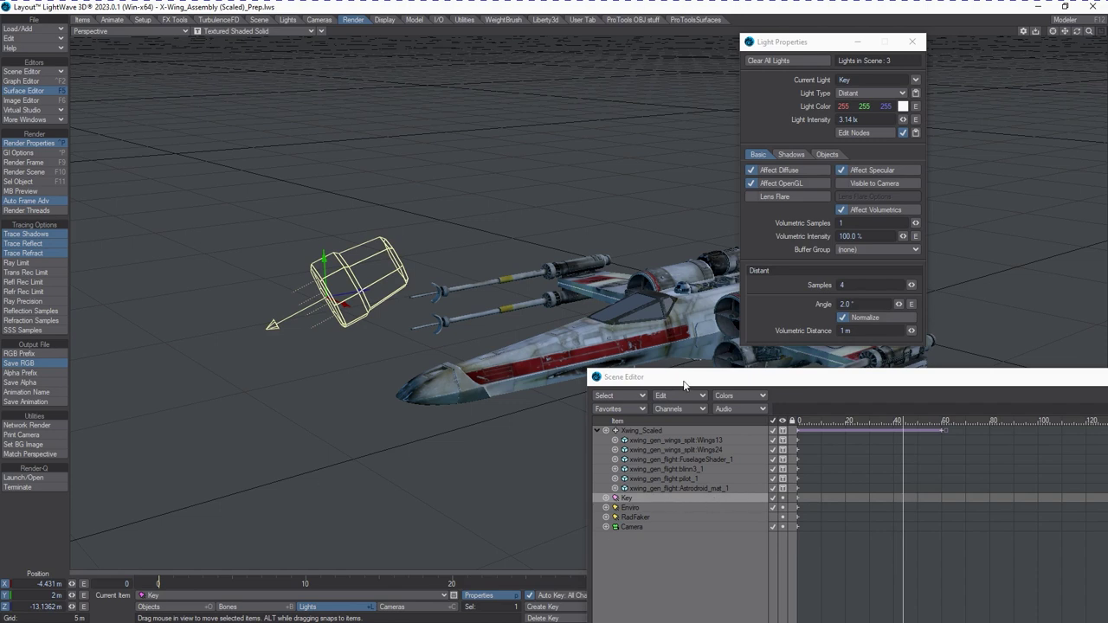
pyautogui.click(656, 507)
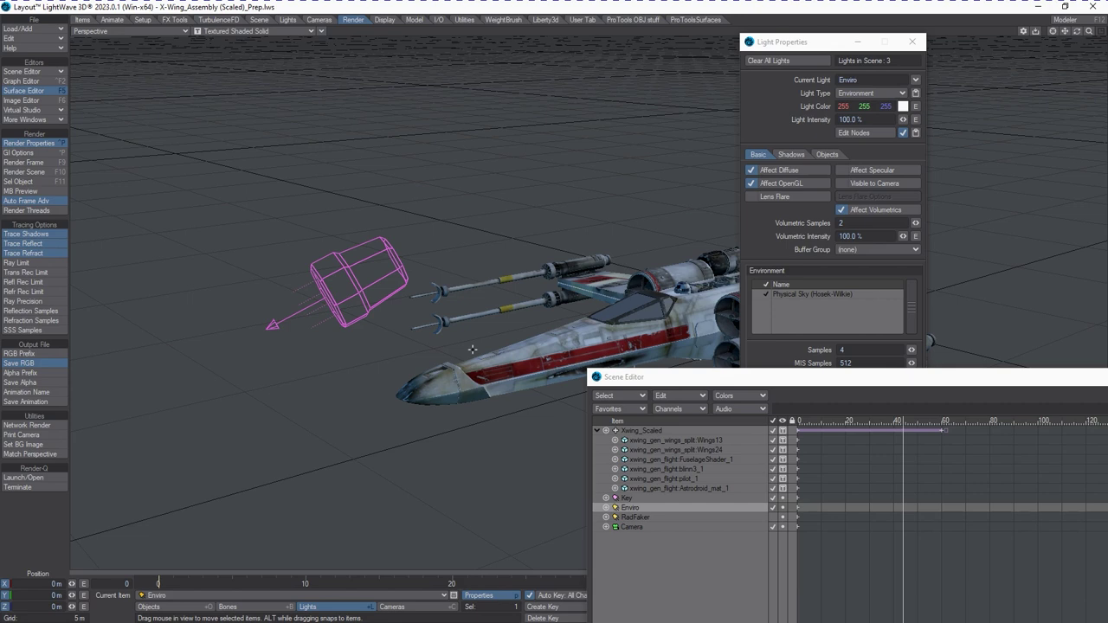
# Switch the perspective viewport to VPR shading and clear the light properties away from the X-Wing.
pyautogui.click(290, 31)
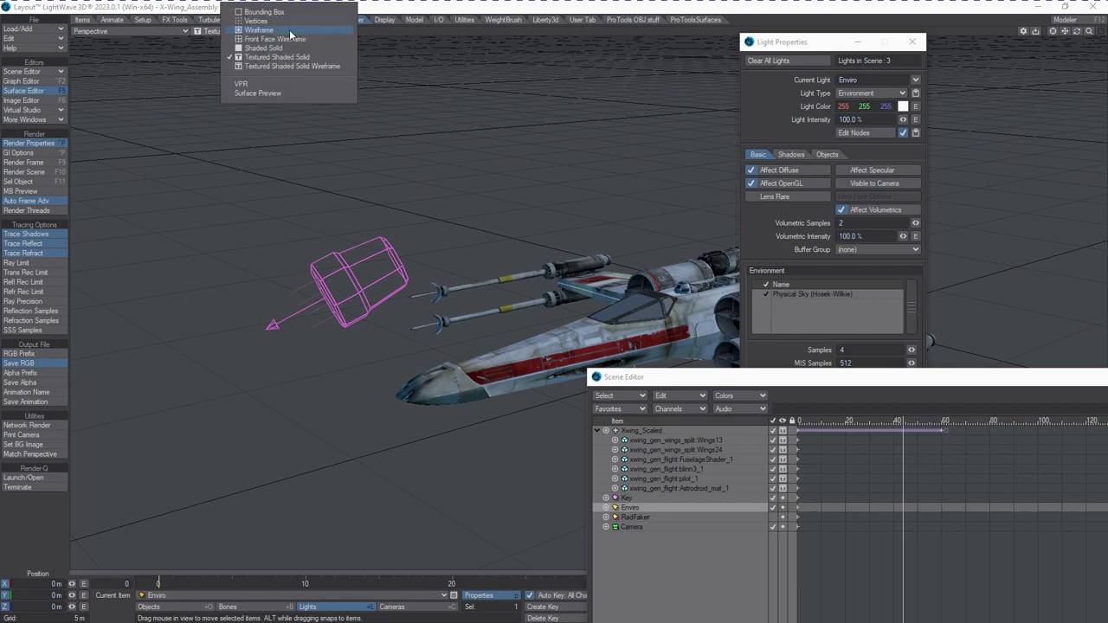
pyautogui.click(276, 85)
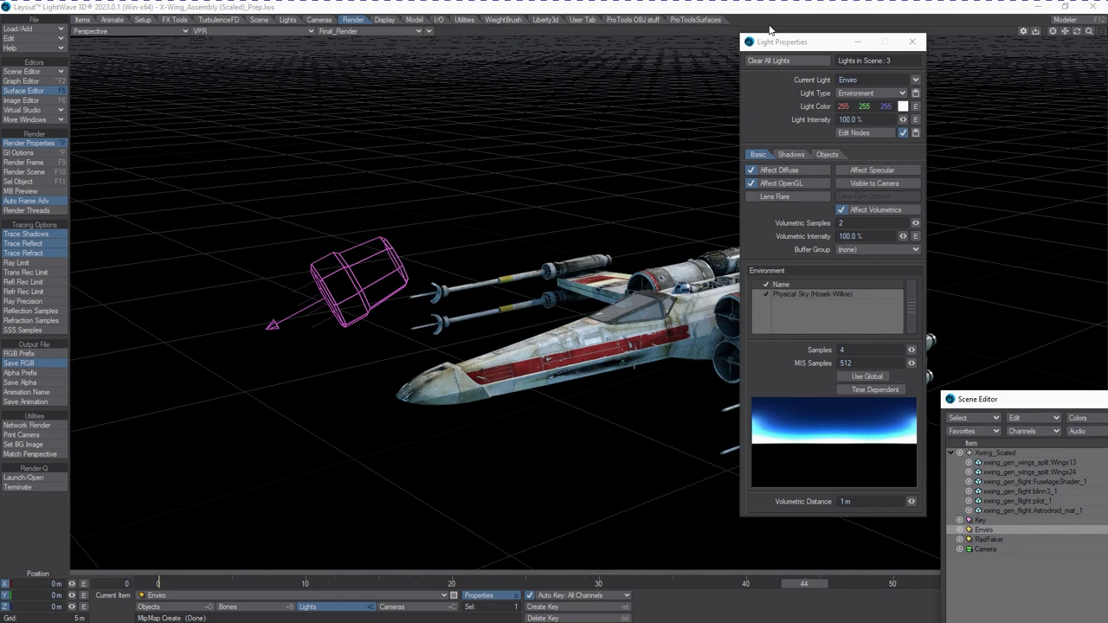
pyautogui.moveTo(792, 42); pyautogui.dragTo(139, 66)
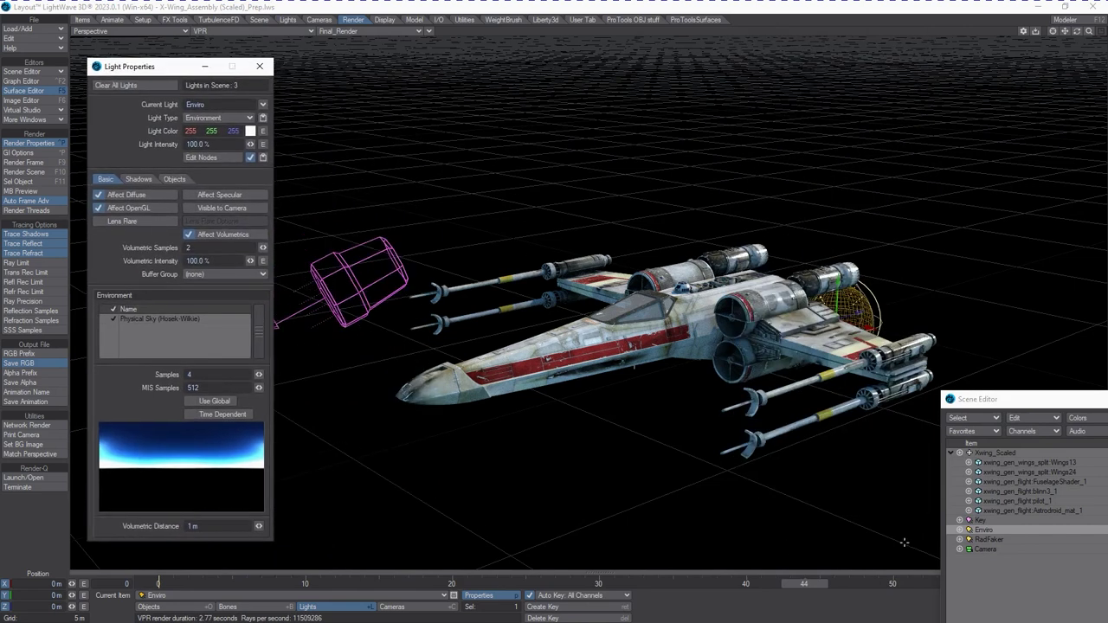
# Go to frame 0 and set the Xwing_Scaled object's X and Z positions to 0.
pyautogui.click(798, 582)
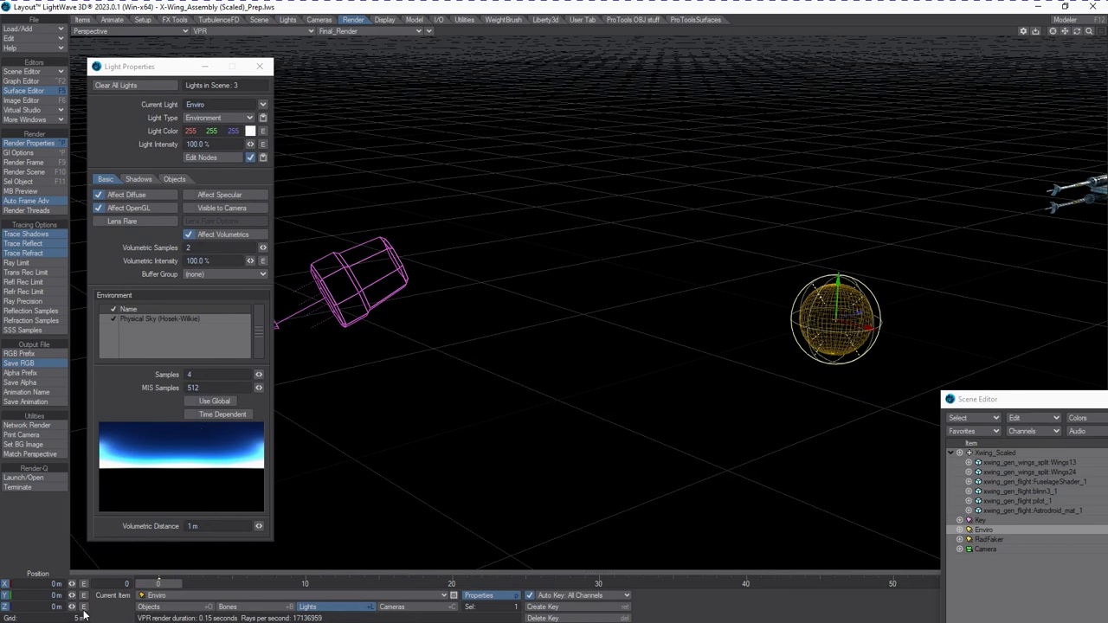
pyautogui.click(149, 606)
pyautogui.moveTo(24, 586); pyautogui.dragTo(229, 576)
pyautogui.write('0')
pyautogui.press('Tab')
pyautogui.press('Tab')
pyautogui.write('0')
pyautogui.press('Return')
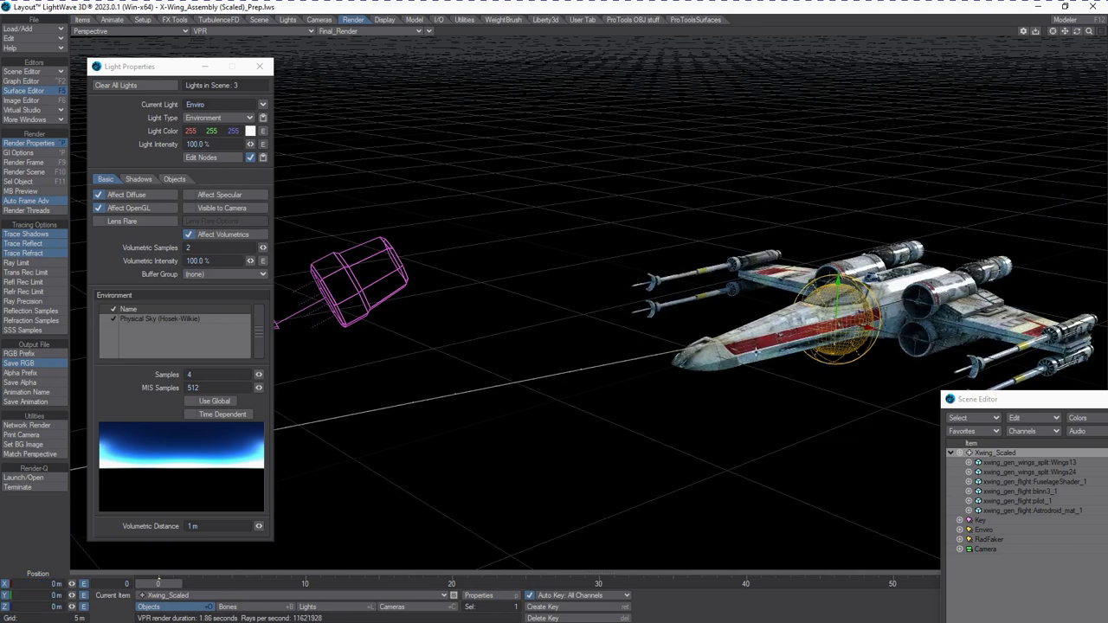
# Move the Key light above the X-Wing, to about X 1.82 m, Y 4.45 m, Z -4.53 m.
pyautogui.moveTo(1065, 36); pyautogui.dragTo(1105, 30)
pyautogui.moveTo(171, 69); pyautogui.dragTo(1107, 110)
pyautogui.click(113, 289)
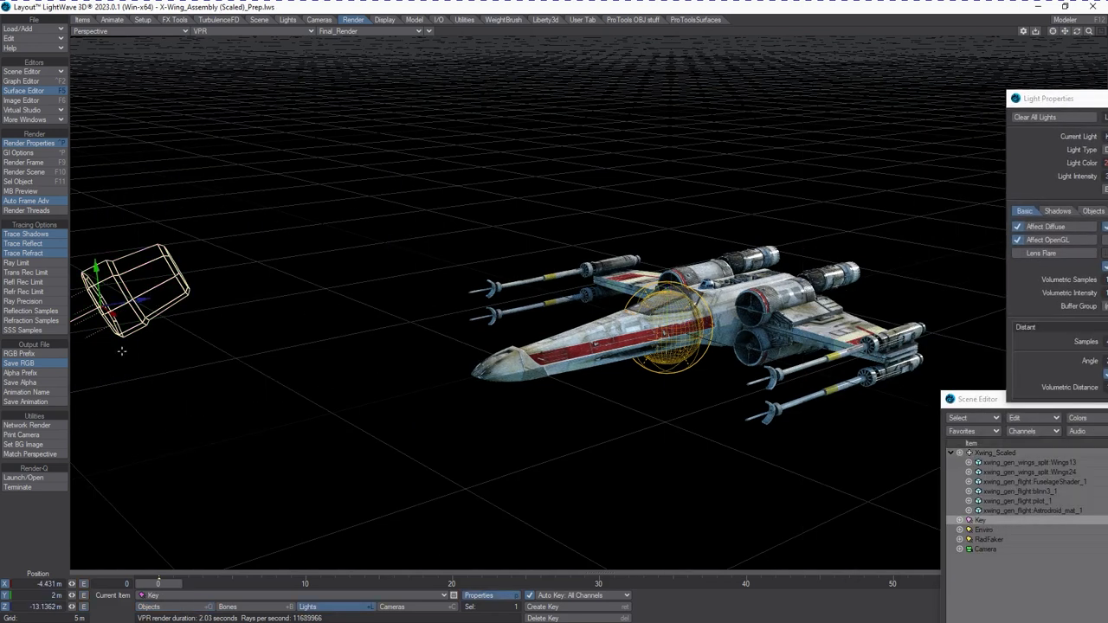
pyautogui.moveTo(199, 318); pyautogui.dragTo(240, 306)
pyautogui.moveTo(240, 306); pyautogui.dragTo(240, 306, button='right')
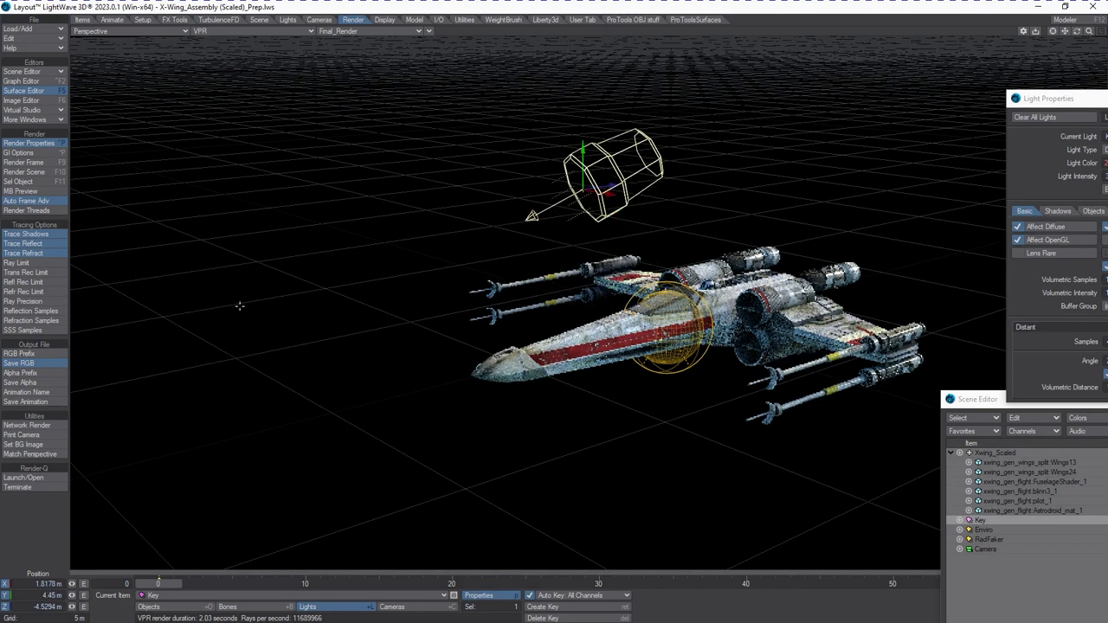
# Hide the Enviro and RadFaker lights' icons in the viewport and place the Scene Editor clear of the X-Wing.
pyautogui.moveTo(1106, 400); pyautogui.dragTo(289, 245)
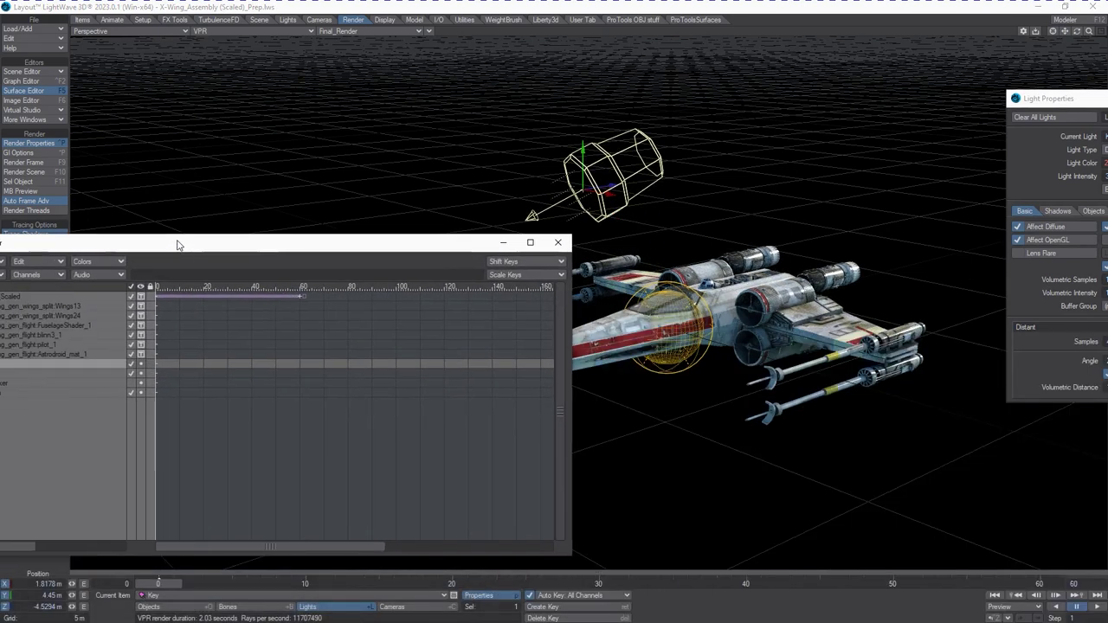
pyautogui.moveTo(178, 242); pyautogui.dragTo(270, 260)
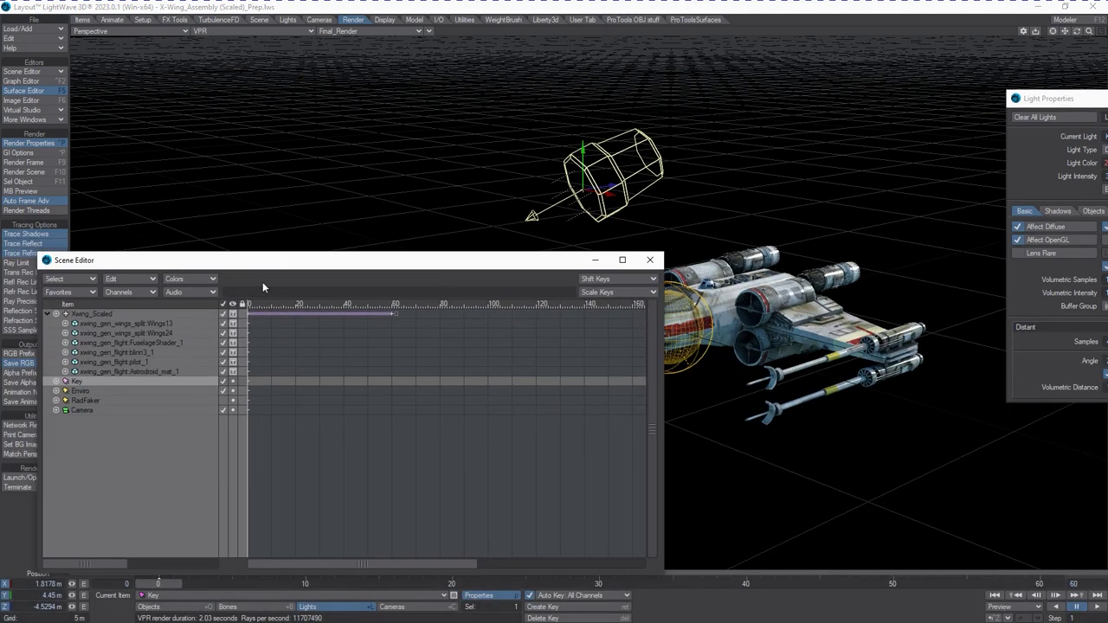
pyautogui.click(232, 400)
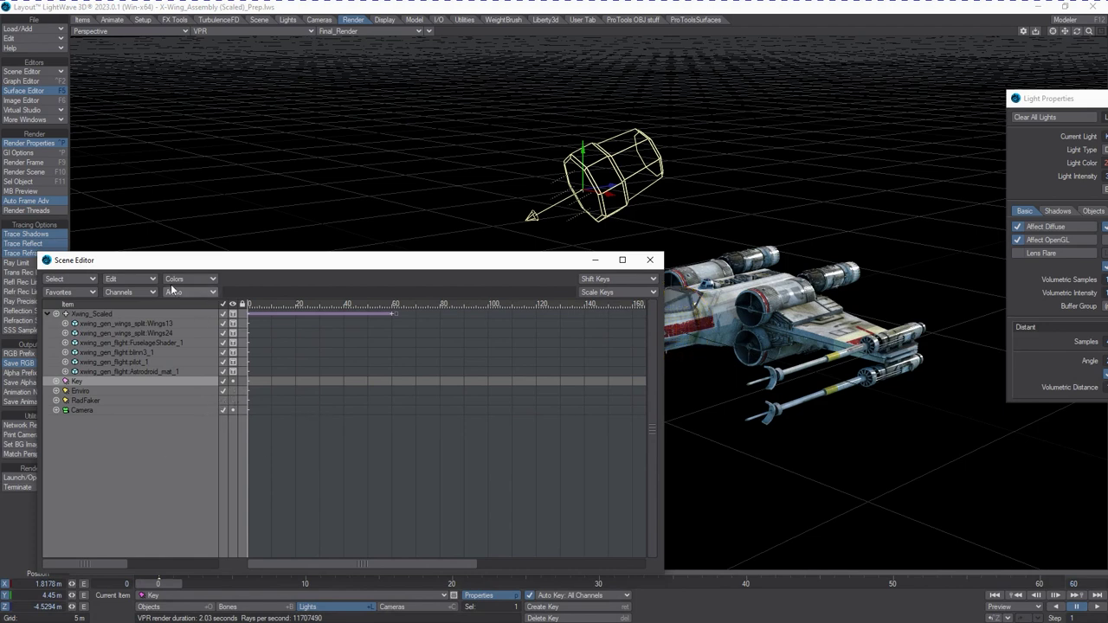
pyautogui.moveTo(363, 259); pyautogui.dragTo(452, 364)
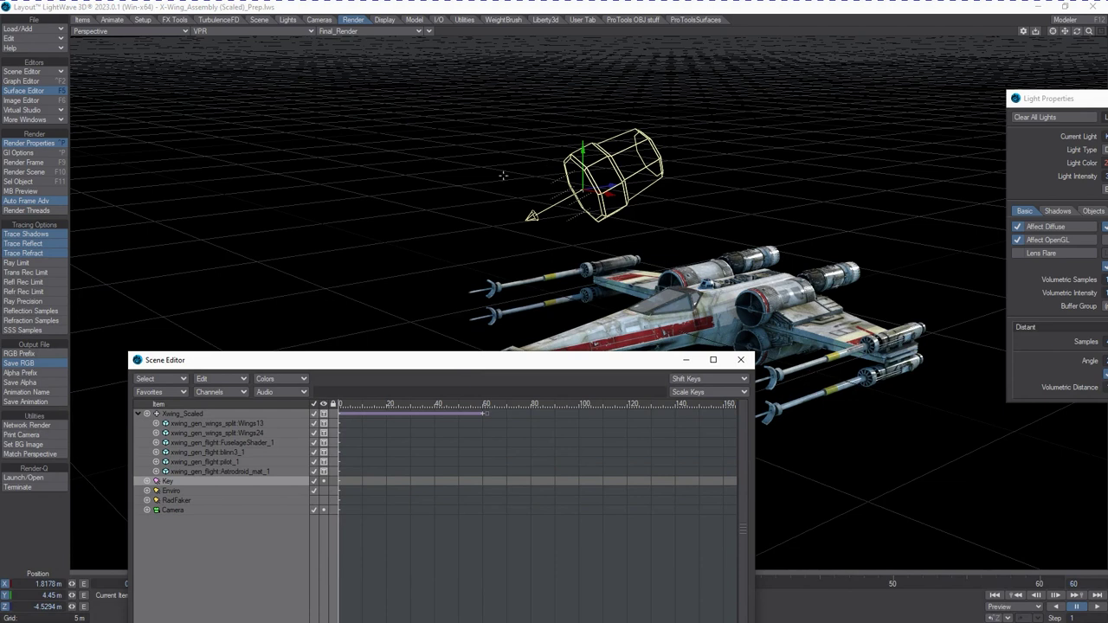
pyautogui.moveTo(538, 362); pyautogui.dragTo(639, 378)
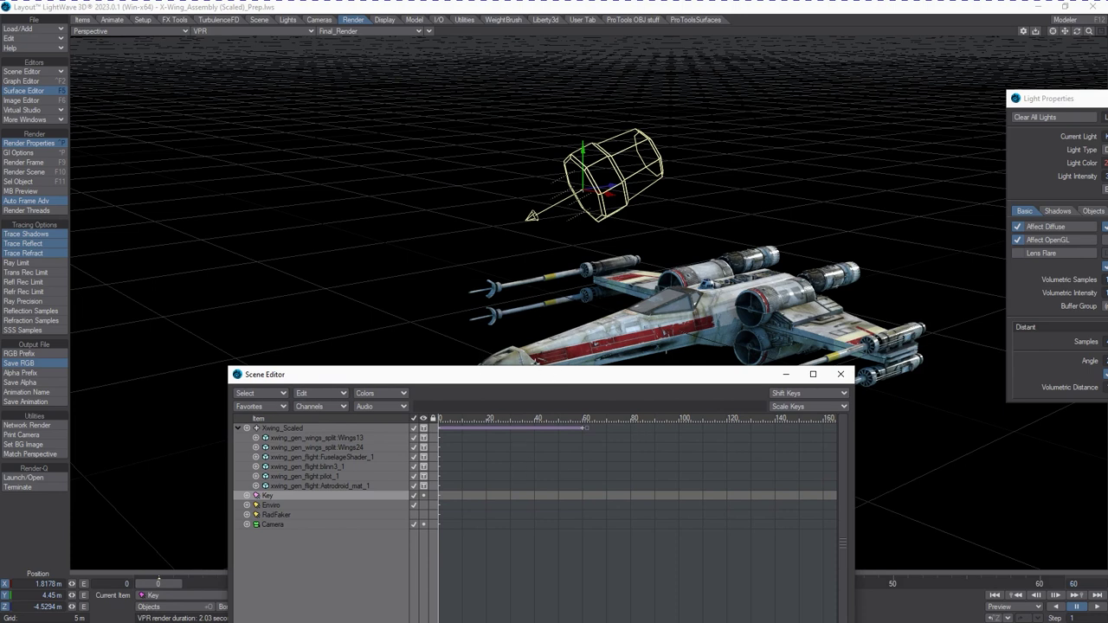
pyautogui.moveTo(533, 367); pyautogui.dragTo(548, 459)
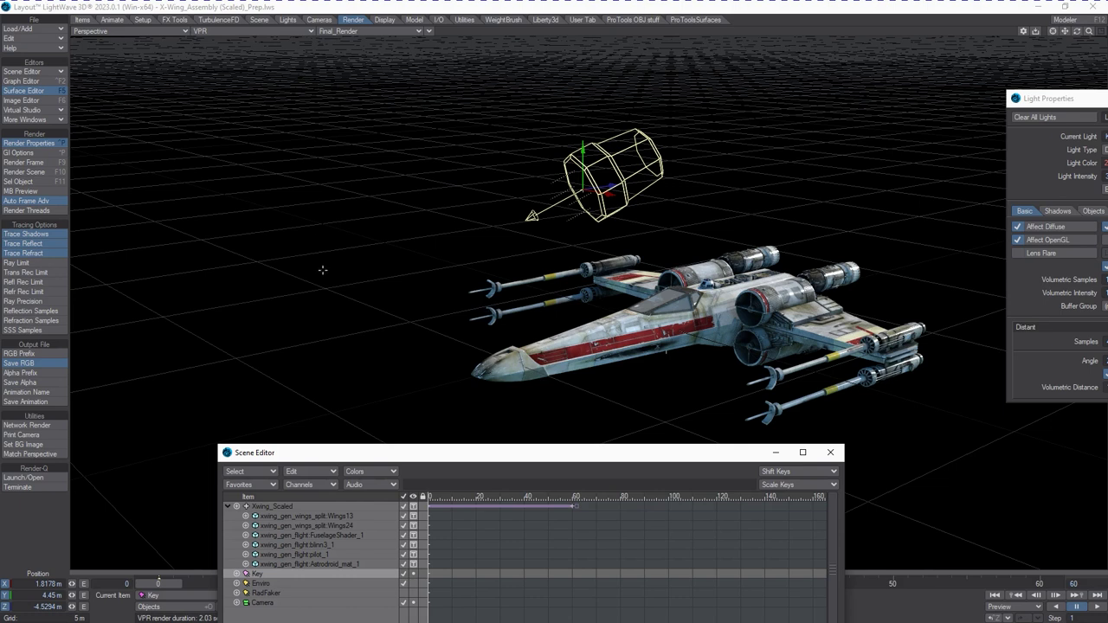
# Deactivate the Enviro light and rotate the Key light to about 125.9° heading and 64.8° pitch.
pyautogui.press('y')
pyautogui.moveTo(342, 250)
pyautogui.mouseDown()
pyautogui.moveTo(280, 245)
pyautogui.moveTo(343, 250)
pyautogui.moveTo(359, 240)
pyautogui.moveTo(349, 286)
pyautogui.mouseUp()
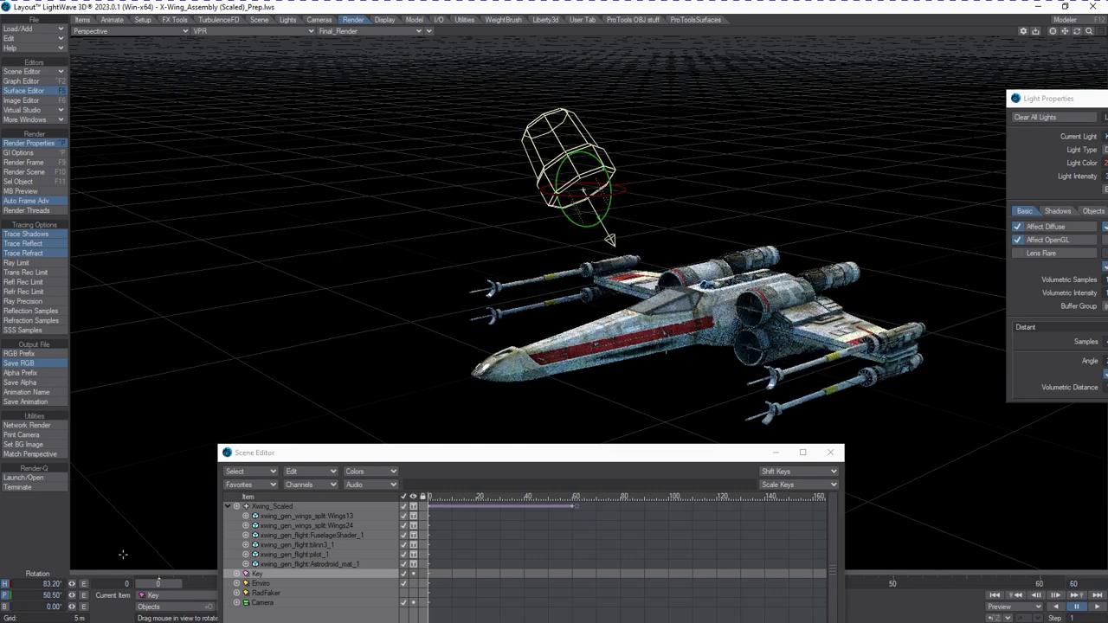
pyautogui.click(404, 585)
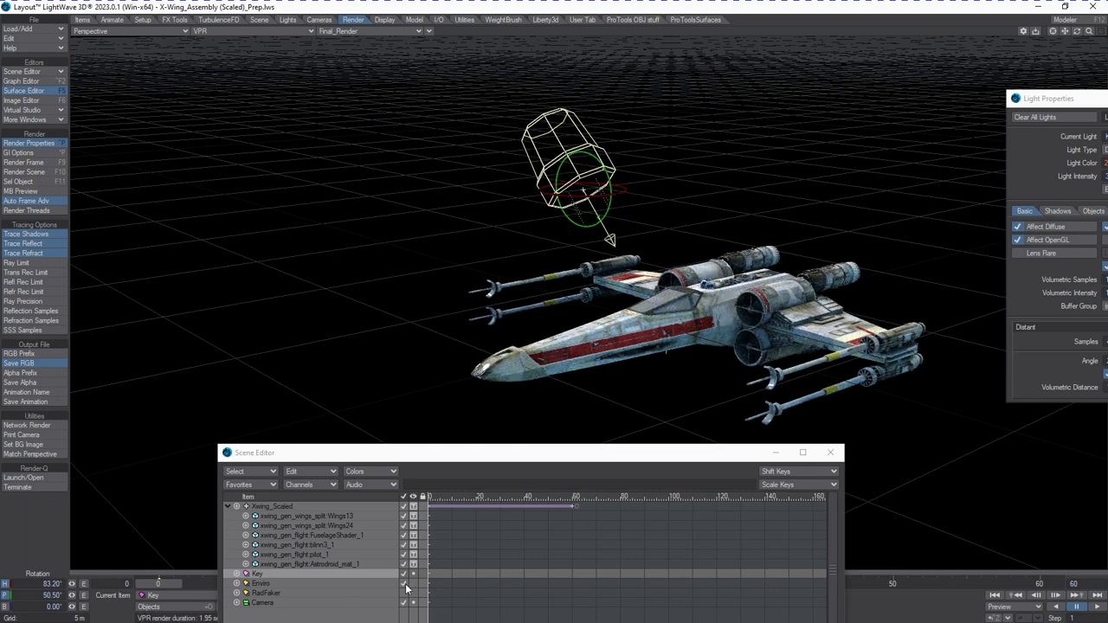
pyautogui.moveTo(408, 148)
pyautogui.mouseDown()
pyautogui.moveTo(384, 173)
pyautogui.moveTo(395, 217)
pyautogui.moveTo(396, 167)
pyautogui.moveTo(358, 174)
pyautogui.moveTo(384, 173)
pyautogui.mouseUp()
pyautogui.moveTo(544, 273)
pyautogui.mouseDown()
pyautogui.moveTo(488, 254)
pyautogui.moveTo(479, 265)
pyautogui.moveTo(503, 268)
pyautogui.moveTo(478, 265)
pyautogui.mouseUp()
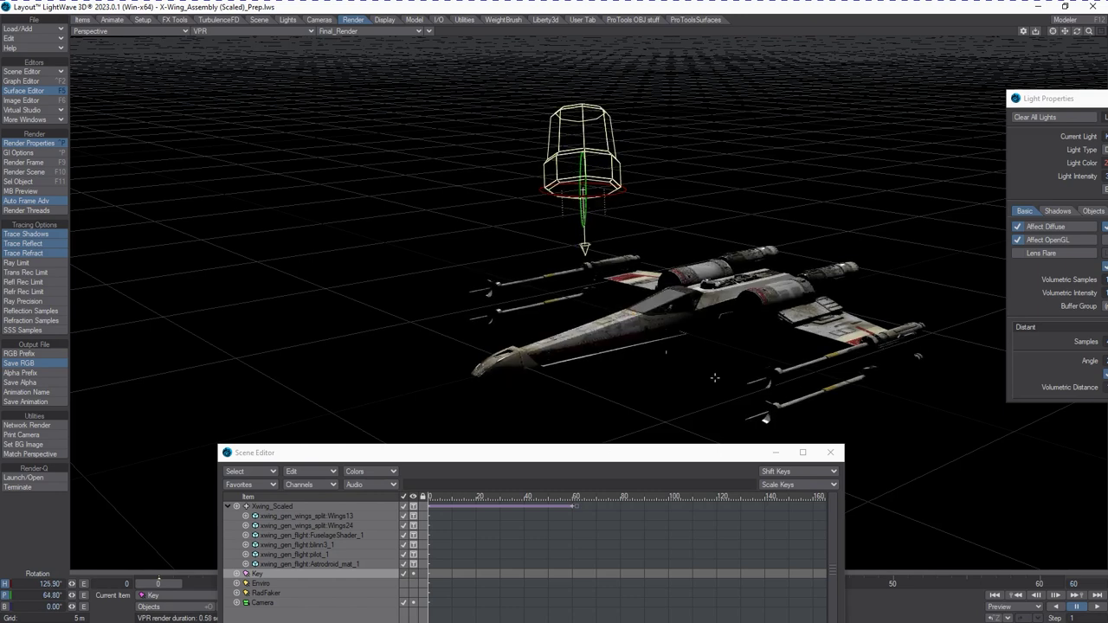
# Rotate the Key light to about 183.7° heading and 39.5° pitch to test lighting on the fuselage side.
pyautogui.moveTo(1088, 37); pyautogui.dragTo(1066, 36)
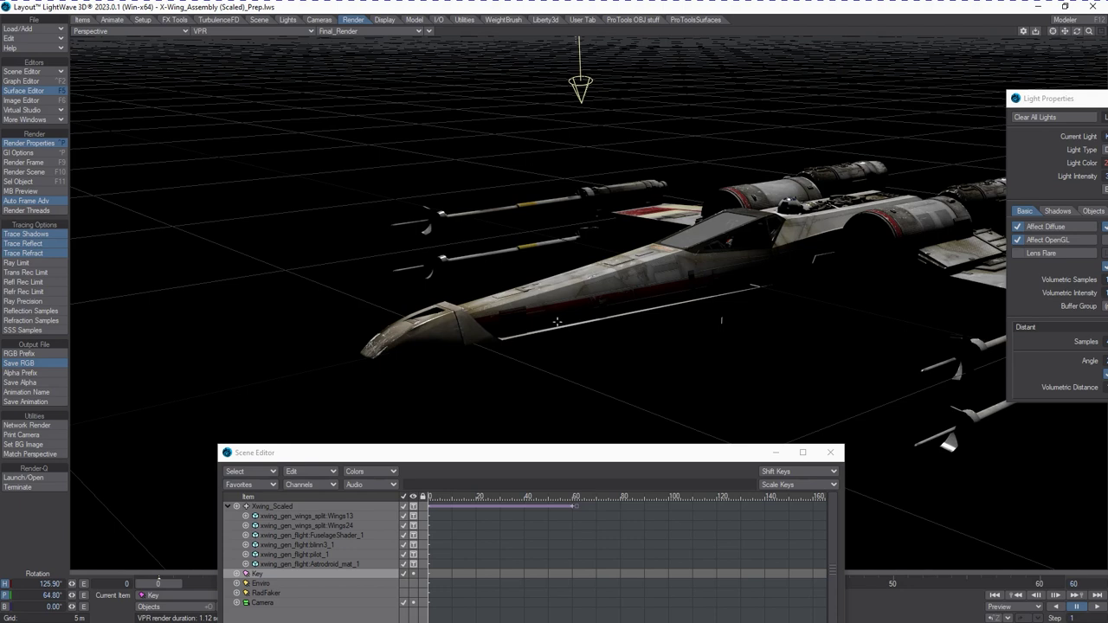
pyautogui.moveTo(650, 144); pyautogui.dragTo(649, 123)
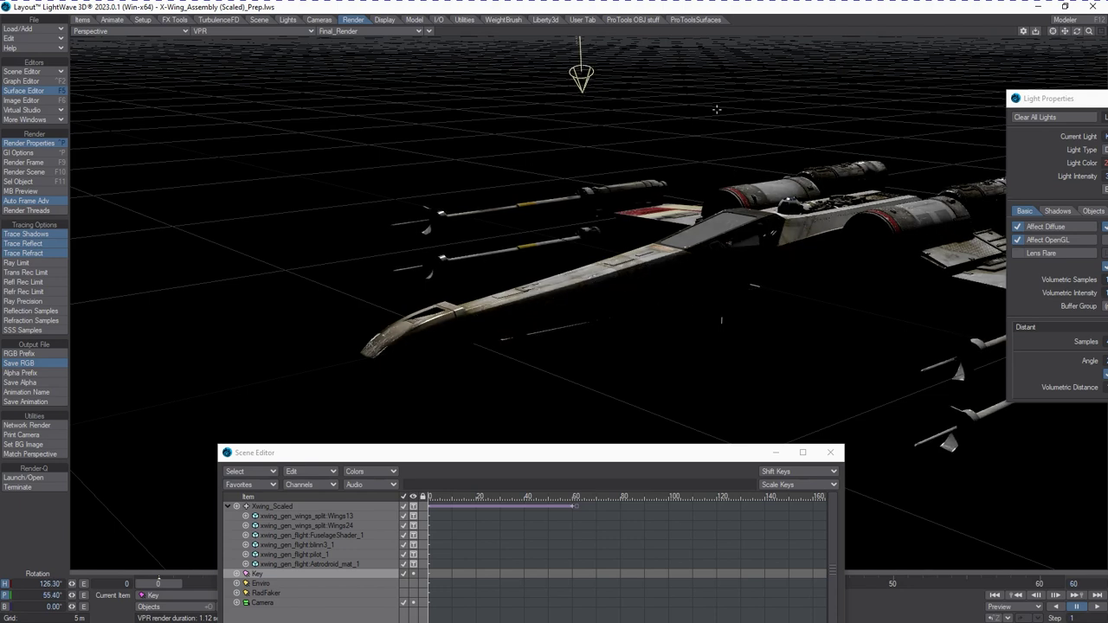
pyautogui.moveTo(554, 160); pyautogui.dragTo(650, 154)
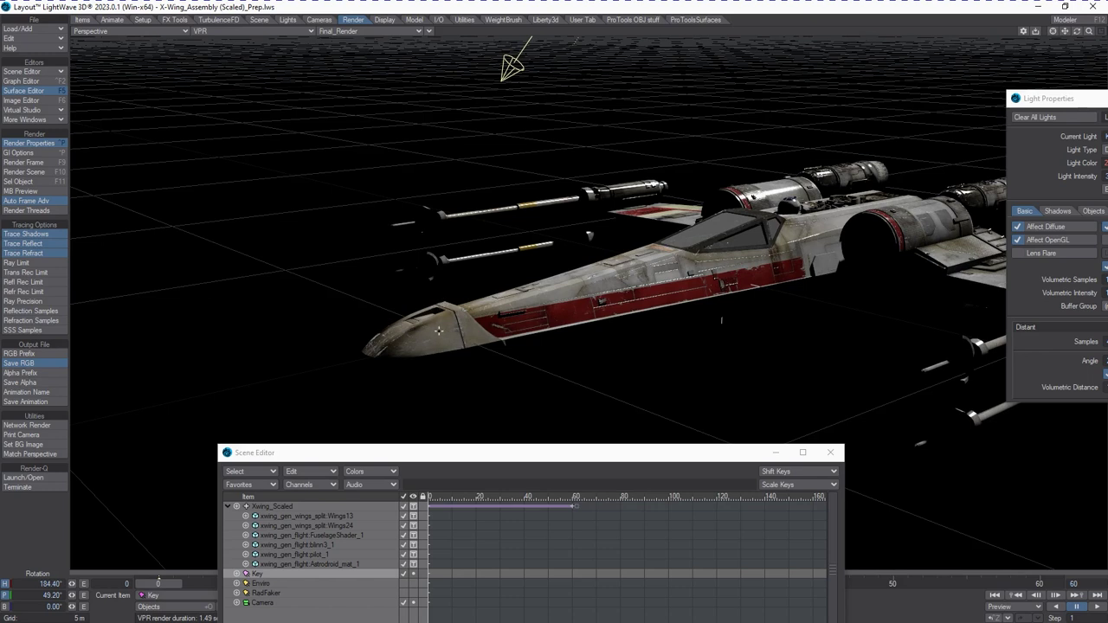
pyautogui.moveTo(327, 301); pyautogui.dragTo(311, 303)
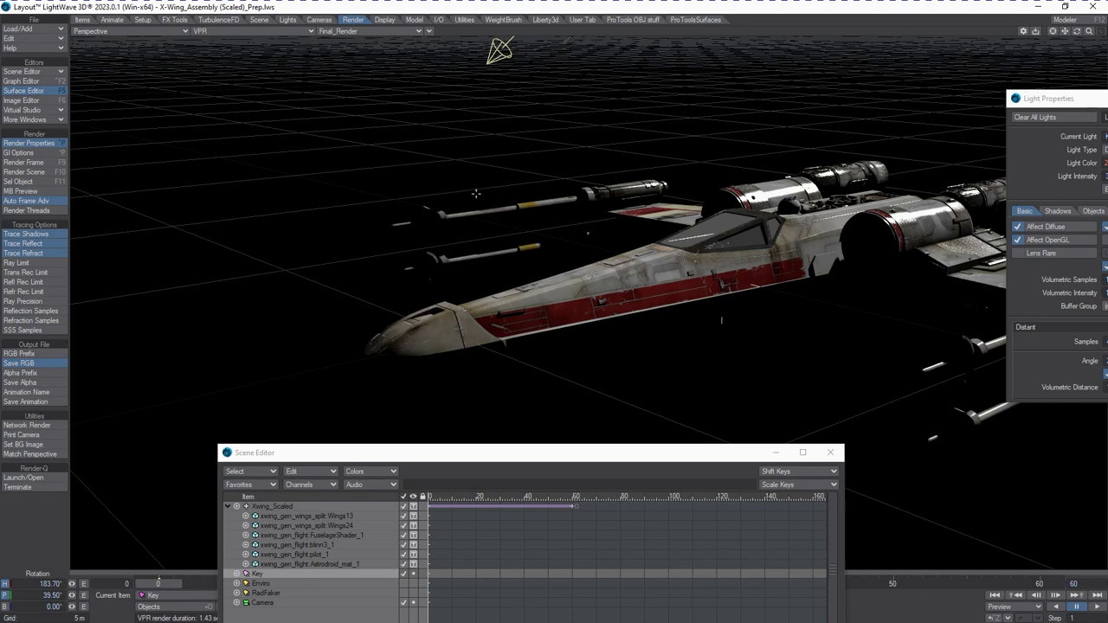
# Rotate the Key light to about 121.2° heading and 46.5° pitch and compare the lighting with the X-Wing.png reference image.
pyautogui.moveTo(1074, 102); pyautogui.dragTo(970, 237)
pyautogui.moveTo(467, 248)
pyautogui.mouseDown()
pyautogui.moveTo(521, 258)
pyautogui.moveTo(585, 227)
pyautogui.mouseUp()
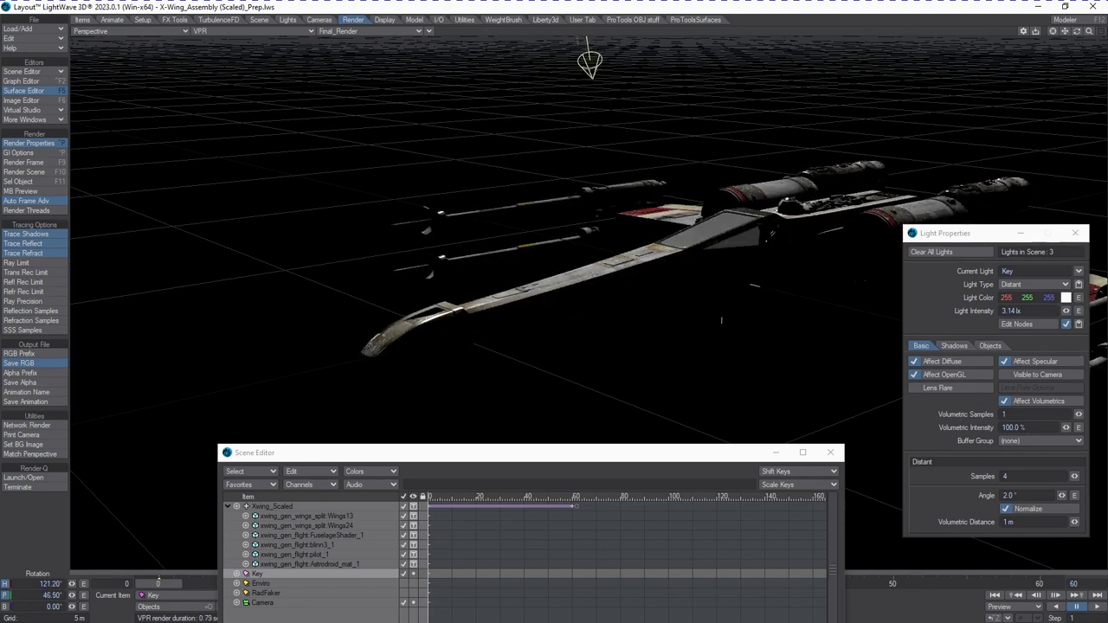
pyautogui.moveTo(1107, 206); pyautogui.dragTo(270, 194)
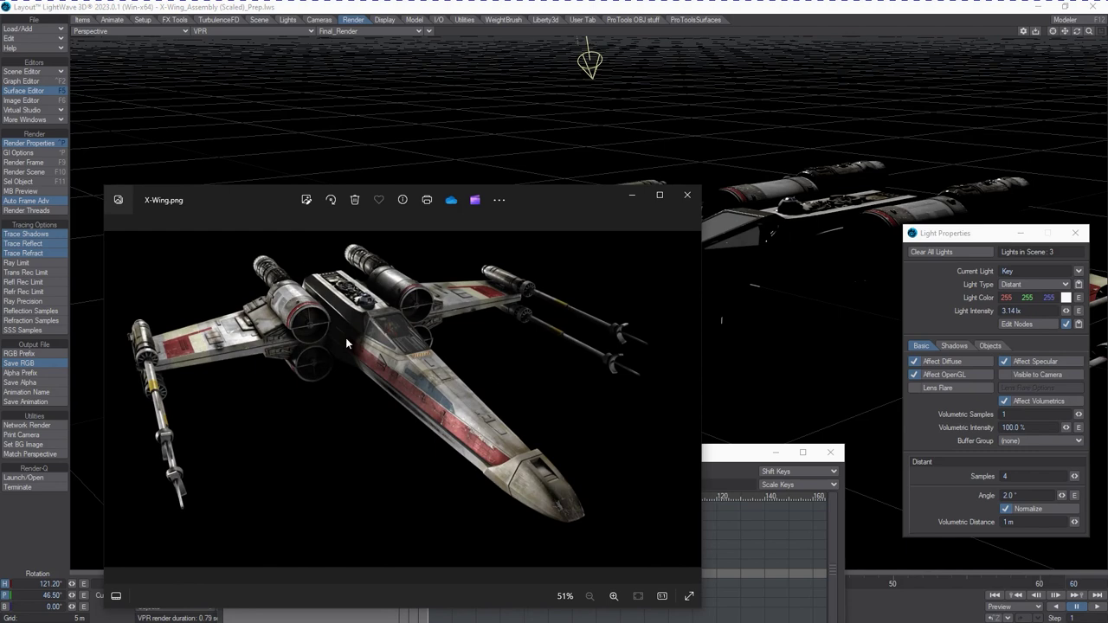
pyautogui.click(687, 195)
# Rotate the Key light to about -24.6° heading and 7.9° pitch.
pyautogui.moveTo(526, 278); pyautogui.dragTo(524, 261)
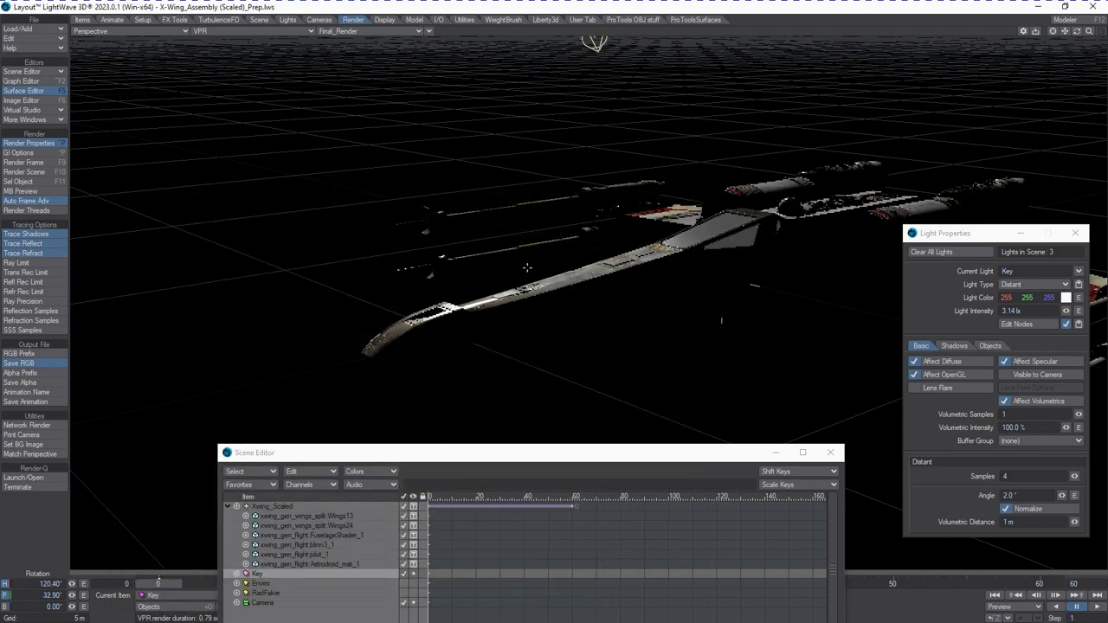
pyautogui.moveTo(425, 308); pyautogui.dragTo(755, 230)
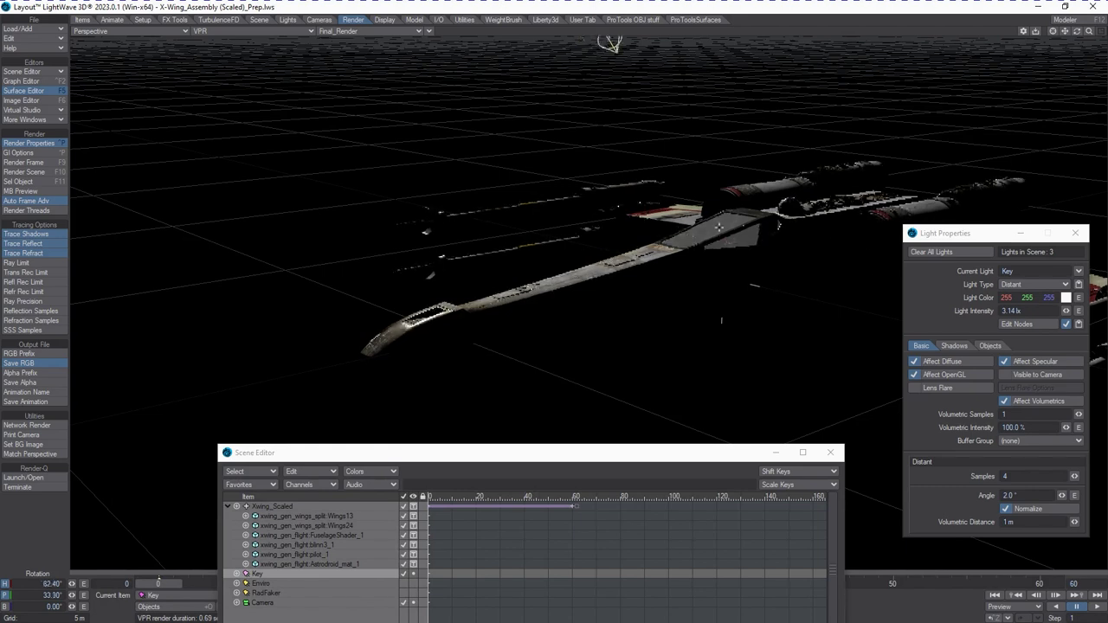
pyautogui.moveTo(754, 230)
pyautogui.mouseDown()
pyautogui.moveTo(877, 242)
pyautogui.moveTo(755, 231)
pyautogui.mouseUp()
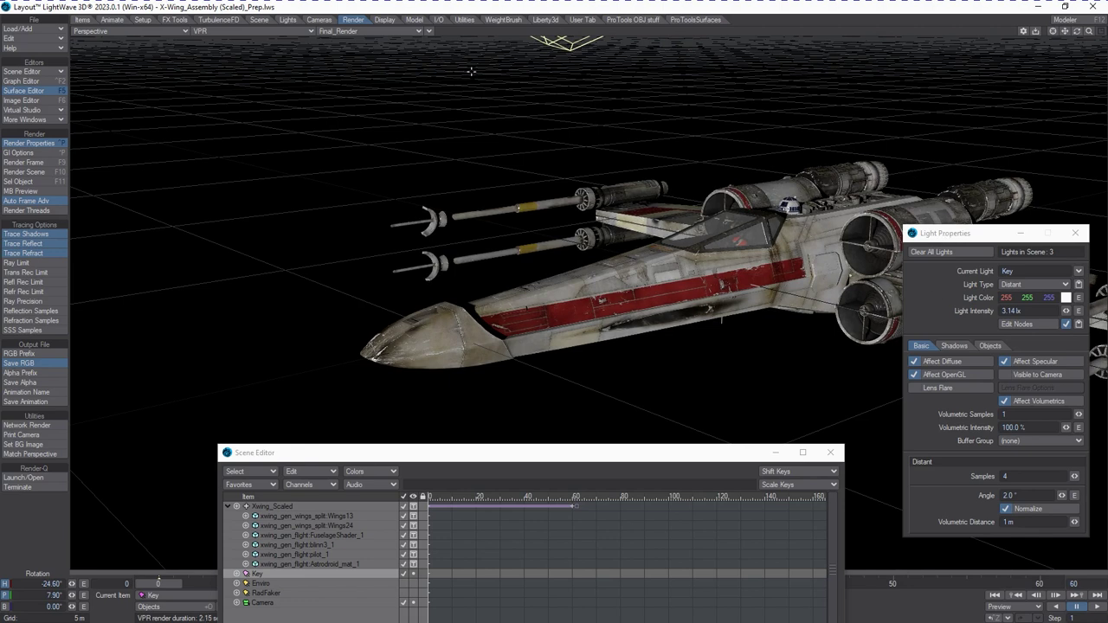
# Move the Key light above and ahead of the X-Wing's nose and rotate it to about -16.5° heading and 36° pitch.
pyautogui.press('t')
pyautogui.moveTo(611, 141); pyautogui.dragTo(612, 143, button='right')
pyautogui.moveTo(612, 143); pyautogui.dragTo(624, 157)
pyautogui.press('y')
pyautogui.moveTo(624, 157); pyautogui.dragTo(303, 39)
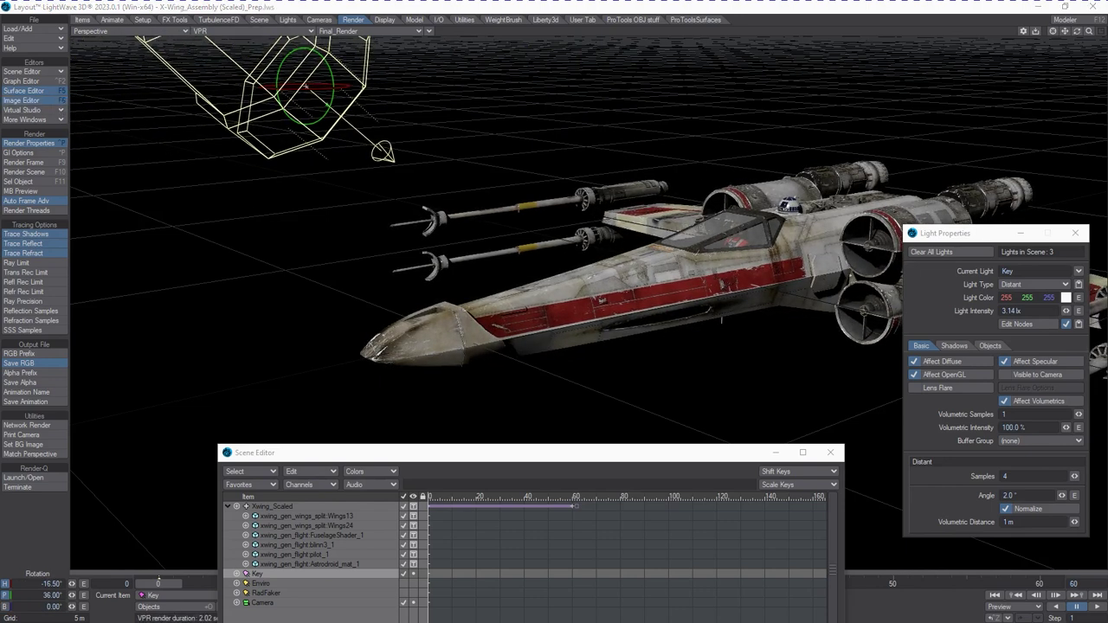
# Examine the AstroDroid, RebelPilot, fuselage and wing texture maps in the Image Editor, previewing the individual images.
pyautogui.moveTo(1107, 121); pyautogui.dragTo(780, 199)
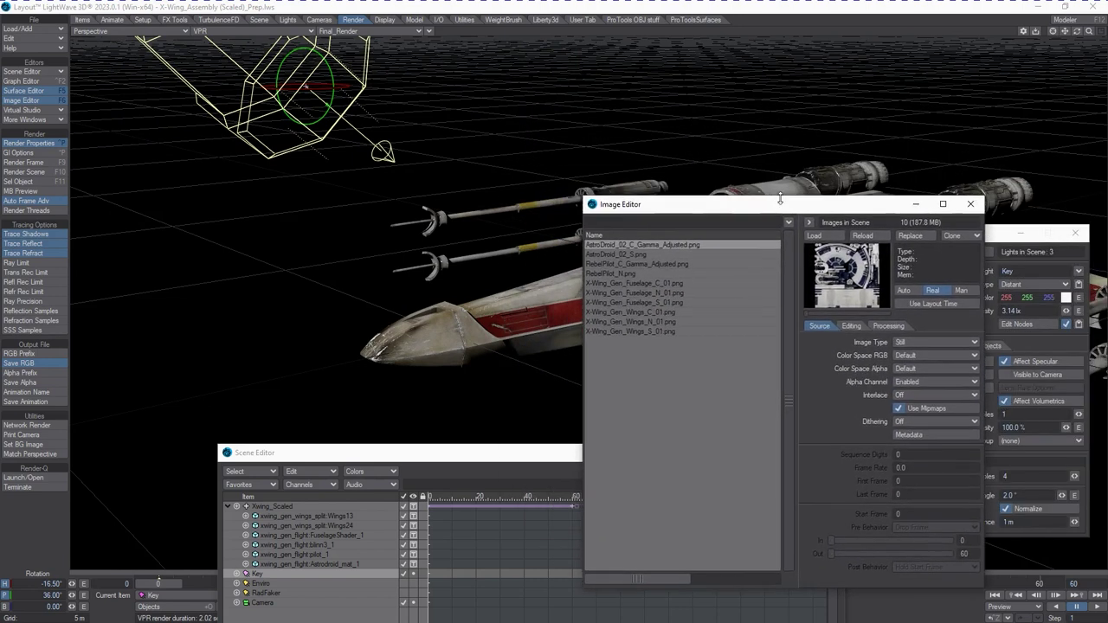
pyautogui.click(662, 245)
pyautogui.moveTo(733, 208); pyautogui.dragTo(749, 222)
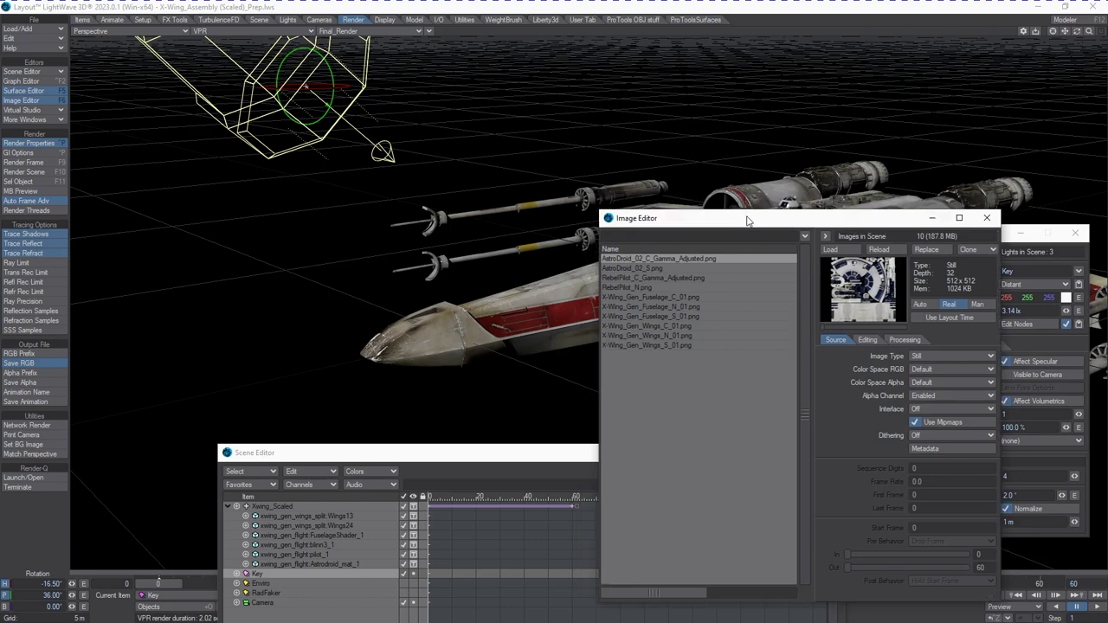
pyautogui.click(632, 269)
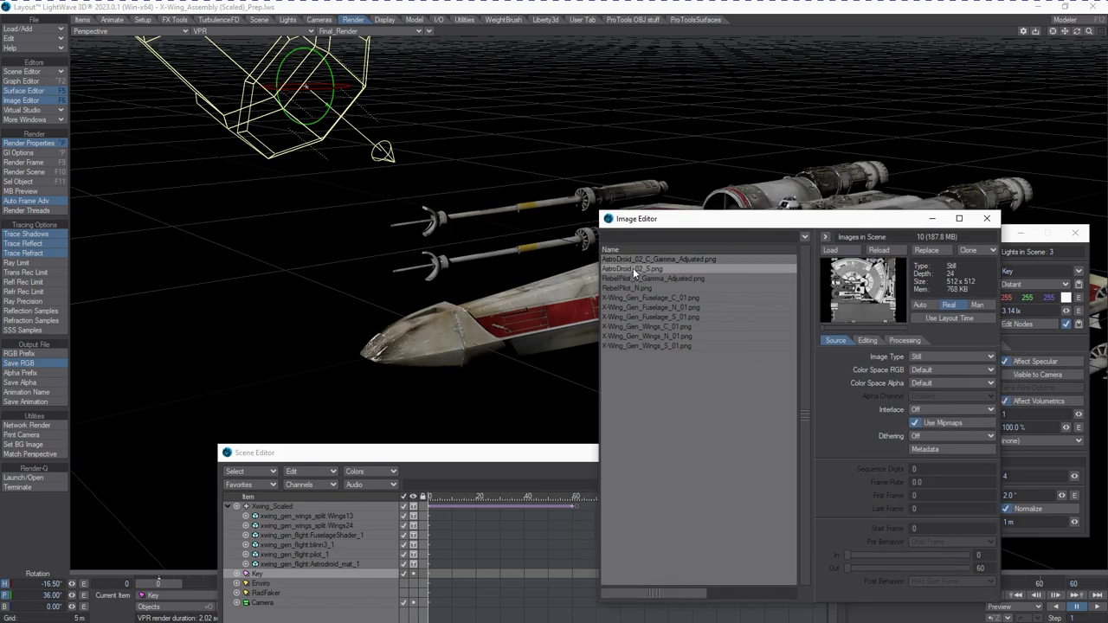
pyautogui.click(688, 279)
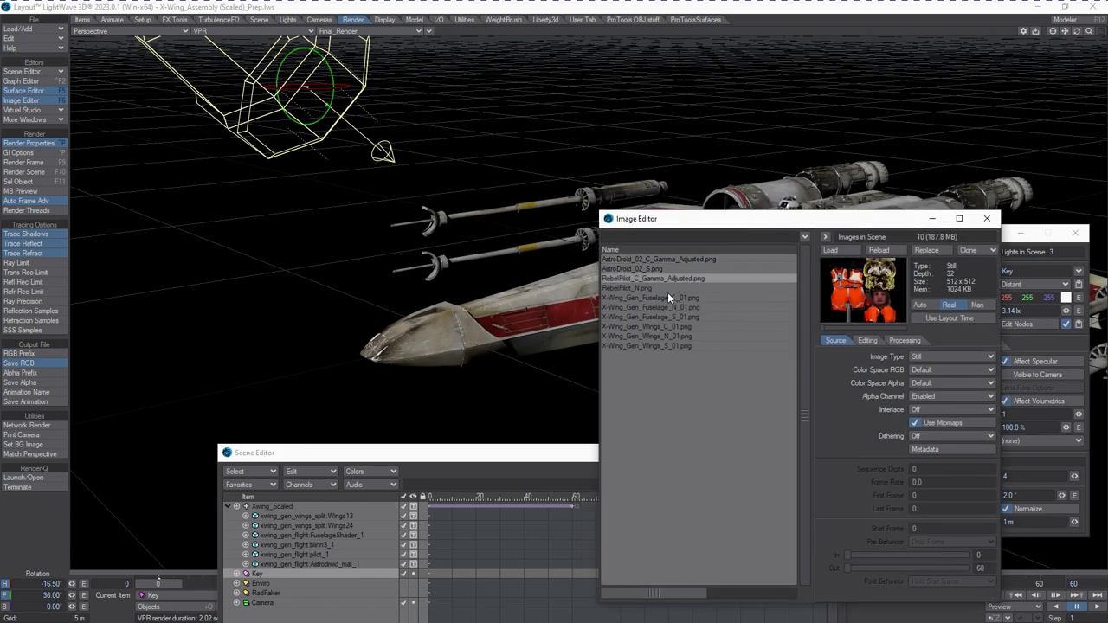
pyautogui.click(661, 290)
pyautogui.click(665, 299)
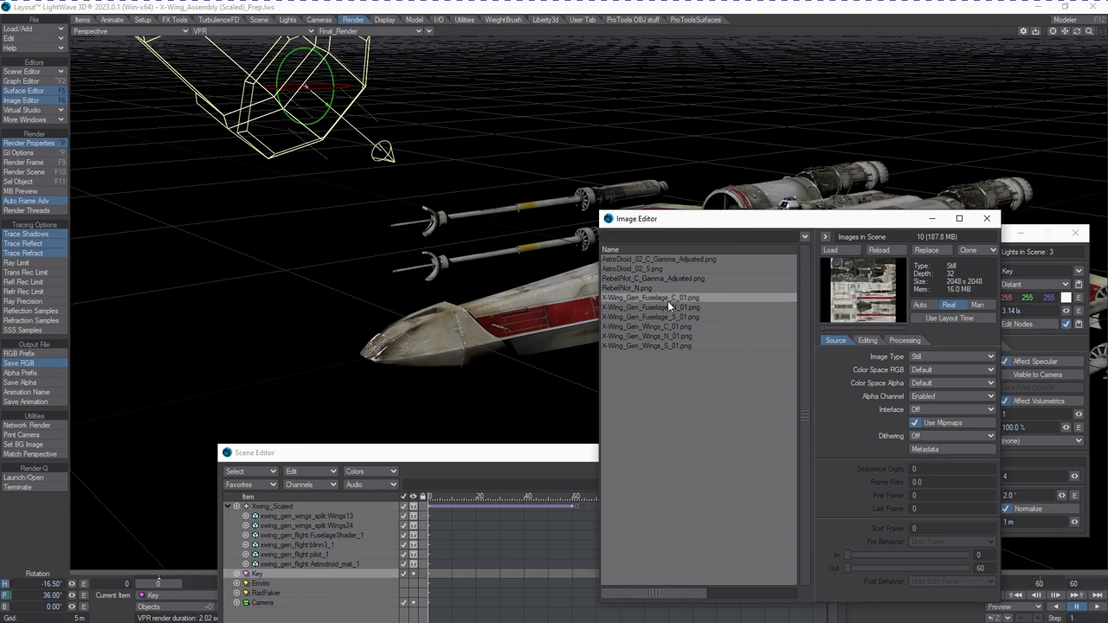
pyautogui.click(643, 316)
pyautogui.click(652, 336)
pyautogui.click(658, 345)
pyautogui.click(656, 308)
pyautogui.click(655, 289)
pyautogui.click(653, 267)
pyautogui.click(660, 260)
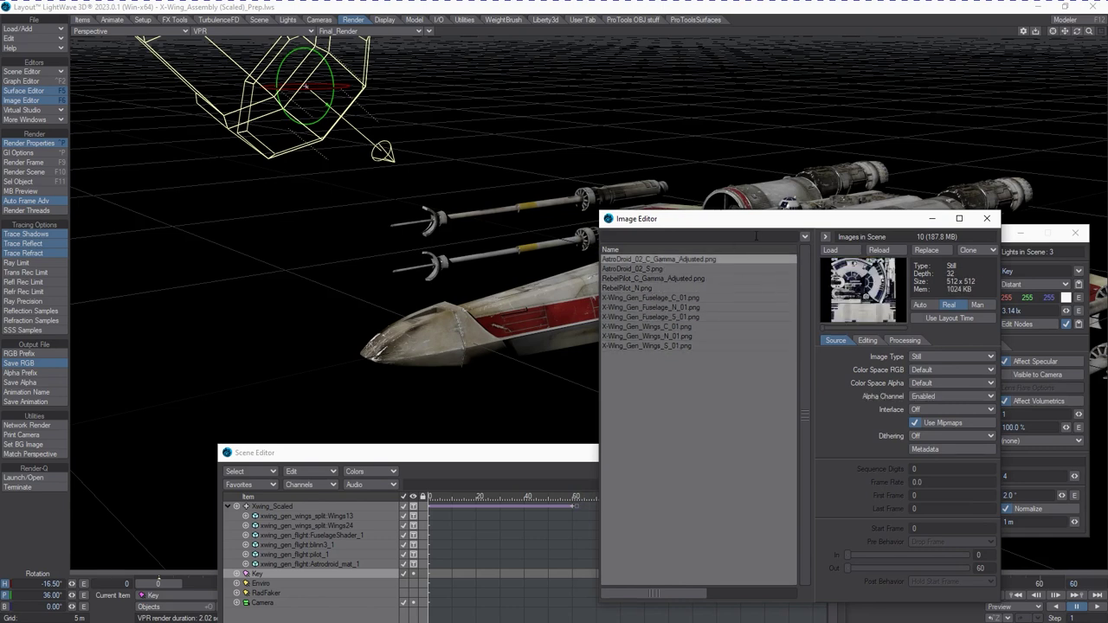
pyautogui.moveTo(755, 219); pyautogui.dragTo(647, 263)
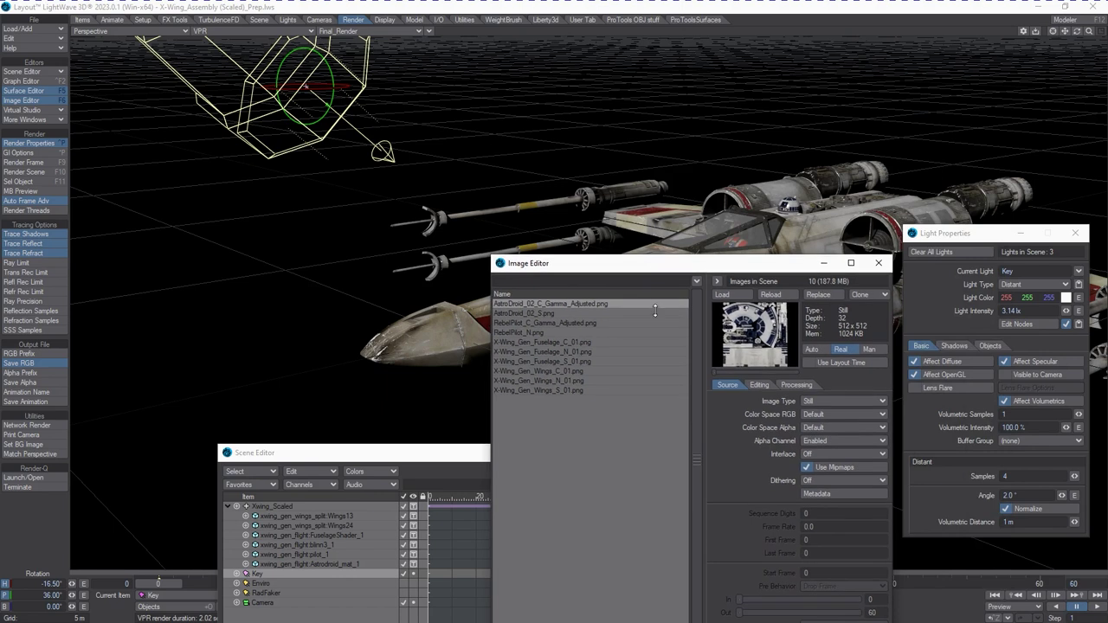
pyautogui.moveTo(665, 268); pyautogui.dragTo(729, 250)
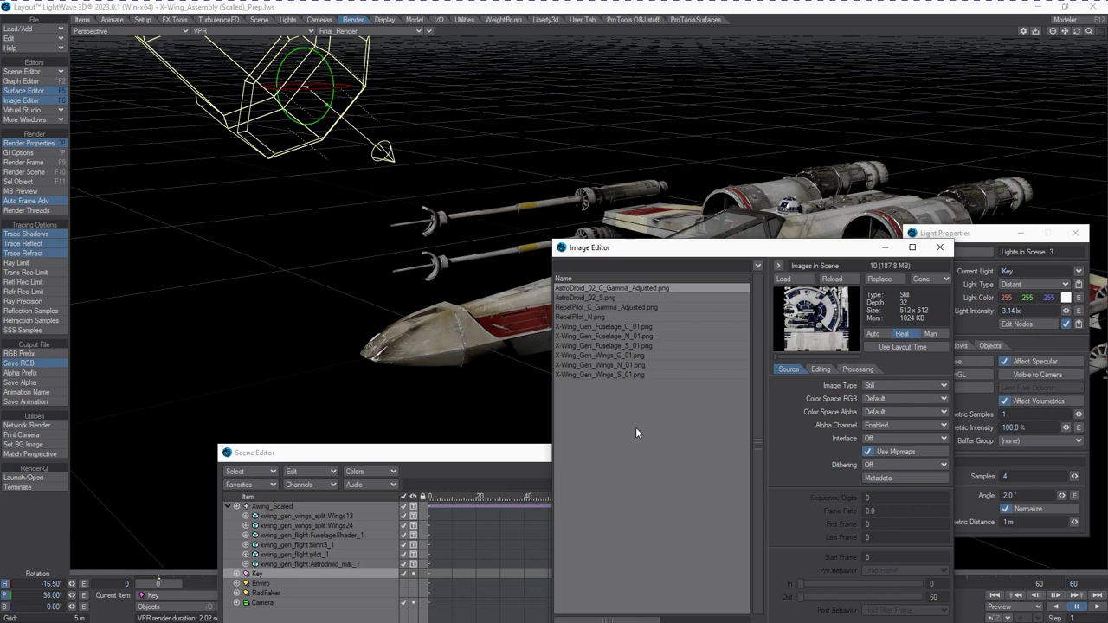
# Try the Disabled color space quick preset in the preferences against the VPR preview and return to the sRGB preset.
pyautogui.press('o')
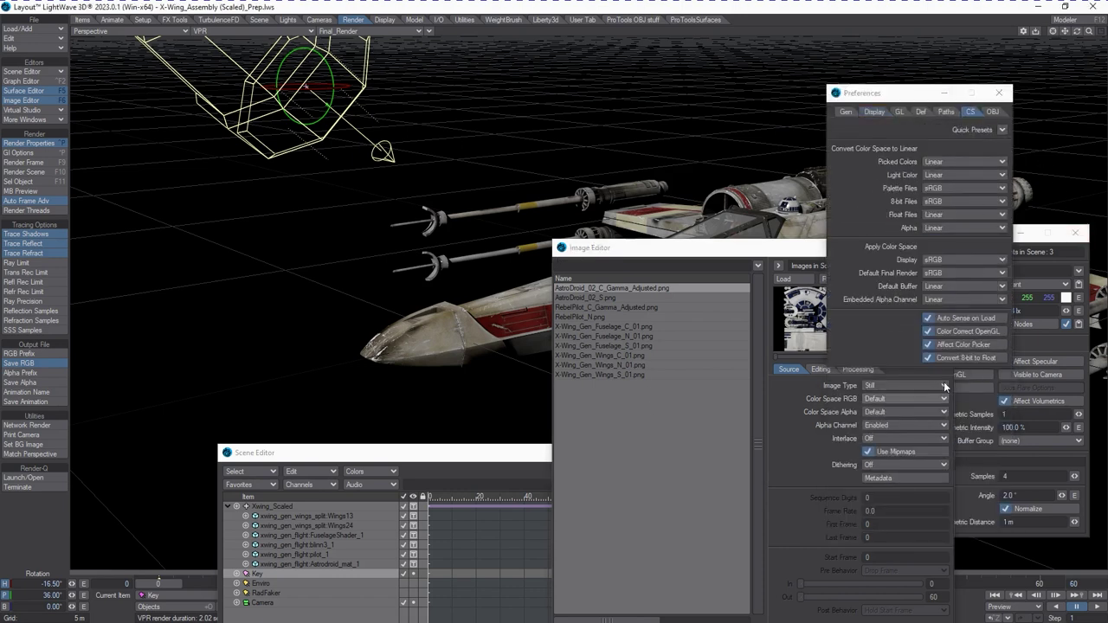
pyautogui.click(1001, 130)
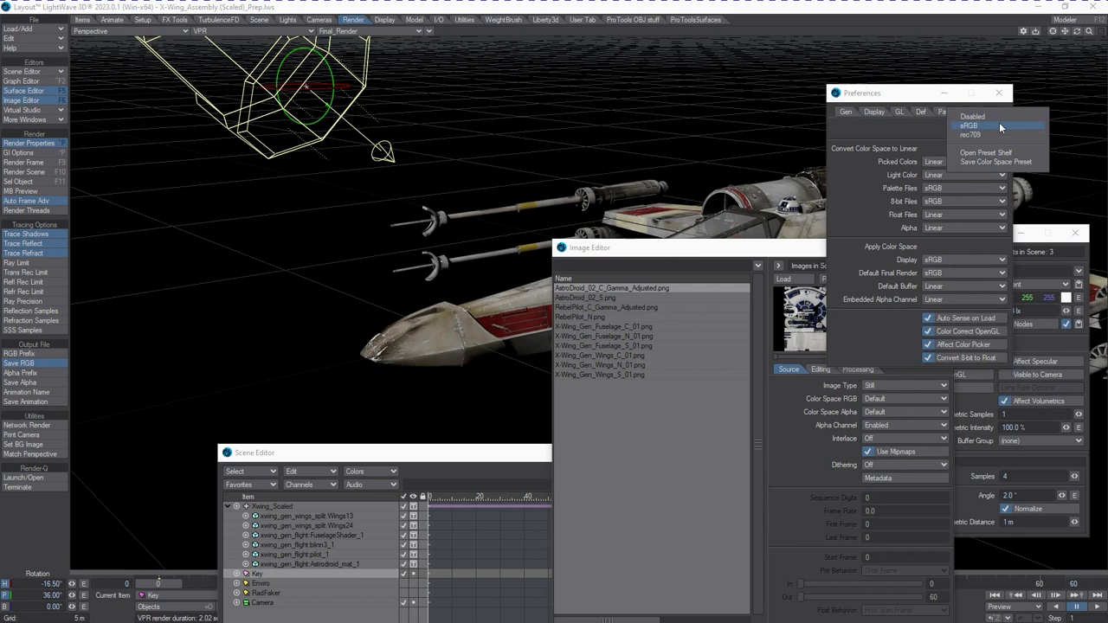
pyautogui.click(999, 116)
pyautogui.moveTo(745, 253); pyautogui.dragTo(521, 469)
pyautogui.moveTo(877, 100); pyautogui.dragTo(892, 234)
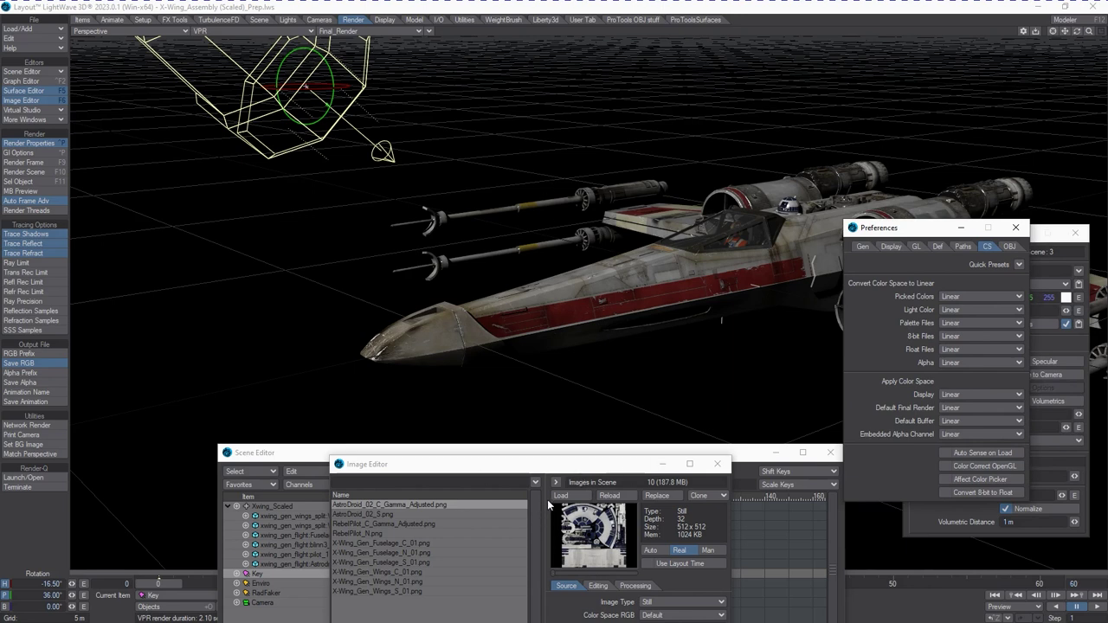
pyautogui.moveTo(519, 464); pyautogui.dragTo(279, 305)
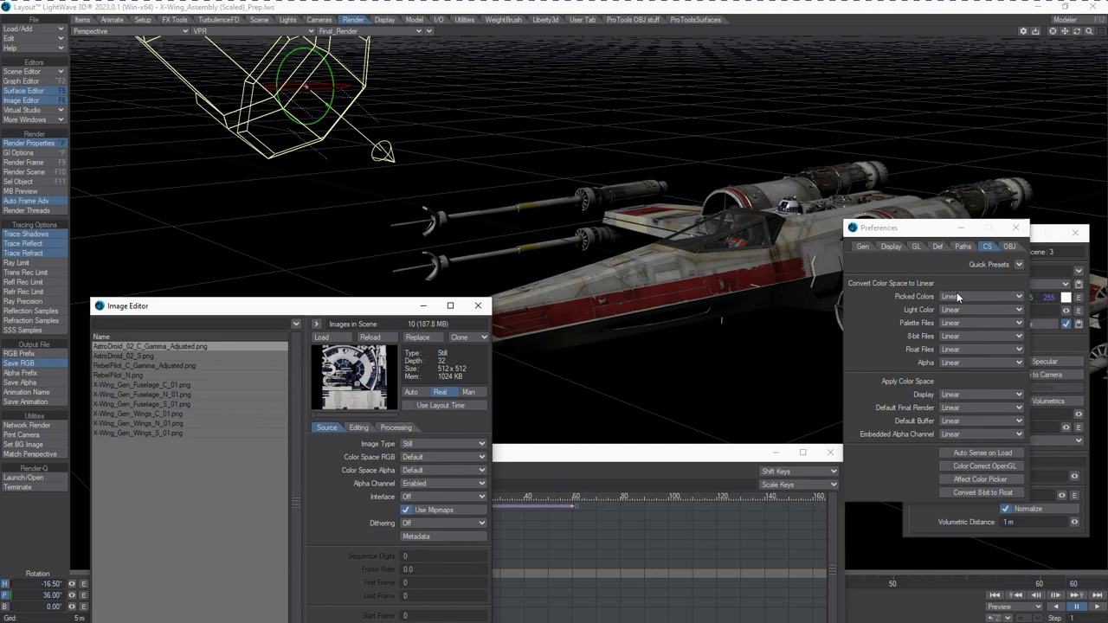
pyautogui.click(1018, 264)
pyautogui.click(1015, 275)
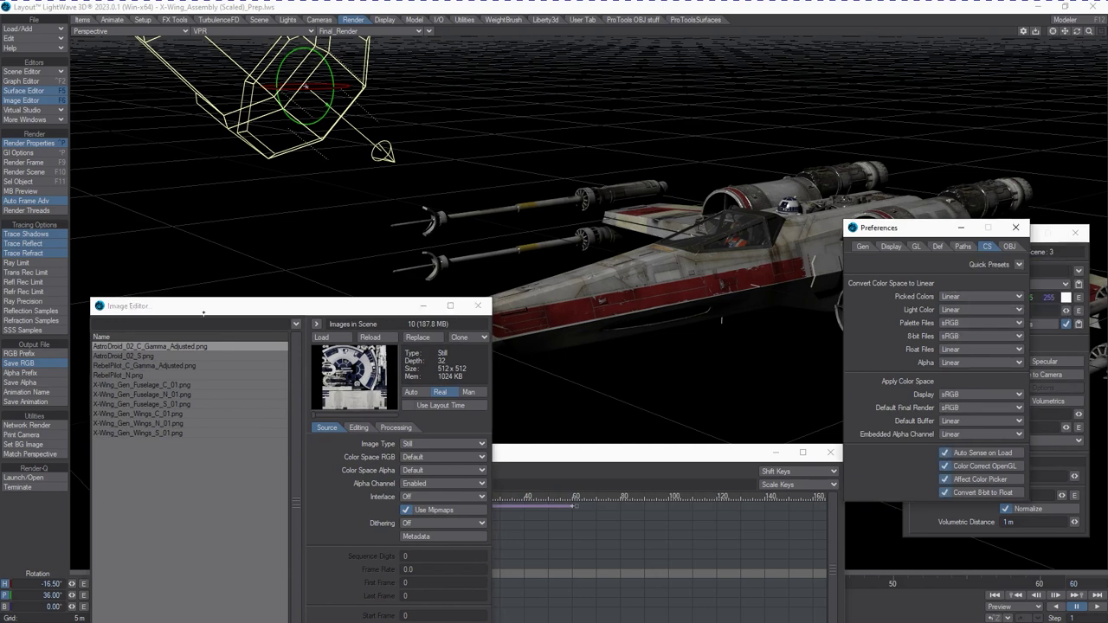
# Set Color Space RGB to sRGB for AstroDroid_02_C_Gamma_Adjusted.png and RebelPilot_C_Gamma_Adjusted.png.
pyautogui.click(204, 345)
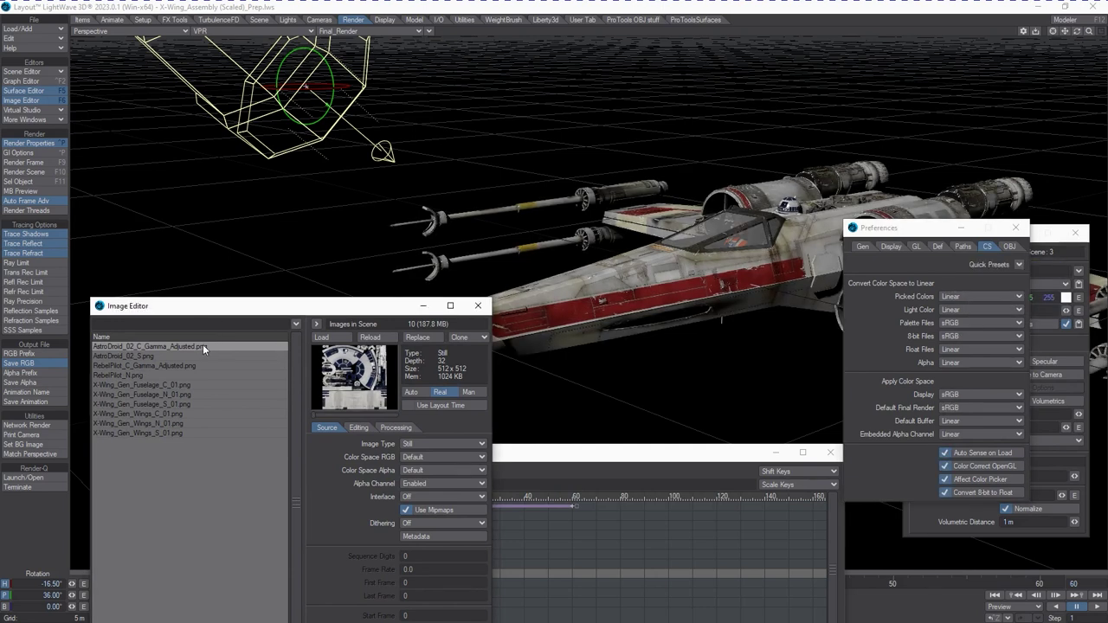
pyautogui.click(444, 455)
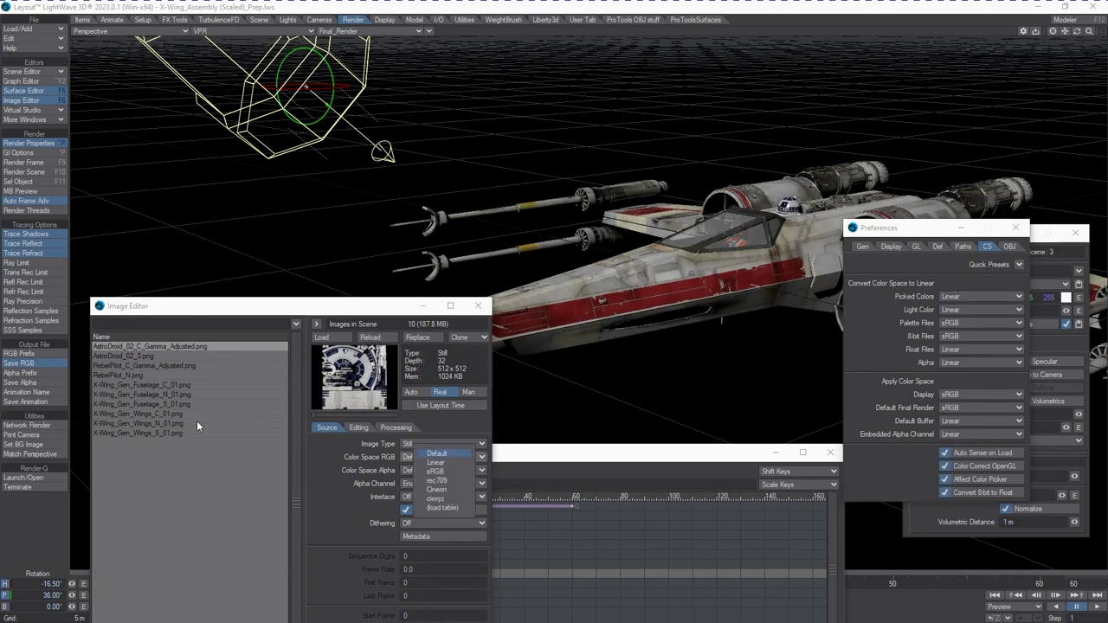
pyautogui.click(426, 472)
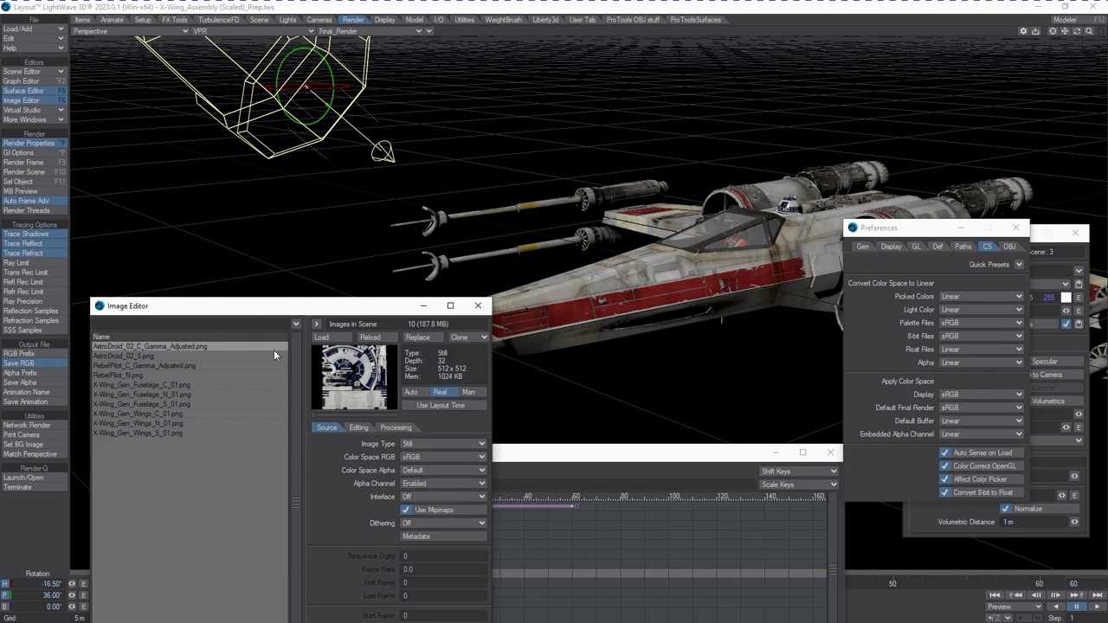
pyautogui.click(162, 365)
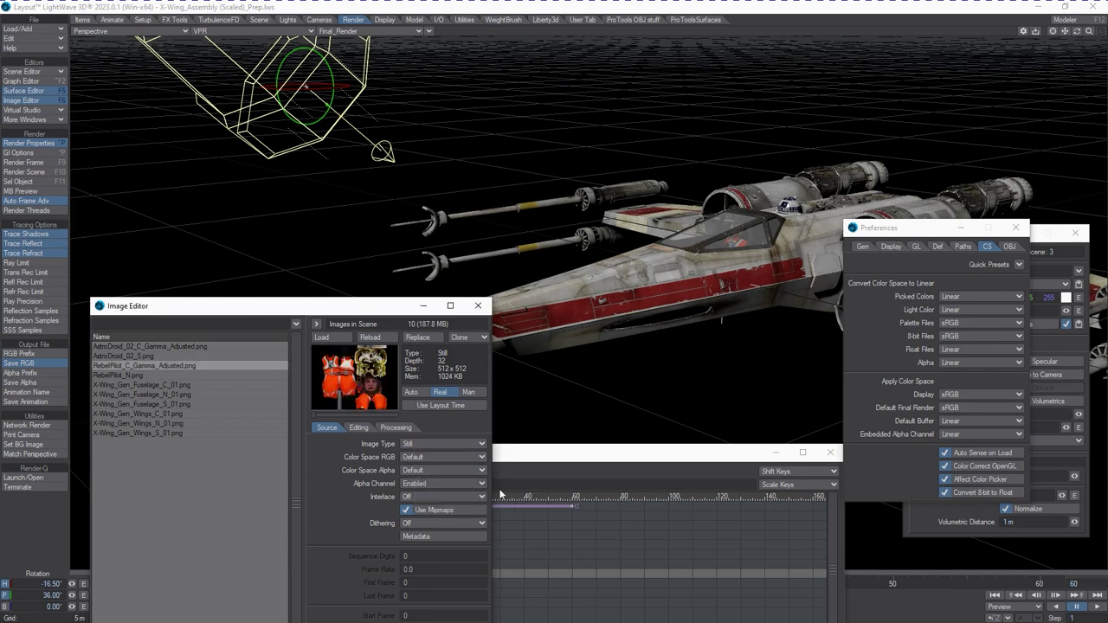
pyautogui.click(443, 457)
pyautogui.click(433, 475)
# Set Color Space RGB to Linear for the droid's specular map, AstroDroid_02_S.png.
pyautogui.click(141, 355)
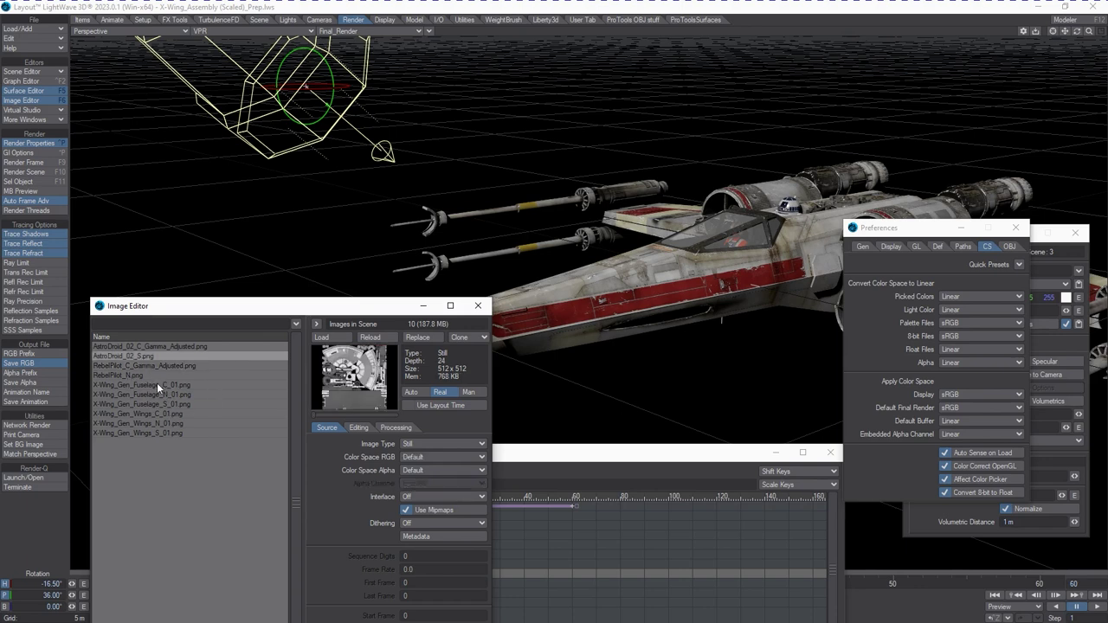
pyautogui.moveTo(315, 309); pyautogui.dragTo(308, 281)
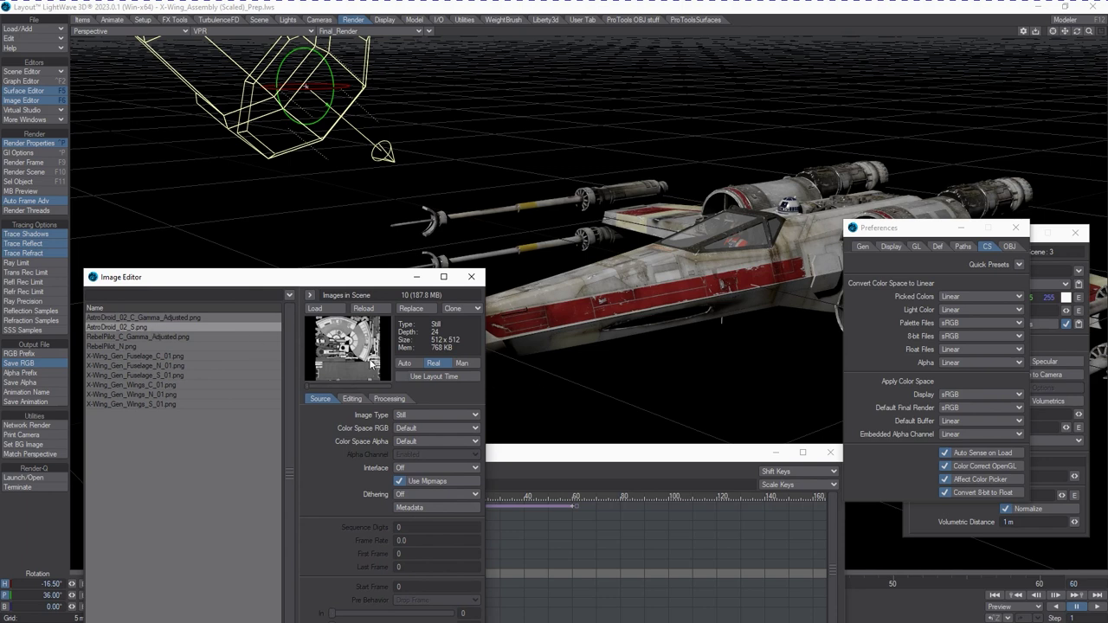
pyautogui.click(453, 428)
pyautogui.click(458, 439)
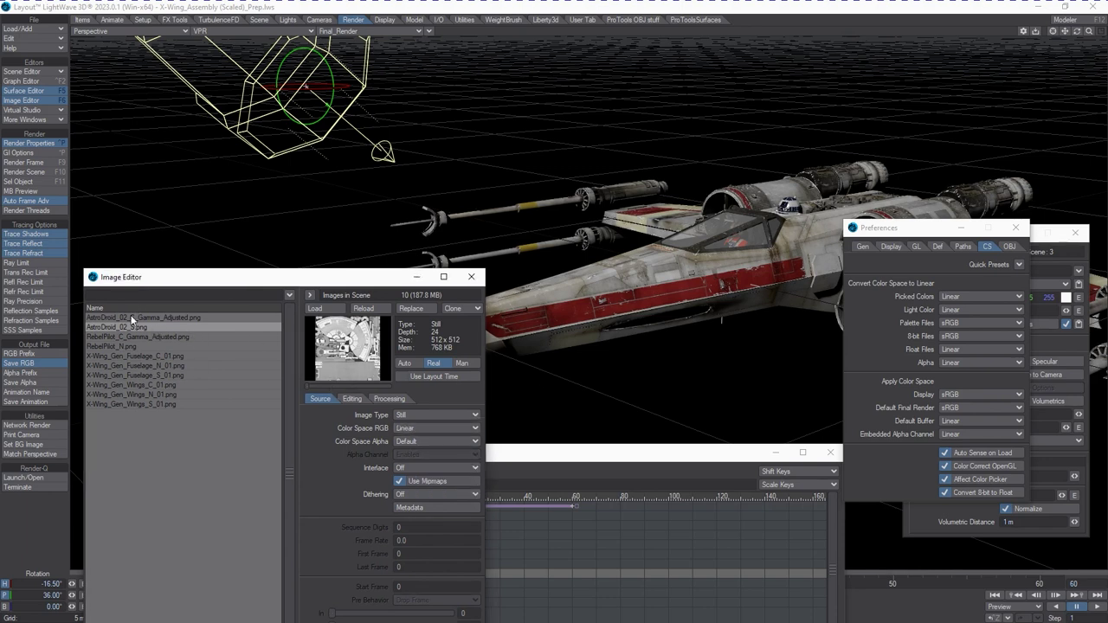
# Set Color Space RGB to sRGB for the fuselage color map, X-Wing_Gen_Fuselage_C_01.png.
pyautogui.click(151, 355)
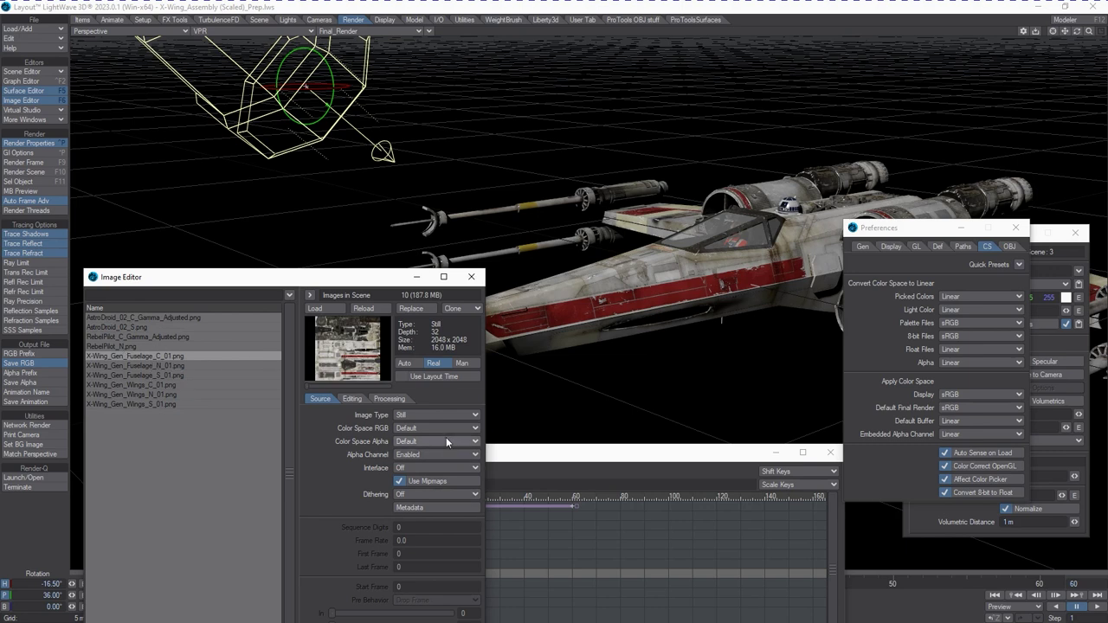
pyautogui.click(432, 428)
pyautogui.click(433, 444)
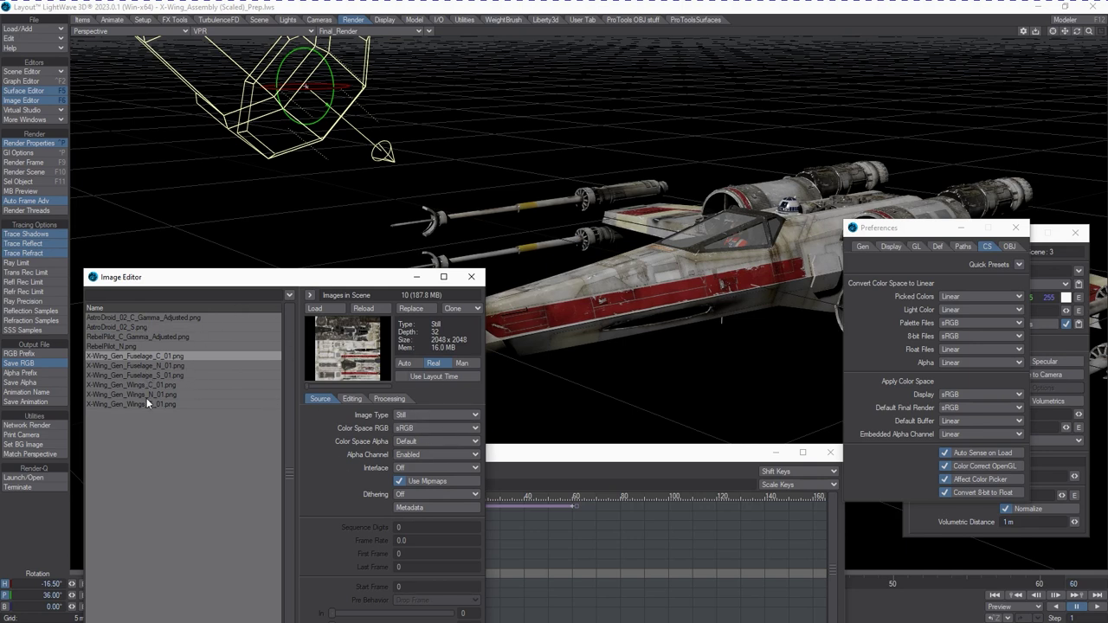
# Set Color Space RGB to Linear for X-Wing_Gen_Fuselage_S_01.png and X-Wing_Gen_Fuselage_N_01.png.
pyautogui.click(149, 375)
pyautogui.click(432, 428)
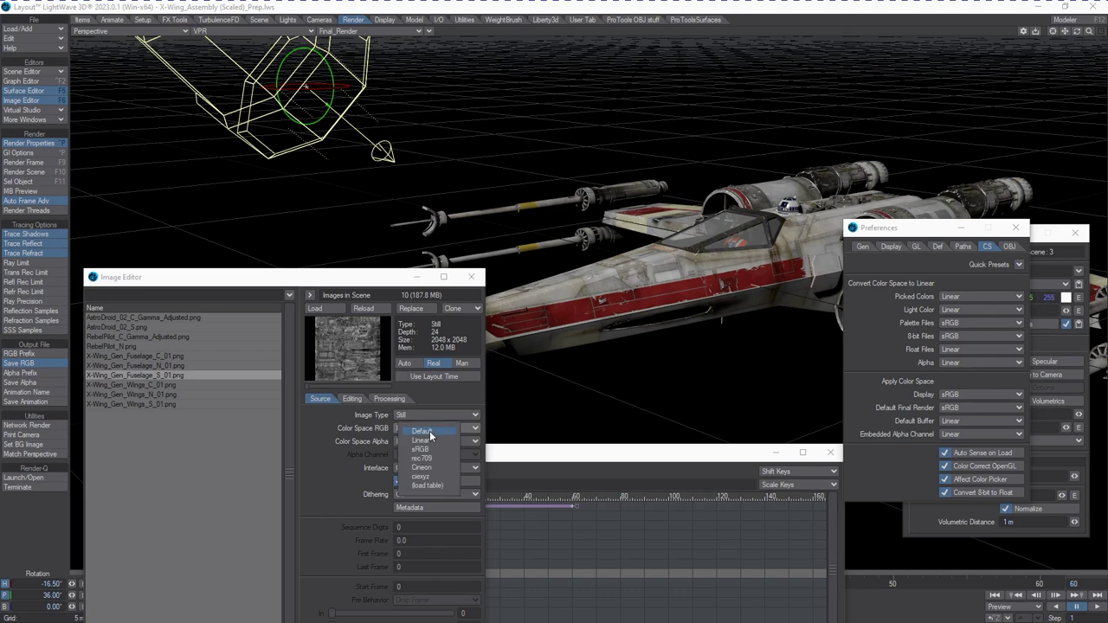
pyautogui.click(429, 441)
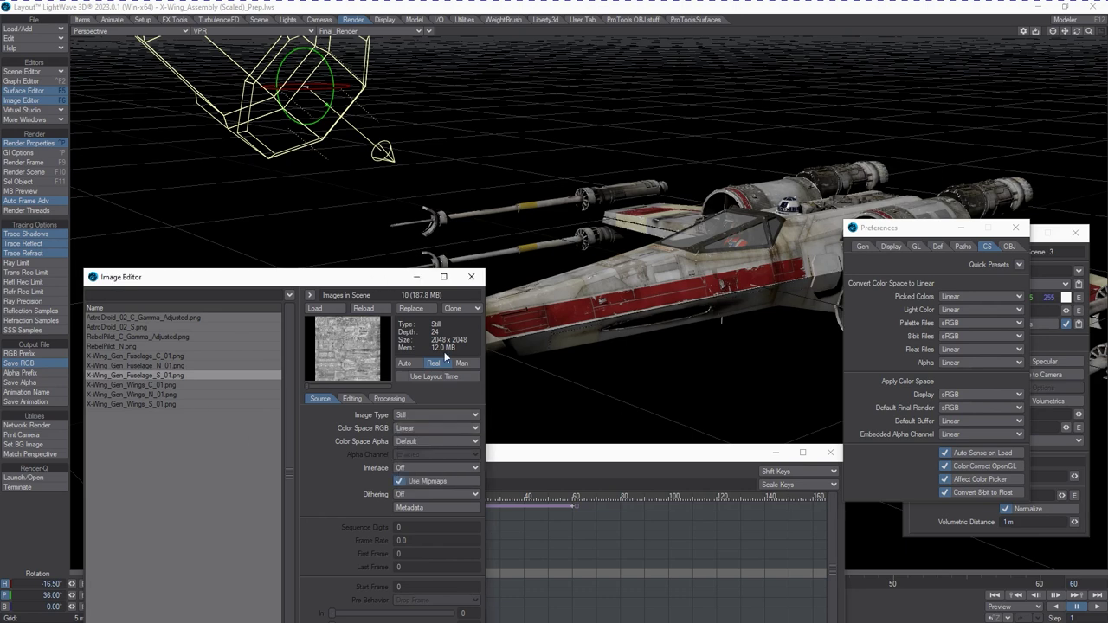
pyautogui.click(154, 364)
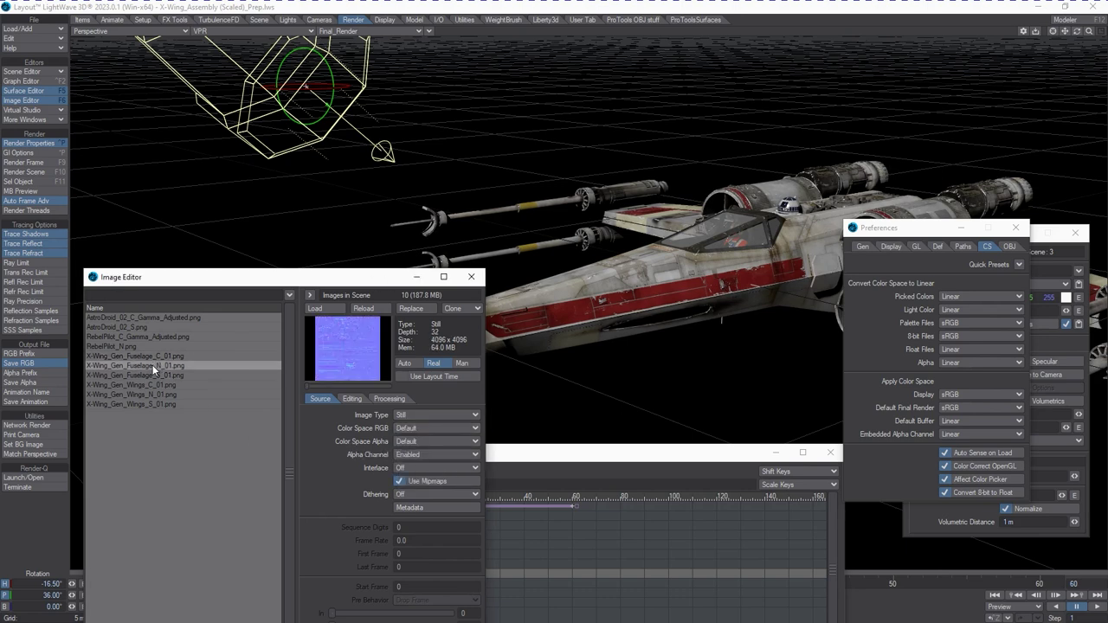
pyautogui.click(406, 430)
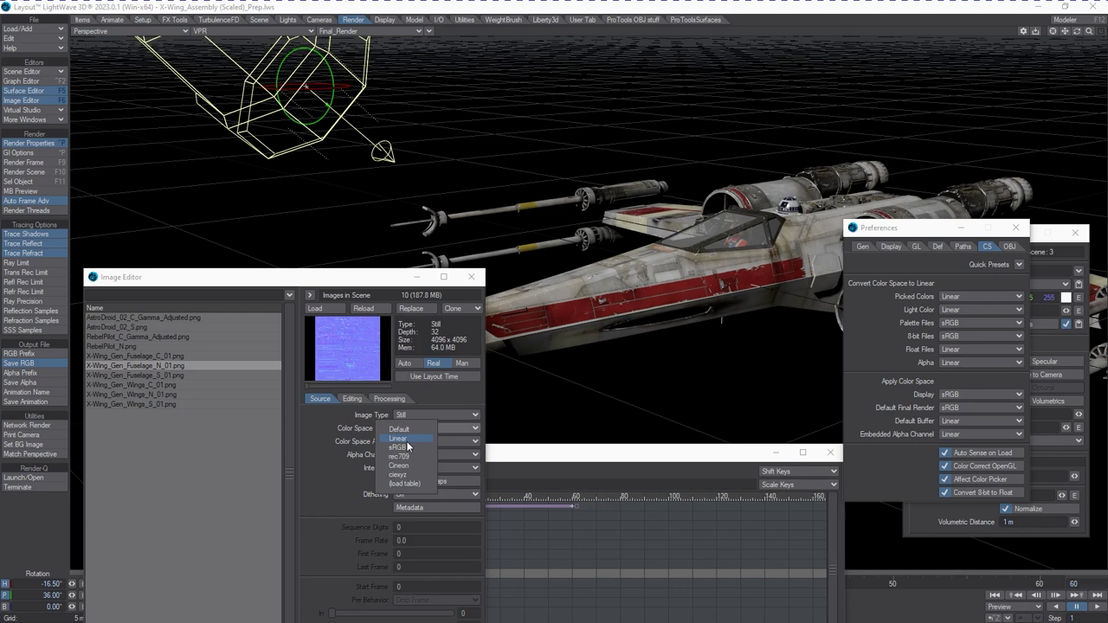
pyautogui.click(410, 441)
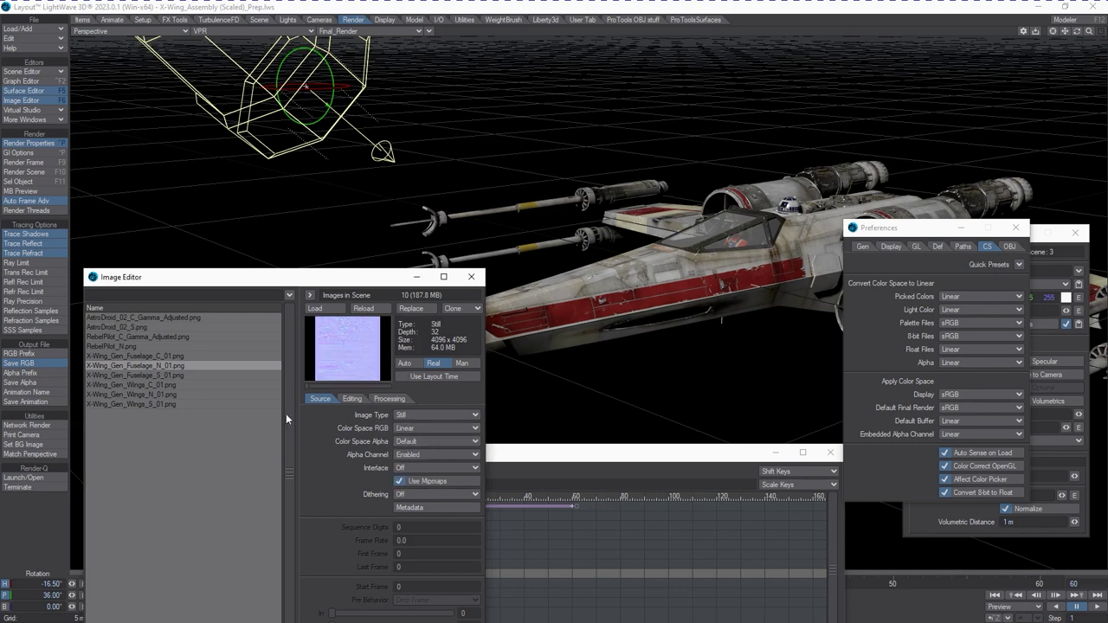
# Try Linear as the Color Space RGB of X-Wing_Gen_Wings_C_01.png, inspect the wings in the preview, and return it to Default.
pyautogui.click(169, 376)
pyautogui.click(122, 386)
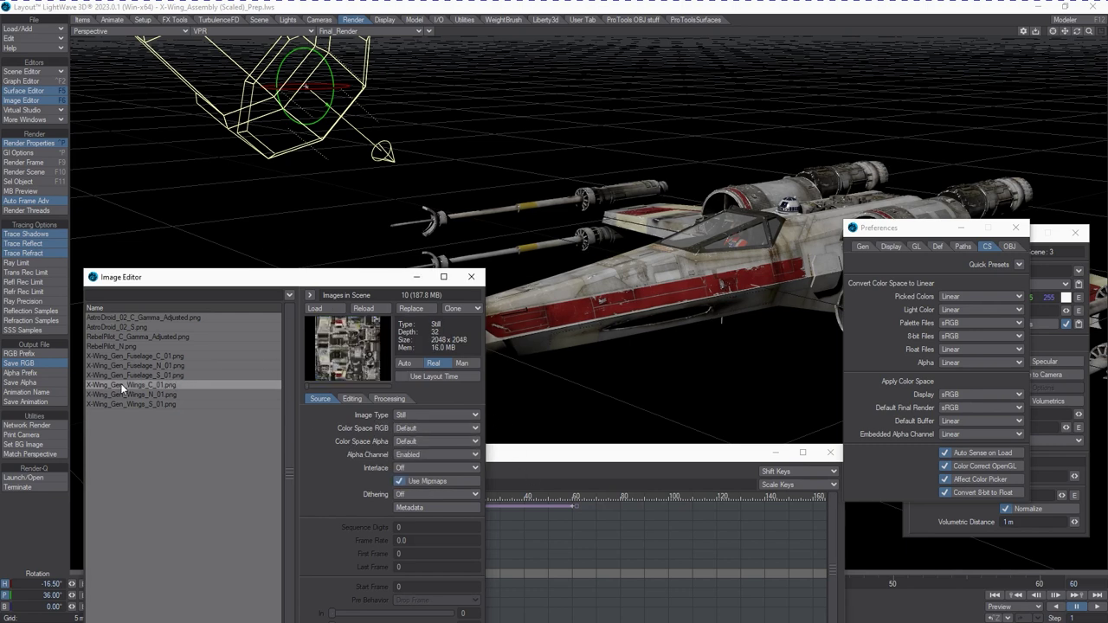
pyautogui.click(404, 427)
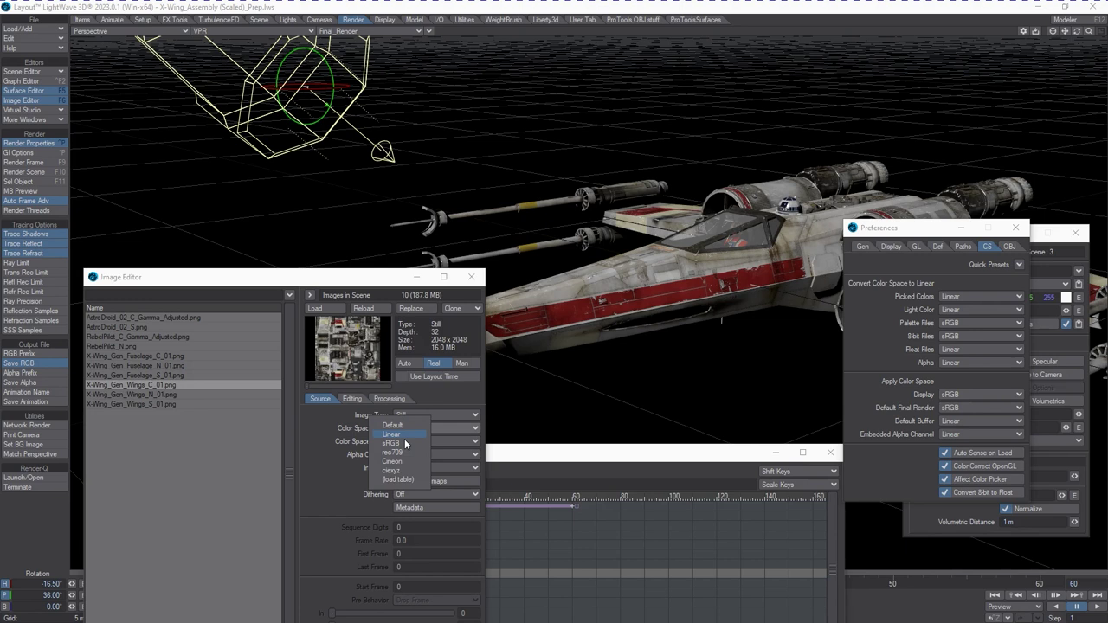
pyautogui.click(410, 441)
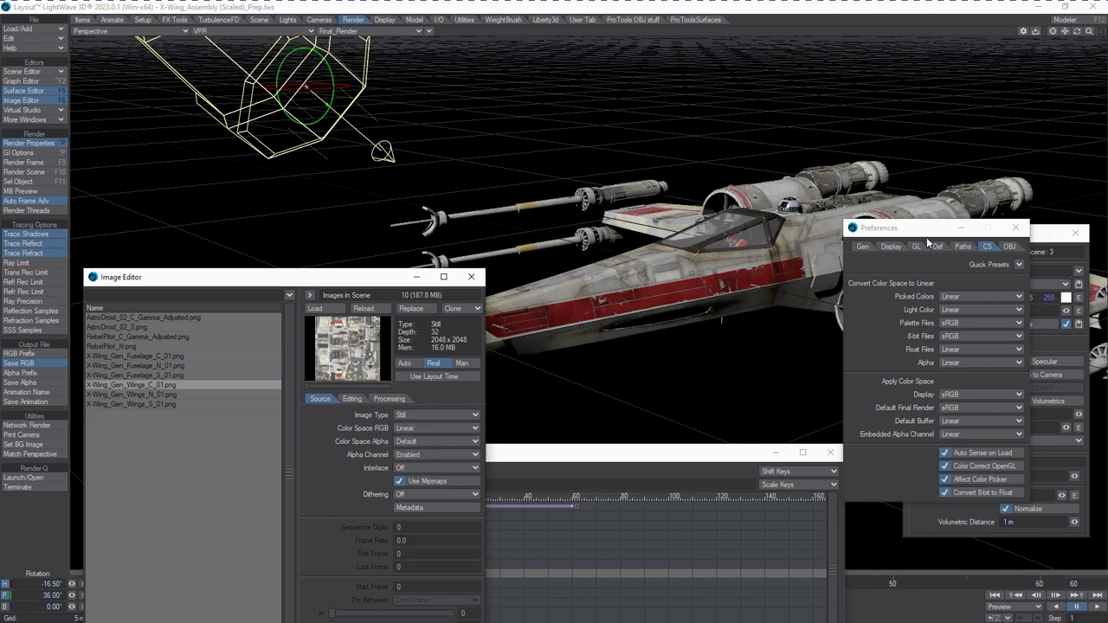
pyautogui.moveTo(933, 243); pyautogui.dragTo(998, 419)
pyautogui.moveTo(947, 235); pyautogui.dragTo(991, 343)
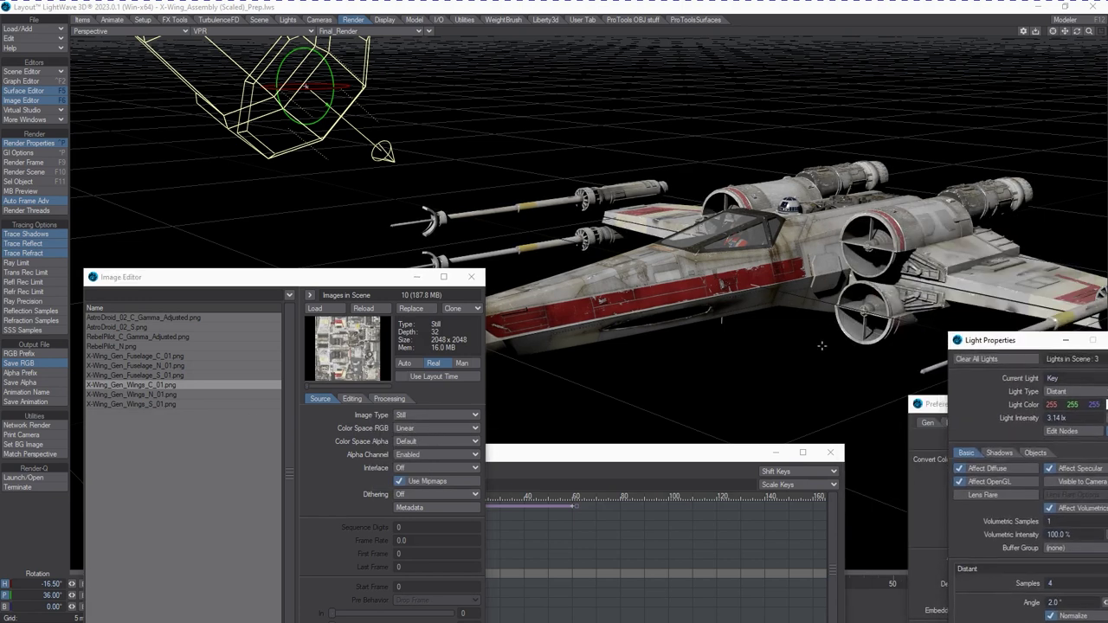
pyautogui.click(452, 429)
pyautogui.click(444, 421)
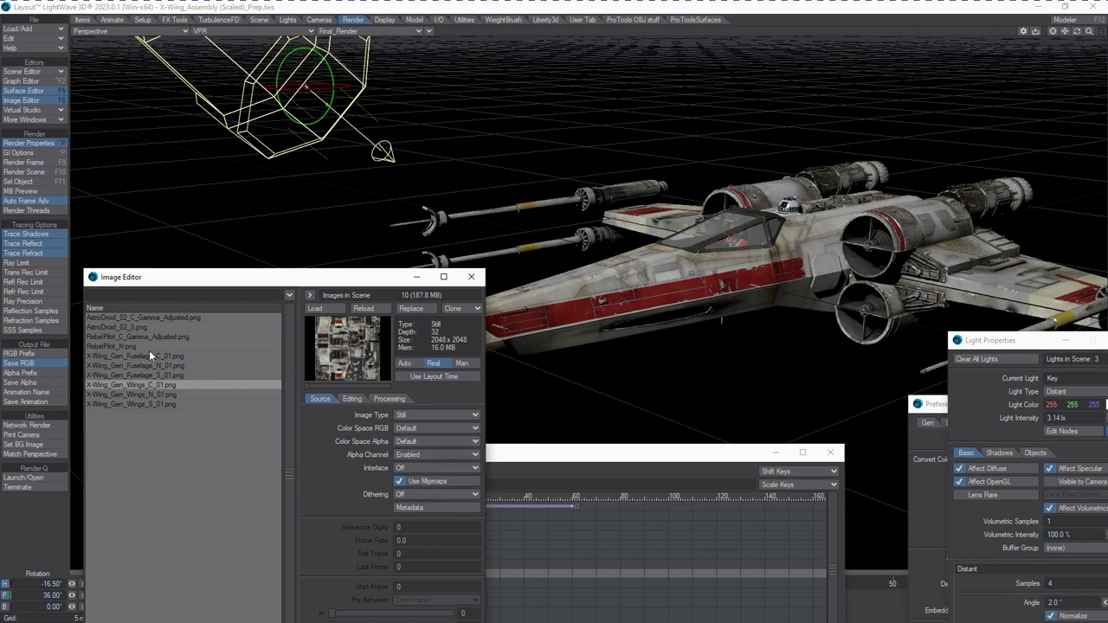
# Set Color Space RGB to Linear for the wing normal map, X-Wing_Gen_Wings_N_01.png.
pyautogui.click(171, 396)
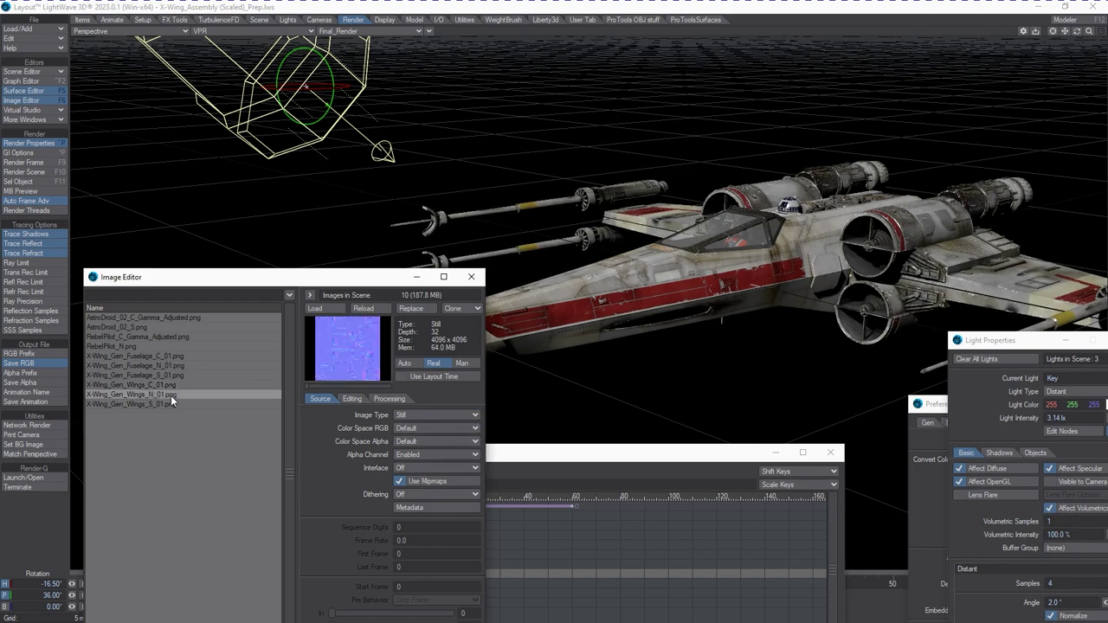
pyautogui.click(446, 430)
pyautogui.click(442, 437)
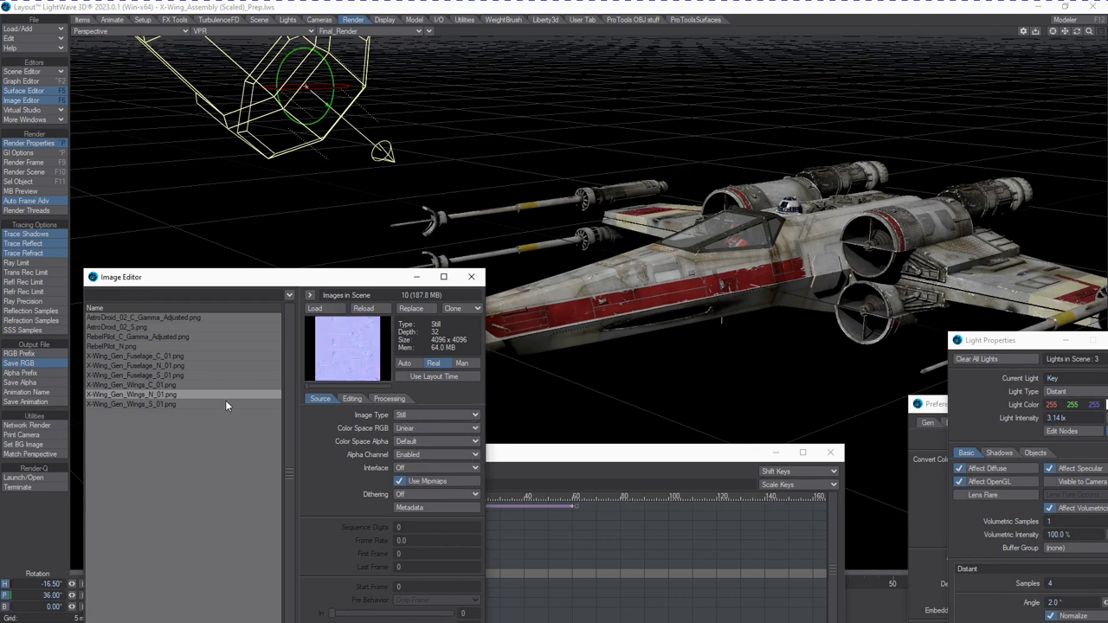
# Set Color Space RGB to Linear for X-Wing_Gen_Wings_S_01.png and RebelPilot_N.png, and close the Image Editor.
pyautogui.click(170, 405)
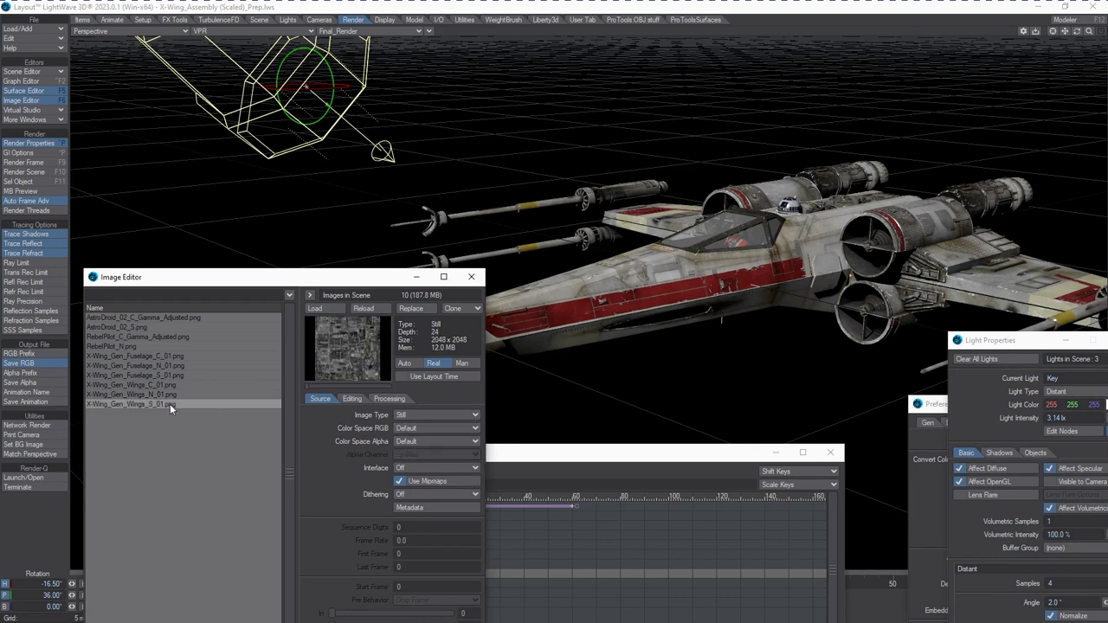
pyautogui.click(415, 429)
pyautogui.click(441, 437)
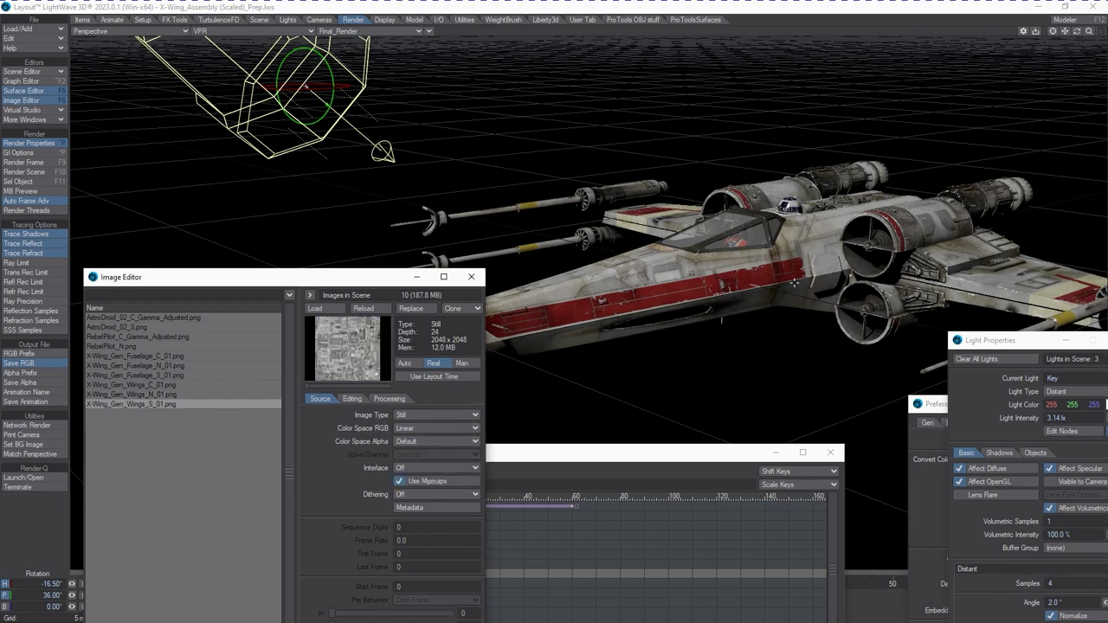
pyautogui.click(106, 347)
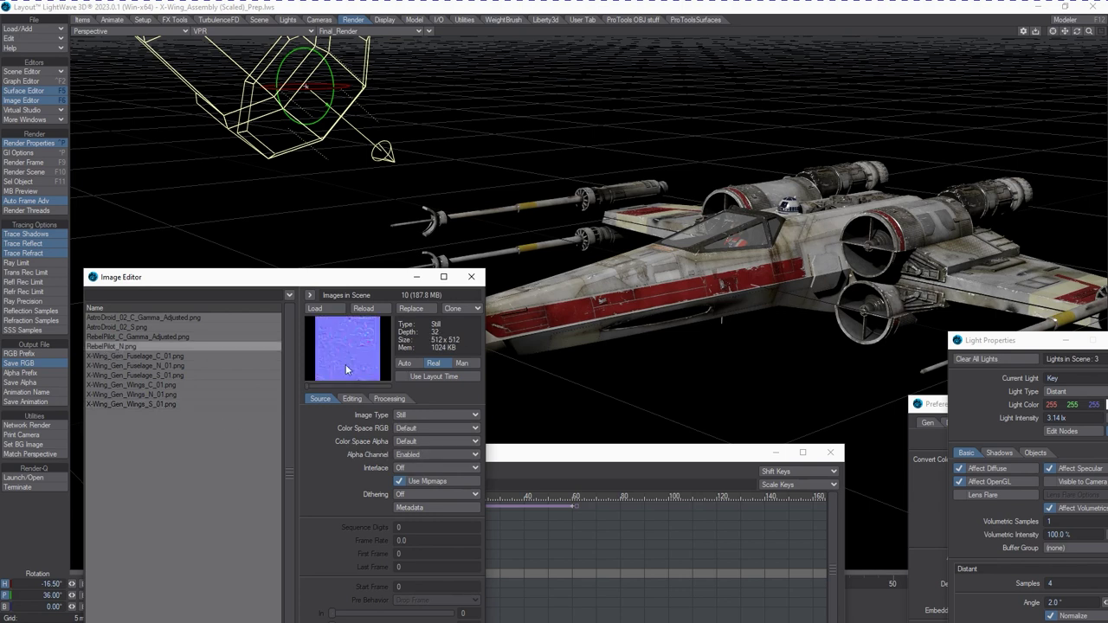
pyautogui.click(396, 429)
pyautogui.click(395, 440)
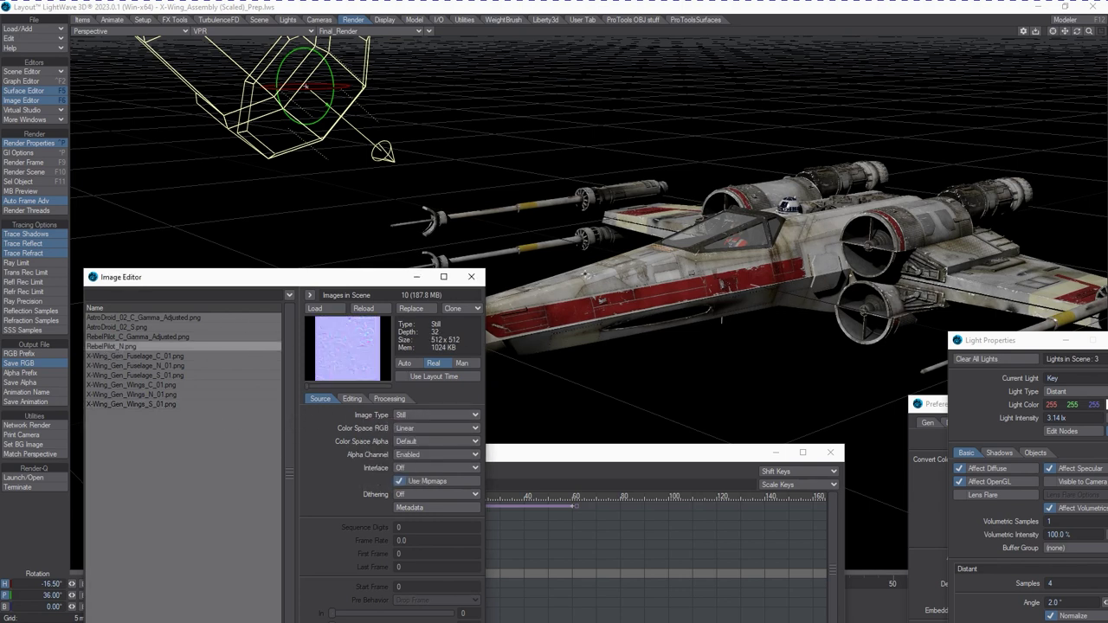
pyautogui.click(471, 277)
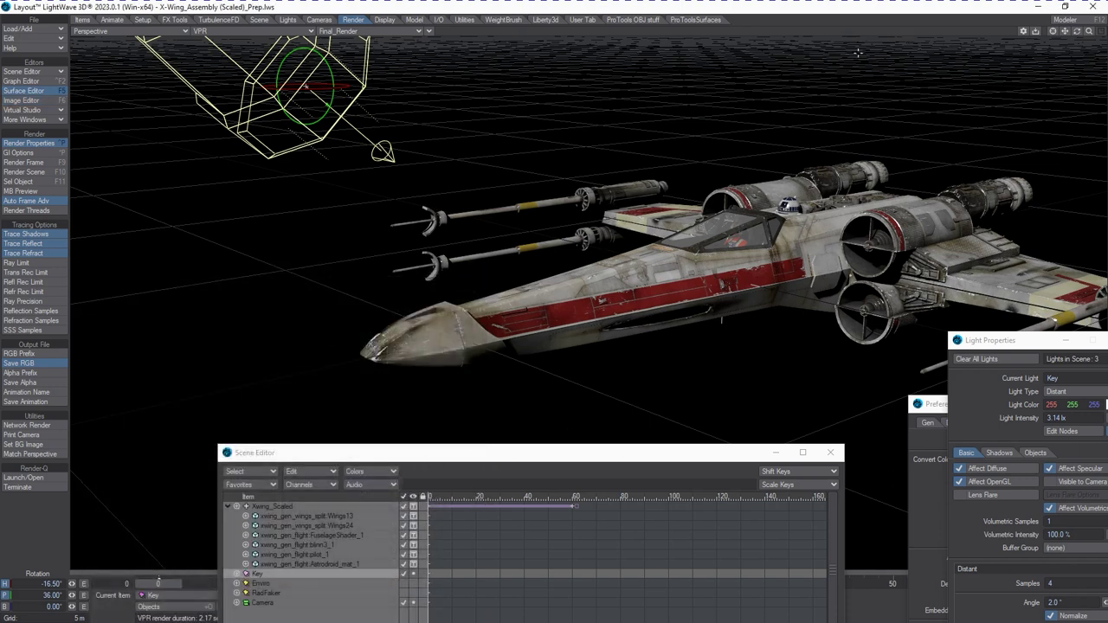
# Bring up the Surface Editor beside the ship and pick the fuselage surface, FuselageShader, from the preview.
pyautogui.moveTo(1076, 31); pyautogui.dragTo(1074, 33)
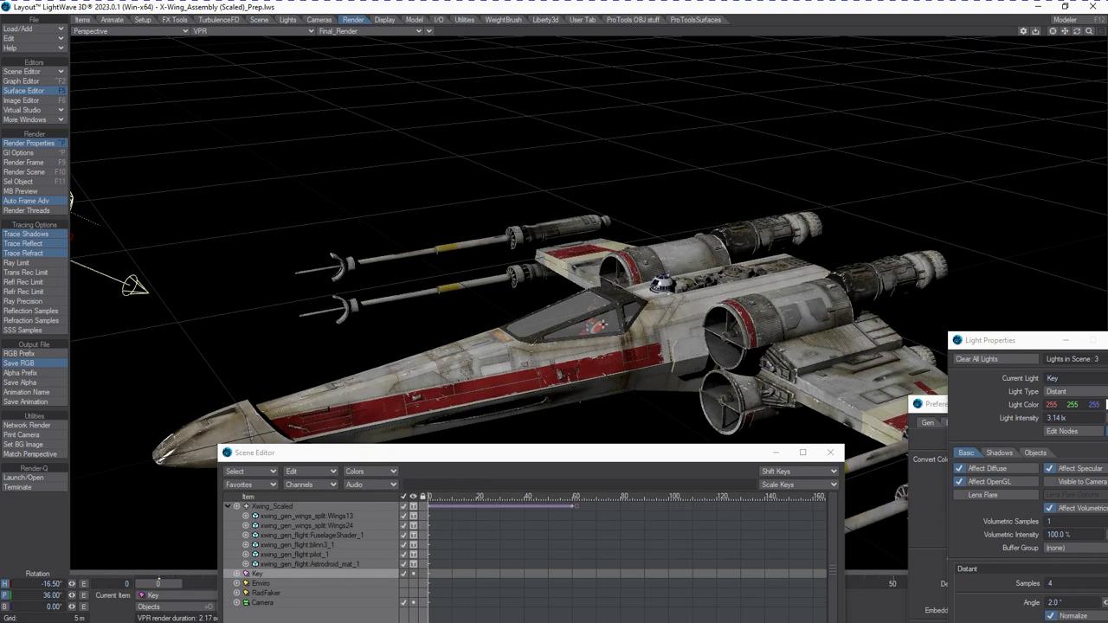
pyautogui.press('F5')
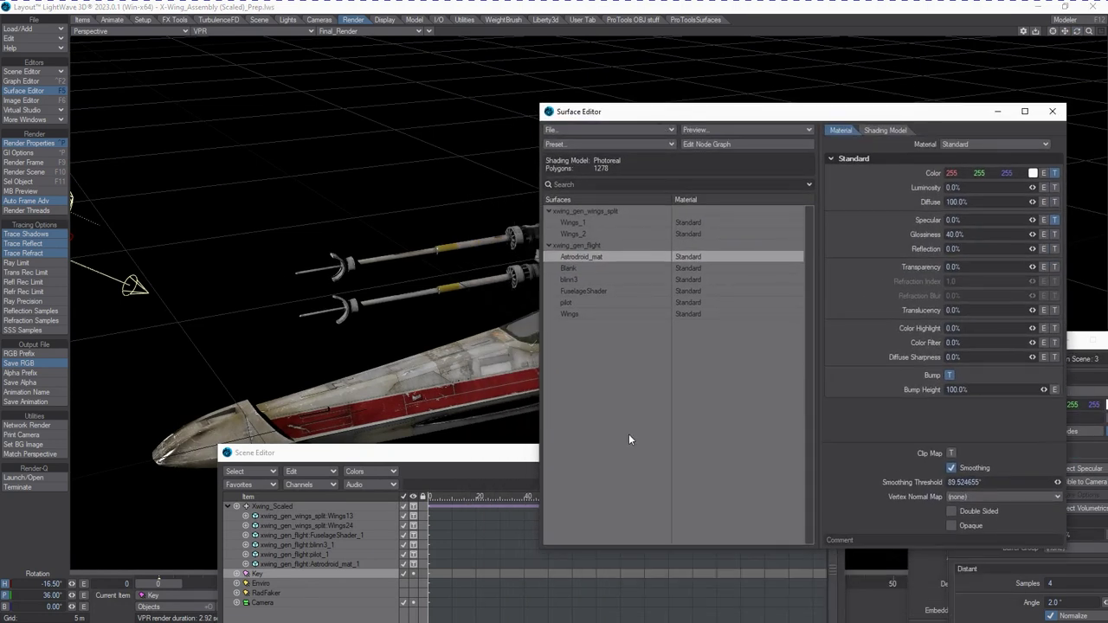
pyautogui.moveTo(452, 453); pyautogui.dragTo(453, 622)
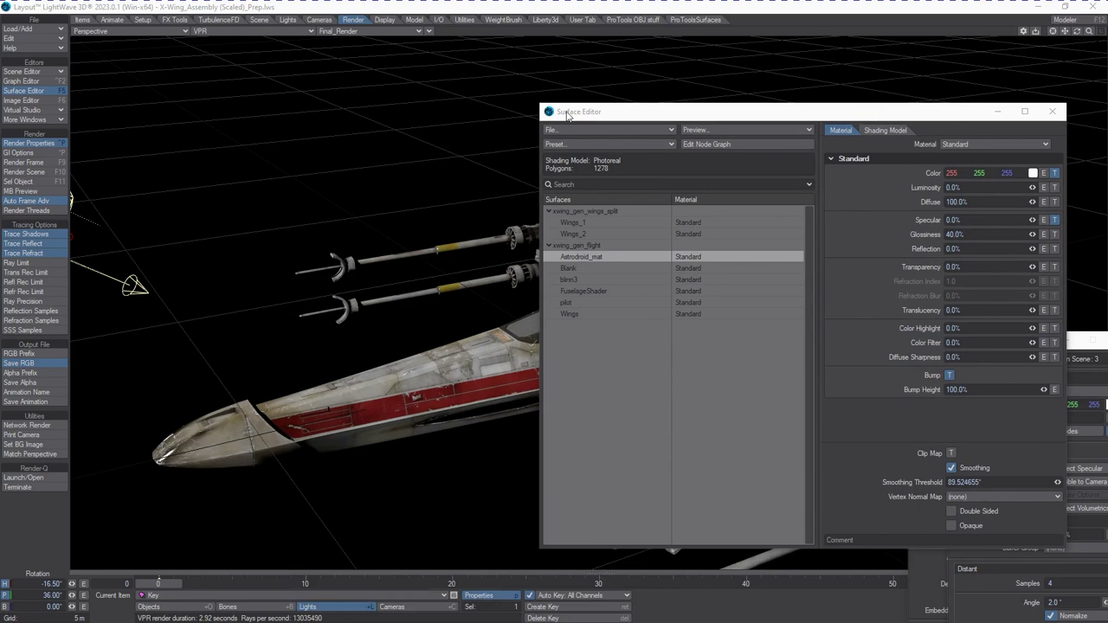
pyautogui.moveTo(547, 108); pyautogui.dragTo(689, 105)
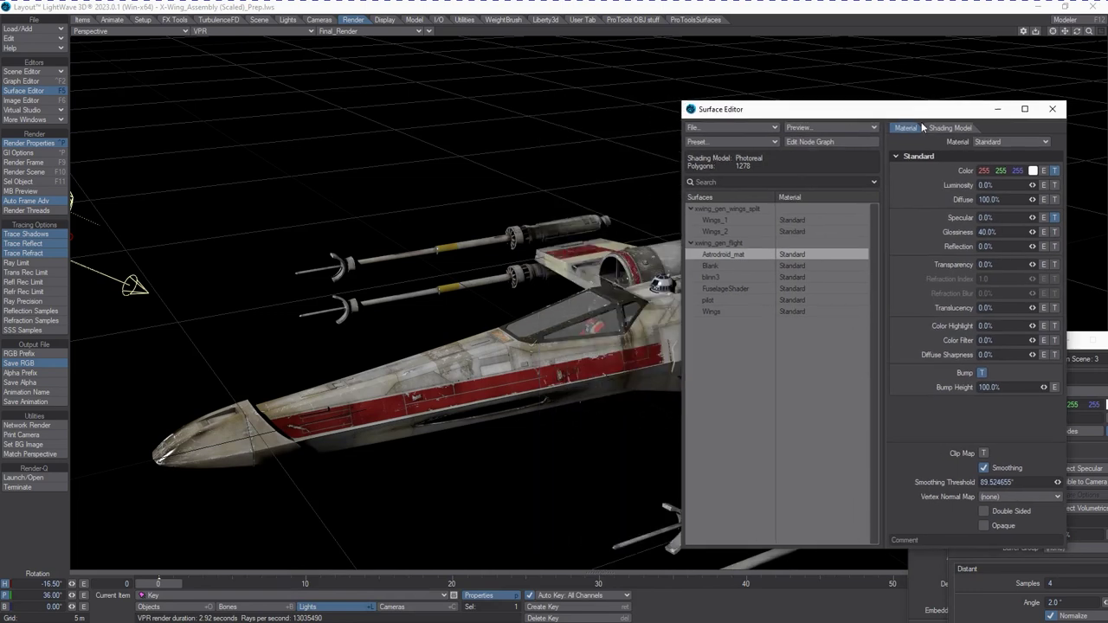
pyautogui.moveTo(879, 113); pyautogui.dragTo(889, 151)
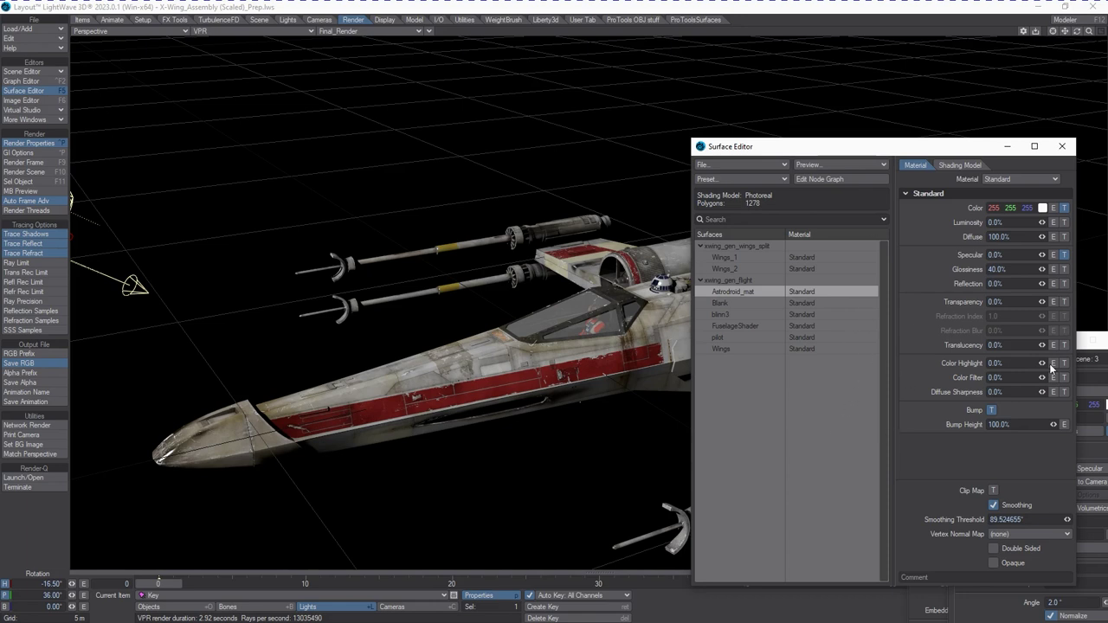
pyautogui.keyDown('ctrl'); pyautogui.keyDown('shift'); pyautogui.click(460, 349); pyautogui.keyUp('shift'); pyautogui.keyUp('ctrl')
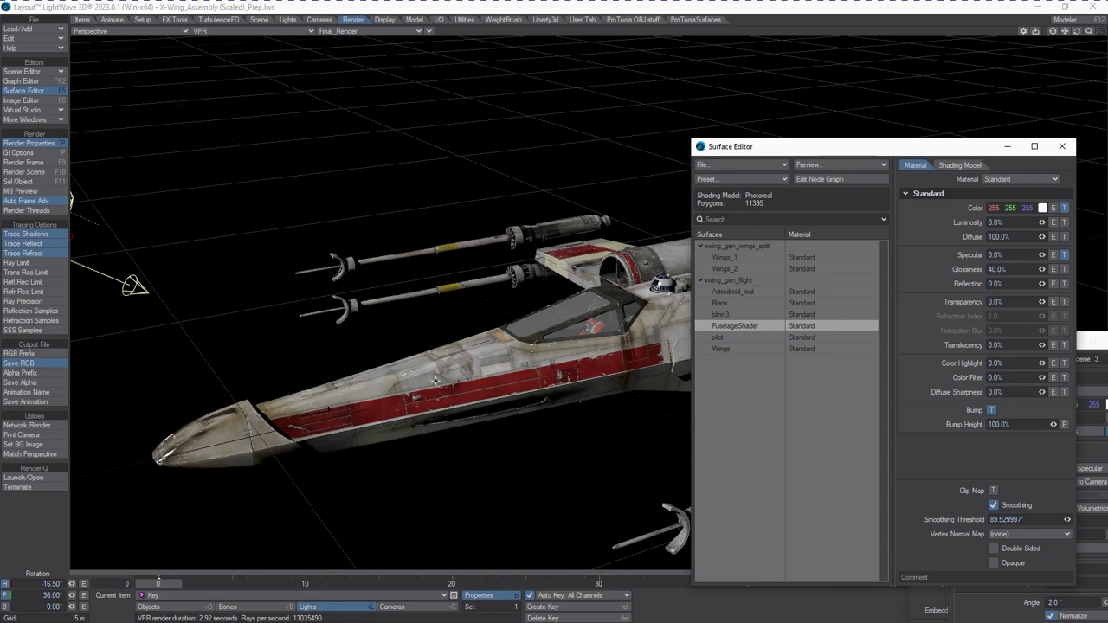
# Inspect the bump texture layer and the shading model settings of FuselageShader.
pyautogui.click(992, 410)
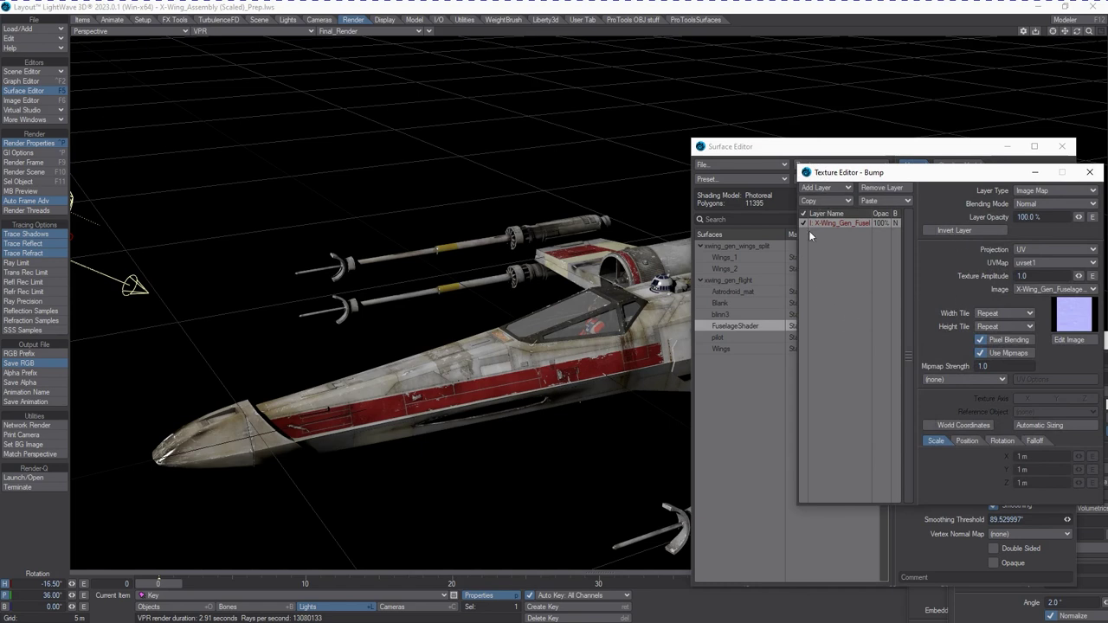
pyautogui.moveTo(865, 172); pyautogui.dragTo(800, 286)
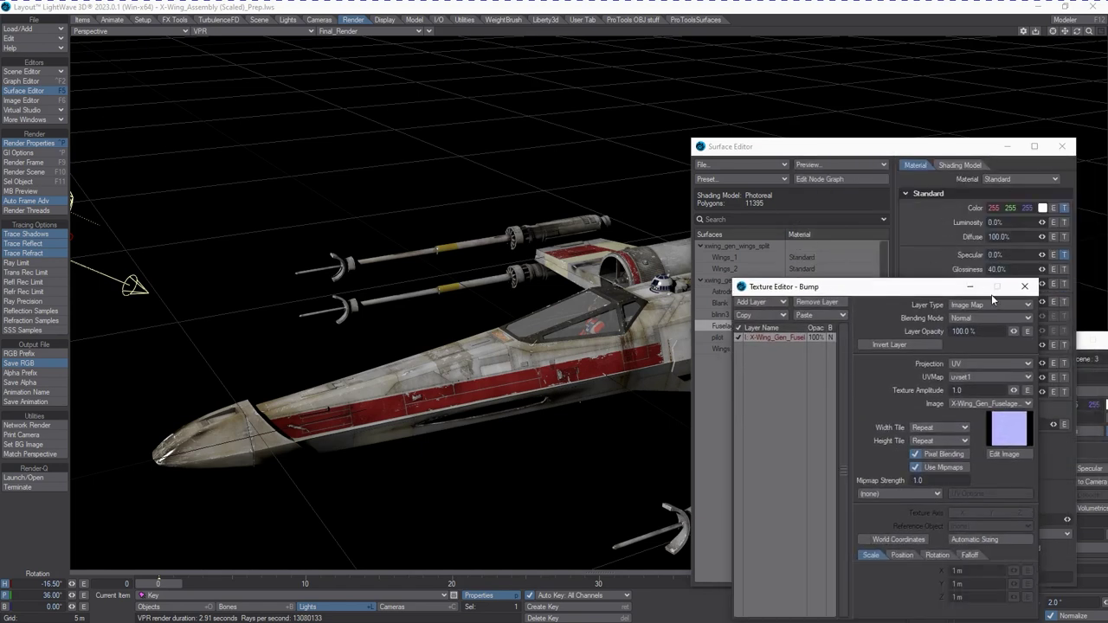
pyautogui.click(1025, 286)
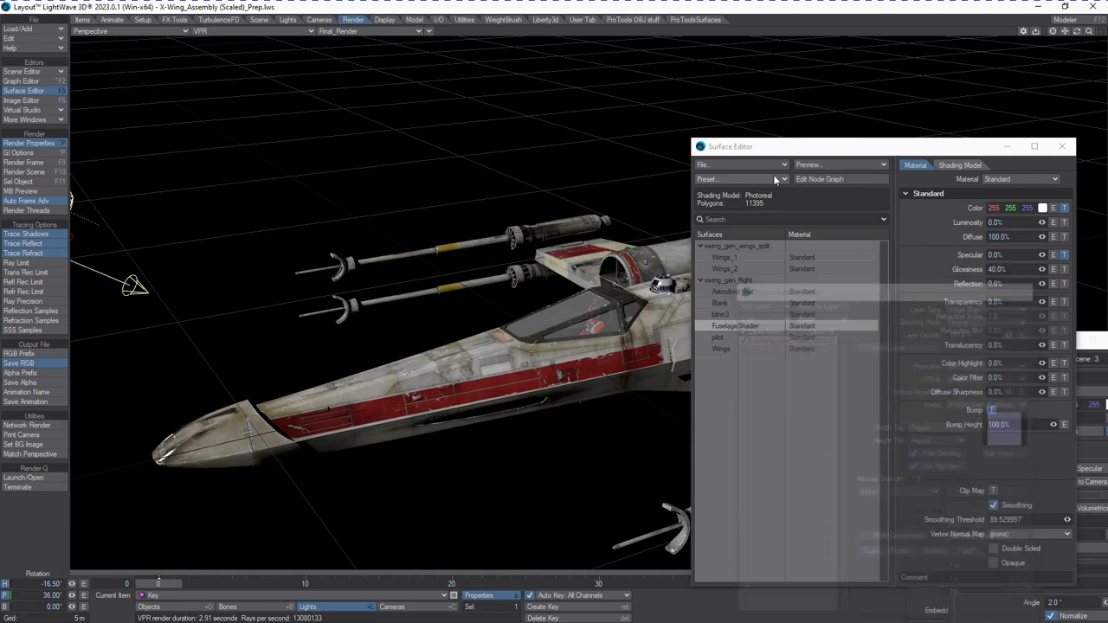
pyautogui.click(959, 164)
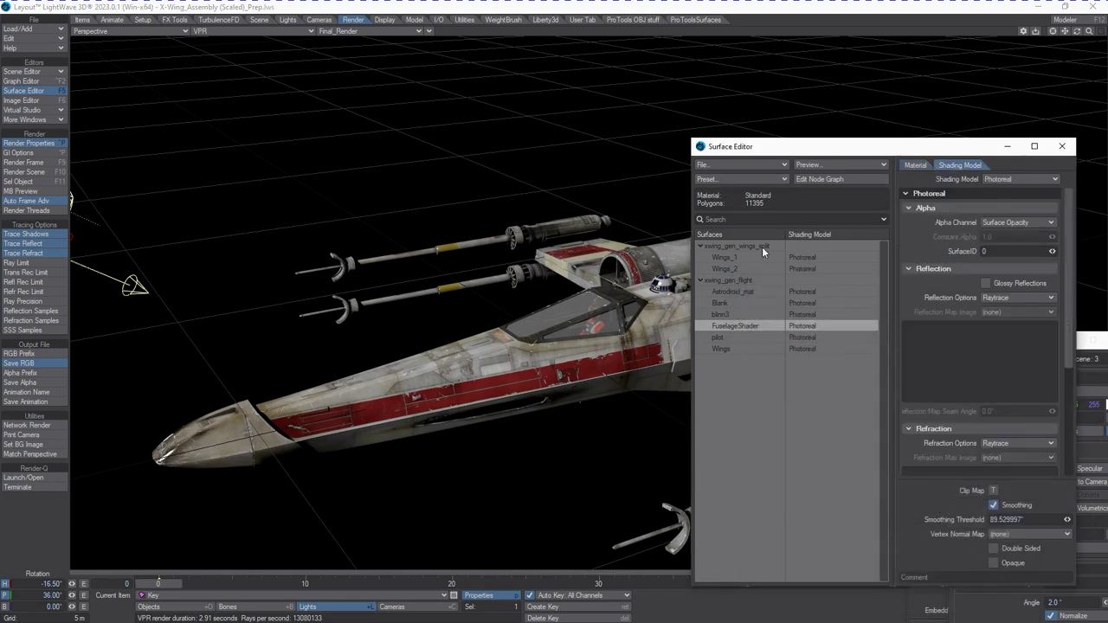
pyautogui.click(915, 165)
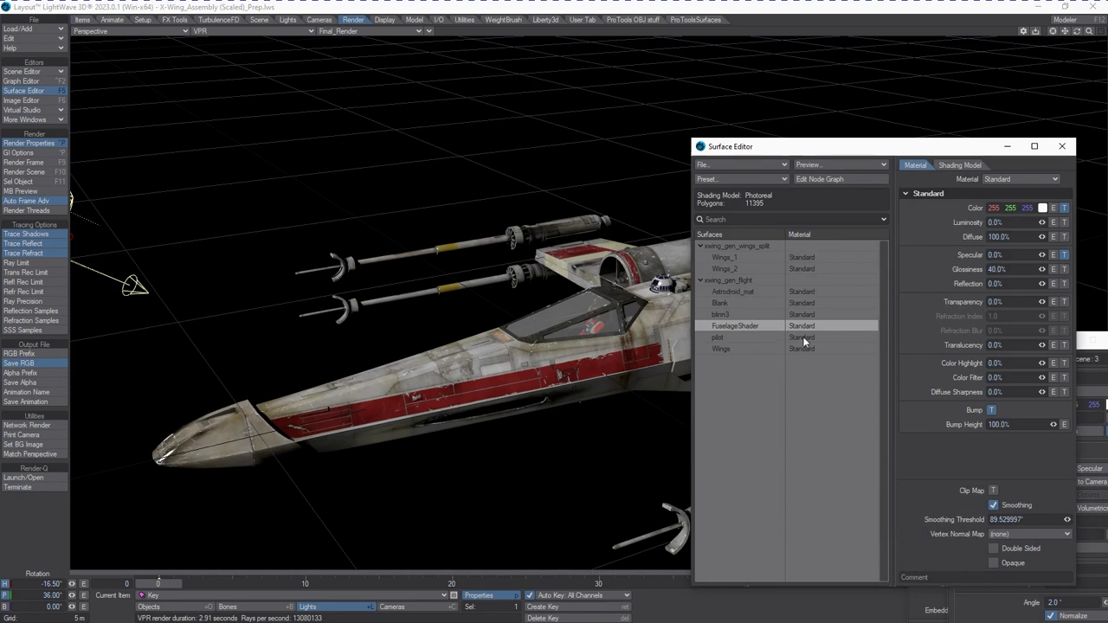
pyautogui.click(991, 410)
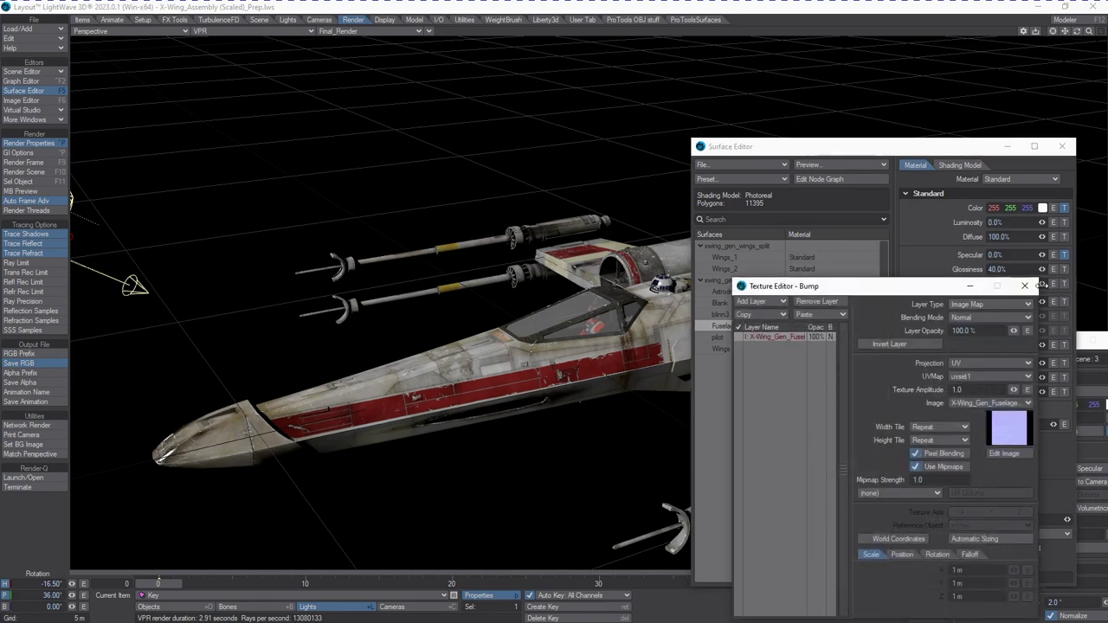
pyautogui.click(1024, 285)
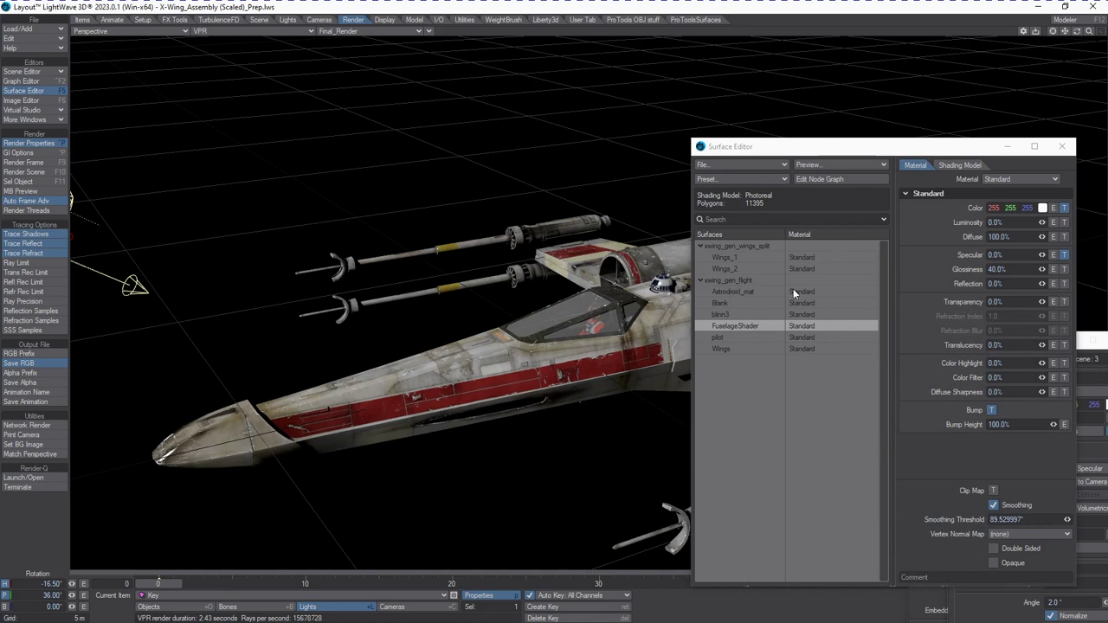
# Convert the FuselageShader surface with Layered to Principled Nodes.
pyautogui.rightClick(735, 324)
pyautogui.moveTo(763, 424)
pyautogui.moveTo(759, 451)
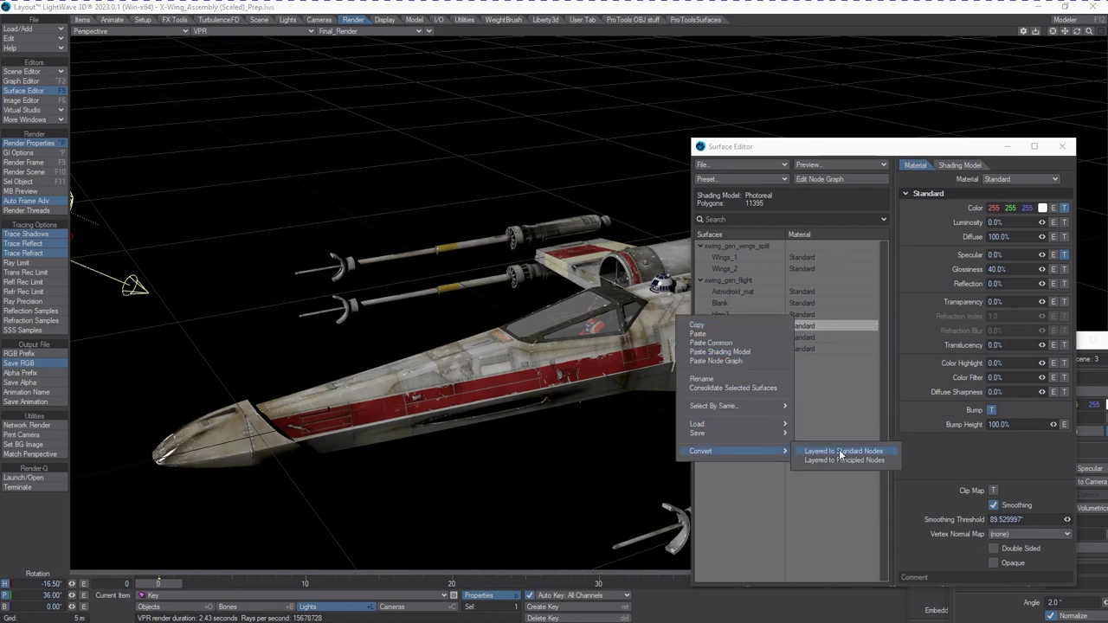
pyautogui.click(853, 460)
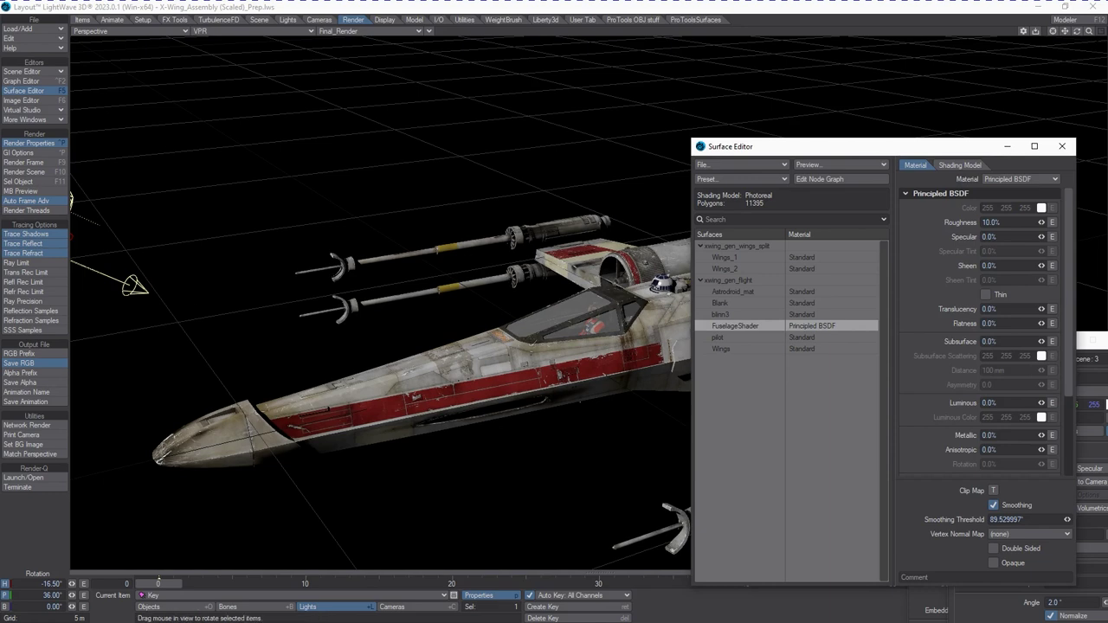
# Open the FuselageShader node graph and arrange the editor windows so part of the ship preview stays visible.
pyautogui.click(837, 180)
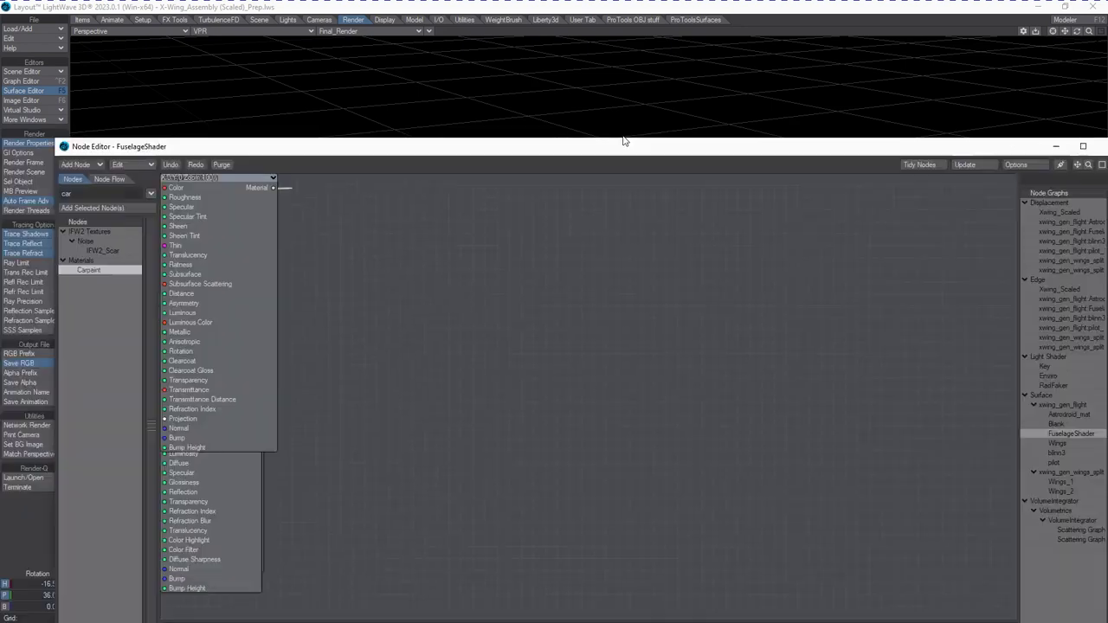
pyautogui.moveTo(626, 141); pyautogui.dragTo(488, 124)
pyautogui.moveTo(703, 116); pyautogui.dragTo(724, 312)
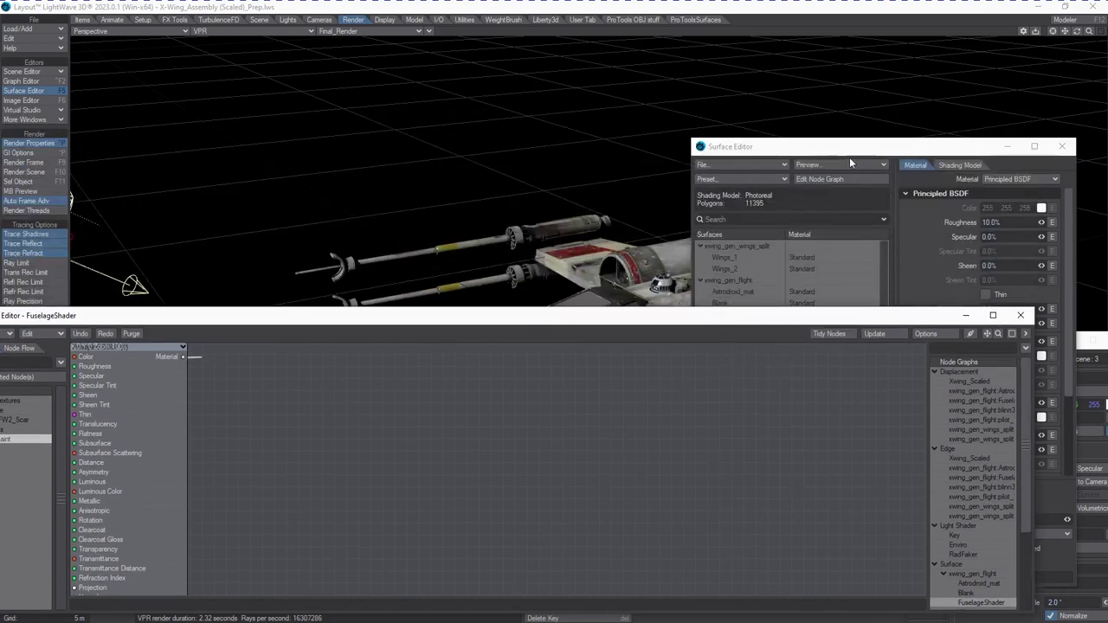
pyautogui.moveTo(845, 153); pyautogui.dragTo(1107, 152)
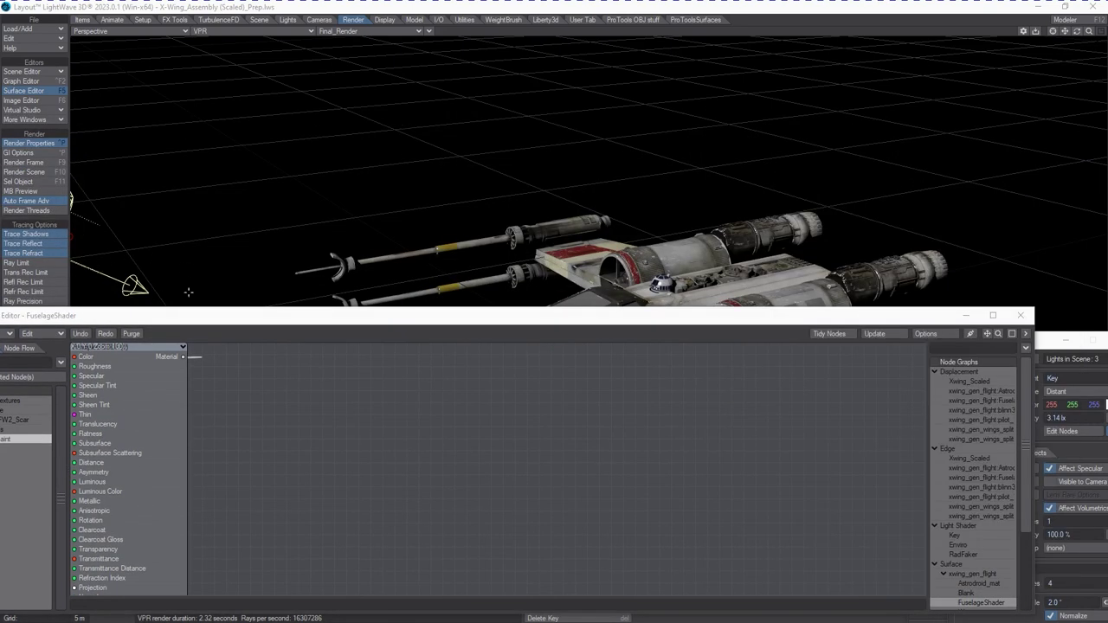
pyautogui.moveTo(195, 322); pyautogui.dragTo(347, 283)
# Spread out the stacked Principled BSDF, Input and Surface nodes, placing Surface after the Principled BSDF node.
pyautogui.moveTo(276, 439); pyautogui.dragTo(536, 484)
pyautogui.moveTo(297, 365); pyautogui.dragTo(861, 406)
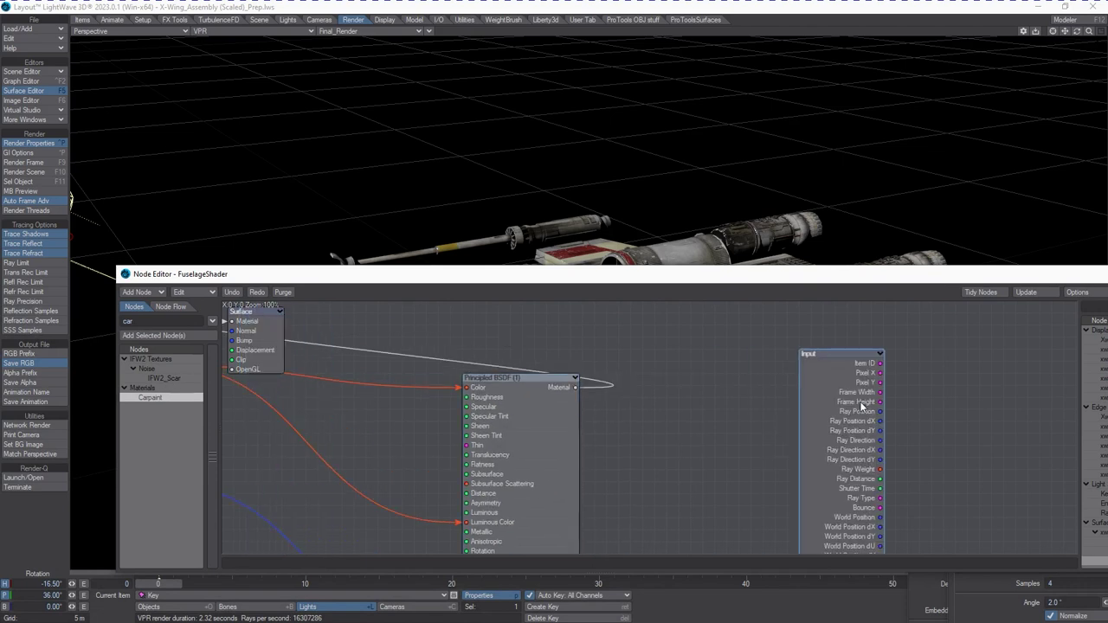
pyautogui.click(262, 344)
pyautogui.moveTo(262, 344); pyautogui.dragTo(822, 361)
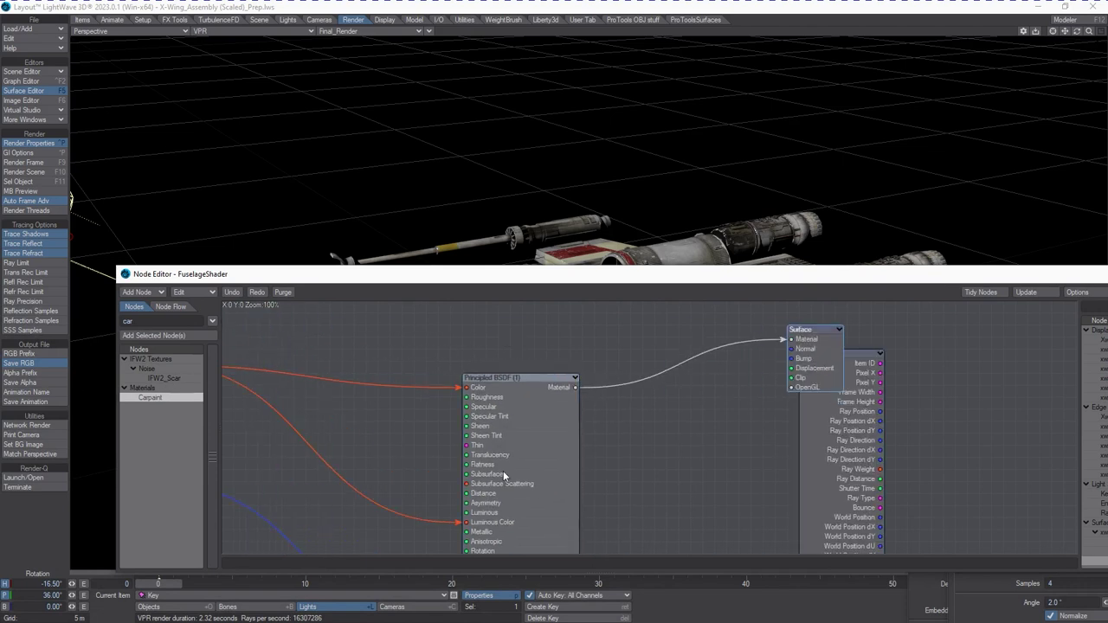
pyautogui.moveTo(883, 273); pyautogui.dragTo(802, 262)
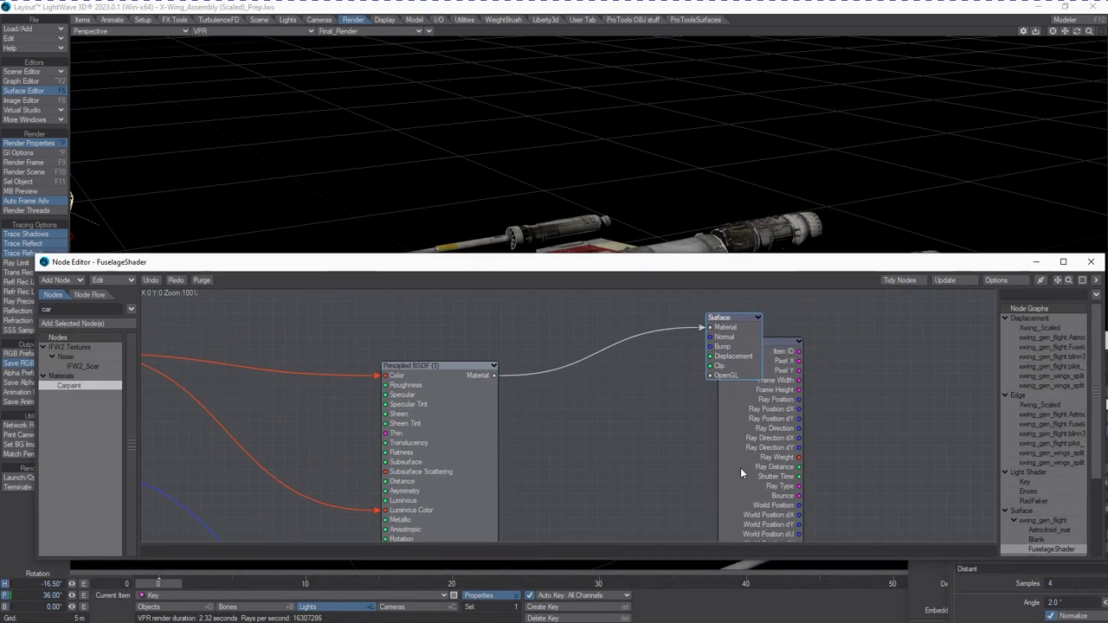
pyautogui.moveTo(740, 468); pyautogui.dragTo(861, 515)
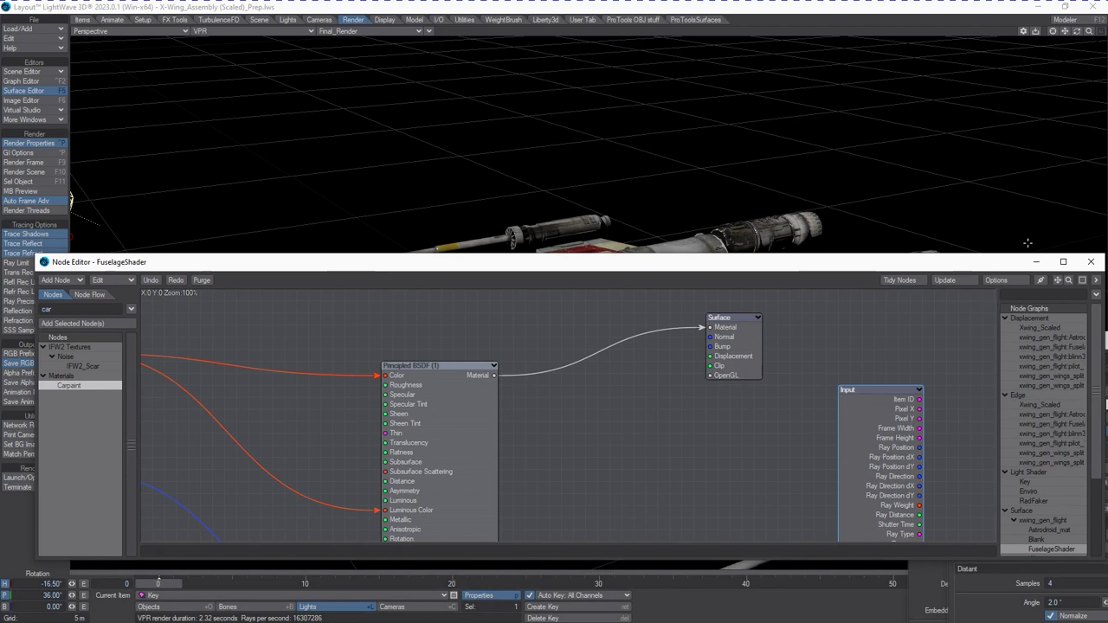
# Tidy the node layout by raising the Principled BSDF node, moving Input farther away and lowering the Bump node.
pyautogui.click(1073, 281)
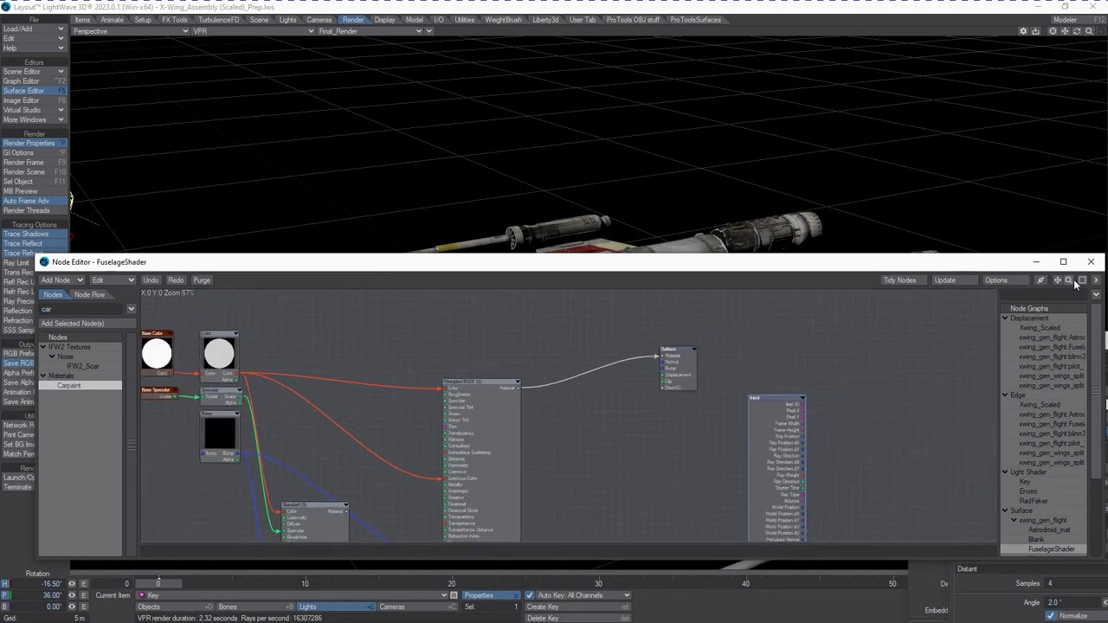
pyautogui.moveTo(487, 450); pyautogui.dragTo(501, 406)
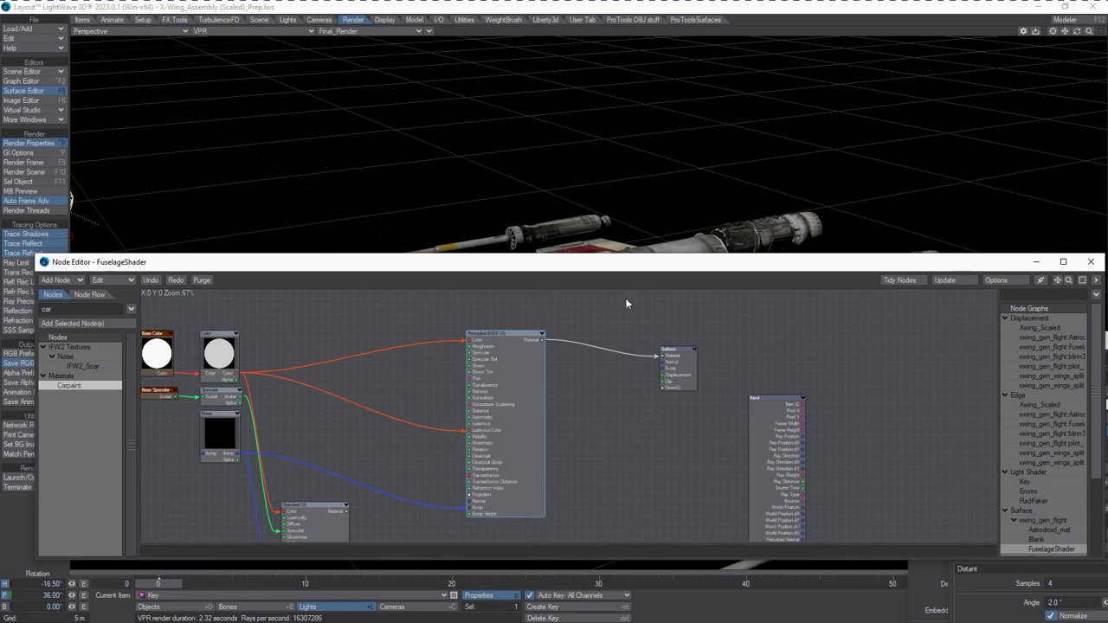
pyautogui.moveTo(780, 471); pyautogui.dragTo(922, 395)
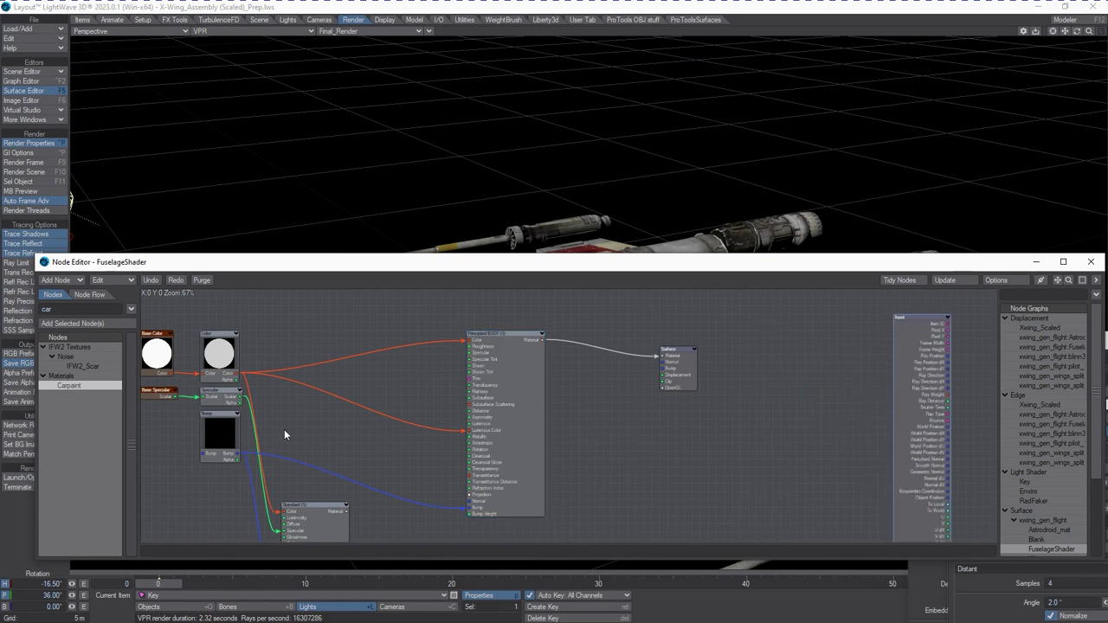
pyautogui.moveTo(217, 439); pyautogui.dragTo(209, 463)
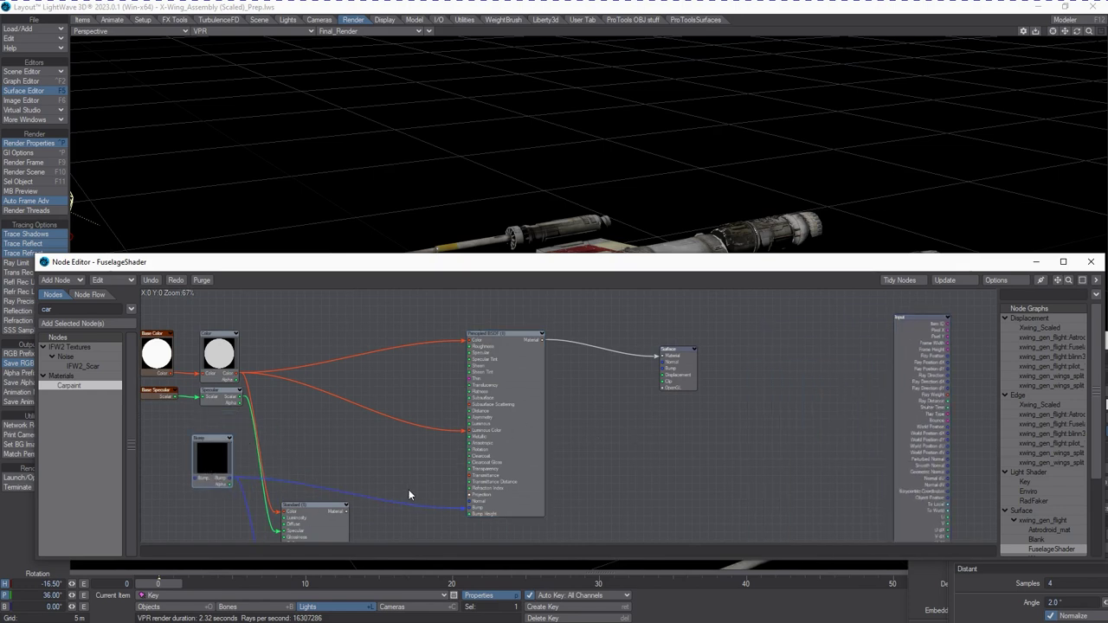
pyautogui.moveTo(451, 507); pyautogui.dragTo(460, 507)
# Disconnect the Color node from the Principled BSDF's Luminous Color input and open the Principled BSDF attributes.
pyautogui.moveTo(461, 270); pyautogui.dragTo(564, 336)
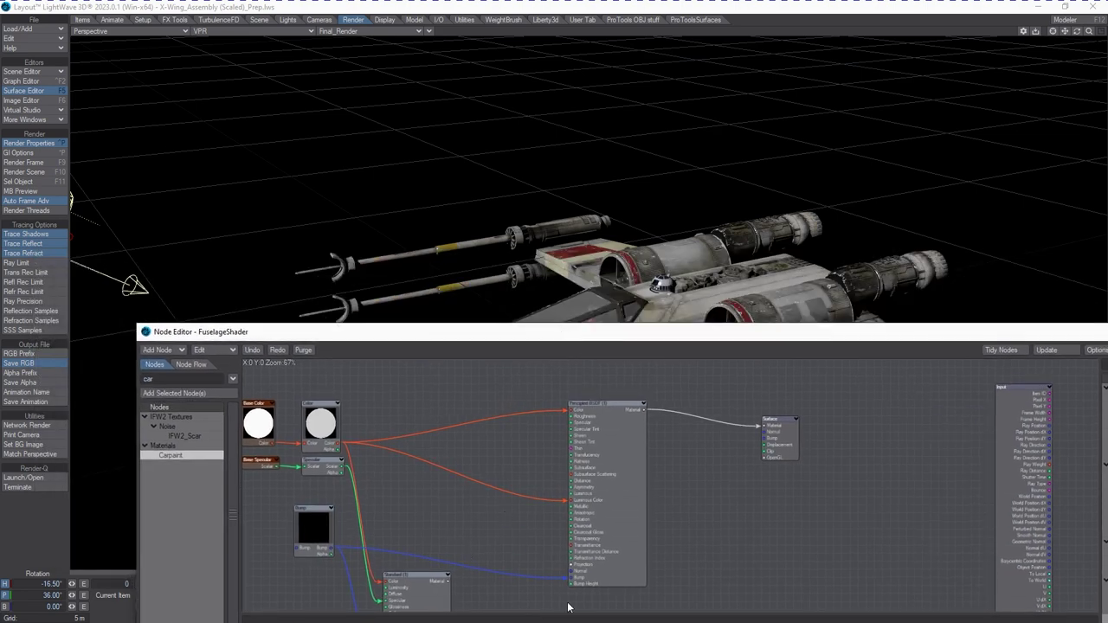
pyautogui.moveTo(569, 501); pyautogui.dragTo(410, 503)
pyautogui.click(610, 467)
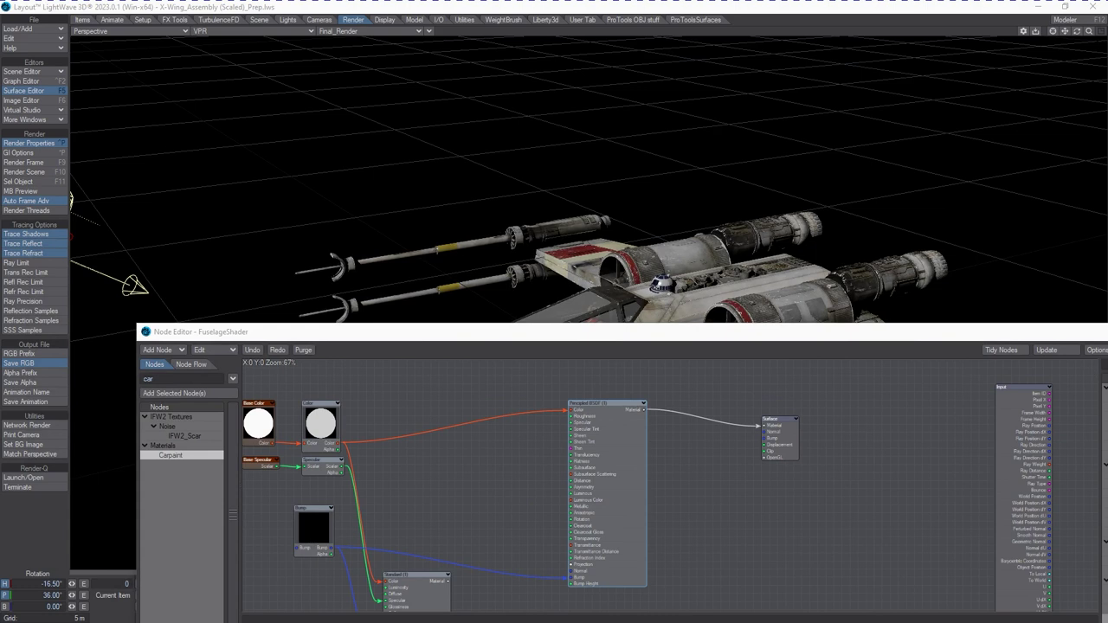
pyautogui.moveTo(1107, 69); pyautogui.dragTo(903, 88)
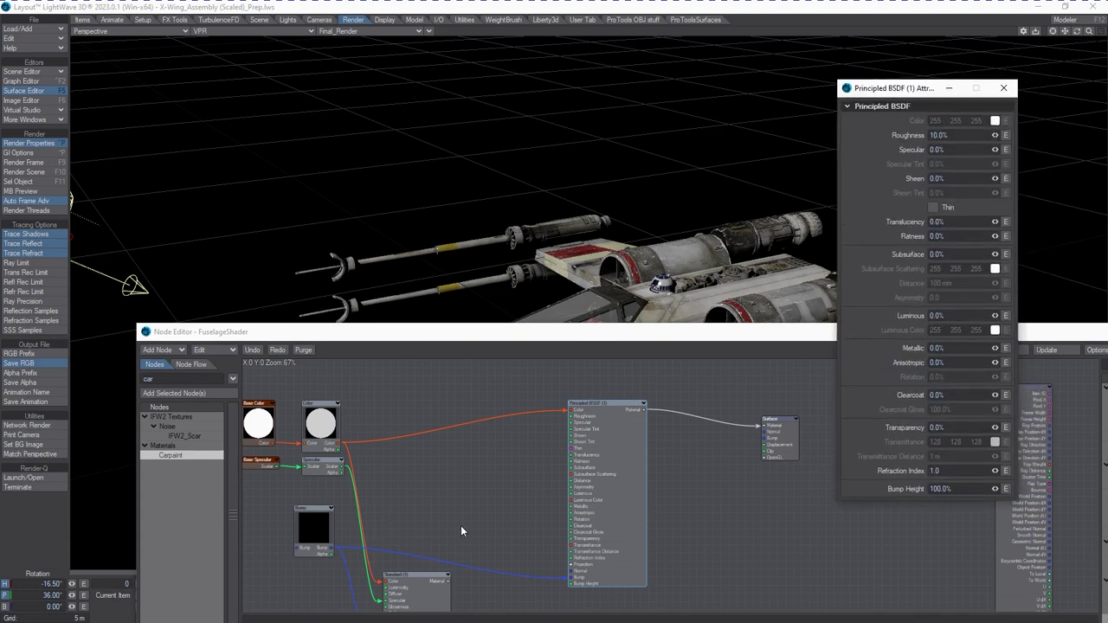
# Move the leftover Standard node between the texture nodes and the Principled BSDF, and collapse it.
pyautogui.moveTo(405, 586); pyautogui.dragTo(457, 512)
pyautogui.click(496, 468)
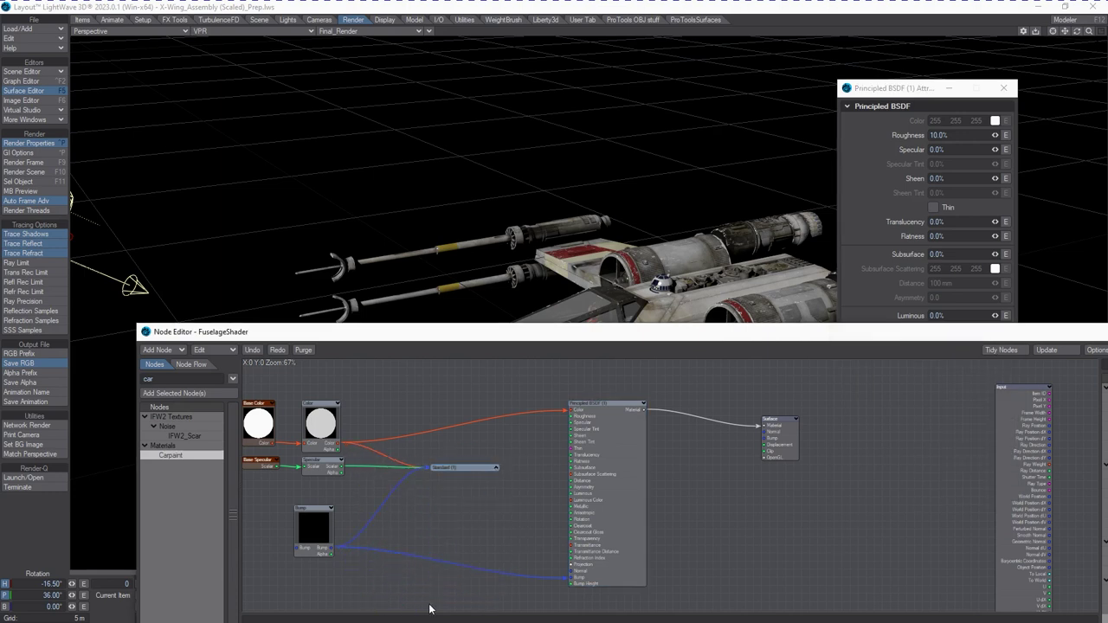
# Move the Standard and Bump nodes out of the way, leaving Bump disconnected from the Principled BSDF.
pyautogui.moveTo(465, 470); pyautogui.dragTo(237, 607)
pyautogui.moveTo(343, 539); pyautogui.dragTo(423, 571)
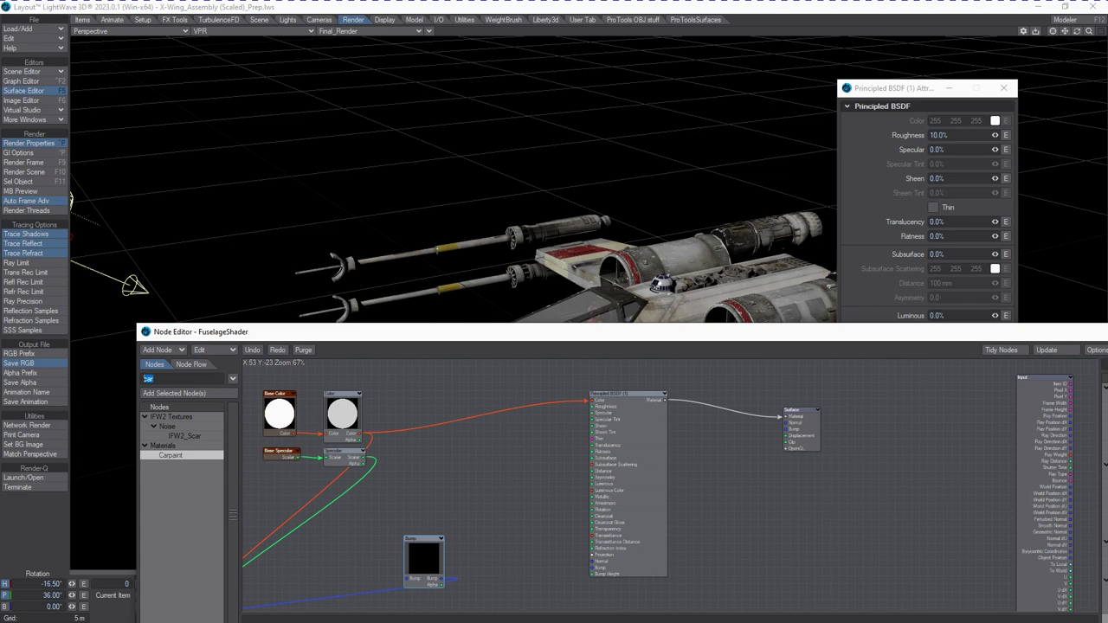
# Add a 2D Textures NormalMap node and place it just above the Bump node.
pyautogui.press('BackSpace')
pyautogui.write('Nor')
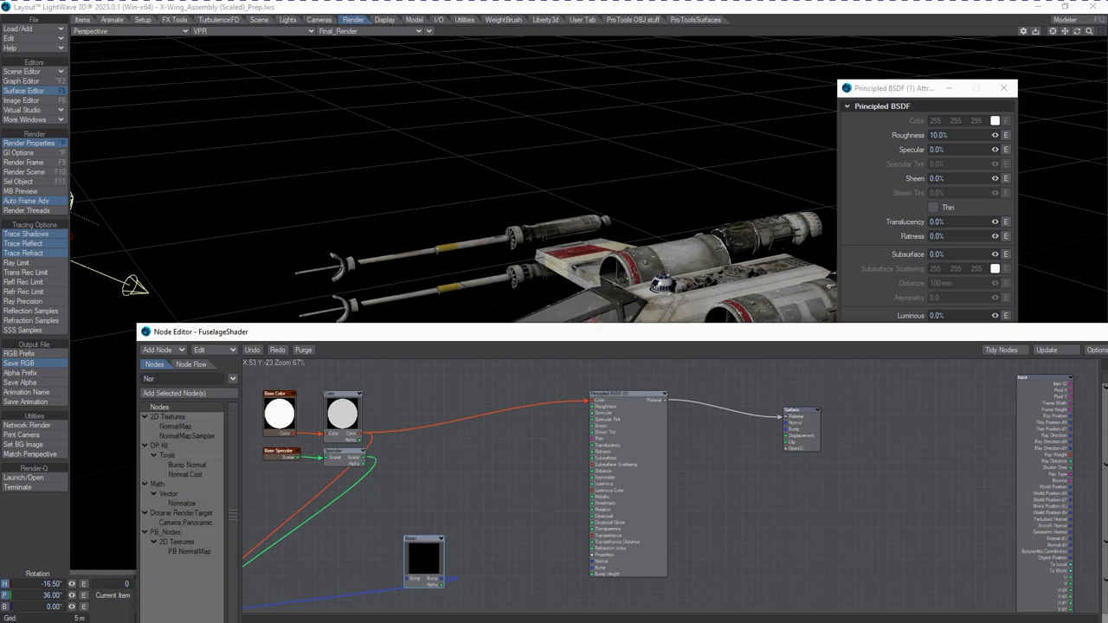
pyautogui.doubleClick(194, 426)
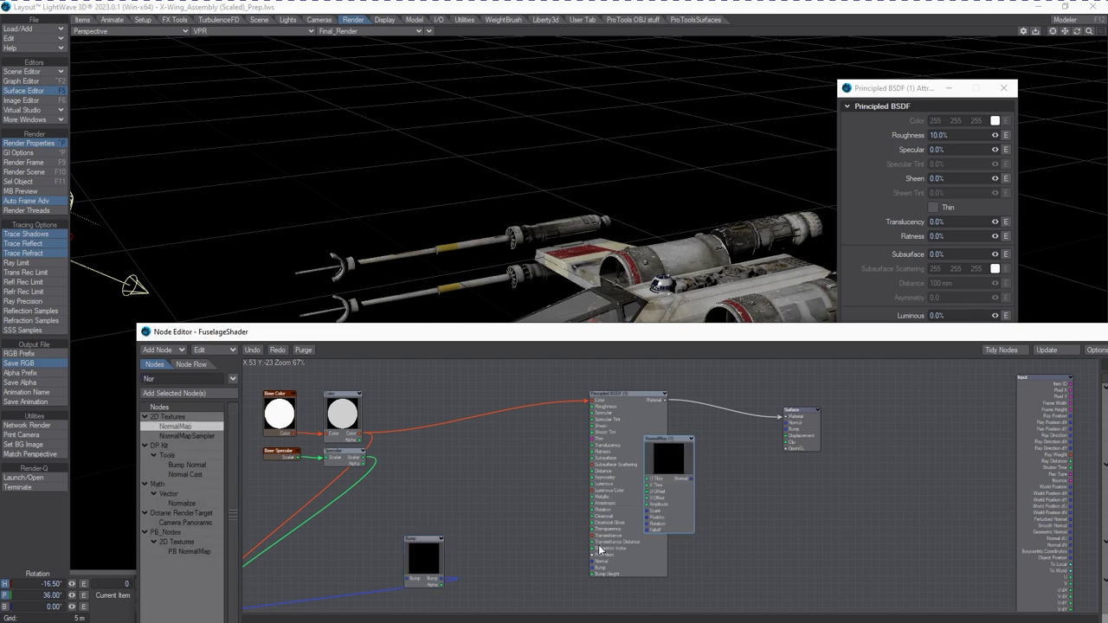
pyautogui.moveTo(682, 461); pyautogui.dragTo(481, 498)
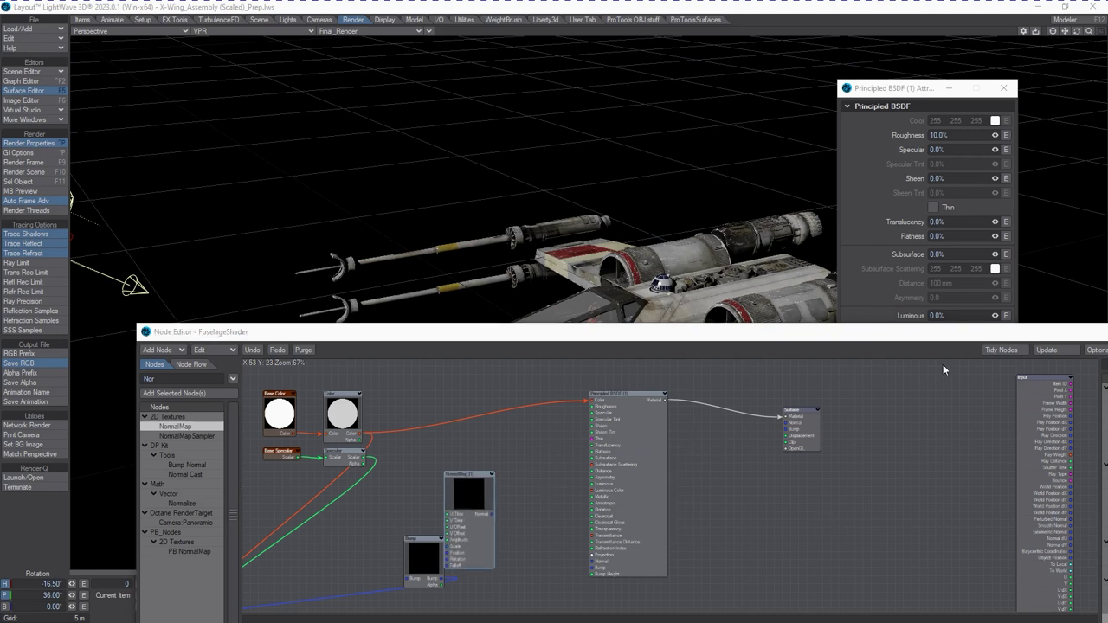
# Assign the X-Wing_Gen_Fuselage_N_01.png image to the NormalMap node and map it with UV Map uvset1.
pyautogui.moveTo(1107, 176); pyautogui.dragTo(818, 65)
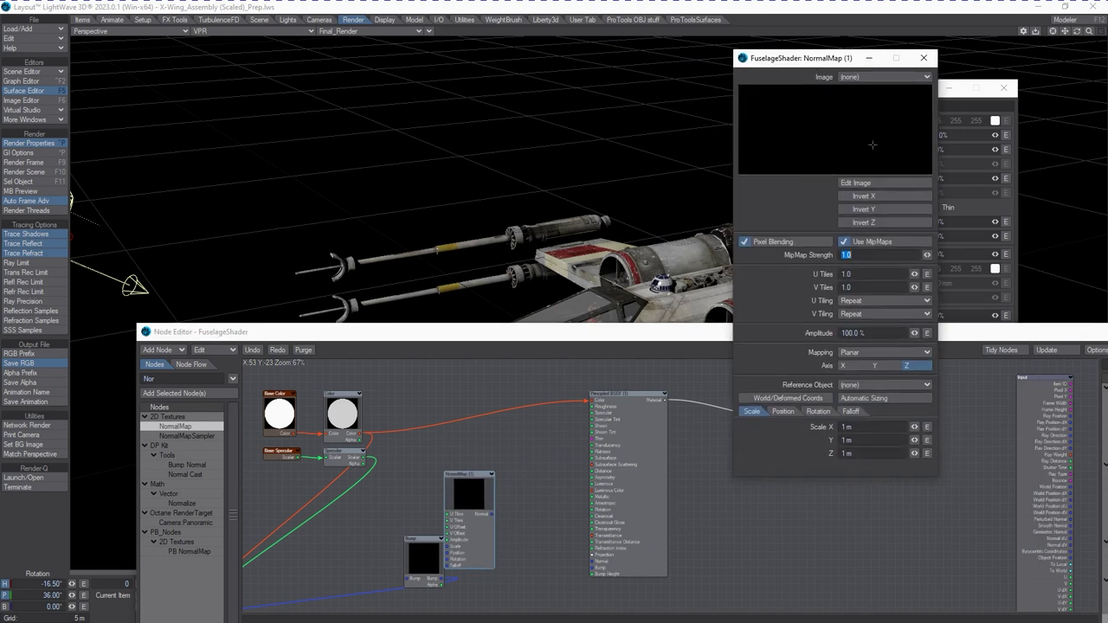
pyautogui.click(867, 75)
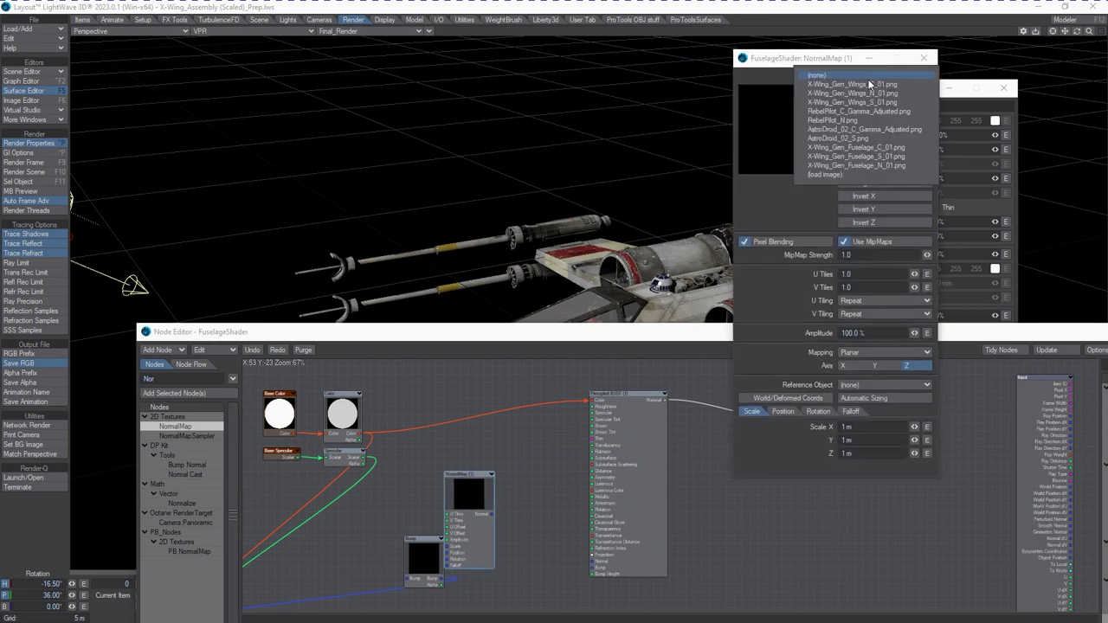
pyautogui.click(919, 165)
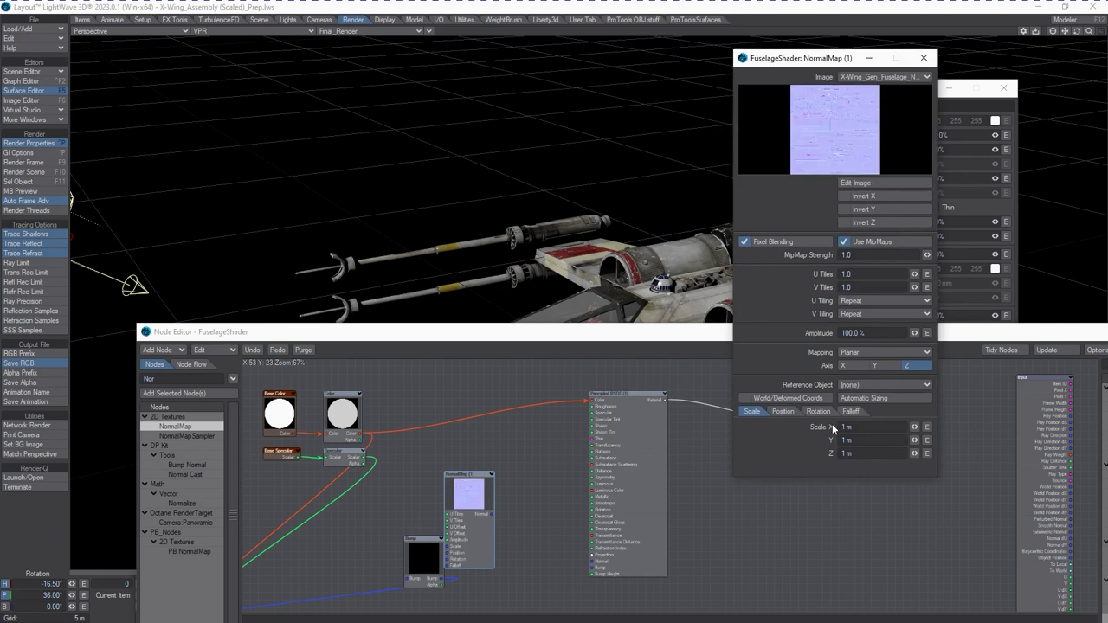
pyautogui.click(894, 352)
pyautogui.click(900, 409)
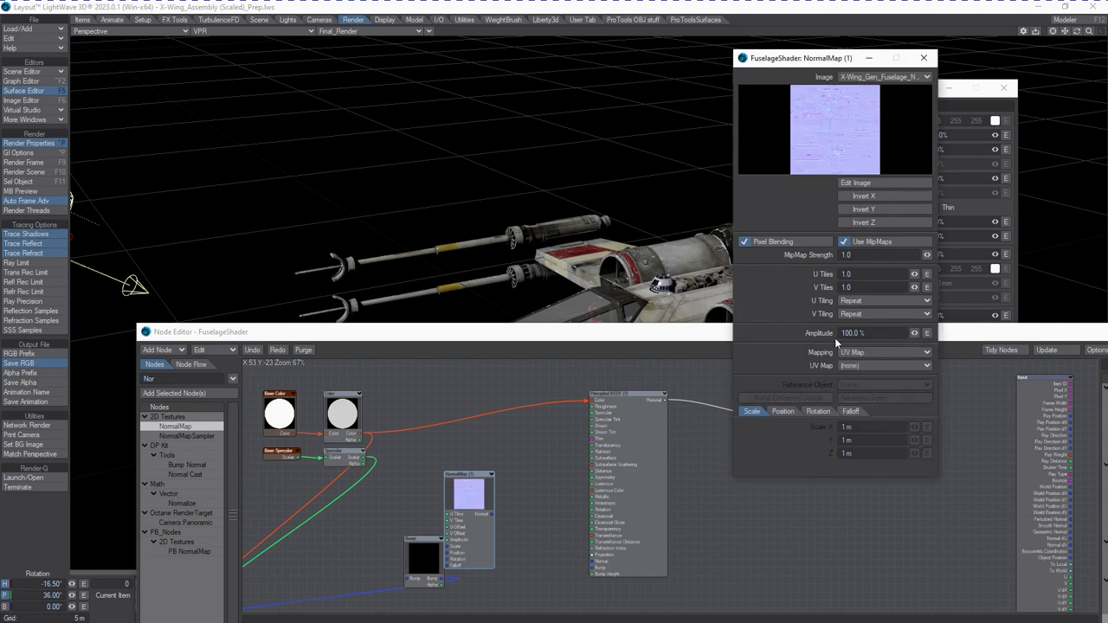
pyautogui.click(870, 367)
pyautogui.click(871, 381)
# Connect the NormalMap's Normal output to the Surface node's Normal input and lower the Node Editor window to uncover the fuselage.
pyautogui.moveTo(468, 498); pyautogui.dragTo(814, 430)
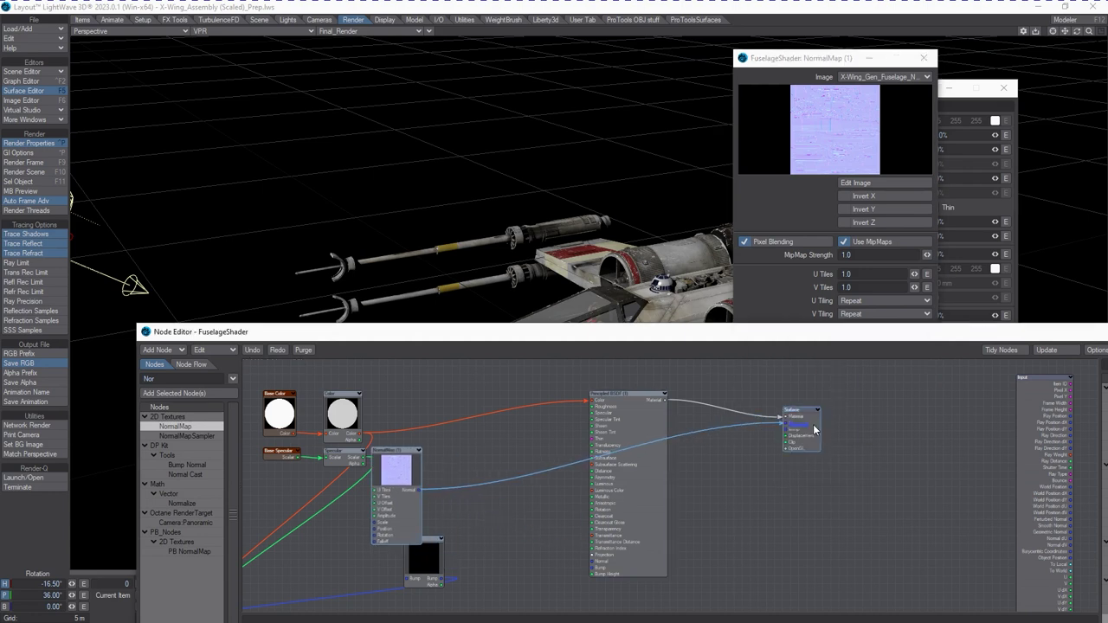
pyautogui.moveTo(641, 333); pyautogui.dragTo(631, 388)
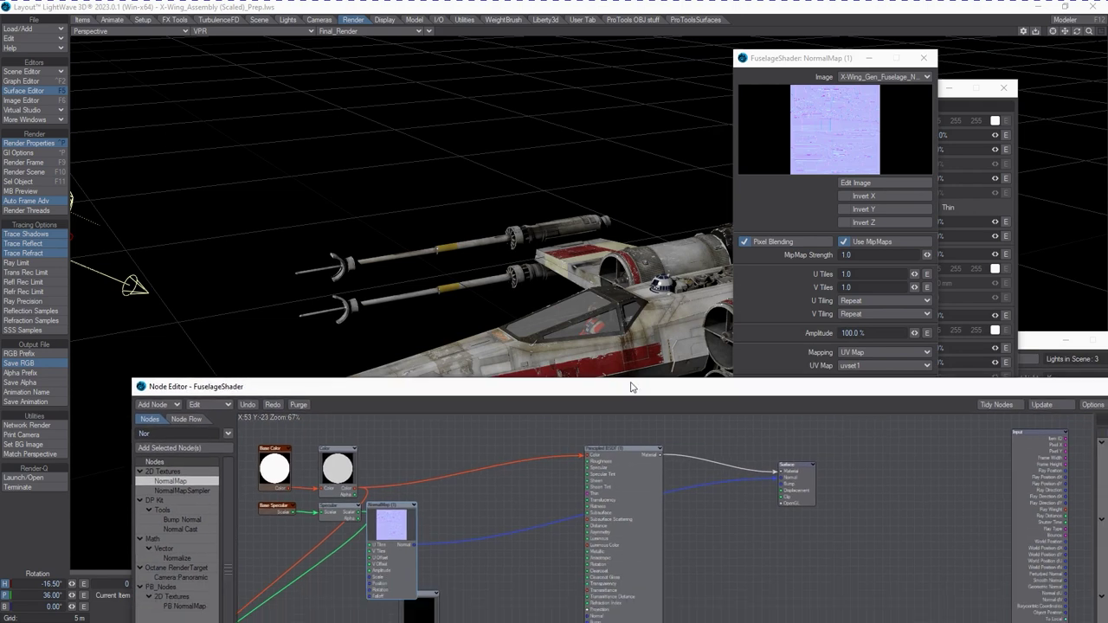
pyautogui.moveTo(641, 392); pyautogui.dragTo(629, 340)
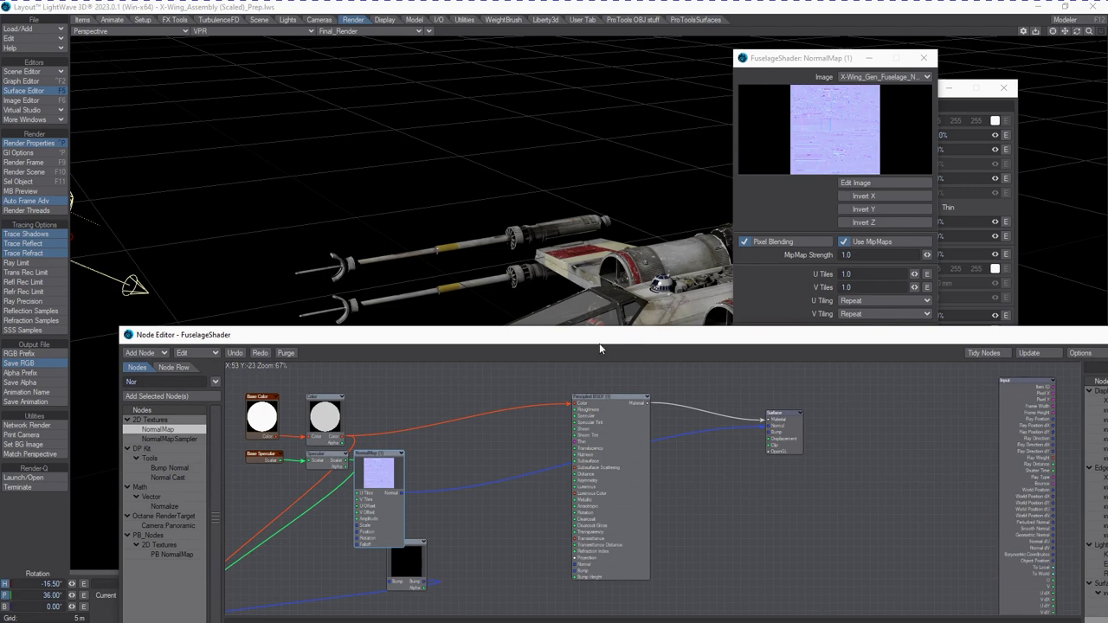
pyautogui.moveTo(597, 344); pyautogui.dragTo(606, 462)
# Compare the fuselage with Invert Y on and off, leave it enabled on the NormalMap, and close its settings.
pyautogui.moveTo(801, 58); pyautogui.dragTo(829, 55)
pyautogui.click(872, 206)
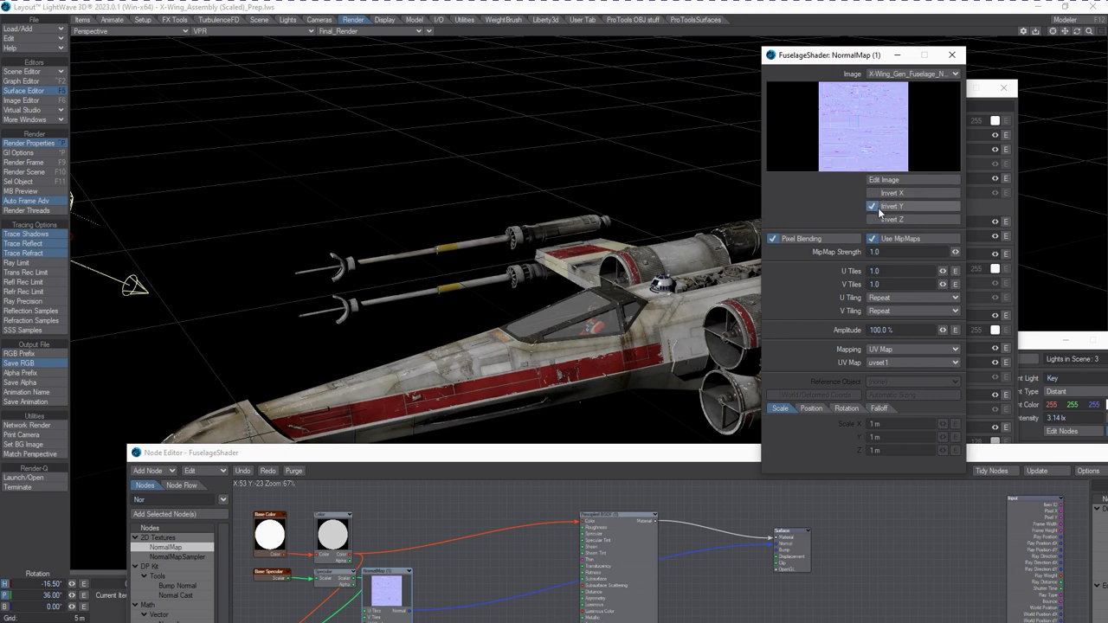
pyautogui.click(870, 209)
pyautogui.click(873, 208)
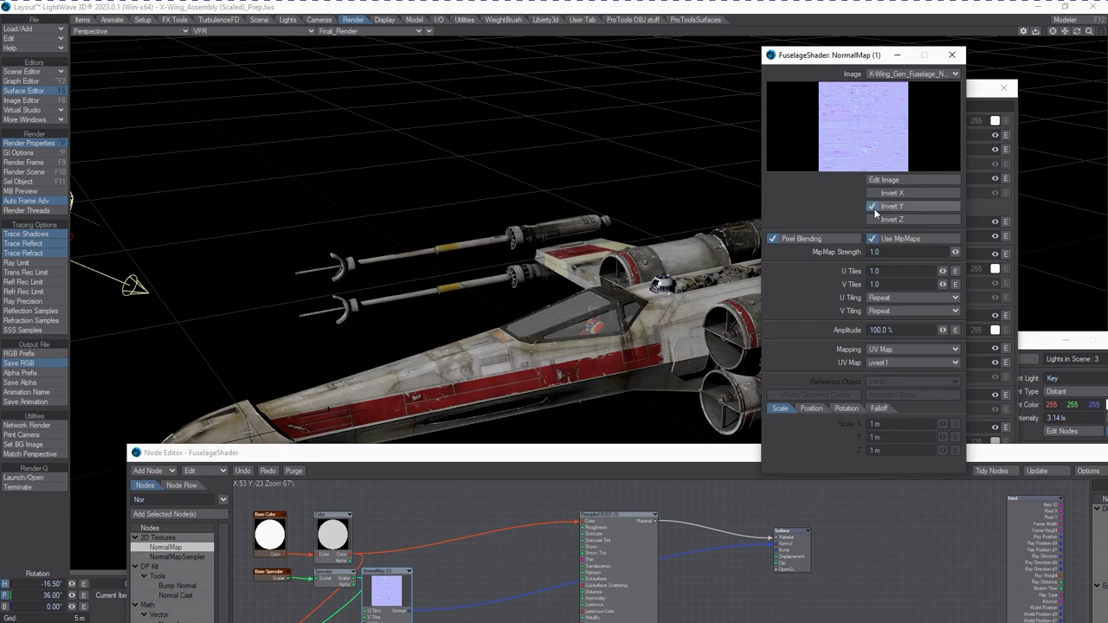
pyautogui.click(873, 207)
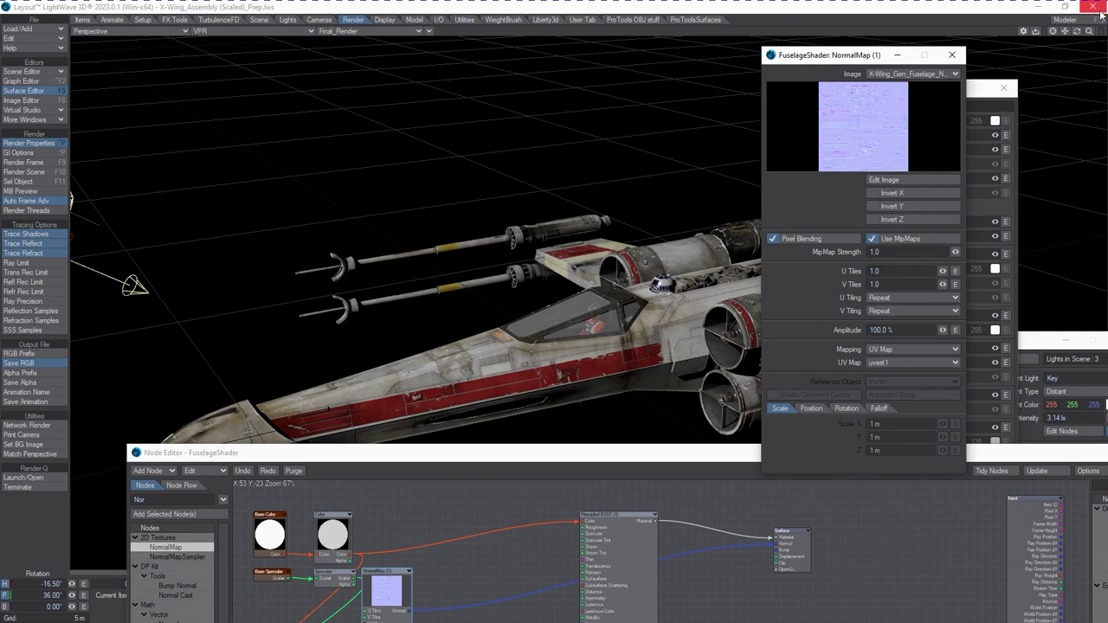
pyautogui.moveTo(1078, 32); pyautogui.dragTo(1060, 55)
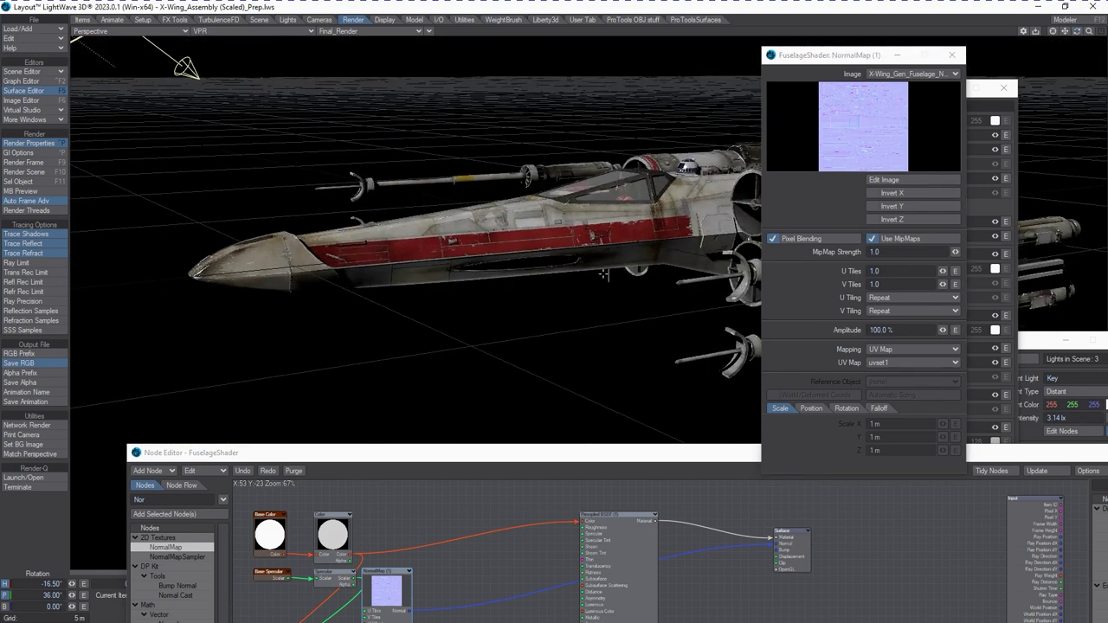
pyautogui.click(871, 206)
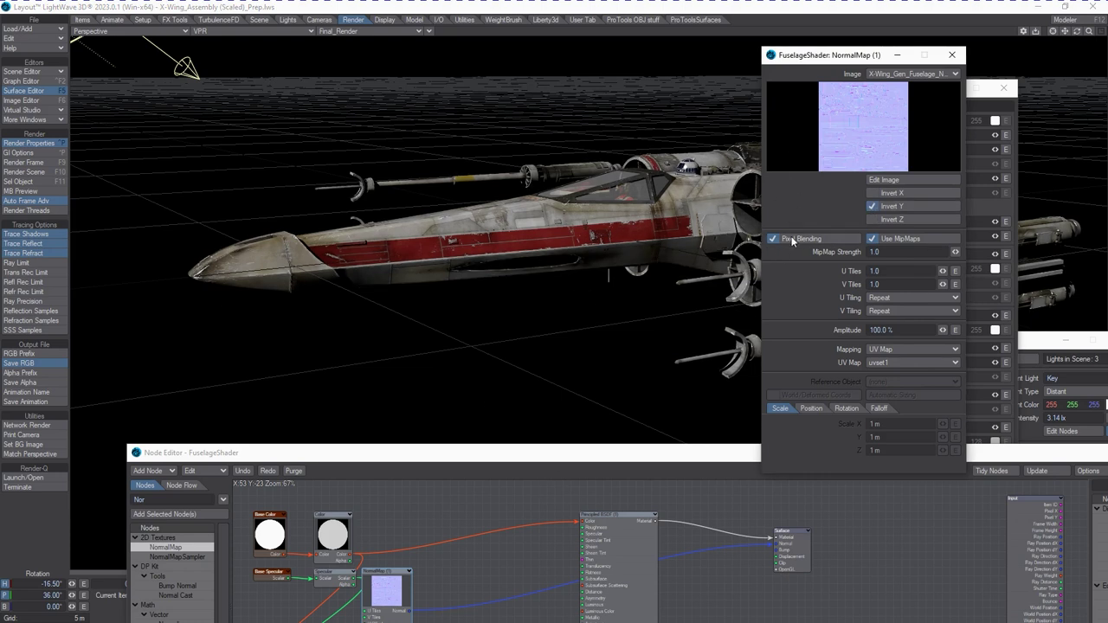
pyautogui.click(951, 55)
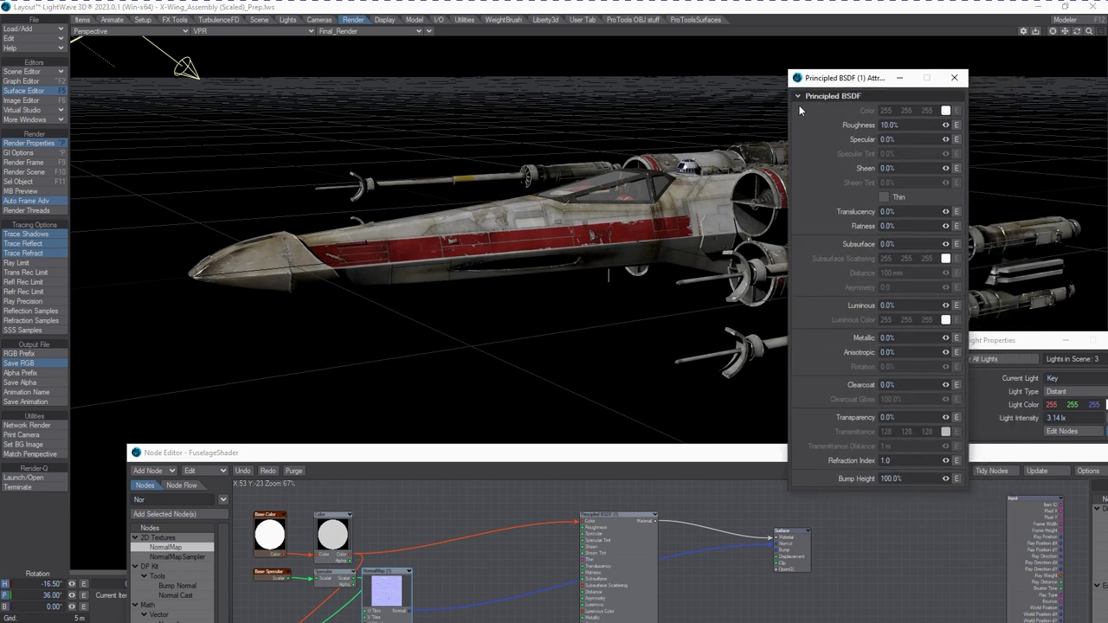
# Set the Principled BSDF's Roughness to 60%.
pyautogui.moveTo(682, 444); pyautogui.dragTo(396, 414)
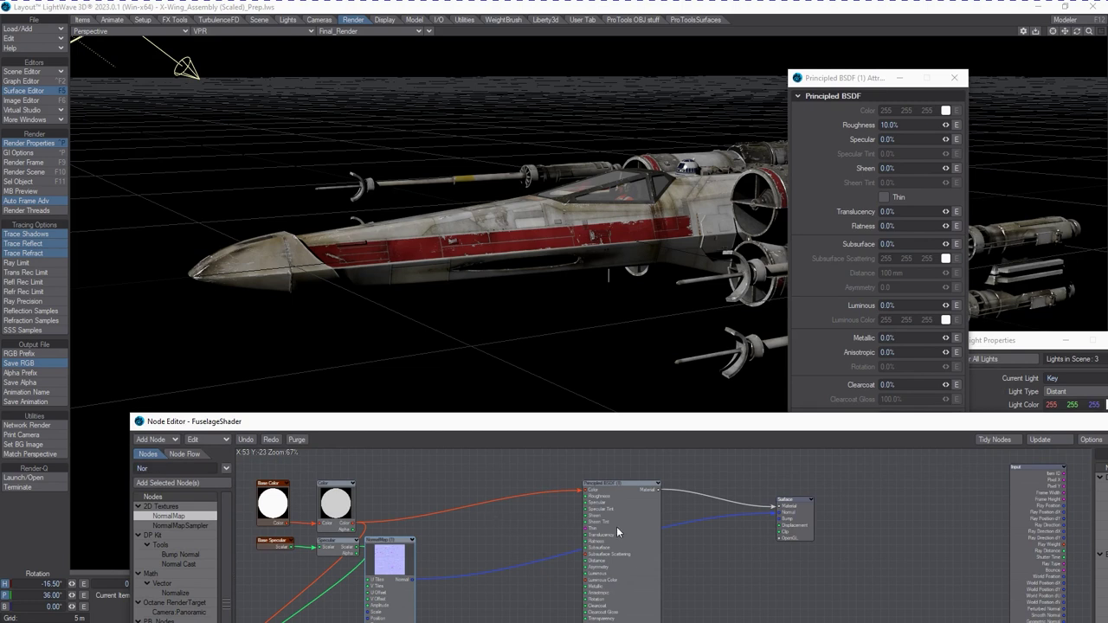
pyautogui.click(907, 125)
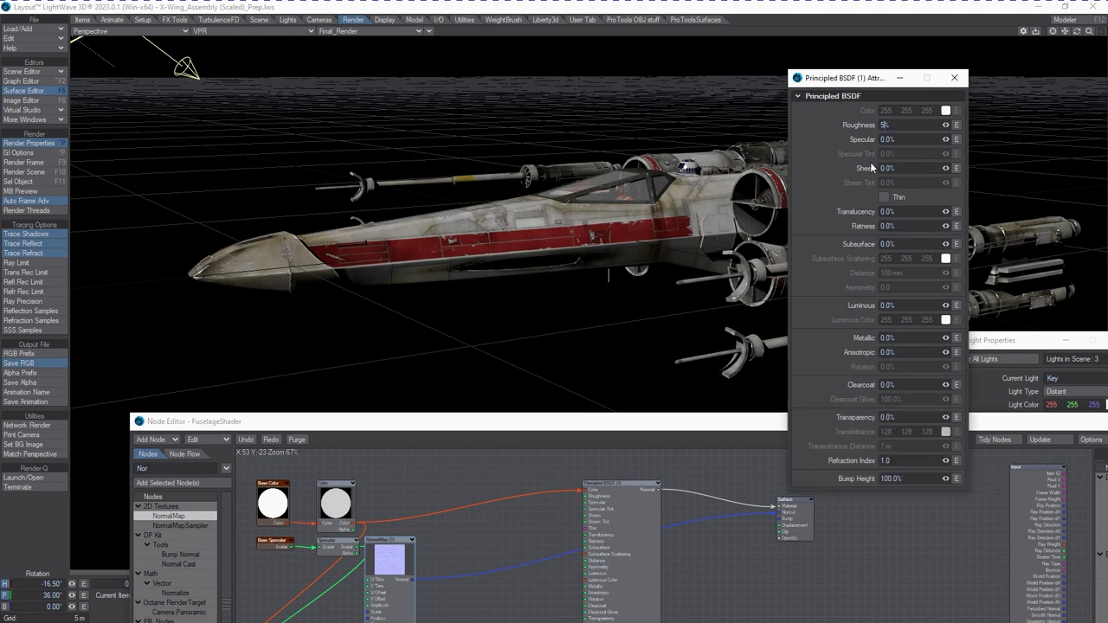
pyautogui.write('5')
pyautogui.press('BackSpace')
pyautogui.write('60')
pyautogui.press('Tab')
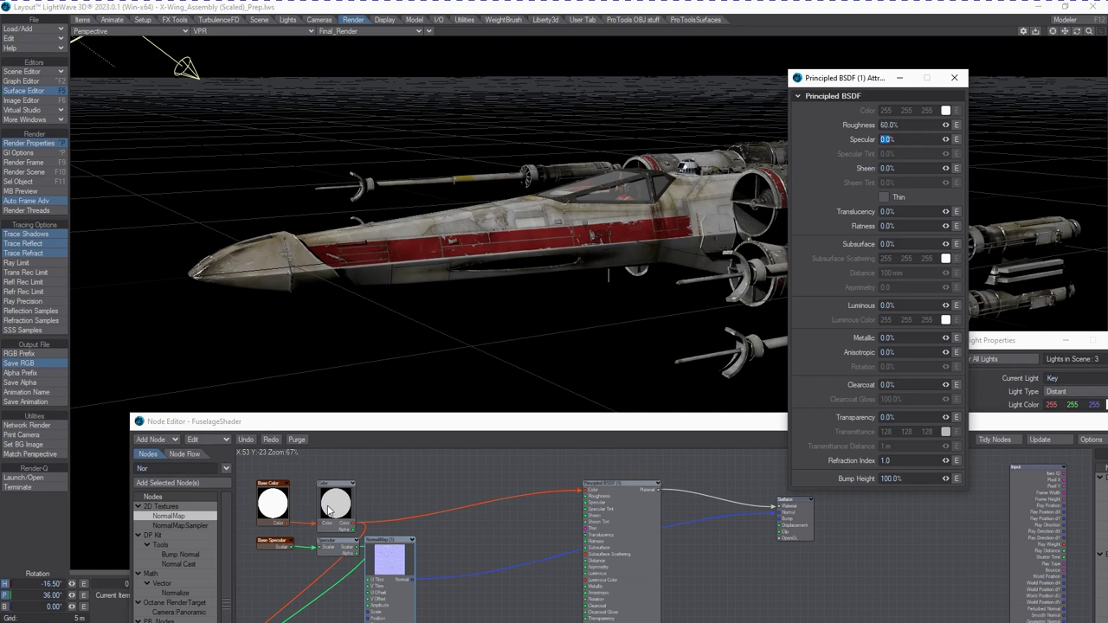
# Pull the Specular node clear of the NormalMap node and inspect its scalar texture layer settings.
pyautogui.click(325, 511)
pyautogui.moveTo(320, 544); pyautogui.dragTo(414, 516)
pyautogui.doubleClick(414, 517)
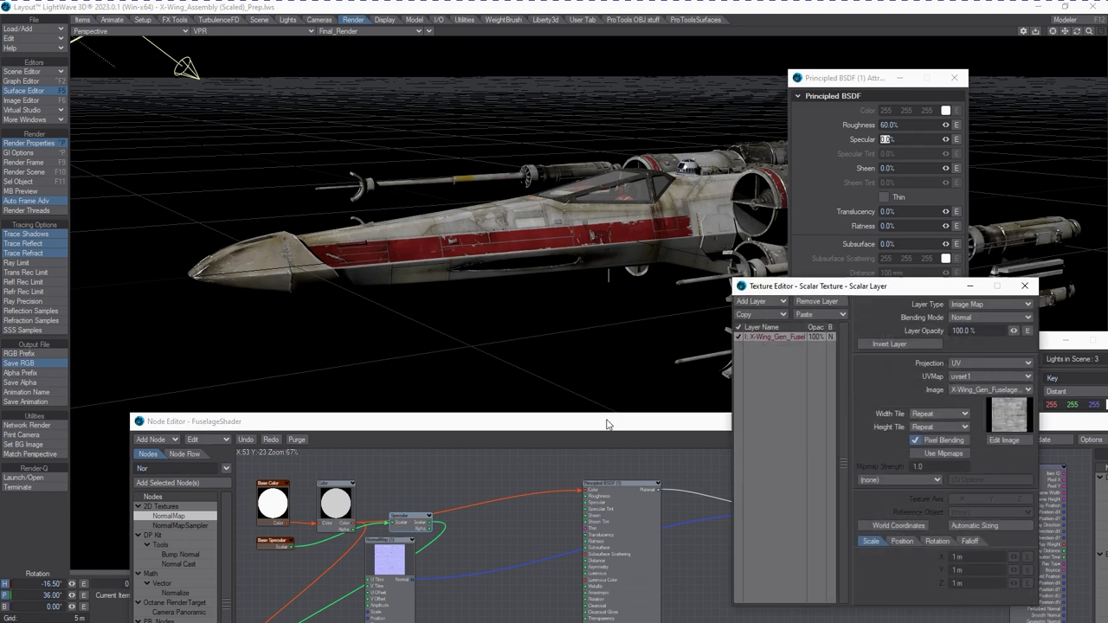
pyautogui.click(1025, 286)
# Add a scalar Invert node and route the Specular node through it into the Principled BSDF's Roughness input.
pyautogui.click(176, 466)
pyautogui.press('BackSpace')
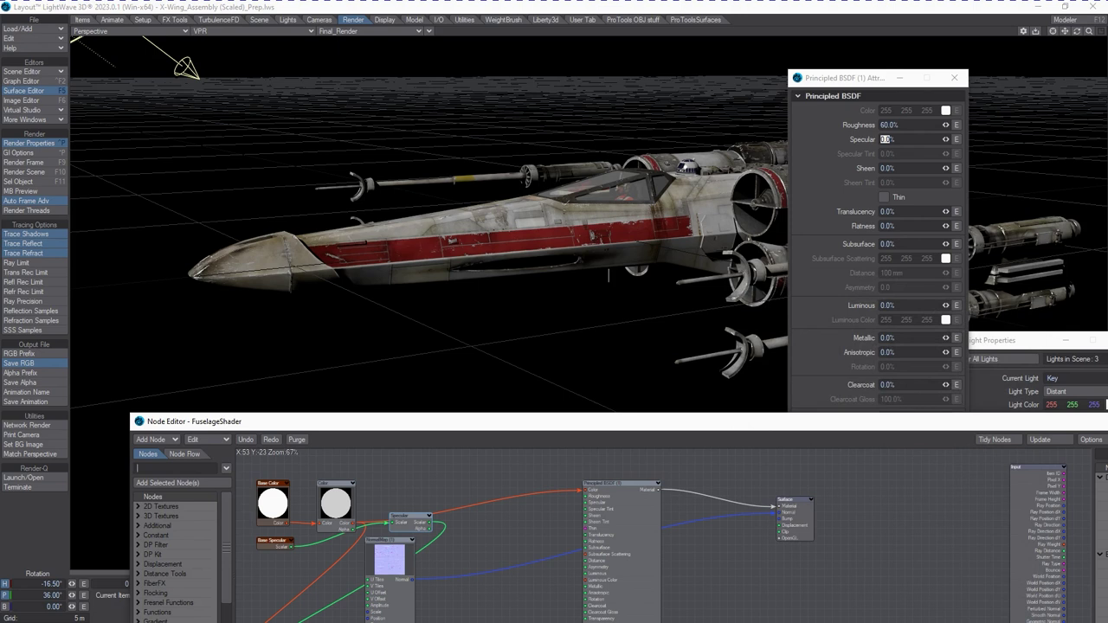
pyautogui.write('in')
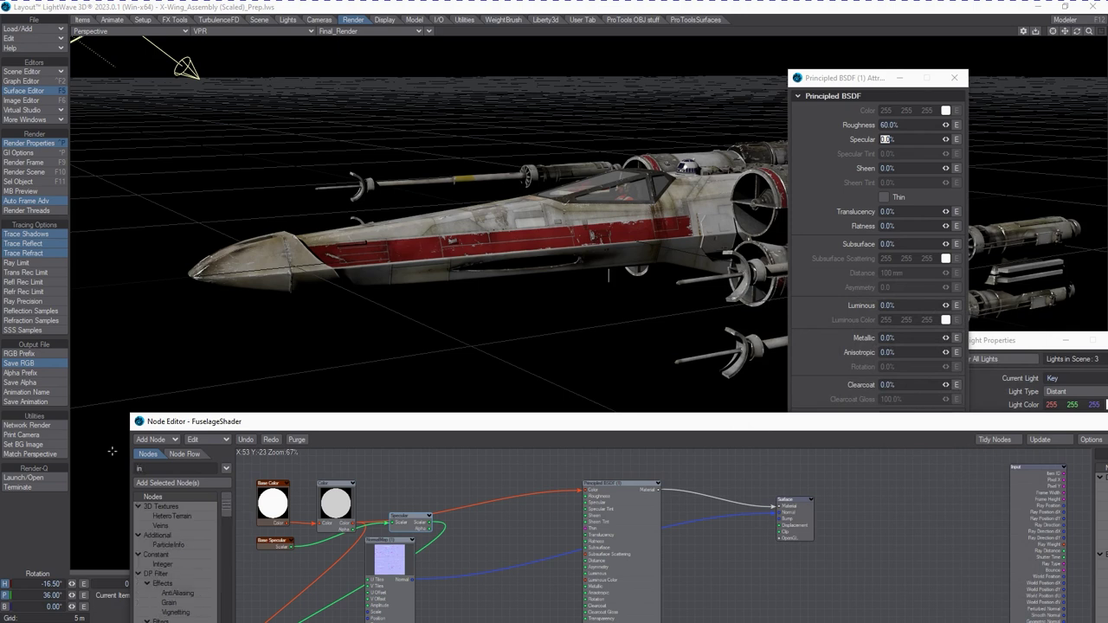
pyautogui.write('v')
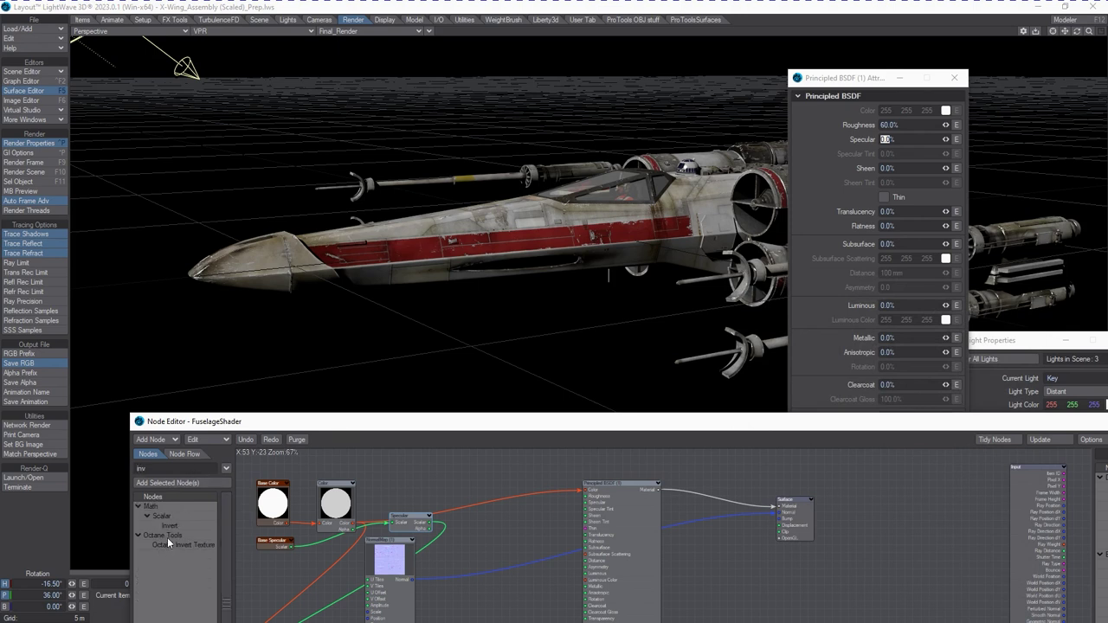
pyautogui.doubleClick(173, 525)
pyautogui.moveTo(671, 574); pyautogui.dragTo(502, 543)
pyautogui.moveTo(429, 525); pyautogui.dragTo(585, 496)
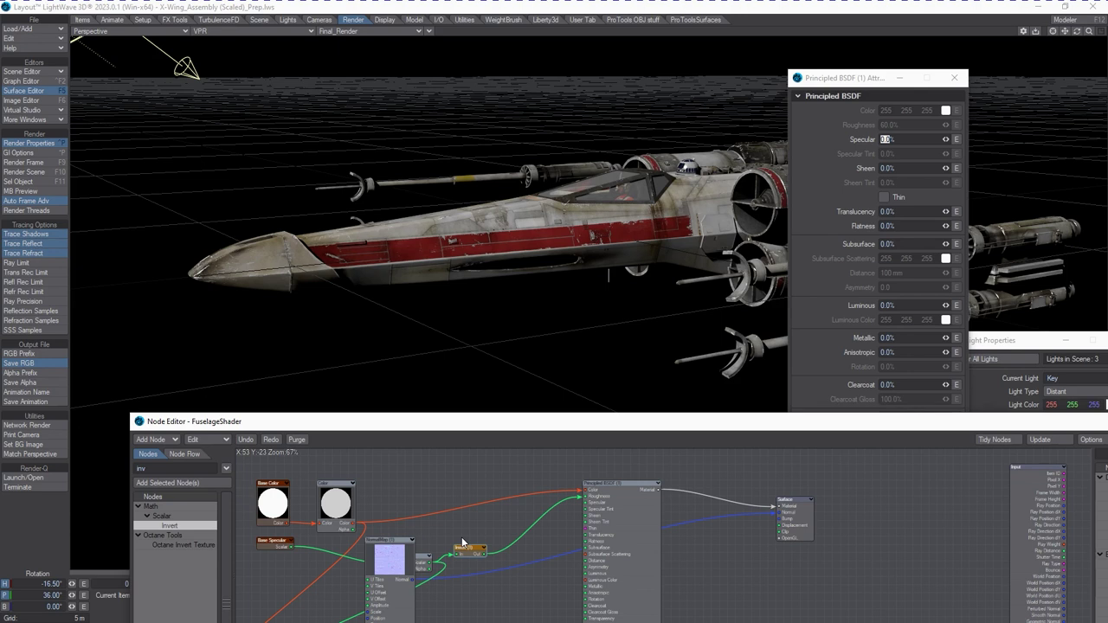
# Connect the Specular node directly to the Principled BSDF's Specular input, then rotate the Key light to -39.40° heading and 28.50° pitch.
pyautogui.click(403, 561)
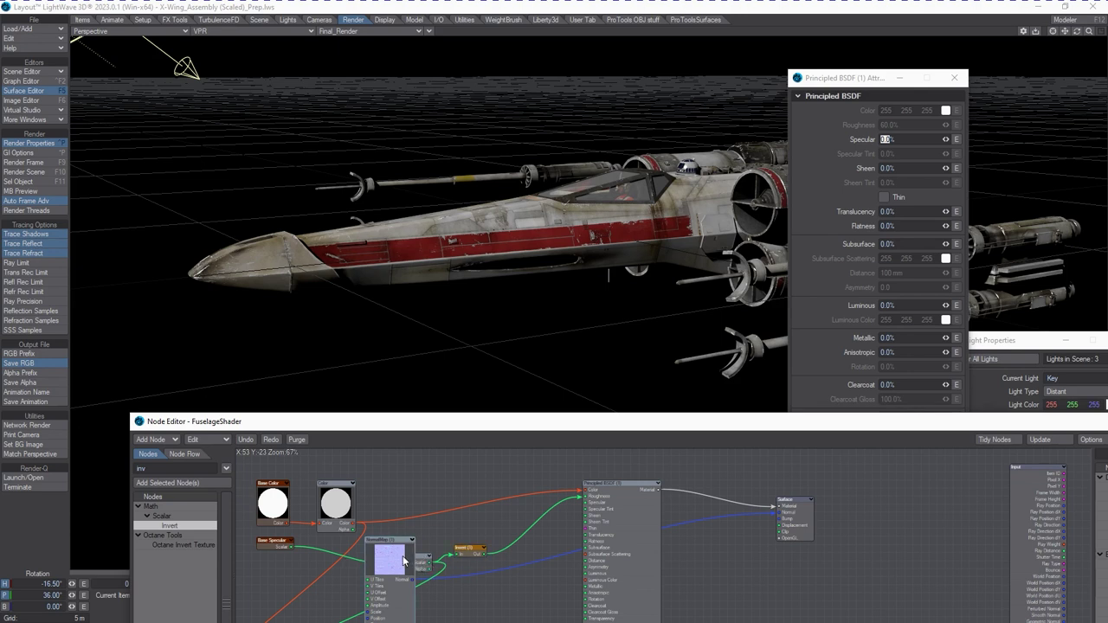
pyautogui.moveTo(403, 560); pyautogui.dragTo(459, 616)
pyautogui.moveTo(432, 563); pyautogui.dragTo(618, 507)
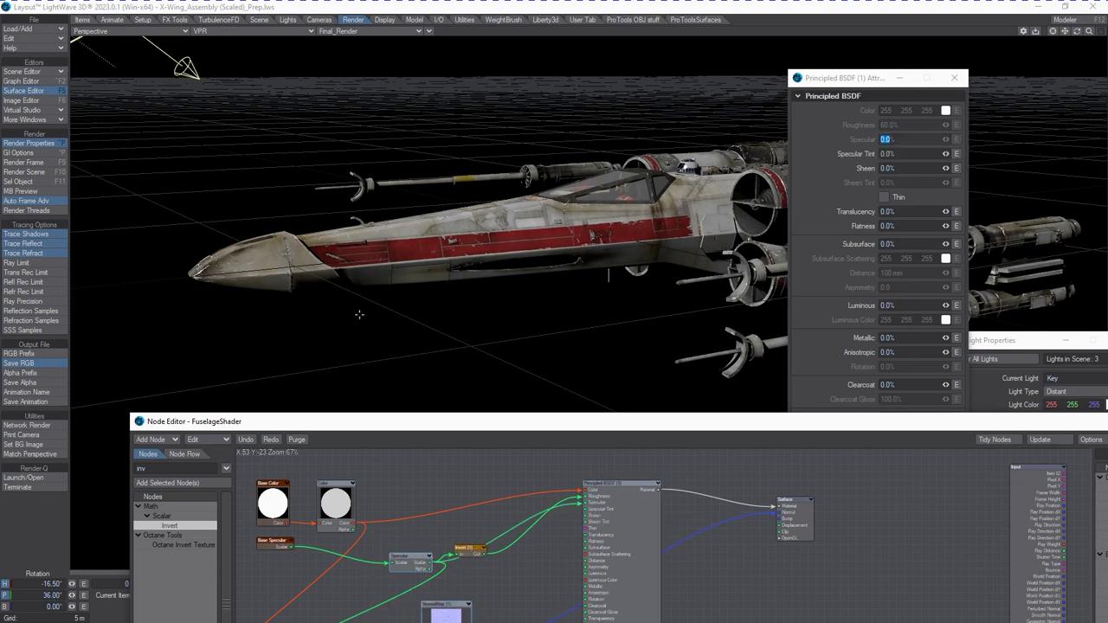
pyautogui.moveTo(408, 138)
pyautogui.mouseDown()
pyautogui.moveTo(401, 120)
pyautogui.moveTo(320, 94)
pyautogui.moveTo(399, 120)
pyautogui.moveTo(425, 107)
pyautogui.moveTo(403, 118)
pyautogui.mouseUp()
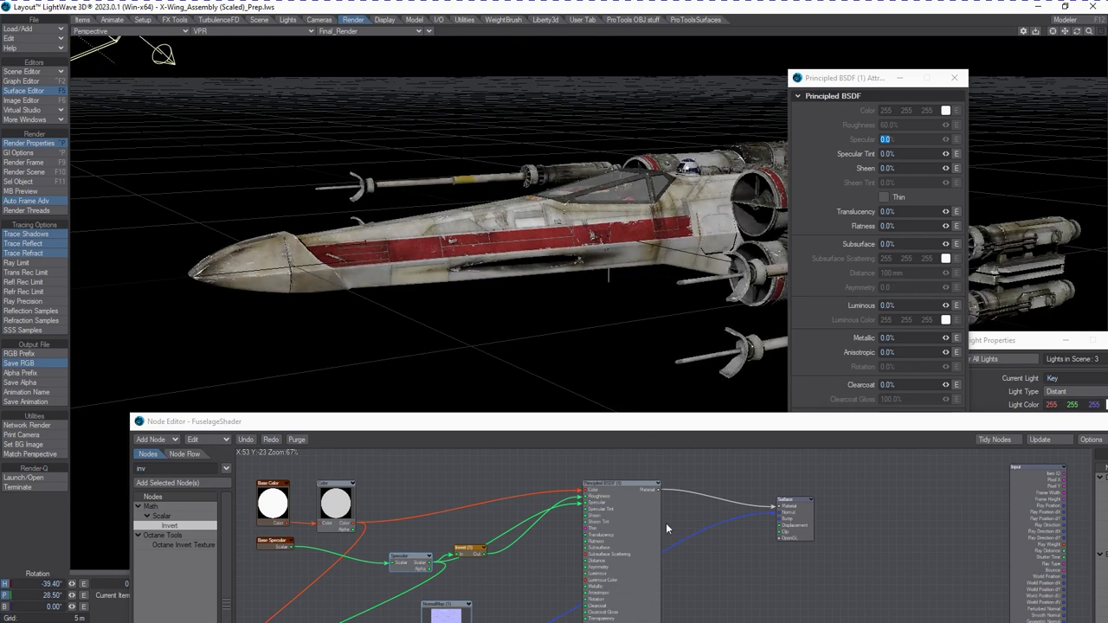
# Swap the two connections so Invert feeds the Principled BSDF's Specular input and the Specular node feeds Roughness directly.
pyautogui.moveTo(630, 573)
pyautogui.mouseDown()
pyautogui.moveTo(654, 526)
pyautogui.moveTo(648, 584)
pyautogui.mouseUp()
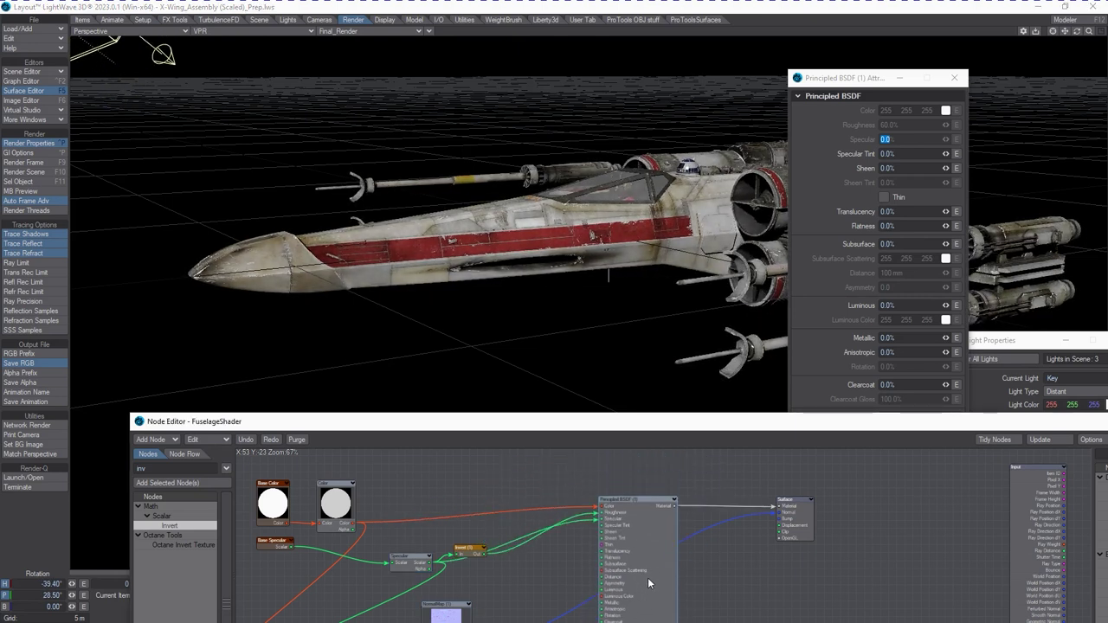
pyautogui.moveTo(594, 520); pyautogui.dragTo(541, 556)
pyautogui.moveTo(595, 514)
pyautogui.mouseDown()
pyautogui.moveTo(562, 541)
pyautogui.moveTo(606, 524)
pyautogui.moveTo(598, 520)
pyautogui.mouseUp()
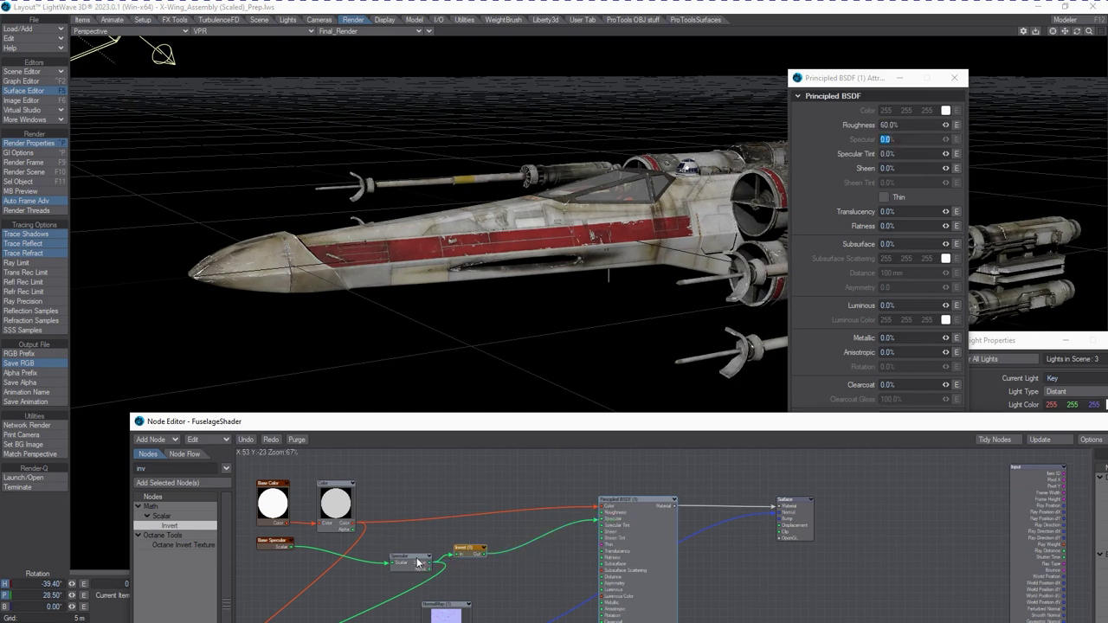
pyautogui.moveTo(433, 564); pyautogui.dragTo(601, 512)
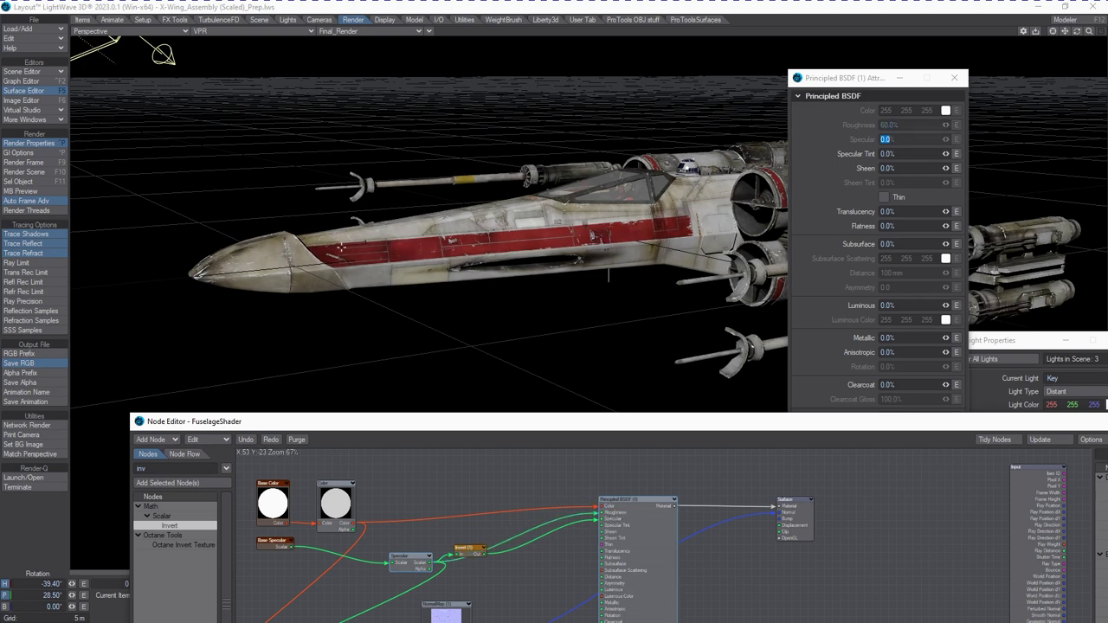
# Move the Key light beside the X-Wing's nose and rotate it to -21.90° heading and 35.70° pitch to check the fuselage highlights.
pyautogui.moveTo(657, 293); pyautogui.dragTo(650, 281)
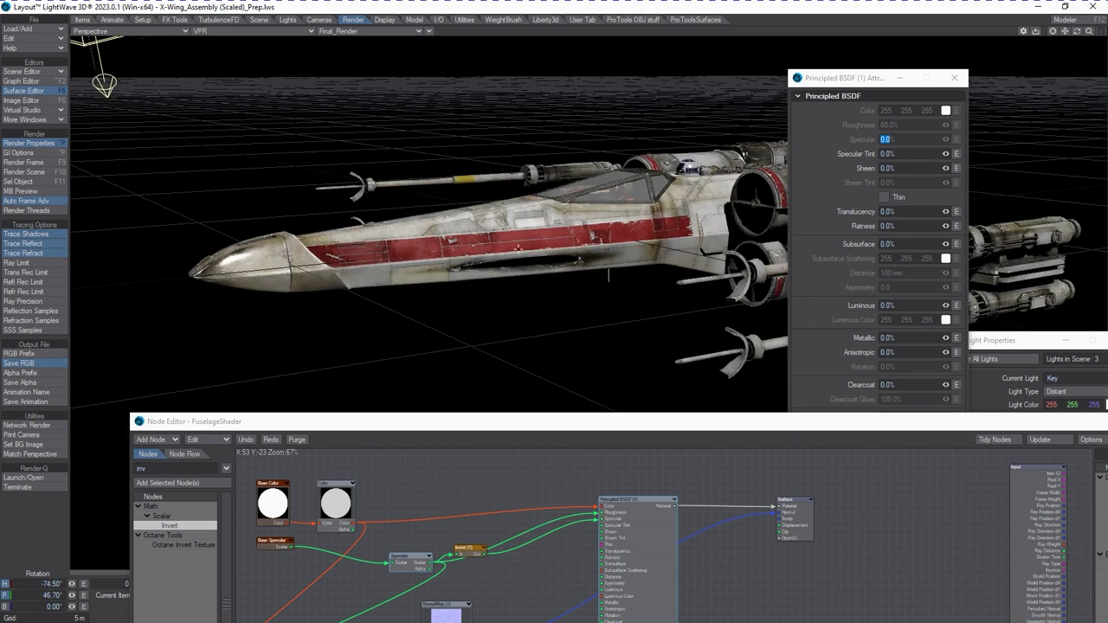
pyautogui.moveTo(609, 274); pyautogui.dragTo(608, 274)
pyautogui.moveTo(512, 214); pyautogui.dragTo(509, 217)
pyautogui.moveTo(608, 275); pyautogui.dragTo(608, 275)
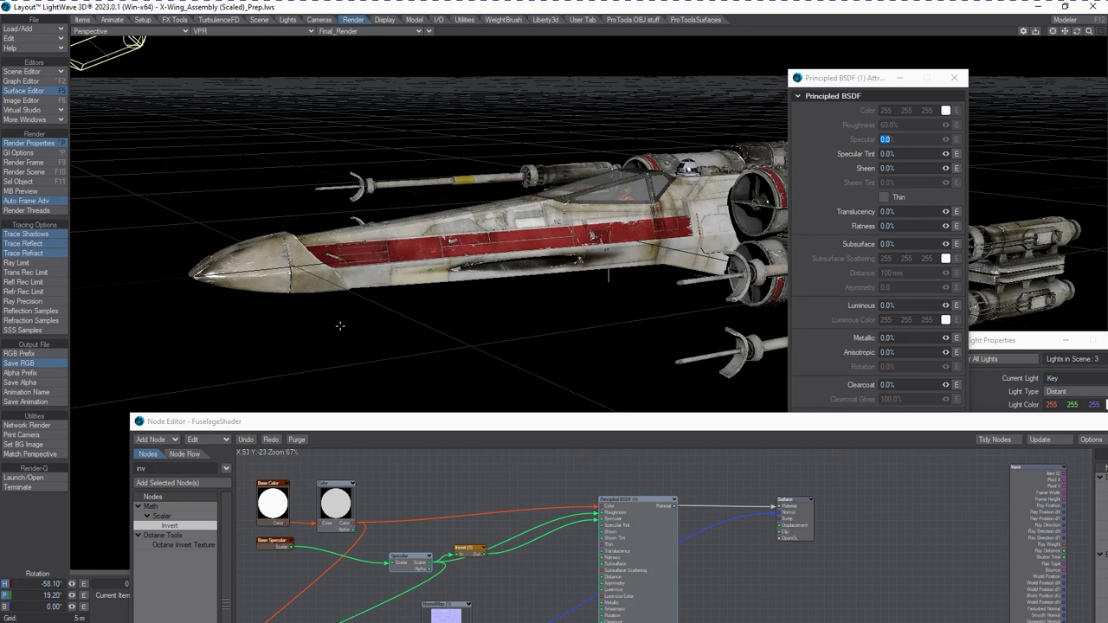
pyautogui.moveTo(608, 291)
pyautogui.mouseDown()
pyautogui.moveTo(610, 279)
pyautogui.moveTo(608, 292)
pyautogui.mouseUp()
pyautogui.press('t')
pyautogui.moveTo(505, 308); pyautogui.dragTo(483, 241)
pyautogui.press('y')
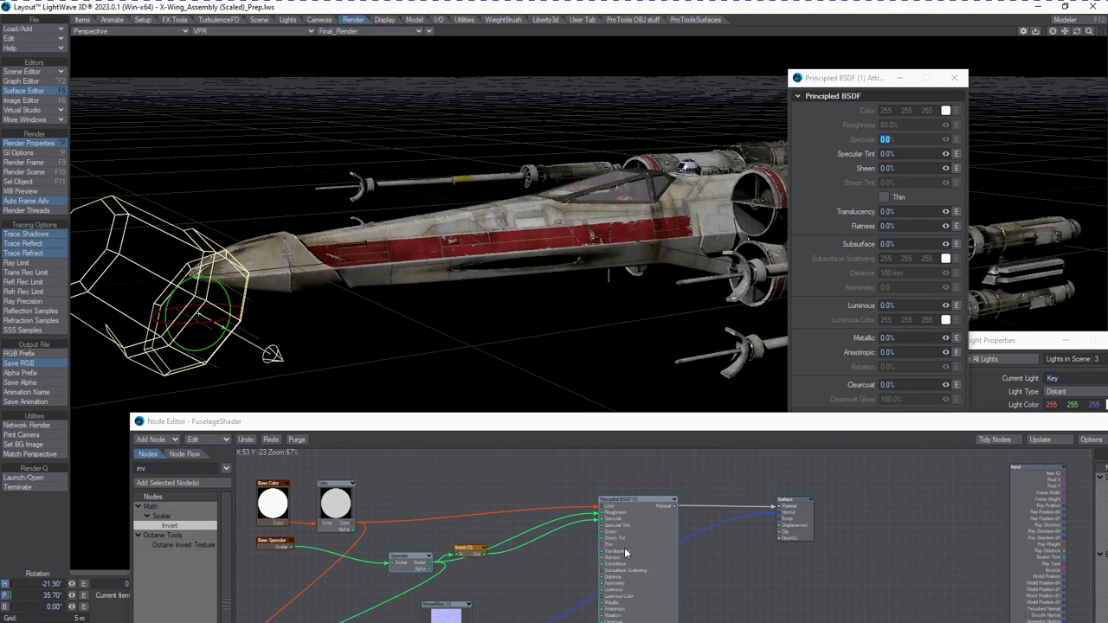
# Raise the Principled BSDF node above the level of the Surface node.
pyautogui.moveTo(624, 547); pyautogui.dragTo(641, 504)
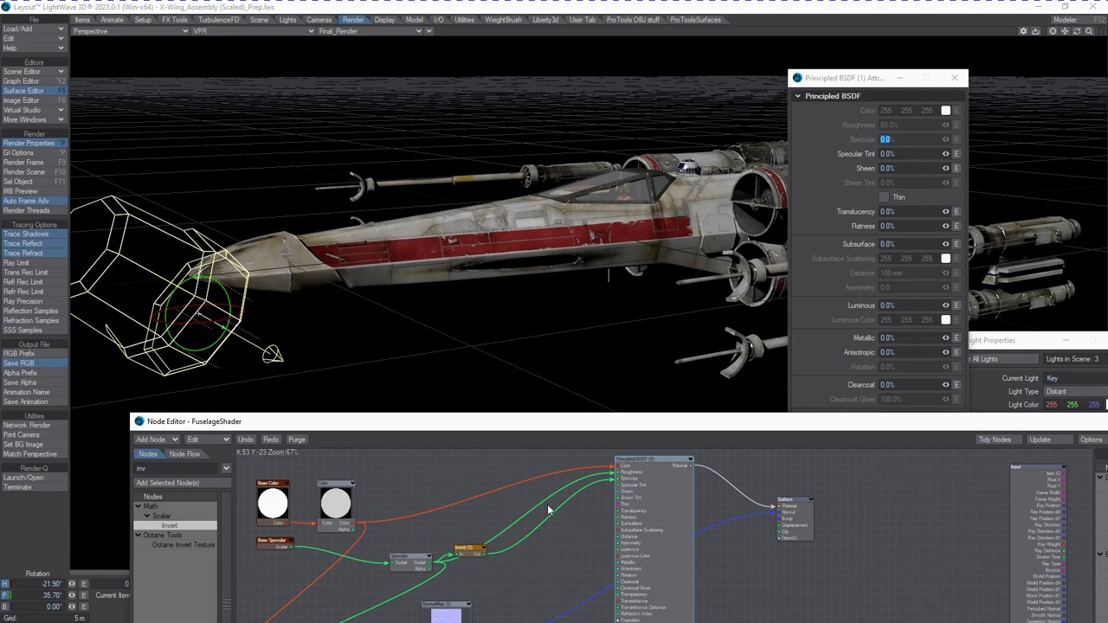
# Load the saved surface FuselageShader_2023CarPaintVersion.srf onto the FuselageShader surface.
pyautogui.moveTo(609, 430); pyautogui.dragTo(579, 360)
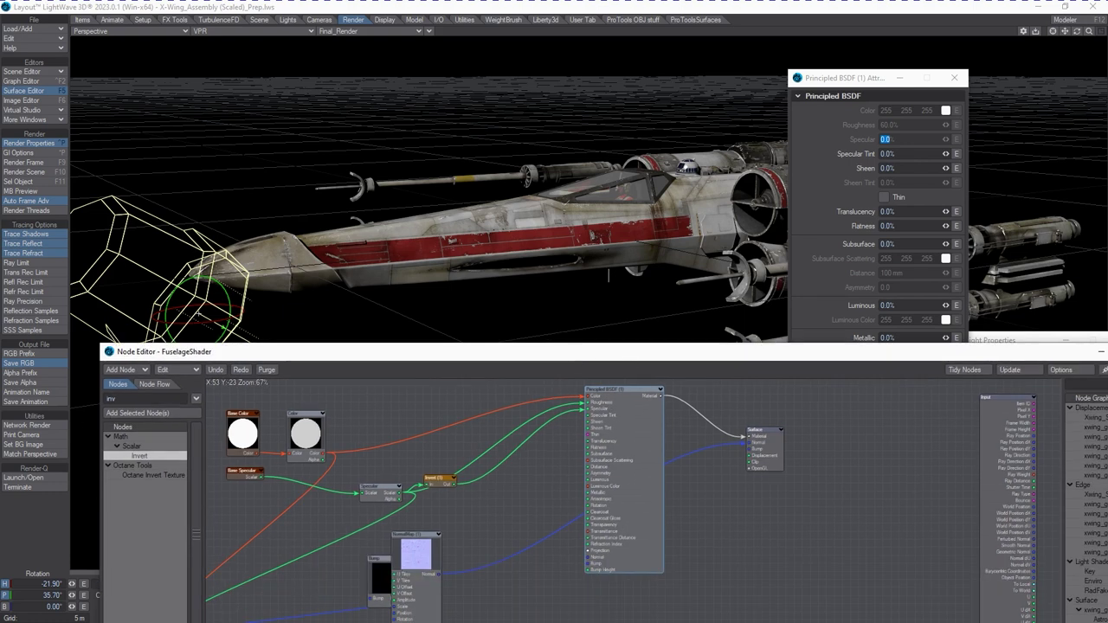
pyautogui.press('F5')
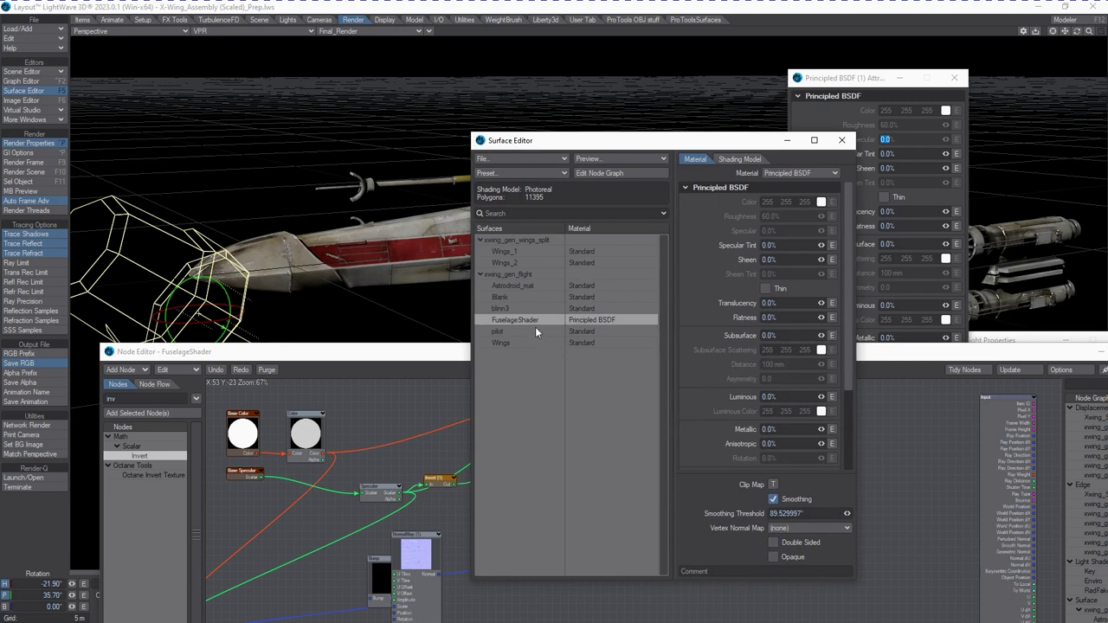
pyautogui.rightClick(535, 325)
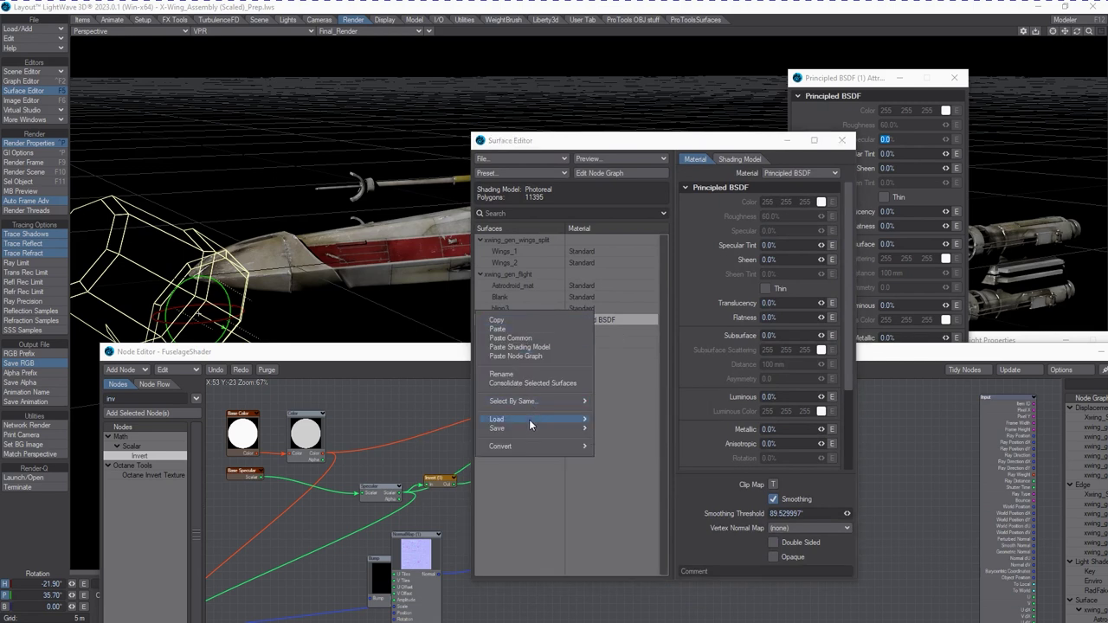
pyautogui.moveTo(530, 422)
pyautogui.click(631, 420)
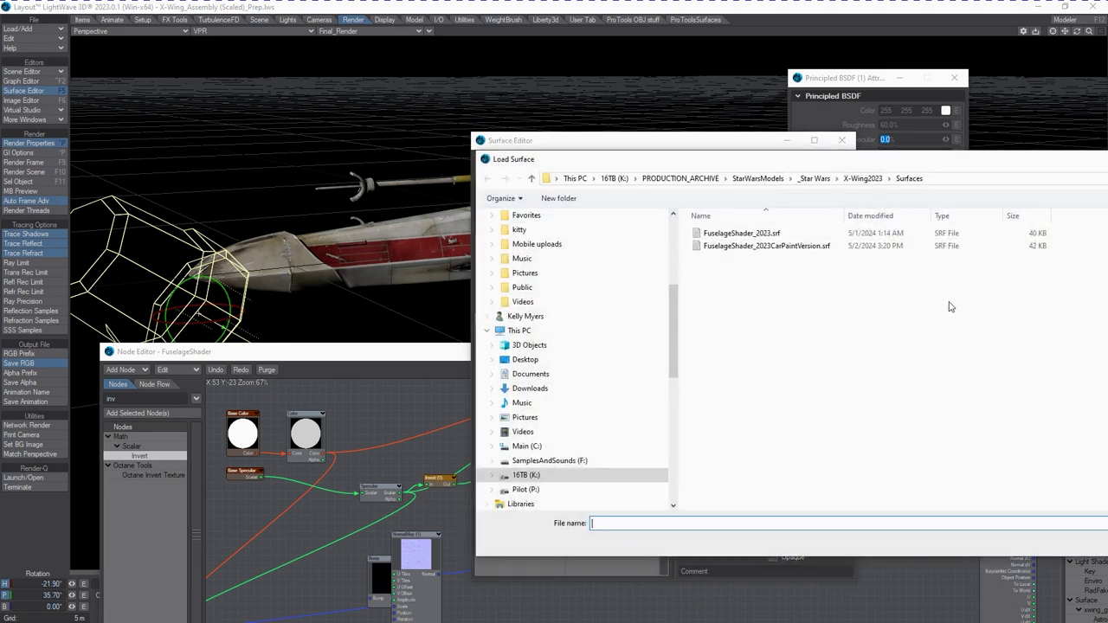
pyautogui.click(735, 248)
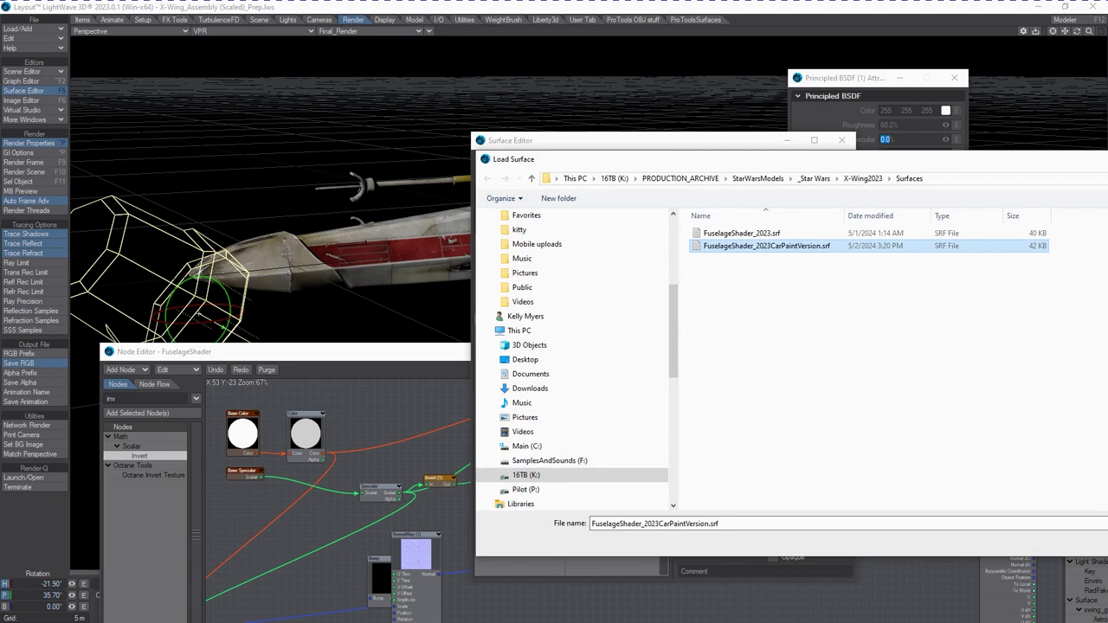
pyautogui.click(1106, 542)
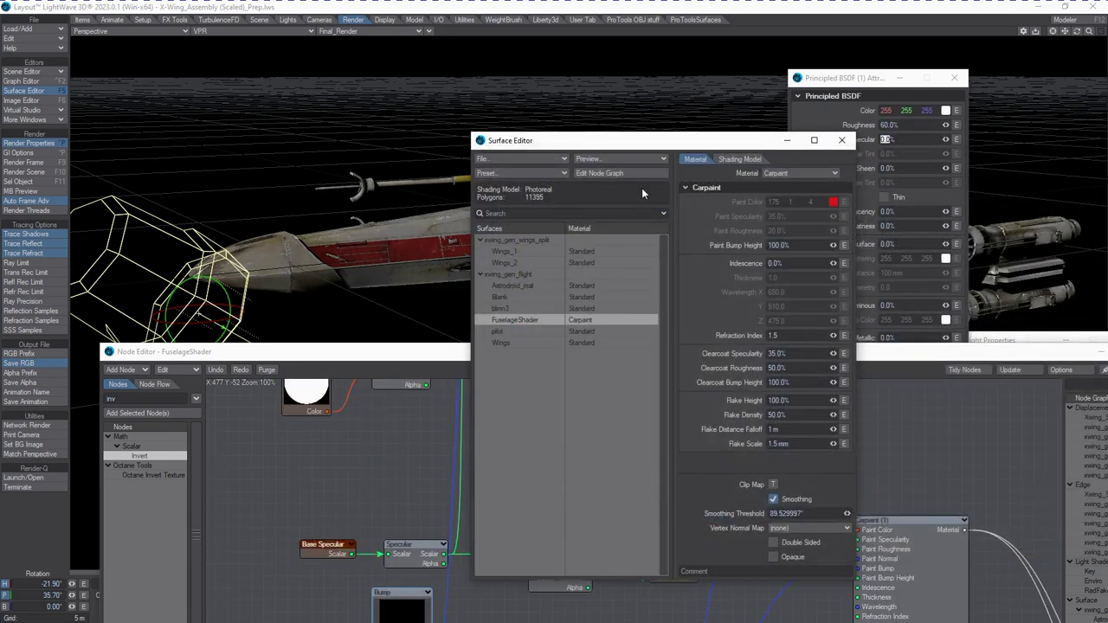
# Uncover the X-Wing in the viewport and rotate the Key light to -110.70° heading and 23.00° pitch.
pyautogui.moveTo(603, 145); pyautogui.dragTo(886, 196)
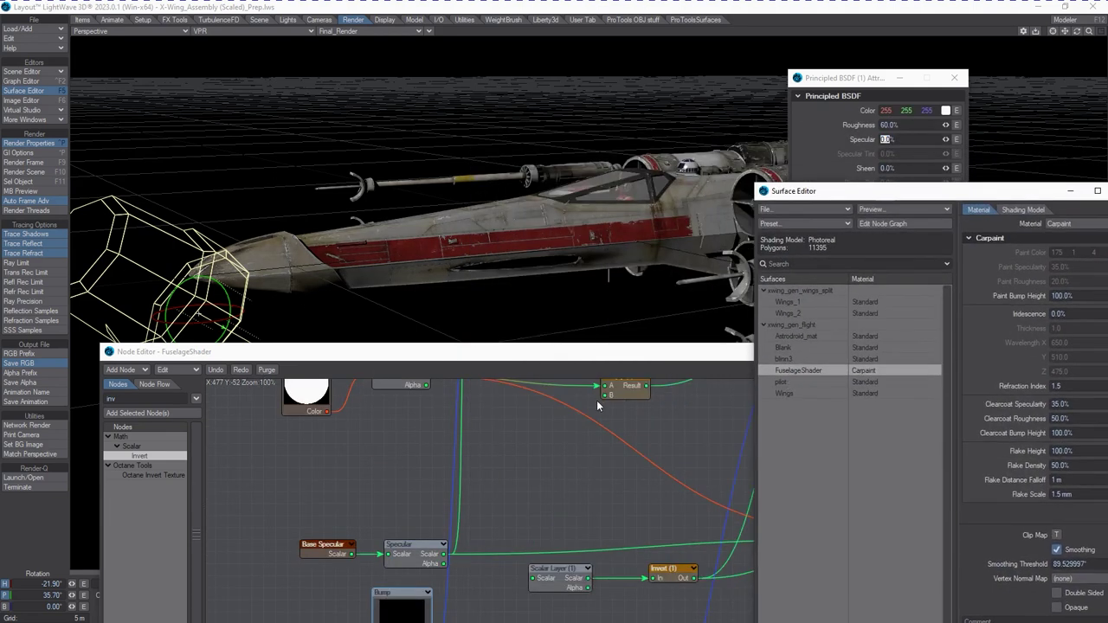
pyautogui.moveTo(356, 304); pyautogui.dragTo(403, 290)
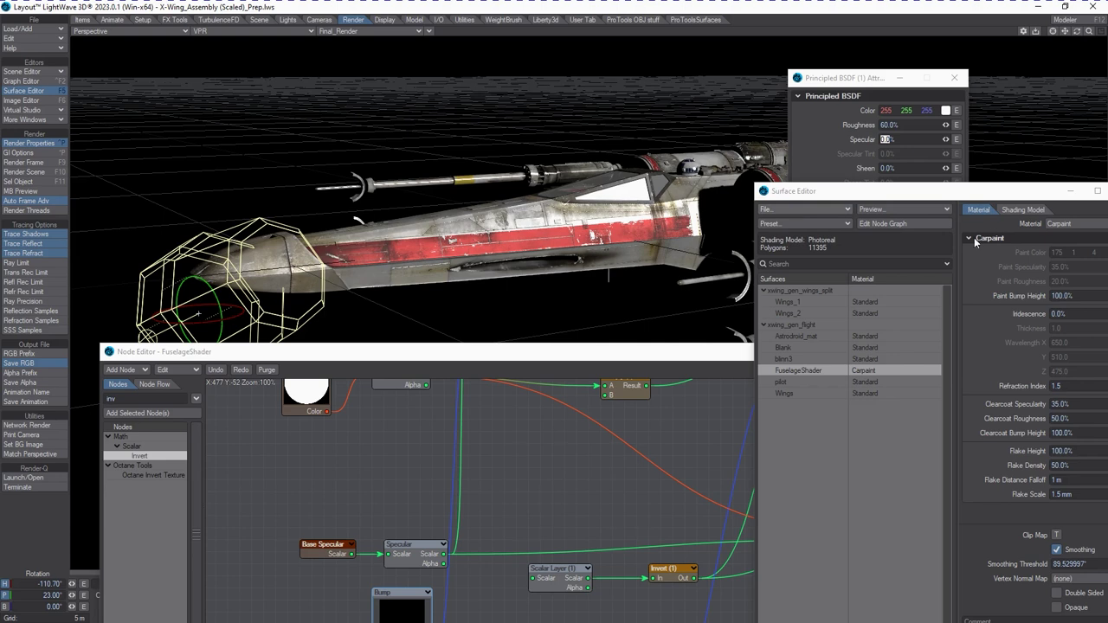
# Enable Invert Y in the NormalMap (1) node of the FuselageShader graph and close its settings.
pyautogui.moveTo(616, 353); pyautogui.dragTo(547, 331)
pyautogui.moveTo(1052, 349); pyautogui.dragTo(1053, 350)
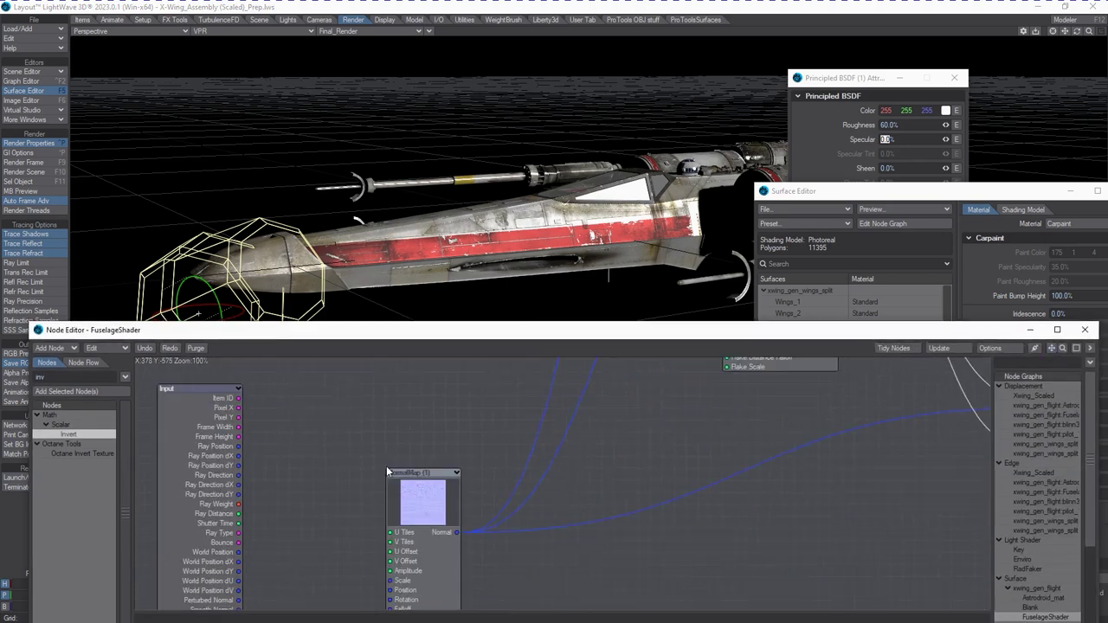
pyautogui.doubleClick(407, 516)
pyautogui.click(872, 206)
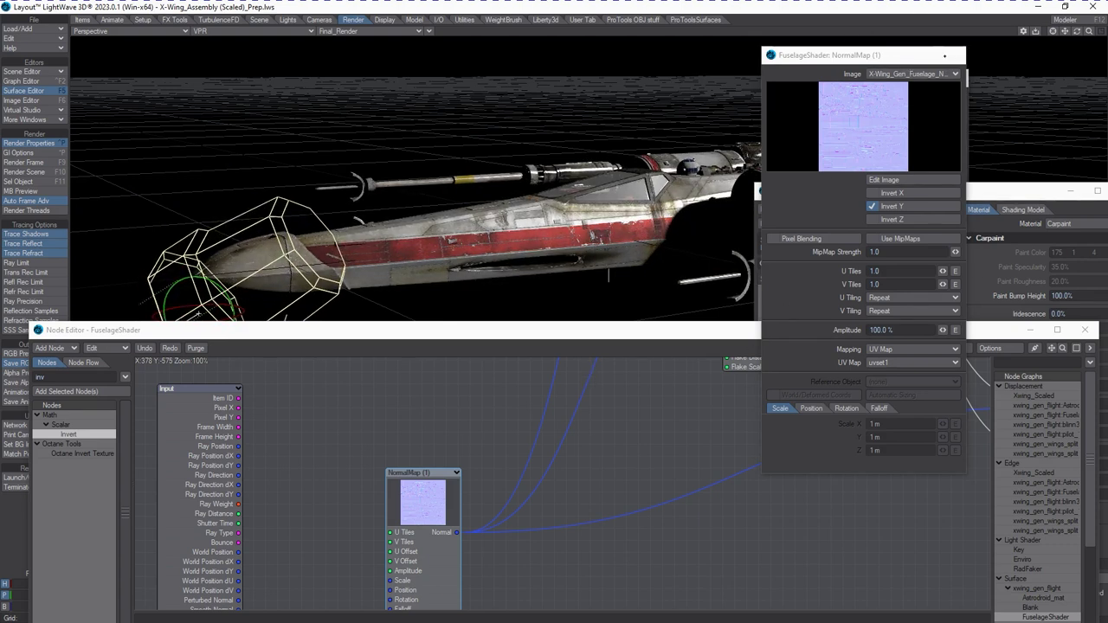
pyautogui.click(944, 55)
# Close the Surface Editor, Principled BSDF attributes, Node Editor and Preferences windows, keeping Light Properties open beside the X-Wing.
pyautogui.click(988, 192)
pyautogui.moveTo(988, 198); pyautogui.dragTo(677, 222)
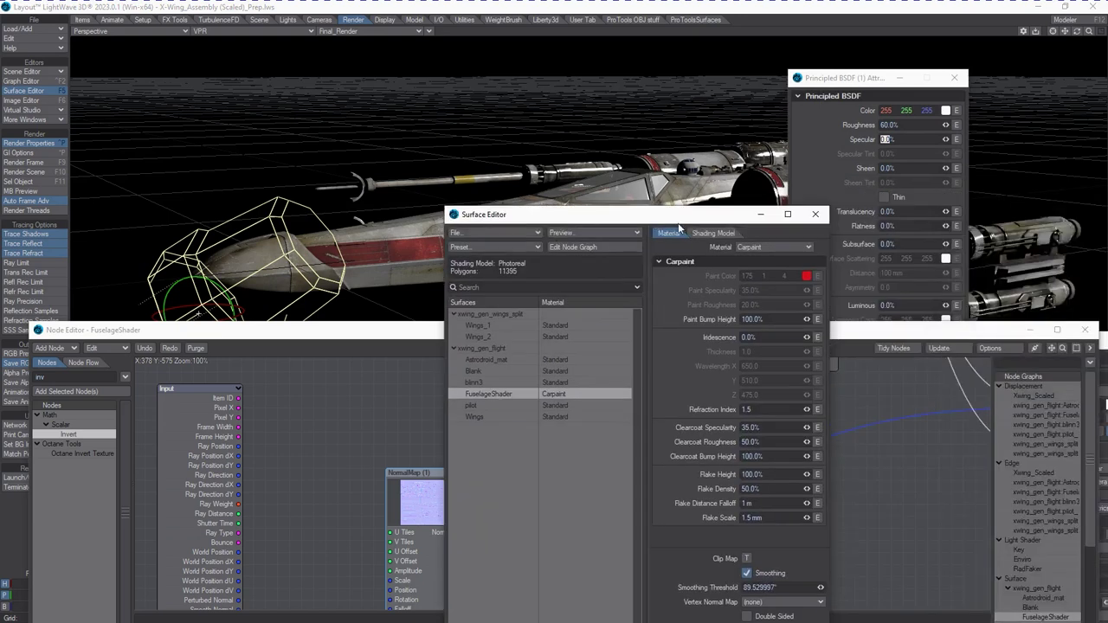
pyautogui.click(814, 214)
pyautogui.click(954, 78)
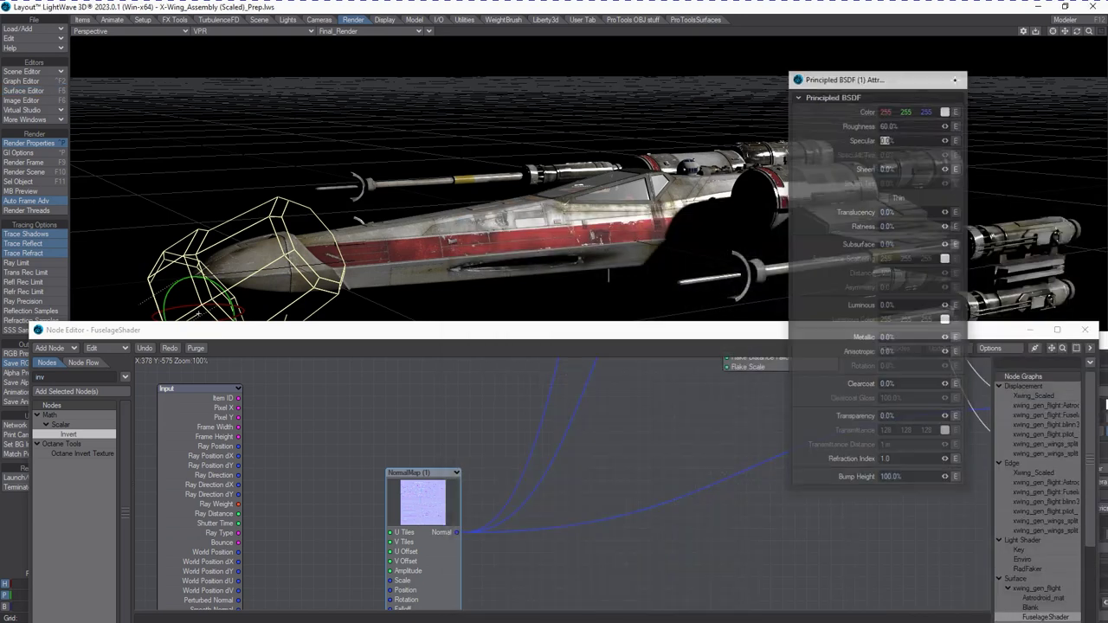
pyautogui.click(1085, 329)
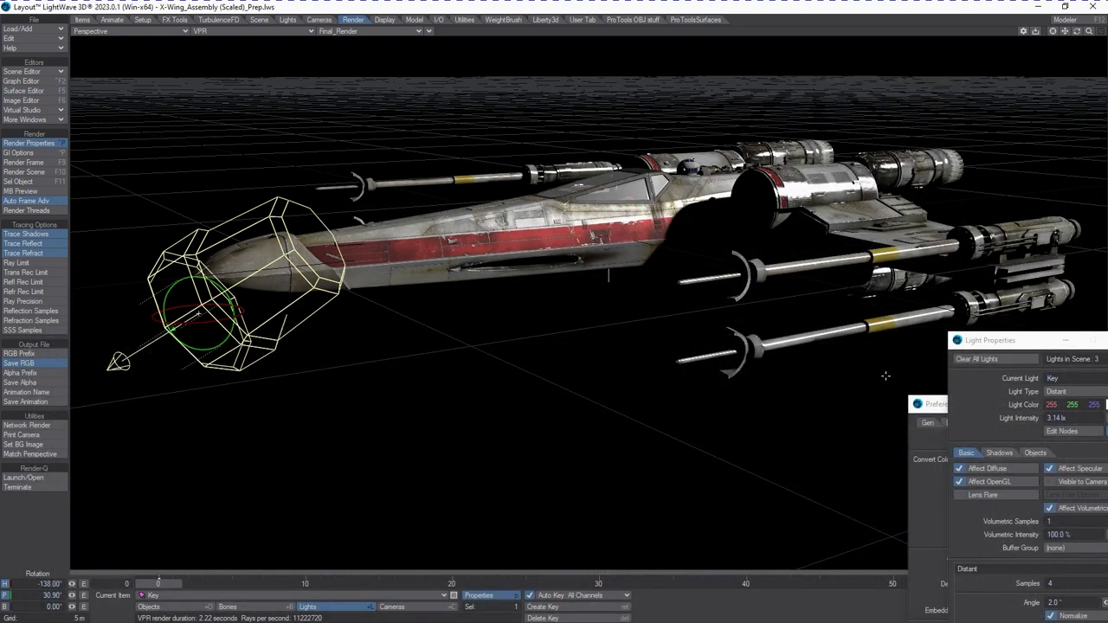
pyautogui.moveTo(1062, 361); pyautogui.dragTo(785, 254)
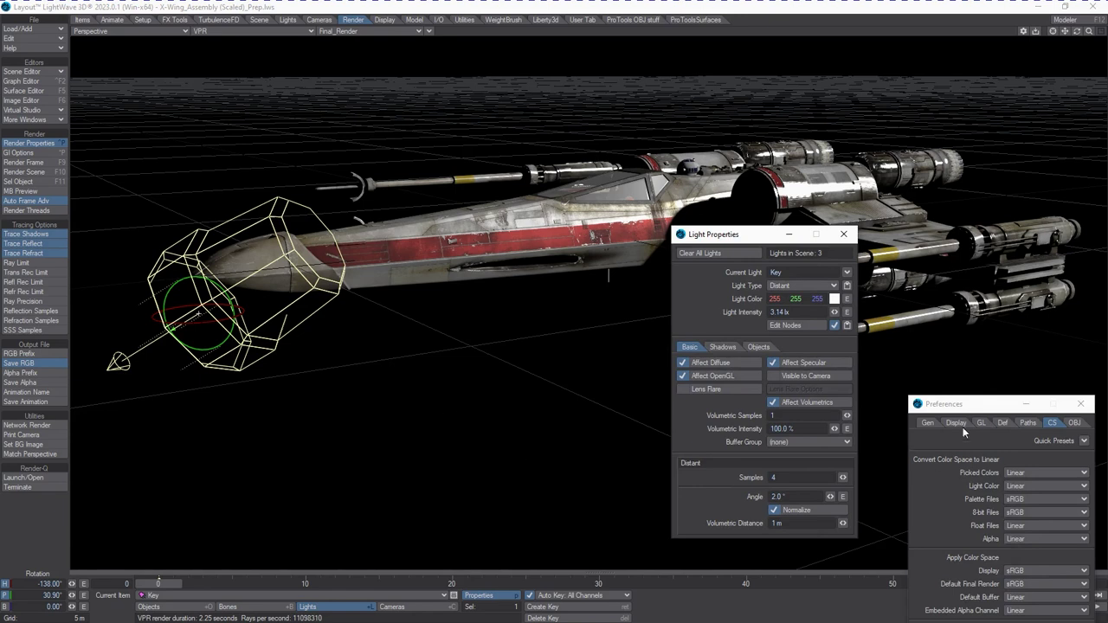
pyautogui.moveTo(959, 407); pyautogui.dragTo(907, 285)
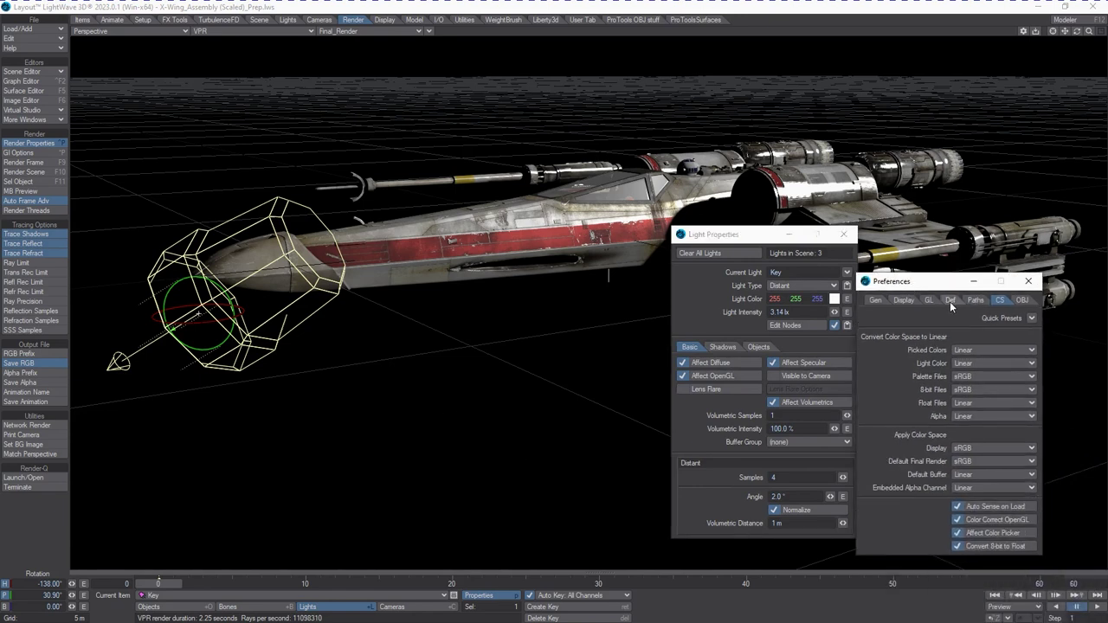
pyautogui.click(1021, 286)
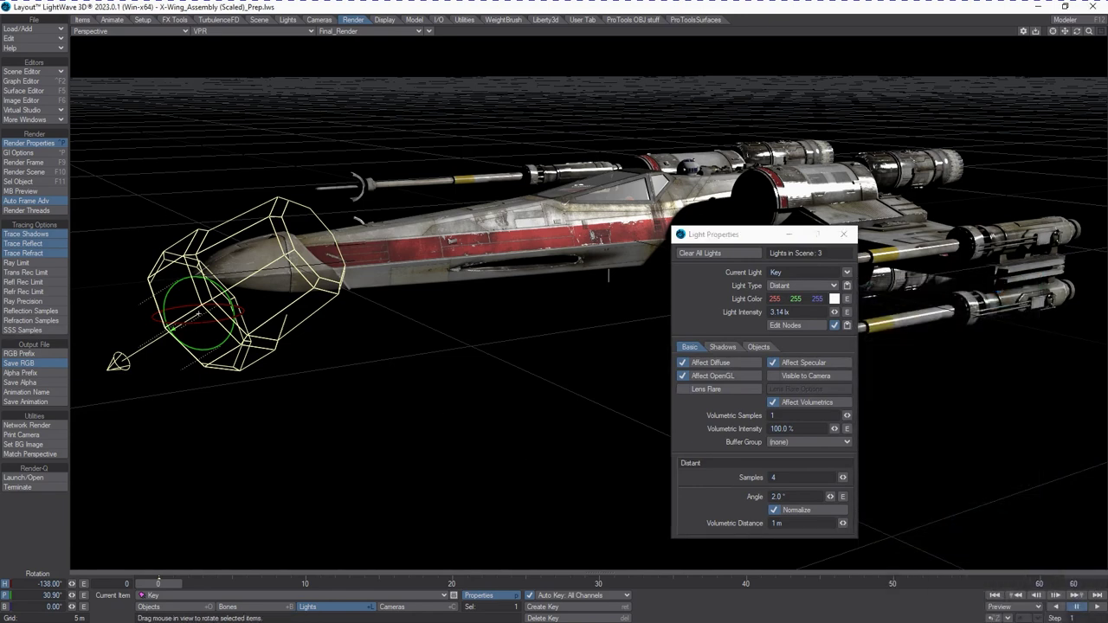
# Activate the Enviro light in the Scene Editor and move Light Properties clear of the X-Wing.
pyautogui.hotkey('ctrl', 'F1')
pyautogui.moveTo(653, 241); pyautogui.dragTo(435, 345)
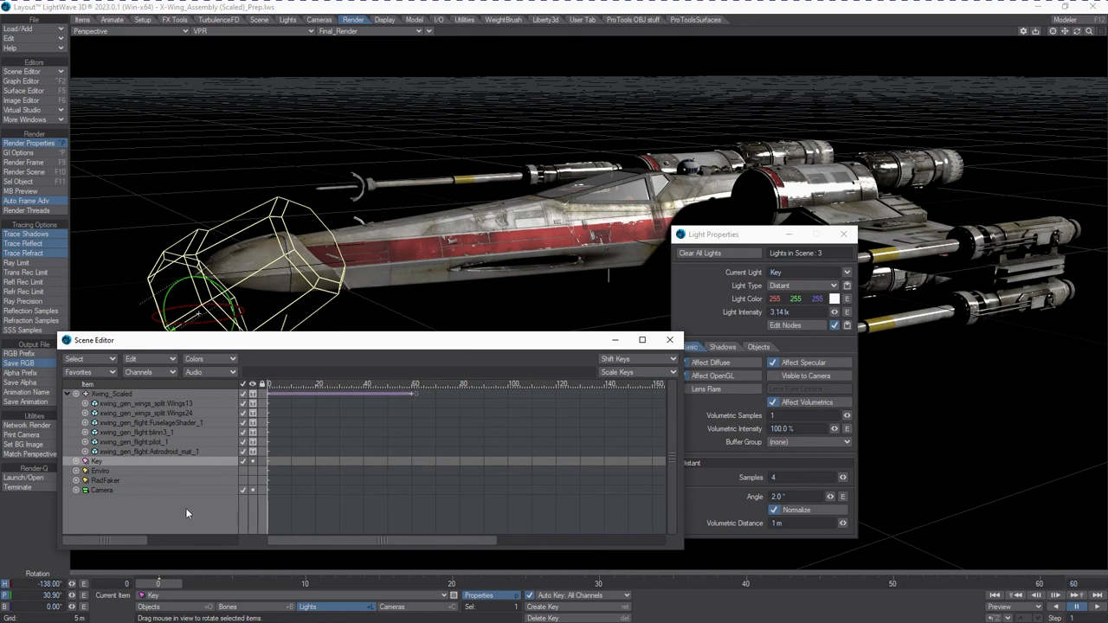
pyautogui.click(243, 470)
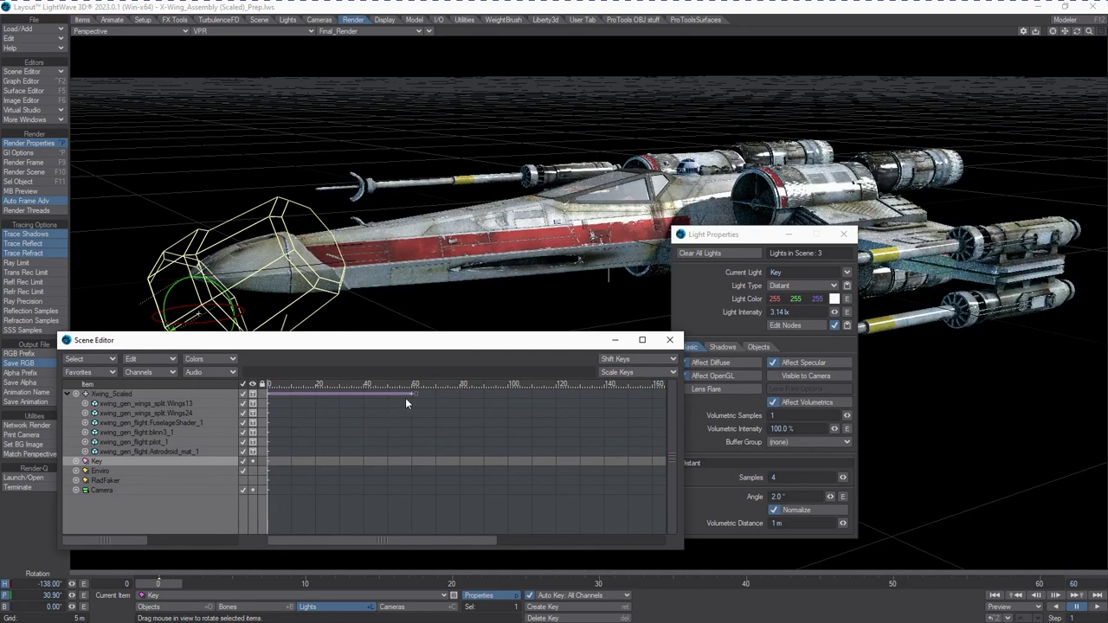
pyautogui.moveTo(701, 238); pyautogui.dragTo(924, 274)
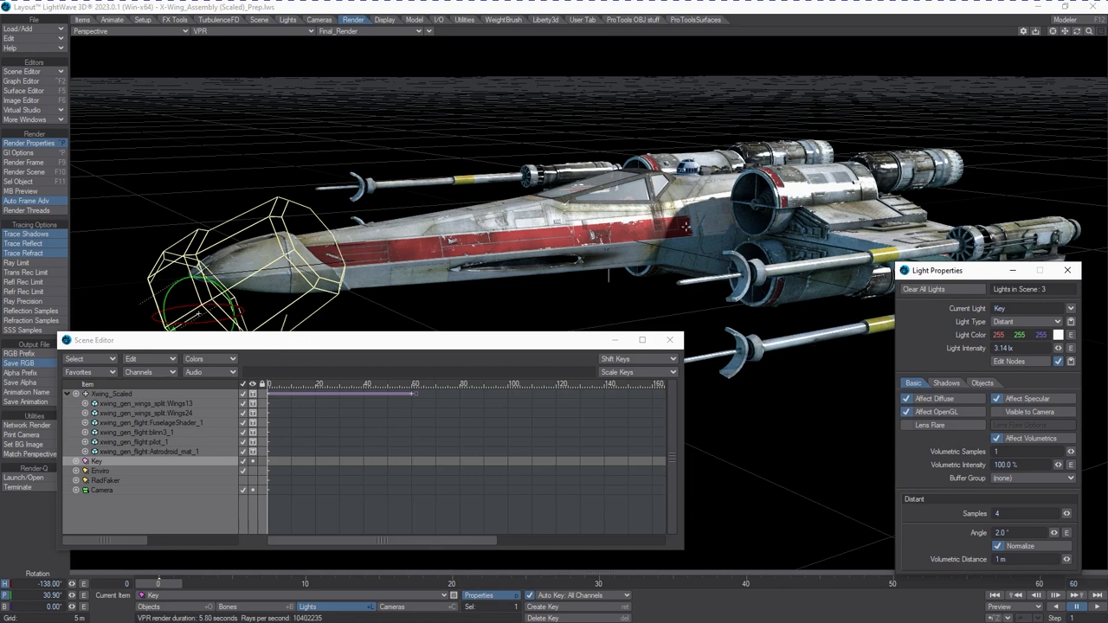
# Open the FuselageShader node graph and examine the image and Invert Layer settings of the Scalar Layer (1) node.
pyautogui.press('F5')
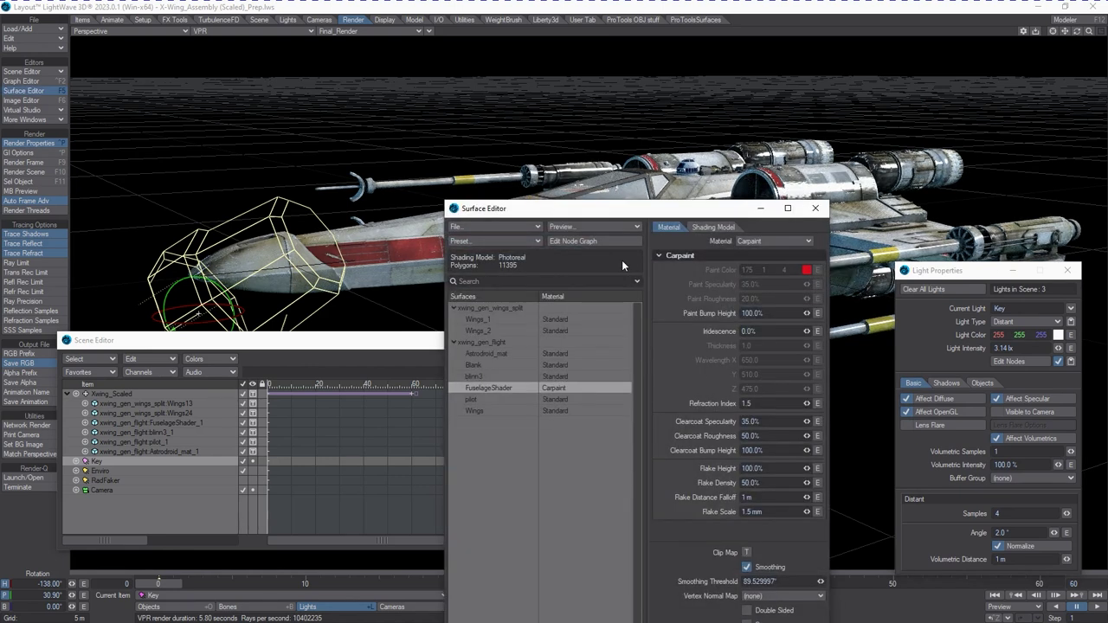
pyautogui.click(617, 242)
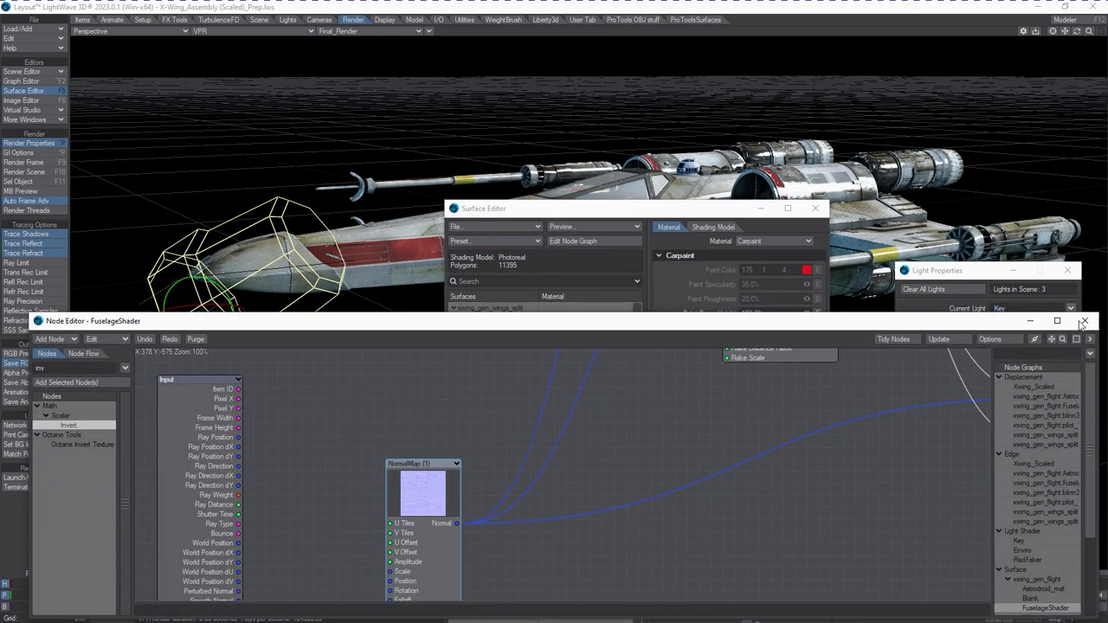
pyautogui.click(1051, 340)
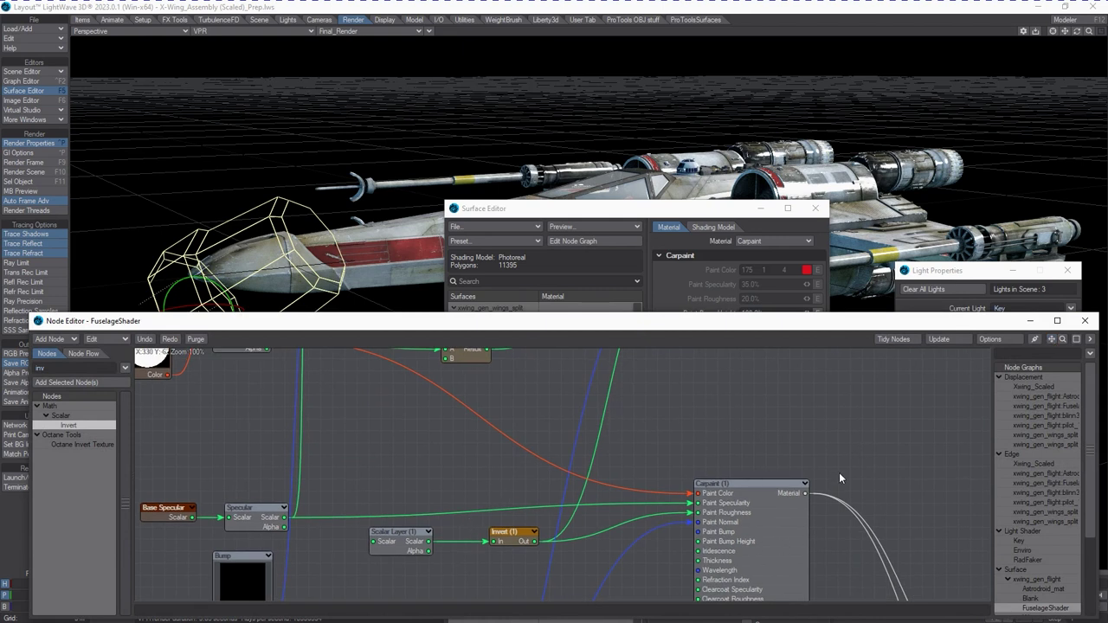
pyautogui.moveTo(788, 539); pyautogui.dragTo(789, 502)
pyautogui.doubleClick(400, 541)
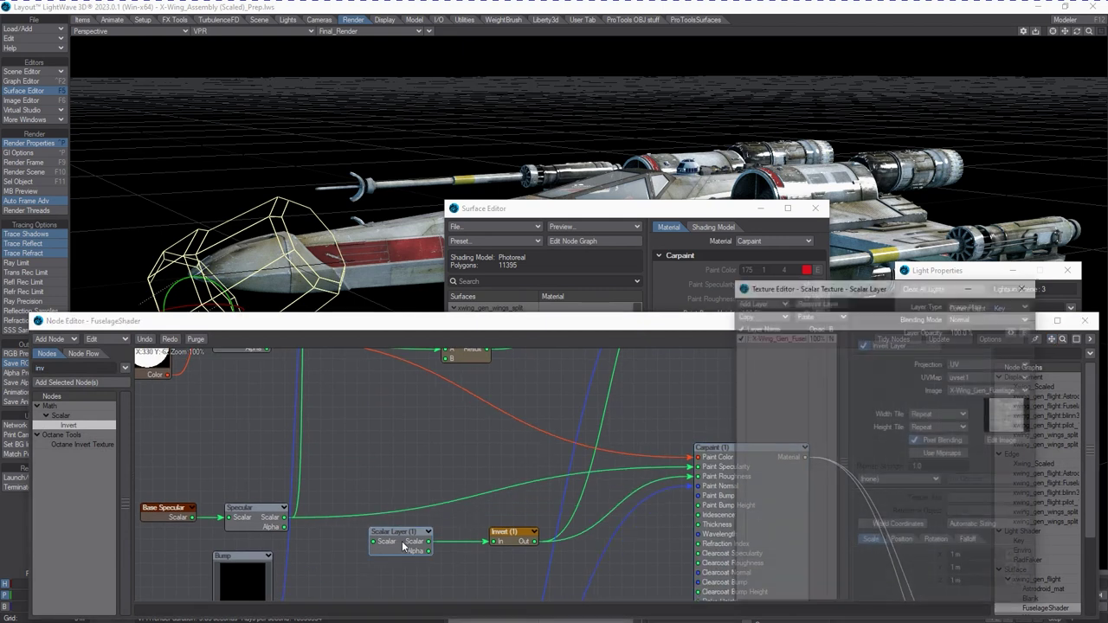
pyautogui.click(989, 389)
pyautogui.click(869, 398)
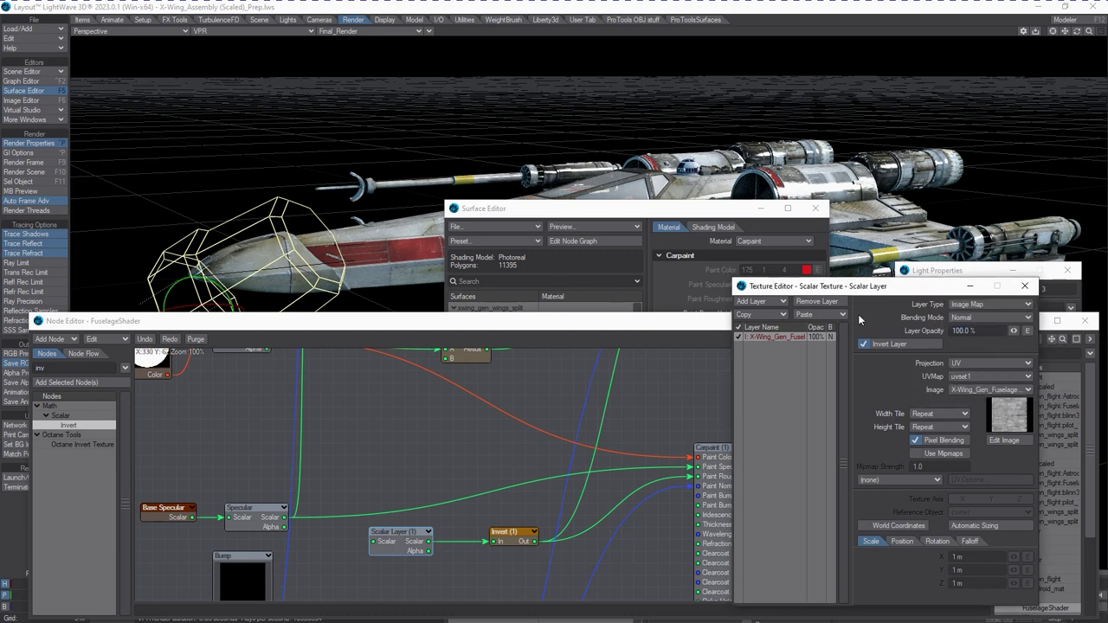
pyautogui.click(1024, 287)
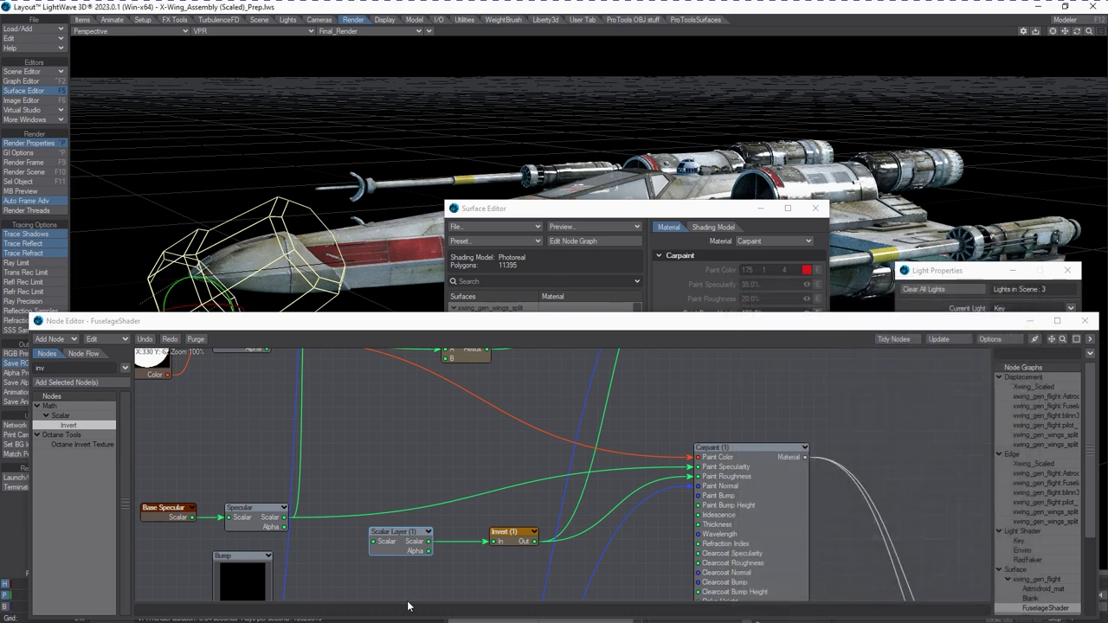
# Rearrange the Carpaint, Invert, NormalMap, Bump and Specular nodes so the connections feeding the Carpaint material are easier to follow.
pyautogui.moveTo(720, 516); pyautogui.dragTo(720, 496)
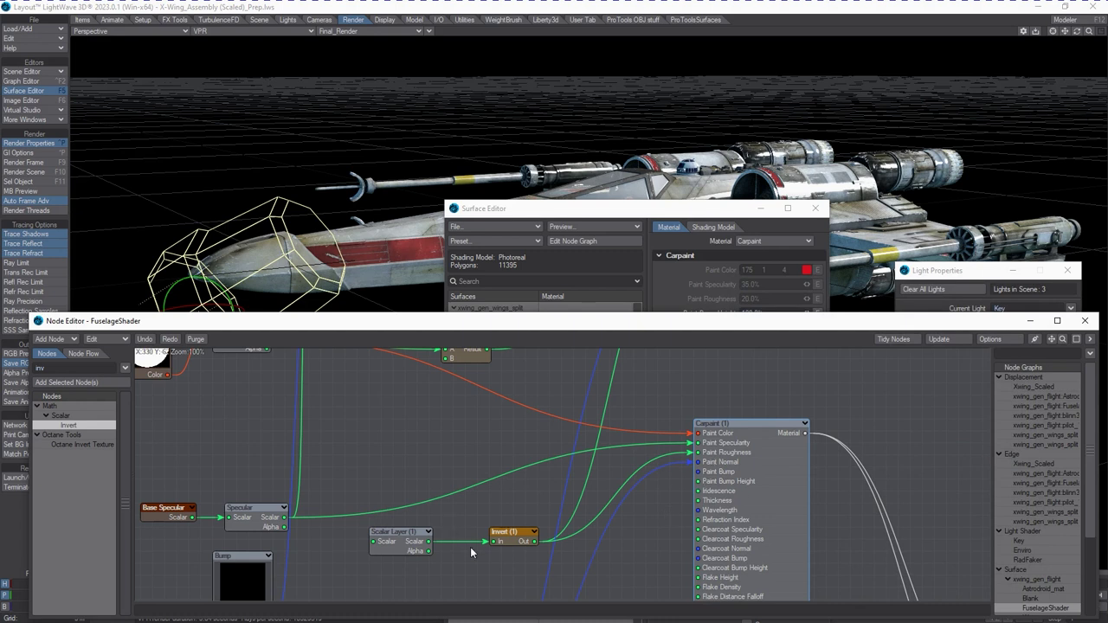
pyautogui.moveTo(519, 535); pyautogui.dragTo(489, 531)
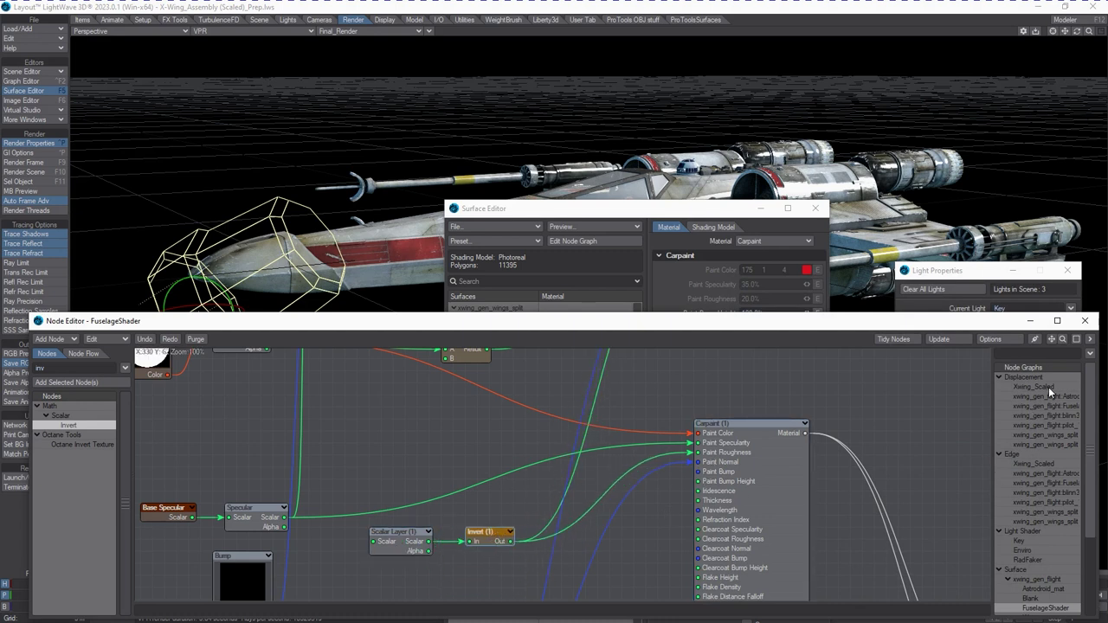
pyautogui.moveTo(1054, 339); pyautogui.dragTo(1054, 344)
pyautogui.moveTo(396, 554); pyautogui.dragTo(516, 420)
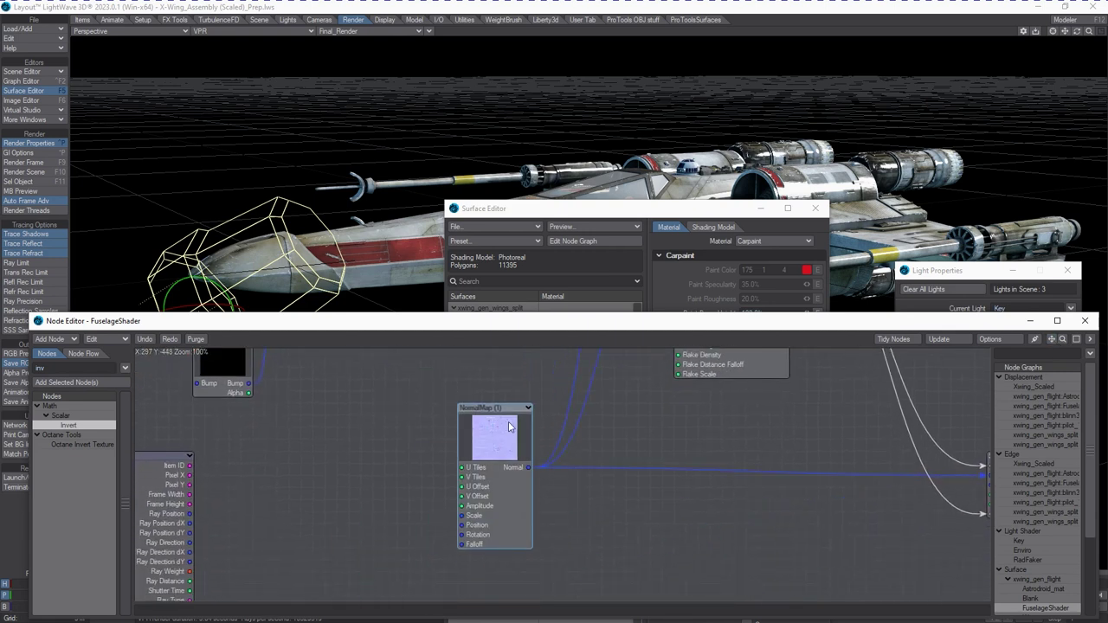
pyautogui.moveTo(1052, 339); pyautogui.dragTo(1056, 342)
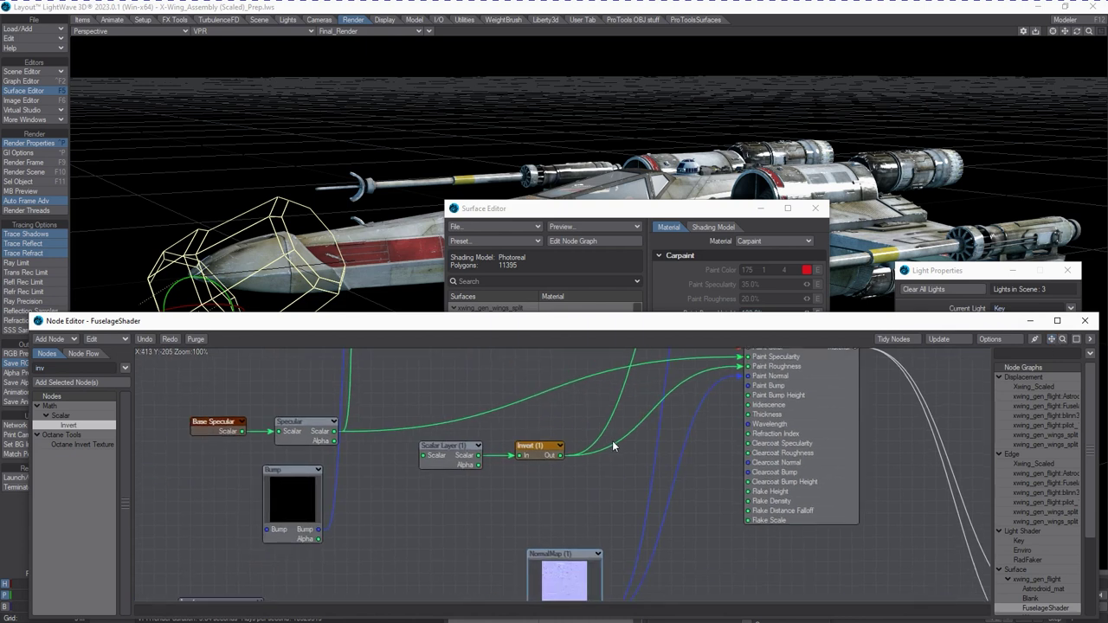
pyautogui.moveTo(796, 372); pyautogui.dragTo(808, 409)
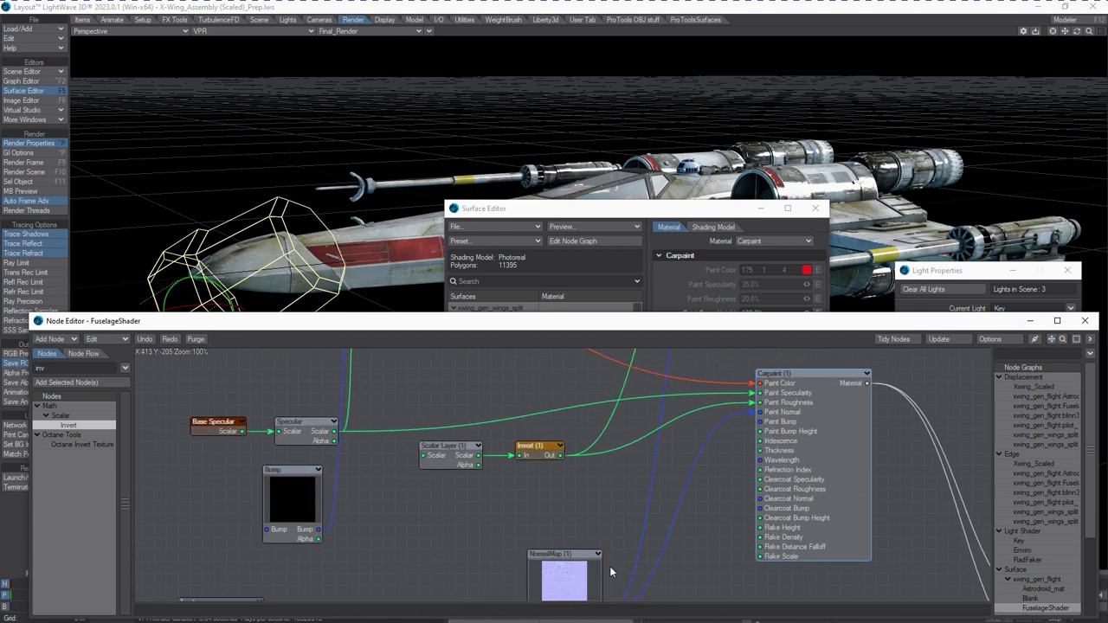
pyautogui.moveTo(614, 567); pyautogui.dragTo(545, 551)
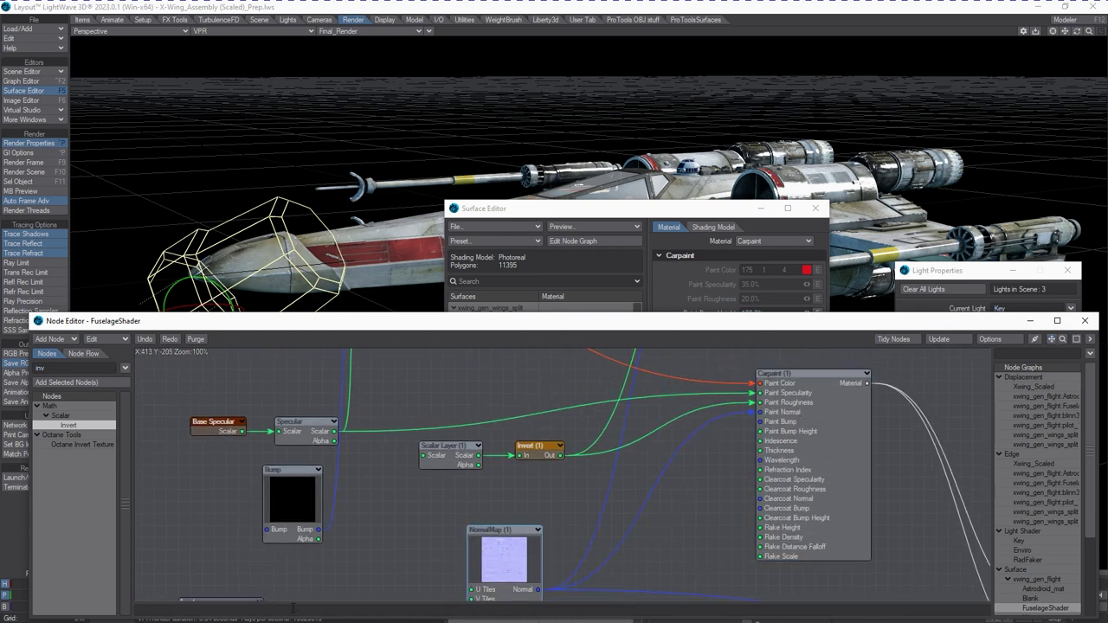
pyautogui.moveTo(310, 502); pyautogui.dragTo(284, 489)
pyautogui.moveTo(314, 439); pyautogui.dragTo(351, 403)
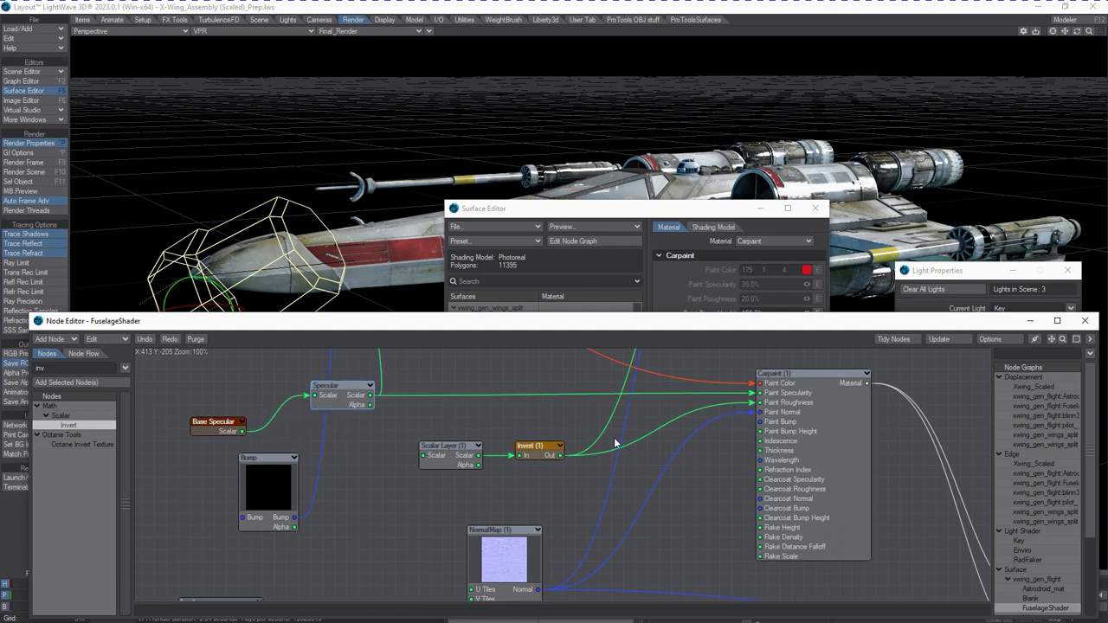
# Minimize the node graph, open the Carpaint material's Clearcoat Specularity value for editing, and move the Surface Editor off the fuselage.
pyautogui.click(1030, 320)
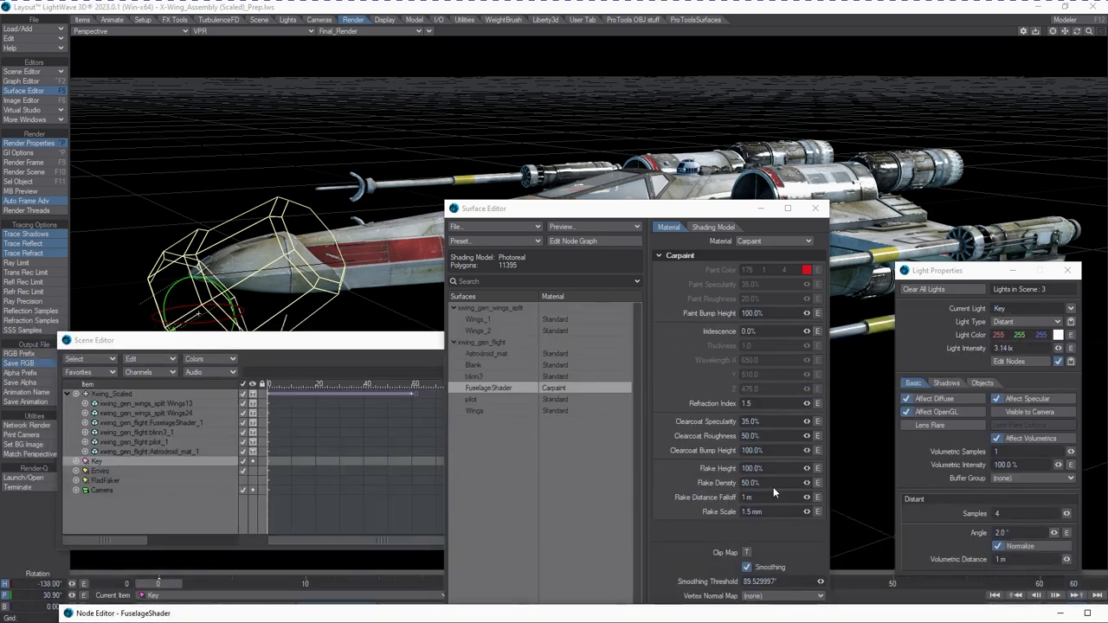
pyautogui.click(766, 421)
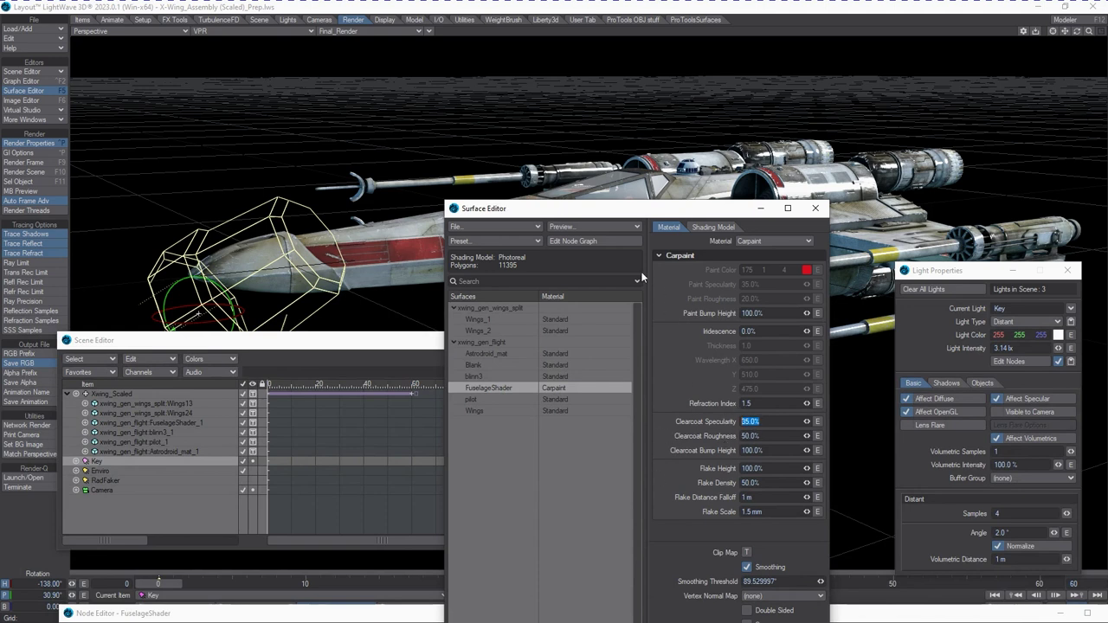
pyautogui.moveTo(627, 209); pyautogui.dragTo(867, 159)
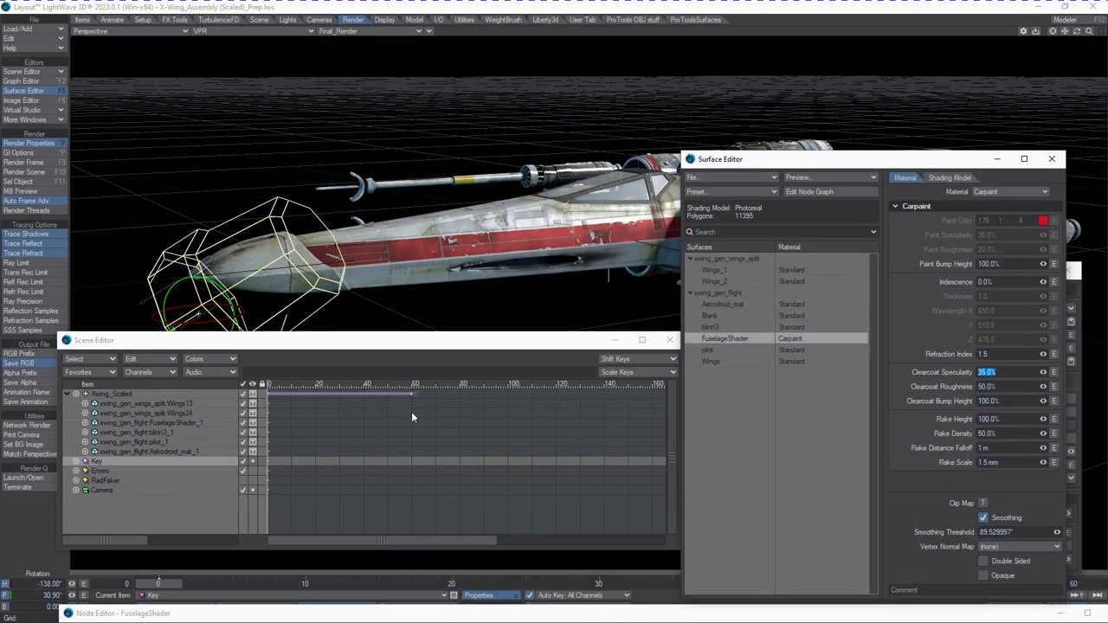
# Move the Scene Editor off the viewport so the area beneath the X-Wing is clear.
pyautogui.moveTo(498, 343); pyautogui.dragTo(308, 607)
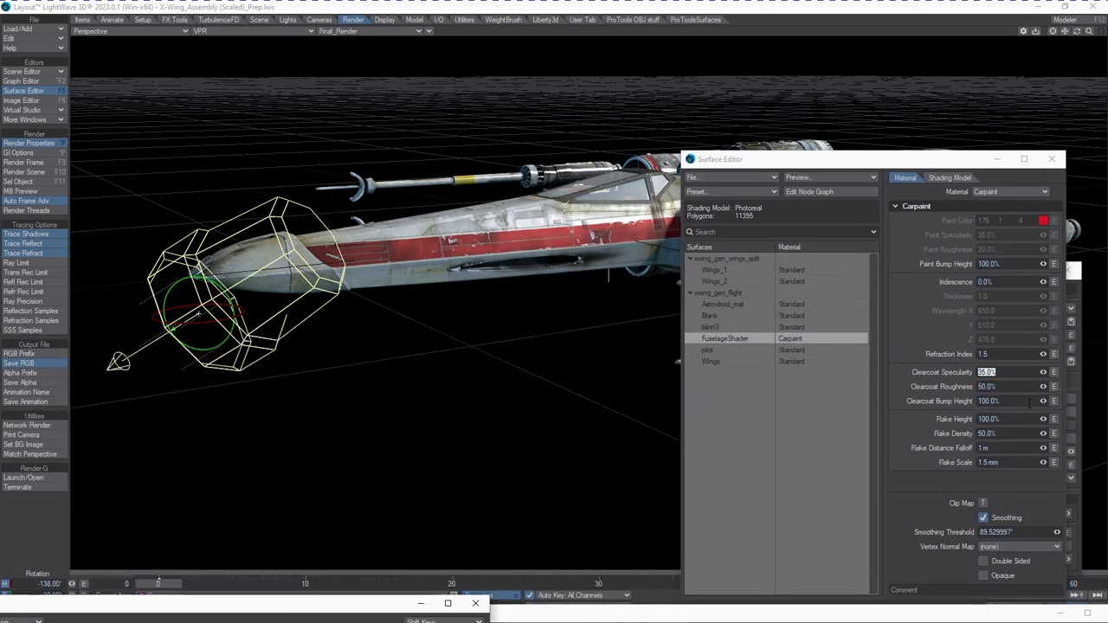
pyautogui.press('5')
pyautogui.press('Return')
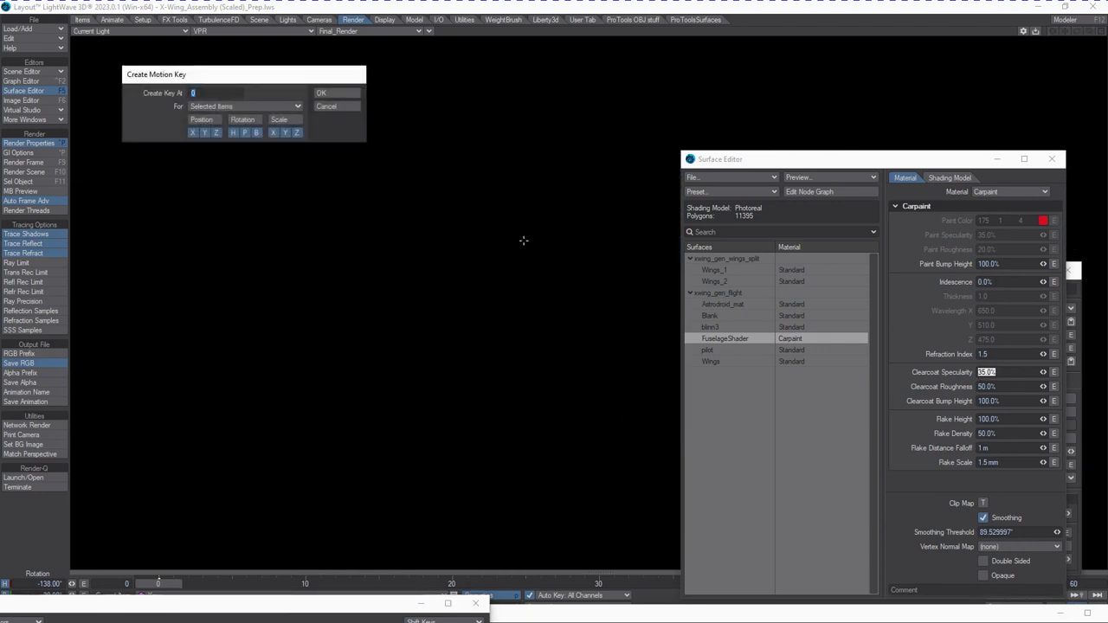
pyautogui.click(322, 94)
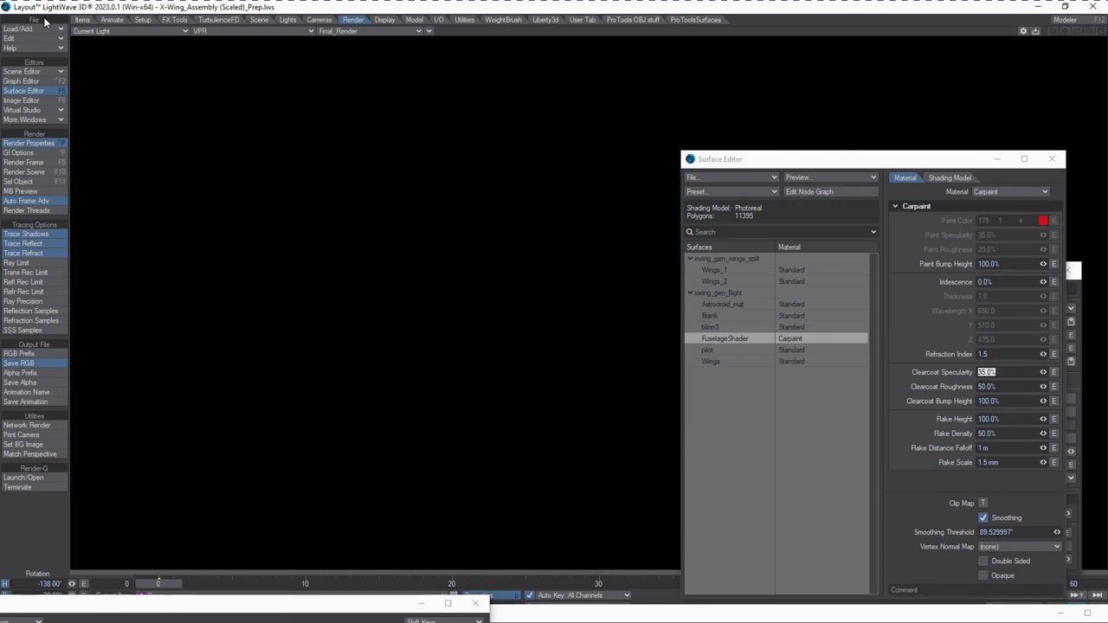
pyautogui.click(87, 31)
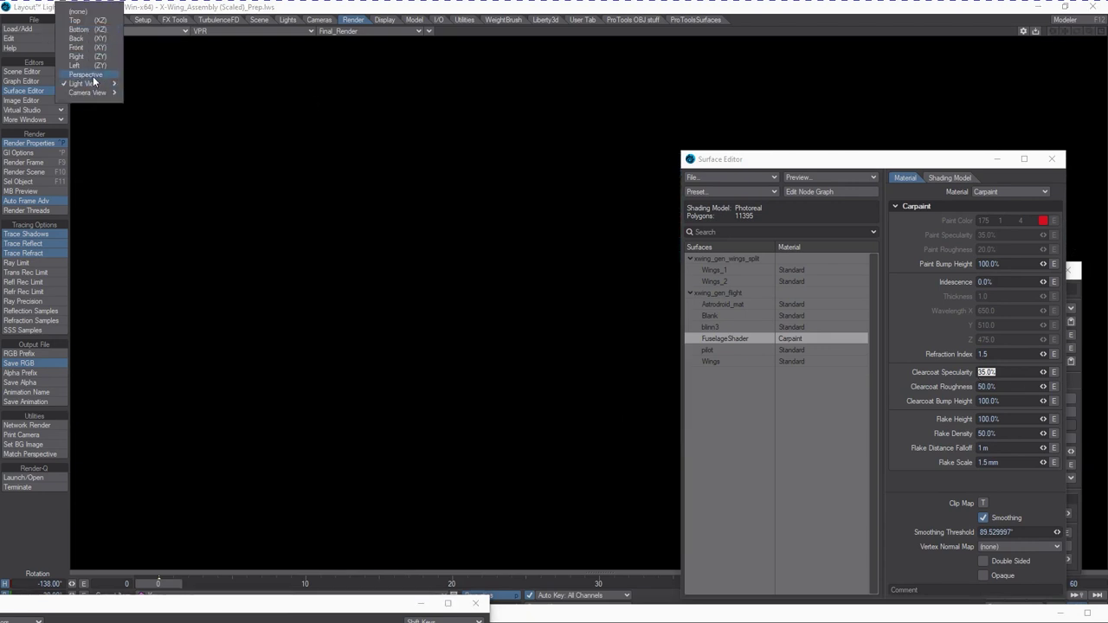
pyautogui.click(91, 75)
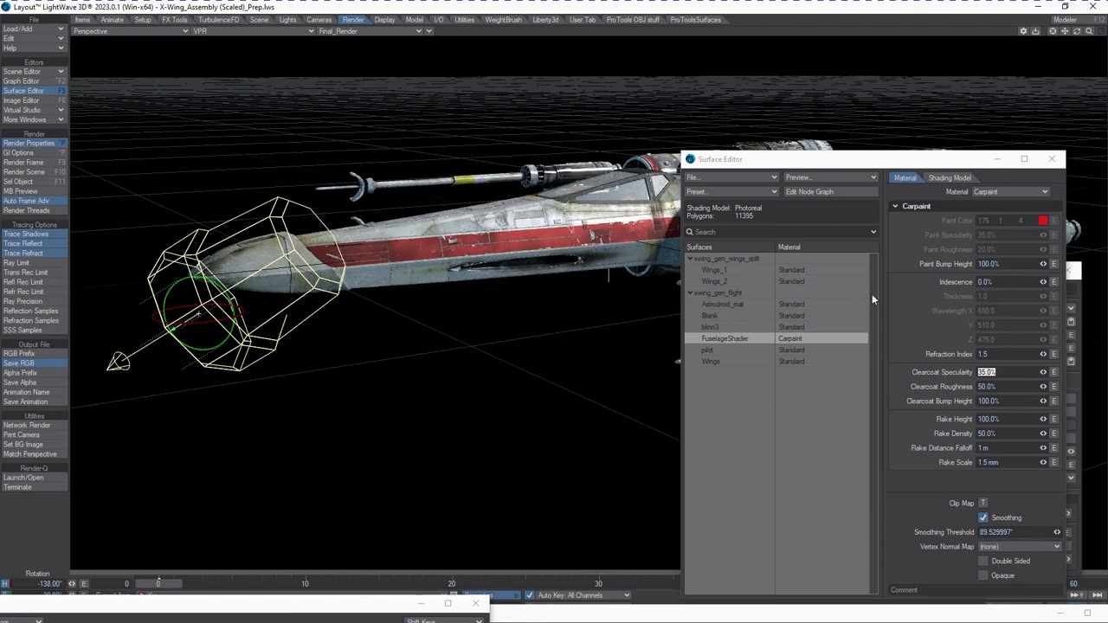
# Set the Carpaint material's Clearcoat Specularity to 50%, Clearcoat Roughness to 35% and Clearcoat Bump Height to 0%.
pyautogui.click(1007, 373)
pyautogui.doubleClick(1007, 374)
pyautogui.write('50')
pyautogui.press('Tab')
pyautogui.write('35')
pyautogui.press('Tab')
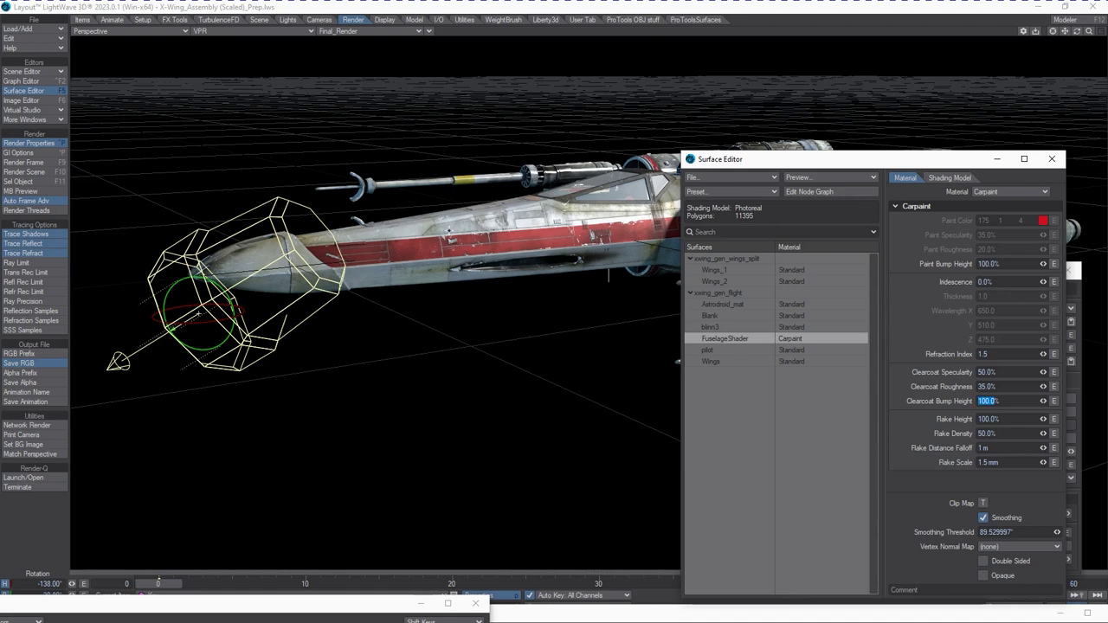
pyautogui.write('0')
pyautogui.press('Return')
# Rotate the Key light to heading -115.80° and pitch 36.00°, repositioning the view and editors so the whole X-Wing can be seen.
pyautogui.moveTo(407, 332); pyautogui.dragTo(474, 329)
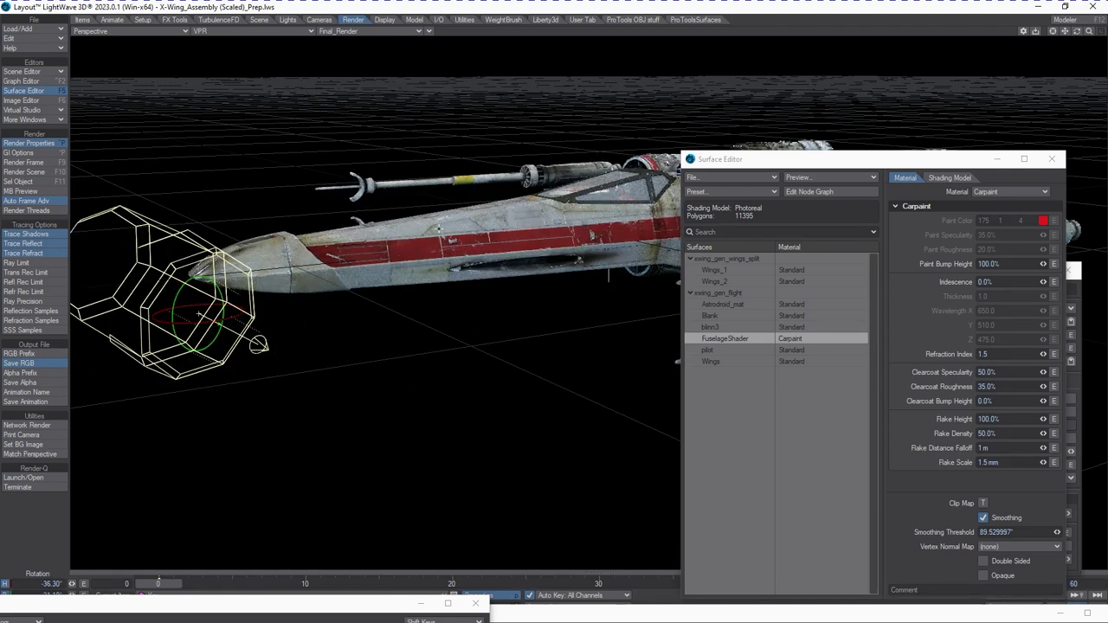
pyautogui.moveTo(389, 324); pyautogui.dragTo(395, 348)
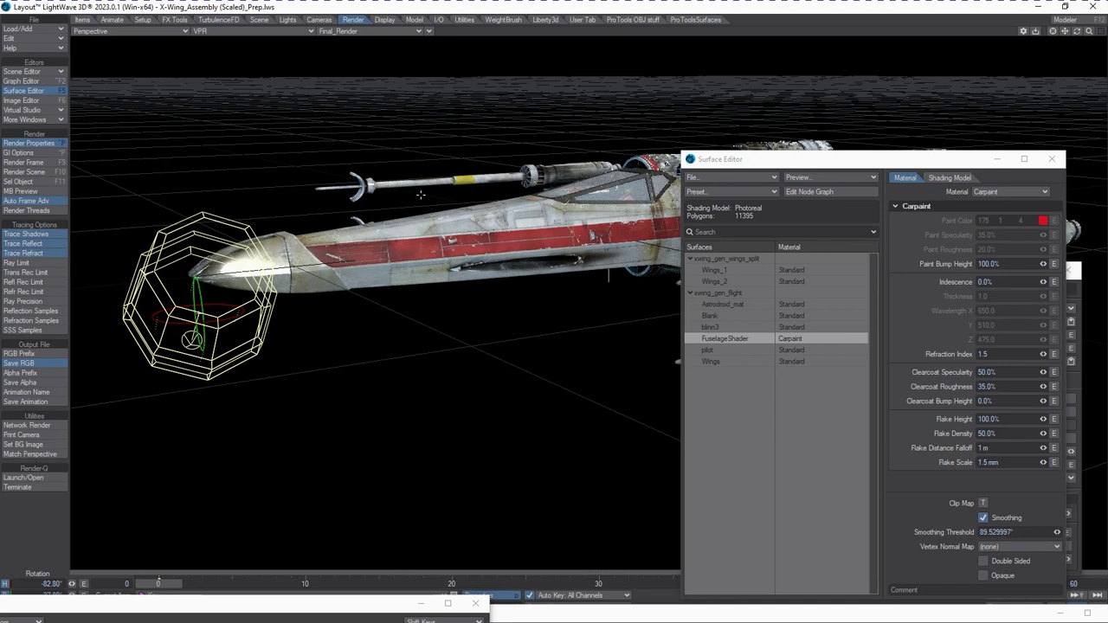
pyautogui.moveTo(789, 160); pyautogui.dragTo(798, 341)
pyautogui.moveTo(393, 352); pyautogui.dragTo(645, 141)
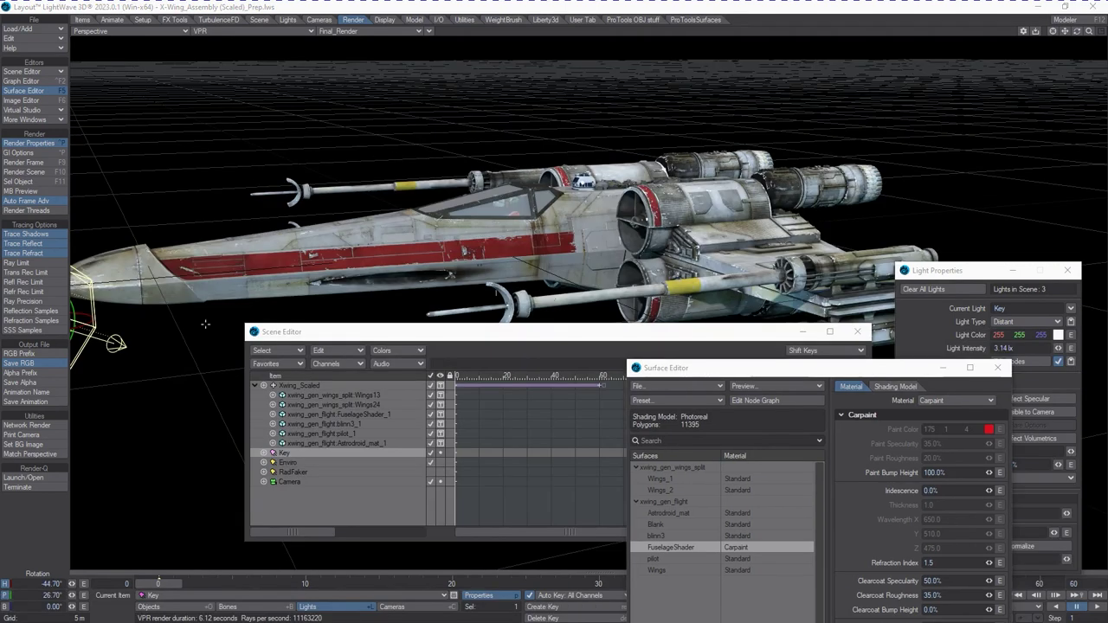
pyautogui.moveTo(120, 348); pyautogui.dragTo(197, 352)
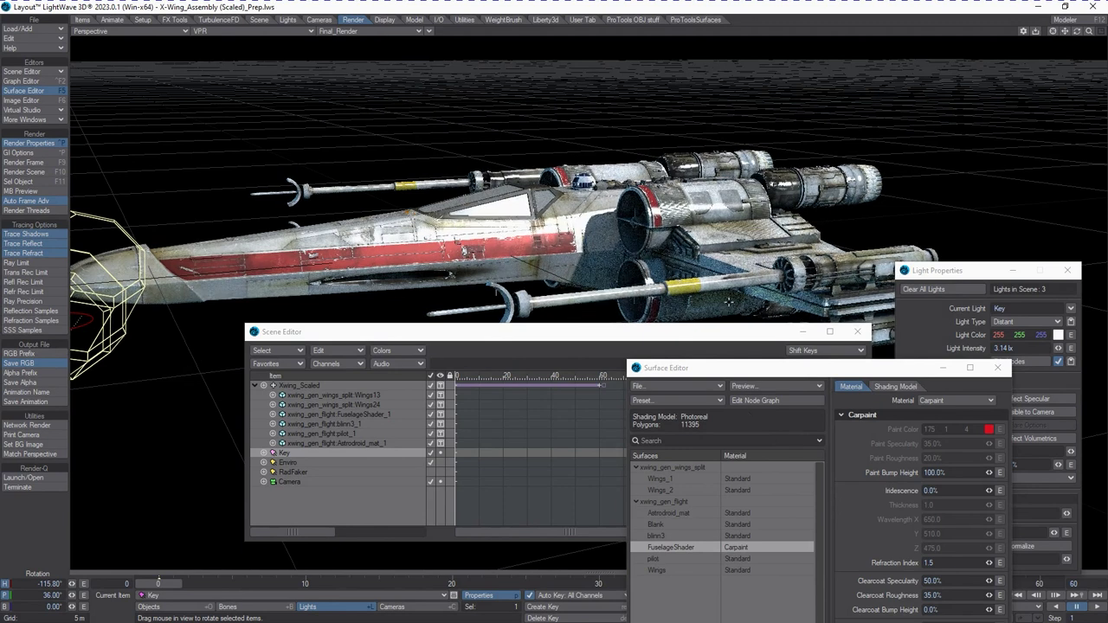
# Try to copy the FuselageShader surface and paste it onto the Wings_1 surface.
pyautogui.rightClick(686, 547)
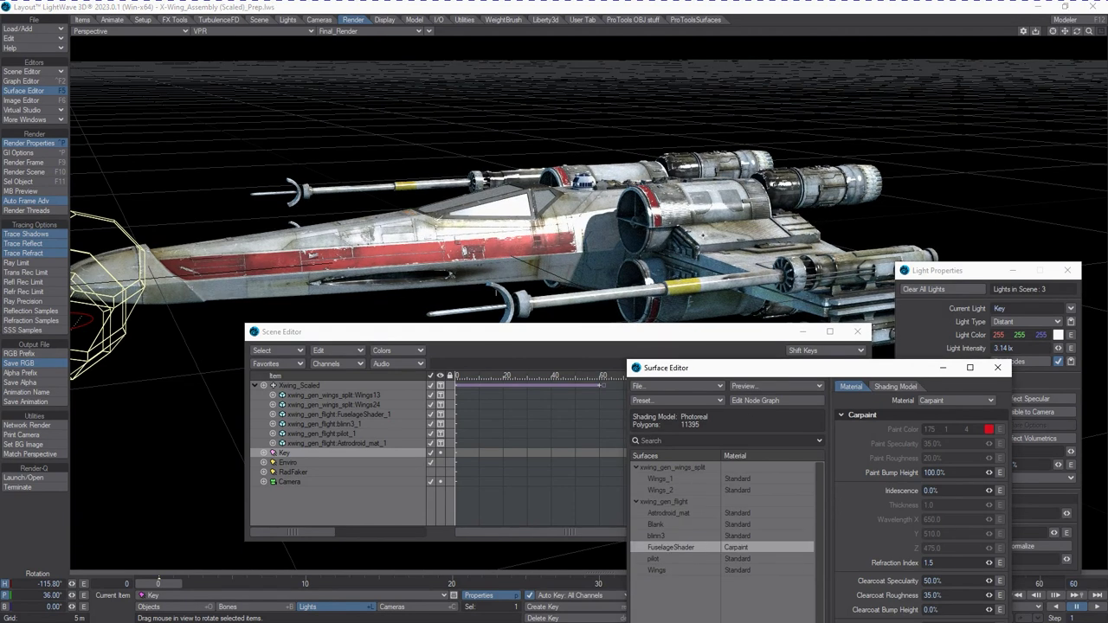
pyautogui.click(660, 477)
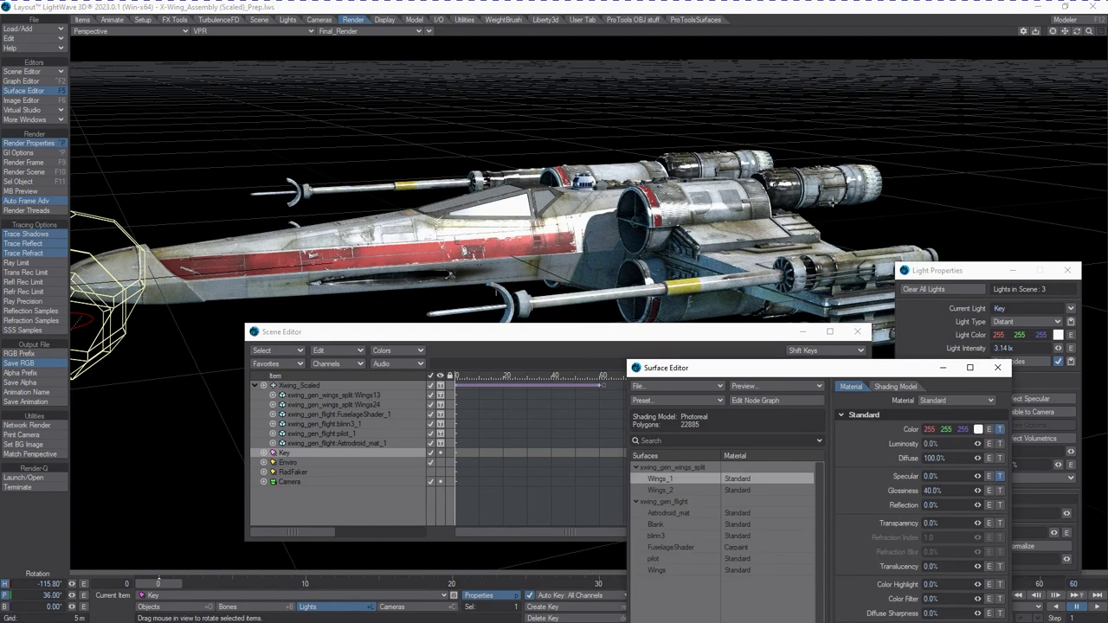
pyautogui.rightClick(685, 473)
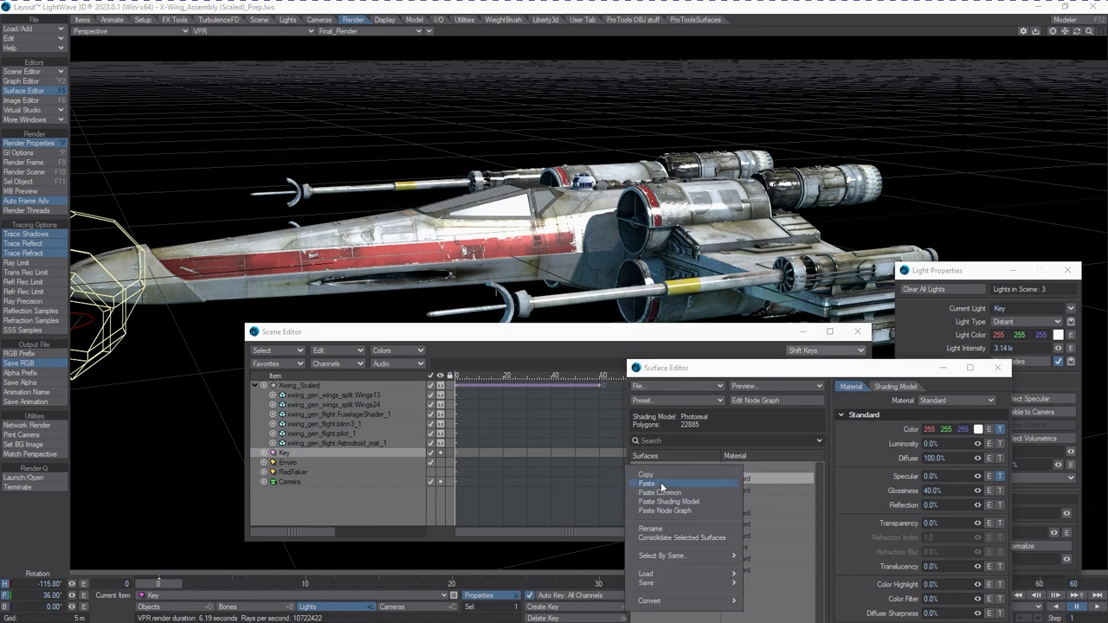
pyautogui.click(660, 484)
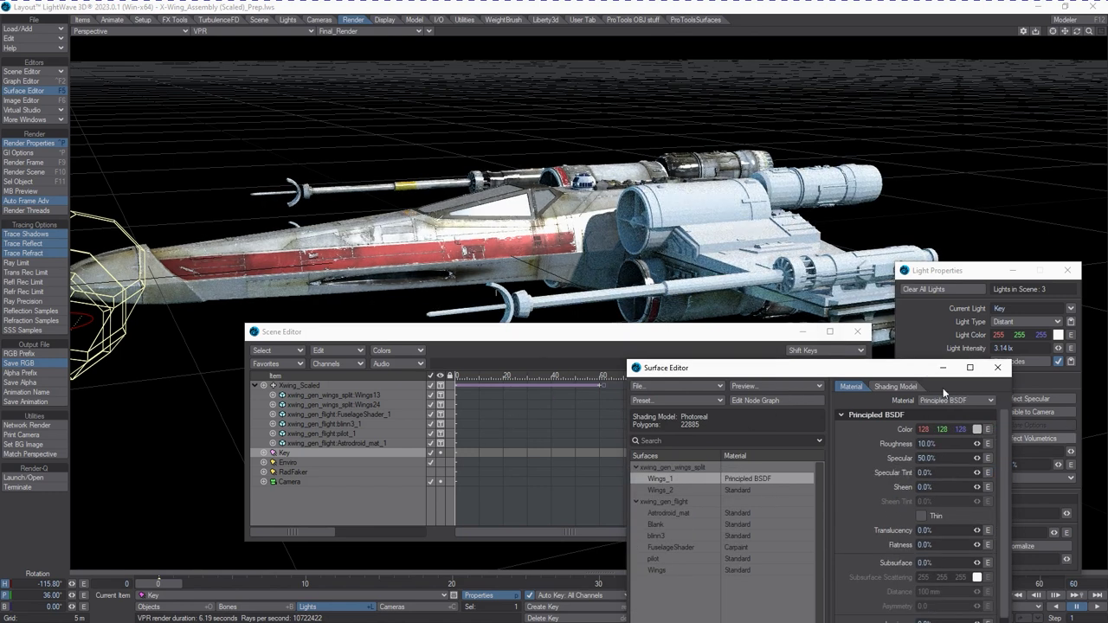
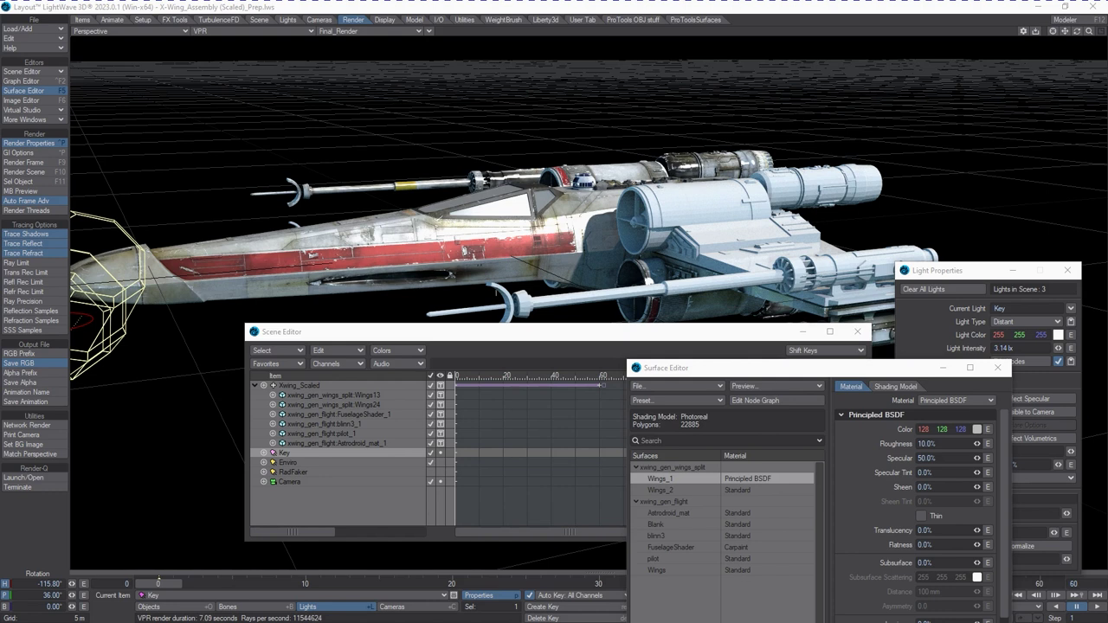
# Open the Wings_1 node graph and arrange the Node Editor and Surface Editor so both can be used beside the X-Wing view.
pyautogui.click(775, 400)
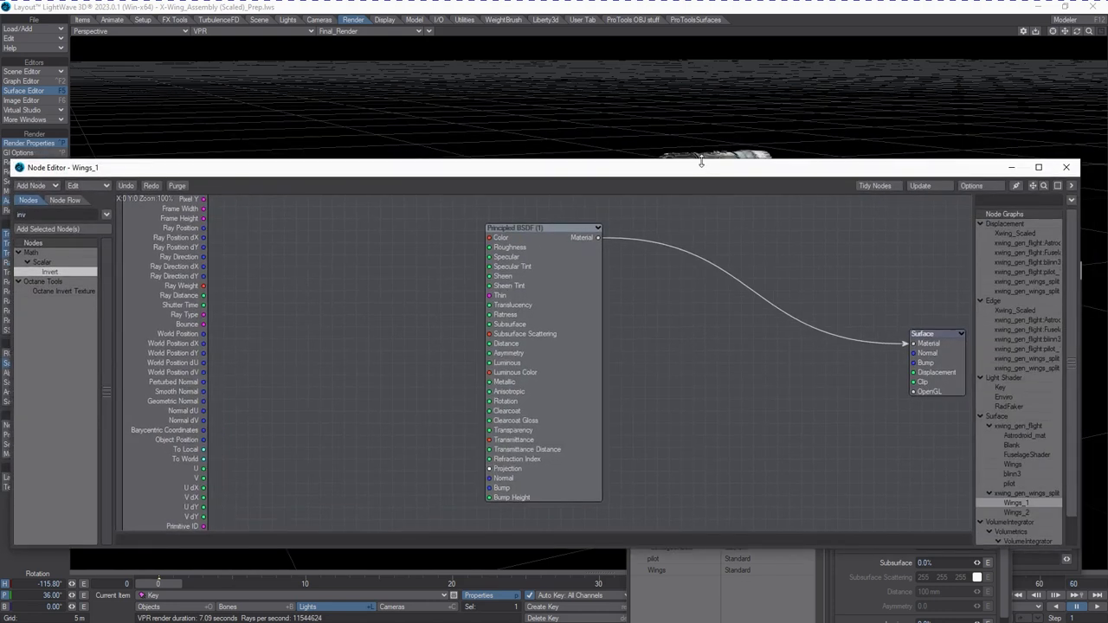
pyautogui.moveTo(537, 320); pyautogui.dragTo(637, 340)
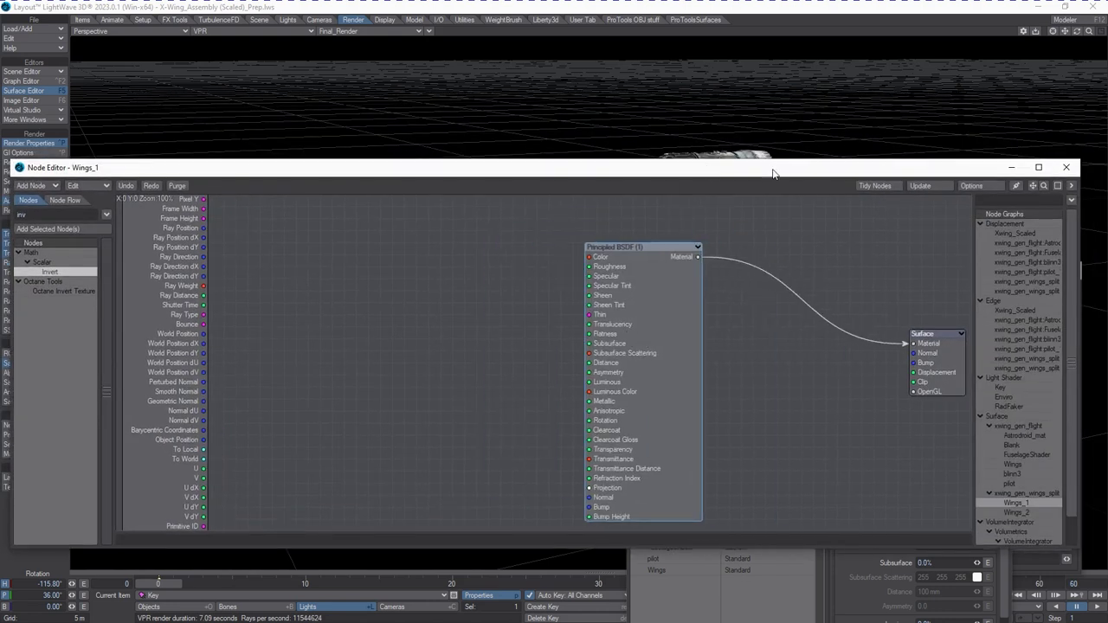
pyautogui.moveTo(671, 171); pyautogui.dragTo(709, 228)
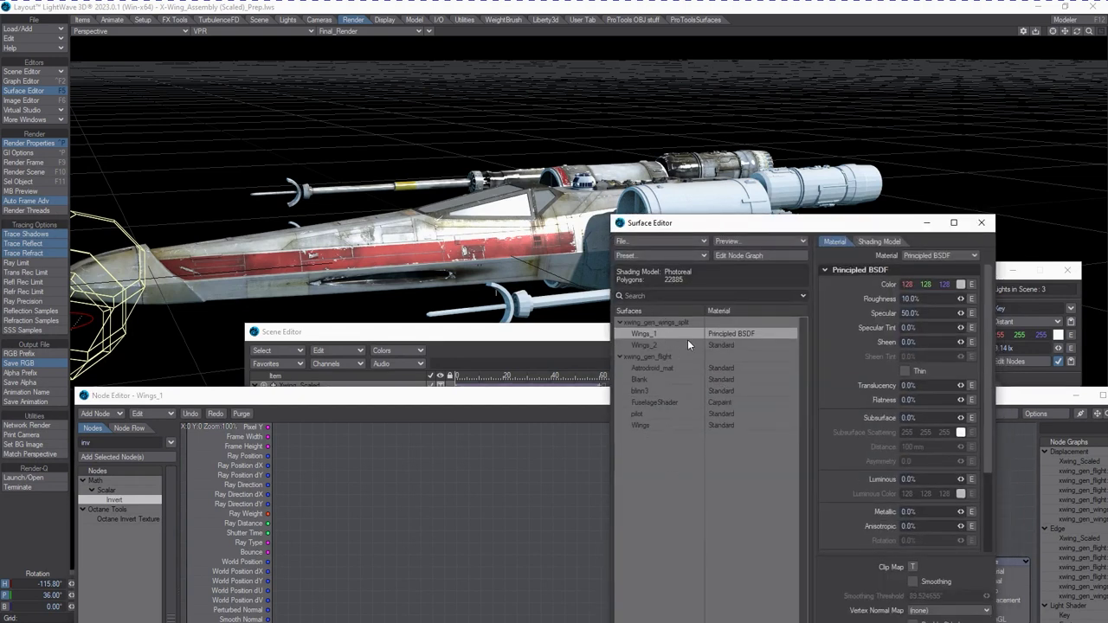
# Load the saved surface FuselageShader_2023CarPaintVersion.srf onto the Wings_1 surface.
pyautogui.click(680, 258)
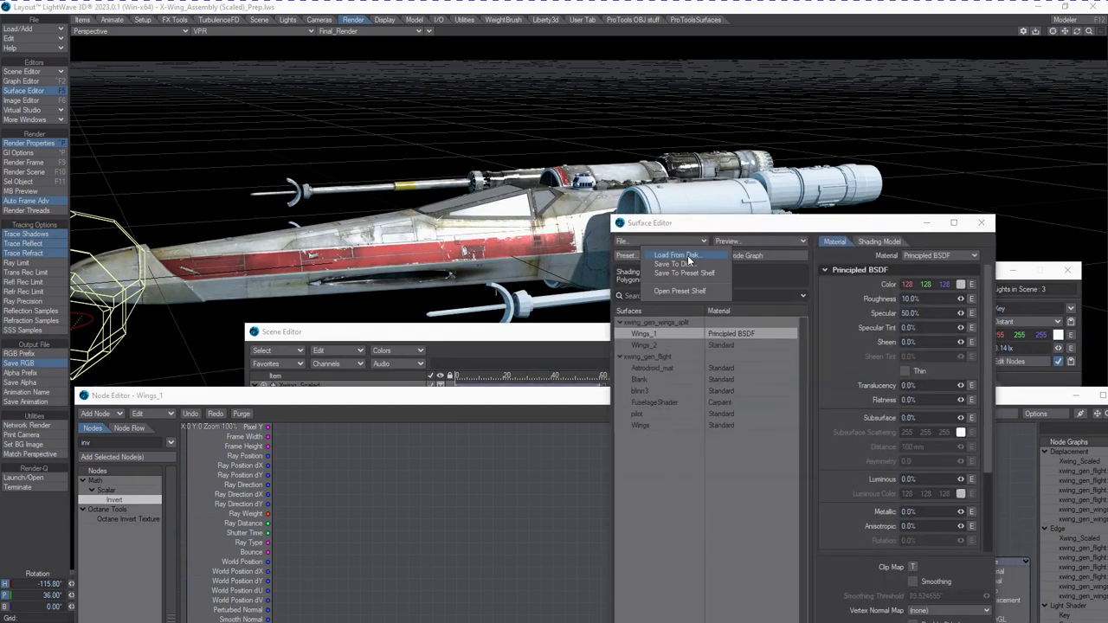
pyautogui.rightClick(668, 334)
pyautogui.moveTo(655, 433)
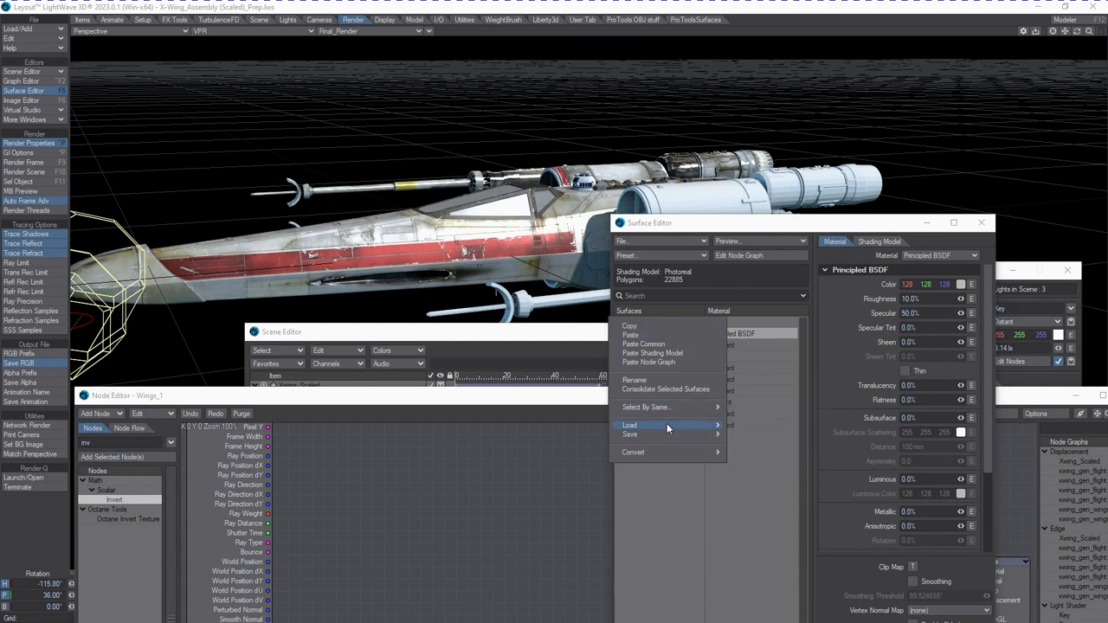
pyautogui.click(749, 423)
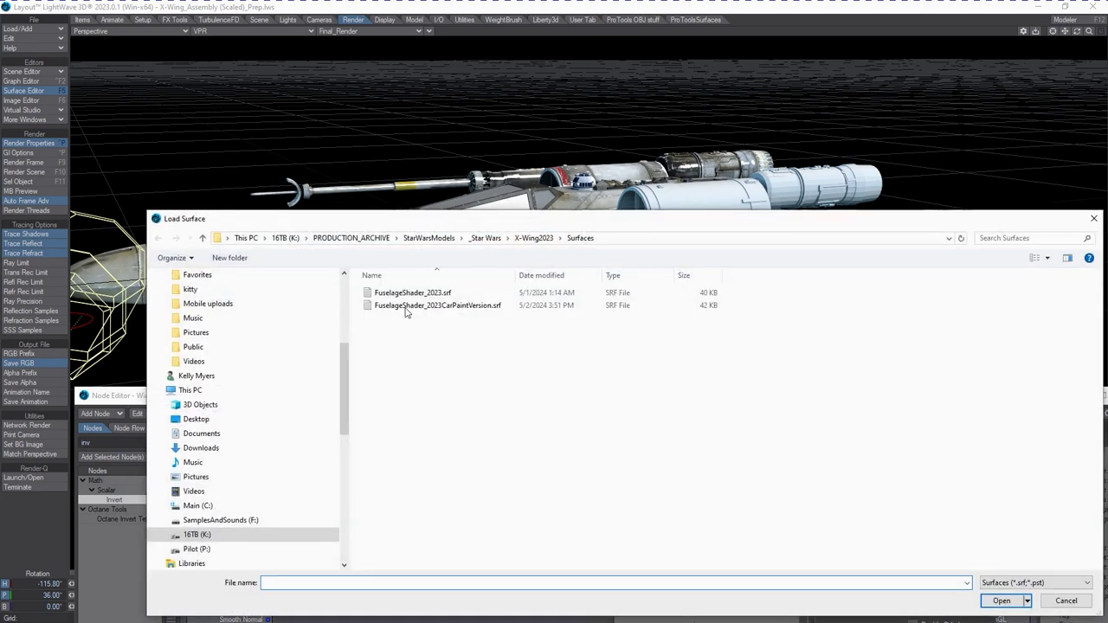
pyautogui.click(474, 307)
pyautogui.click(1001, 601)
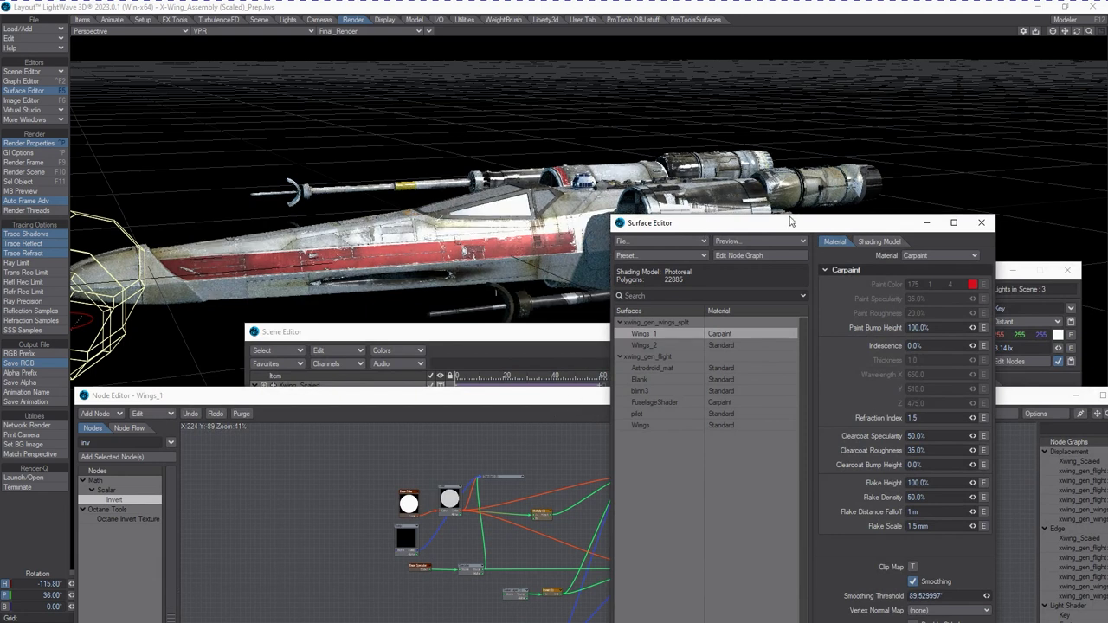
# Move the Surface Editor aside and set the Wings_1 color layer's image to X-Wing_Gen_Wings_C_01.png.
pyautogui.moveTo(704, 223); pyautogui.dragTo(1055, 194)
pyautogui.doubleClick(450, 500)
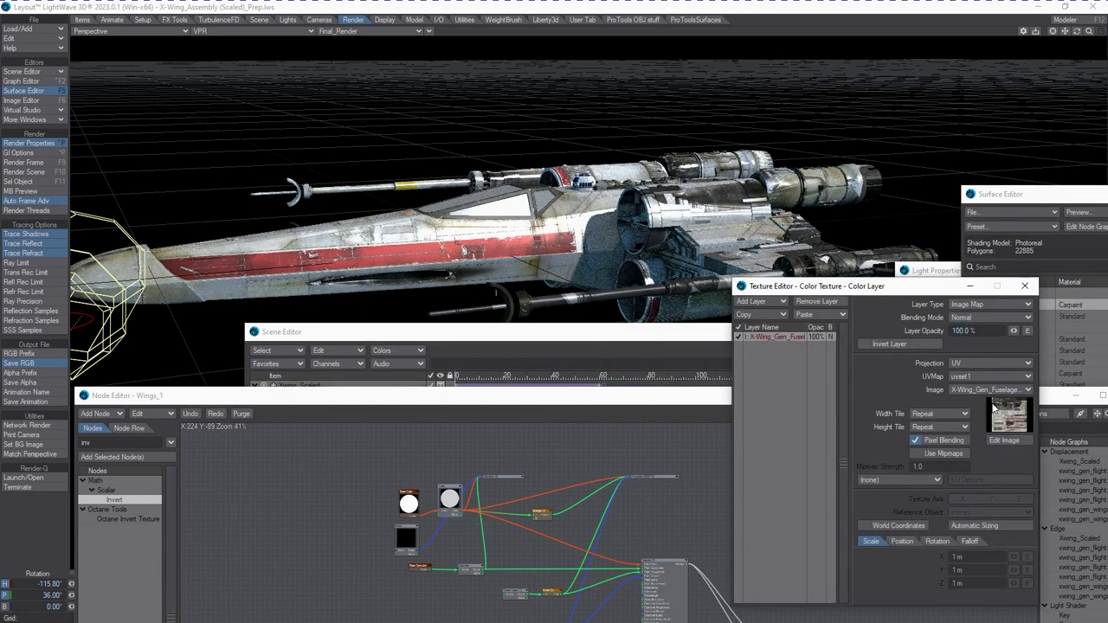
pyautogui.click(977, 392)
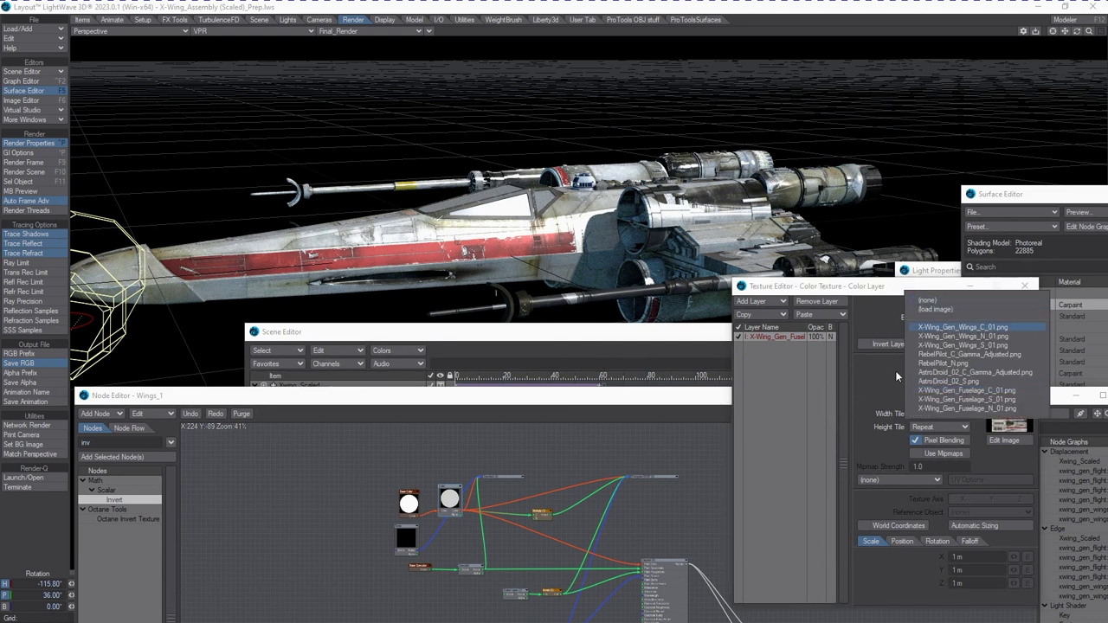
pyautogui.click(1009, 329)
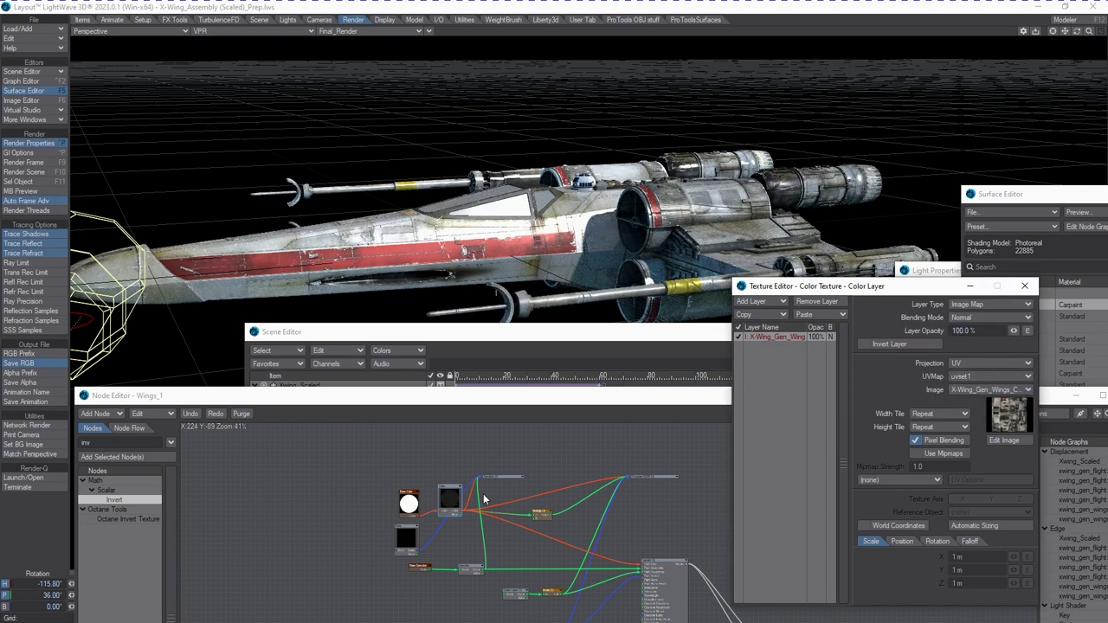
# Set the image of both Wings_1 scalar layers, including the inverted one, to X-Wing_Gen_Wings_S_01.png.
pyautogui.doubleClick(475, 568)
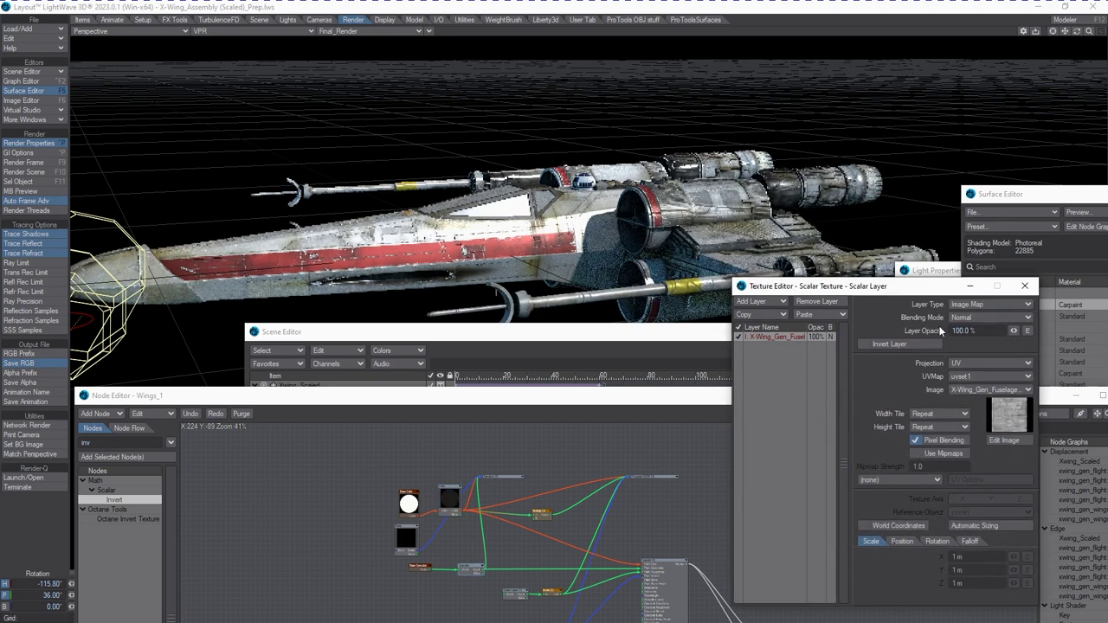
pyautogui.click(994, 389)
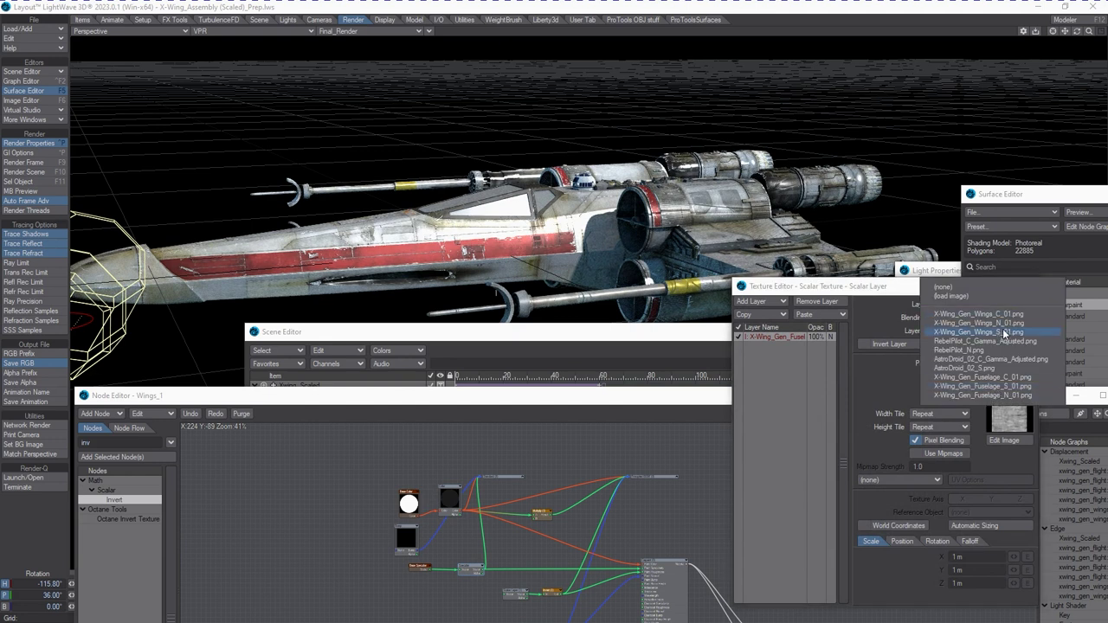
pyautogui.click(978, 332)
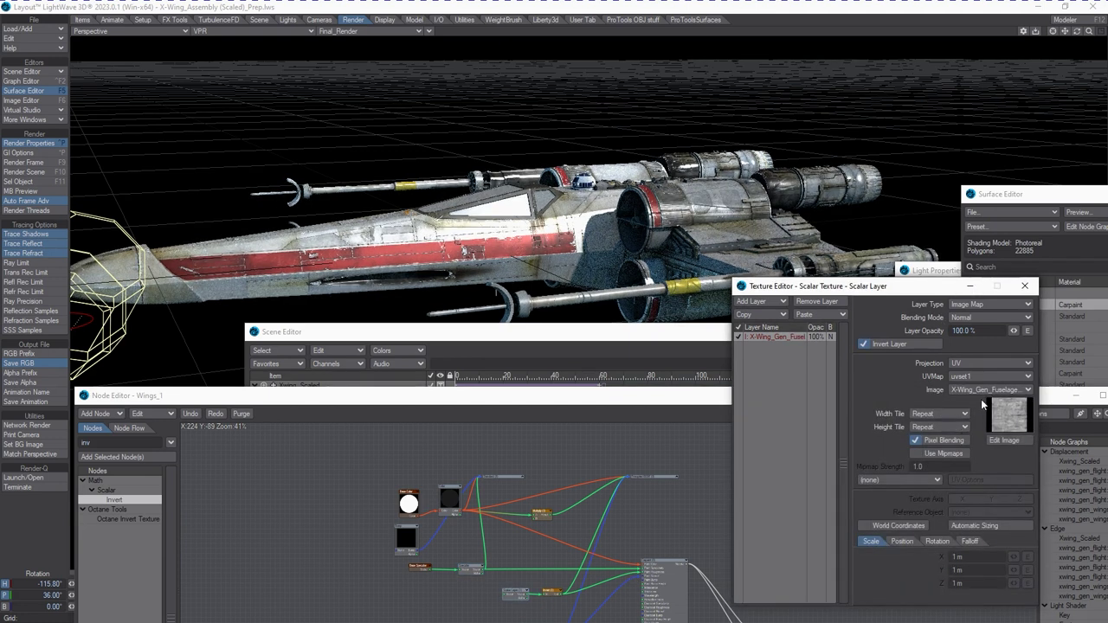
pyautogui.click(991, 389)
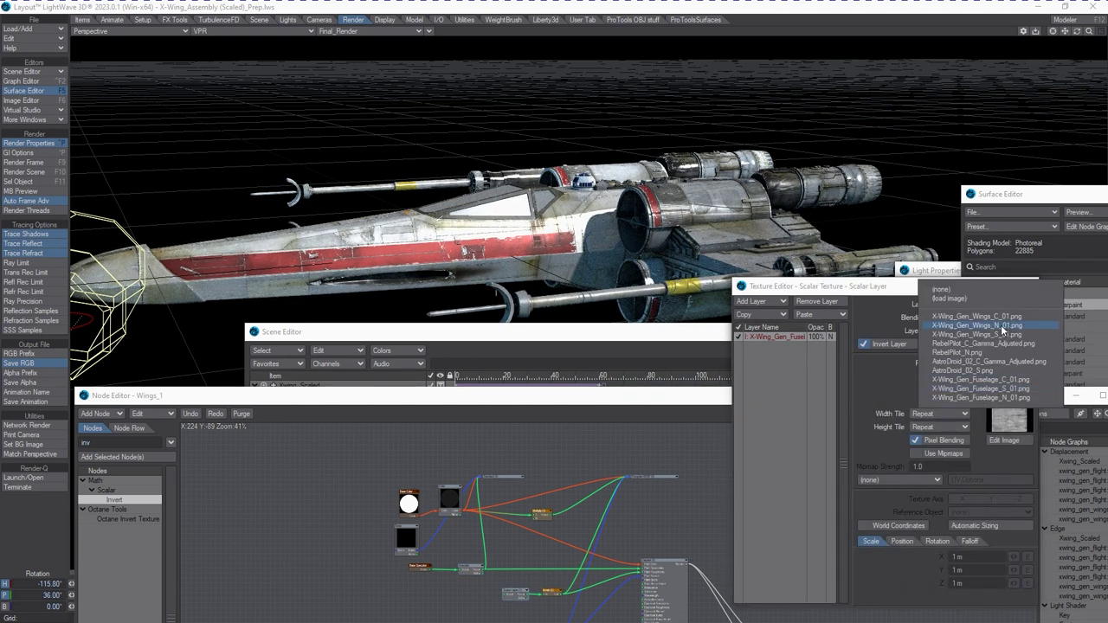
pyautogui.click(999, 334)
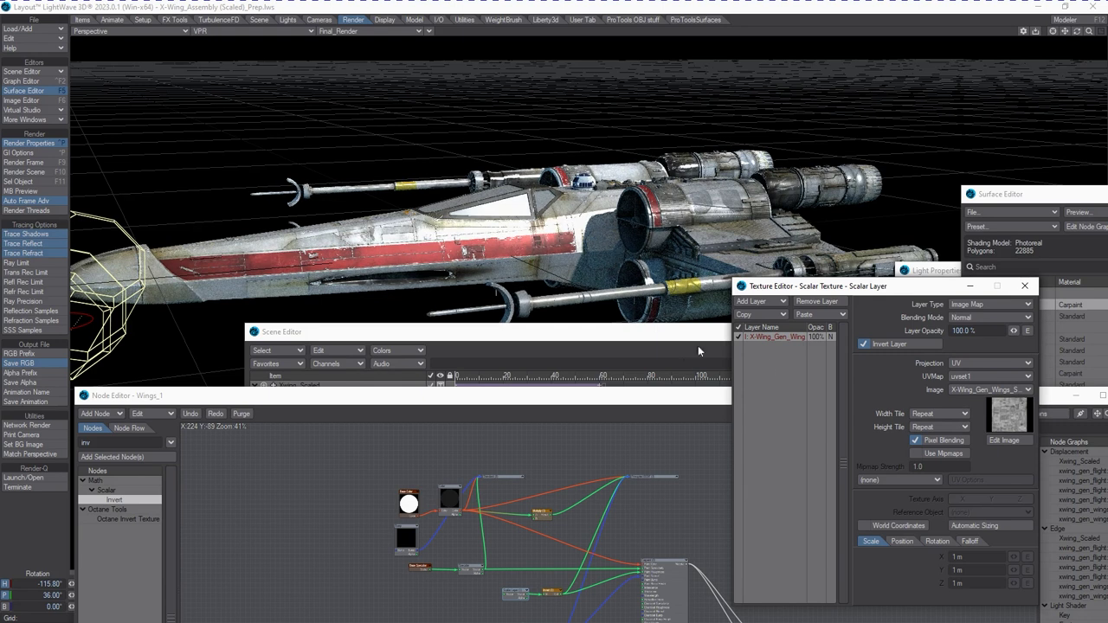
# Set the Wings_1 NormalMap node's image to X-Wing_Gen_Wings_N_01.png.
pyautogui.moveTo(670, 397); pyautogui.dragTo(651, 295)
pyautogui.doubleClick(528, 541)
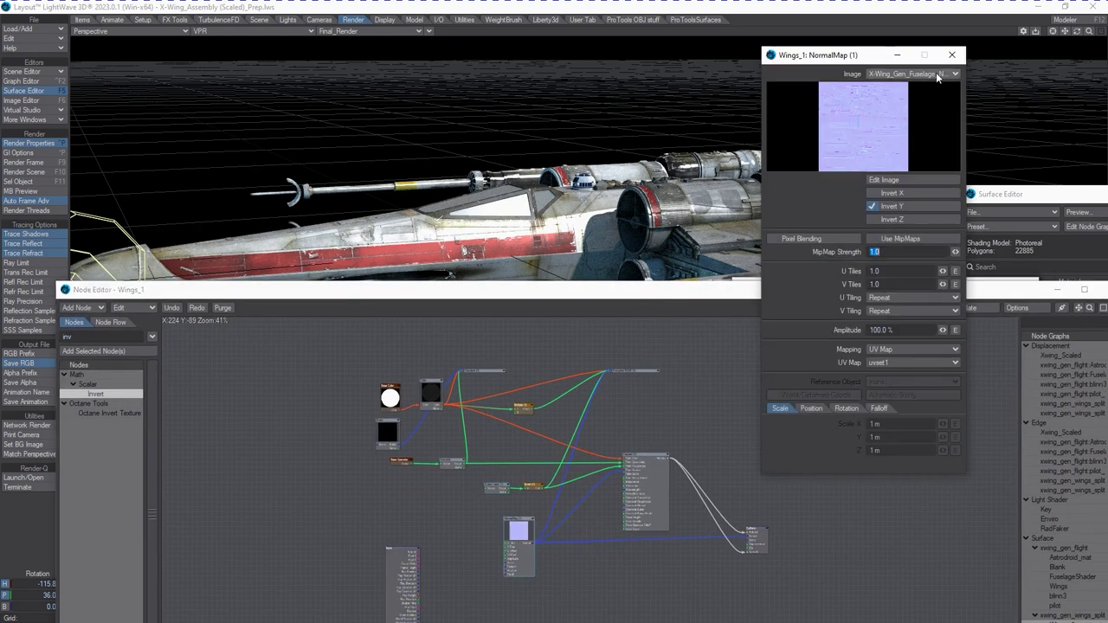
pyautogui.click(937, 75)
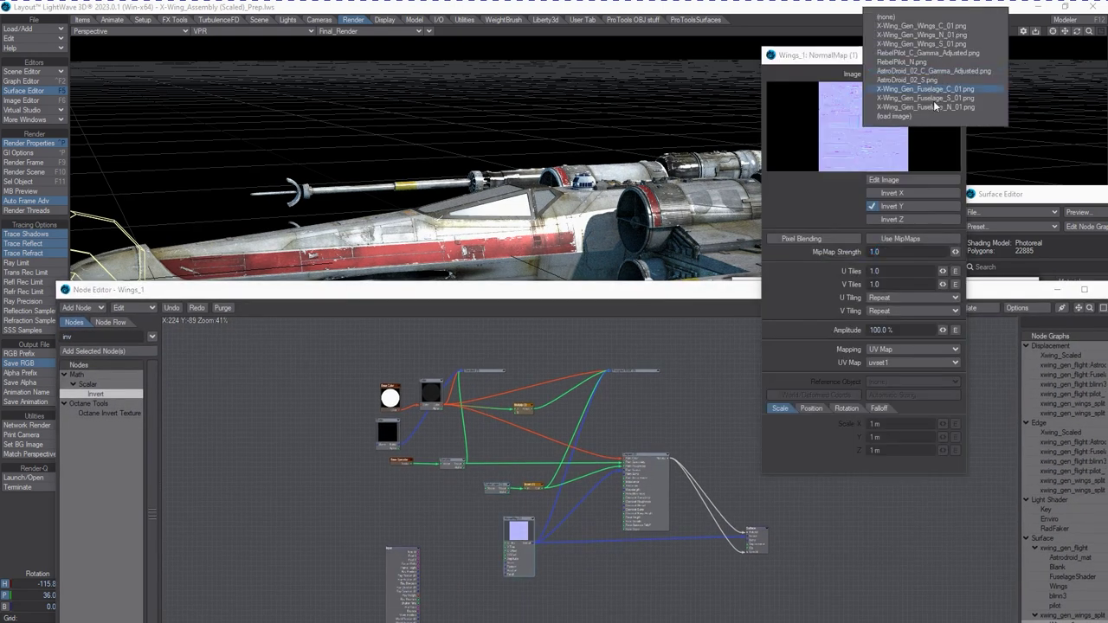
pyautogui.click(991, 38)
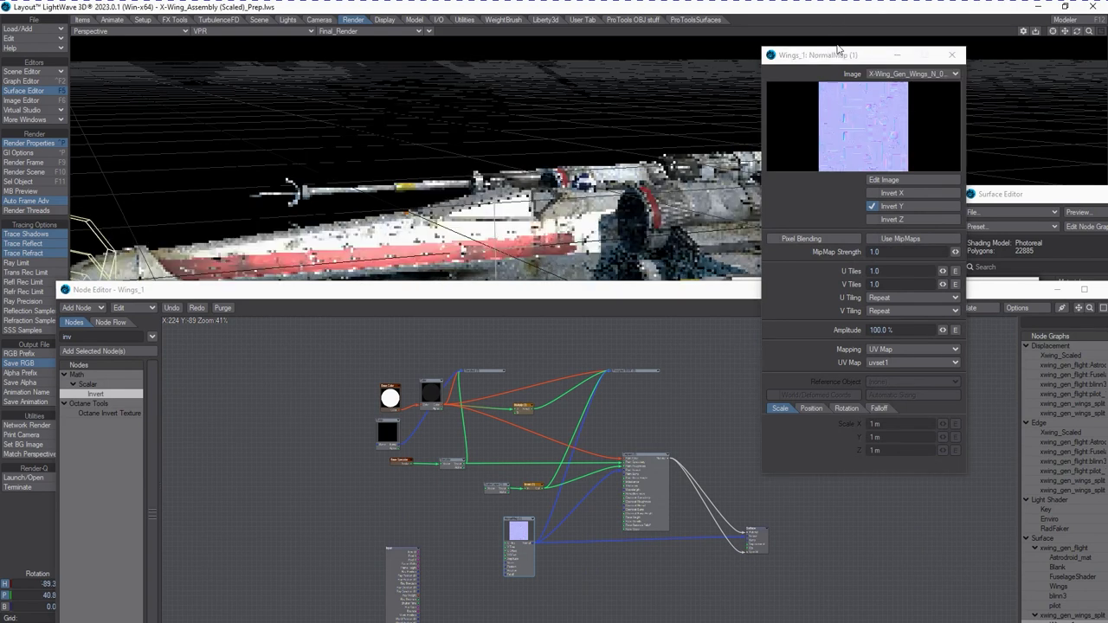
# Move the NormalMap and Node Editor windows clear of the X-Wing and rotate the Key light to heading -134.60° and pitch 19.60°.
pyautogui.moveTo(822, 58); pyautogui.dragTo(1107, 337)
pyautogui.click(512, 339)
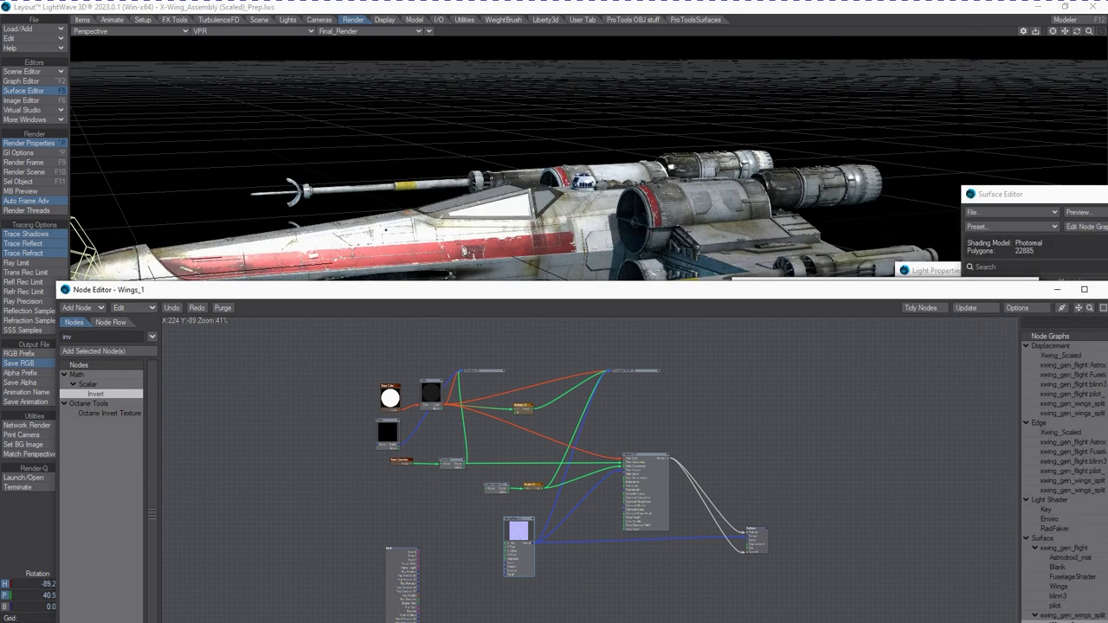
pyautogui.moveTo(381, 292); pyautogui.dragTo(410, 435)
pyautogui.moveTo(156, 115)
pyautogui.mouseDown()
pyautogui.moveTo(146, 113)
pyautogui.moveTo(155, 115)
pyautogui.mouseUp()
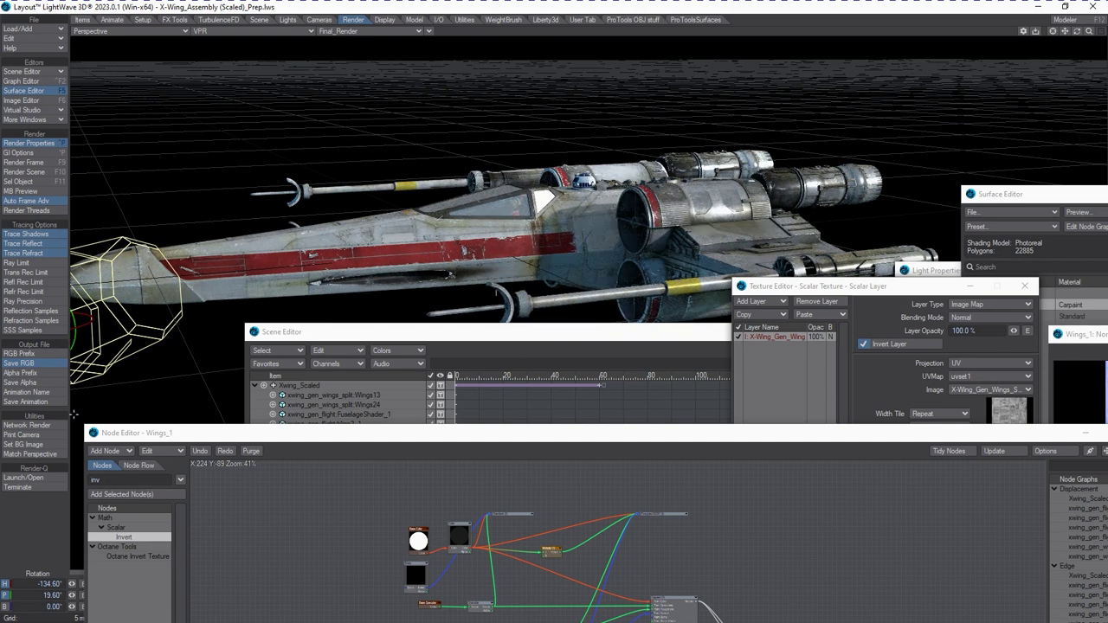
# Rotate the Key light to heading -52.60° and pitch 27.00° and move the Scene Editor below the X-Wing.
pyautogui.moveTo(191, 348); pyautogui.dragTo(181, 336)
pyautogui.moveTo(723, 335); pyautogui.dragTo(731, 512)
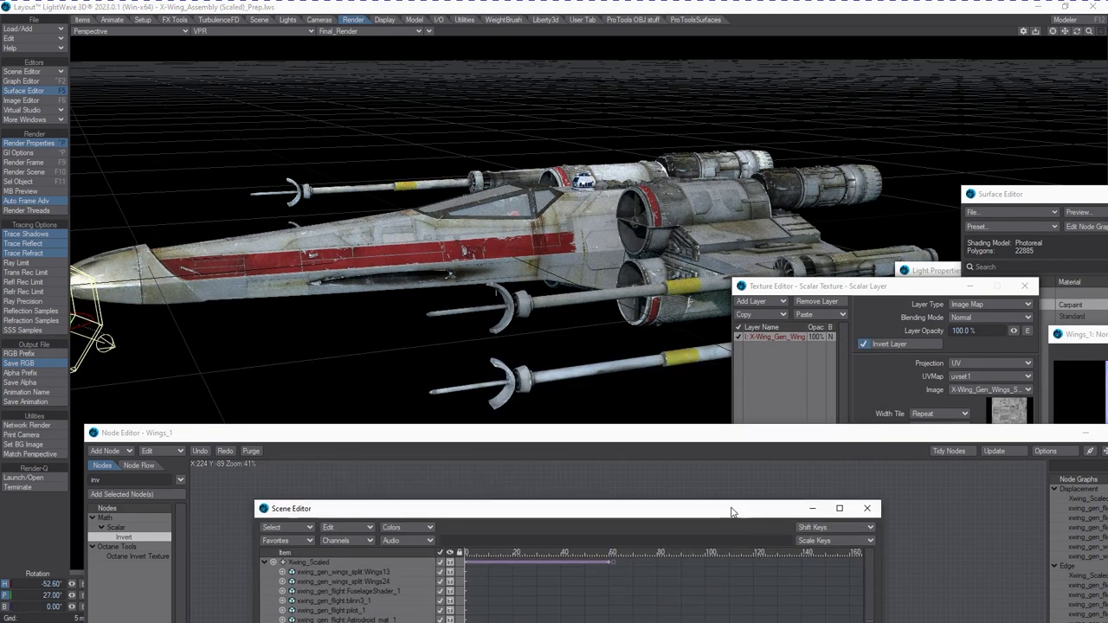
# Turn off Invert Layer on the Wings_1 scalar layer and close the Texture Editor, NormalMap and Scene Editor windows.
pyautogui.click(863, 344)
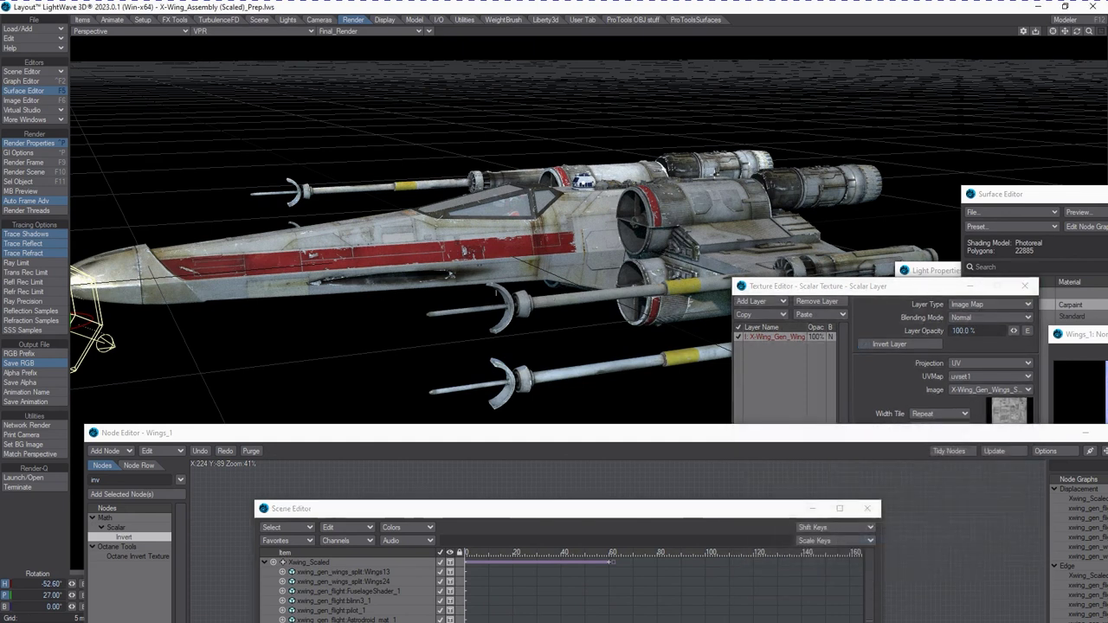
pyautogui.click(1027, 287)
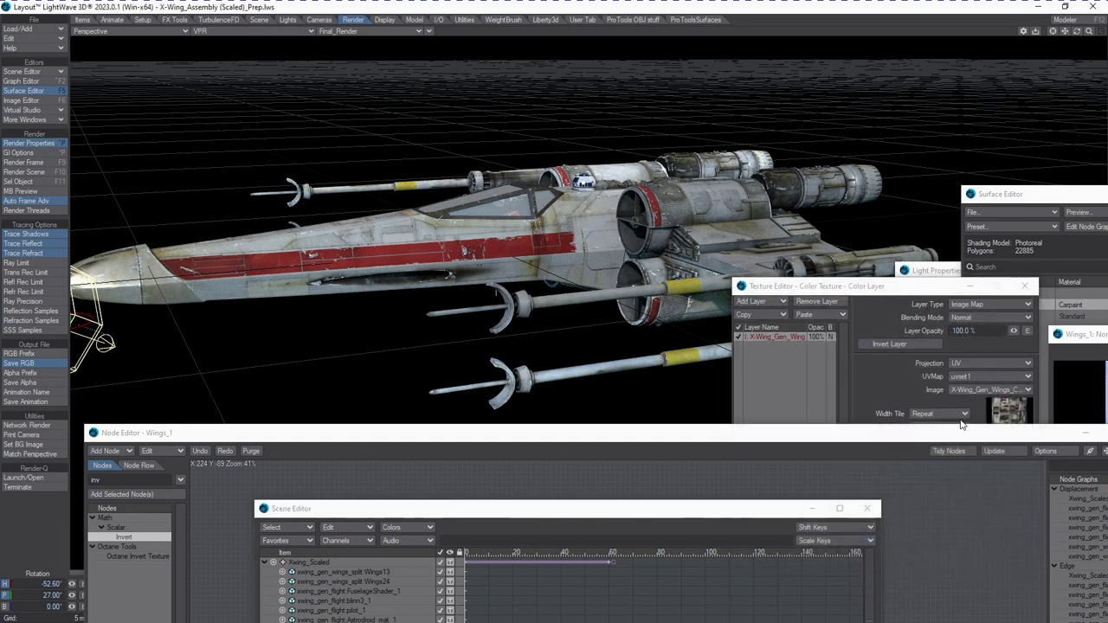
pyautogui.click(1035, 289)
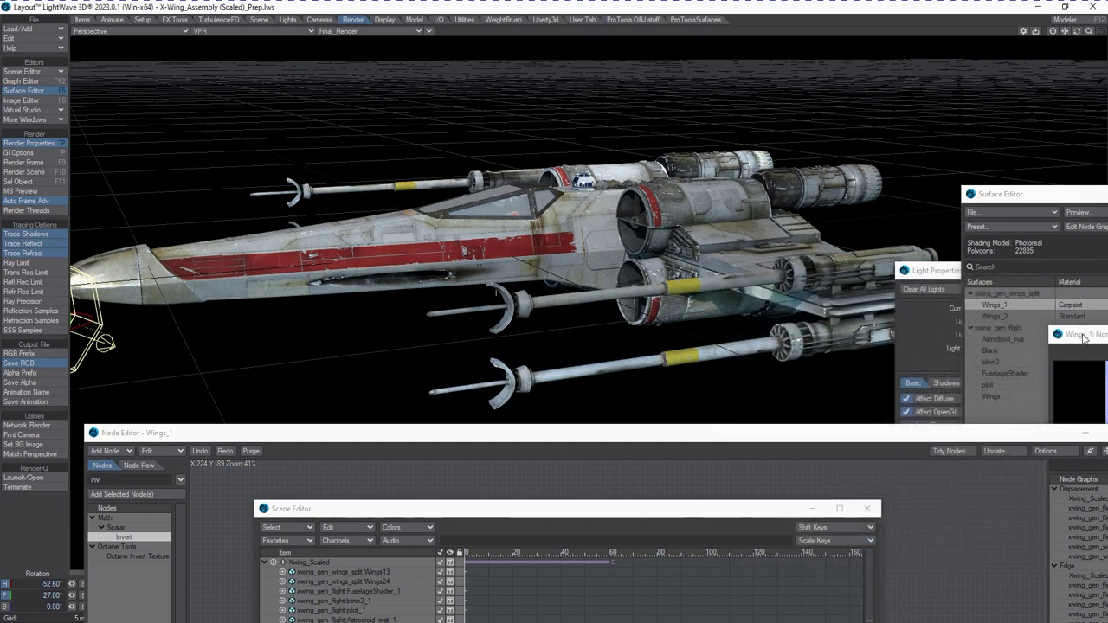
pyautogui.moveTo(1080, 334); pyautogui.dragTo(804, 198)
pyautogui.click(958, 192)
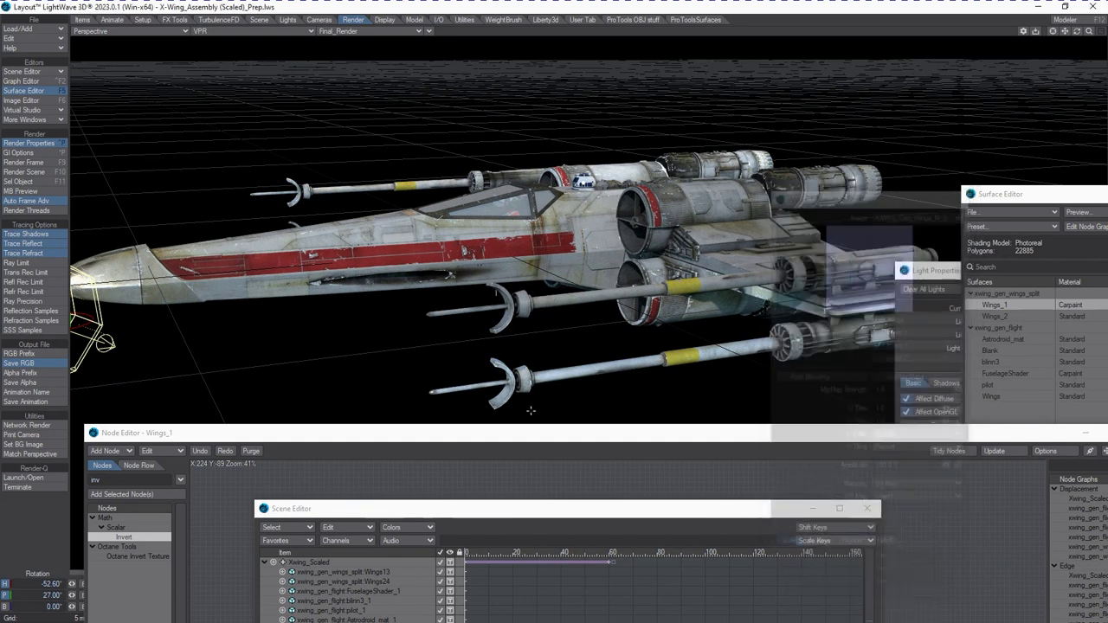
pyautogui.click(906, 521)
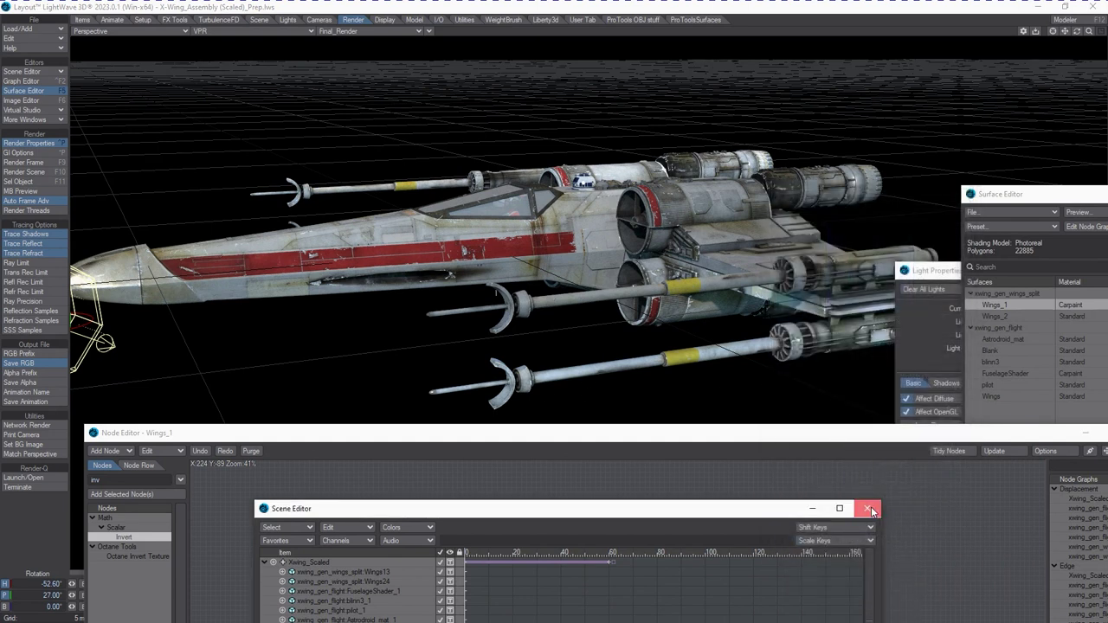
# Save the Wings_1 surface to the X-Wing2023 Surfaces folder, adding 2023CarPaint to its file name.
pyautogui.moveTo(845, 438); pyautogui.dragTo(261, 313)
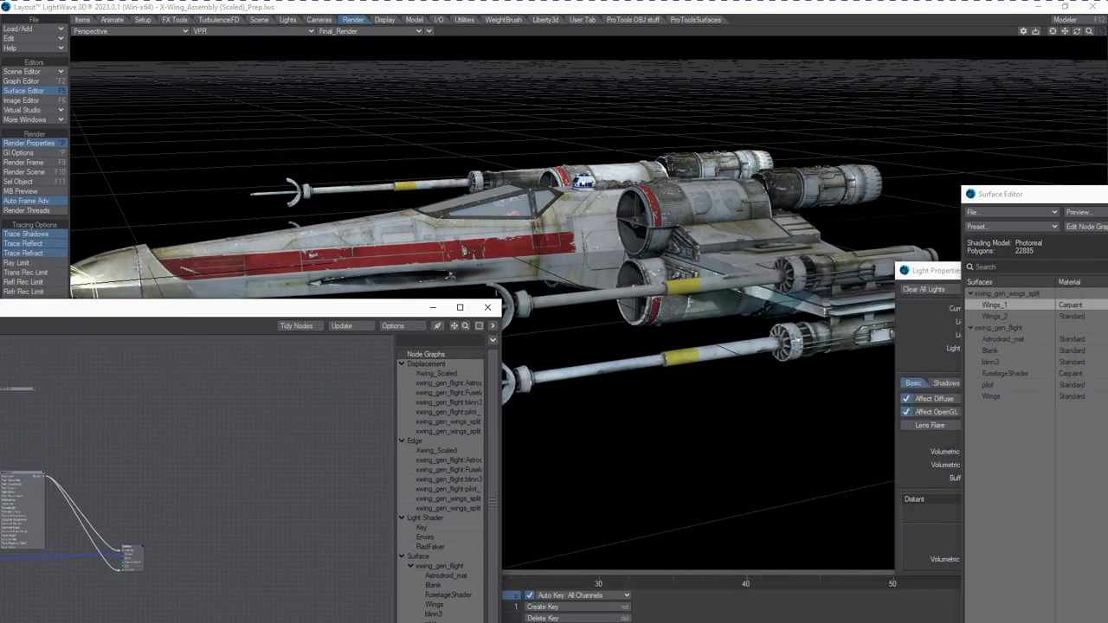
pyautogui.moveTo(1004, 194); pyautogui.dragTo(680, 126)
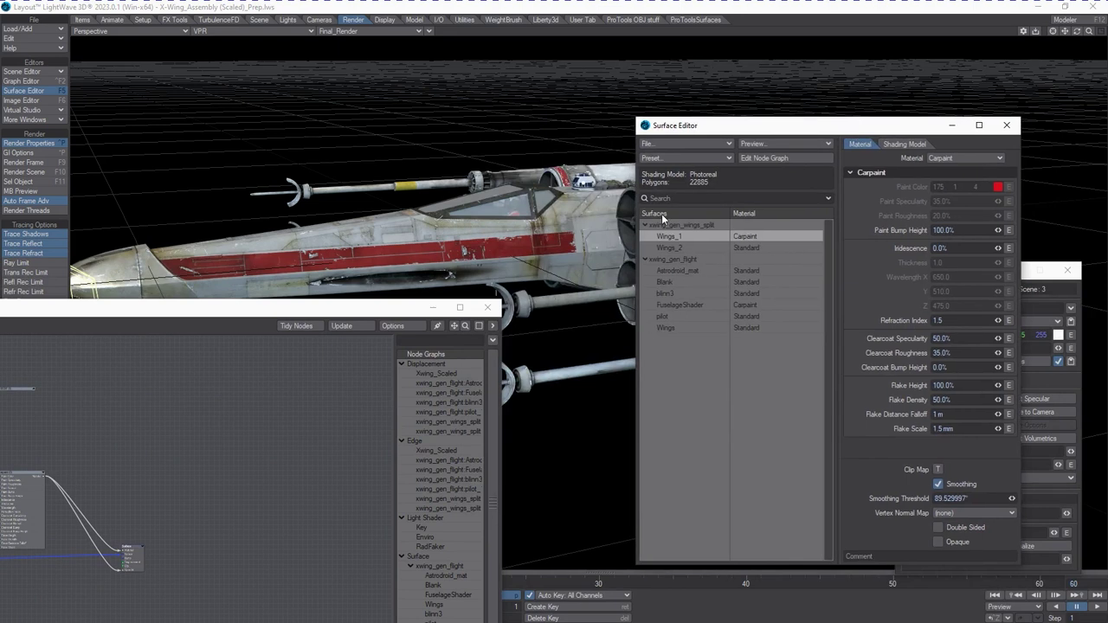
pyautogui.rightClick(680, 236)
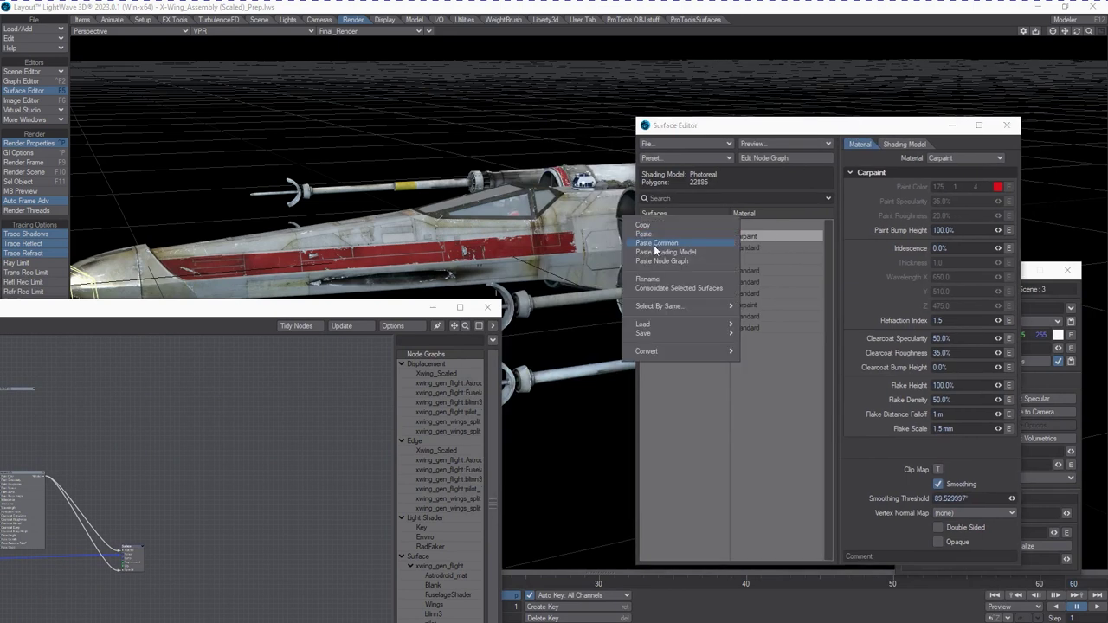
pyautogui.moveTo(665, 333)
pyautogui.click(783, 334)
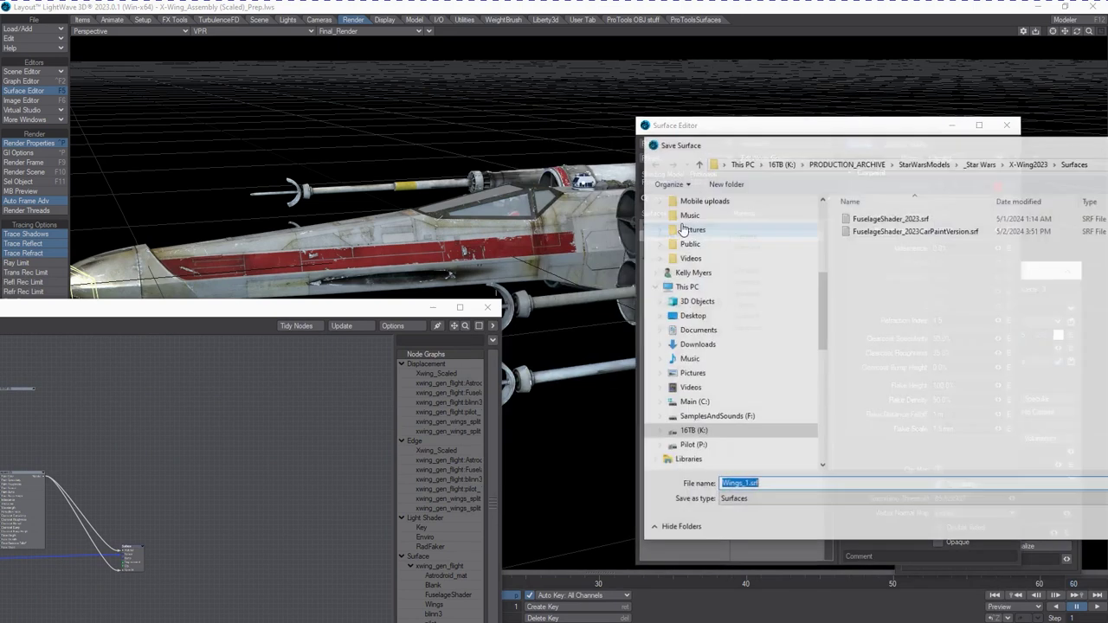
pyautogui.click(825, 488)
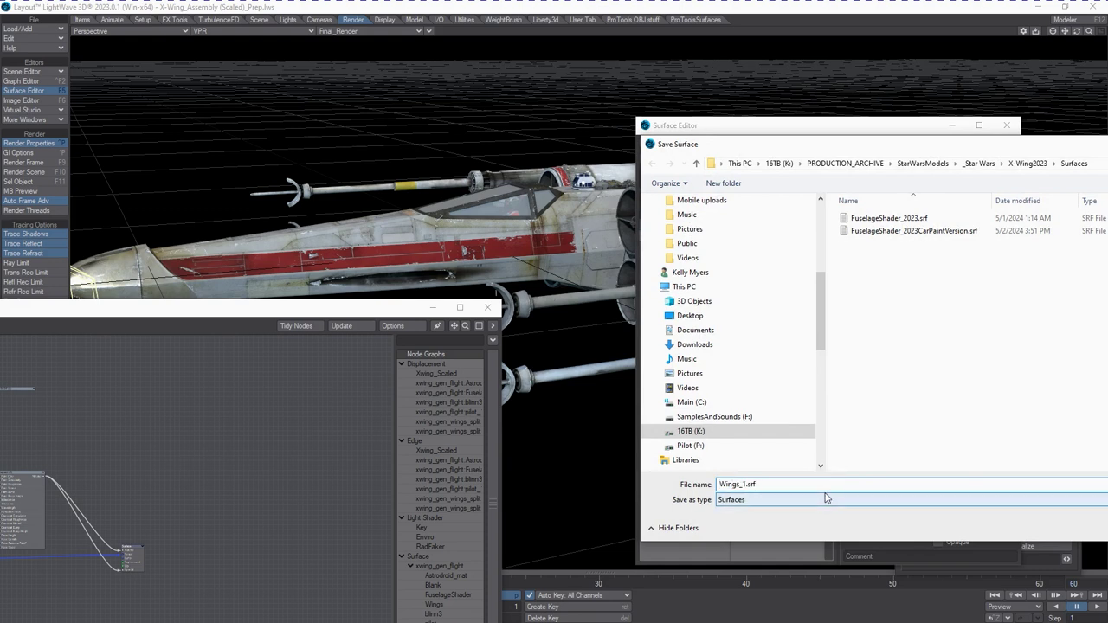
pyautogui.write('CA')
pyautogui.write('202')
pyautogui.write('3CarPaint')
pyautogui.press('Return')
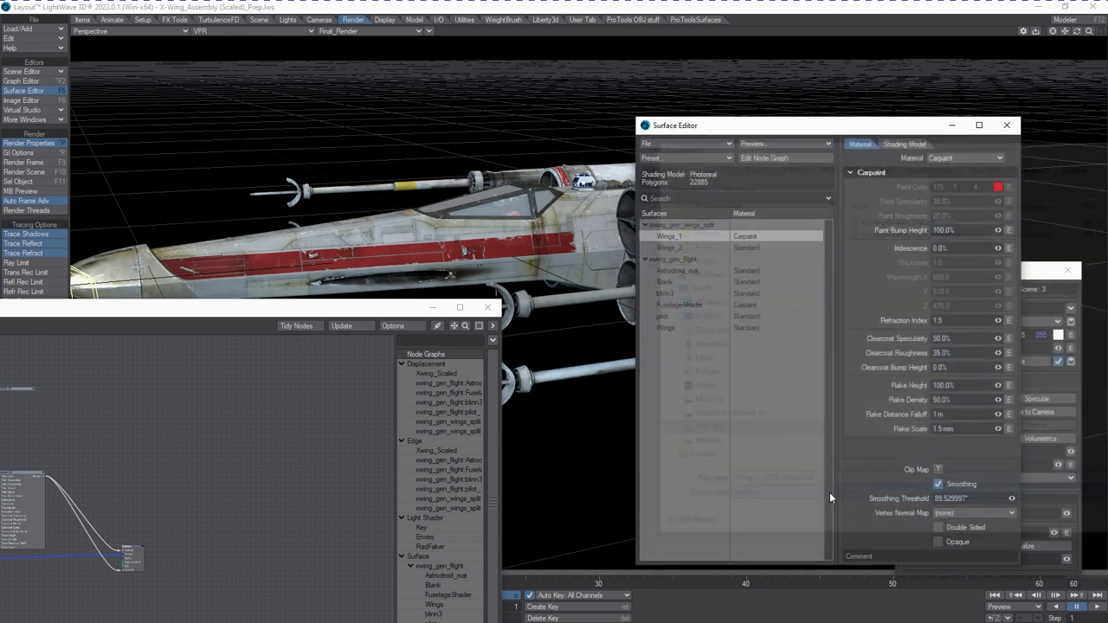
# Copy the Wings_1 surface and paste it onto Wings_2.
pyautogui.rightClick(685, 237)
pyautogui.click(688, 248)
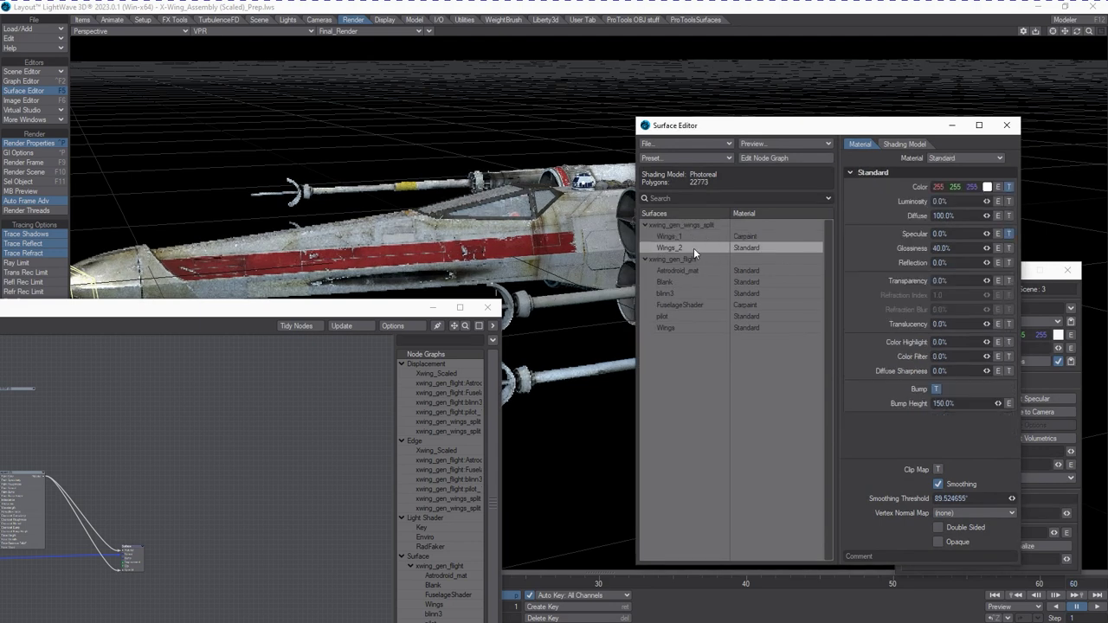
pyautogui.rightClick(688, 248)
pyautogui.click(677, 256)
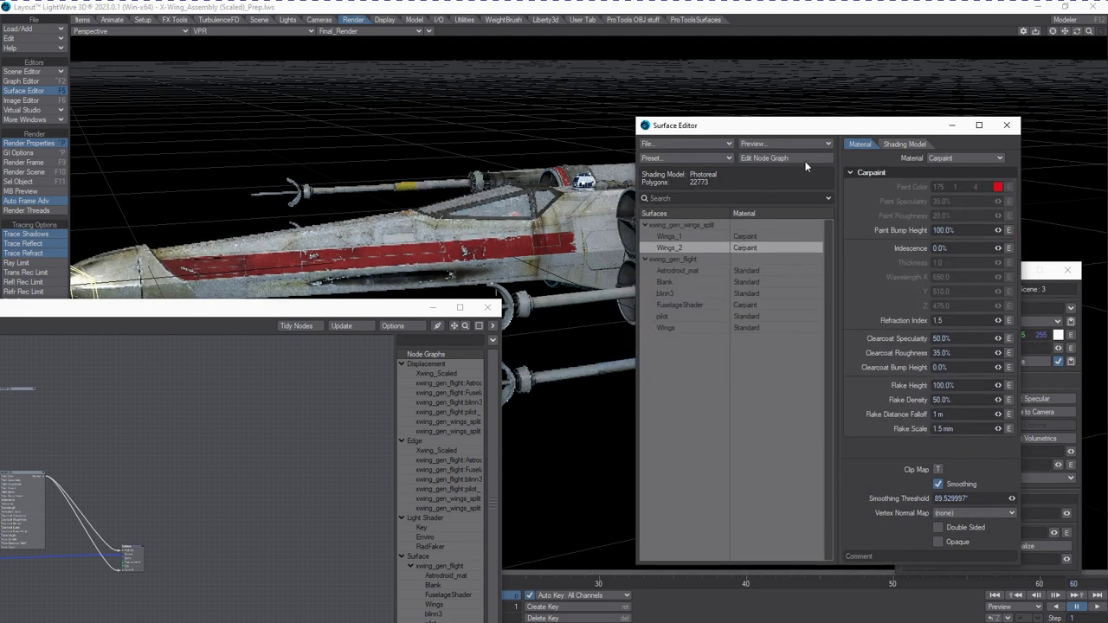
# Move the Surface Editor and Node Editor off the X-Wing and inspect its wings from the front and above.
pyautogui.moveTo(805, 127); pyautogui.dragTo(1107, 221)
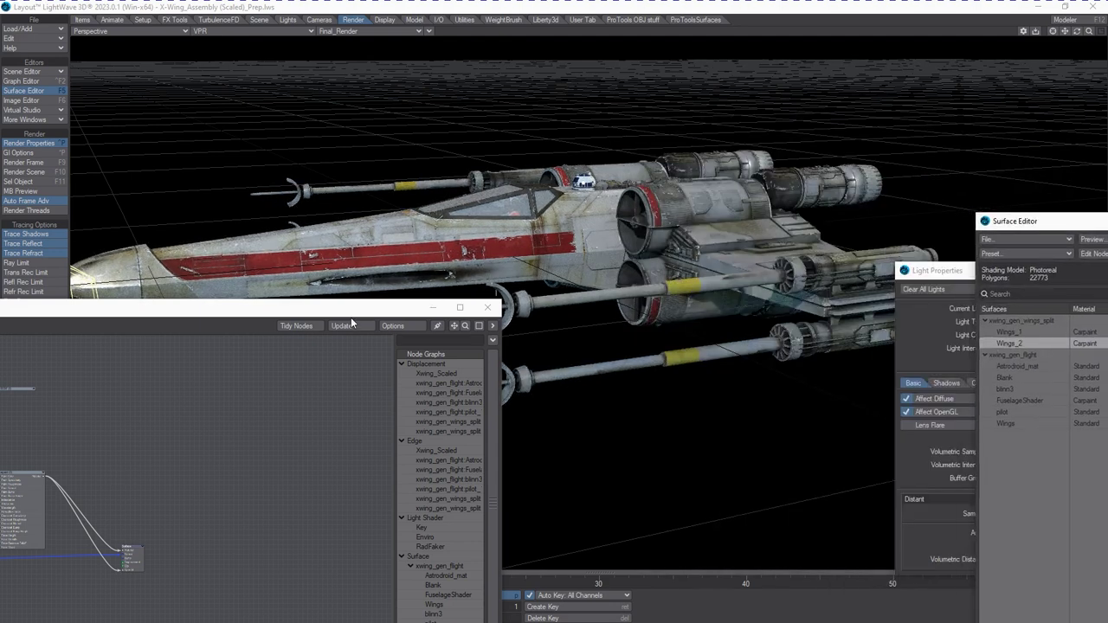
pyautogui.moveTo(351, 315); pyautogui.dragTo(666, 538)
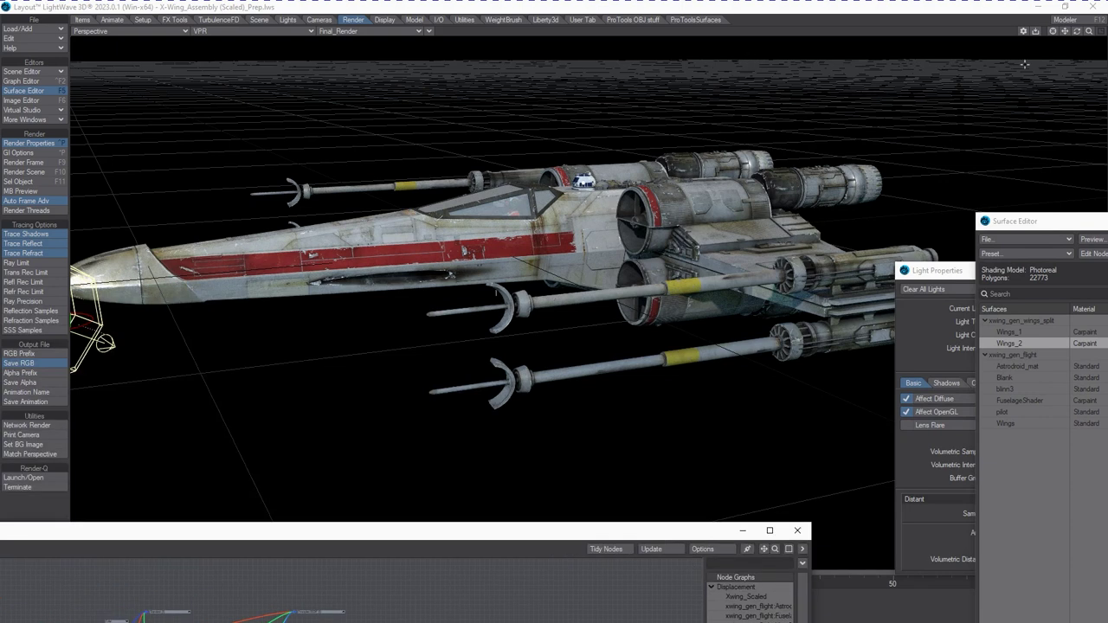
pyautogui.moveTo(1077, 32)
pyautogui.mouseDown()
pyautogui.moveTo(1063, 34)
pyautogui.moveTo(1071, 39)
pyautogui.moveTo(1080, 5)
pyautogui.moveTo(1076, 35)
pyautogui.mouseUp()
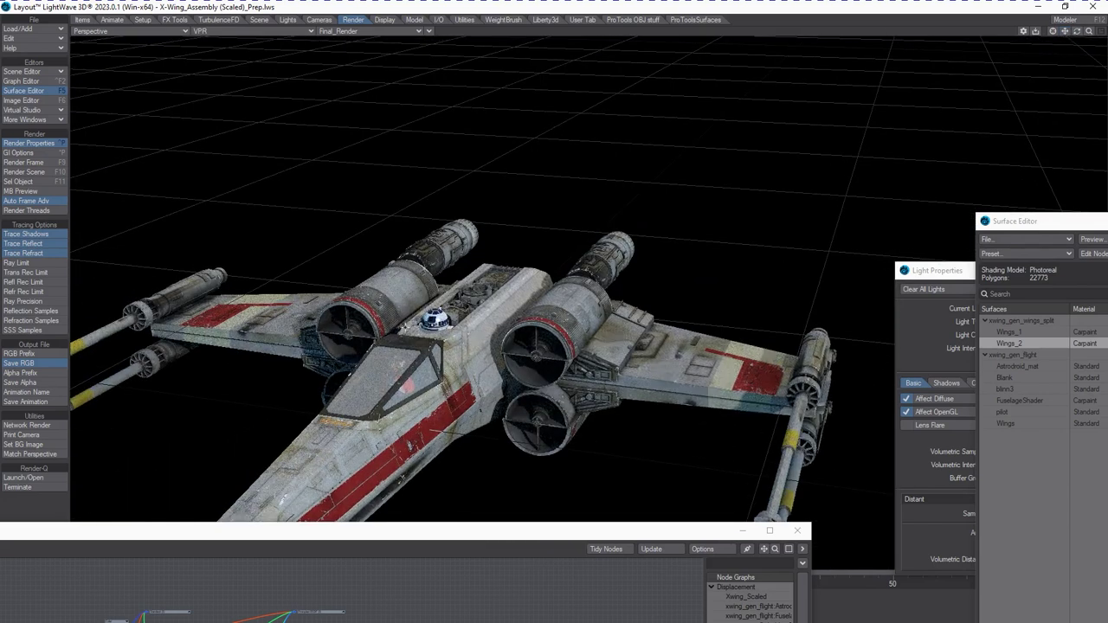
pyautogui.moveTo(1027, 227); pyautogui.dragTo(952, 165)
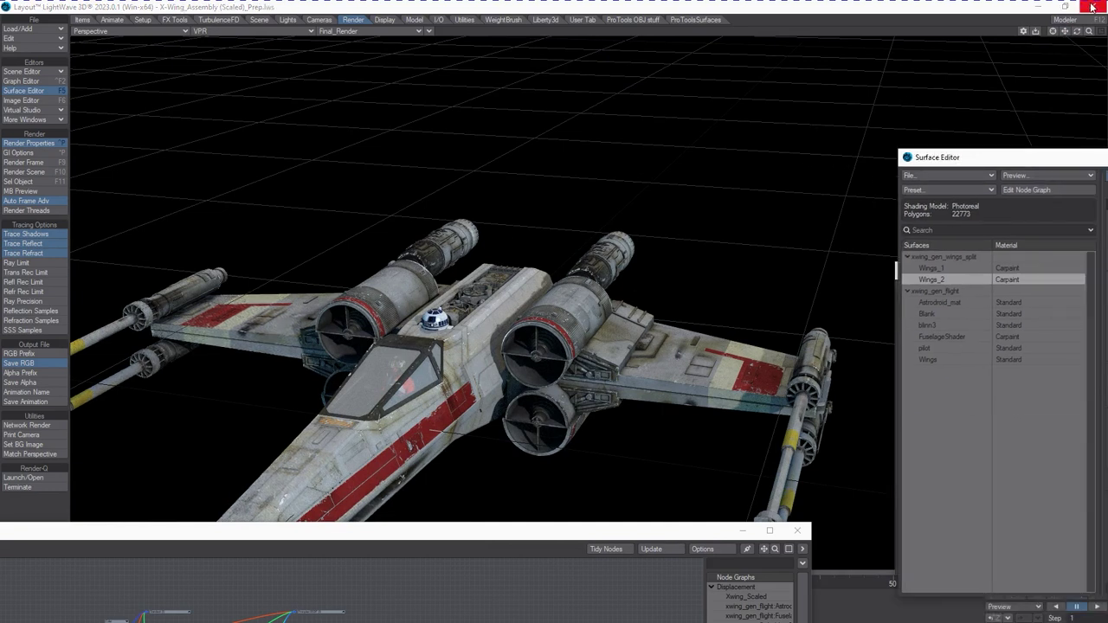
# View the X-Wing from below with the Node Editor out of the way and rotate the Key light to heading -169.70° and pitch -72.60°.
pyautogui.moveTo(1078, 32); pyautogui.dragTo(1071, 54)
pyautogui.moveTo(272, 534); pyautogui.dragTo(843, 597)
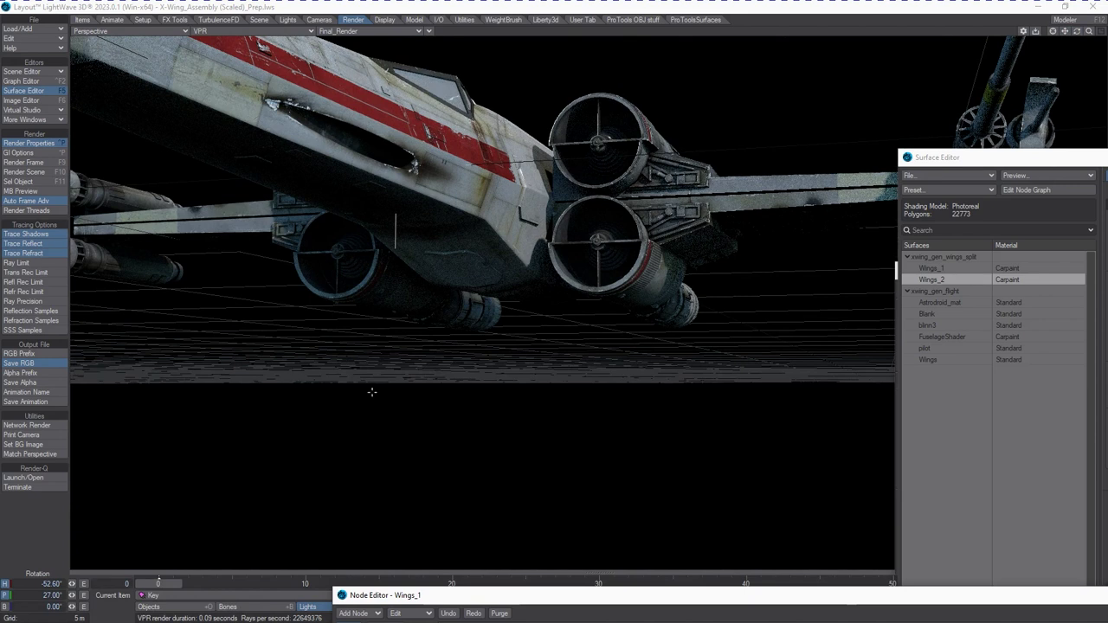
pyautogui.moveTo(474, 411); pyautogui.dragTo(474, 411)
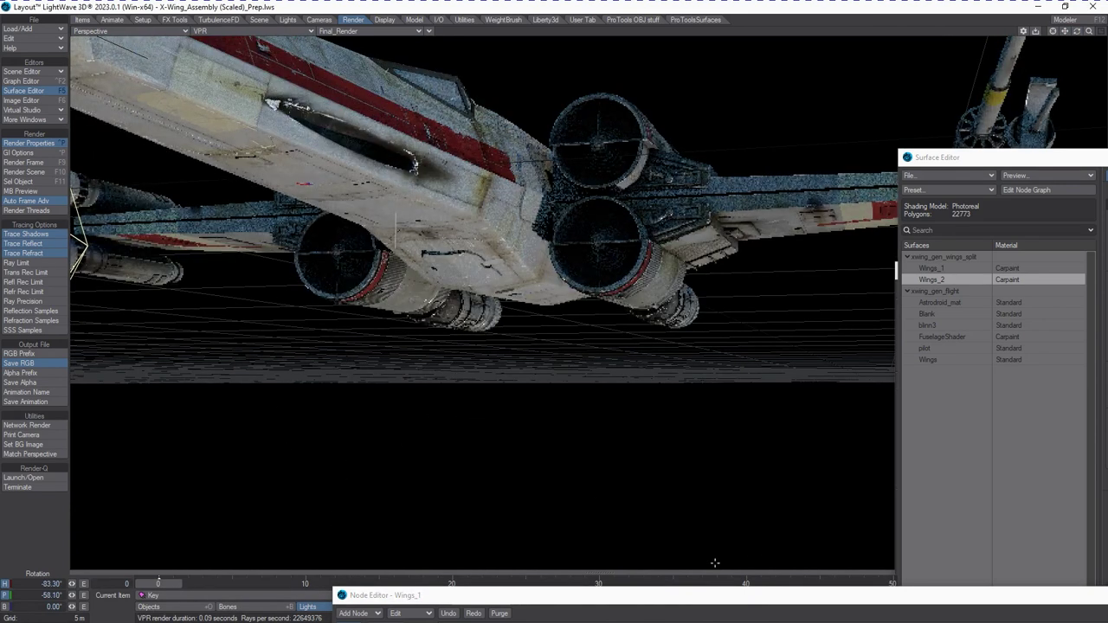
pyautogui.moveTo(675, 399); pyautogui.dragTo(675, 399)
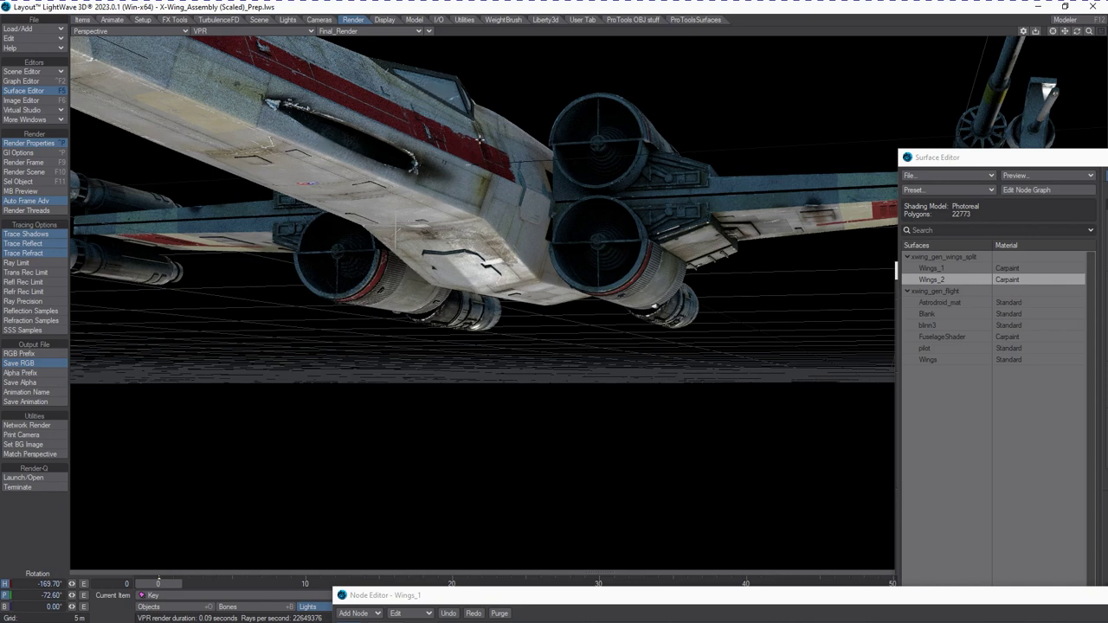
# Check the color texture of the Wings surface under xwing_gen_flight in the Surface Editor.
pyautogui.moveTo(1048, 164); pyautogui.dragTo(815, 149)
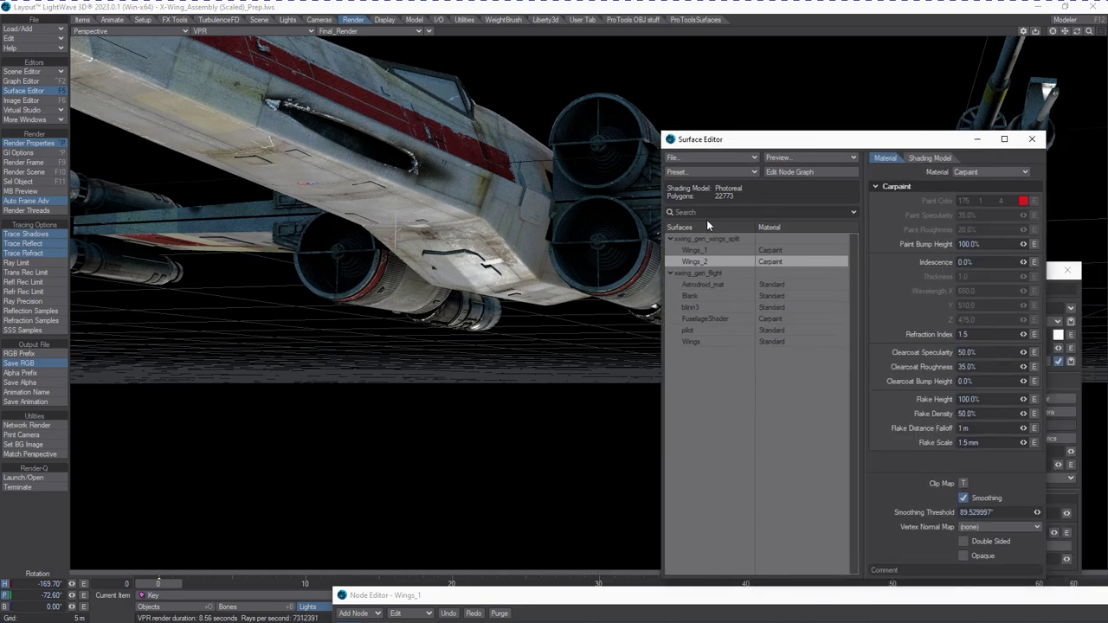
pyautogui.click(708, 342)
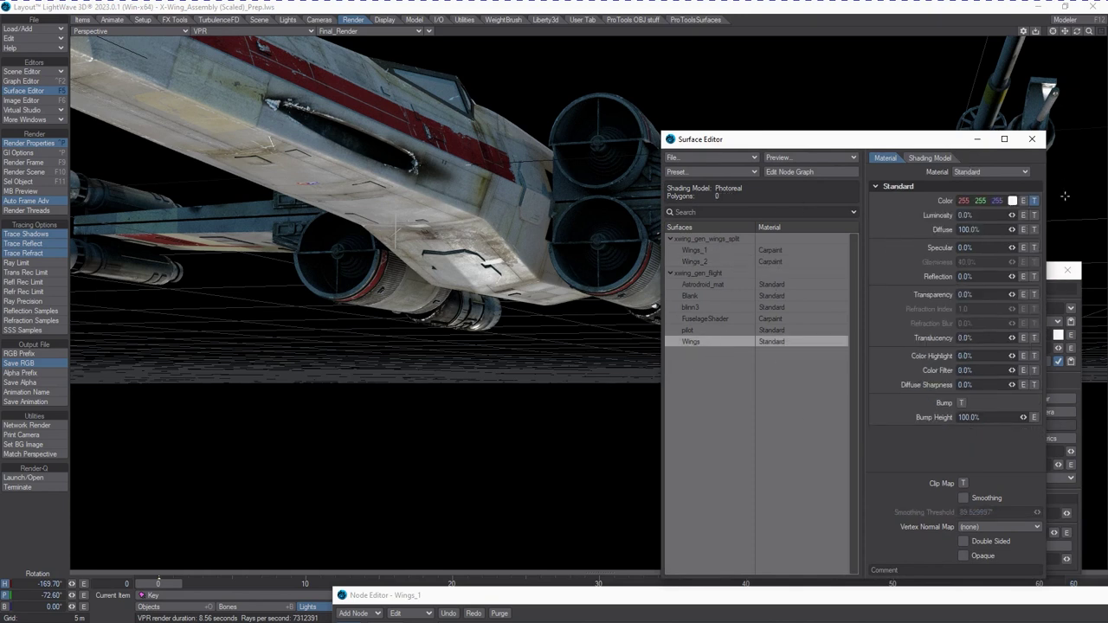
pyautogui.click(1035, 201)
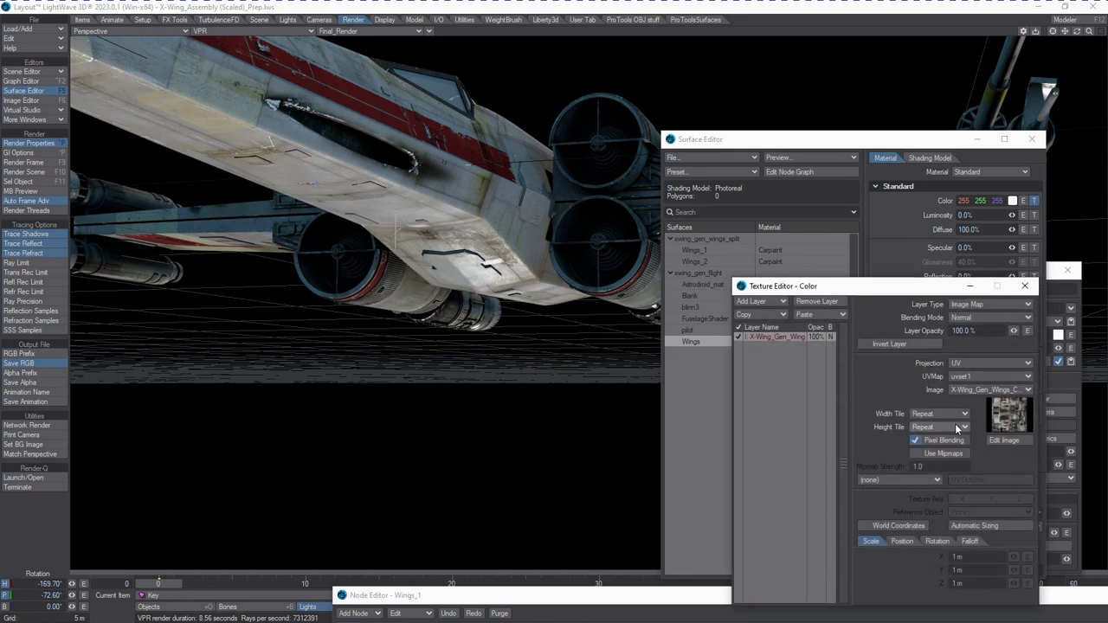
pyautogui.click(1022, 286)
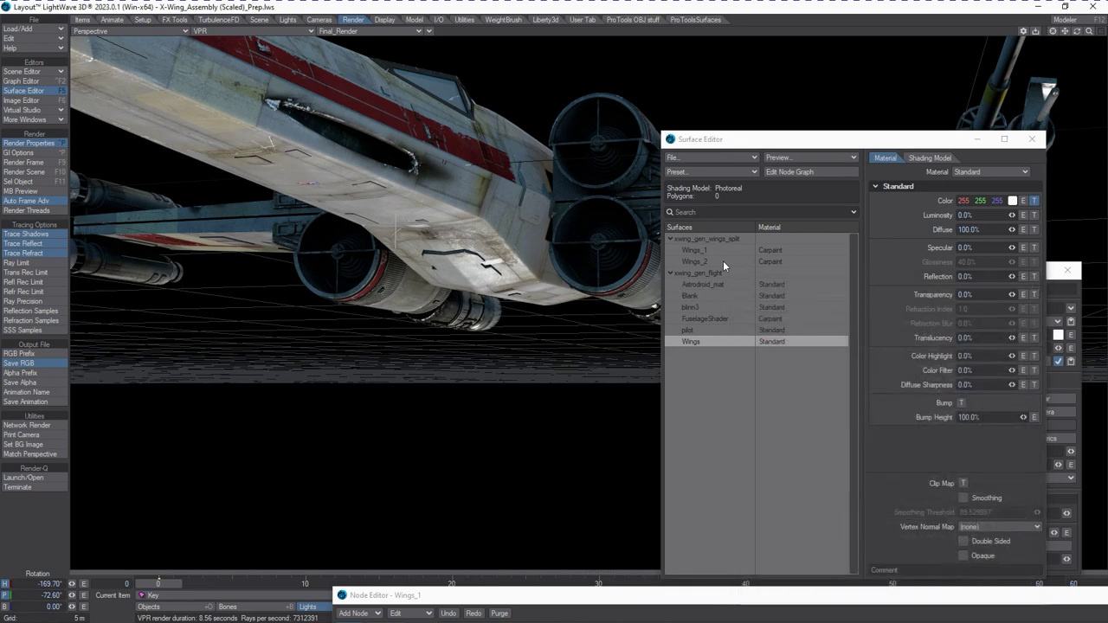
# Copy the Wings_1 Carpaint surface and paste it onto the Wings surface of xwing_gen_flight.
pyautogui.click(699, 251)
pyautogui.rightClick(698, 250)
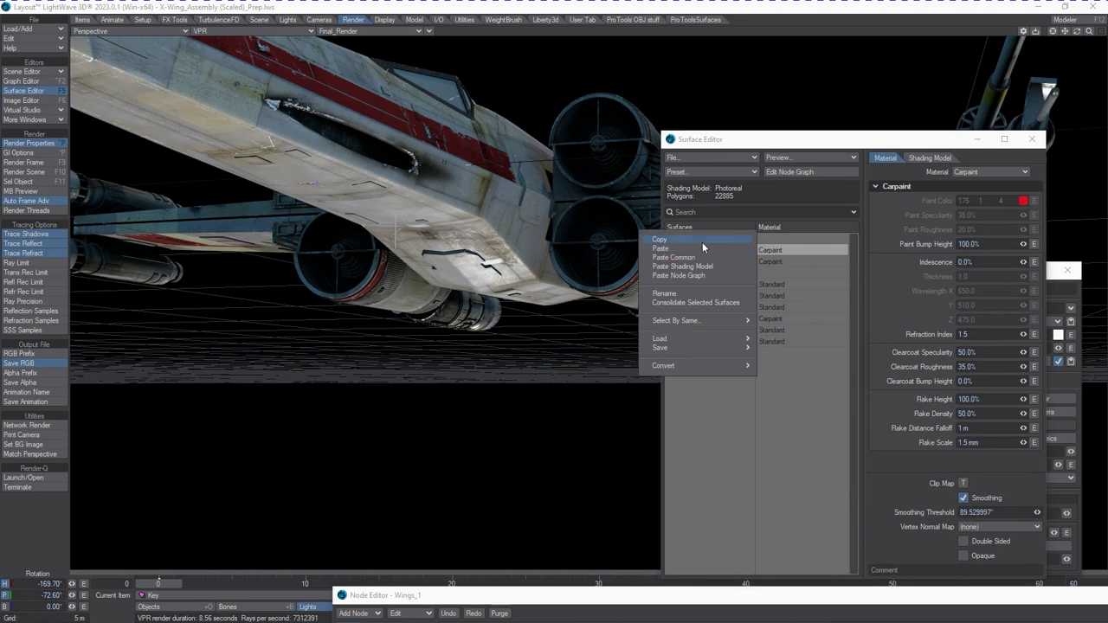
pyautogui.click(702, 242)
pyautogui.click(696, 341)
pyautogui.rightClick(697, 340)
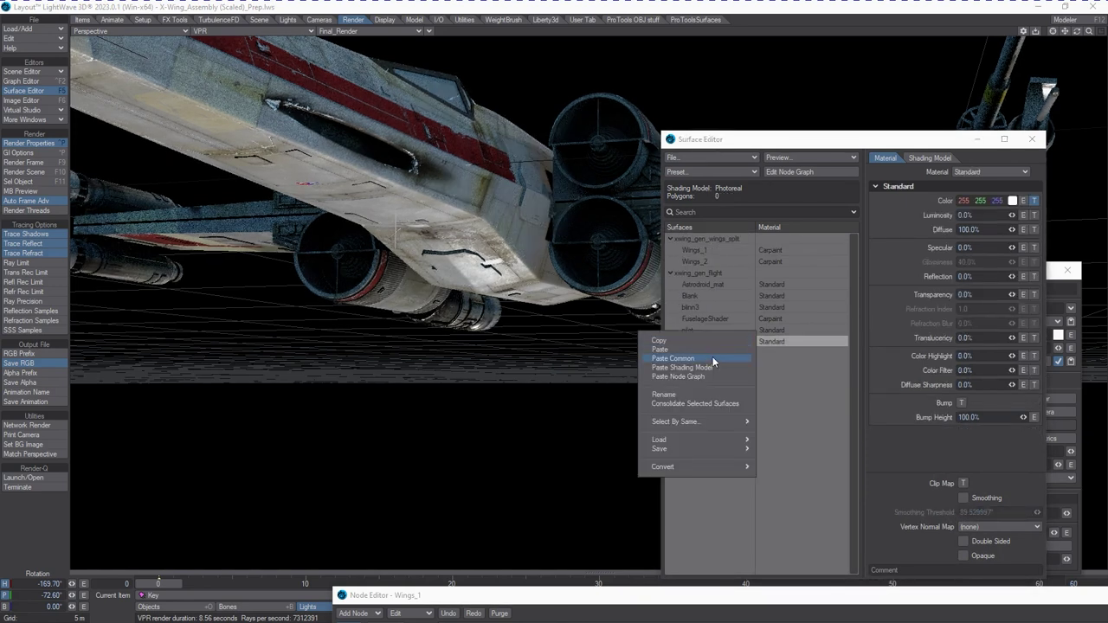
pyautogui.click(703, 349)
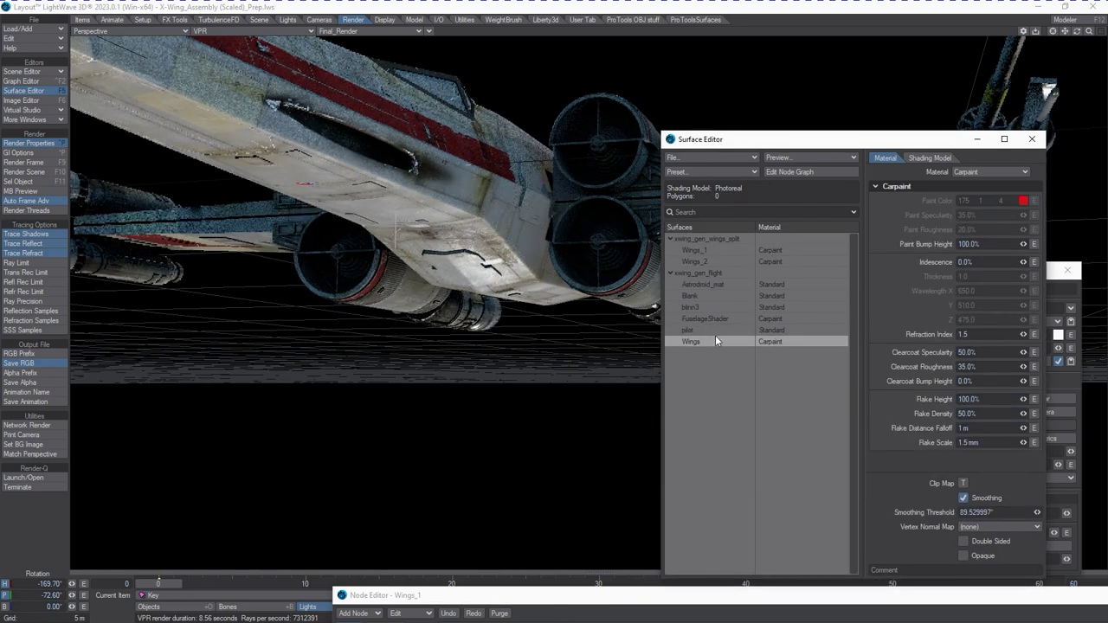
# Check which color image Astrodroid_mat uses and paste the copied Carpaint surface onto it.
pyautogui.click(712, 286)
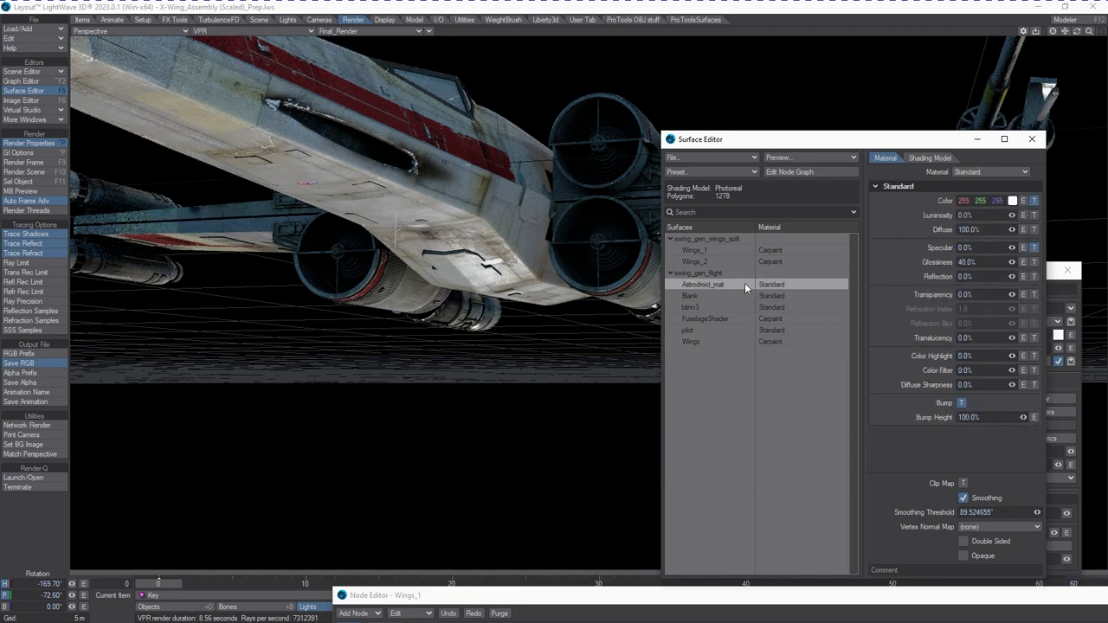
pyautogui.click(1034, 201)
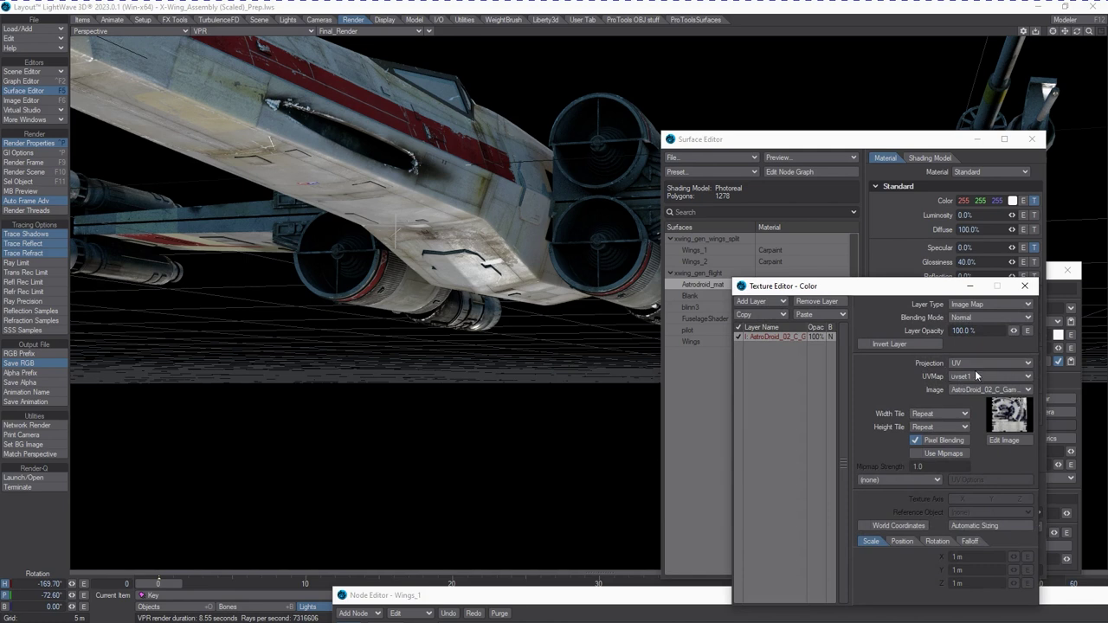
pyautogui.click(1025, 286)
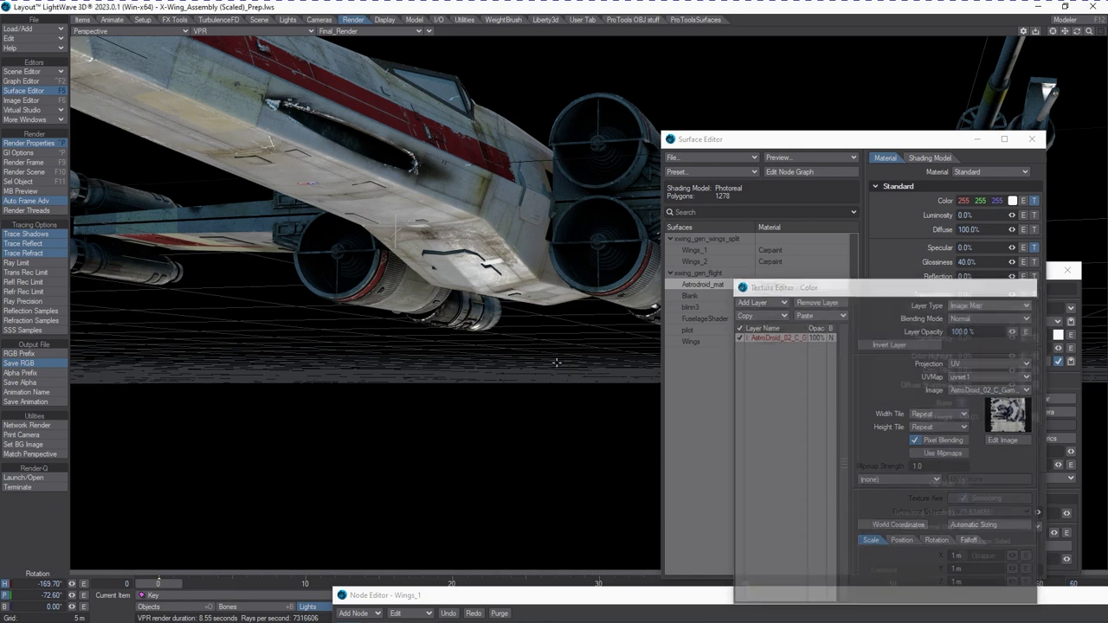
pyautogui.rightClick(720, 284)
pyautogui.click(724, 287)
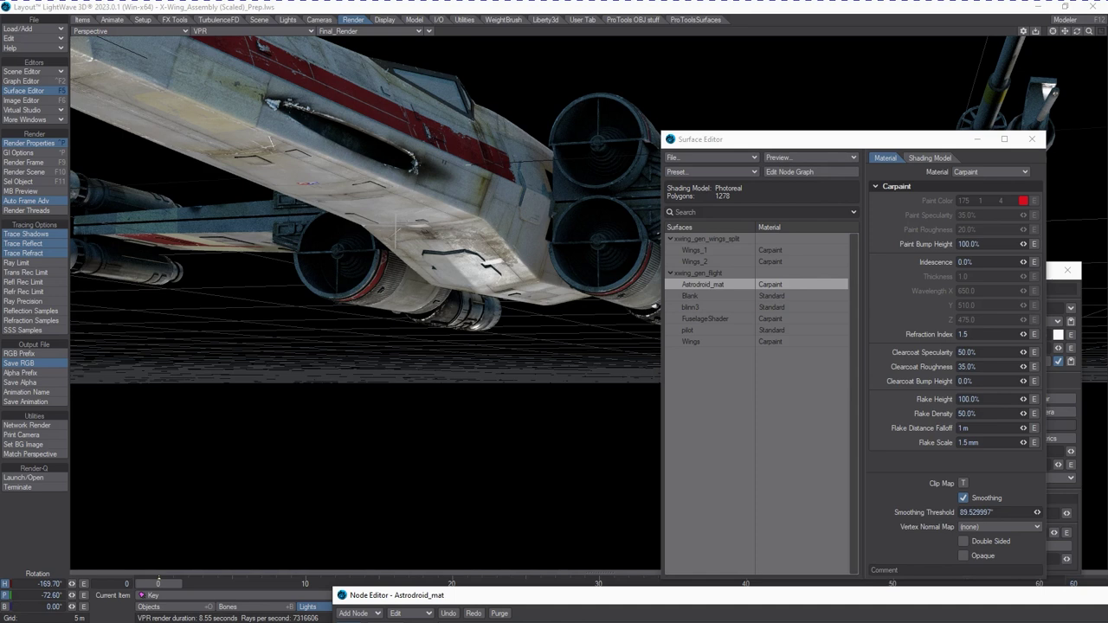
# Set the color texture image in the Astrodroid_mat node graph to AstroDroid_02_C_Gamma_Adjusted.png.
pyautogui.click(789, 171)
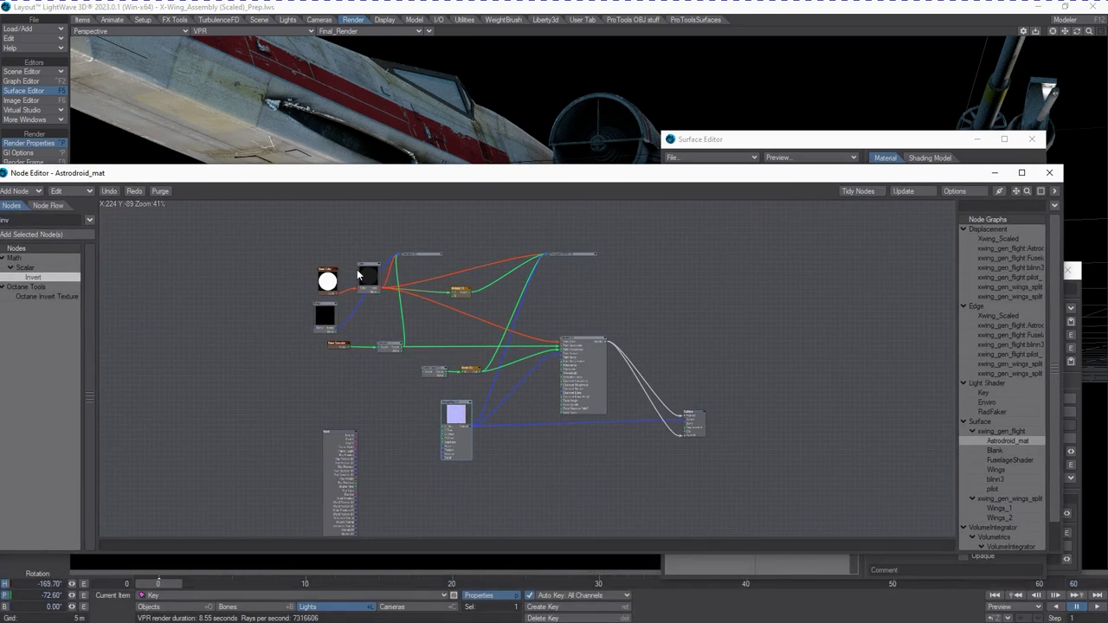
pyautogui.doubleClick(363, 274)
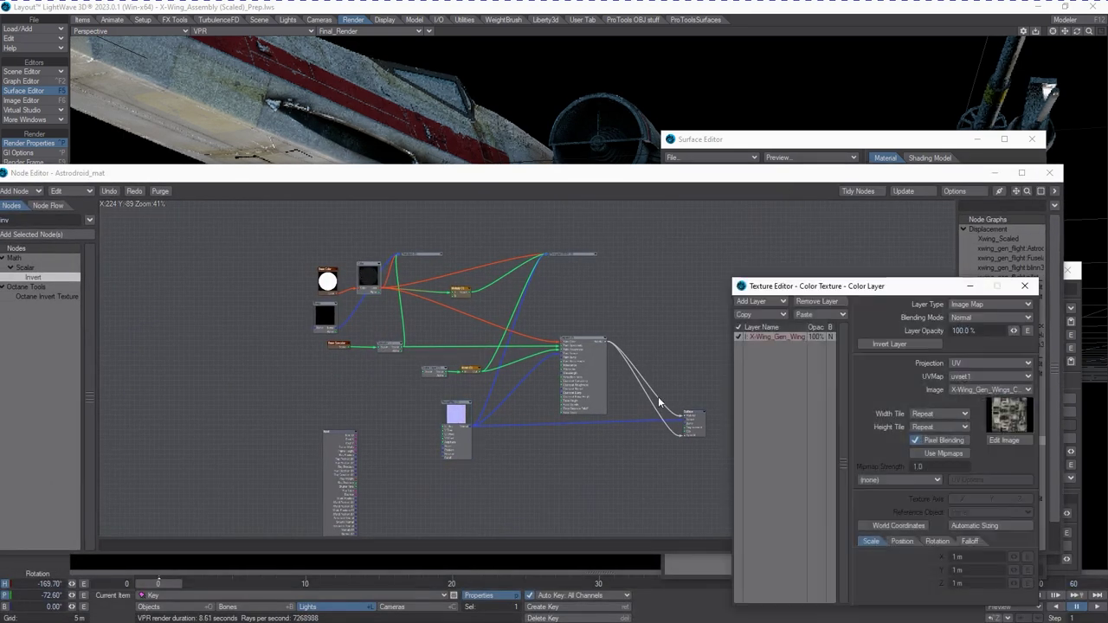
pyautogui.click(1011, 391)
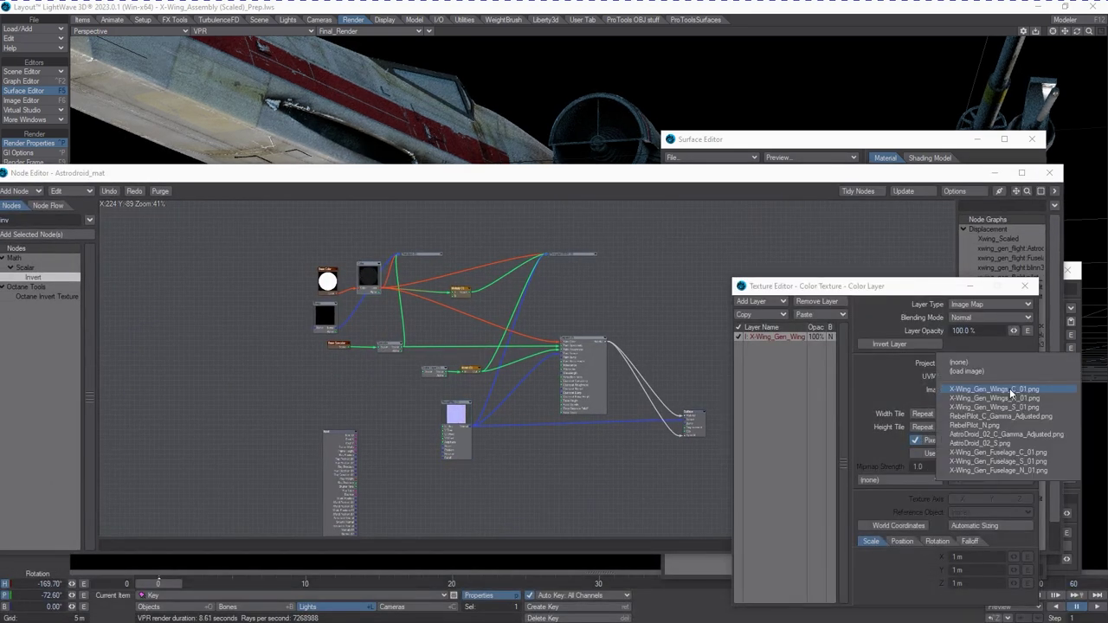
pyautogui.click(1030, 435)
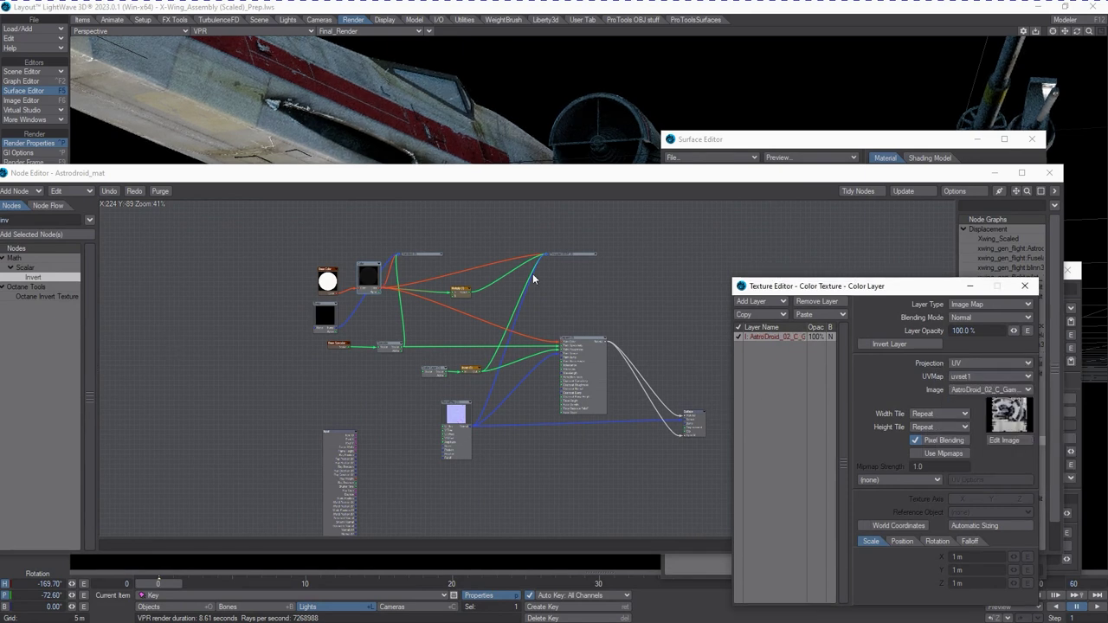
# Assign AstroDroid_02_S.png to both the specular scalar texture and the inverted scalar texture of Astrodroid_mat.
pyautogui.doubleClick(400, 345)
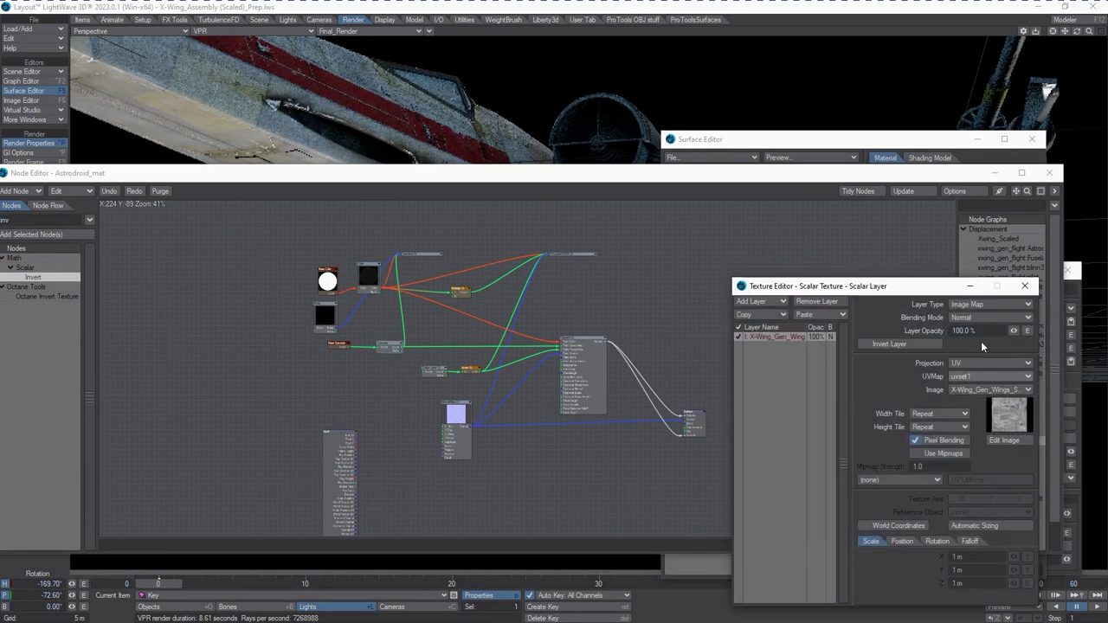
pyautogui.click(975, 392)
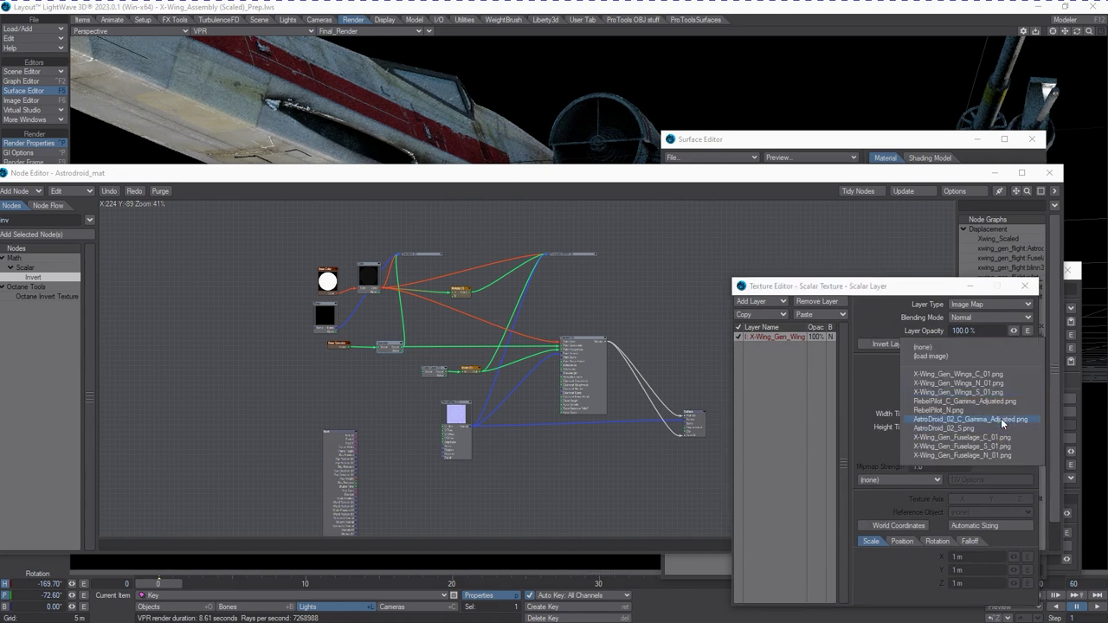
pyautogui.click(967, 430)
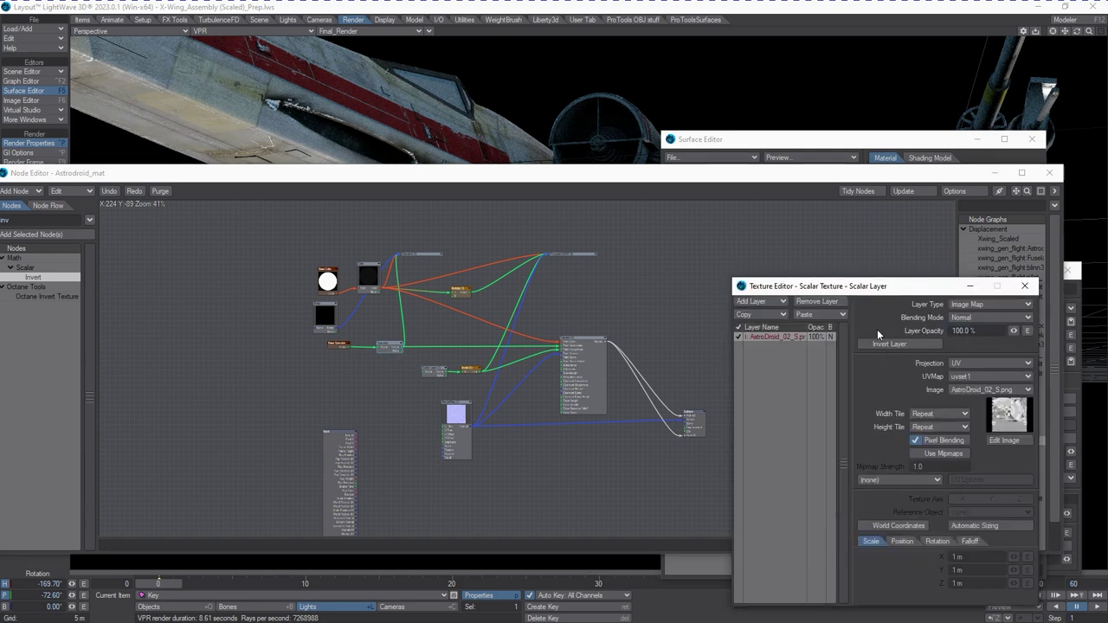
pyautogui.click(1025, 285)
pyautogui.doubleClick(432, 370)
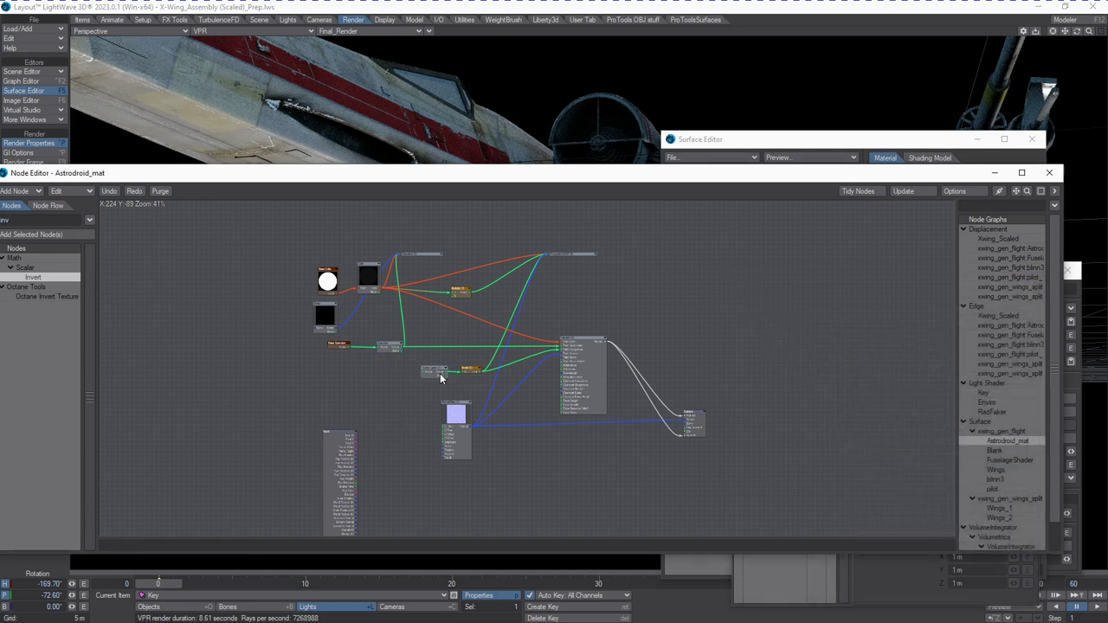
pyautogui.click(991, 392)
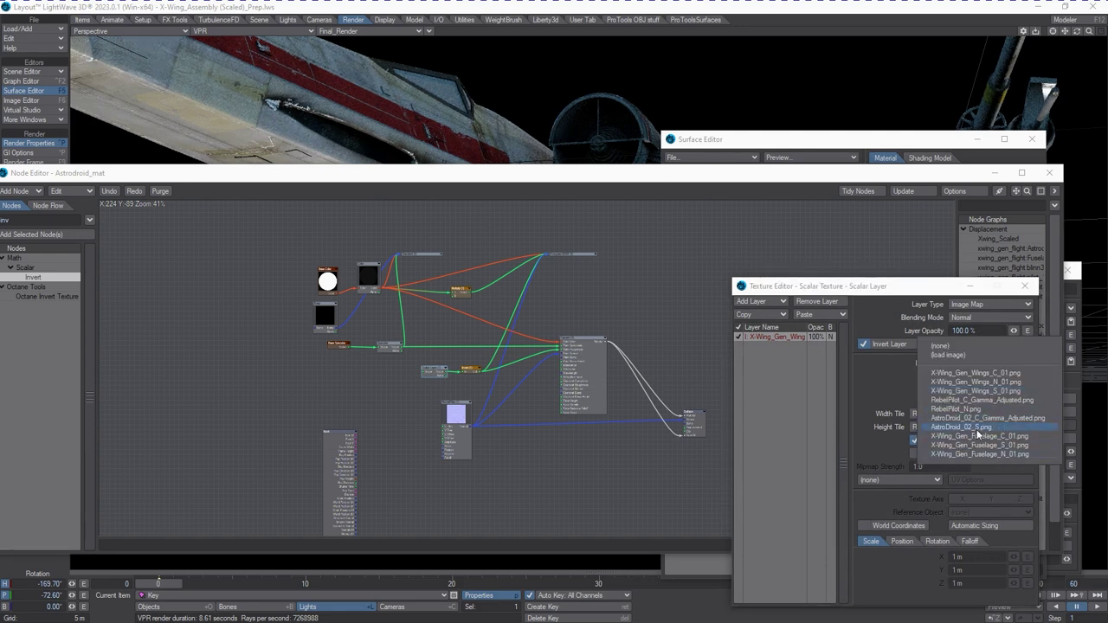
pyautogui.click(996, 428)
# Check the images available for Astrodroid_mat's NormalMap node, keep the current image and move the node's window aside.
pyautogui.doubleClick(458, 411)
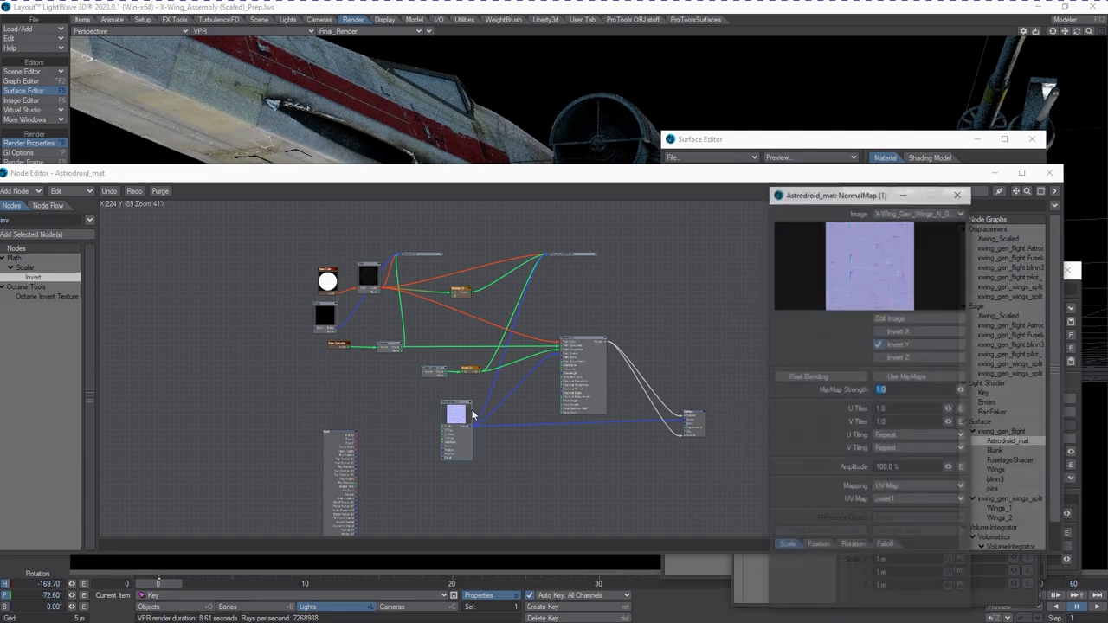
pyautogui.click(925, 212)
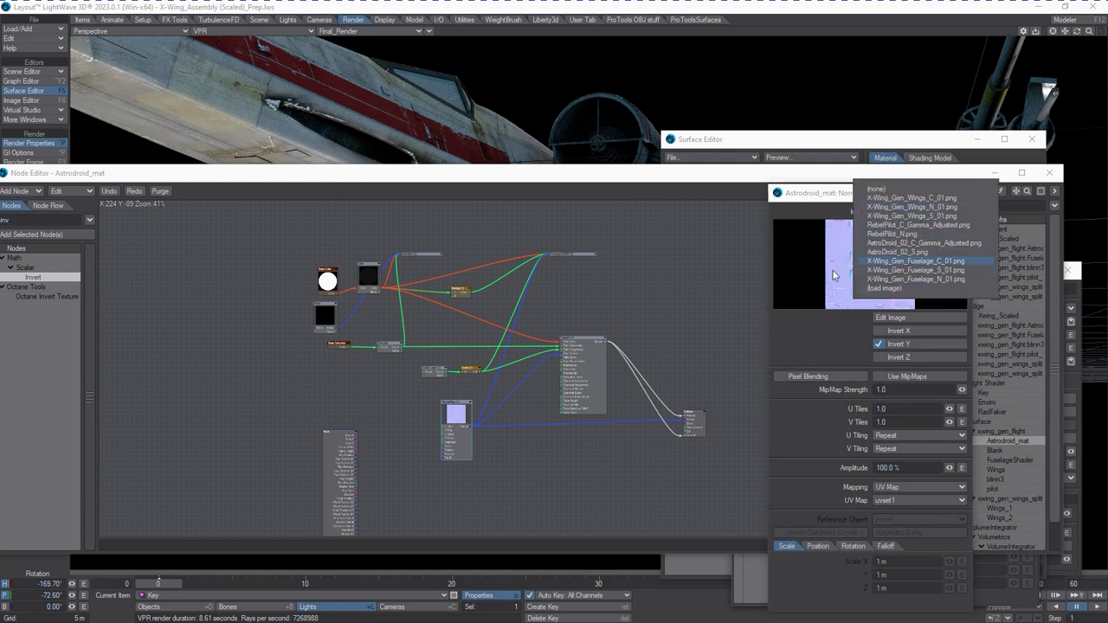
pyautogui.click(821, 326)
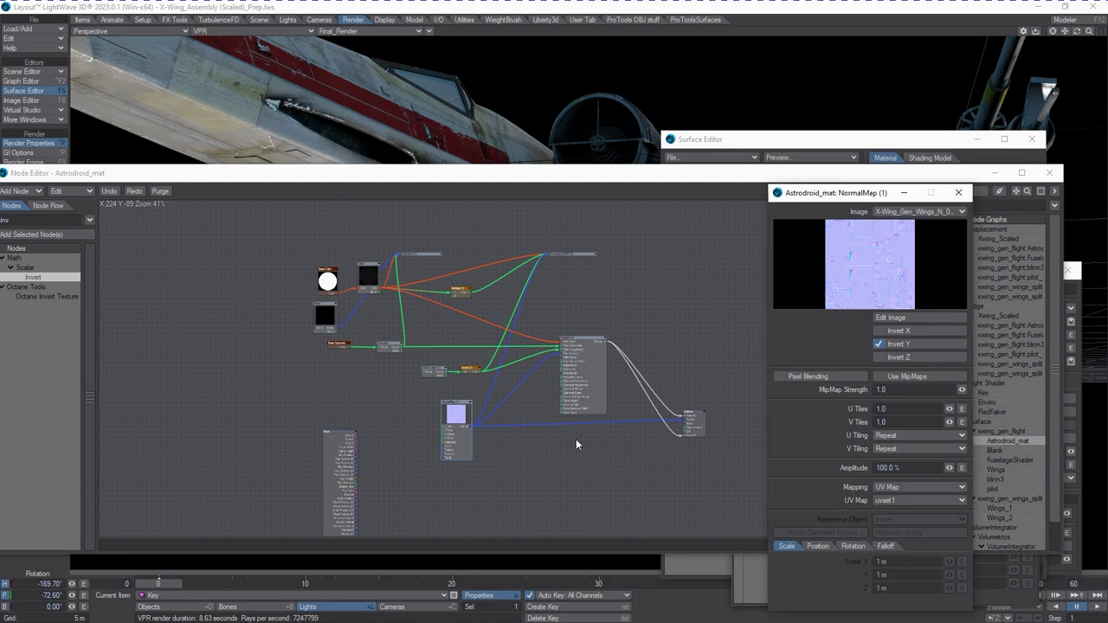
pyautogui.scroll(1, 680, 426)
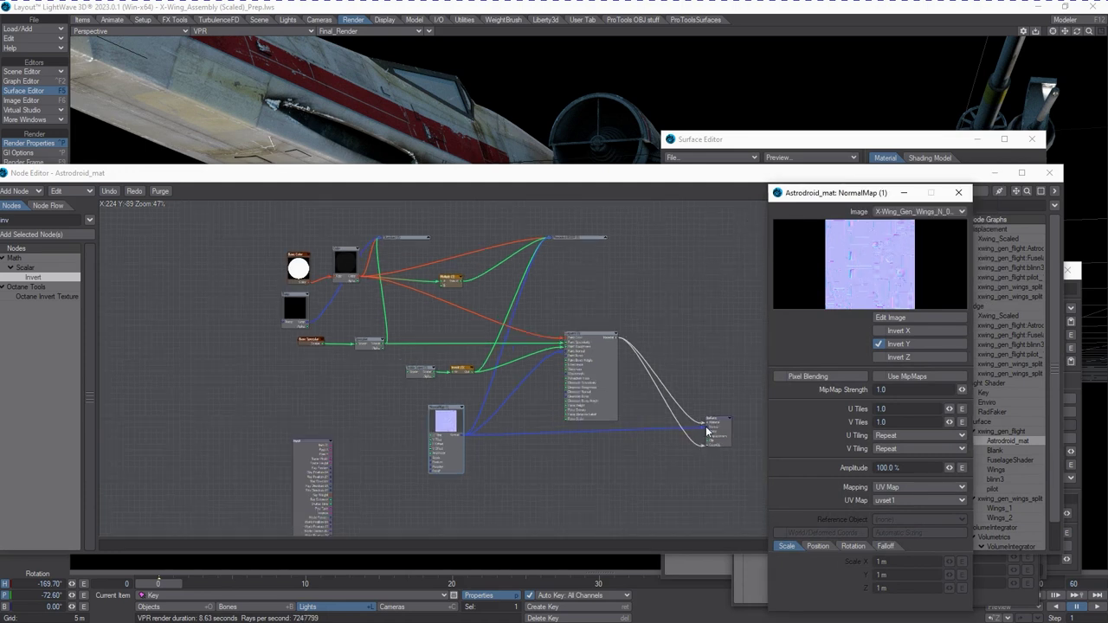
pyautogui.moveTo(811, 196); pyautogui.dragTo(1107, 254)
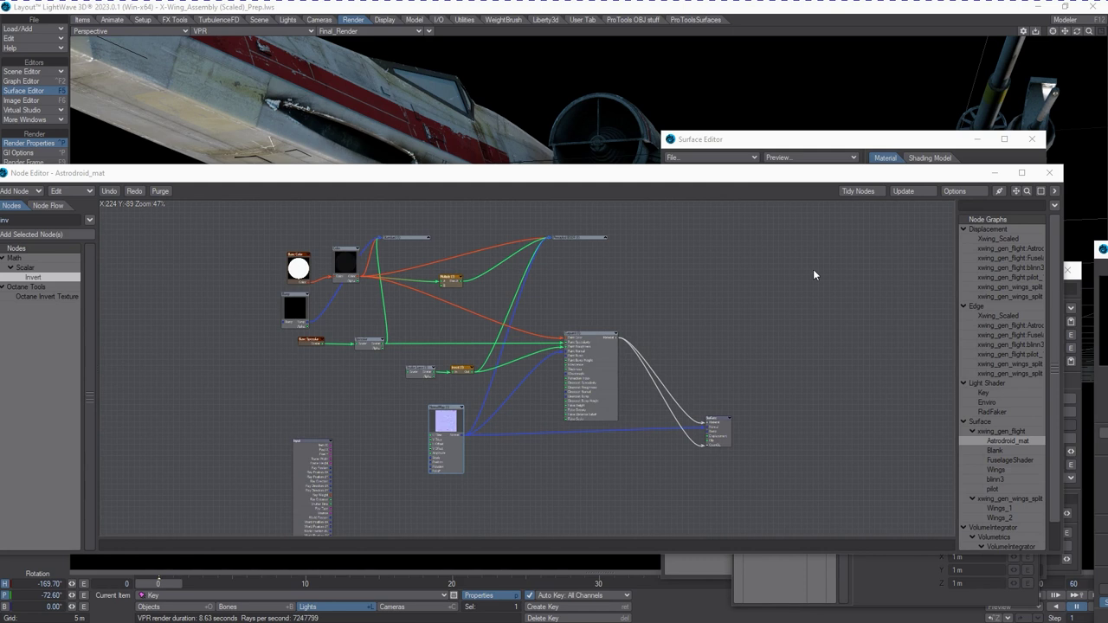
# Bring the cockpit and astrodroid into clear view and rotate the Key light to heading -223.10° and pitch -181.30°.
pyautogui.moveTo(1074, 32); pyautogui.dragTo(1053, 37)
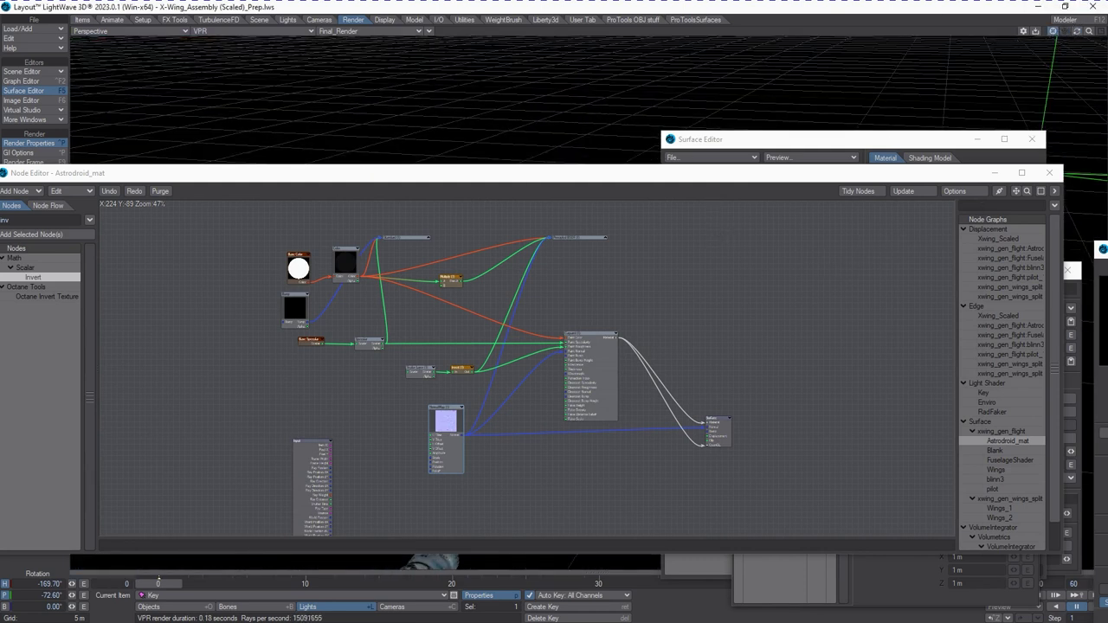
pyautogui.click(199, 607)
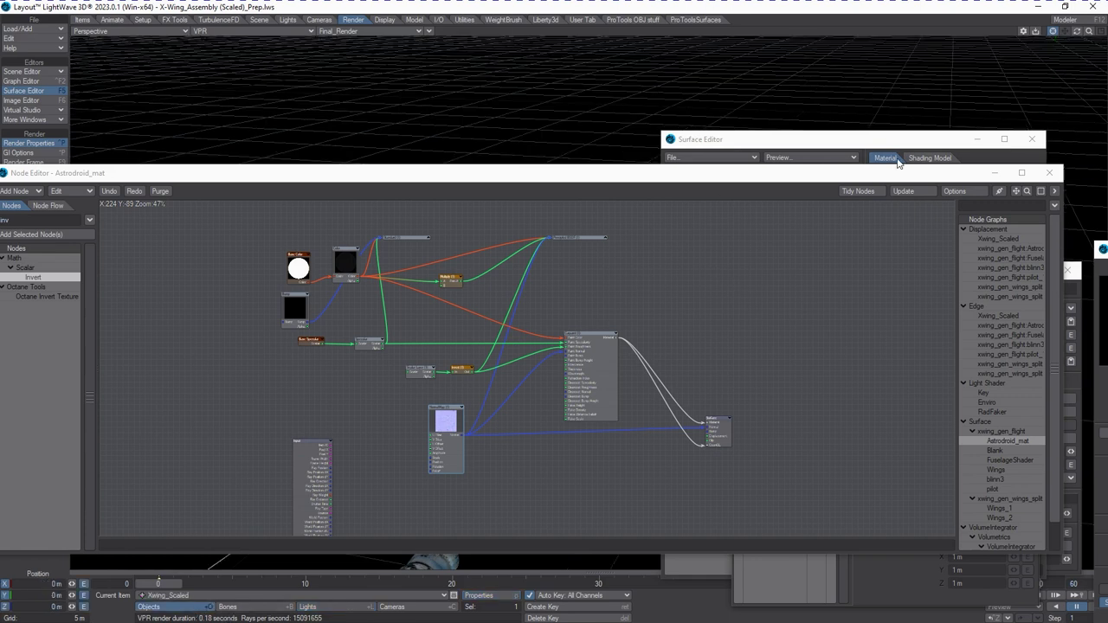
pyautogui.moveTo(769, 176); pyautogui.dragTo(799, 445)
pyautogui.moveTo(1088, 33); pyautogui.dragTo(1066, 34)
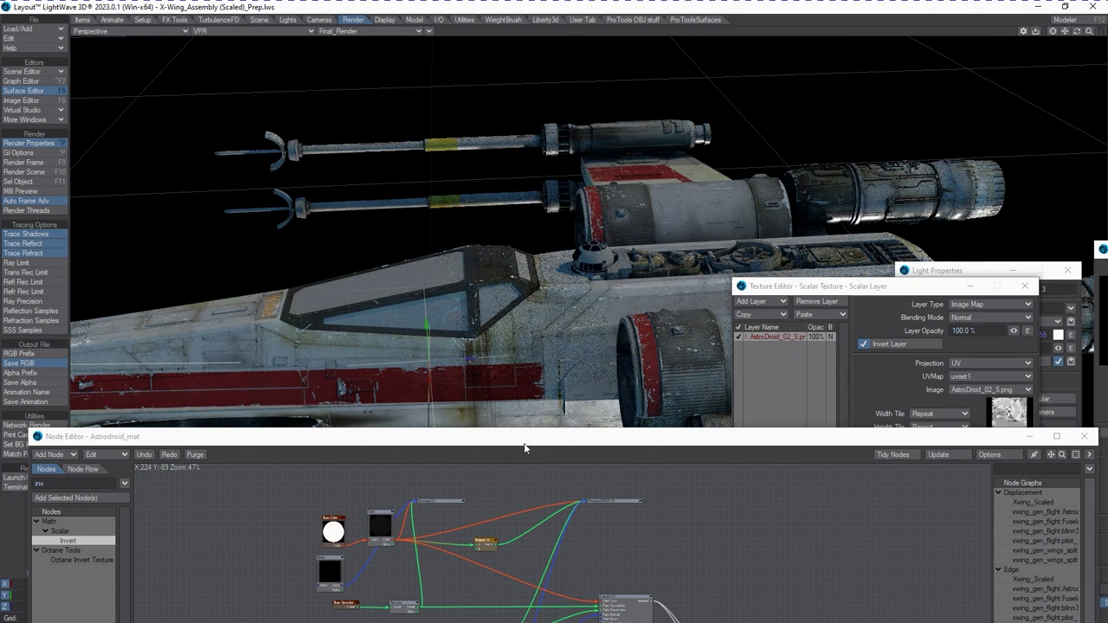
pyautogui.moveTo(525, 437); pyautogui.dragTo(740, 615)
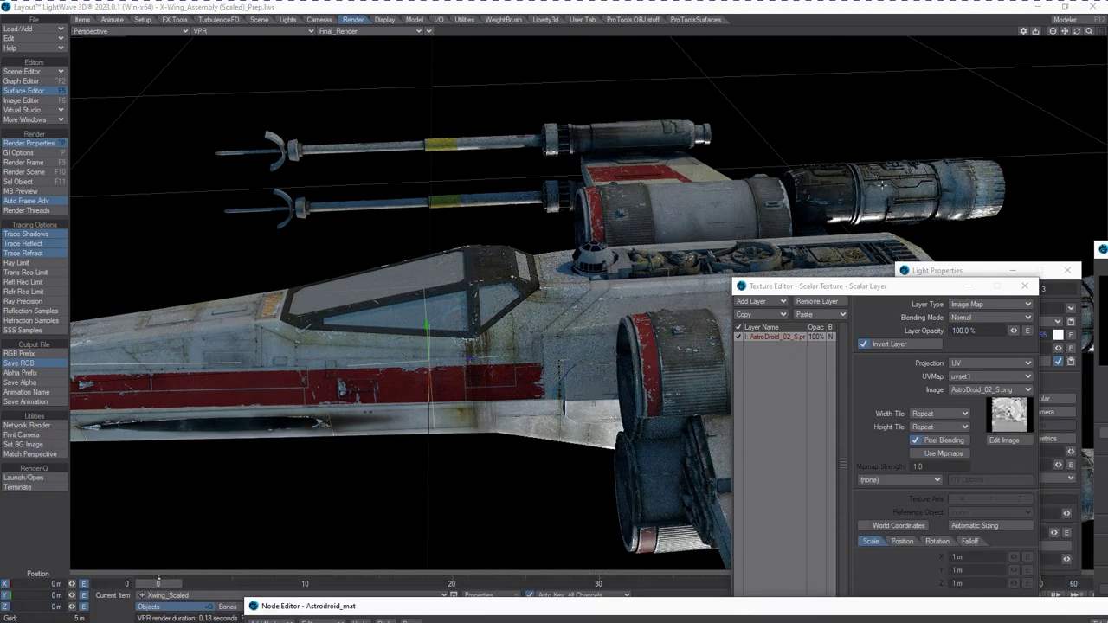
pyautogui.moveTo(586, 606); pyautogui.dragTo(713, 597)
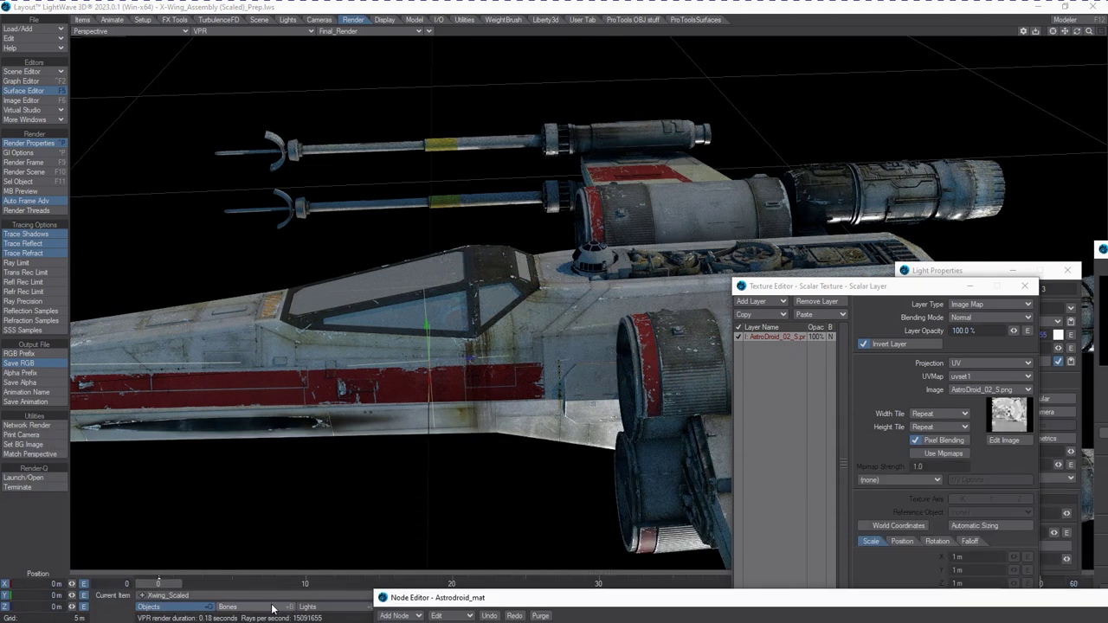
pyautogui.click(327, 606)
pyautogui.moveTo(461, 218); pyautogui.dragTo(496, 235)
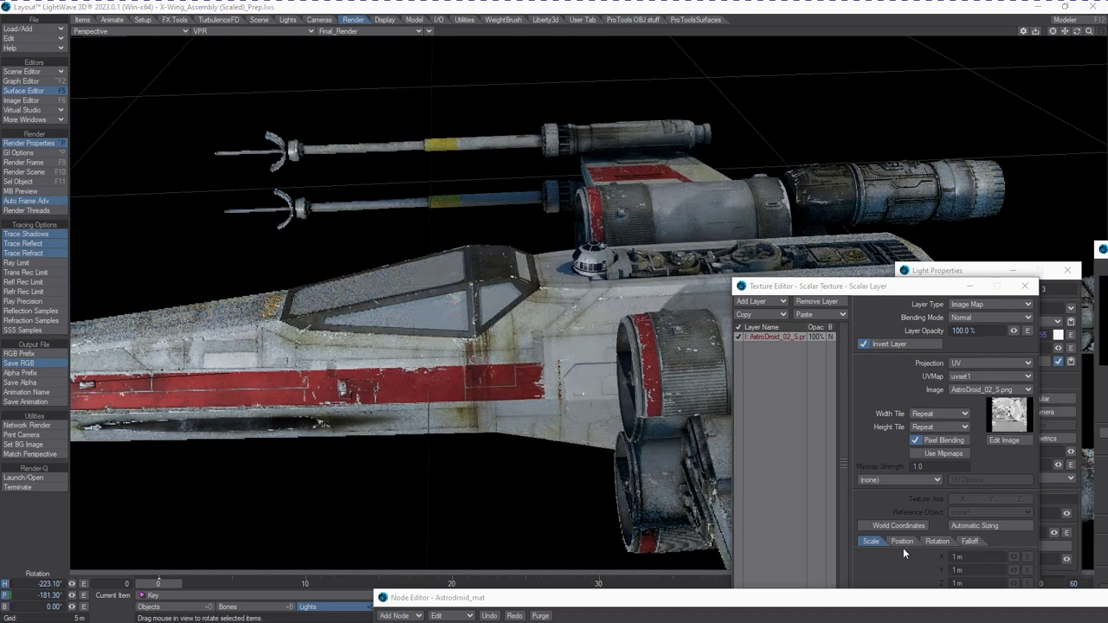
# Check the images offered for the inverted scalar layer and inspect the X-Wing_Gen_Fuselage_N_01.png normal map enlarged from the Image Editor.
pyautogui.click(975, 388)
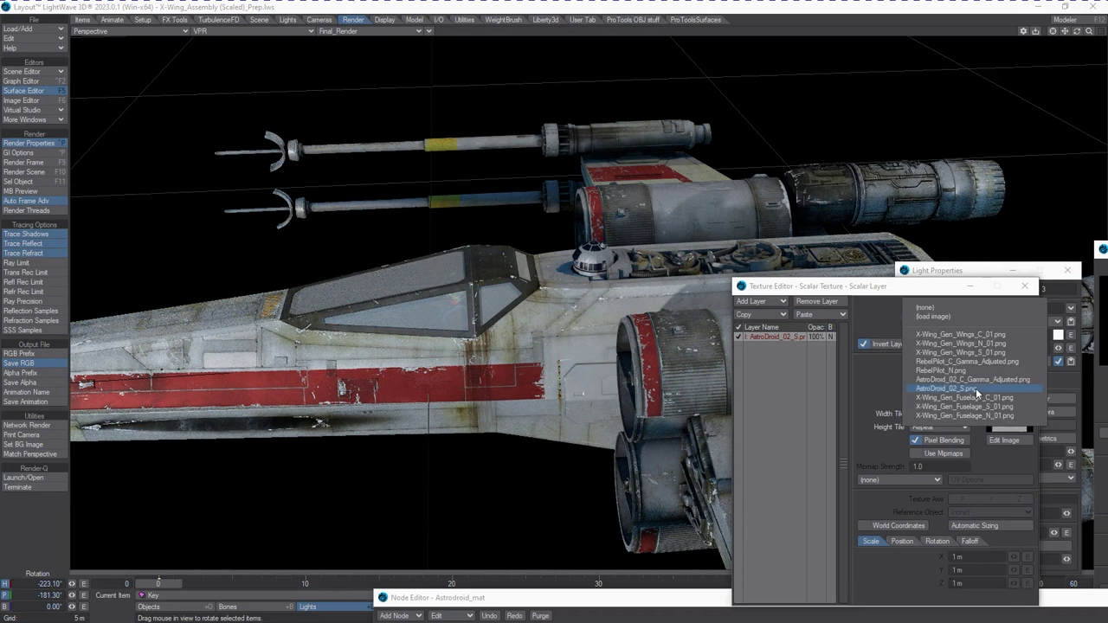
pyautogui.click(836, 415)
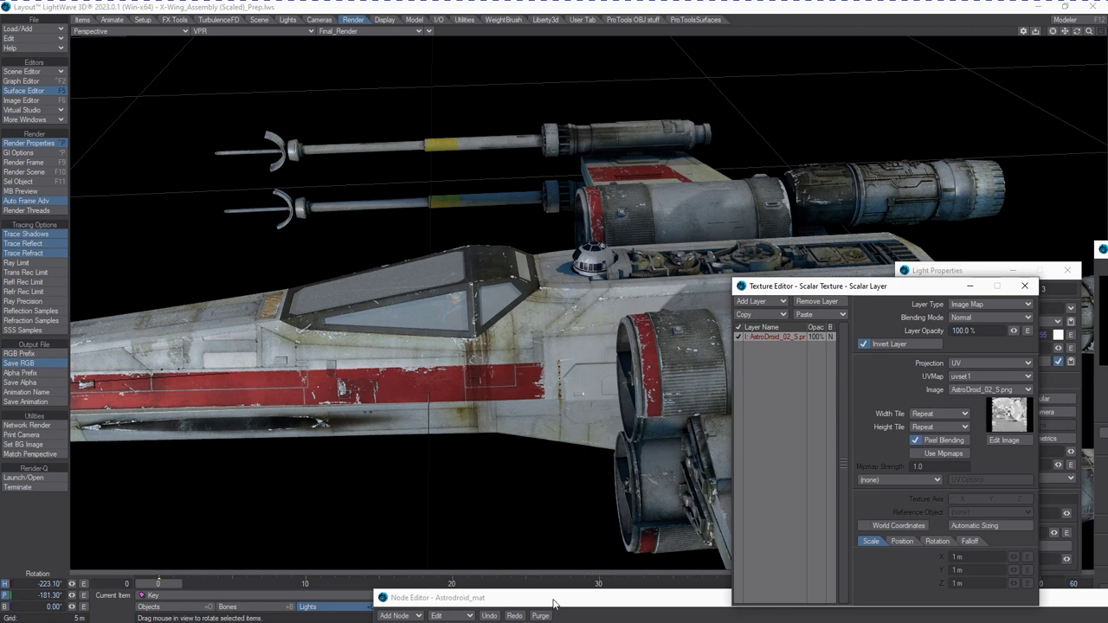
pyautogui.moveTo(552, 599); pyautogui.dragTo(573, 501)
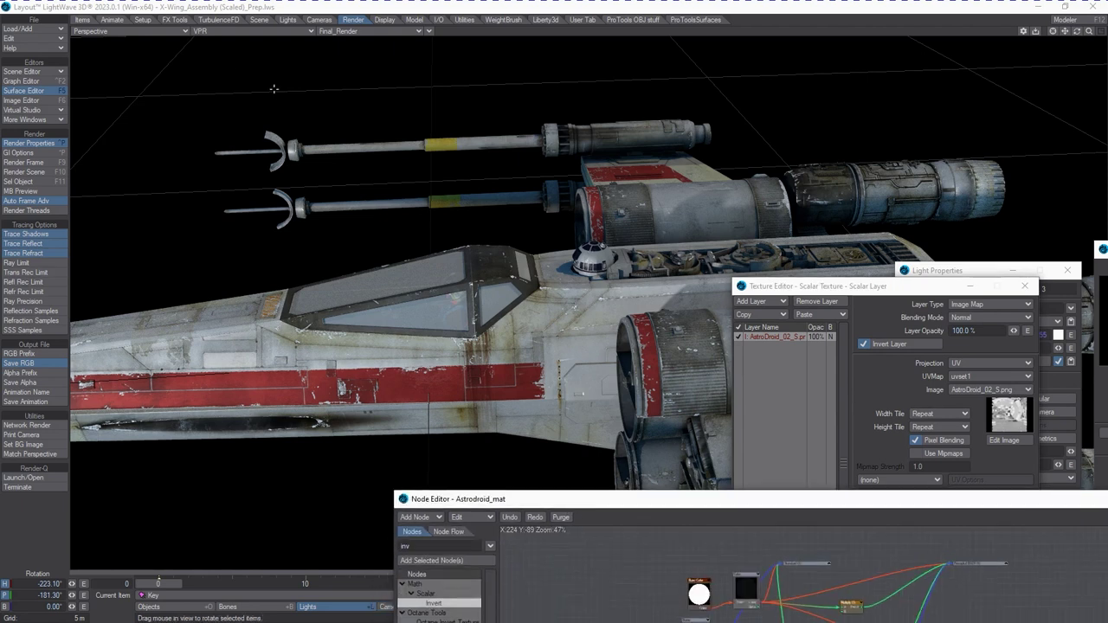
pyautogui.click(52, 100)
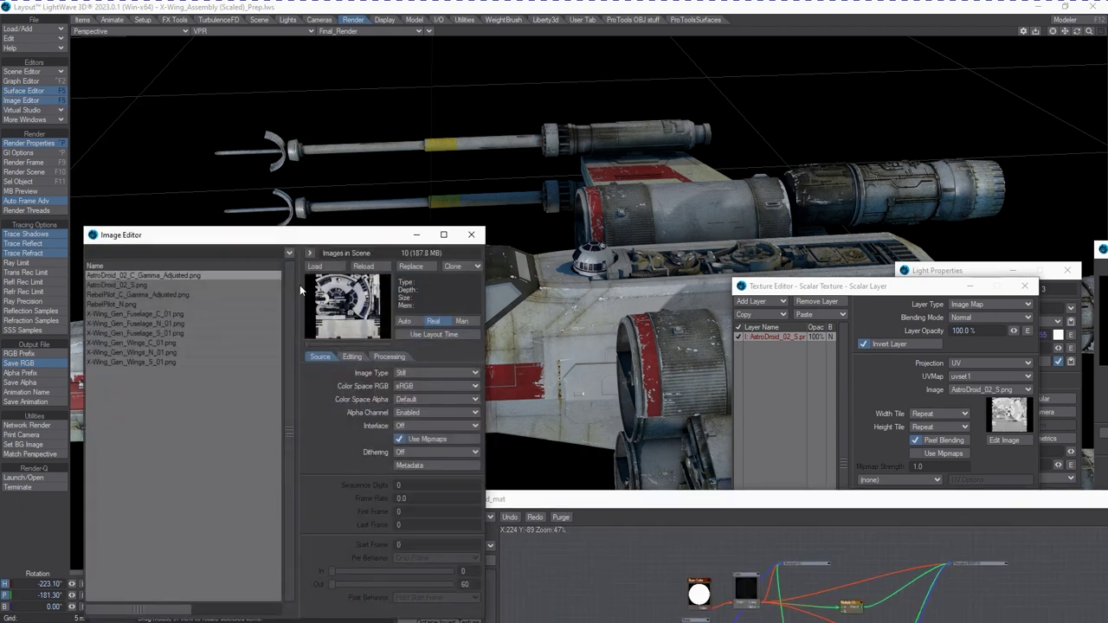
pyautogui.click(158, 325)
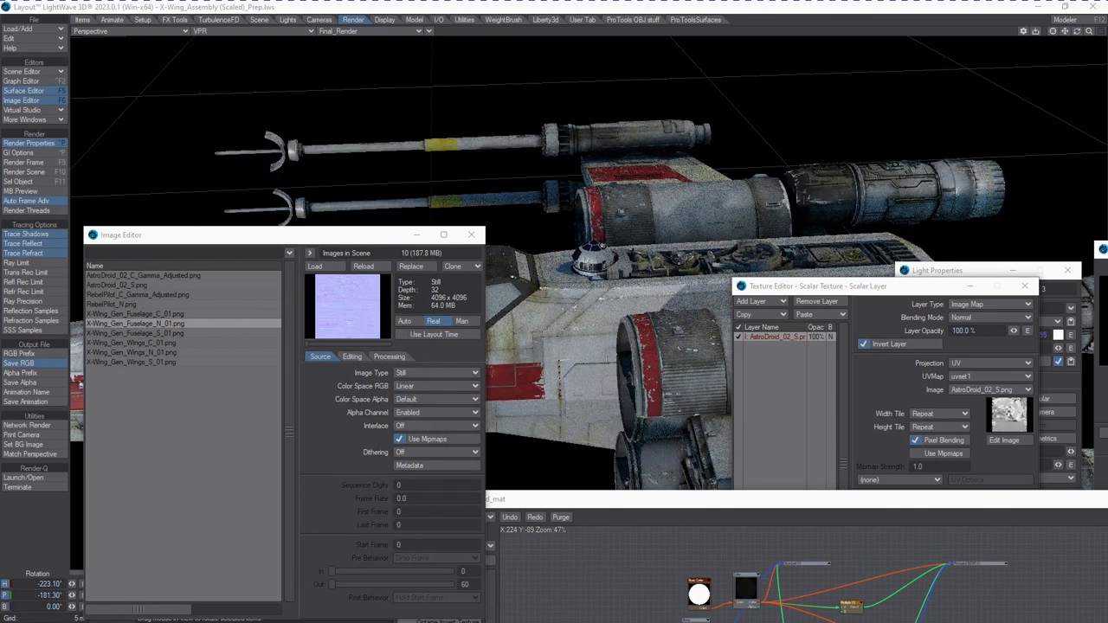
pyautogui.doubleClick(346, 305)
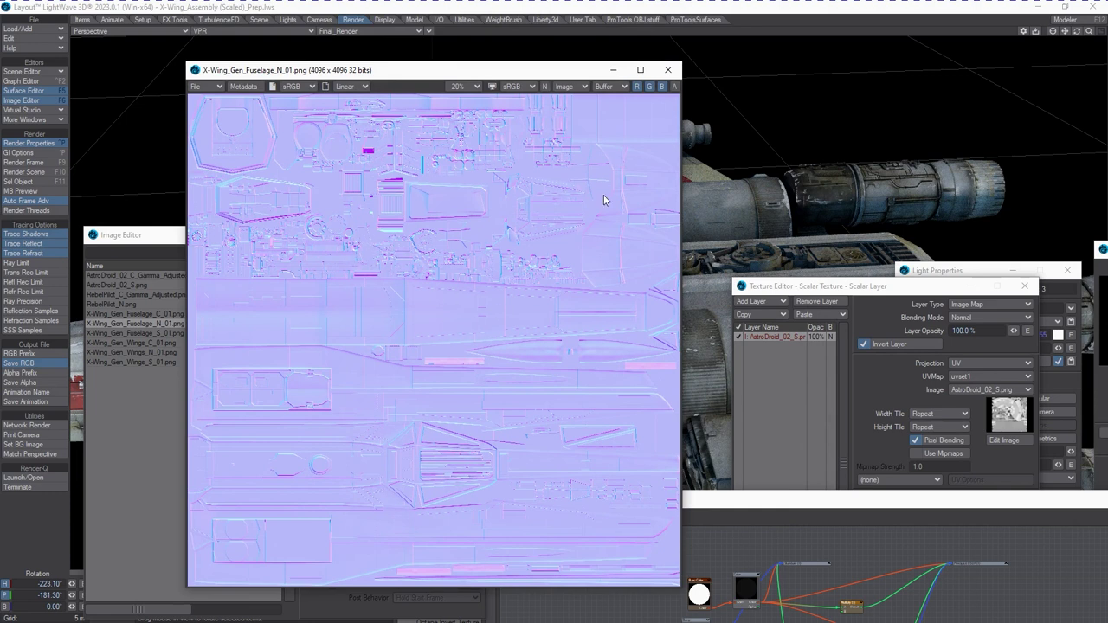
pyautogui.click(668, 70)
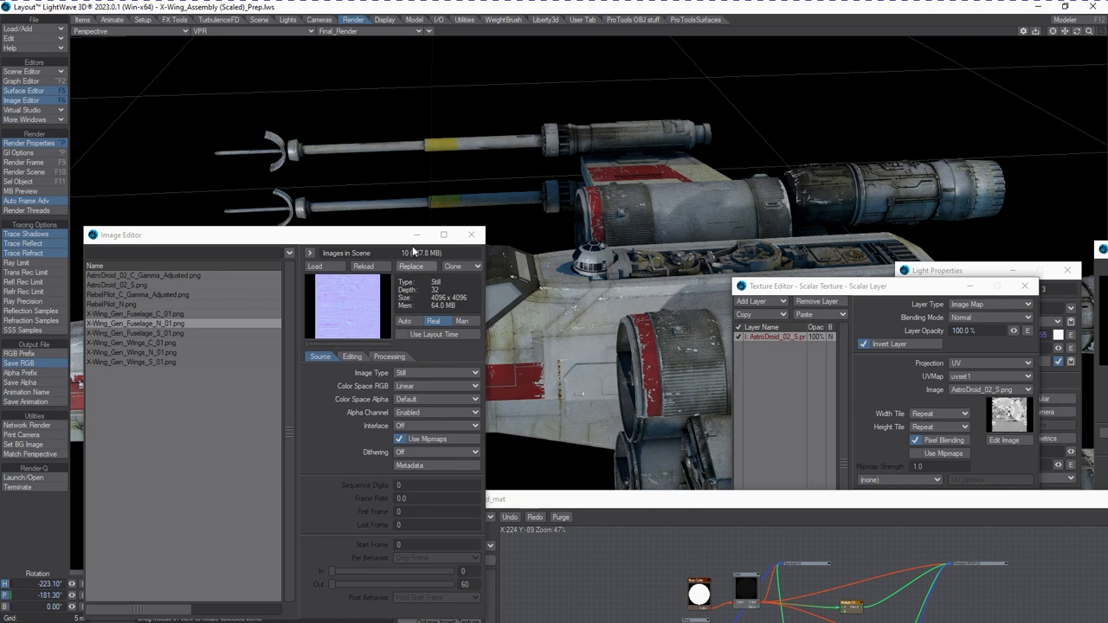
# Close the Image Editor, the open texture layer editors and the Light Properties window.
pyautogui.click(471, 234)
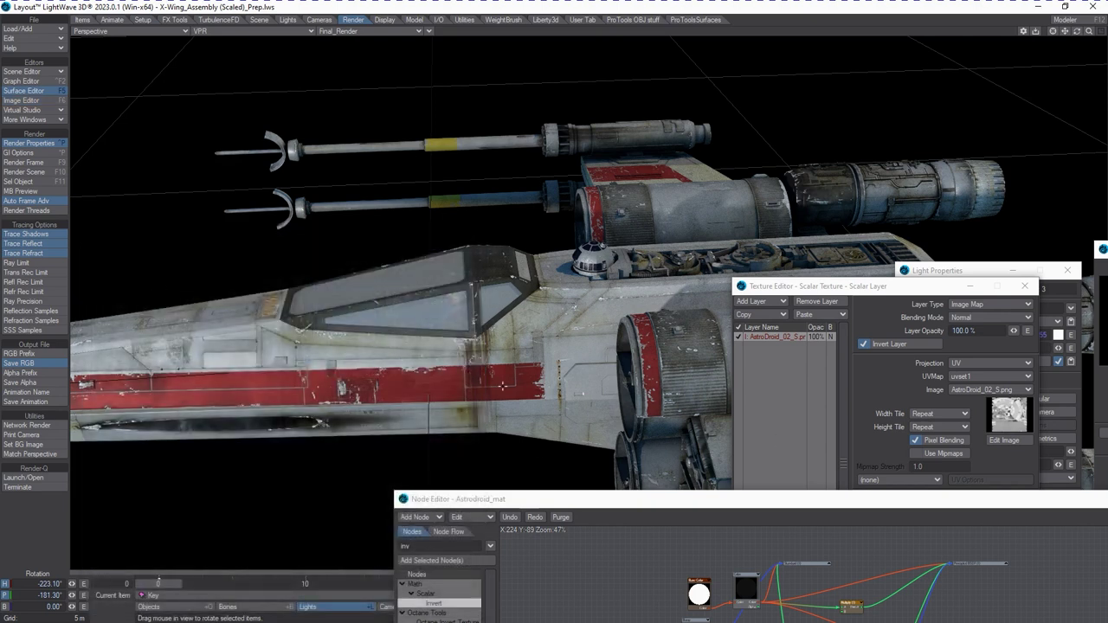
pyautogui.click(1025, 285)
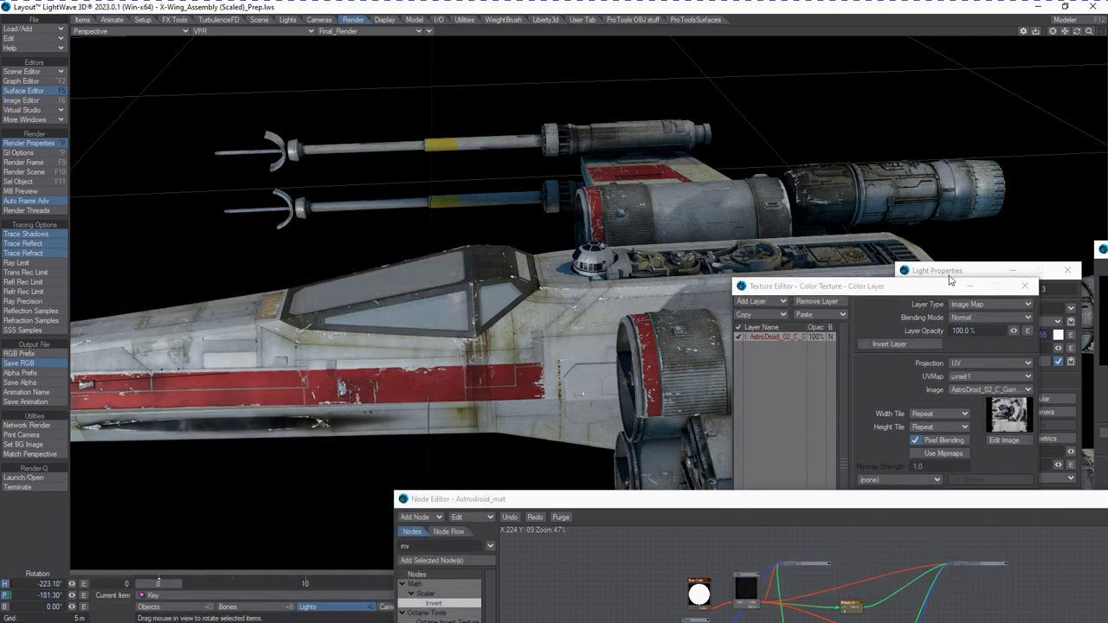
pyautogui.click(1025, 285)
pyautogui.click(1025, 286)
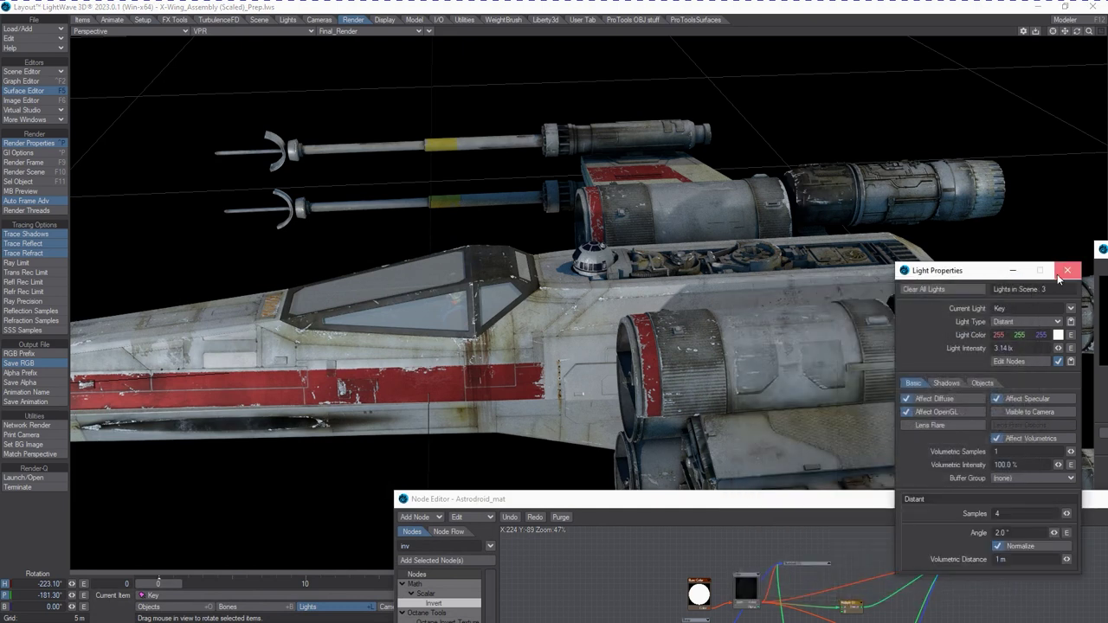
pyautogui.click(1067, 270)
# Disconnect the NormalMap node from Carpaint's Paint Normal and the Surface node's Normal input in the Astrodroid_mat graph, then minimize the Node Editor.
pyautogui.moveTo(862, 507); pyautogui.dragTo(446, 218)
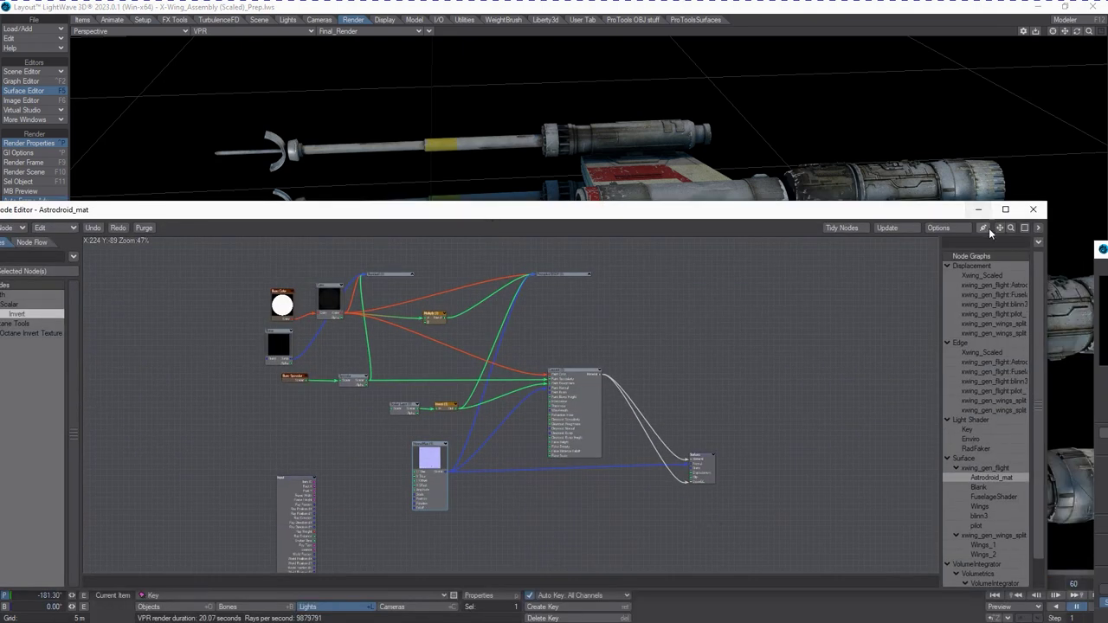
pyautogui.moveTo(1010, 228); pyautogui.dragTo(1030, 228)
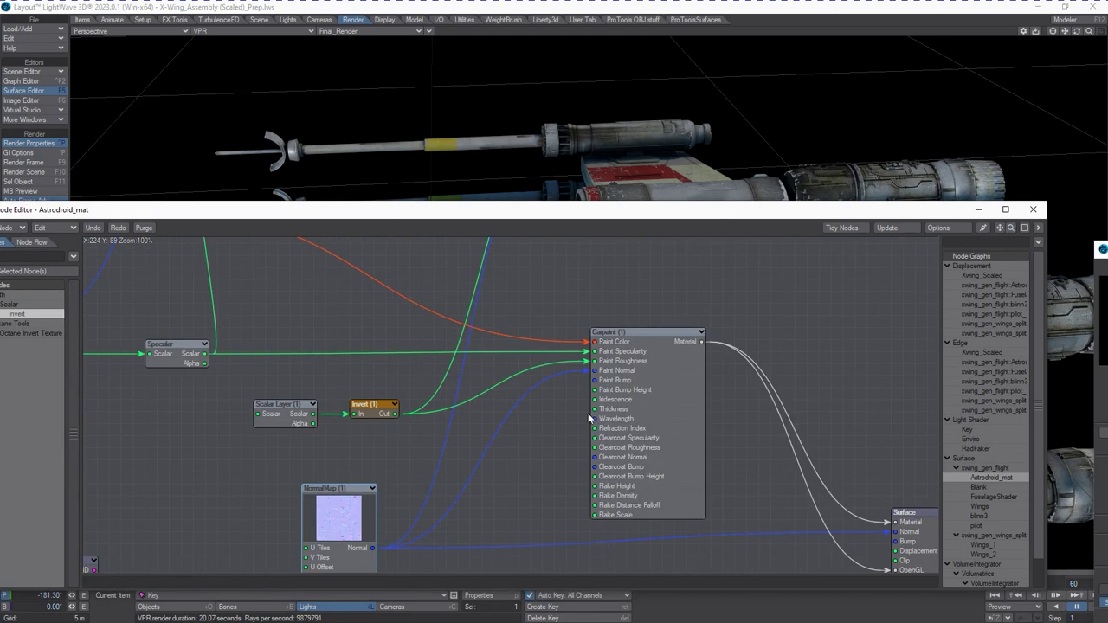
pyautogui.moveTo(589, 371); pyautogui.dragTo(527, 395)
pyautogui.moveTo(884, 534); pyautogui.dragTo(873, 538)
pyautogui.moveTo(623, 221); pyautogui.dragTo(642, 422)
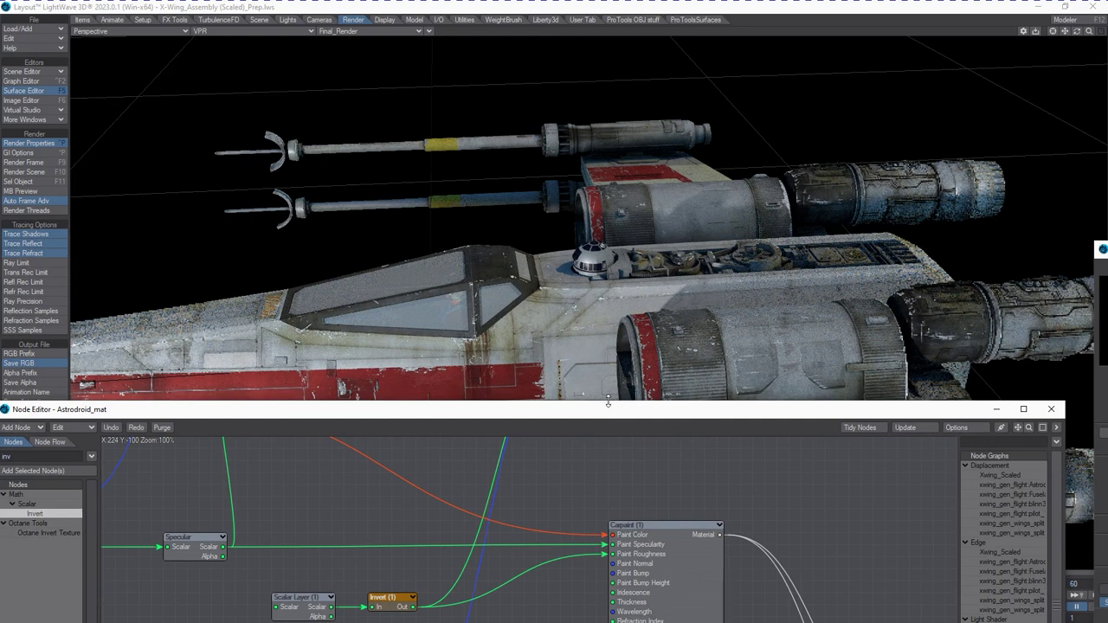
pyautogui.moveTo(610, 408); pyautogui.dragTo(639, 246)
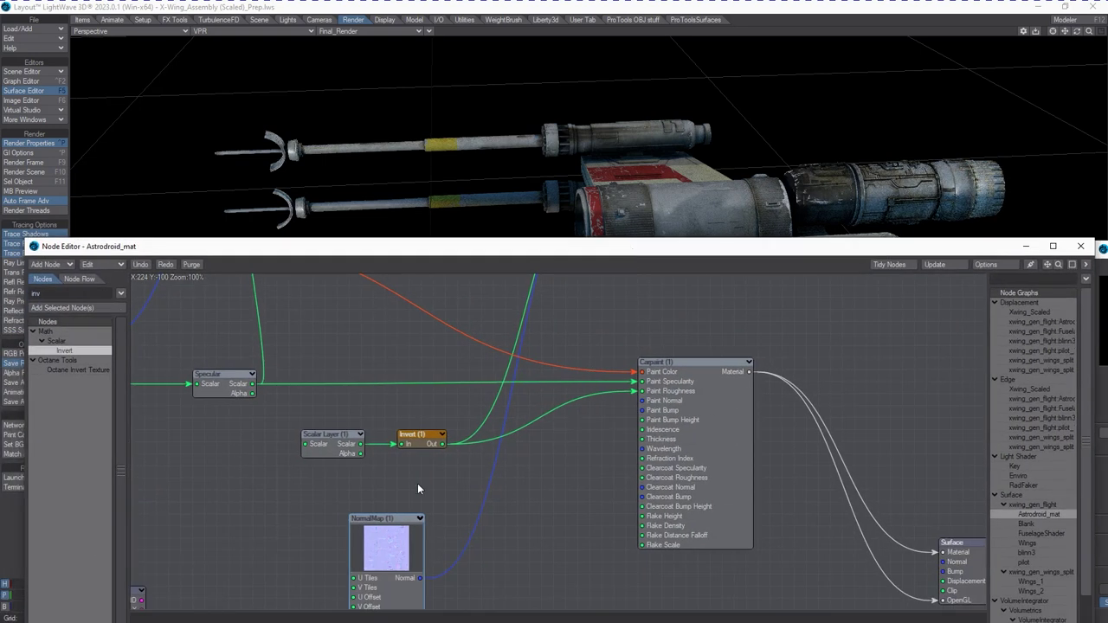
pyautogui.click(1025, 246)
# Save the Astrodroid_mat surface in the Surfaces folder as Astrodroid_mat_2023_CarPaint.srf.
pyautogui.press('F5')
pyautogui.moveTo(701, 152); pyautogui.dragTo(715, 160)
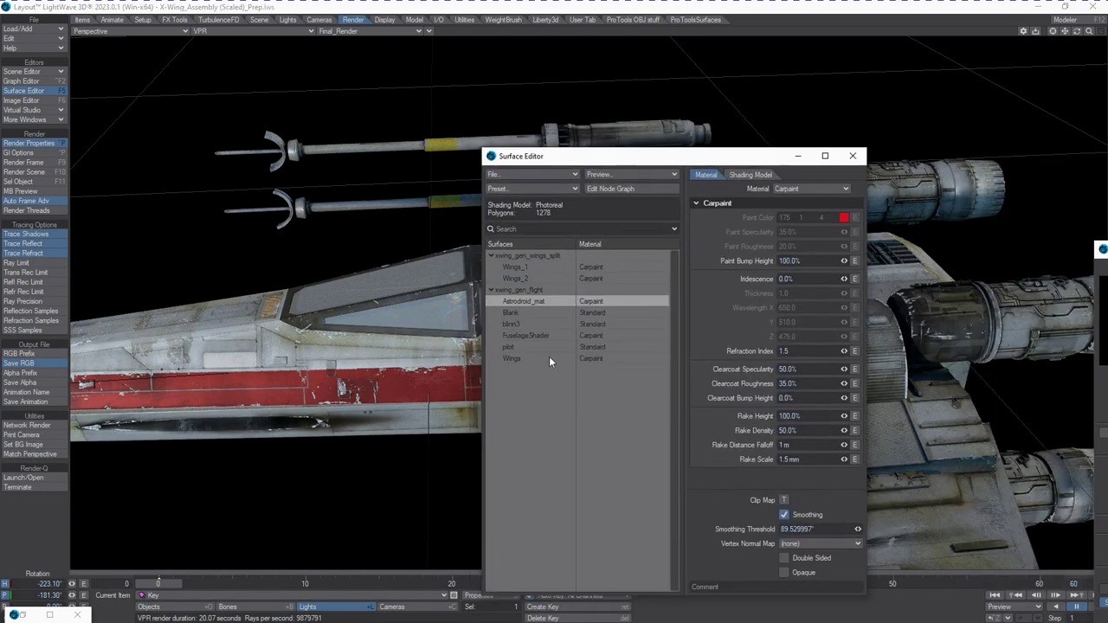
pyautogui.rightClick(536, 304)
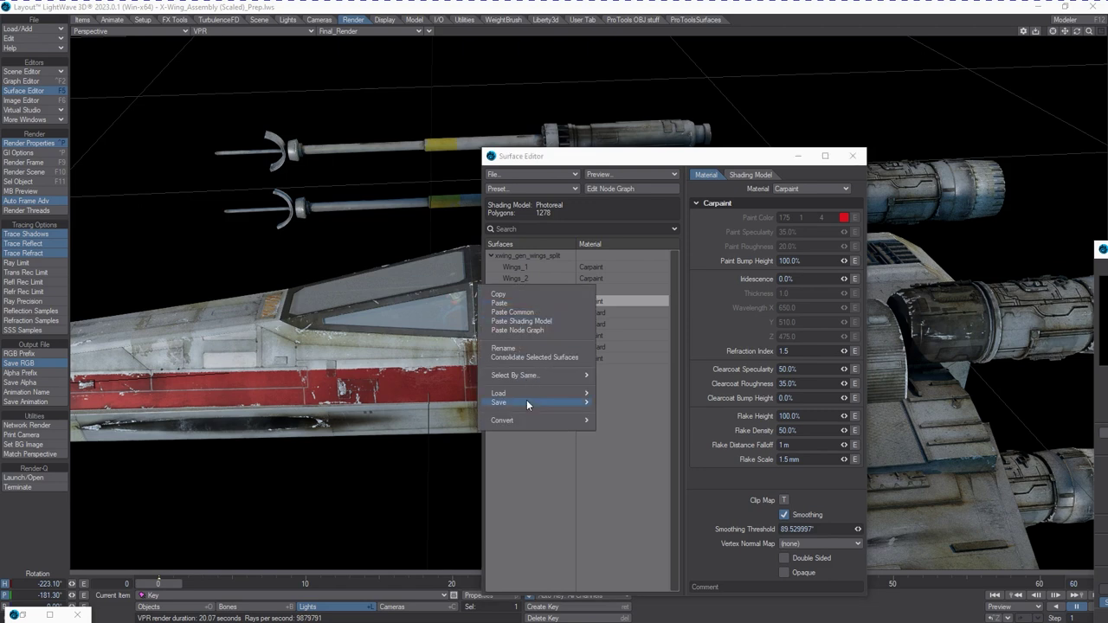
pyautogui.moveTo(527, 403)
pyautogui.click(638, 403)
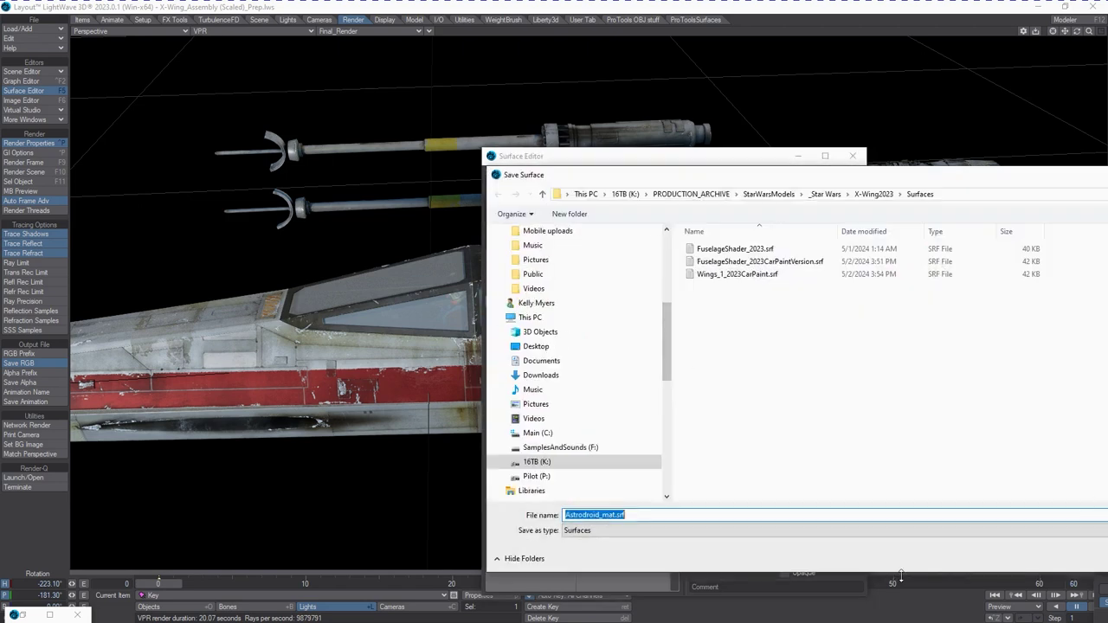
pyautogui.click(615, 515)
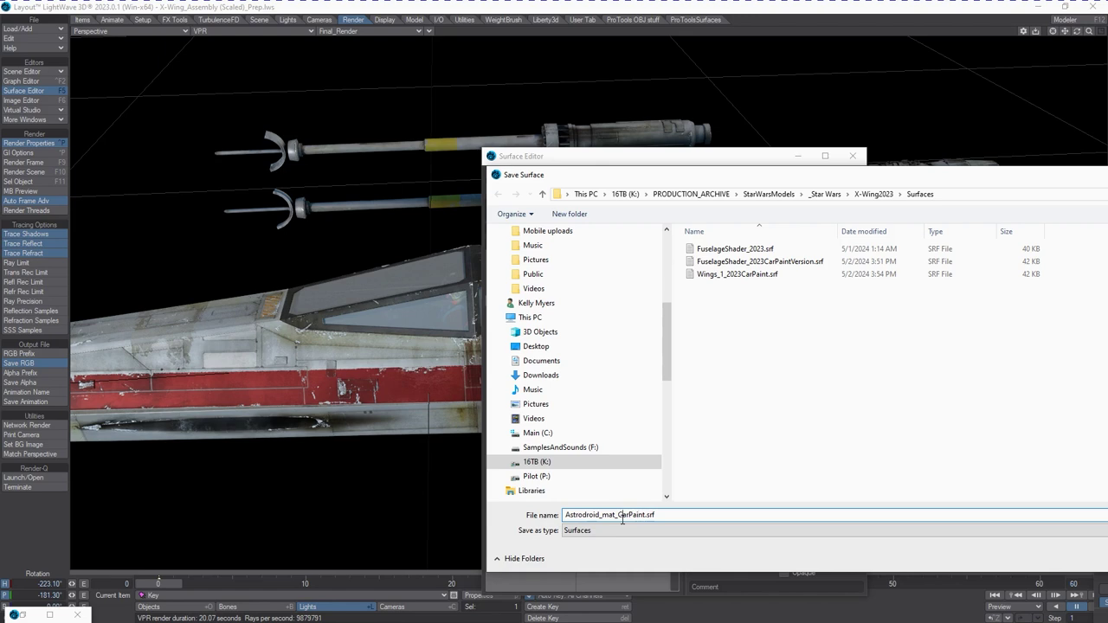
pyautogui.write('2023_')
pyautogui.press('Return')
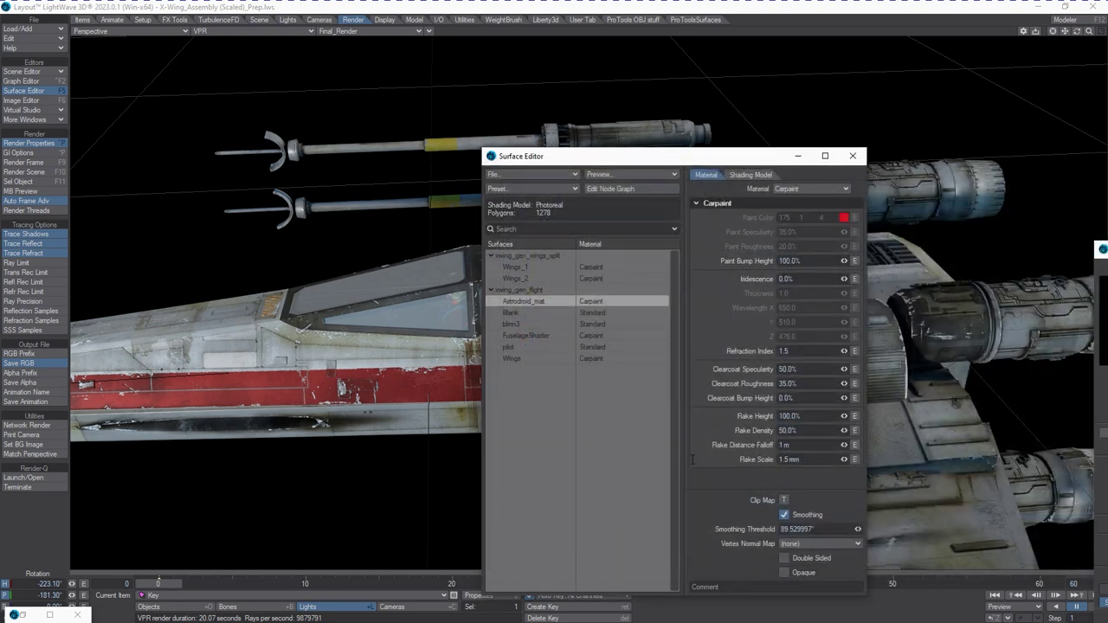
# Review the material settings of the Blank and blinn3 surfaces against the rendered ship.
pyautogui.moveTo(693, 156); pyautogui.dragTo(1067, 162)
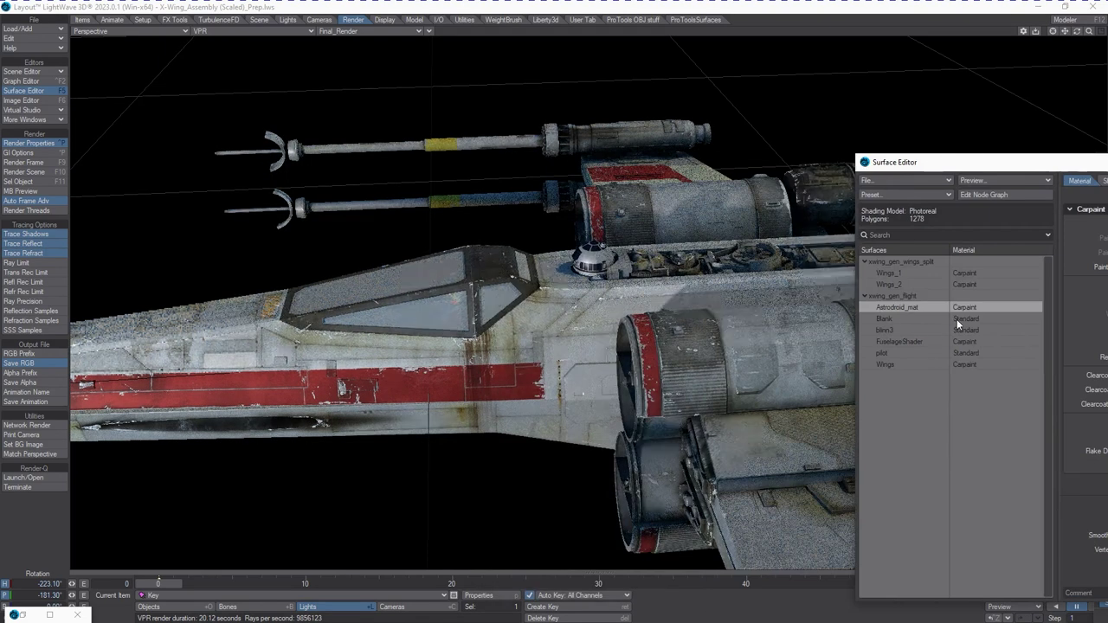
pyautogui.click(909, 318)
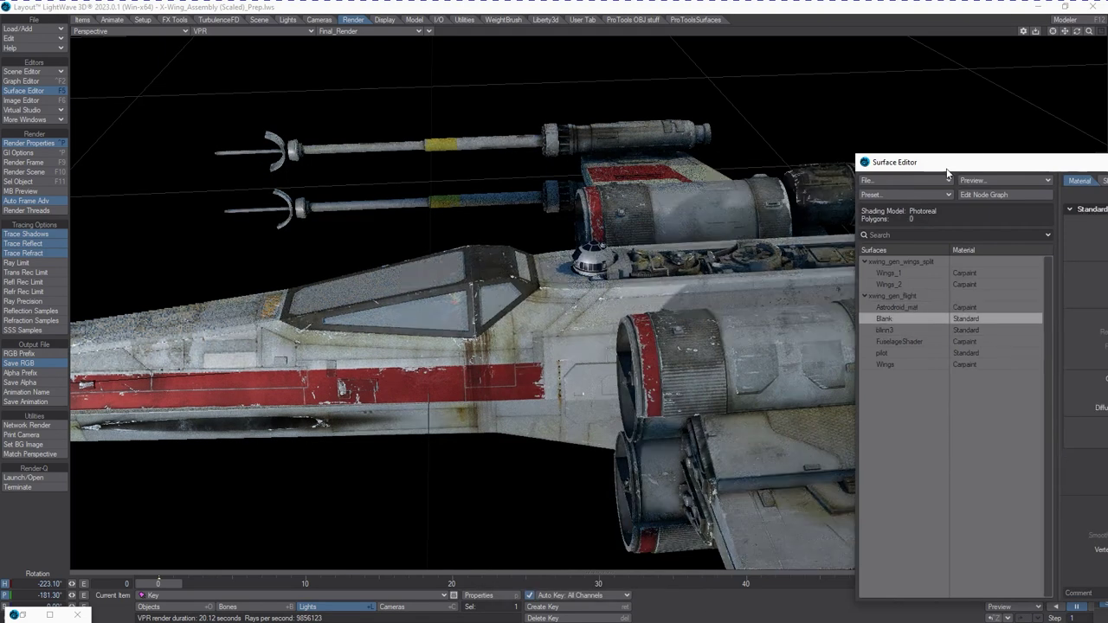
pyautogui.moveTo(946, 170); pyautogui.dragTo(700, 187)
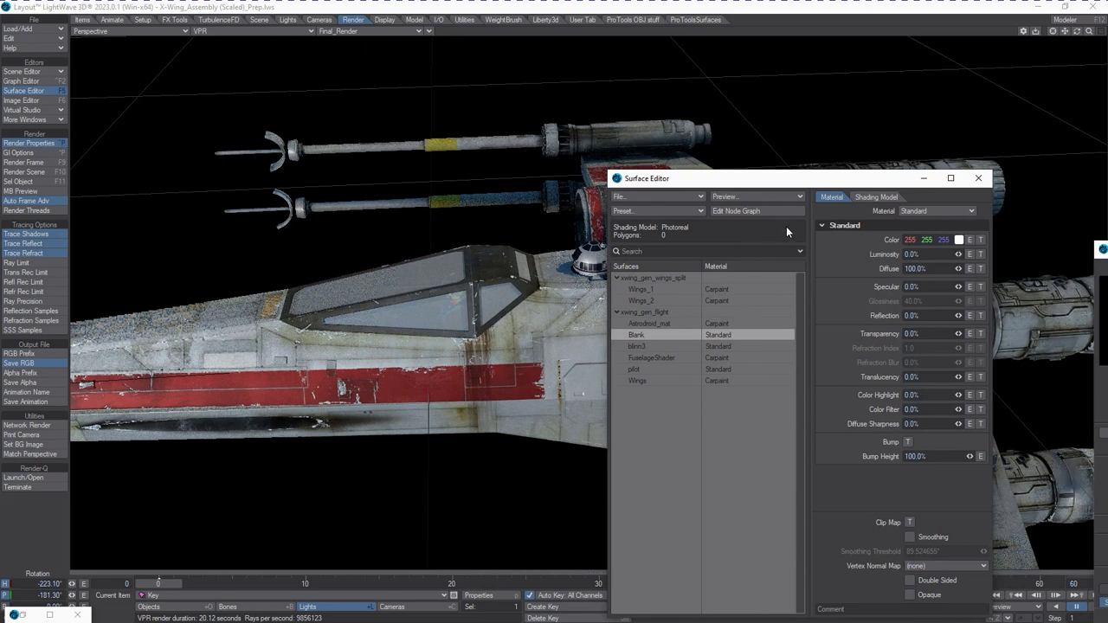
pyautogui.click(660, 347)
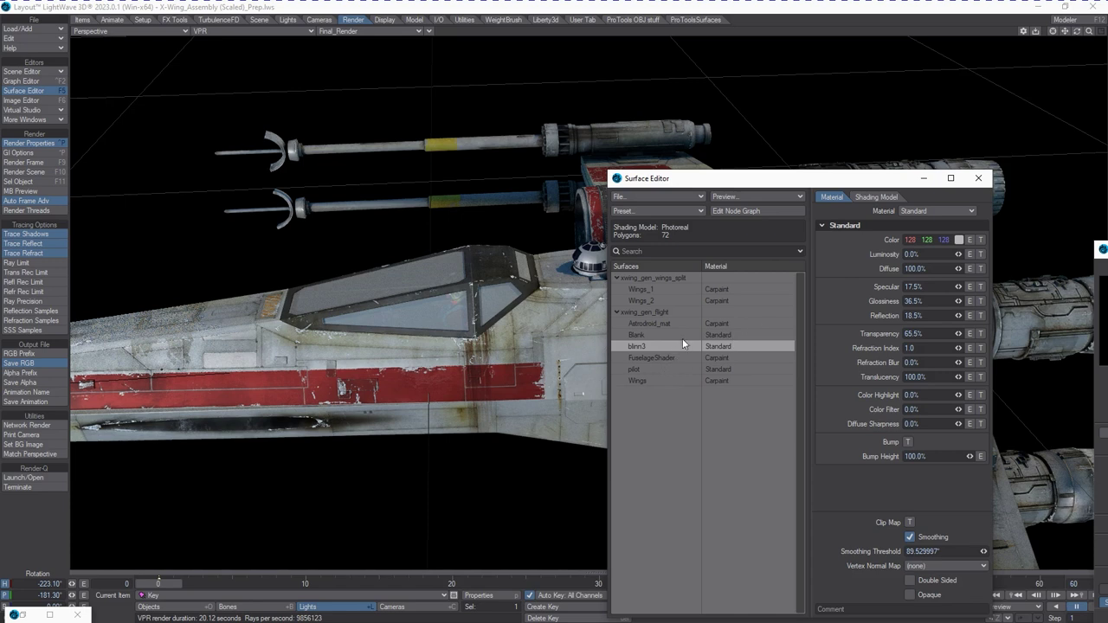
# Convert the pilot surface from layered textures to Principled nodes.
pyautogui.click(650, 369)
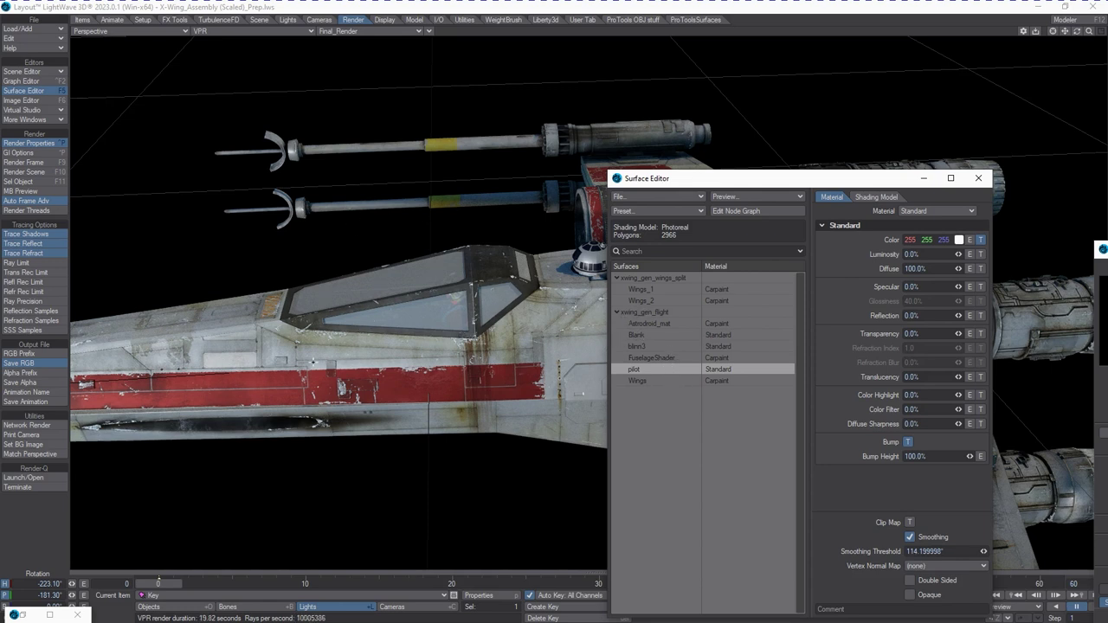
pyautogui.rightClick(647, 371)
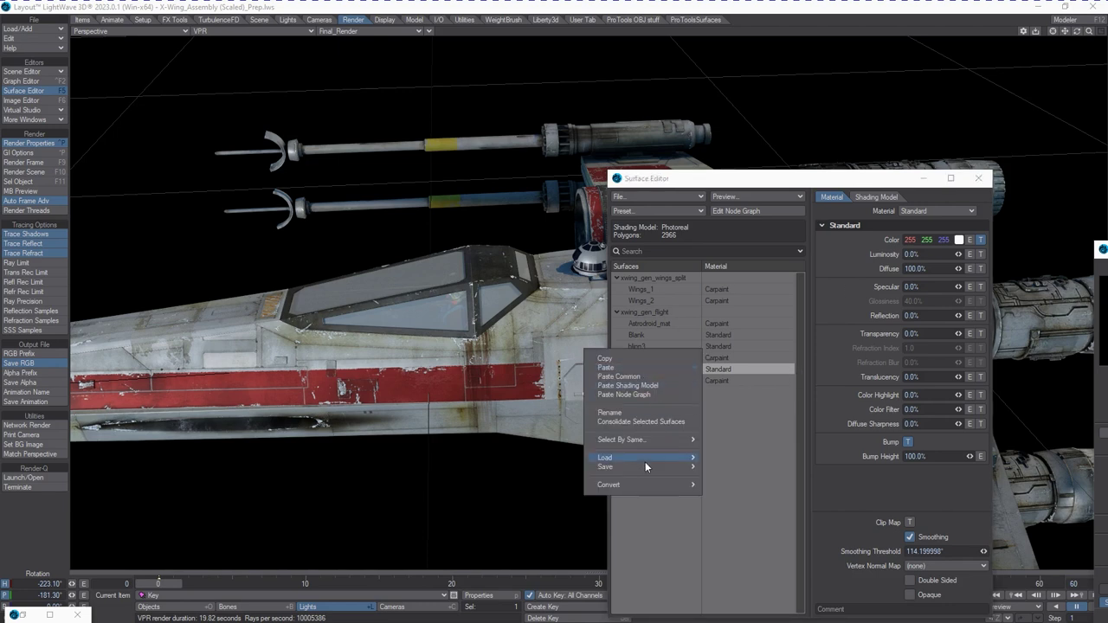
pyautogui.moveTo(643, 495)
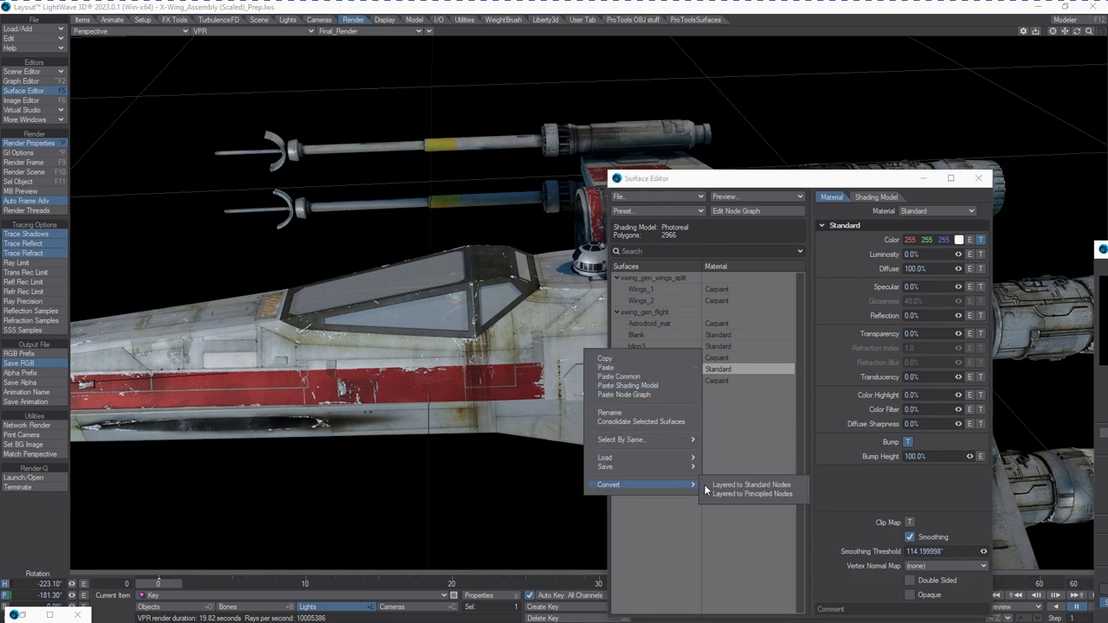
pyautogui.click(773, 496)
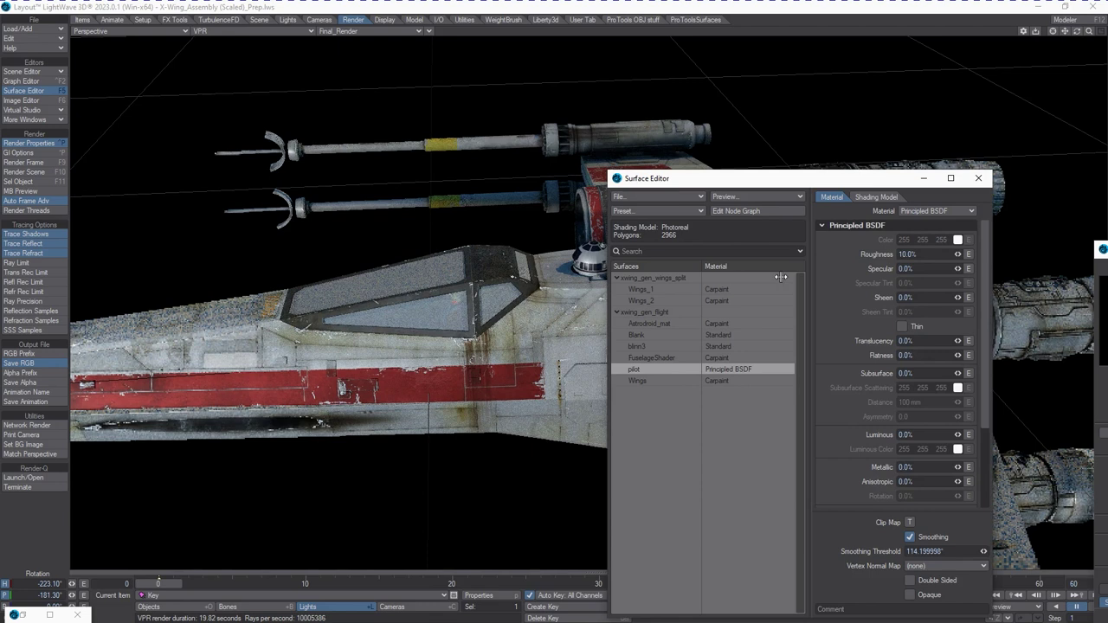
# Open the pilot surface's node graph and spread out the Principled BSDF, Input and Bump nodes.
pyautogui.click(777, 211)
pyautogui.moveTo(231, 334); pyautogui.dragTo(590, 442)
pyautogui.moveTo(210, 396); pyautogui.dragTo(1035, 539)
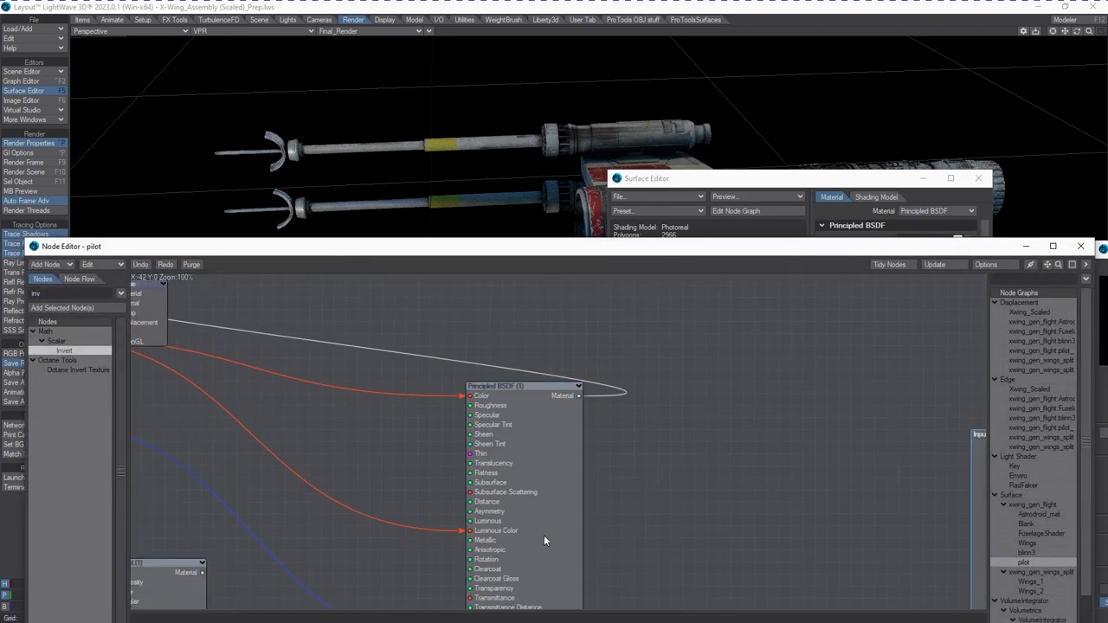
pyautogui.click(1048, 265)
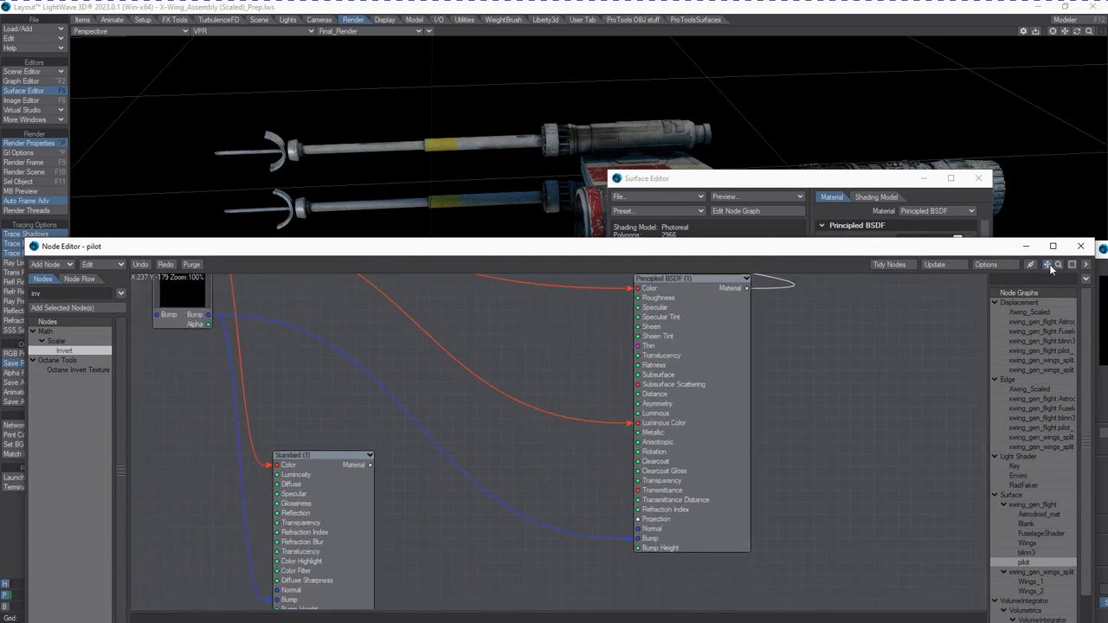
pyautogui.moveTo(190, 296); pyautogui.dragTo(383, 409)
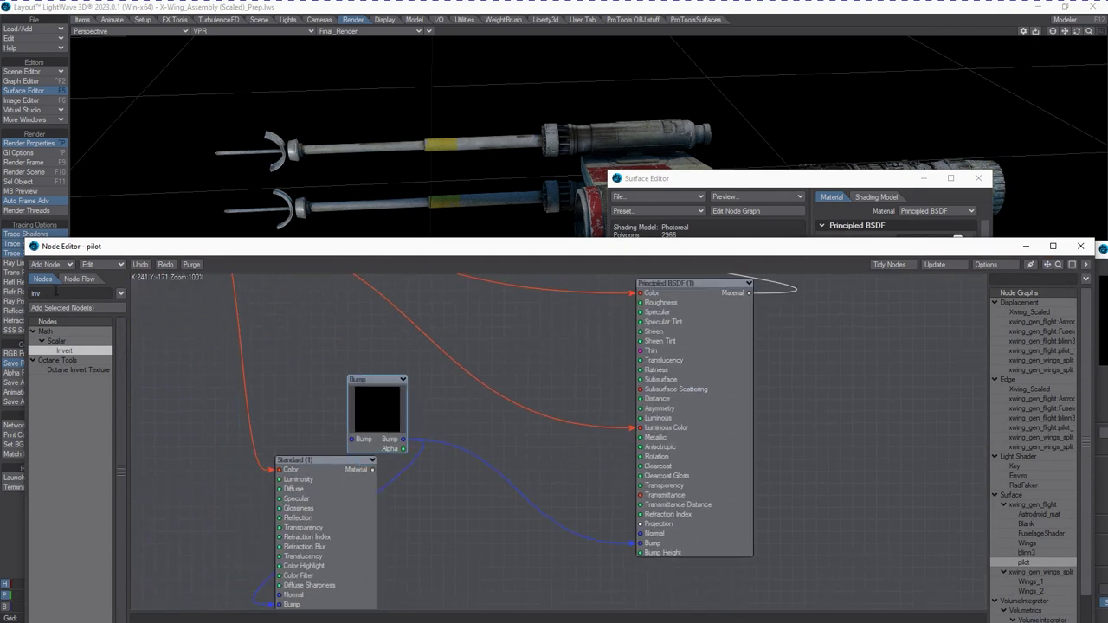
# Add a NormalMap node to the pilot graph and connect its Normal output to the Principled BSDF's Bump input.
pyautogui.write('n')
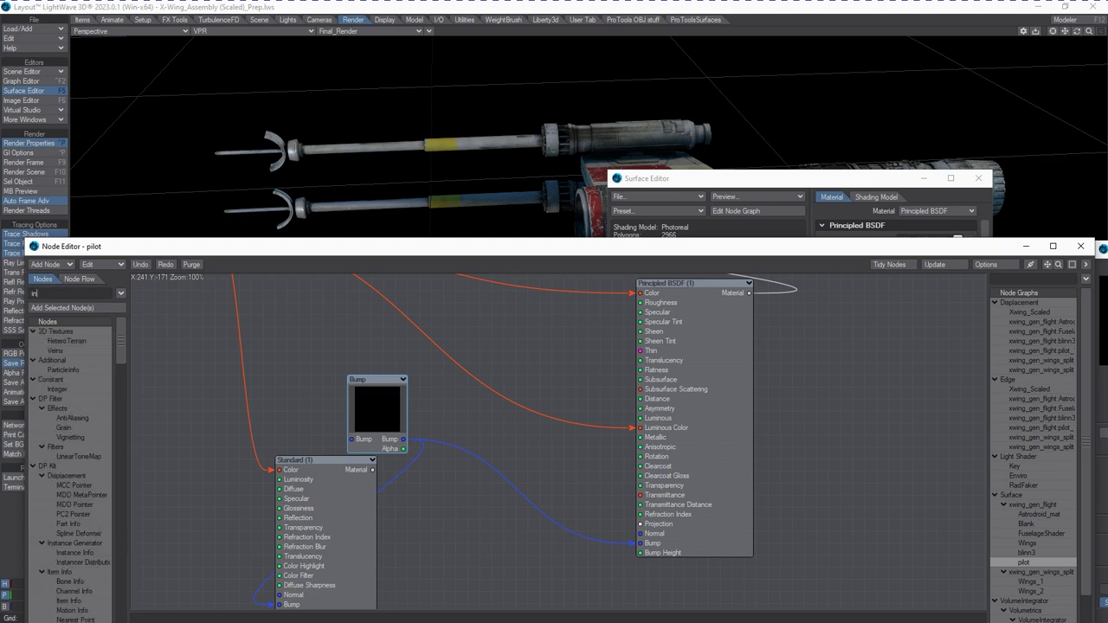
pyautogui.write('orm')
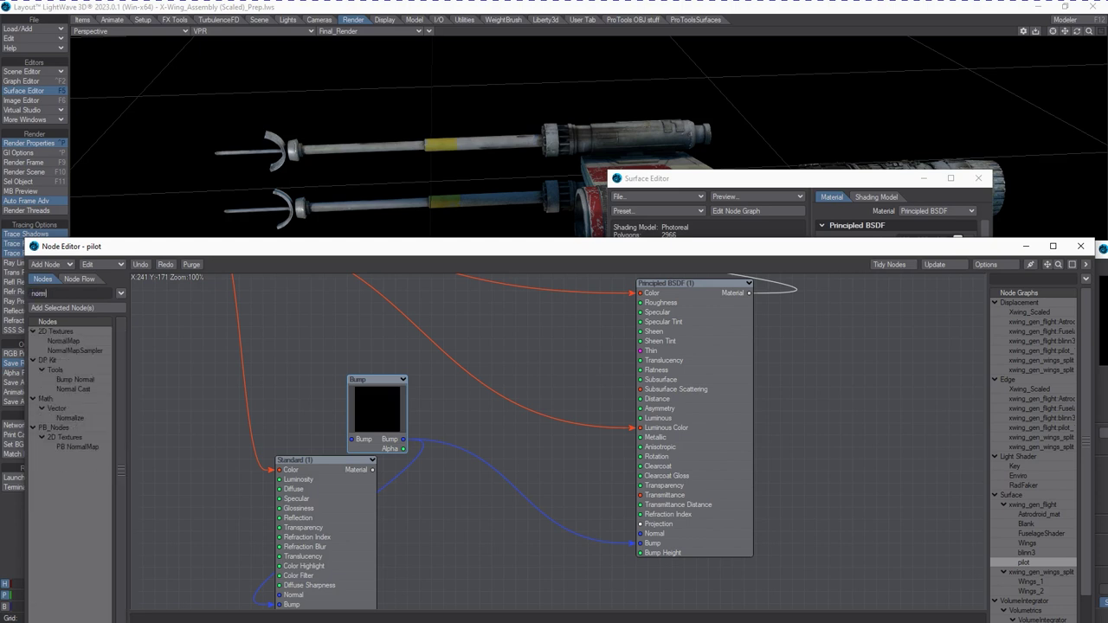
pyautogui.doubleClick(64, 341)
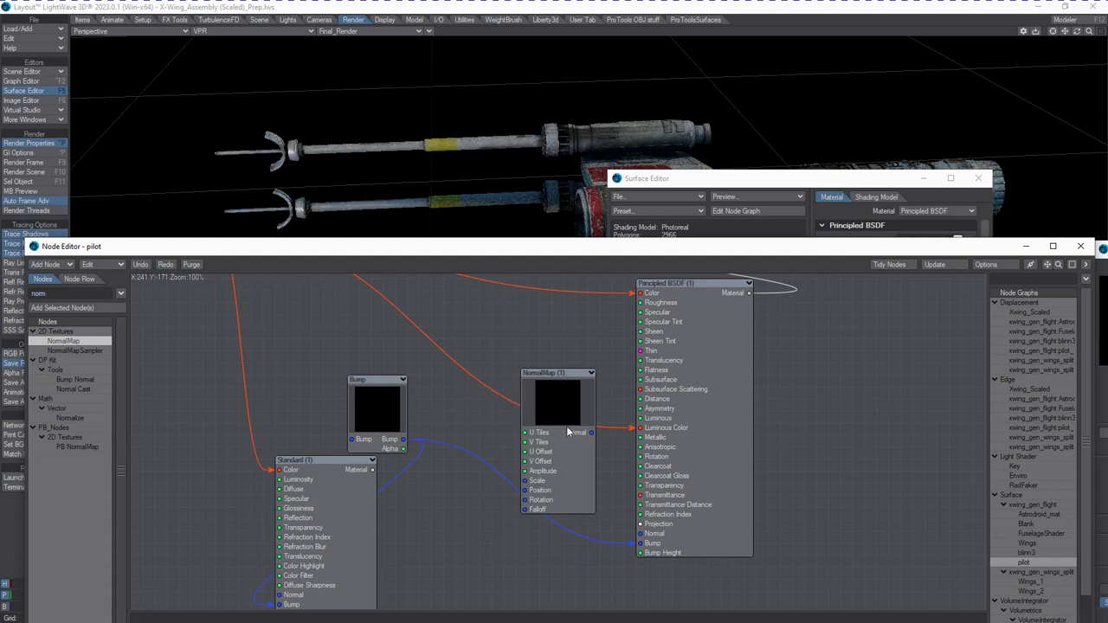
pyautogui.moveTo(578, 432); pyautogui.dragTo(651, 544)
# Check the old Bump node's image and UV map settings, and move the Bump and NormalMap nodes apart.
pyautogui.doubleClick(379, 414)
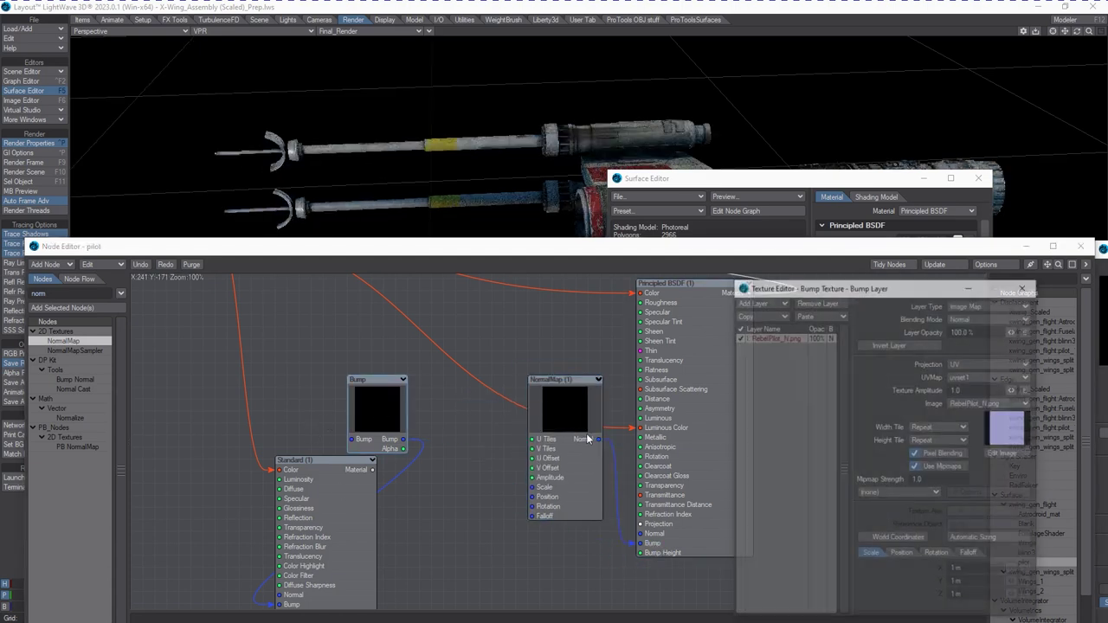
pyautogui.doubleClick(565, 411)
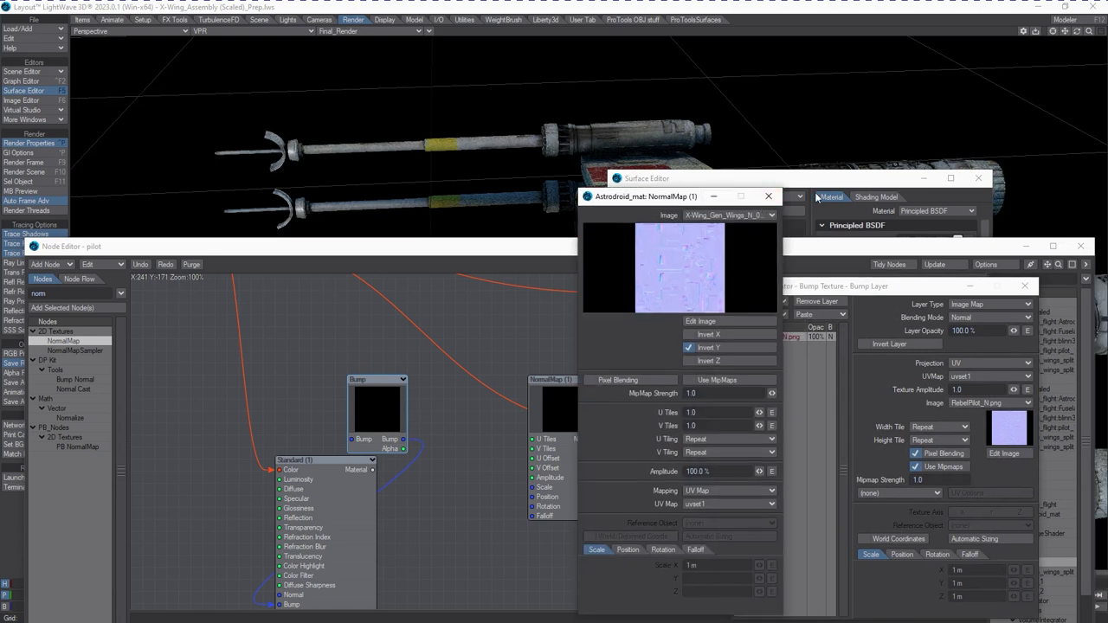
pyautogui.click(782, 197)
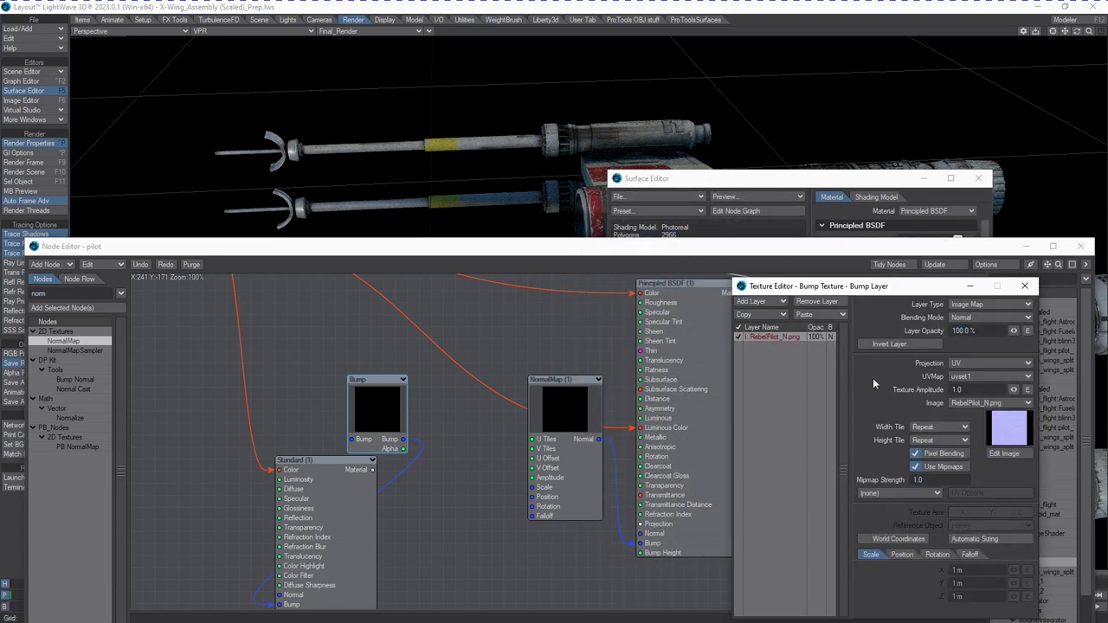
pyautogui.click(1025, 287)
pyautogui.moveTo(385, 401); pyautogui.dragTo(125, 510)
pyautogui.moveTo(585, 416); pyautogui.dragTo(526, 412)
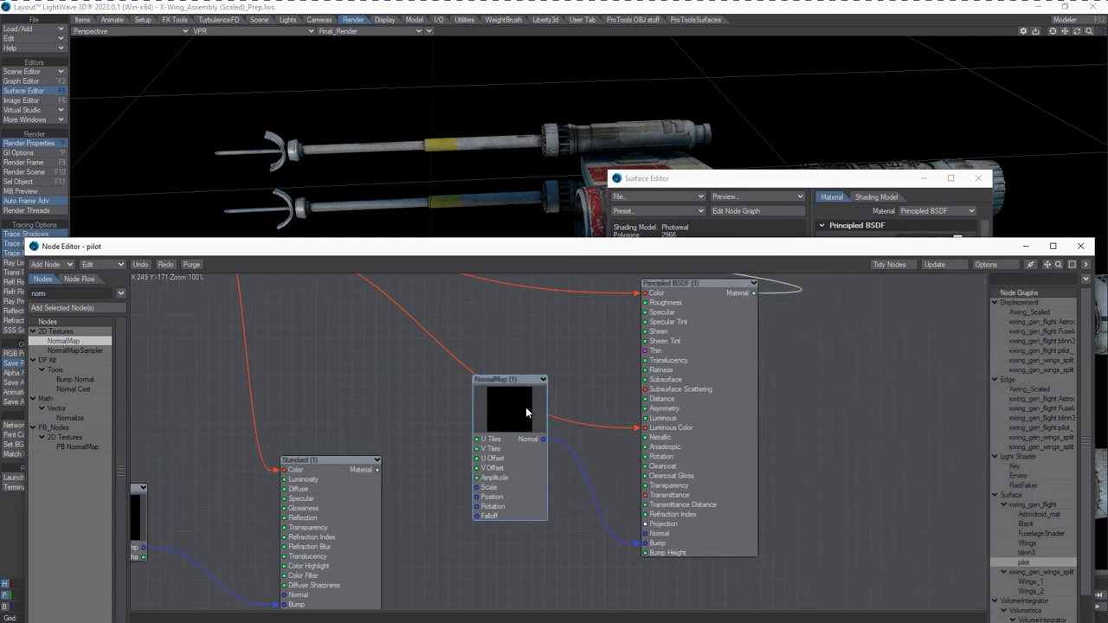
# Load RebelPilot_N.png into the pilot graph's NormalMap node and enable Invert Y.
pyautogui.doubleClick(509, 430)
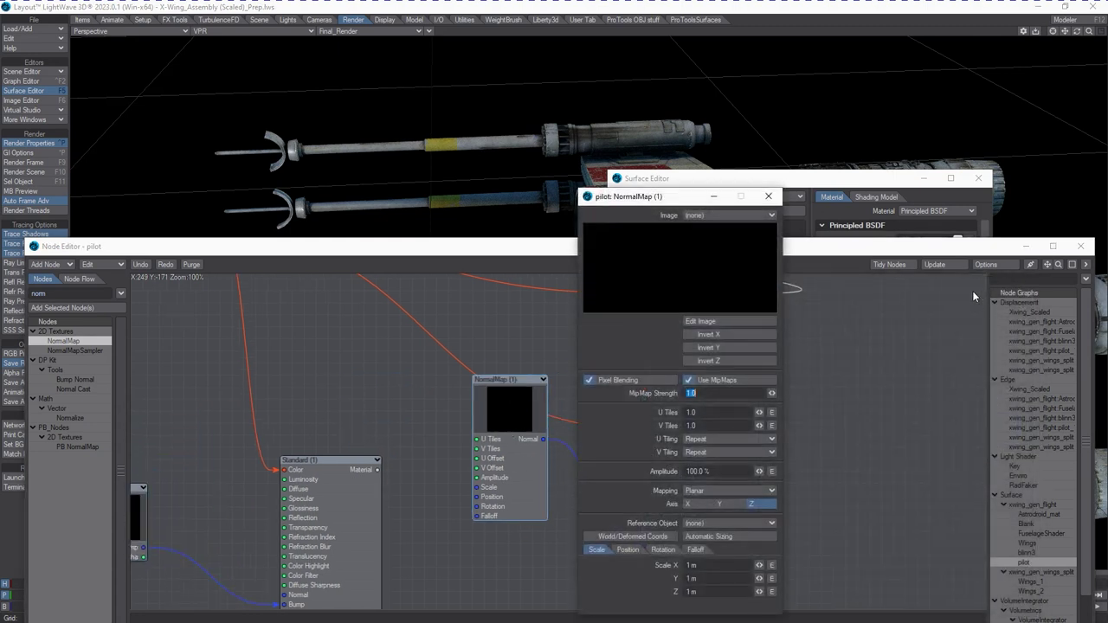
pyautogui.click(726, 222)
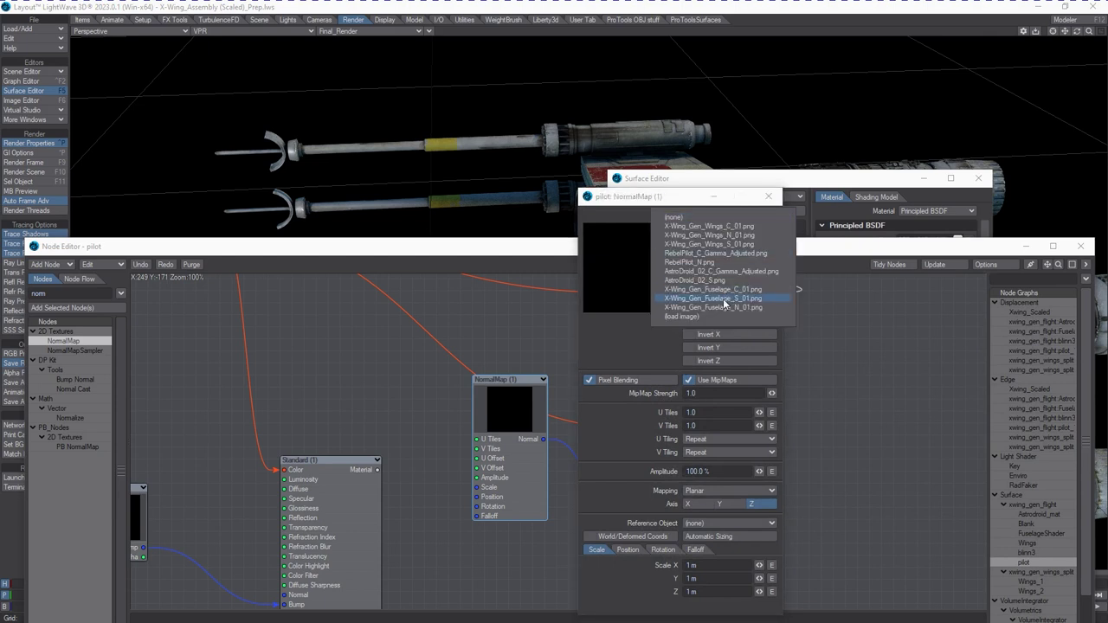
pyautogui.click(727, 263)
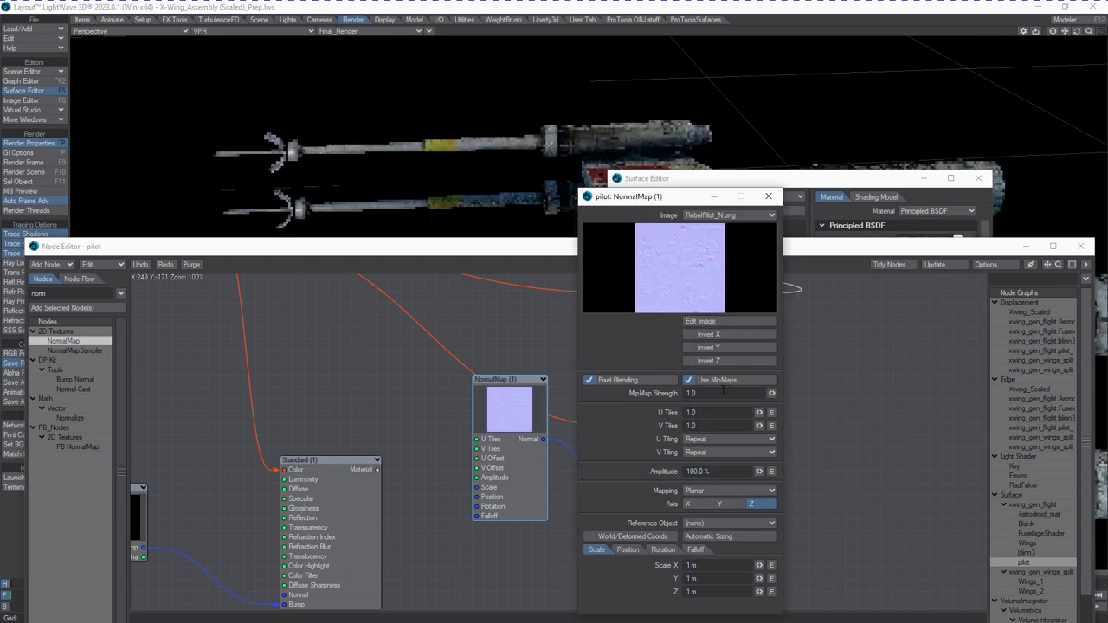
pyautogui.click(705, 347)
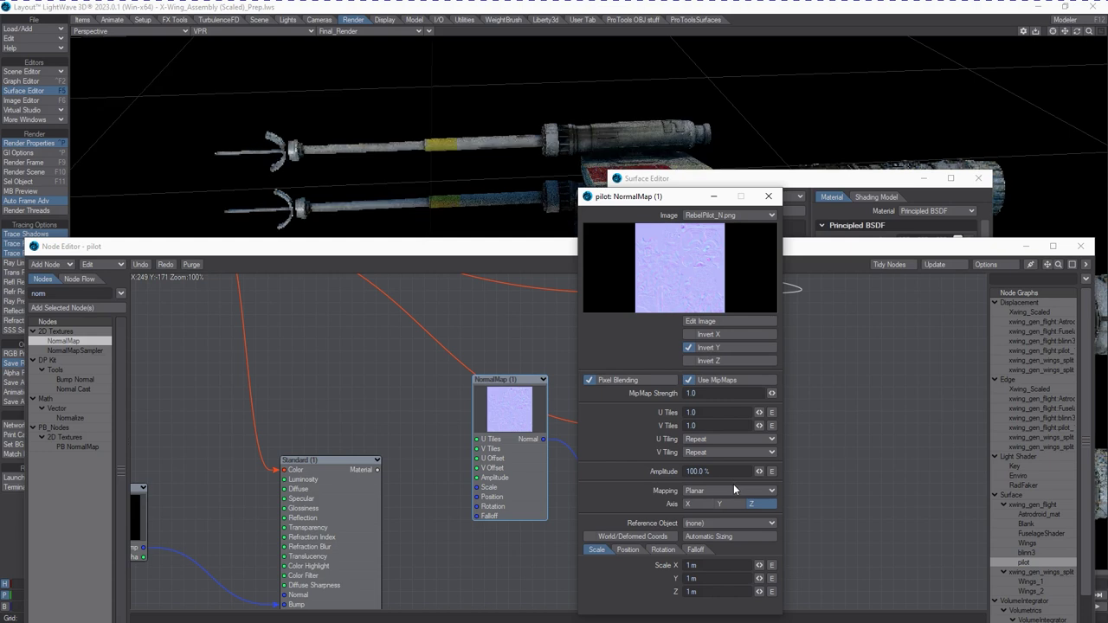
# Set the NormalMap node's mapping to UV Map using uvset1, and close its settings.
pyautogui.click(735, 491)
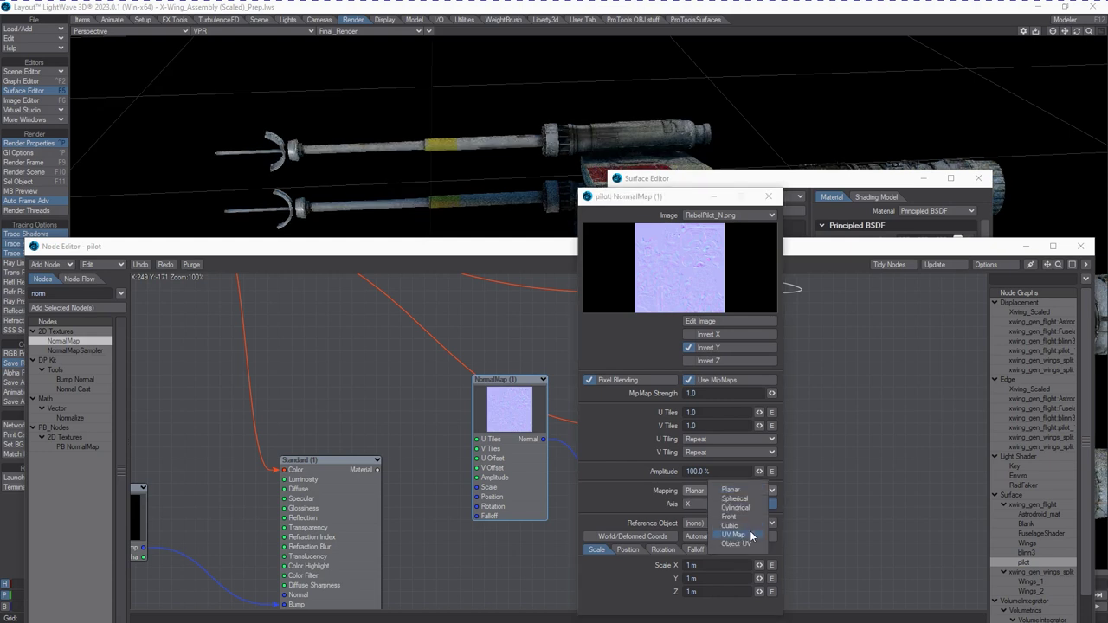
pyautogui.click(750, 536)
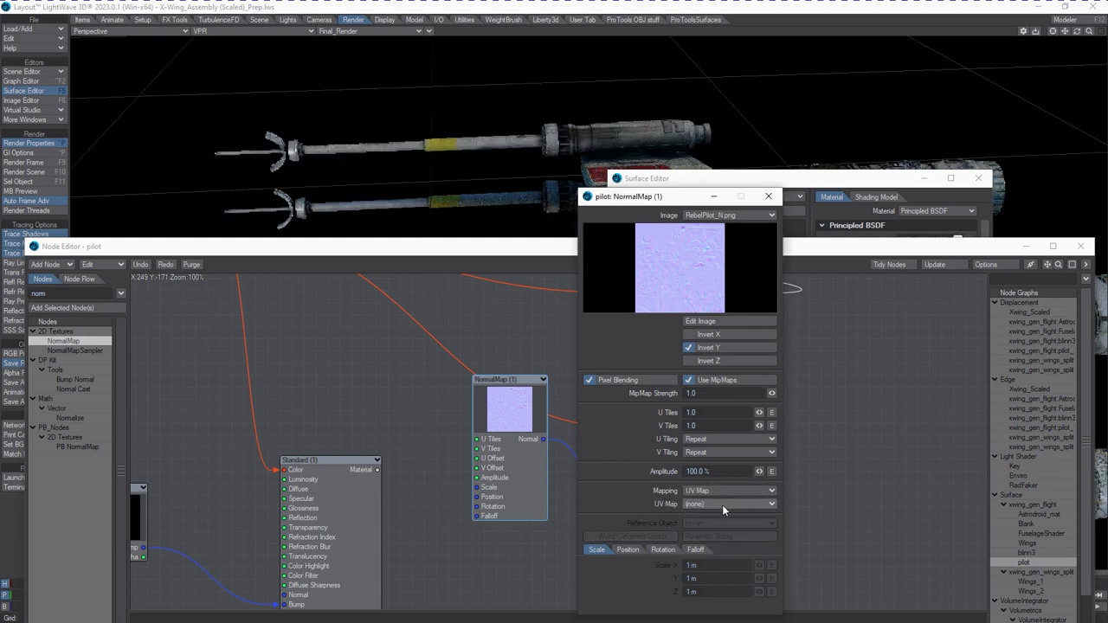
pyautogui.click(722, 505)
pyautogui.click(723, 516)
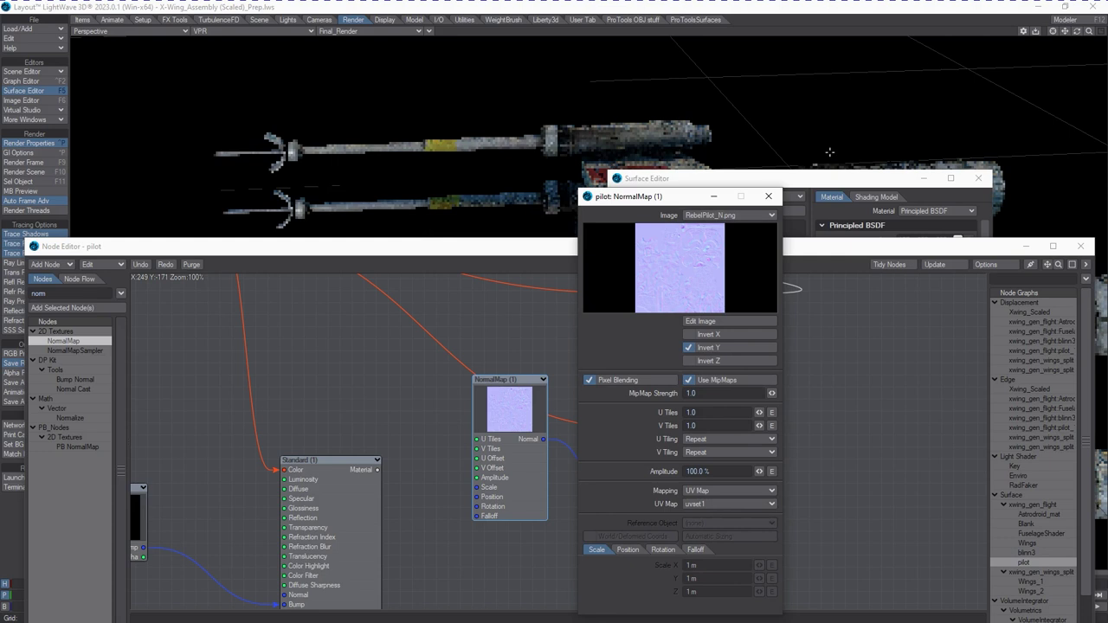
pyautogui.click(768, 197)
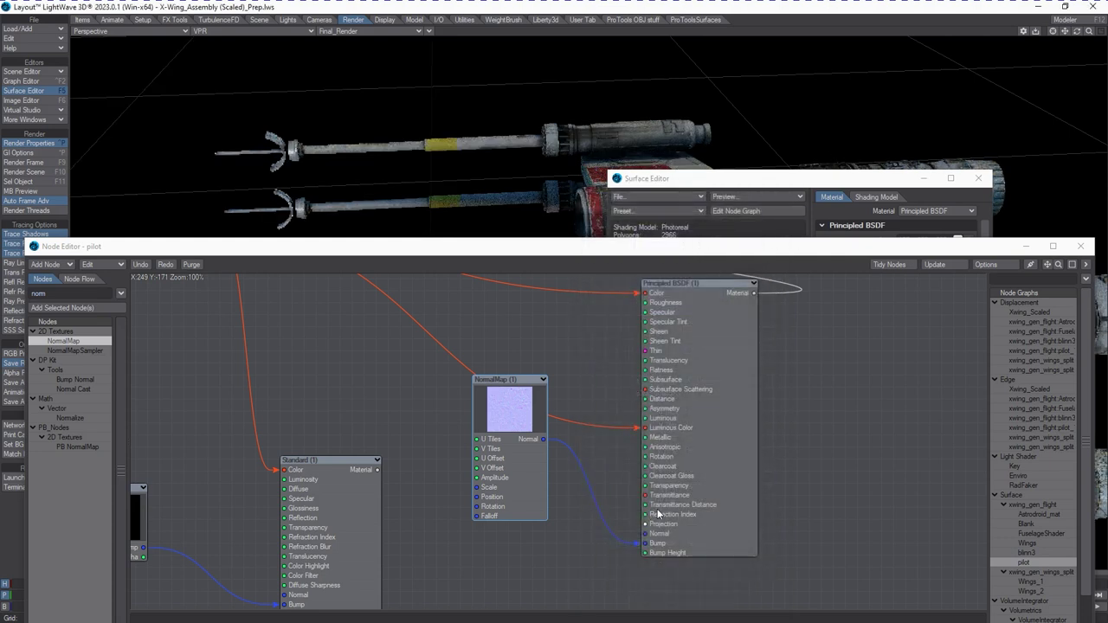
# Rearrange the pilot graph so the Surface node sits beside the Principled BSDF and the NormalMap node stands clear of it.
pyautogui.moveTo(736, 303); pyautogui.dragTo(676, 387)
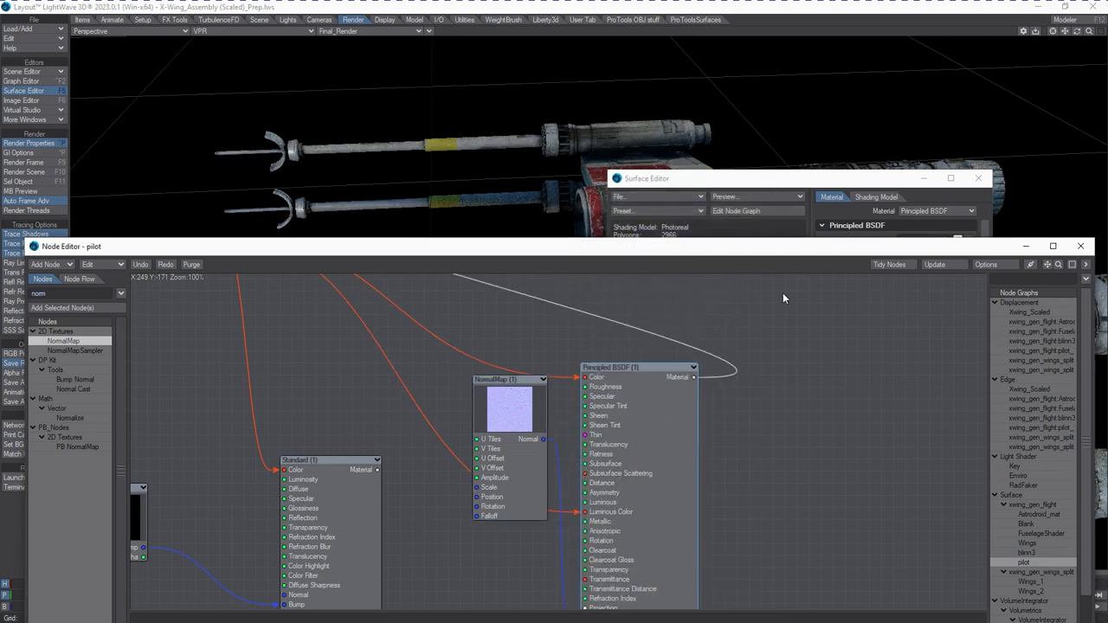
pyautogui.moveTo(1045, 264); pyautogui.dragTo(1046, 266)
pyautogui.moveTo(530, 368); pyautogui.dragTo(947, 561)
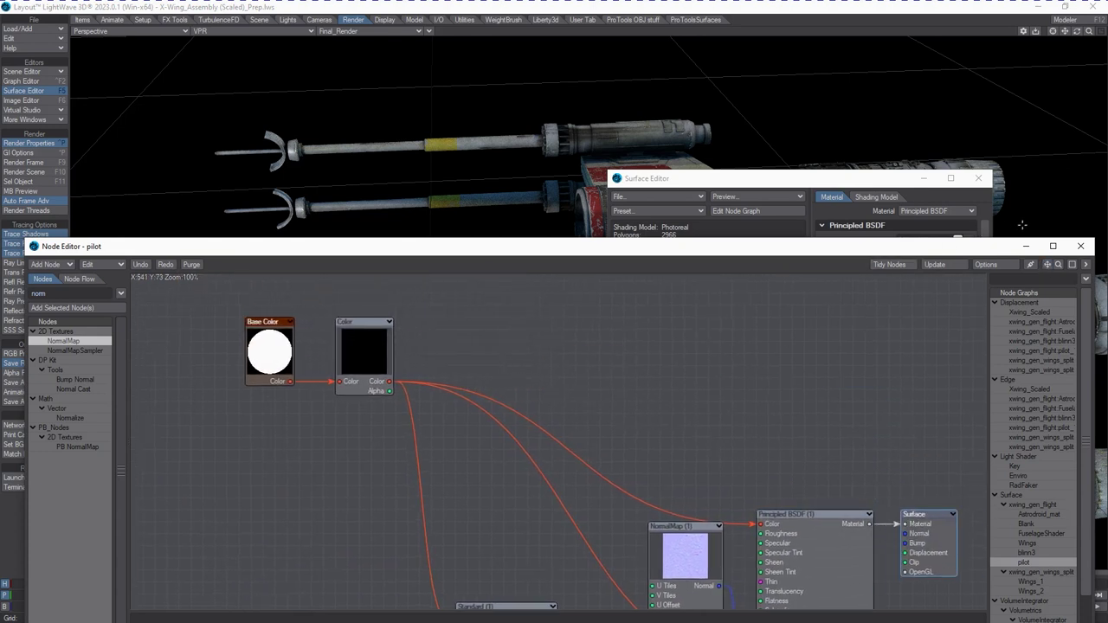
pyautogui.moveTo(1046, 264)
pyautogui.mouseDown()
pyautogui.moveTo(1049, 279)
pyautogui.moveTo(1047, 267)
pyautogui.mouseUp()
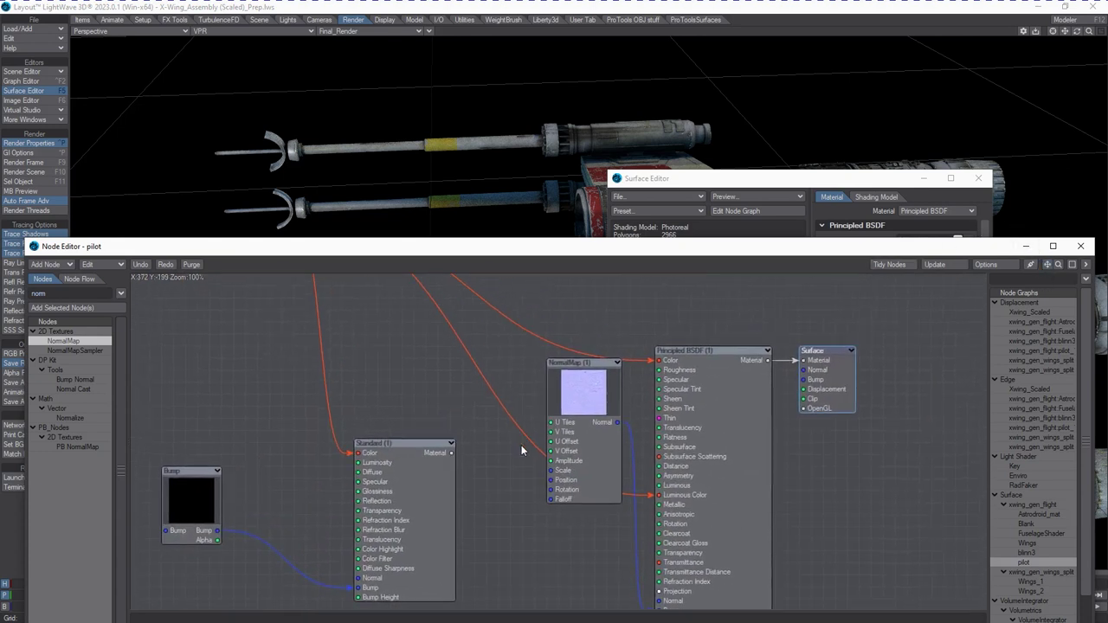
pyautogui.moveTo(581, 419); pyautogui.dragTo(543, 431)
pyautogui.moveTo(739, 420); pyautogui.dragTo(726, 372)
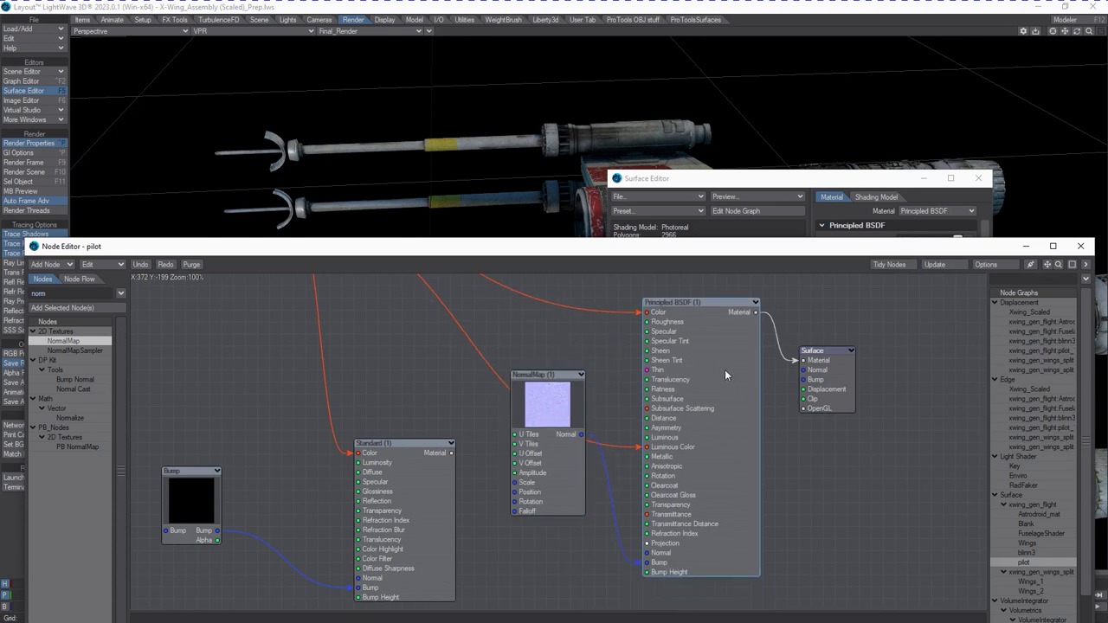
pyautogui.moveTo(558, 377); pyautogui.dragTo(498, 461)
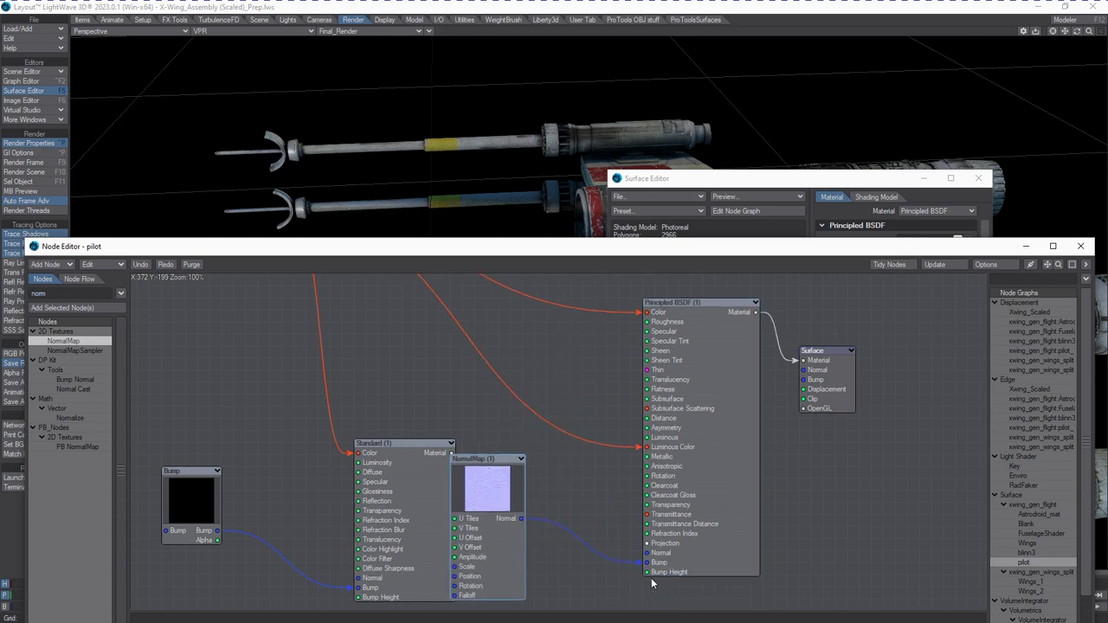
# Reroute the NormalMap's Normal output from the Principled BSDF's Bump to the Surface node's Normal input, and space the nodes apart.
pyautogui.moveTo(640, 562); pyautogui.dragTo(803, 369)
pyautogui.moveTo(683, 426); pyautogui.dragTo(647, 391)
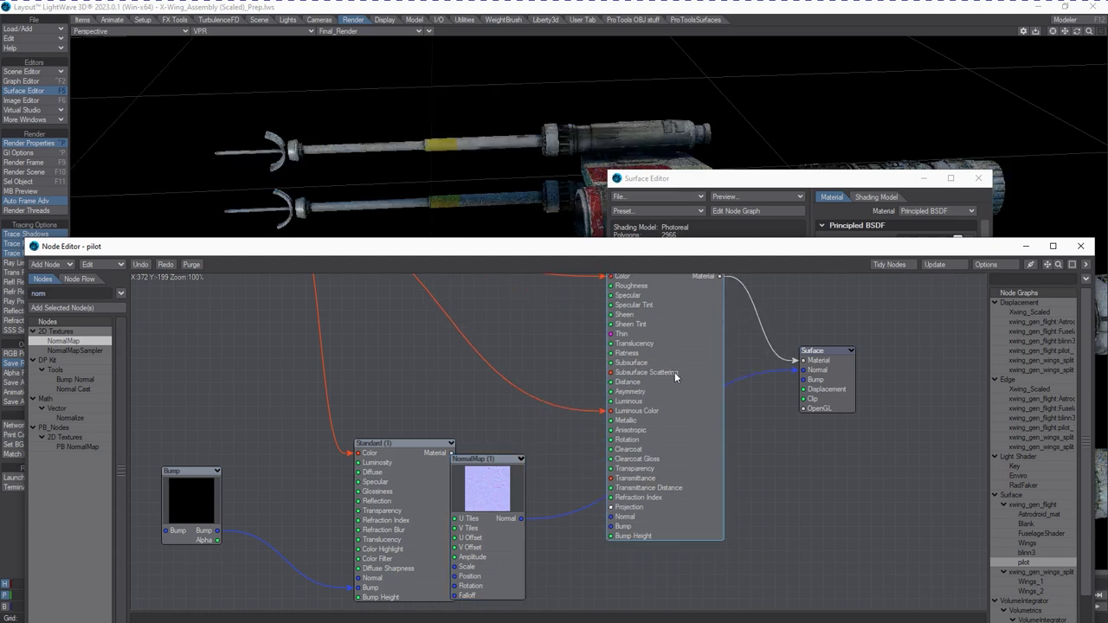
pyautogui.moveTo(470, 519); pyautogui.dragTo(518, 531)
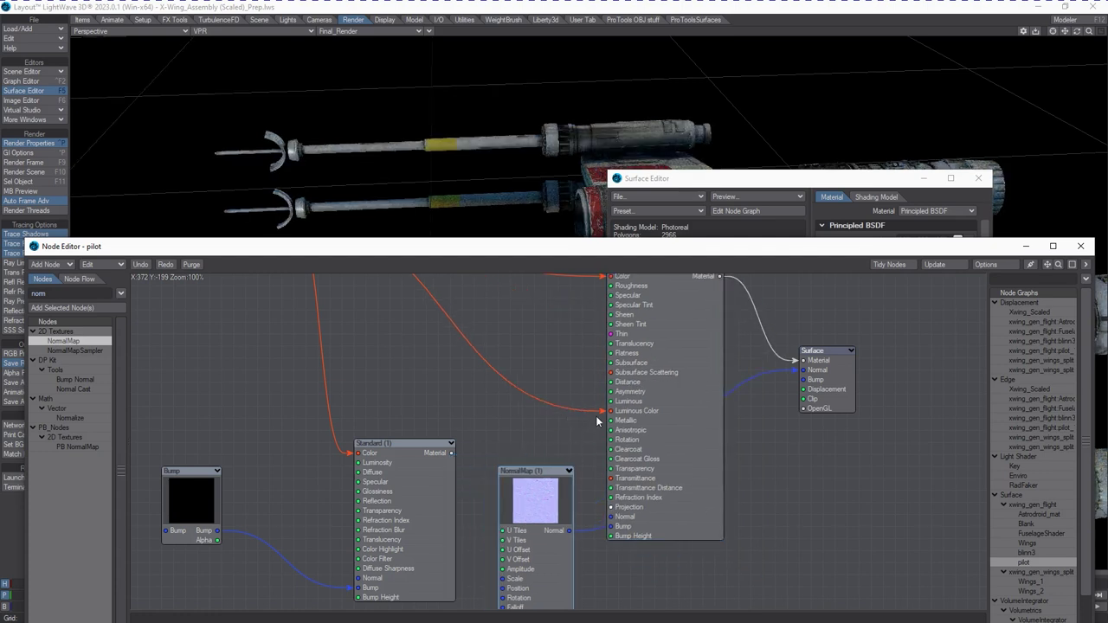
# Disconnect the Principled BSDF's Luminous Color input and set the node's Roughness to 70%.
pyautogui.moveTo(663, 295); pyautogui.dragTo(686, 367)
pyautogui.doubleClick(687, 367)
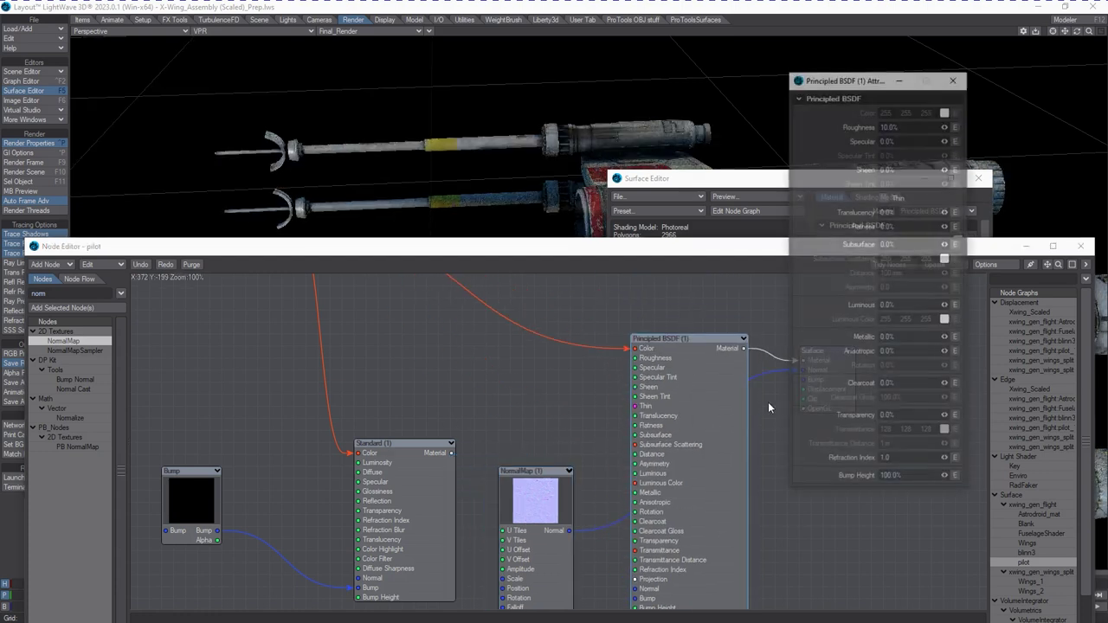
pyautogui.click(900, 125)
pyautogui.write('70')
pyautogui.press('Tab')
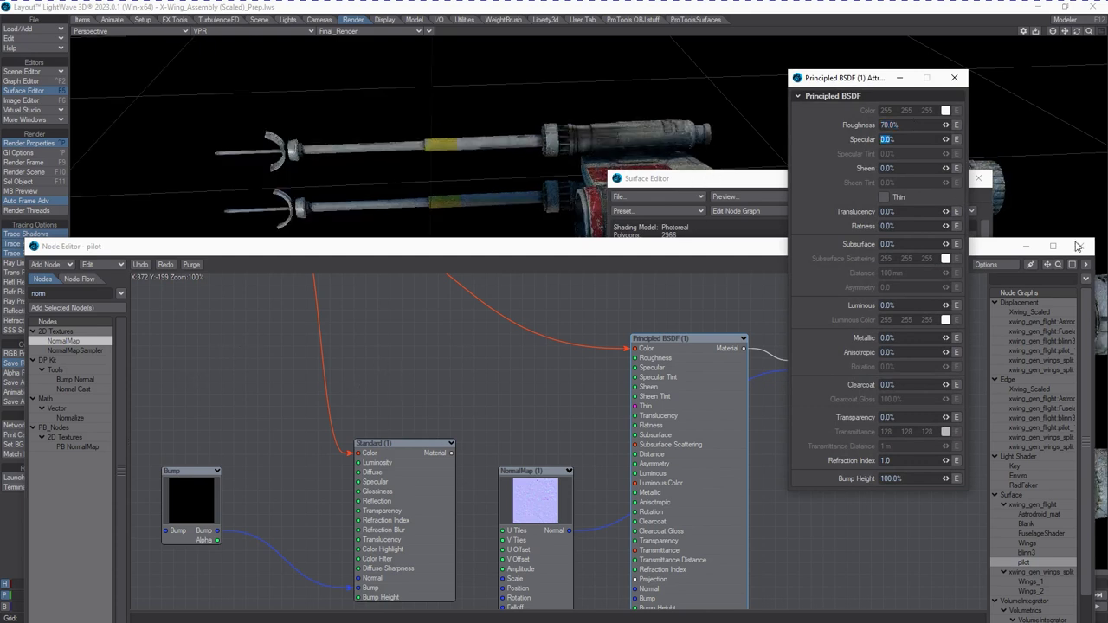
pyautogui.moveTo(900, 78); pyautogui.dragTo(1013, 120)
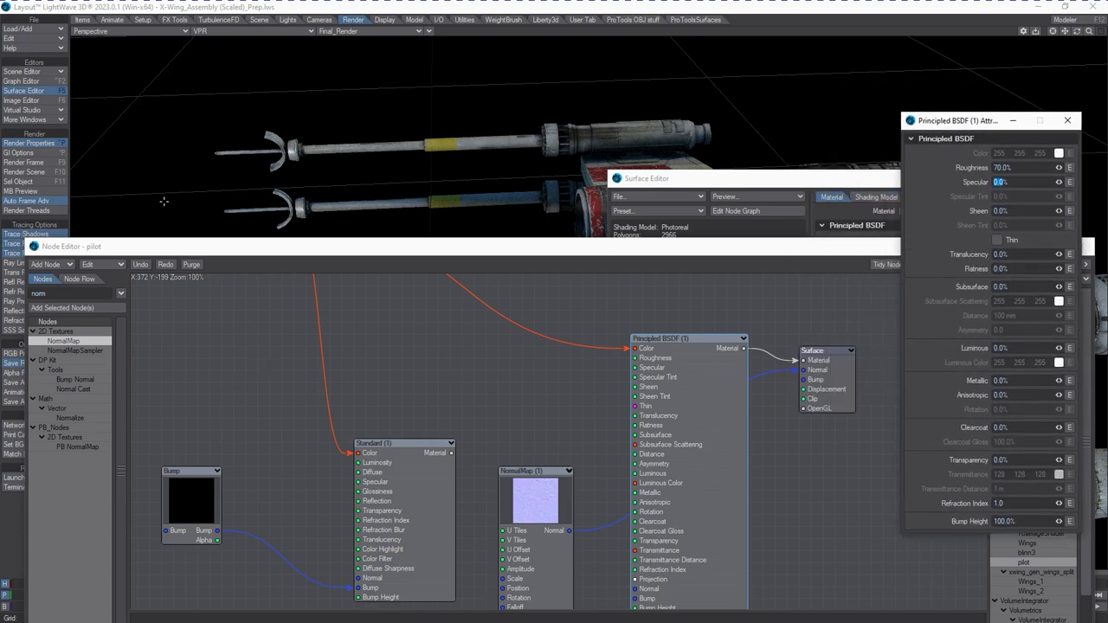
# Check the source and color space settings of RebelPilot_N.png and RebelPilot_C_Gamma_Adjusted.png in the Image Editor.
pyautogui.click(22, 100)
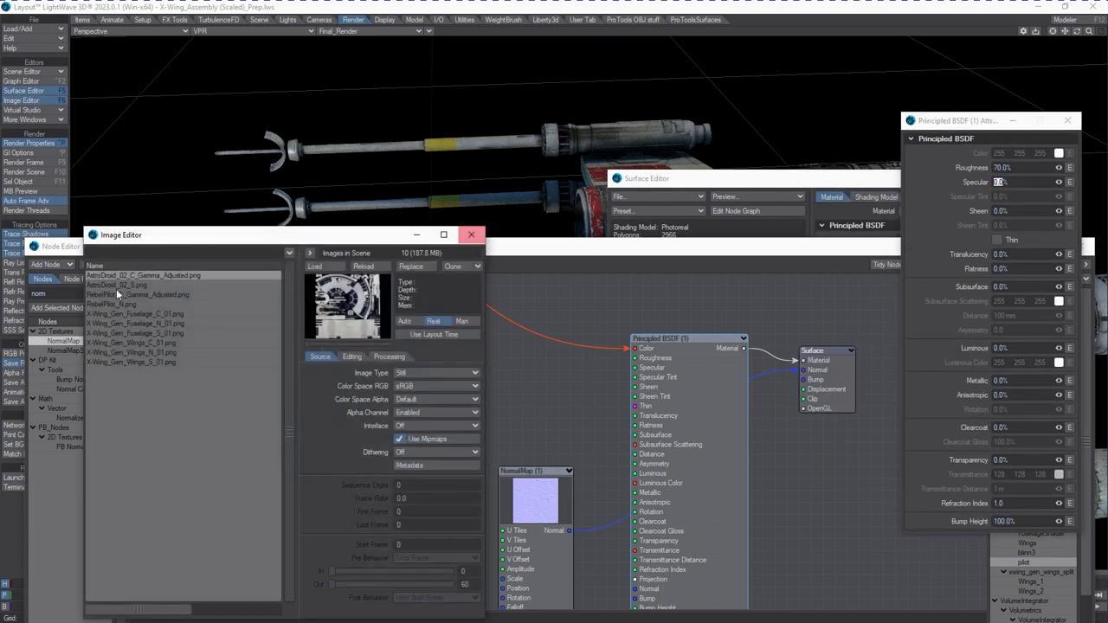
pyautogui.click(134, 304)
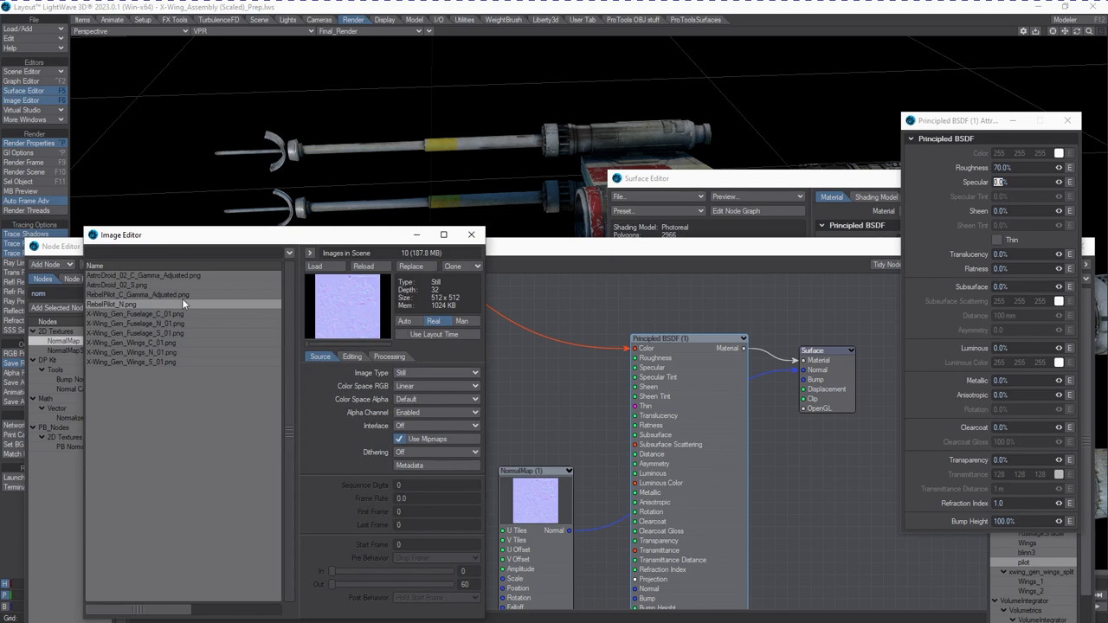
pyautogui.click(146, 296)
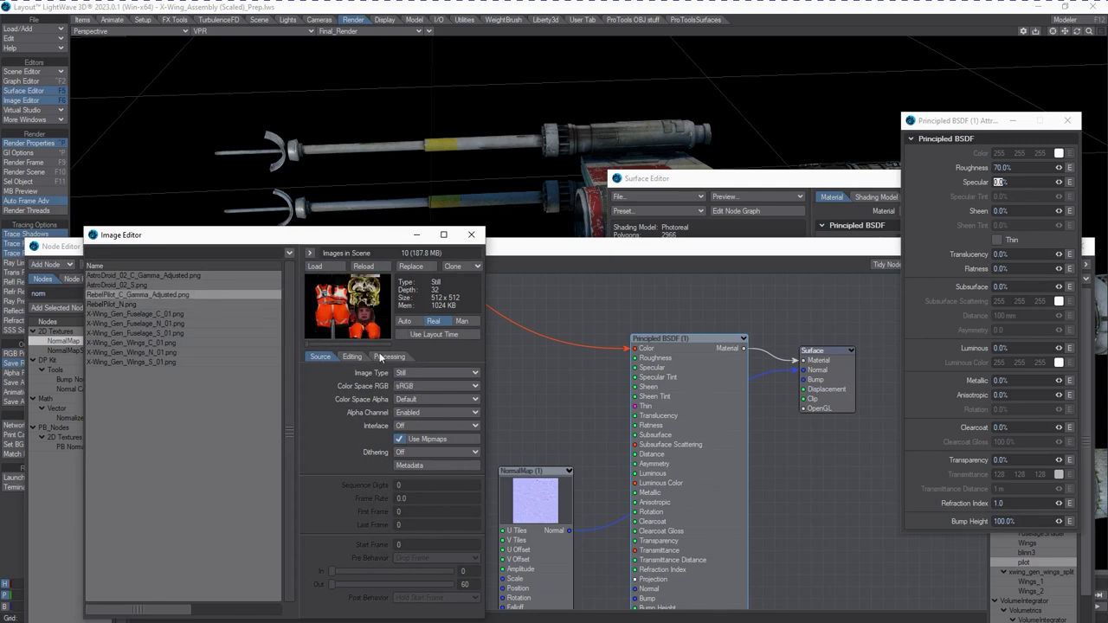
pyautogui.click(471, 234)
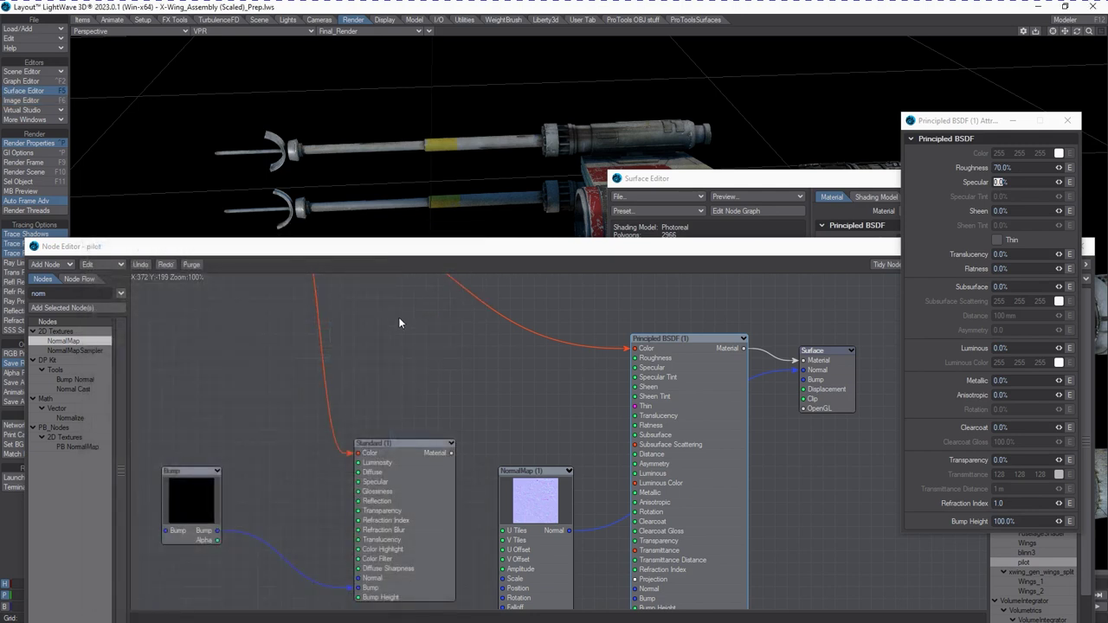
# Close the Principled BSDF attributes and inspect the Color node's image and UV map settings.
pyautogui.moveTo(949, 123); pyautogui.dragTo(1107, 199)
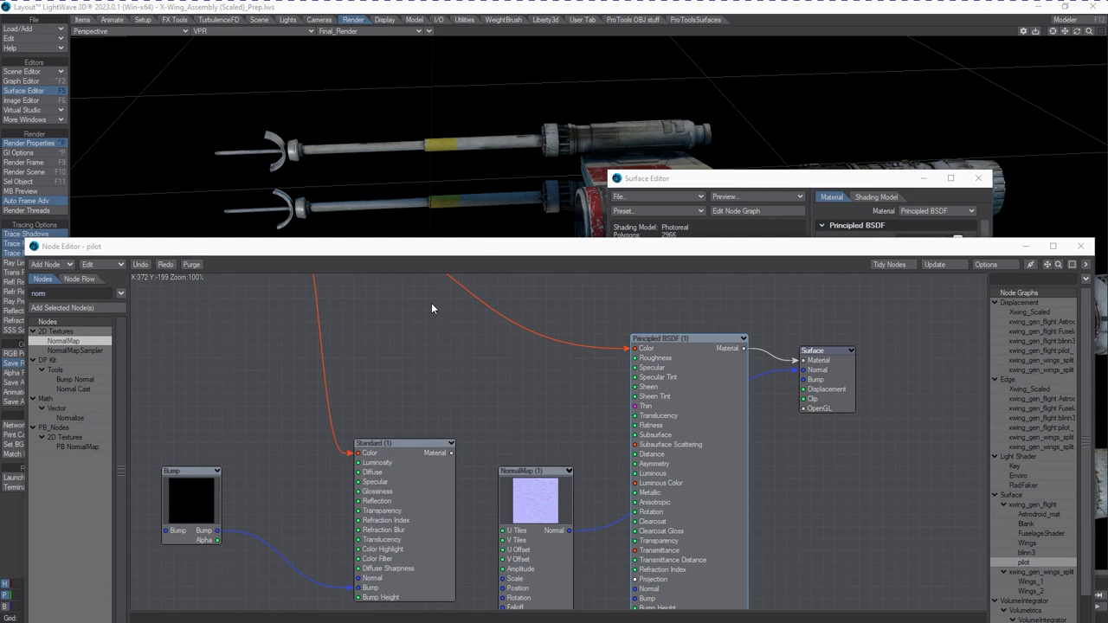
pyautogui.moveTo(1046, 265); pyautogui.dragTo(1107, 374)
pyautogui.moveTo(337, 310); pyautogui.dragTo(351, 365)
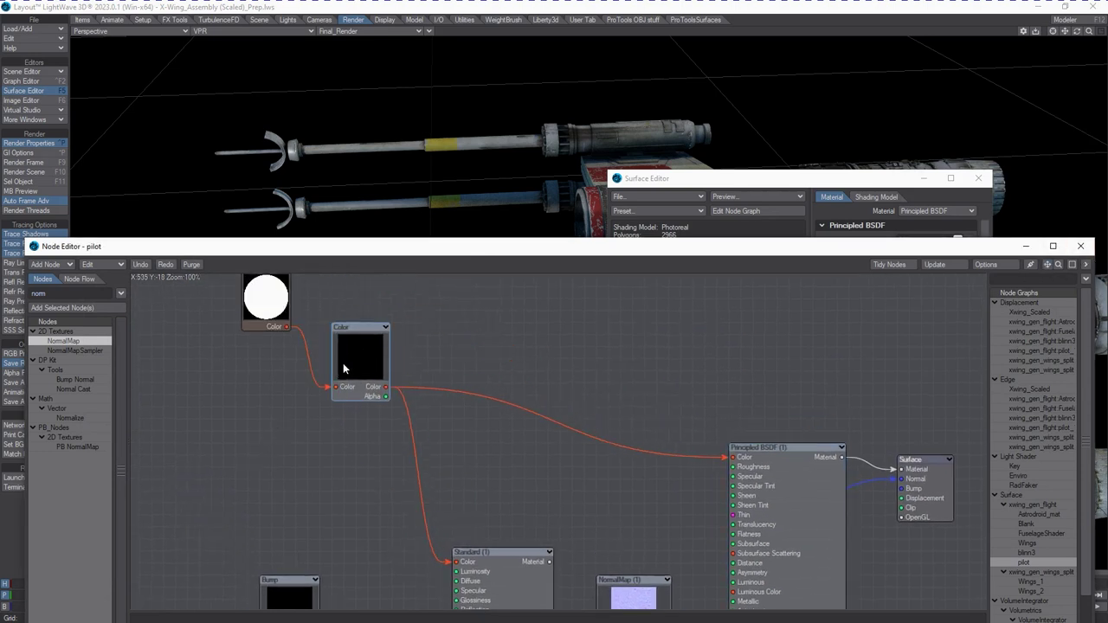
pyautogui.doubleClick(351, 364)
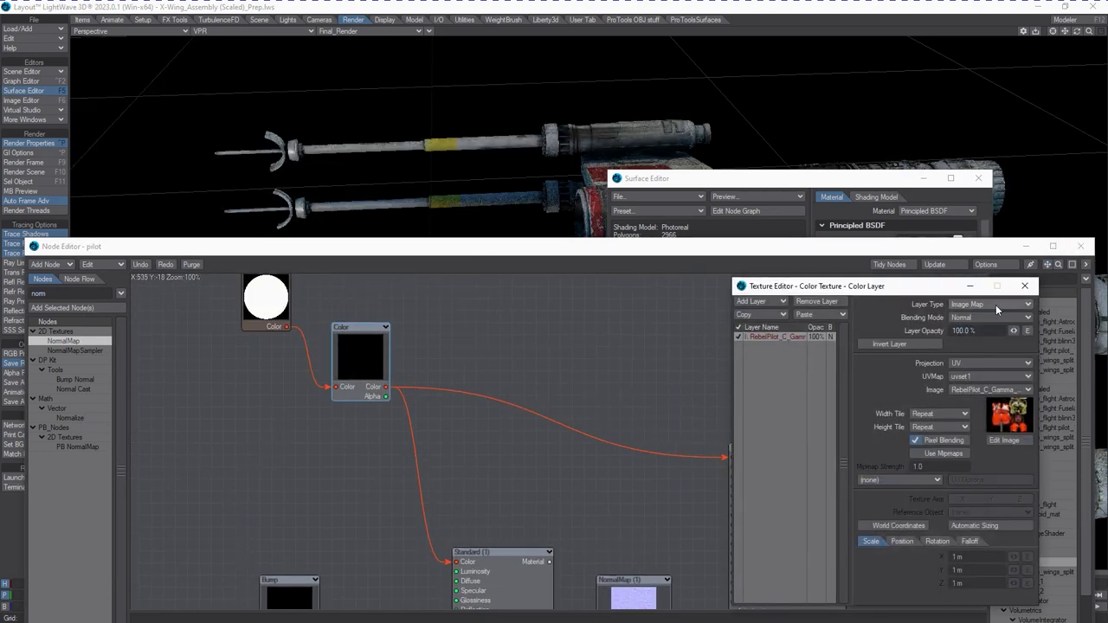
pyautogui.click(1025, 287)
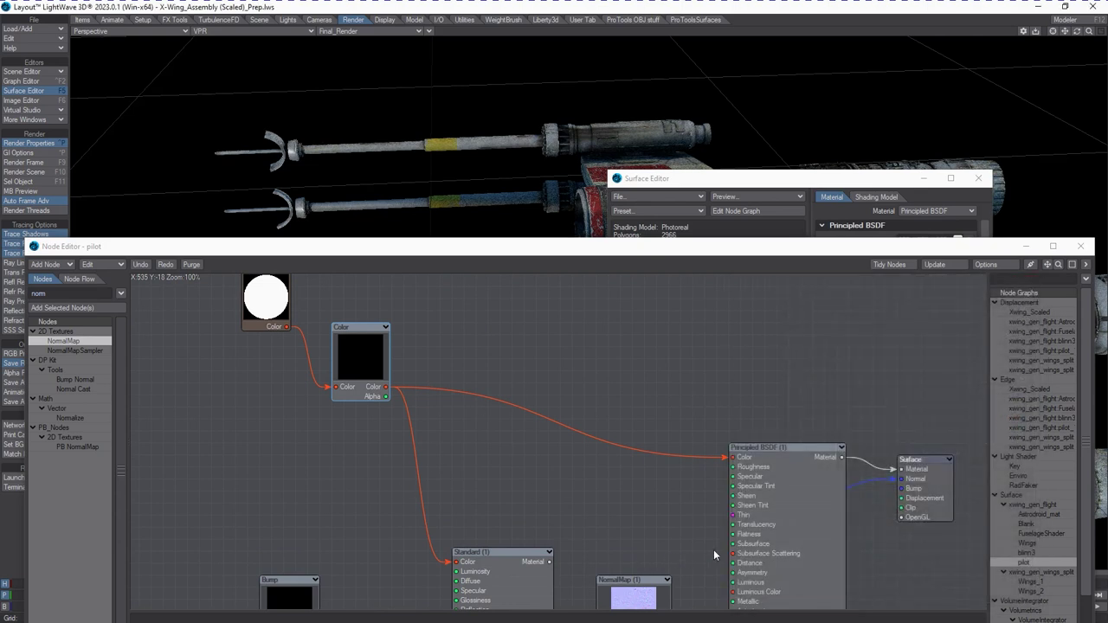
# Add a scalar Multiply node, feeding the Color node's Color output into A and its Result into the Principled BSDF's Specular.
pyautogui.moveTo(768, 551); pyautogui.dragTo(756, 479)
pyautogui.doubleClick(58, 295)
pyautogui.press('BackSpace')
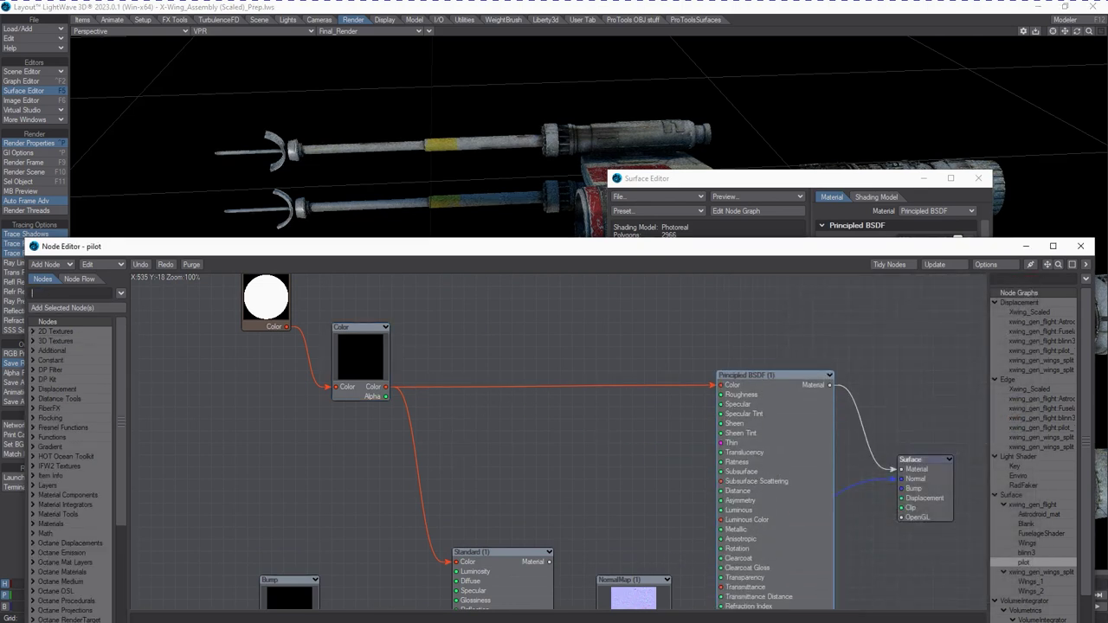
pyautogui.write('mul')
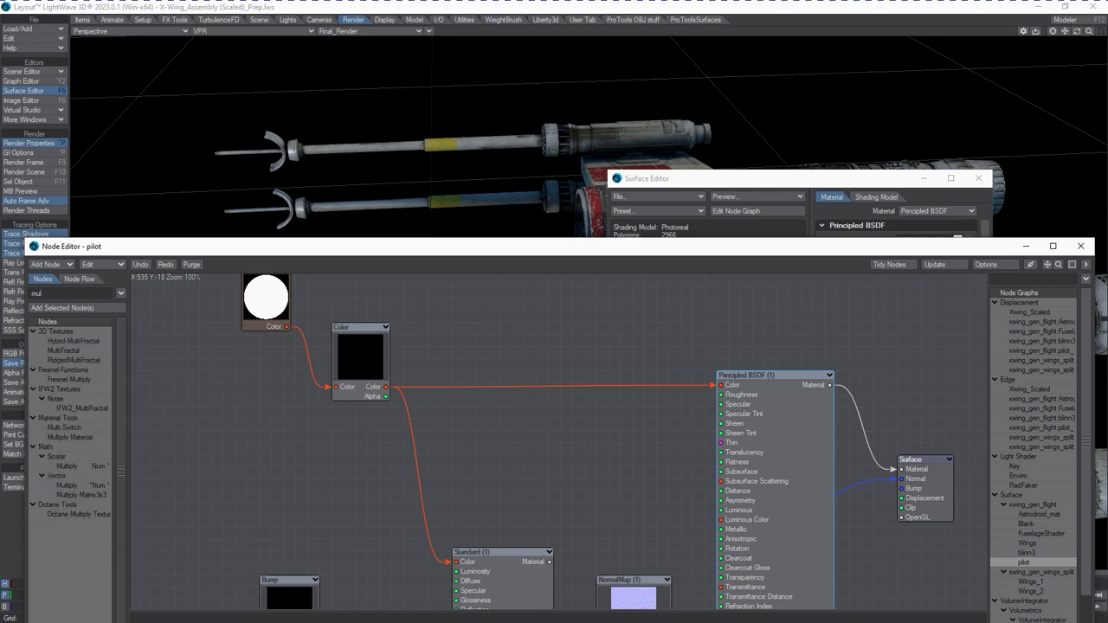
pyautogui.doubleClick(71, 465)
pyautogui.moveTo(386, 396); pyautogui.dragTo(762, 403)
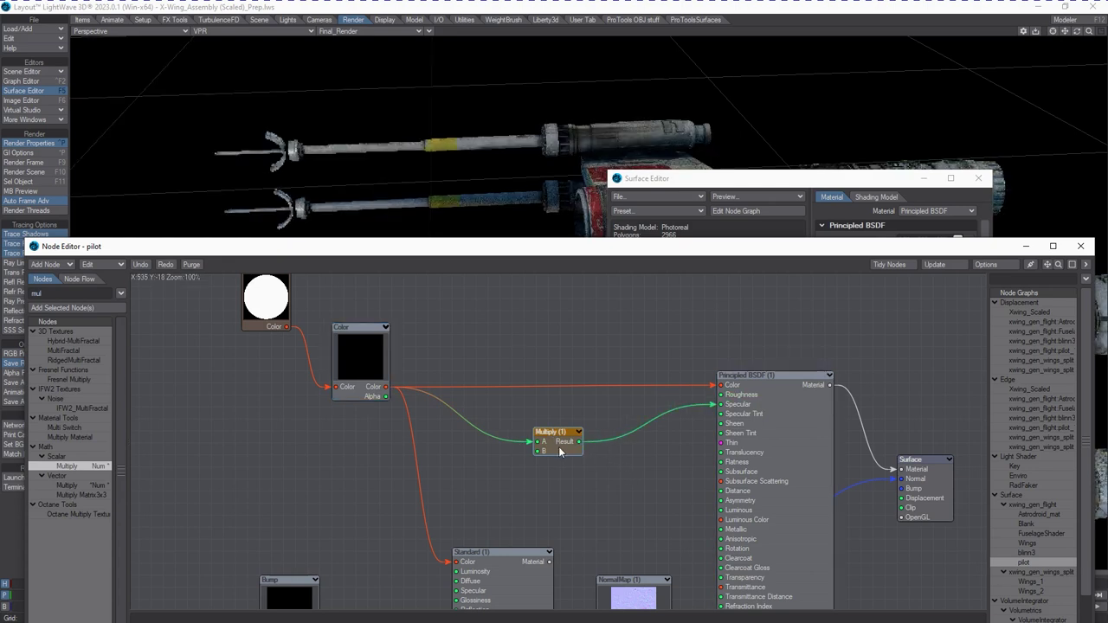
# Set the Multiply node's B value to 0.15 and close its attributes.
pyautogui.moveTo(559, 447); pyautogui.dragTo(562, 451)
pyautogui.doubleClick(559, 436)
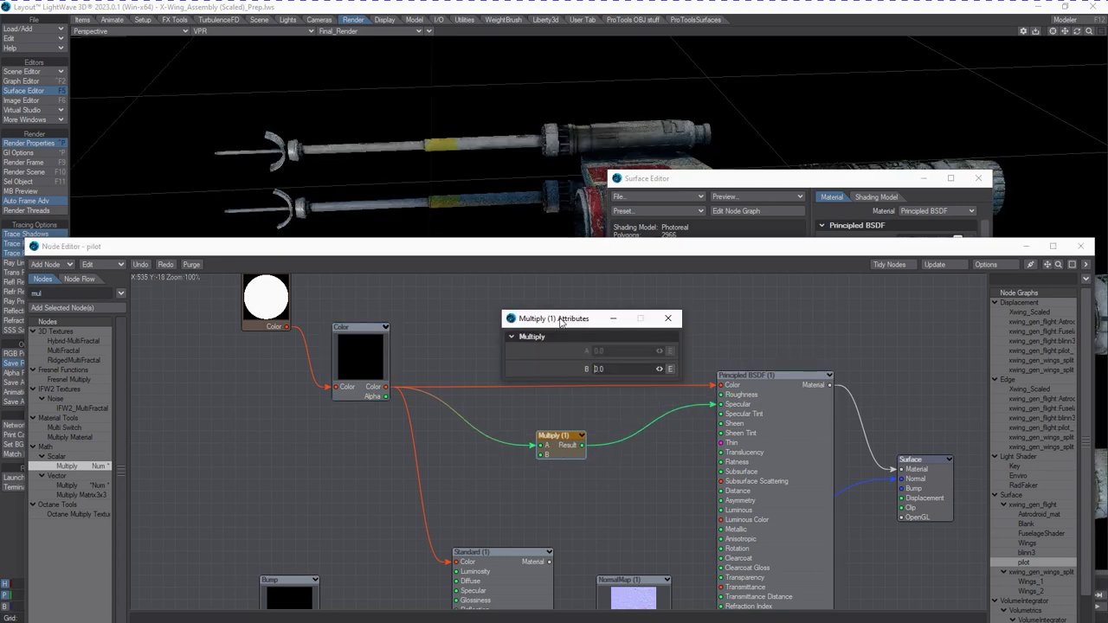
pyautogui.moveTo(571, 318); pyautogui.dragTo(588, 438)
pyautogui.click(658, 491)
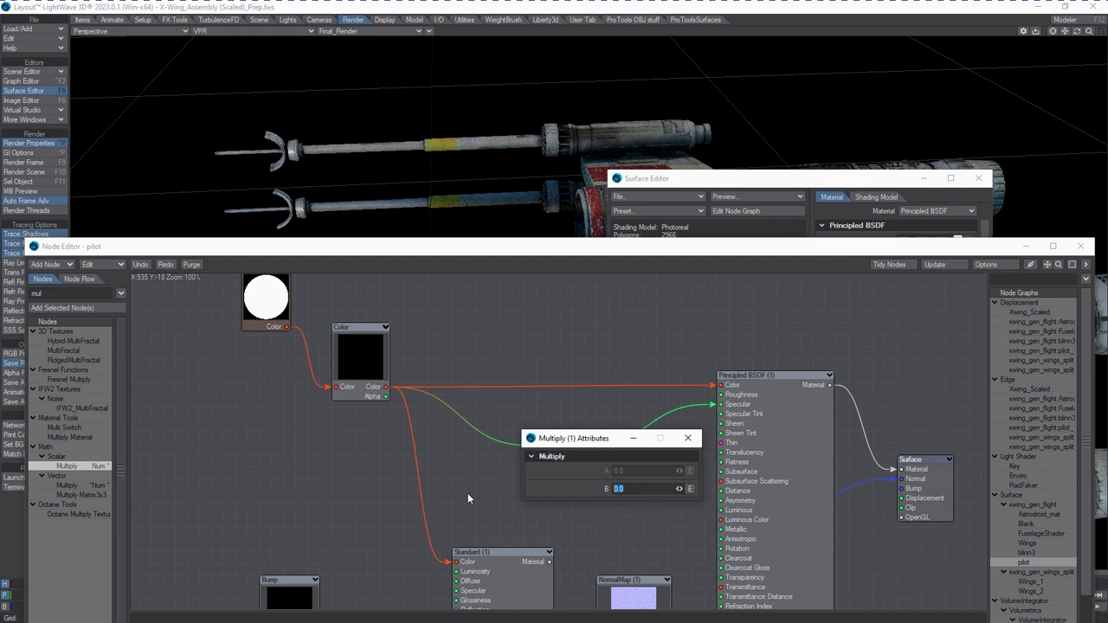
pyautogui.write('0.15')
pyautogui.press('Return')
pyautogui.click(695, 441)
# Move the Node Editor and Surface Editor clear of the cockpit and select the blinn3 surface.
pyautogui.moveTo(960, 249); pyautogui.dragTo(1107, 531)
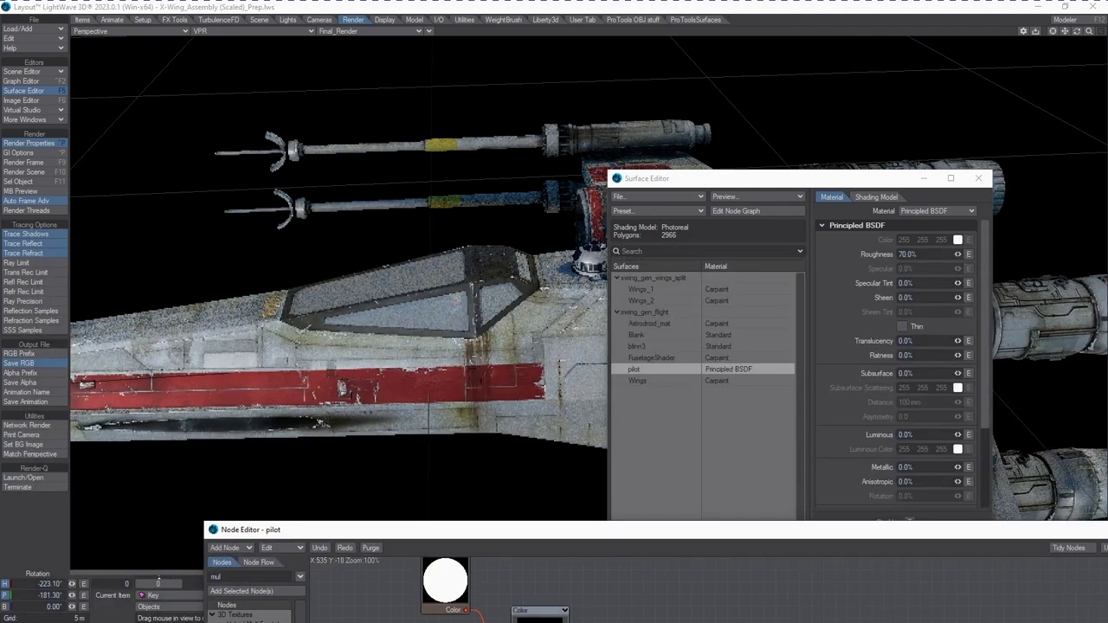
pyautogui.moveTo(800, 182); pyautogui.dragTo(900, 177)
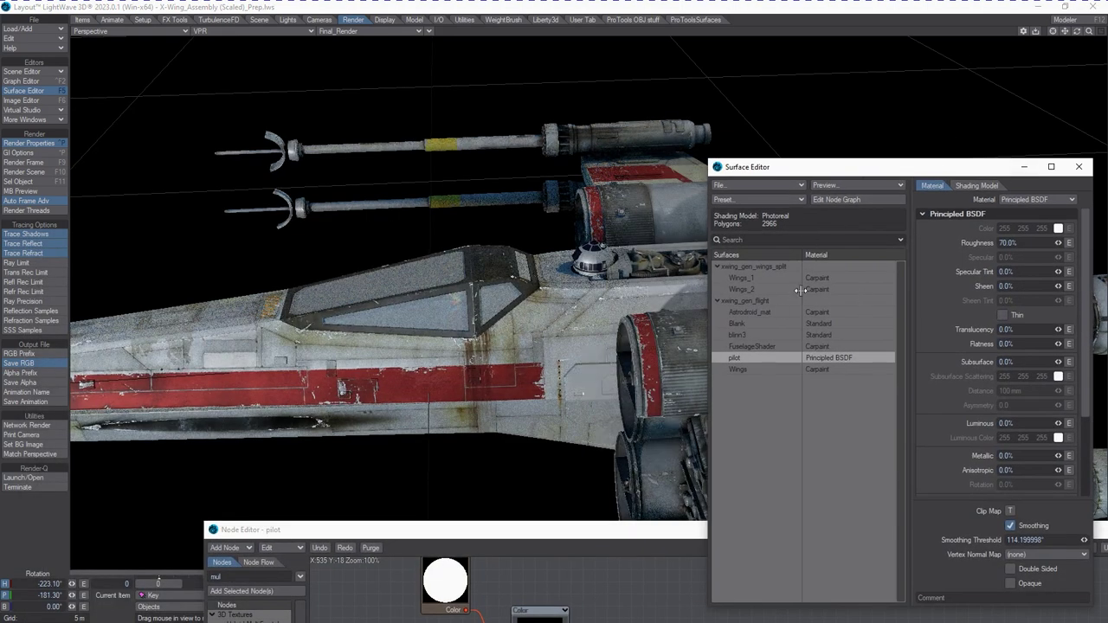
pyautogui.click(750, 325)
pyautogui.click(747, 335)
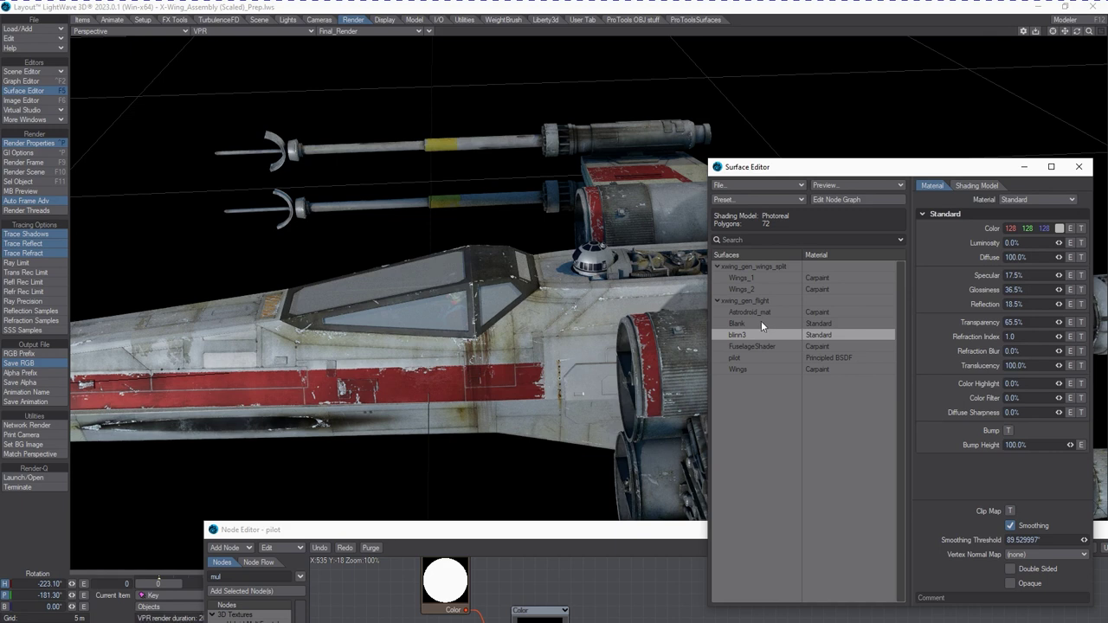
pyautogui.moveTo(1076, 32); pyautogui.dragTo(1066, 32)
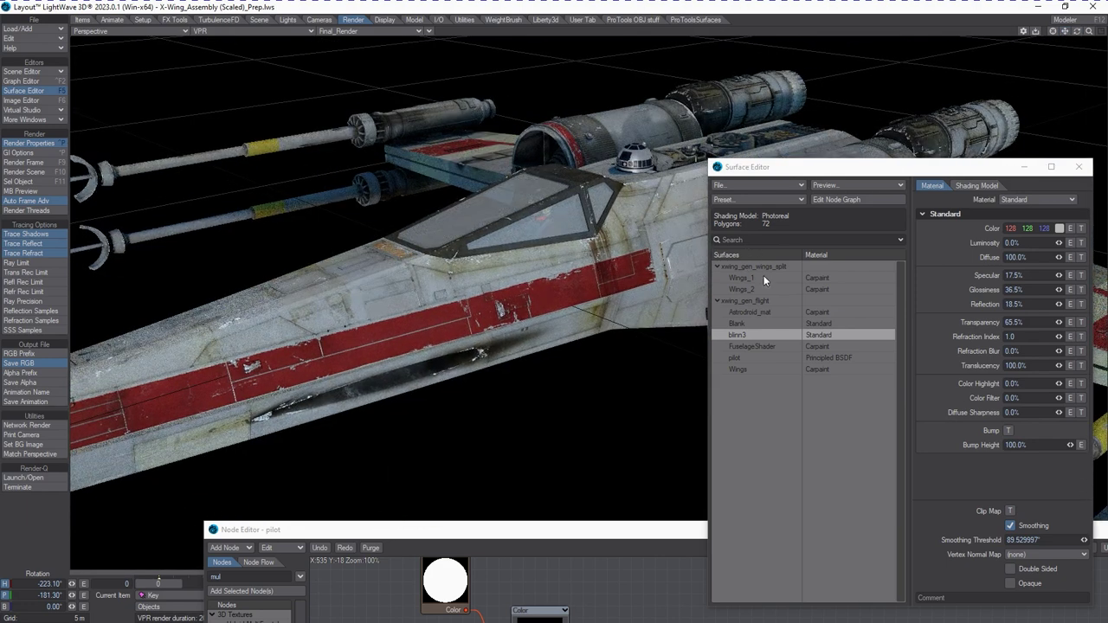
# Select the Blank surface and convert its layered shading to Principled nodes.
pyautogui.click(760, 323)
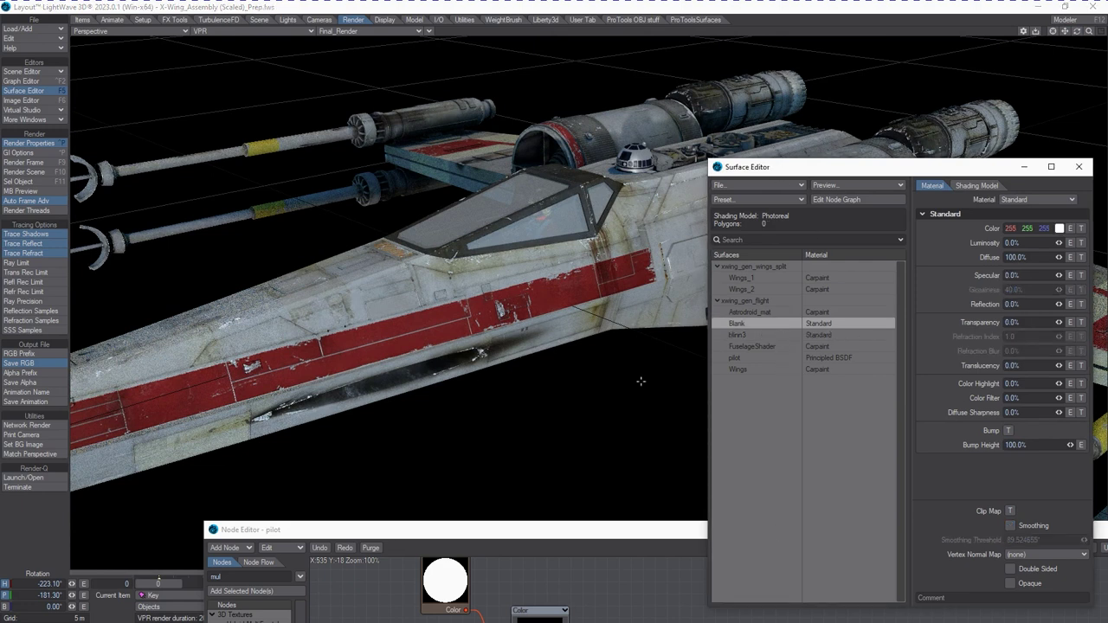
pyautogui.rightClick(756, 329)
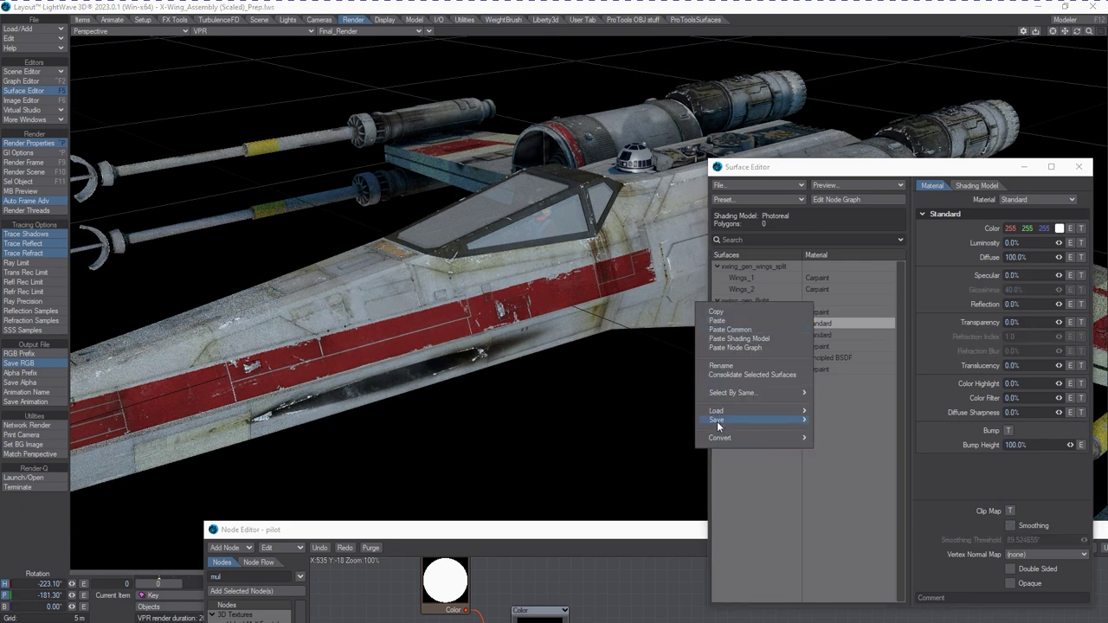
pyautogui.moveTo(736, 437)
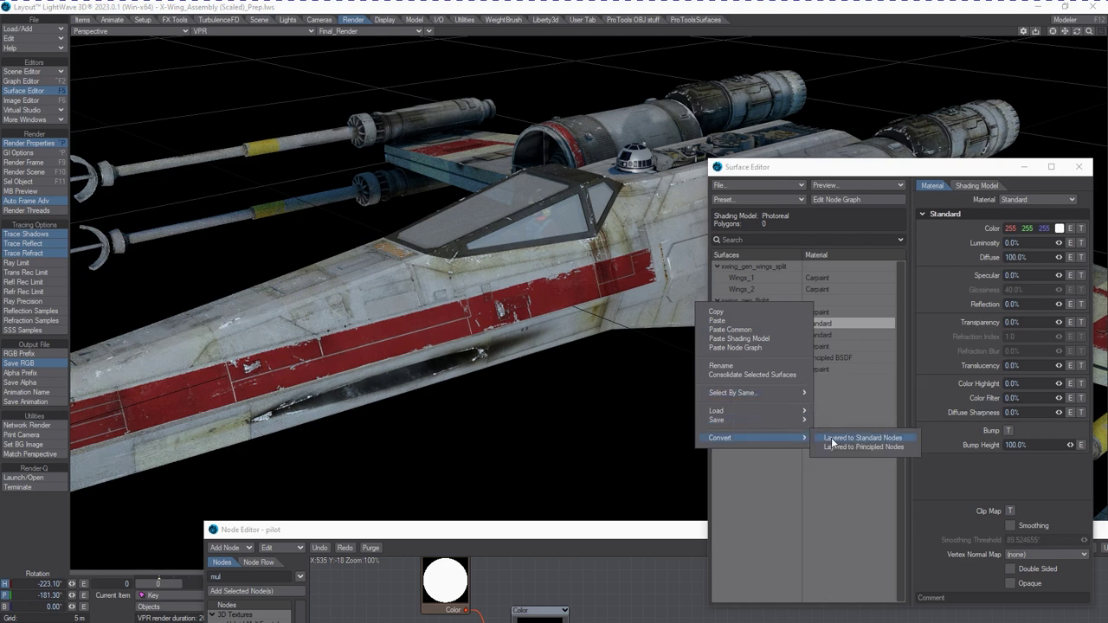
pyautogui.click(880, 446)
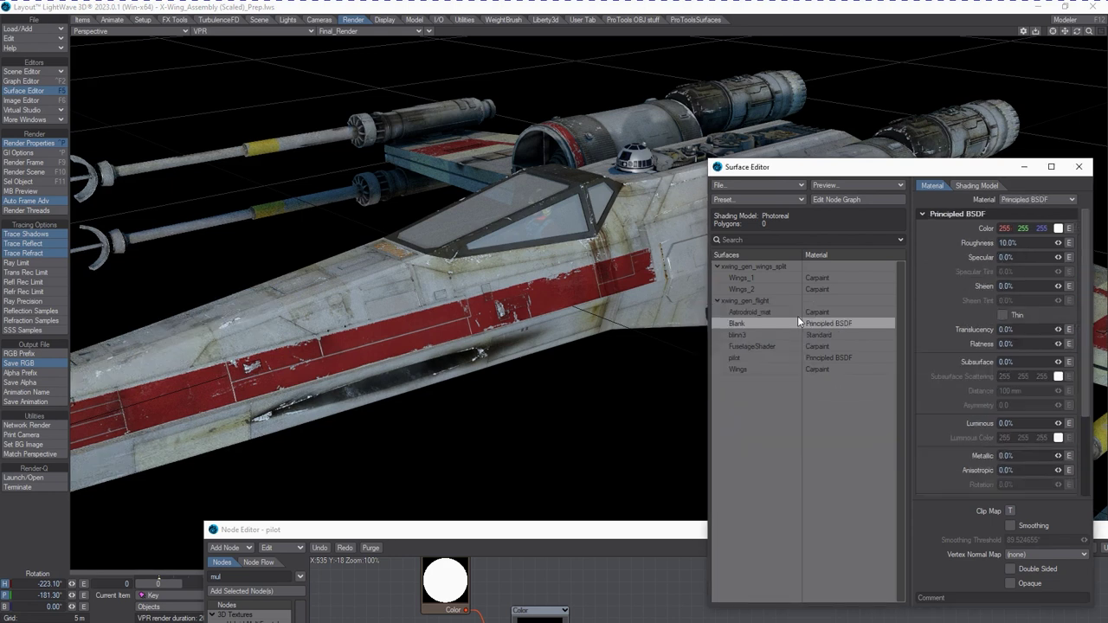
# Rename the blinn3 surface to CockpitGlass.
pyautogui.click(754, 335)
pyautogui.rightClick(755, 335)
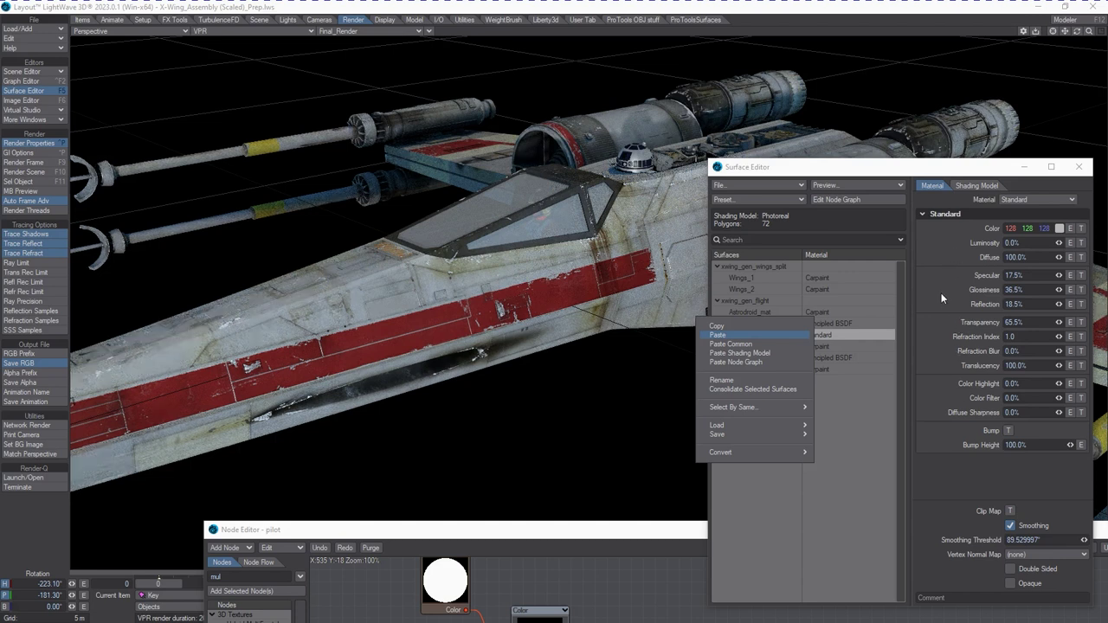
pyautogui.click(942, 271)
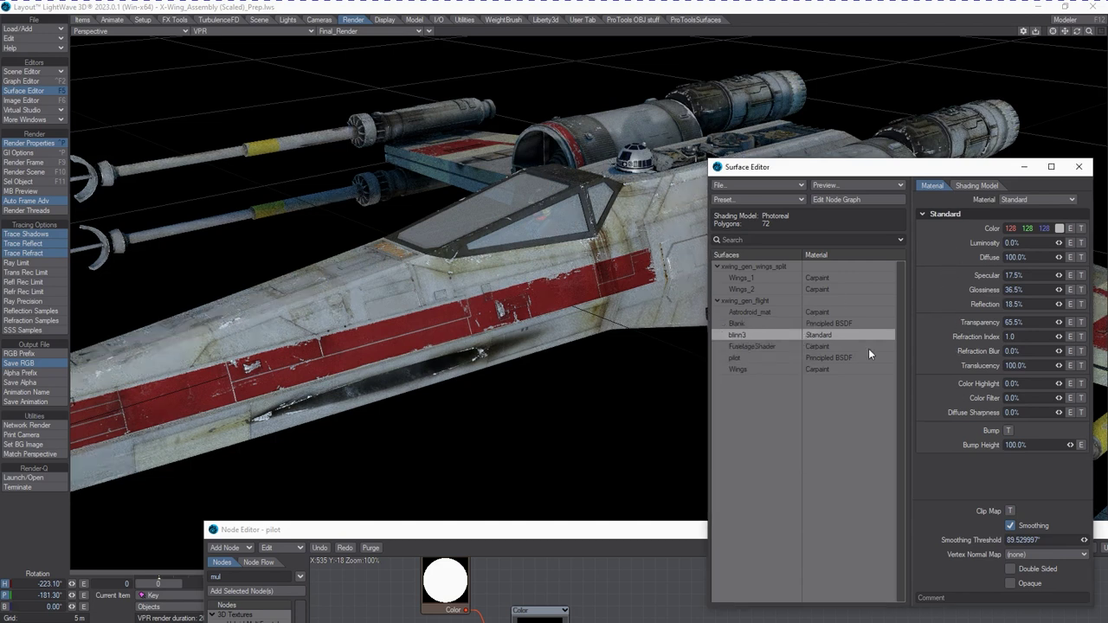
pyautogui.rightClick(766, 331)
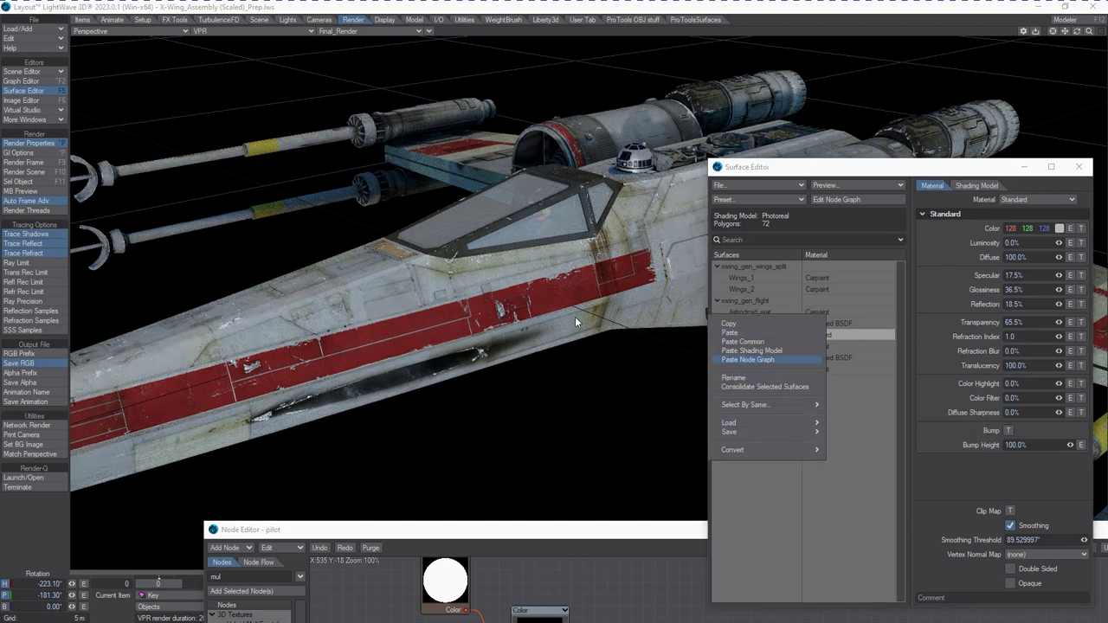
pyautogui.click(822, 173)
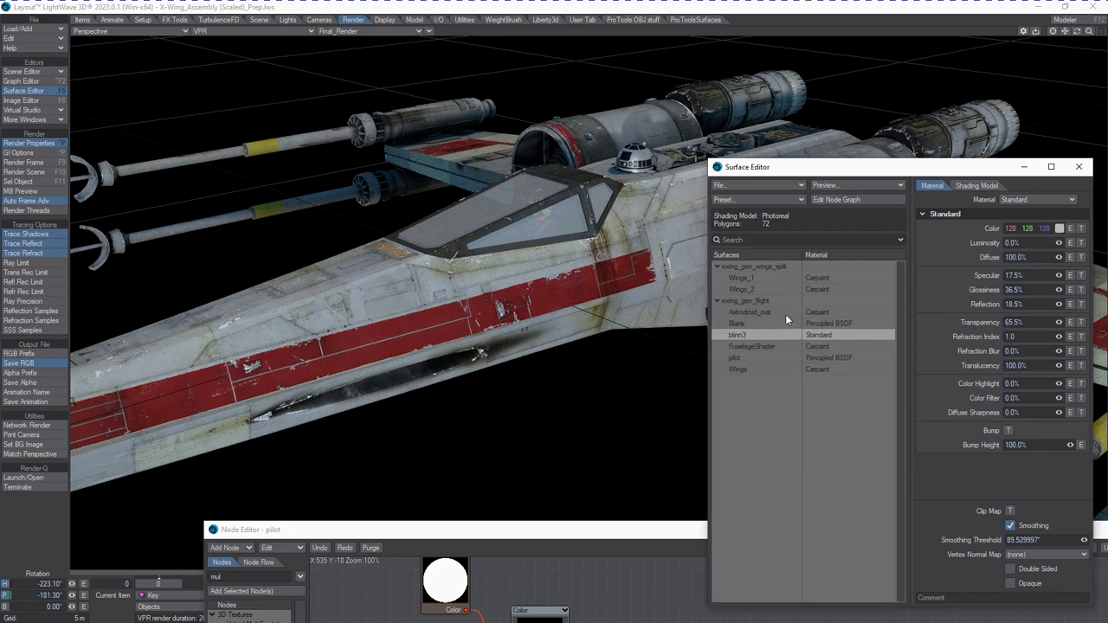
pyautogui.rightClick(751, 334)
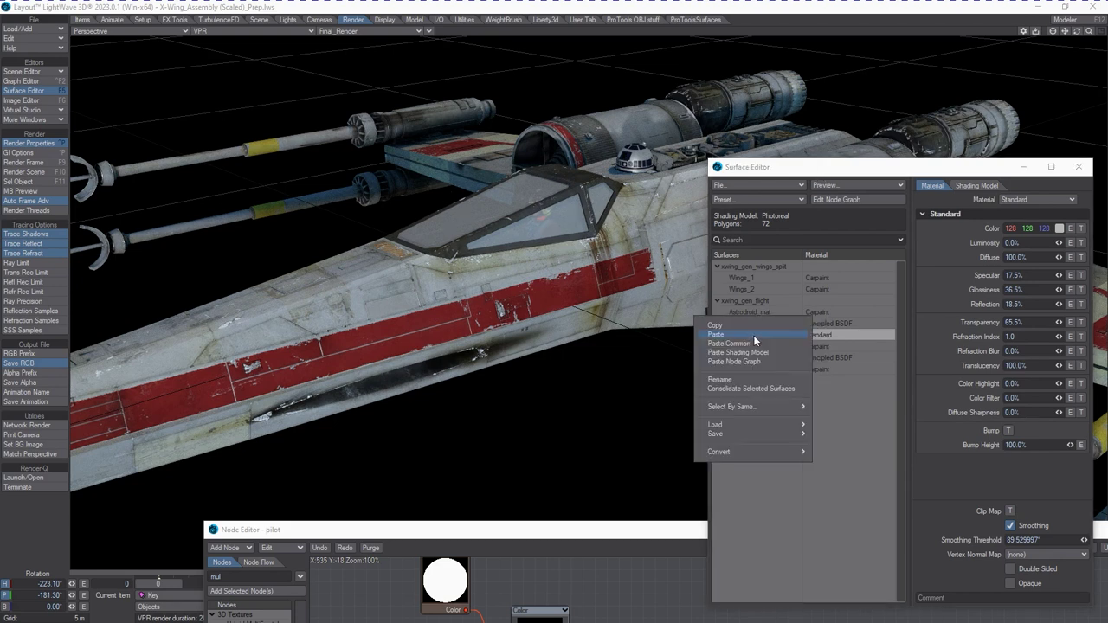
pyautogui.click(749, 383)
pyautogui.write('CockpitGlass')
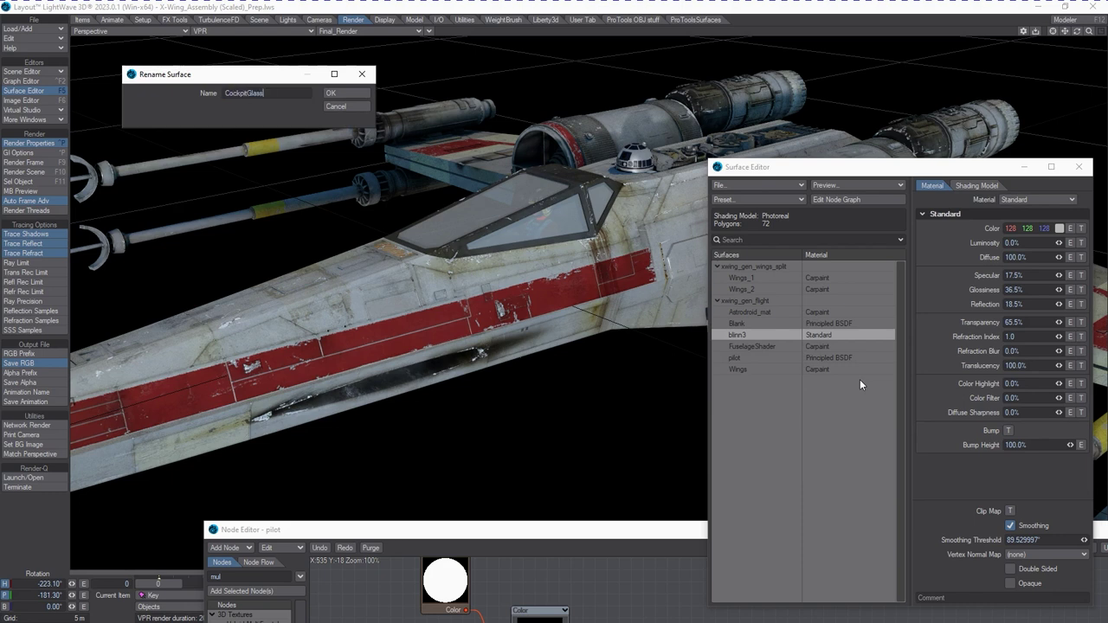
pyautogui.press('Return')
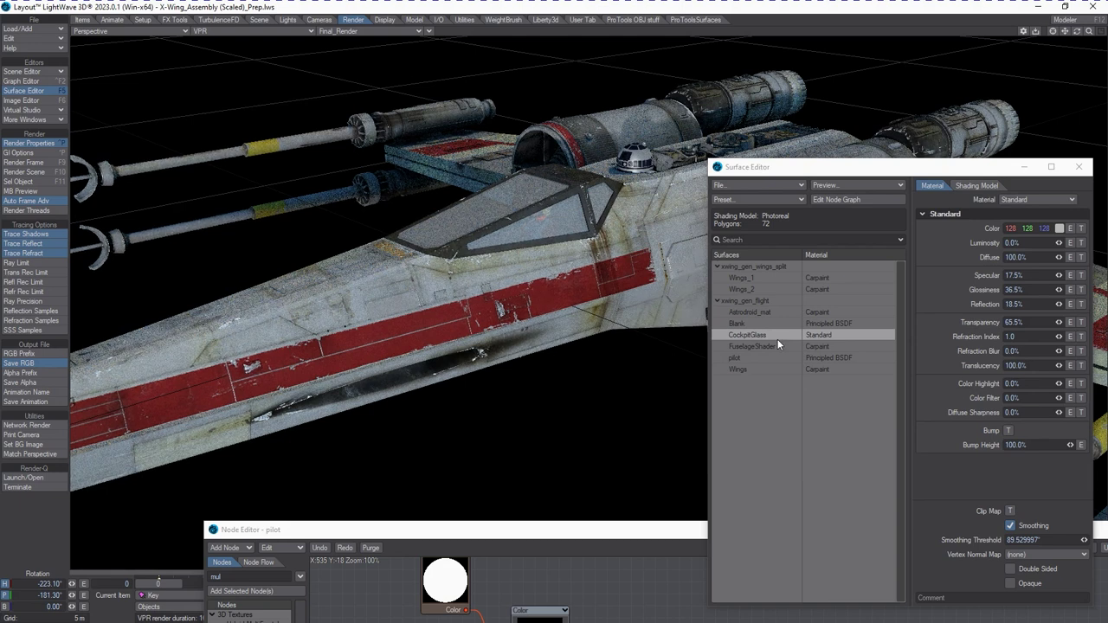
# Convert the CockpitGlass surface from layered to Principled nodes and adjust its transparency to 92.1%.
pyautogui.rightClick(777, 338)
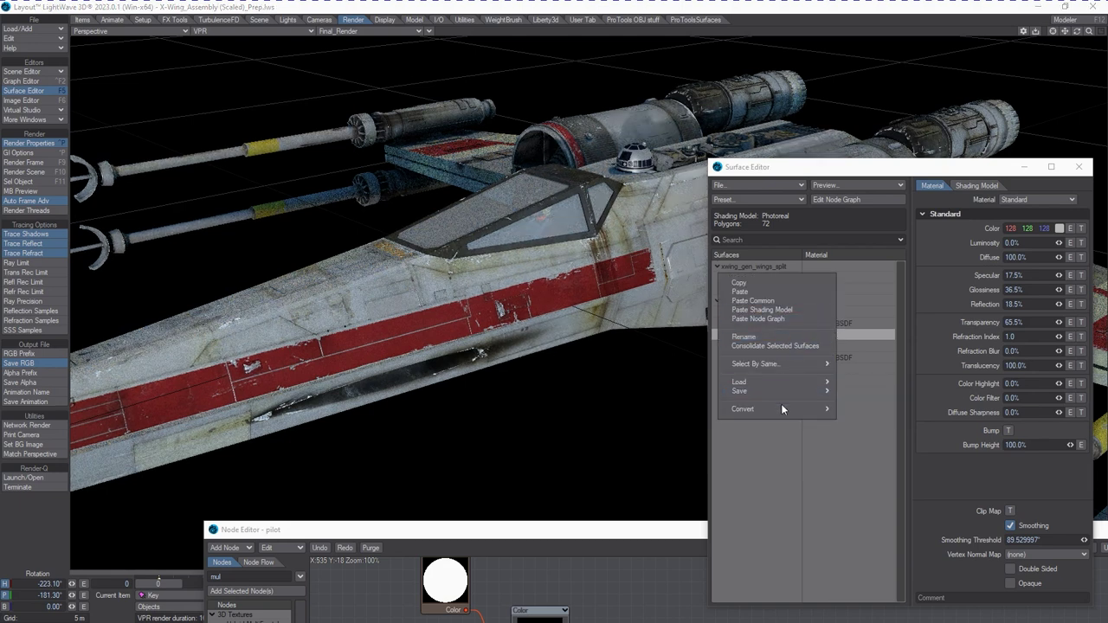
pyautogui.moveTo(830, 408)
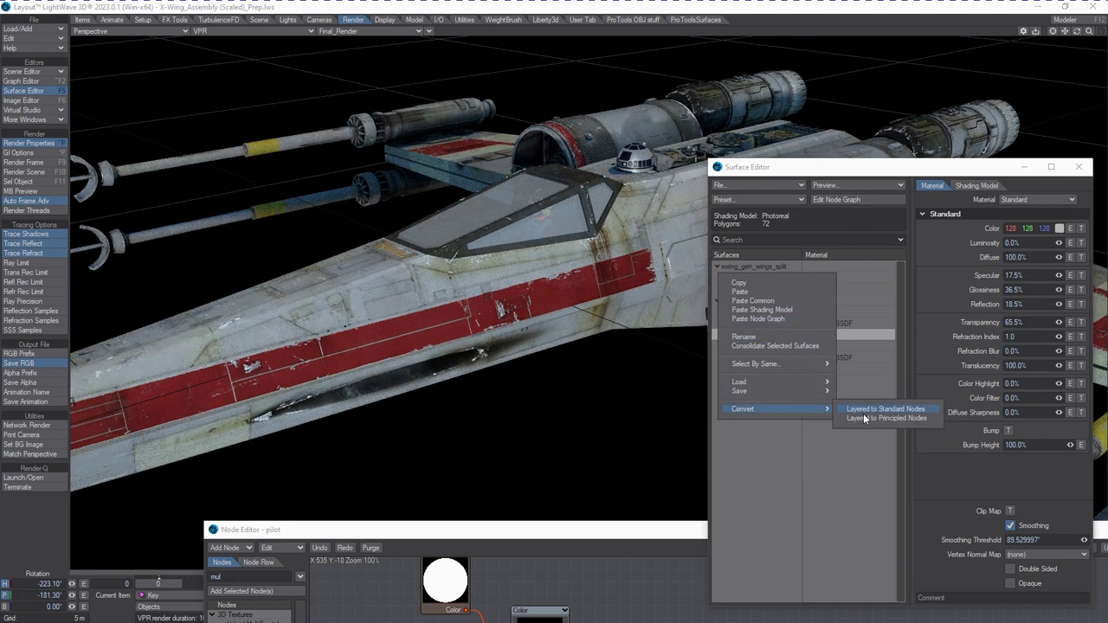
pyautogui.click(866, 419)
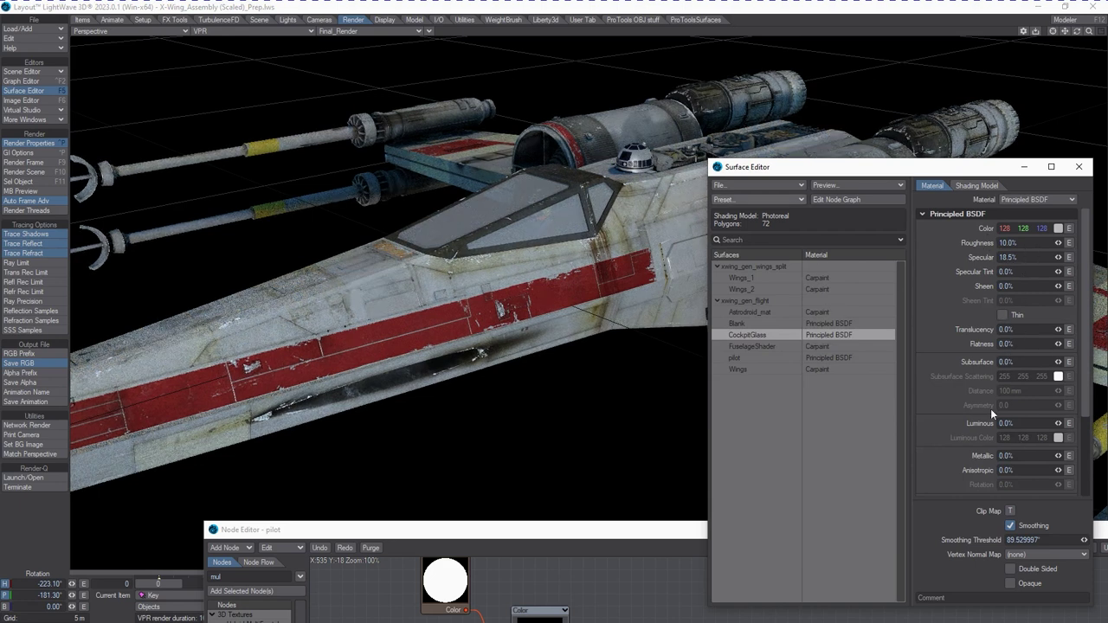
pyautogui.scroll(-3, 991, 409)
pyautogui.click(1020, 427)
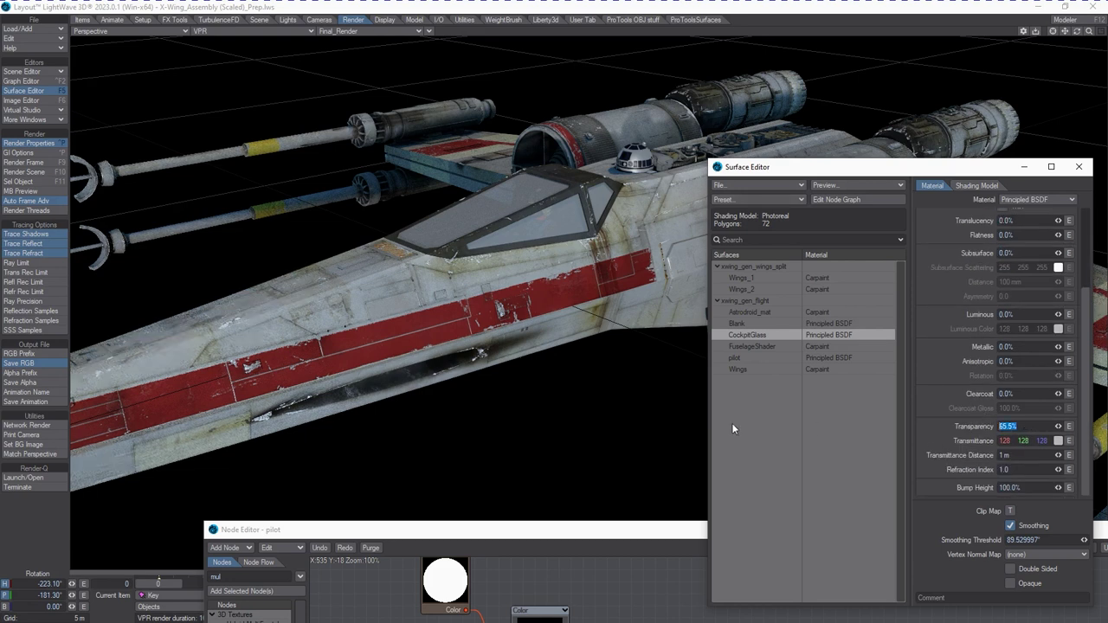
pyautogui.write('98')
pyautogui.press('Tab')
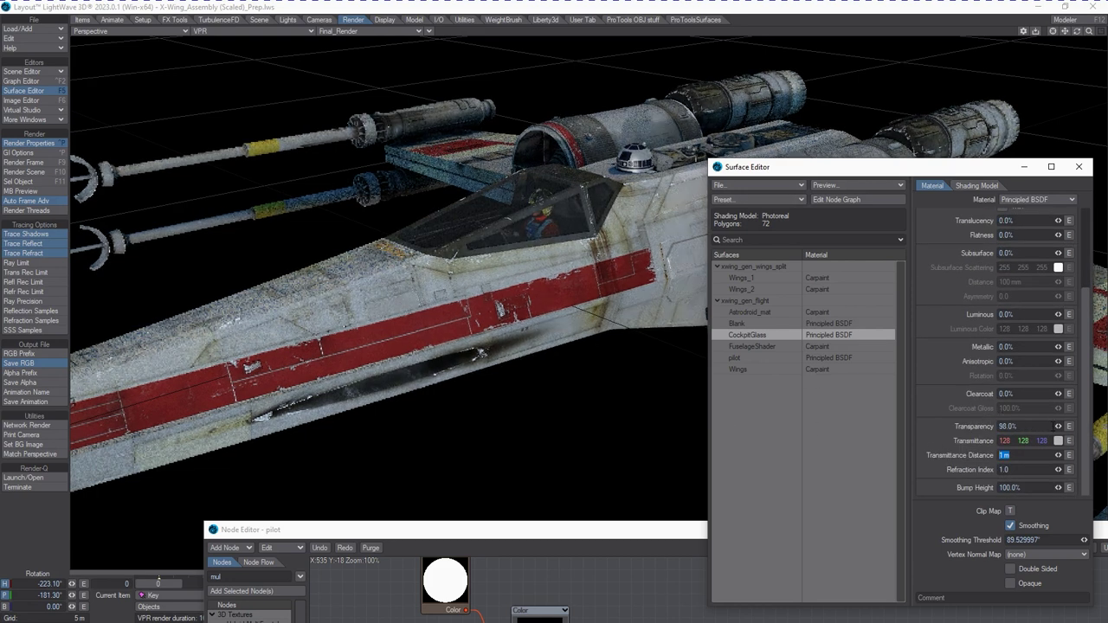
pyautogui.moveTo(1057, 428); pyautogui.dragTo(1058, 428)
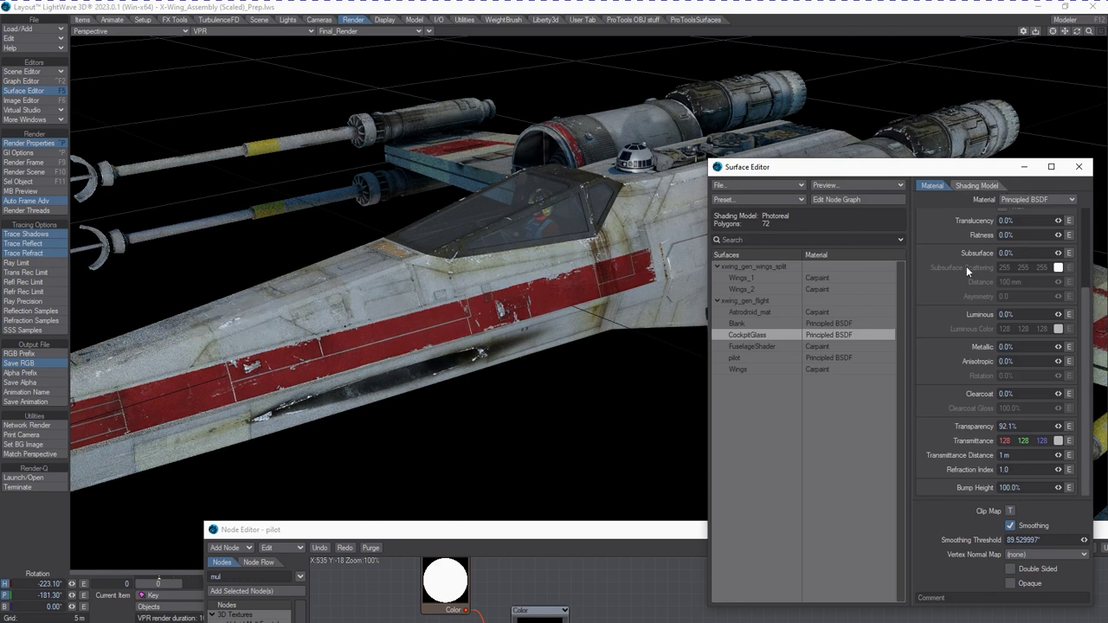
# Set the CockpitGlass surface's Clearcoat to 15% and its Clearcoat Gloss to 10%.
pyautogui.click(1013, 393)
pyautogui.write('15')
pyautogui.press('Tab')
pyautogui.write('10')
pyautogui.press('Tab')
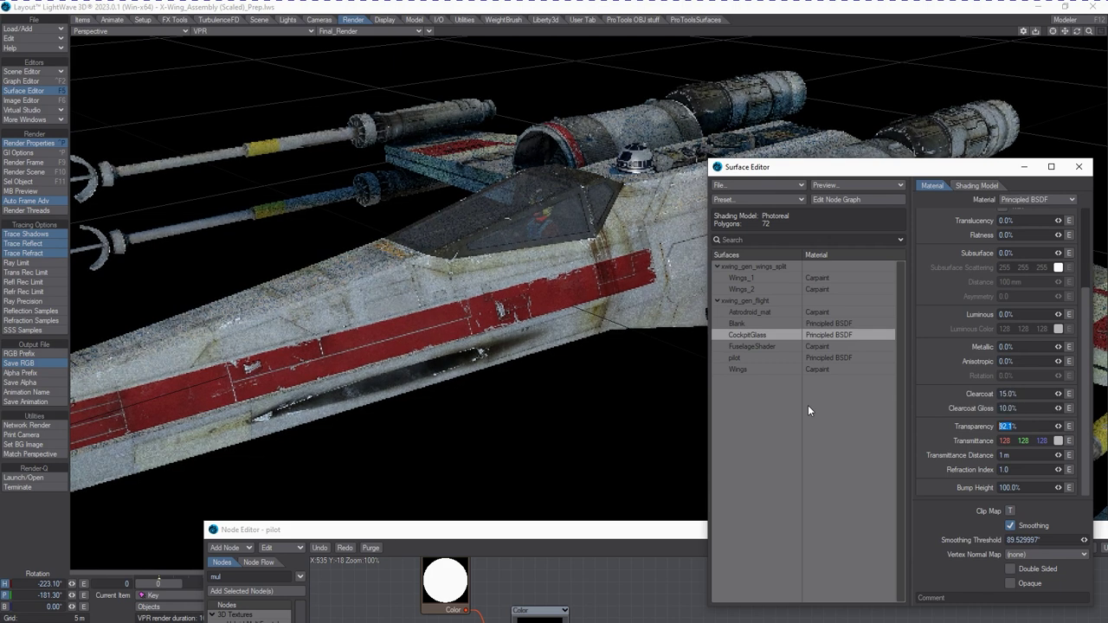
# Make the CockpitGlass surface double-sided and raise its transparency to 96%.
pyautogui.scroll(3, 956, 400)
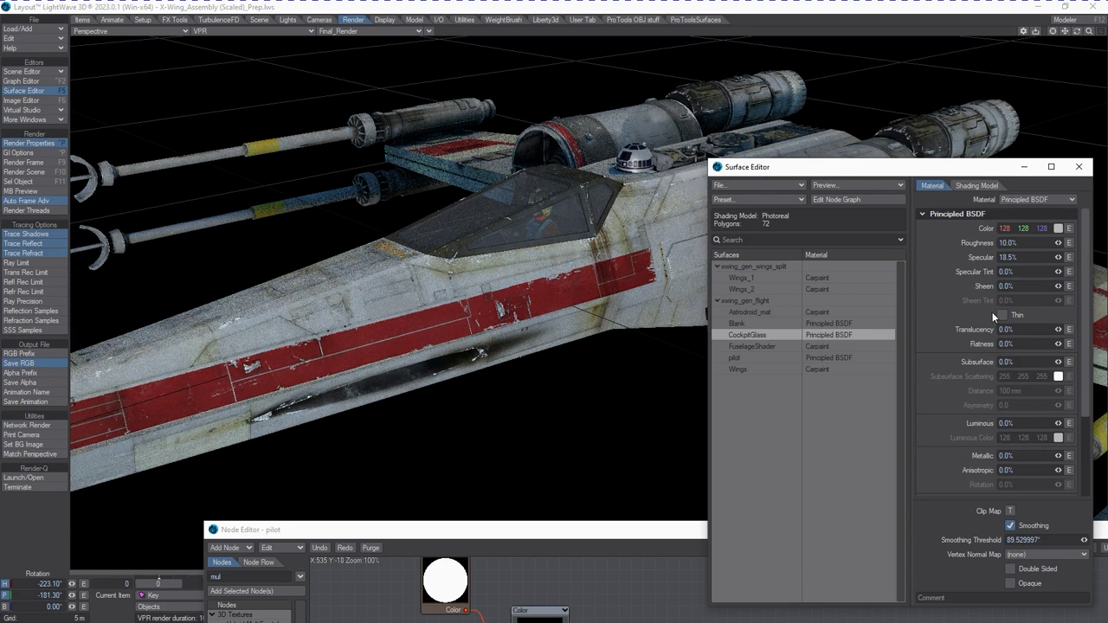
pyautogui.click(1009, 568)
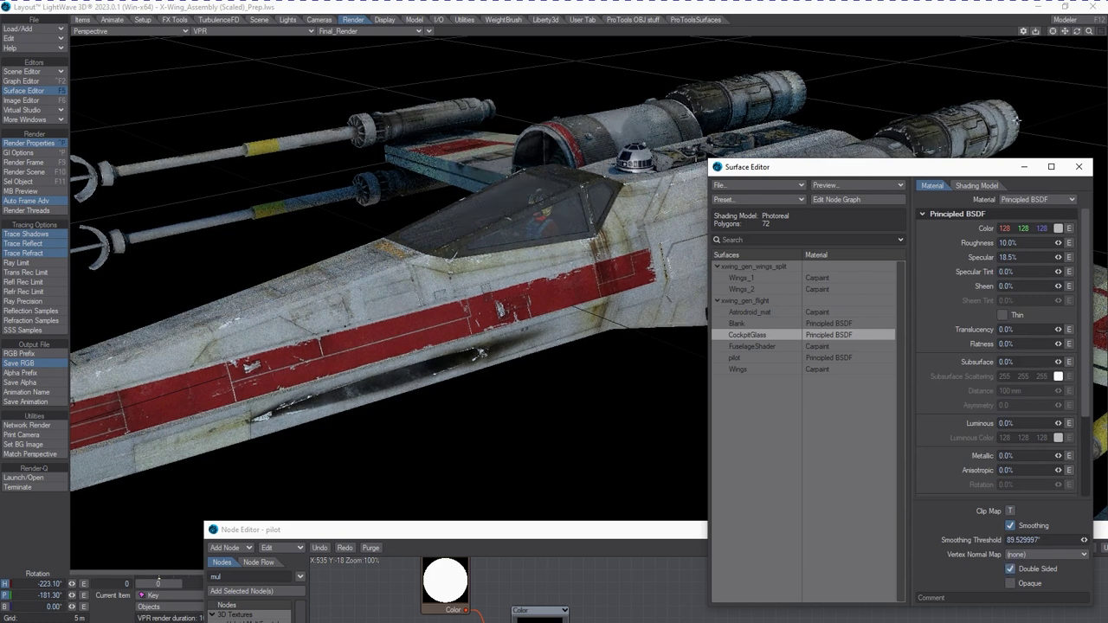
pyautogui.moveTo(1077, 33); pyautogui.dragTo(1068, 33)
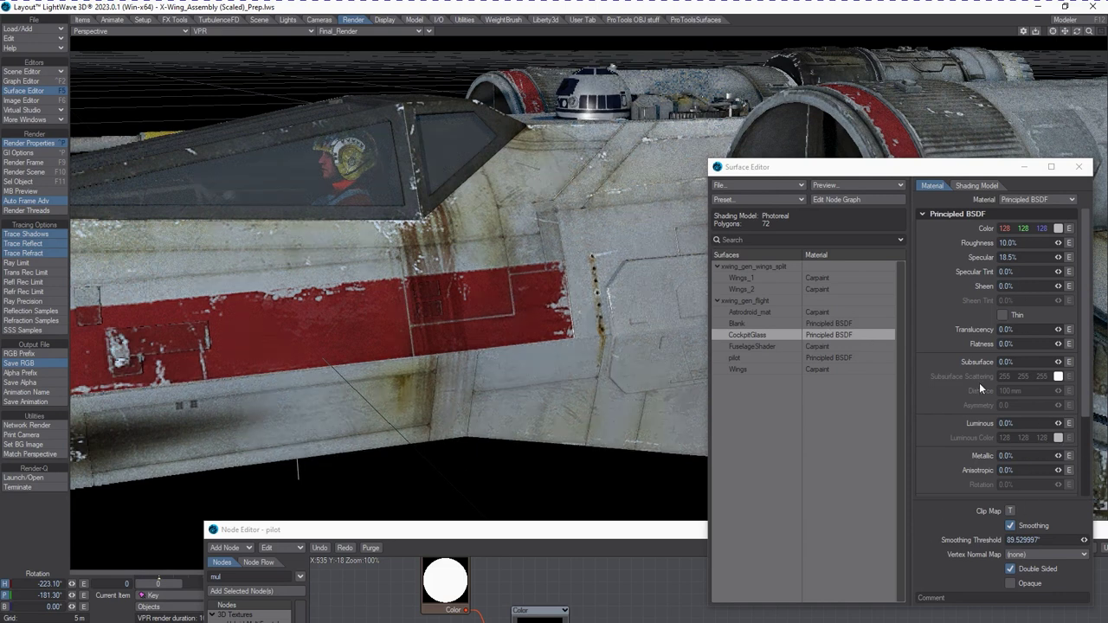
pyautogui.scroll(-3, 982, 390)
pyautogui.moveTo(1058, 427); pyautogui.dragTo(1061, 430)
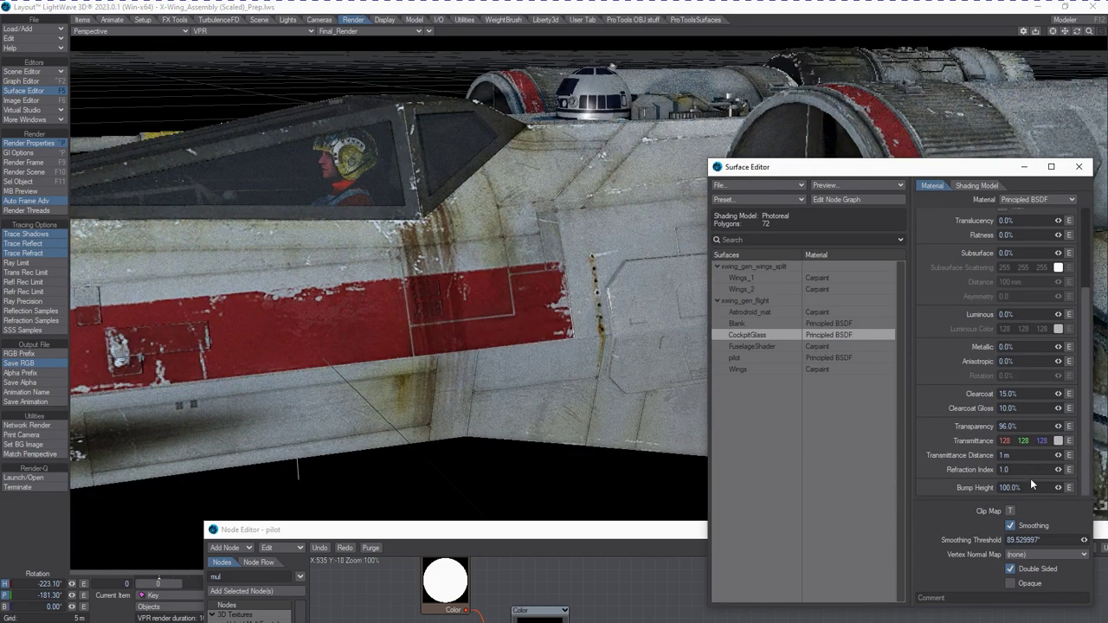
pyautogui.click(1010, 569)
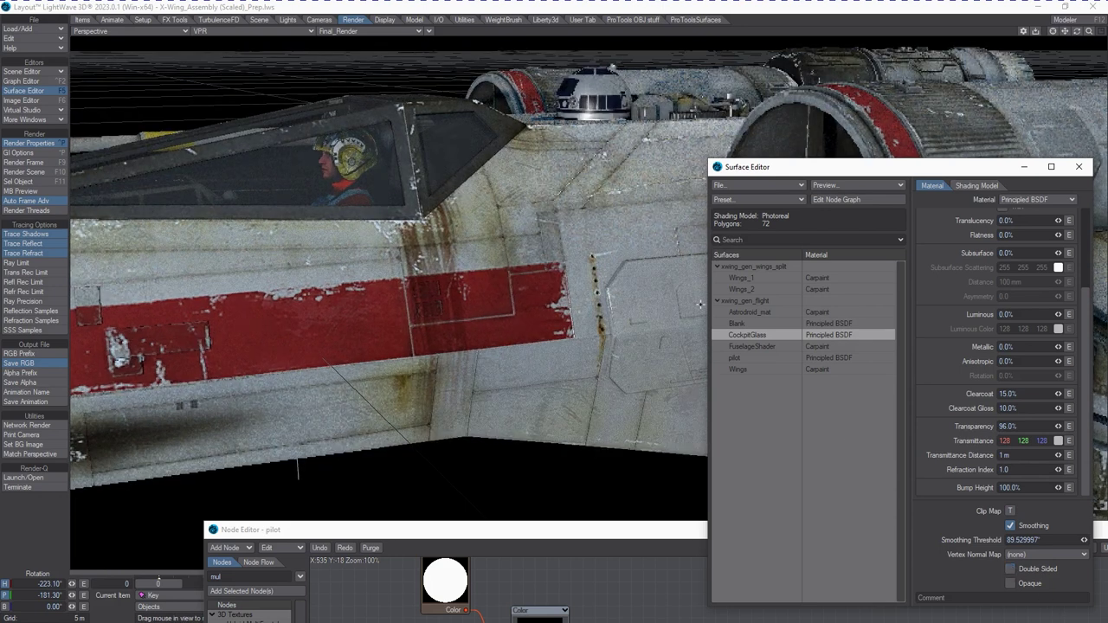
pyautogui.click(1010, 568)
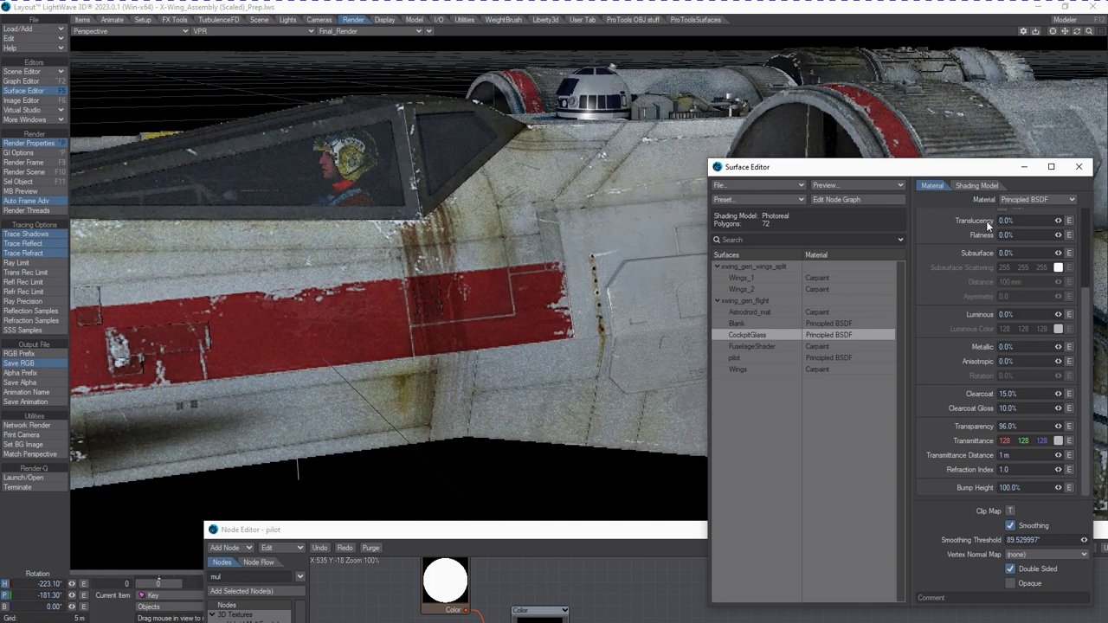
# Set the CockpitGlass surface's Specular to 50%.
pyautogui.scroll(3, 987, 303)
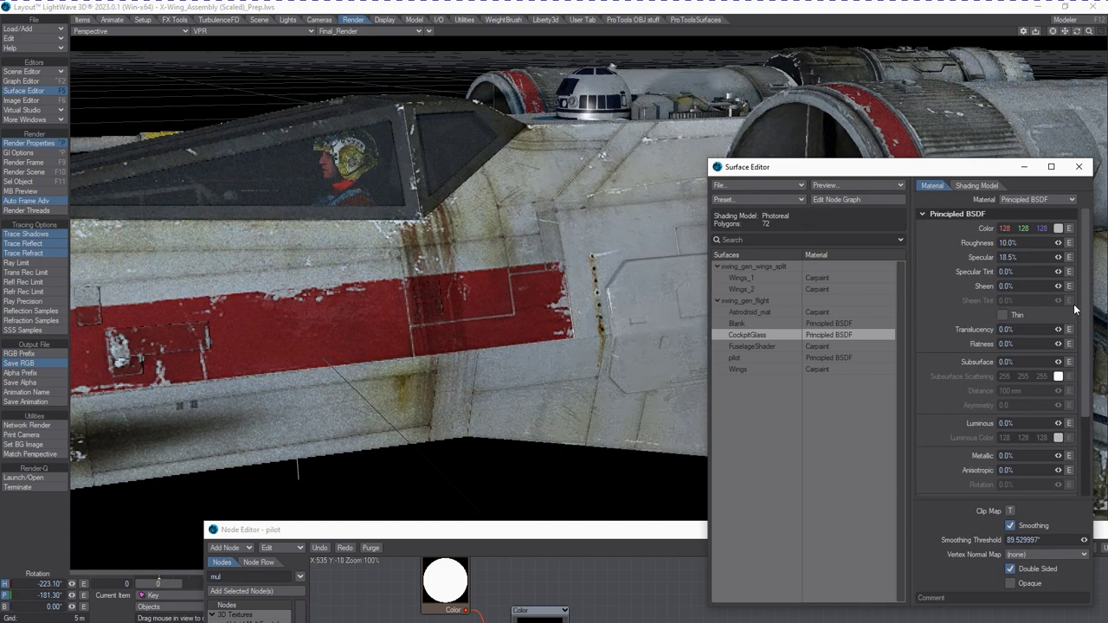
pyautogui.click(1030, 257)
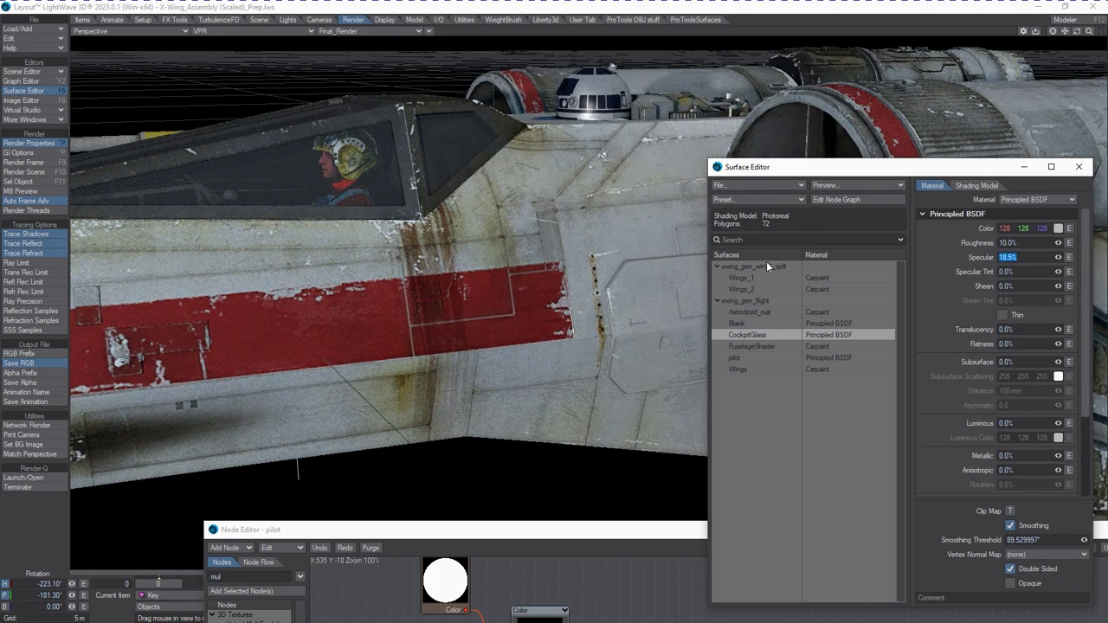
pyautogui.write('50')
pyautogui.press('Tab')
# Move the Surface Editor off the ship and rotate the Key light to a heading of about -178° and pitch of about -212.2°.
pyautogui.moveTo(427, 493); pyautogui.dragTo(430, 492)
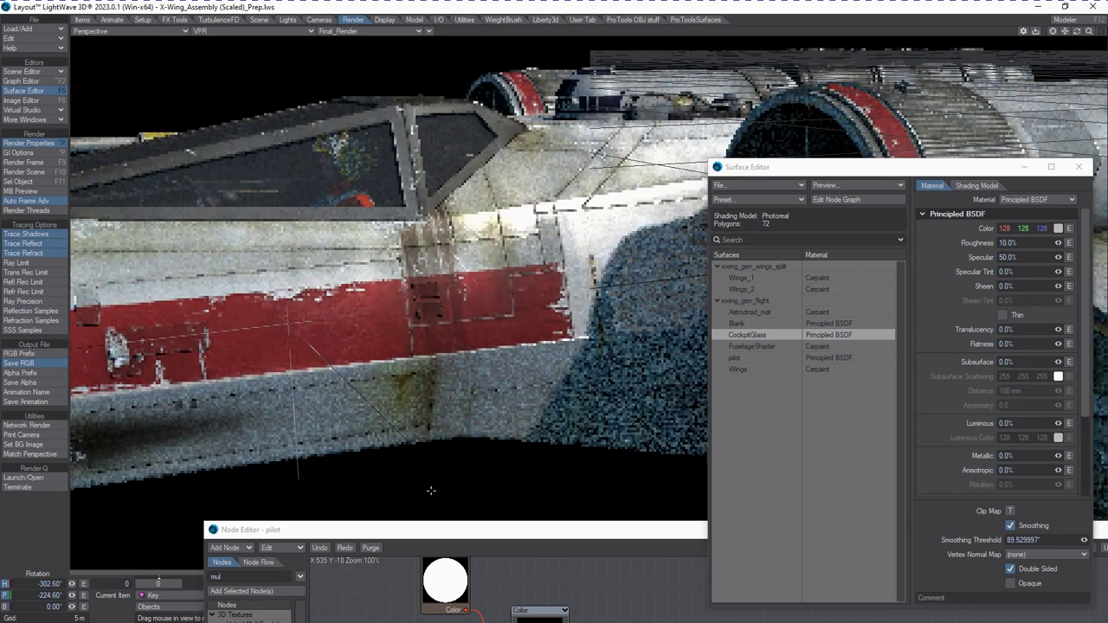
pyautogui.moveTo(393, 189); pyautogui.dragTo(394, 171)
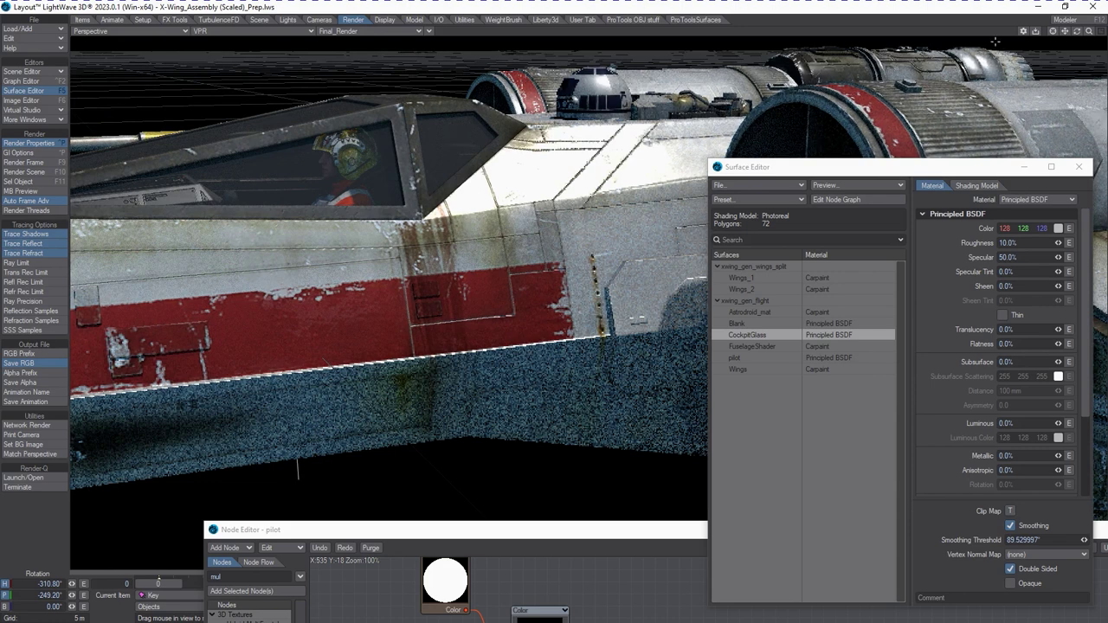
pyautogui.moveTo(1088, 37); pyautogui.dragTo(1069, 35)
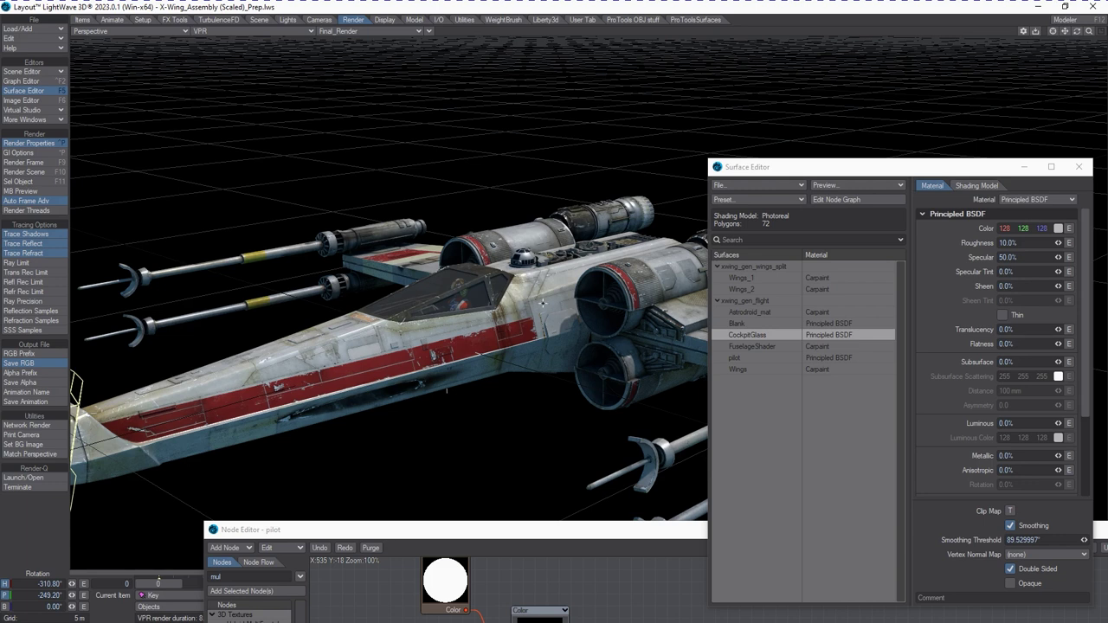
pyautogui.moveTo(829, 166); pyautogui.dragTo(1014, 263)
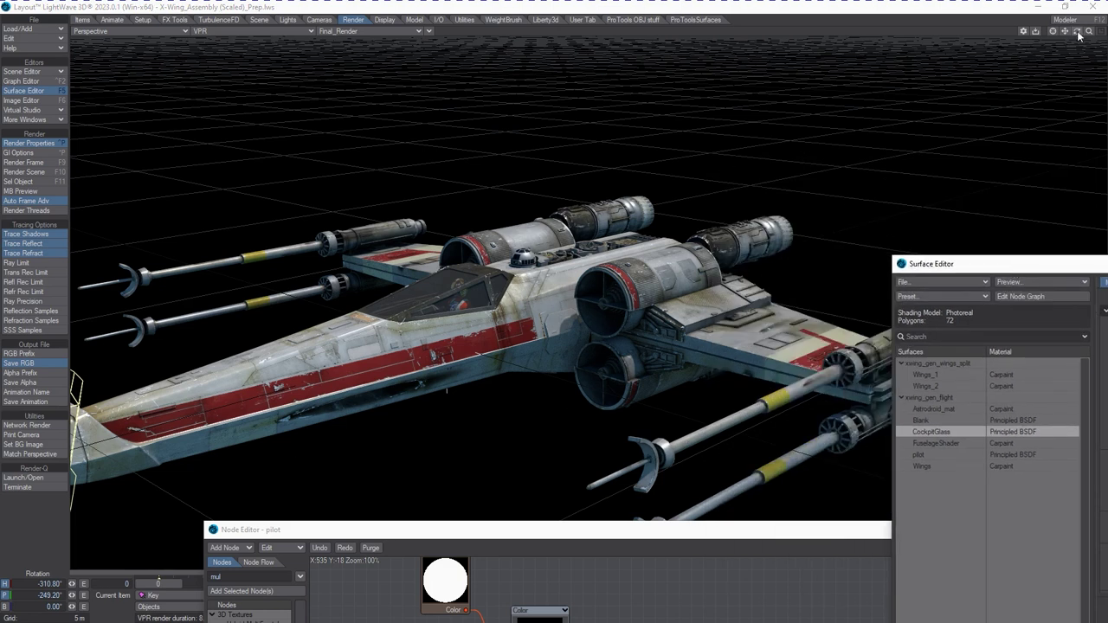
pyautogui.moveTo(1088, 32); pyautogui.dragTo(1065, 34)
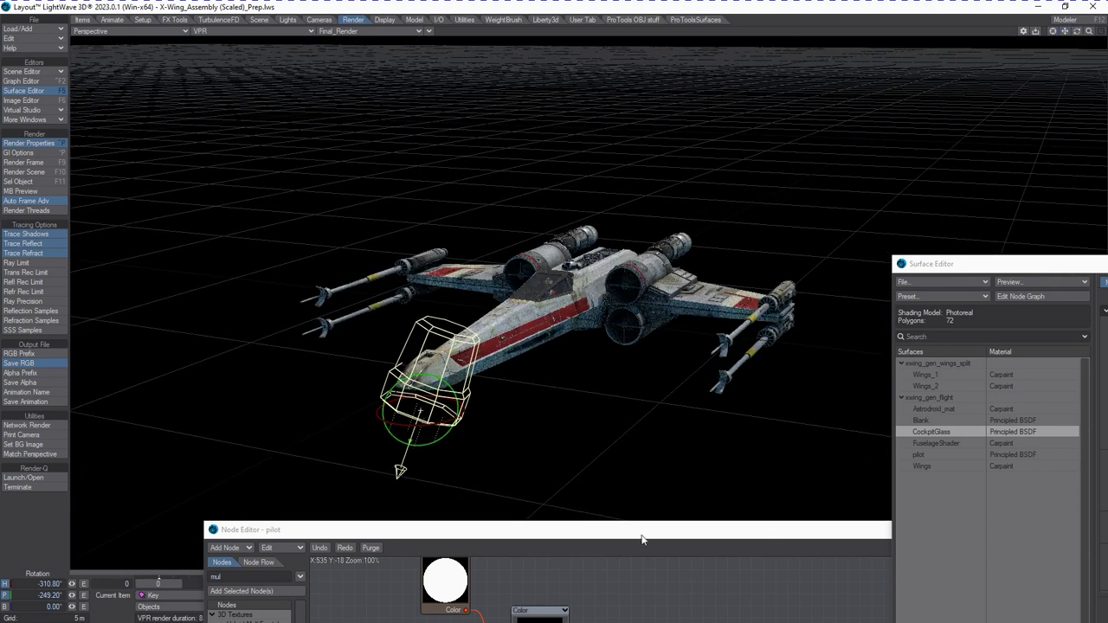
pyautogui.moveTo(258, 399)
pyautogui.mouseDown()
pyautogui.moveTo(253, 386)
pyautogui.moveTo(255, 395)
pyautogui.moveTo(275, 384)
pyautogui.moveTo(260, 372)
pyautogui.moveTo(278, 350)
pyautogui.moveTo(265, 391)
pyautogui.mouseUp()
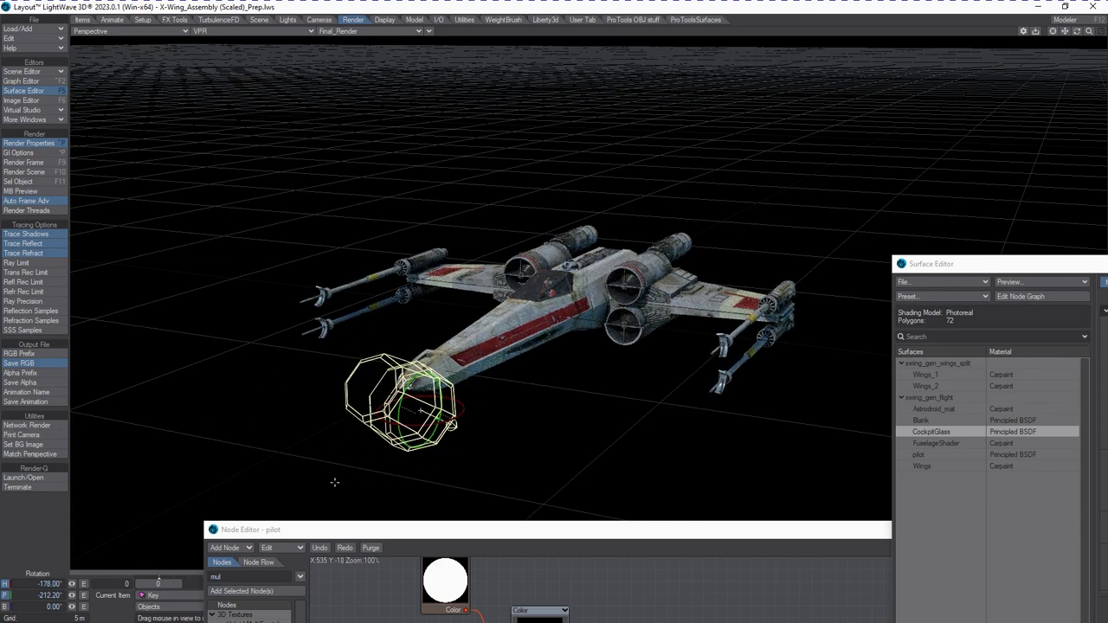
# Move the Node Editor and Surface Editor out of the way and open the Enviro light's properties.
pyautogui.moveTo(553, 536); pyautogui.dragTo(667, 622)
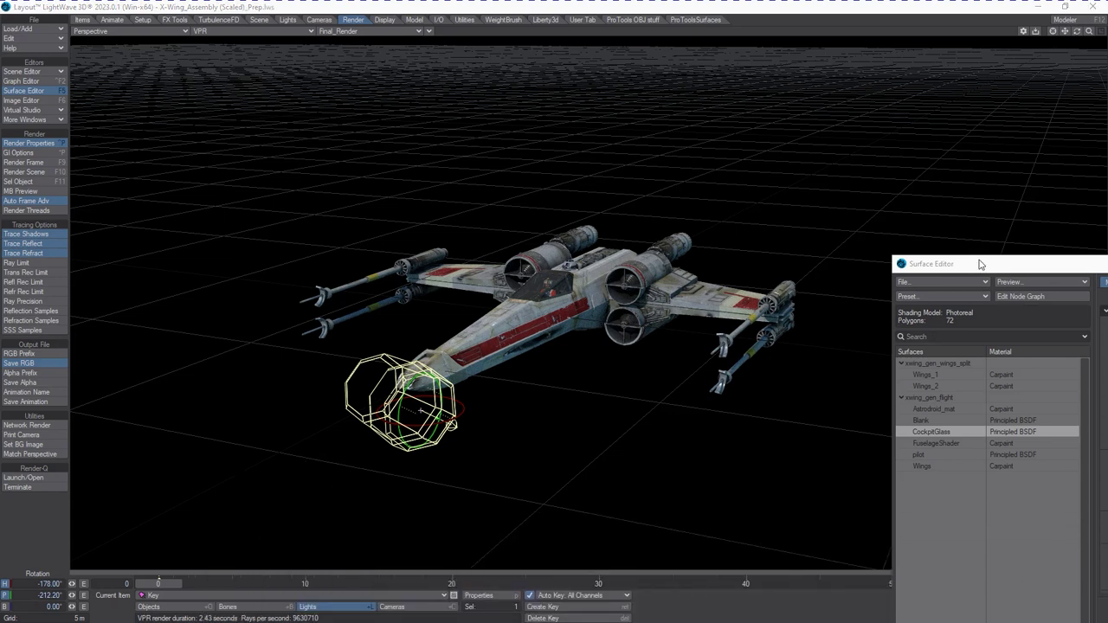
pyautogui.moveTo(979, 266); pyautogui.dragTo(995, 622)
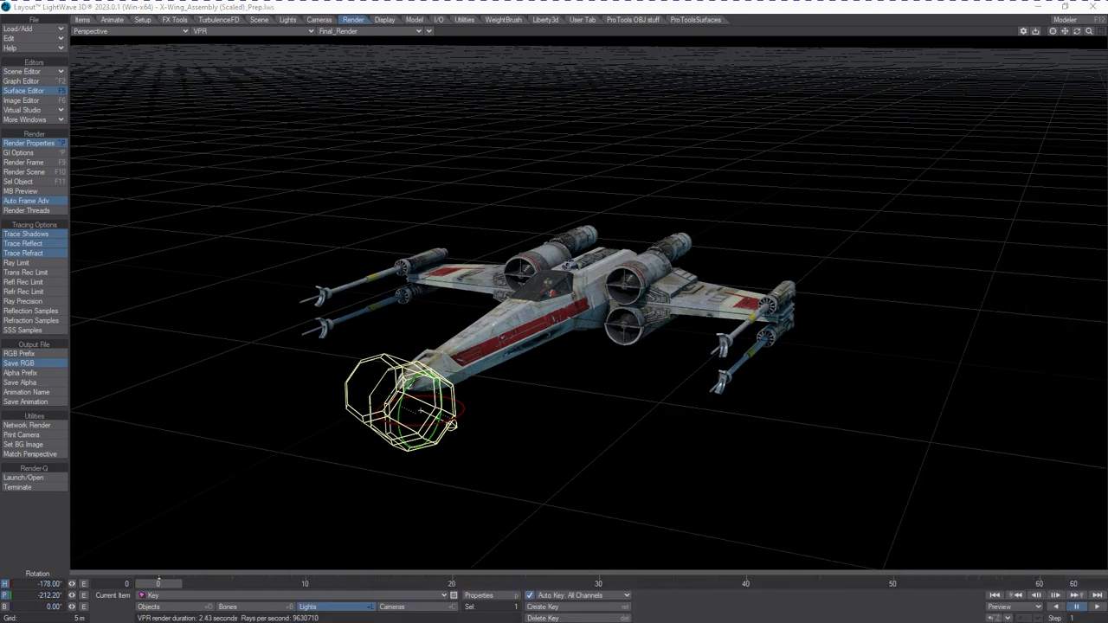
pyautogui.click(260, 596)
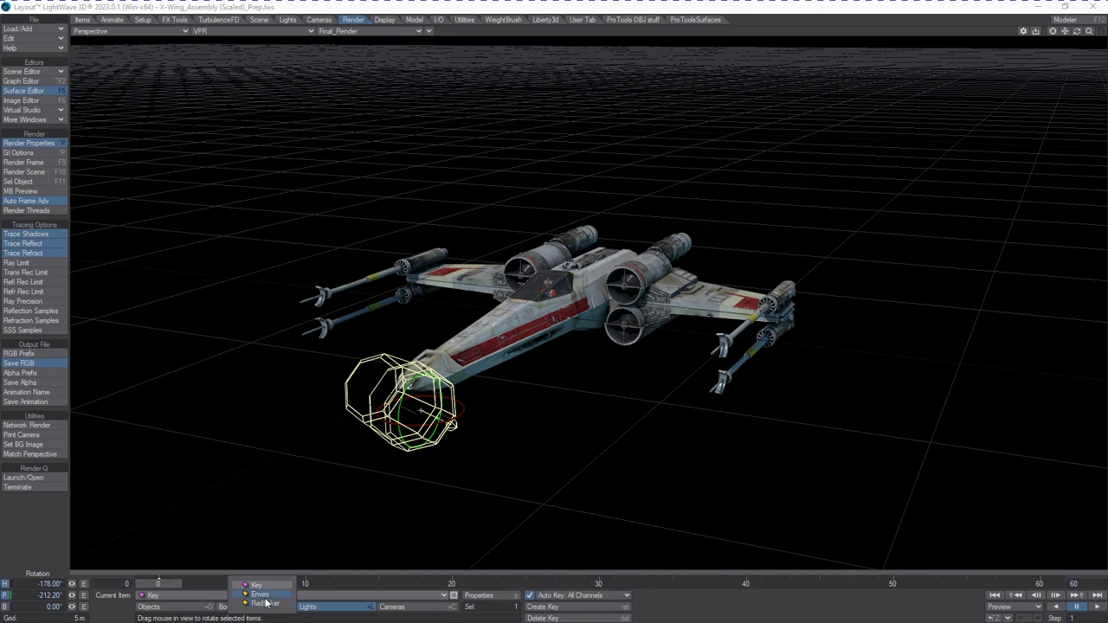
pyautogui.click(260, 594)
pyautogui.click(495, 596)
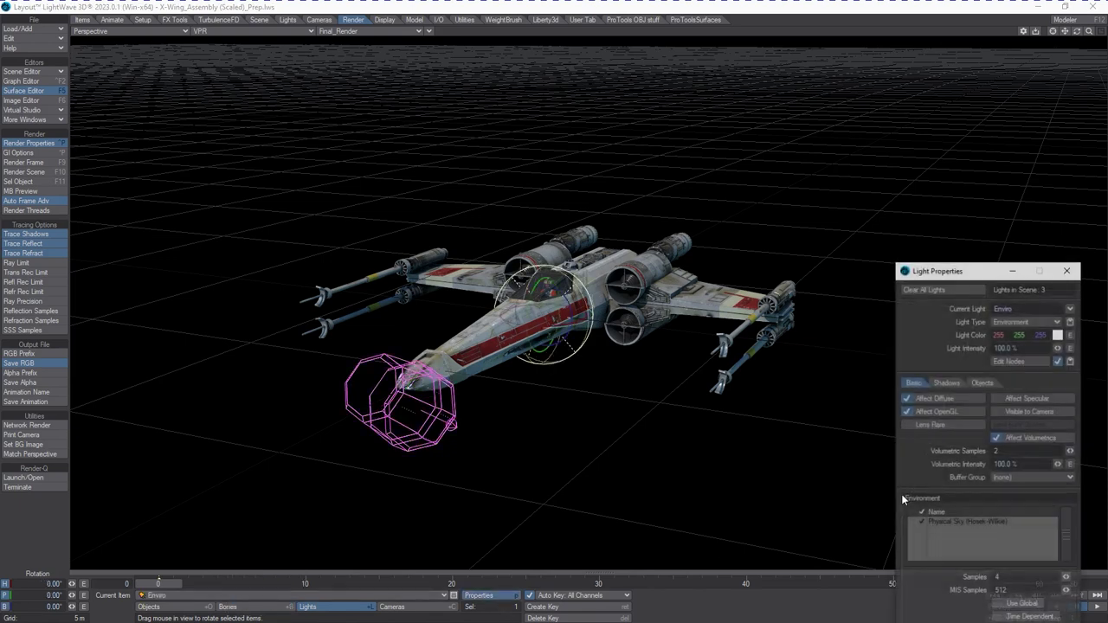
pyautogui.moveTo(1022, 277); pyautogui.dragTo(1003, 159)
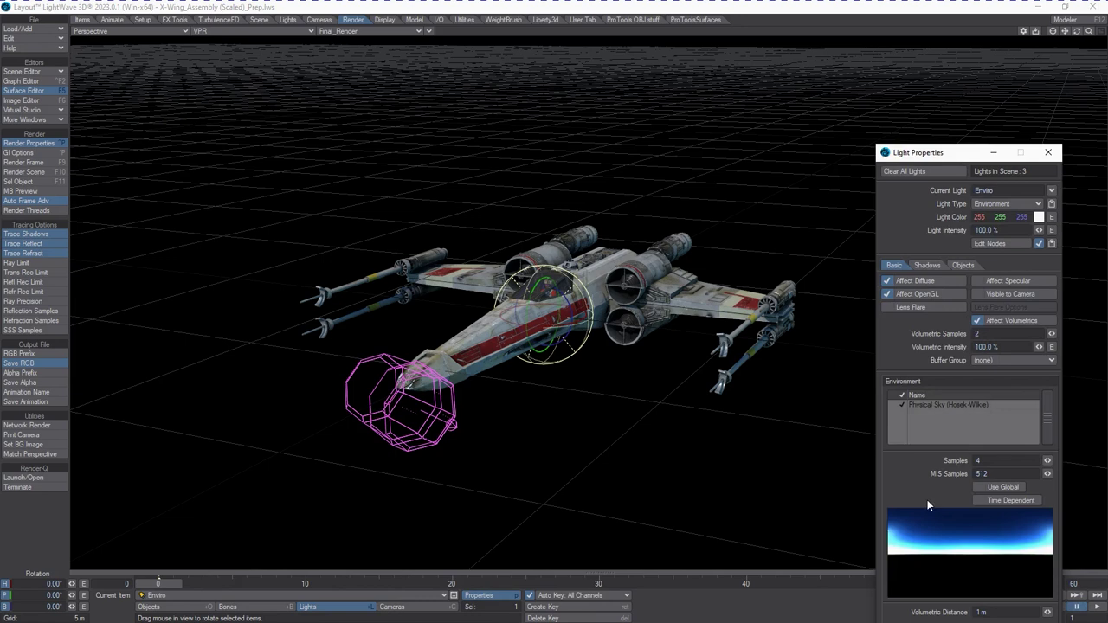
# Remove the Physical Sky (Hosek-Wilkie) environment from the Enviro light and move its properties window off the ship.
pyautogui.rightClick(948, 406)
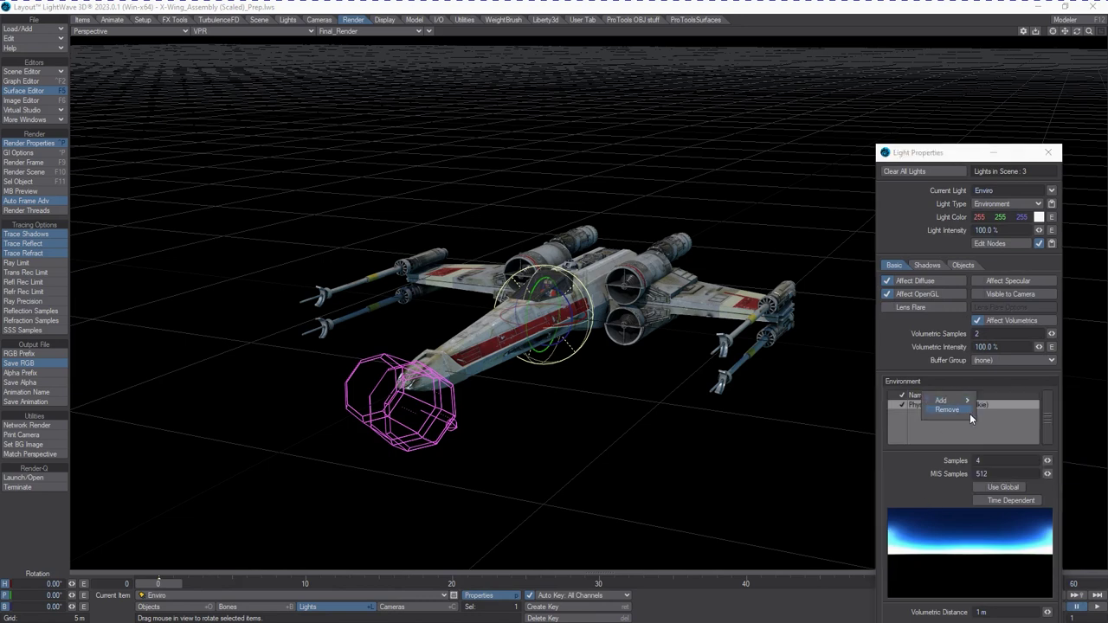
pyautogui.click(964, 411)
pyautogui.rightClick(951, 407)
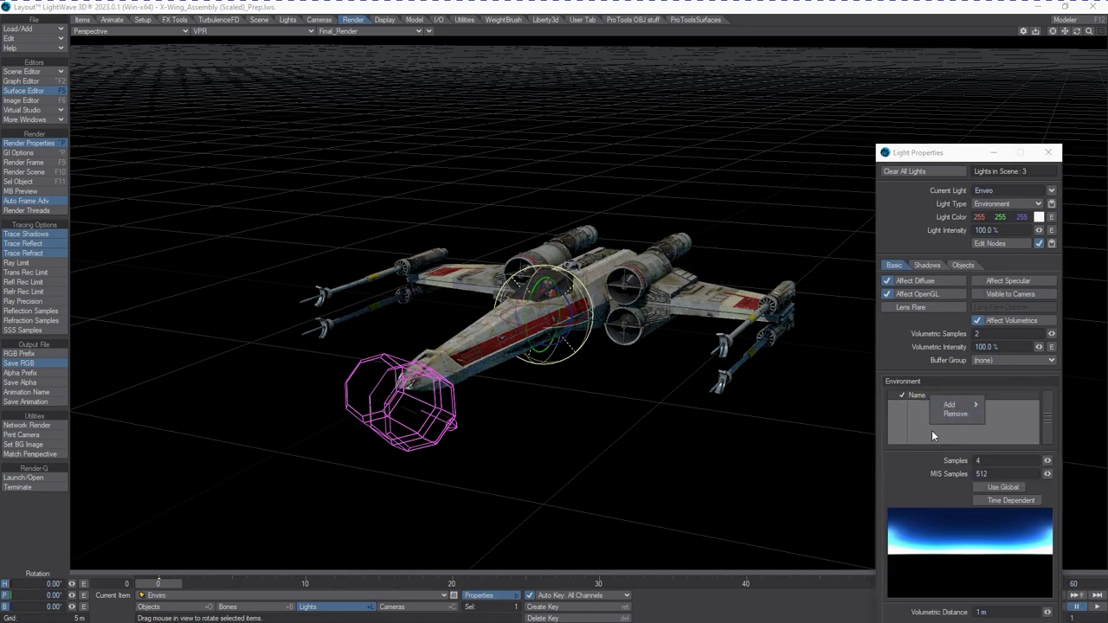
pyautogui.press('Escape')
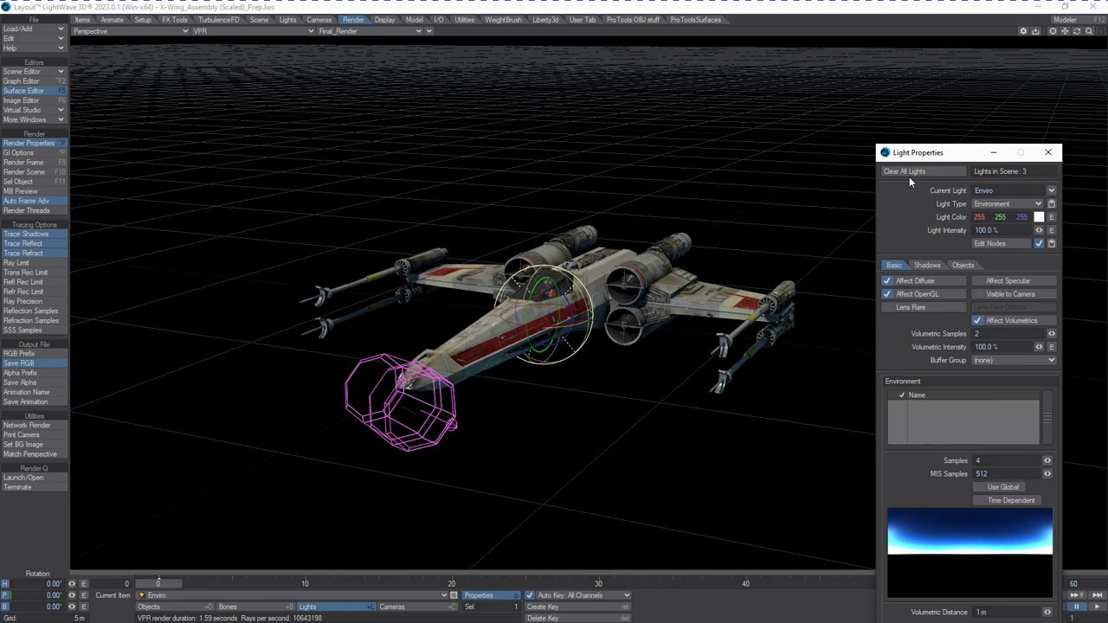
pyautogui.moveTo(907, 151); pyautogui.dragTo(849, 62)
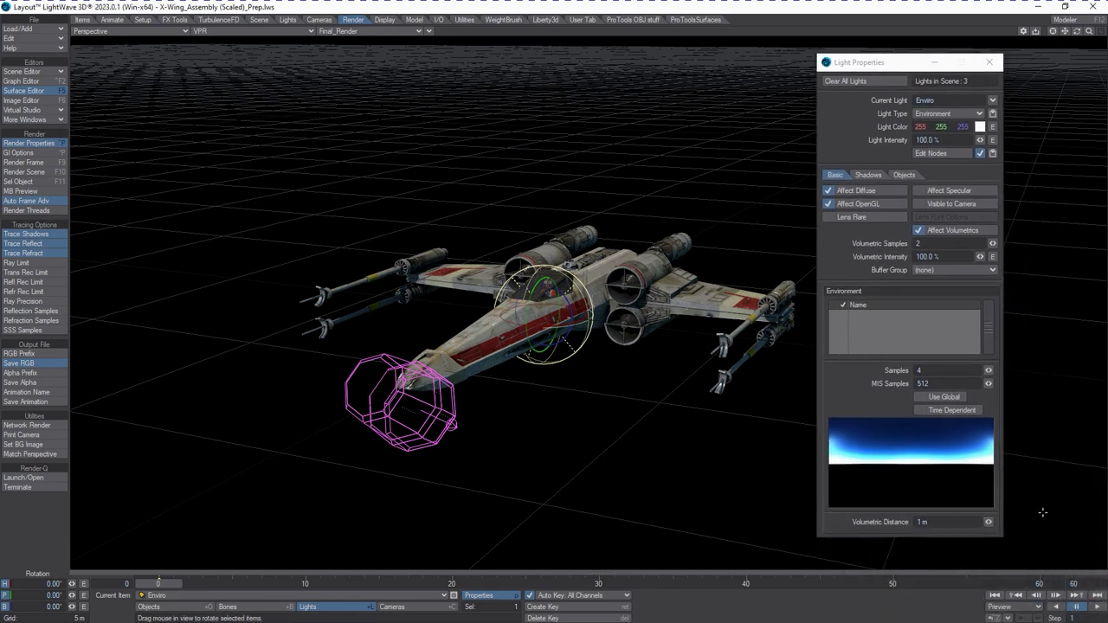
# Open the Scene Editor, deactivate the Enviro light, and reposition the editor clear of the ship.
pyautogui.click(34, 72)
pyautogui.click(37, 87)
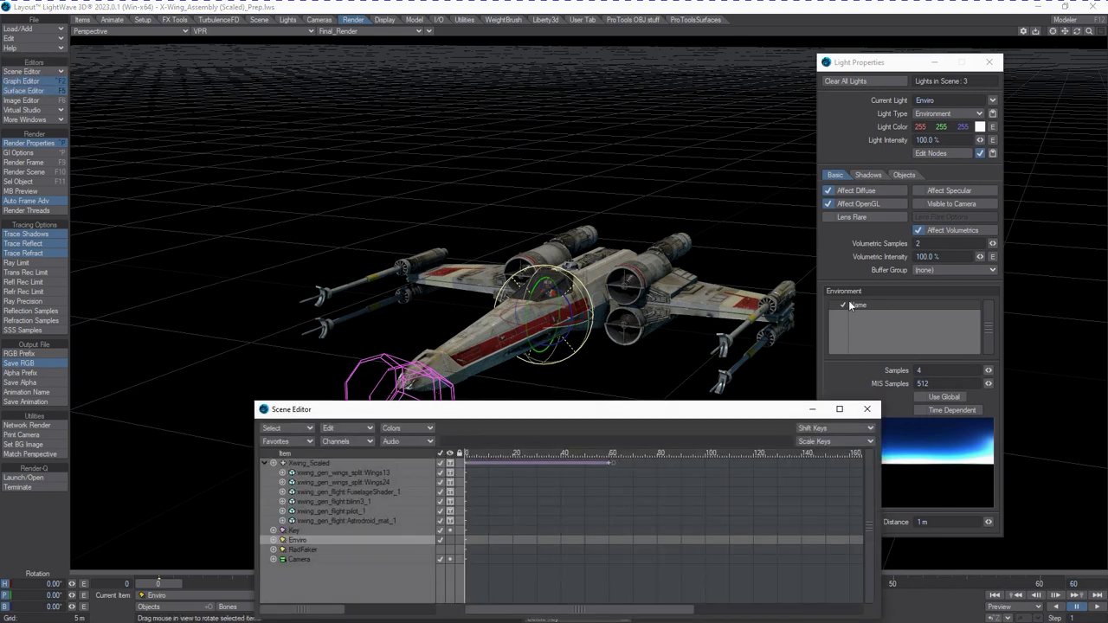
pyautogui.click(439, 539)
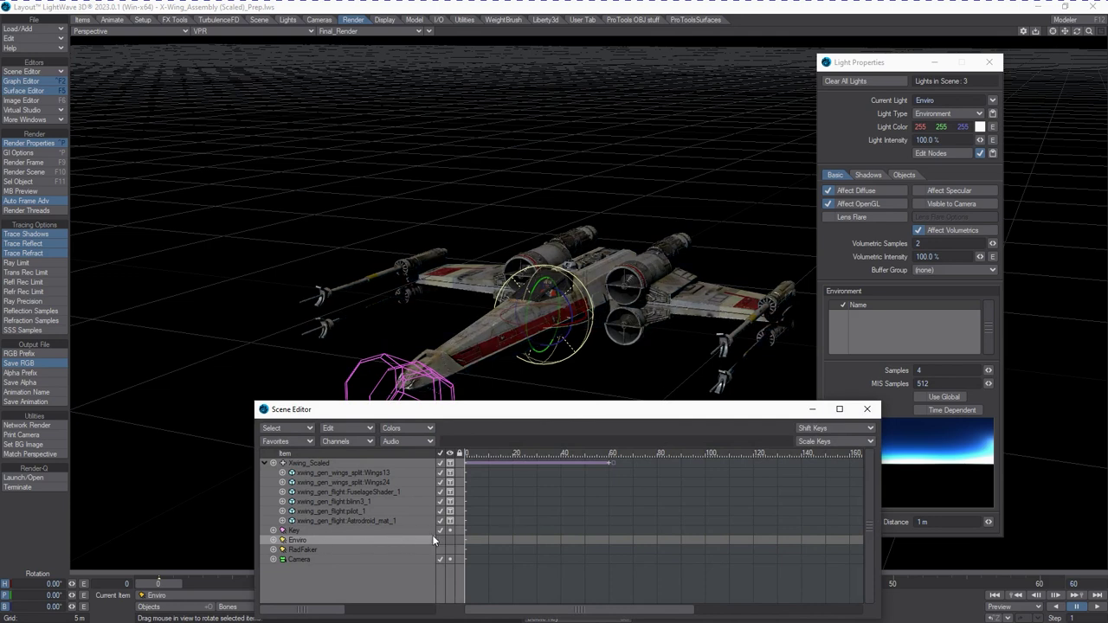
pyautogui.moveTo(494, 426); pyautogui.dragTo(666, 524)
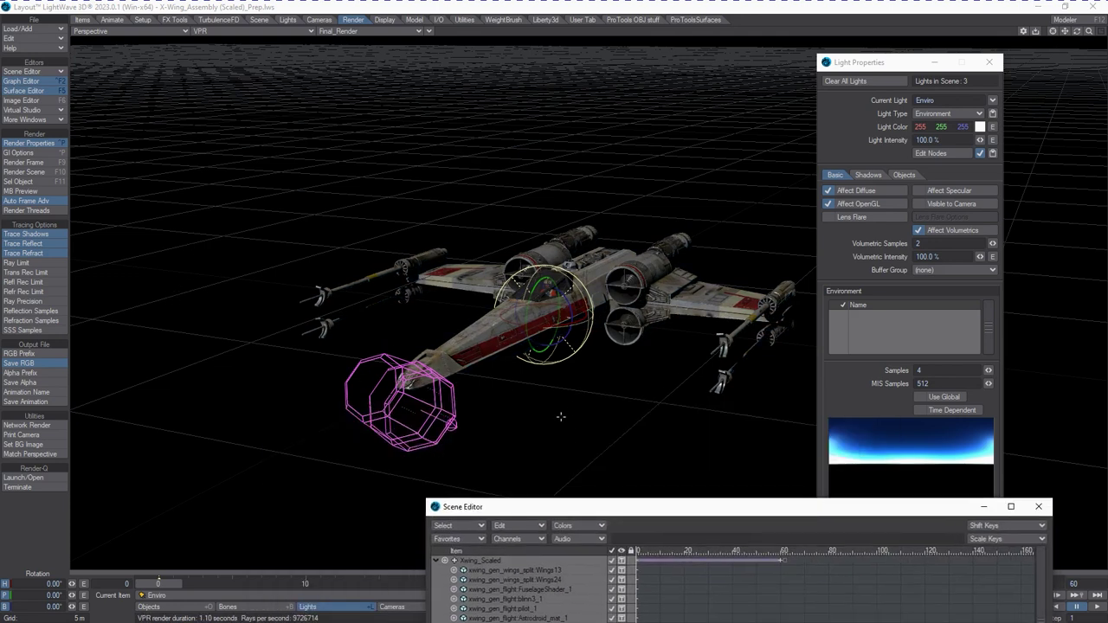
pyautogui.moveTo(598, 512); pyautogui.dragTo(695, 422)
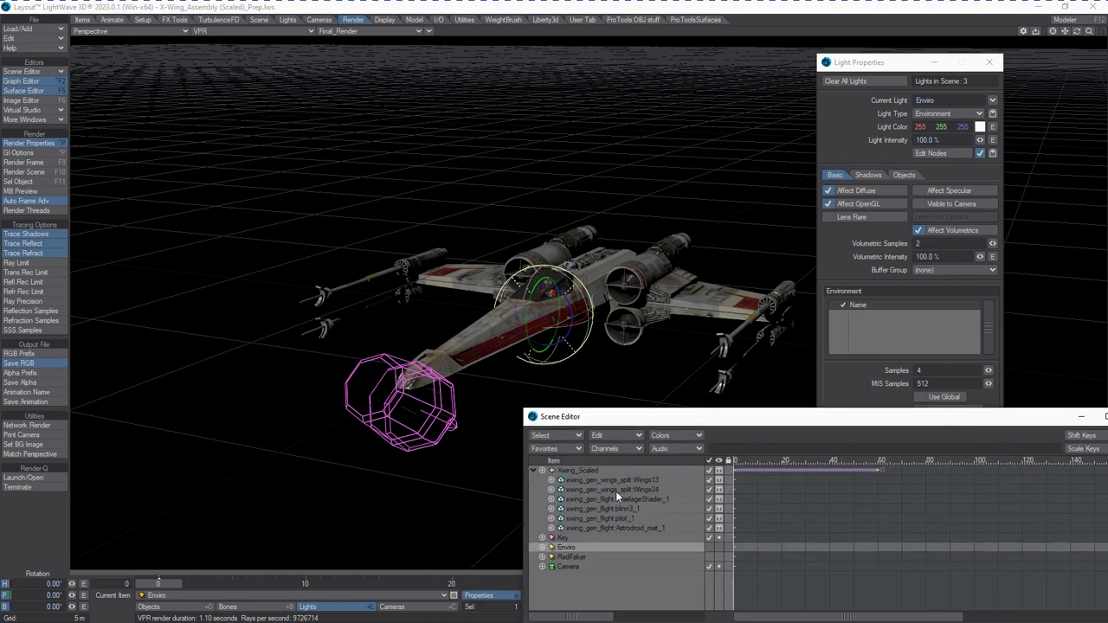
# Rotate the Key light to a heading of about -21.3° and a pitch of about -225.4°.
pyautogui.click(584, 538)
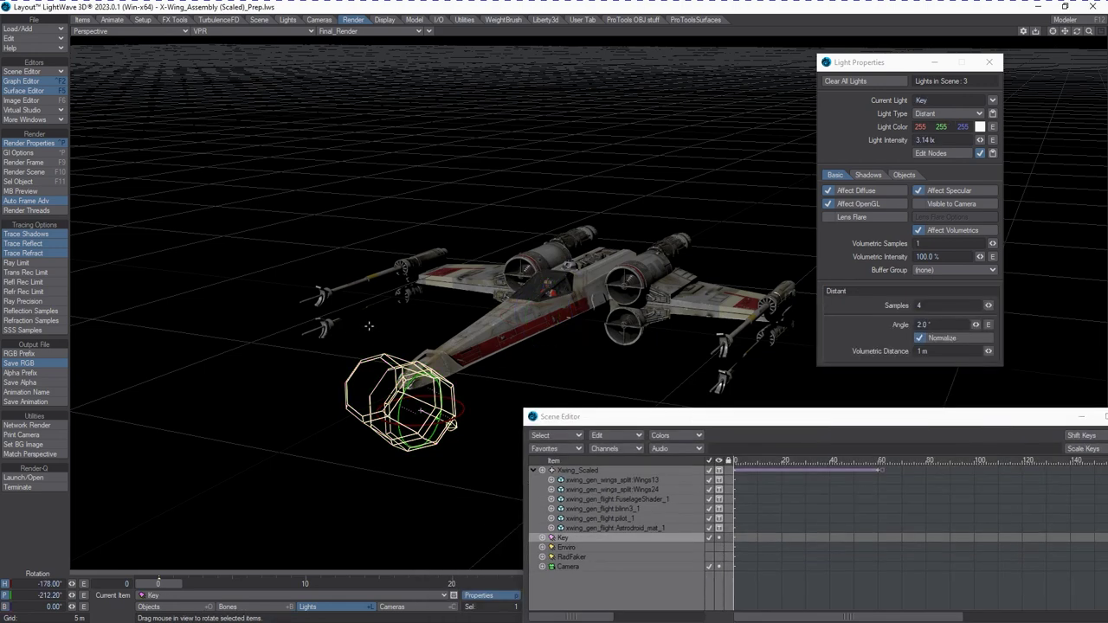
pyautogui.moveTo(258, 275); pyautogui.dragTo(258, 275)
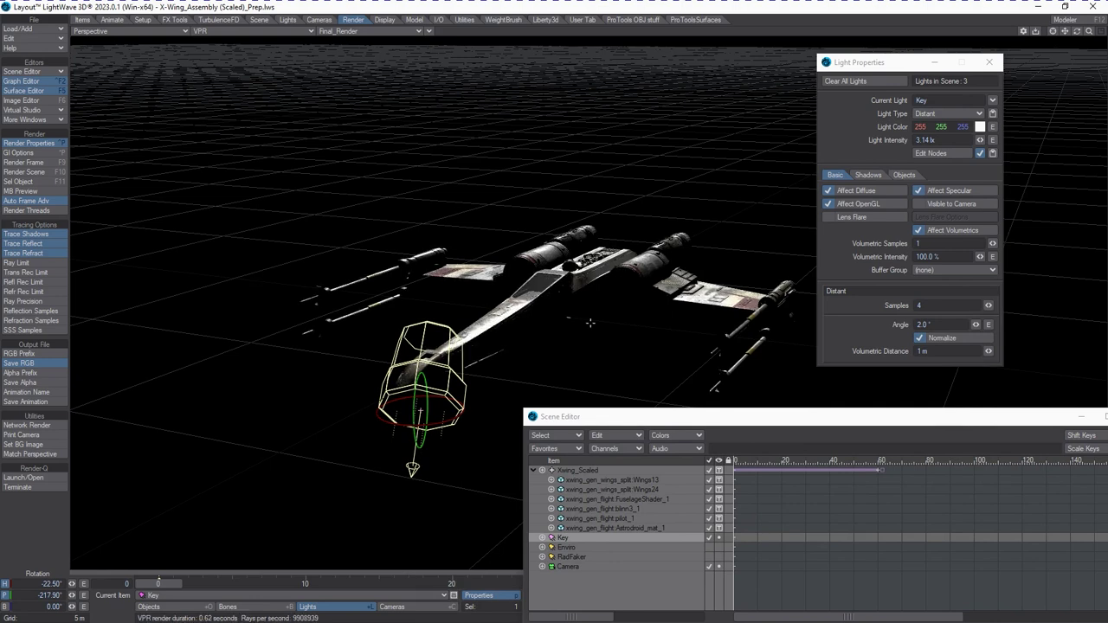
pyautogui.moveTo(565, 360); pyautogui.dragTo(571, 374)
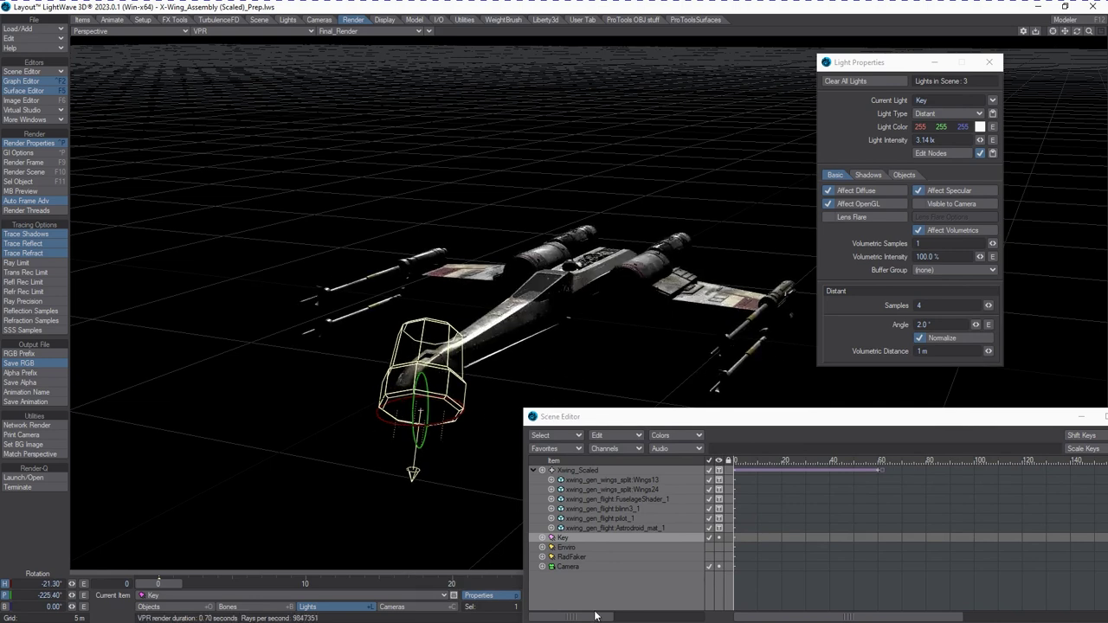
# Activate the Enviro light and deactivate the Key light.
pyautogui.click(667, 546)
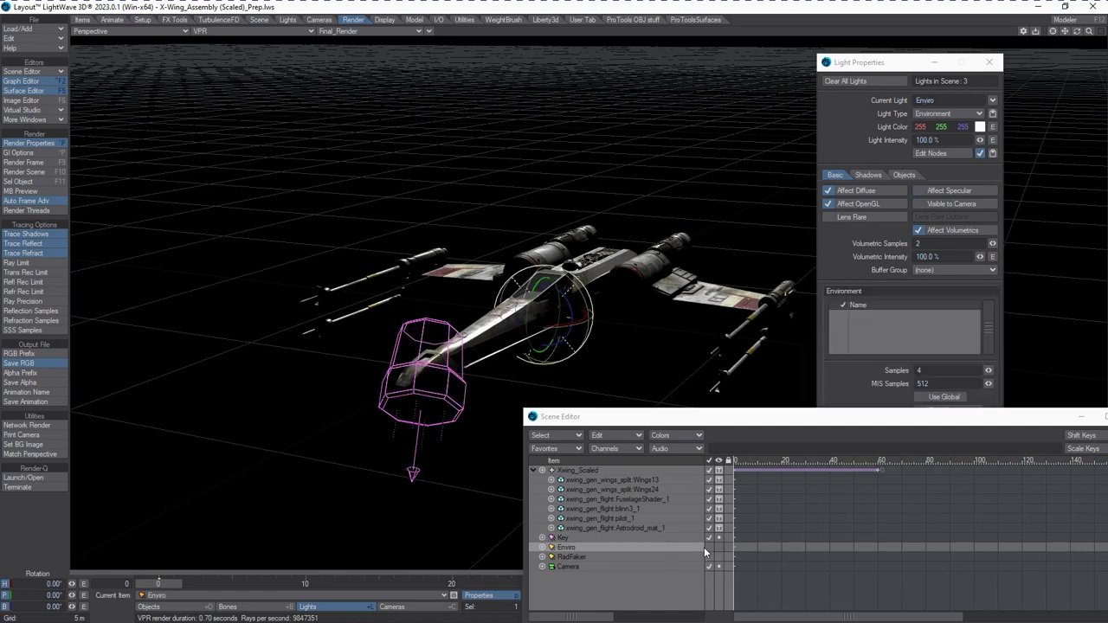
pyautogui.click(708, 548)
pyautogui.click(710, 537)
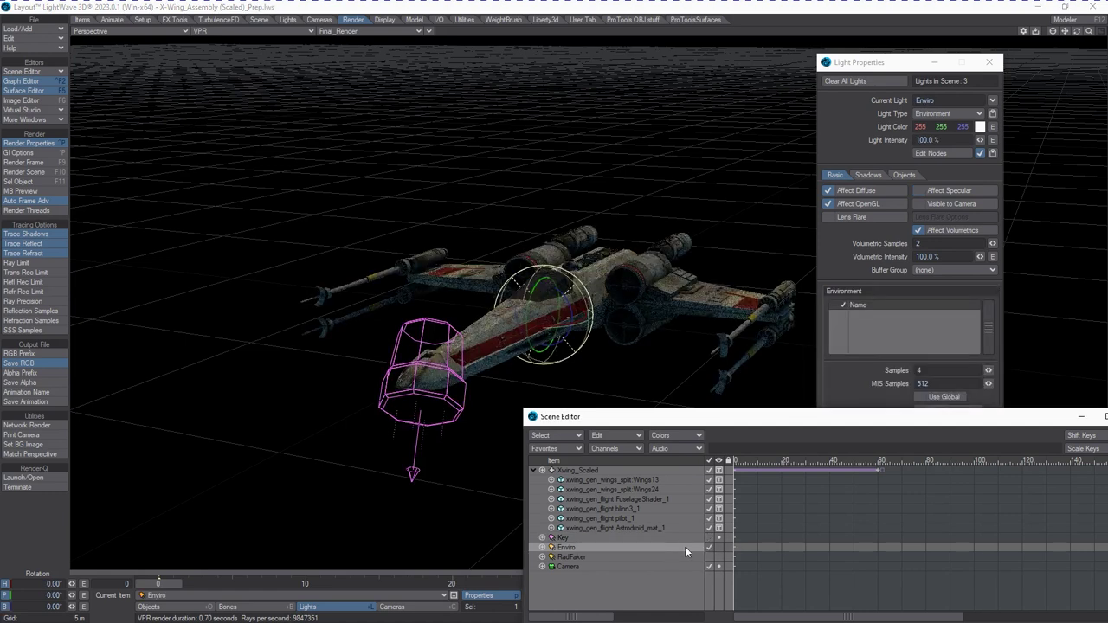
pyautogui.click(892, 335)
pyautogui.rightClick(890, 329)
pyautogui.moveTo(901, 326)
pyautogui.click(831, 373)
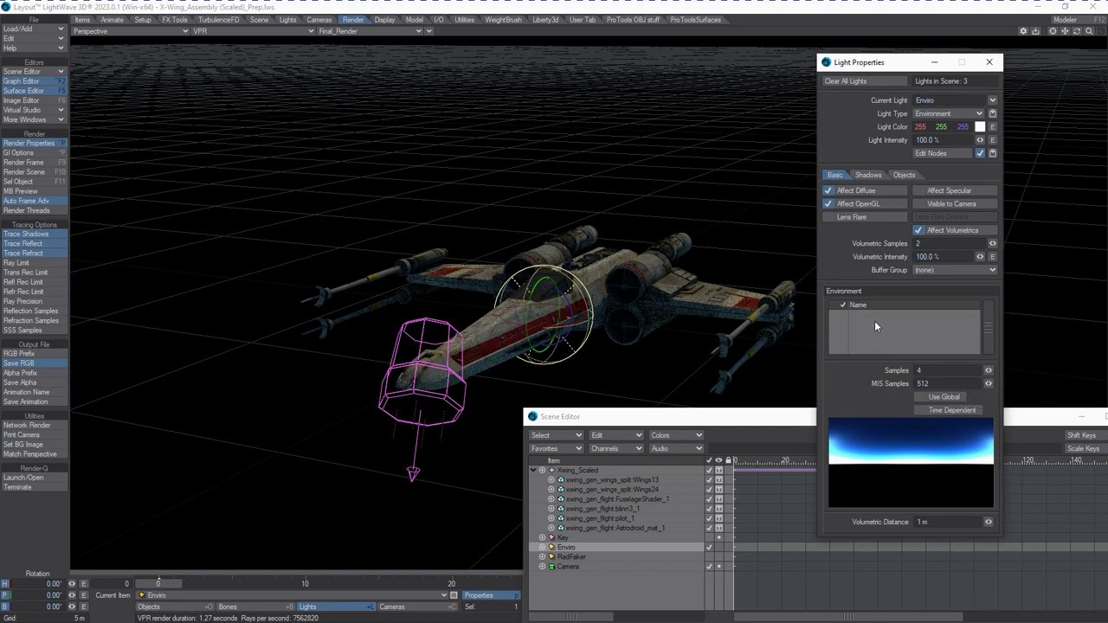
# Add a Textured Environment to the Enviro light and set its axis to Y.
pyautogui.rightClick(864, 315)
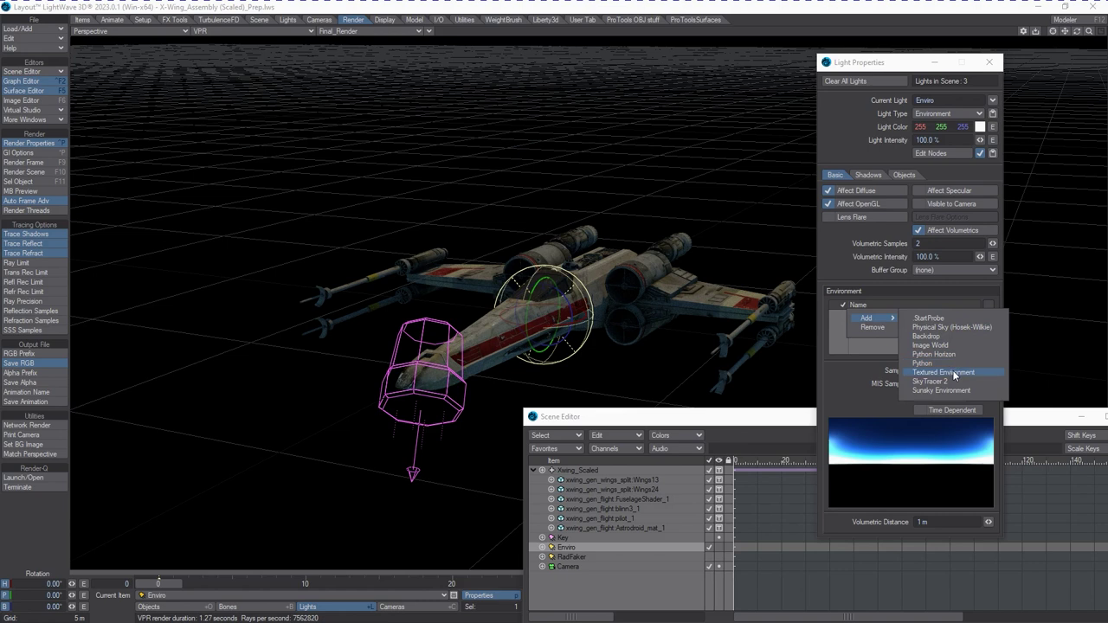
pyautogui.click(943, 372)
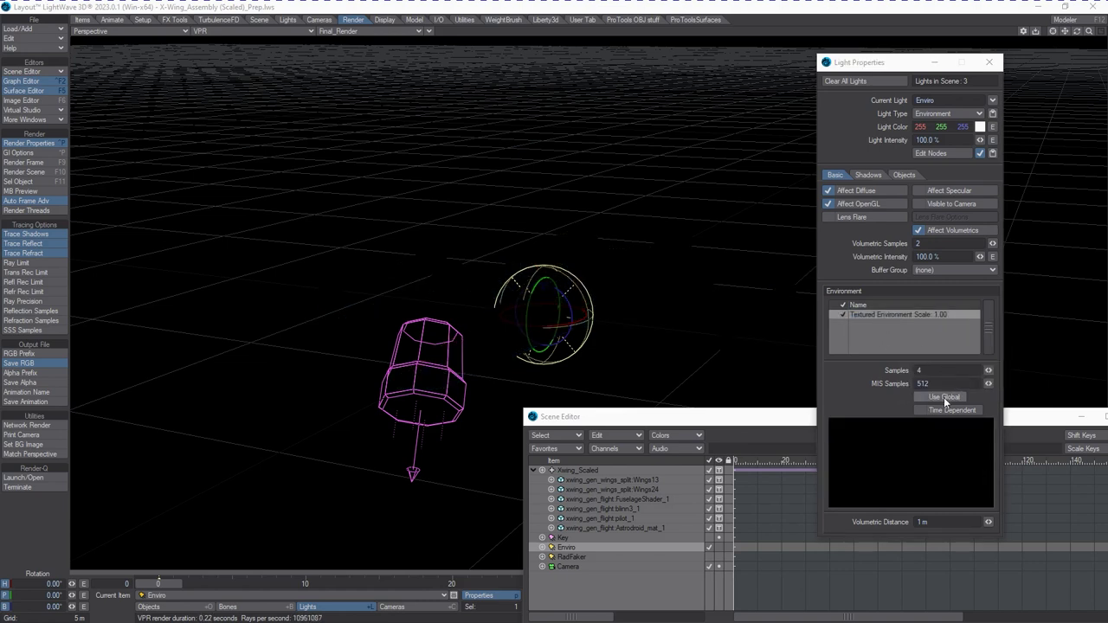
pyautogui.moveTo(1107, 321); pyautogui.dragTo(838, 237)
pyautogui.click(892, 296)
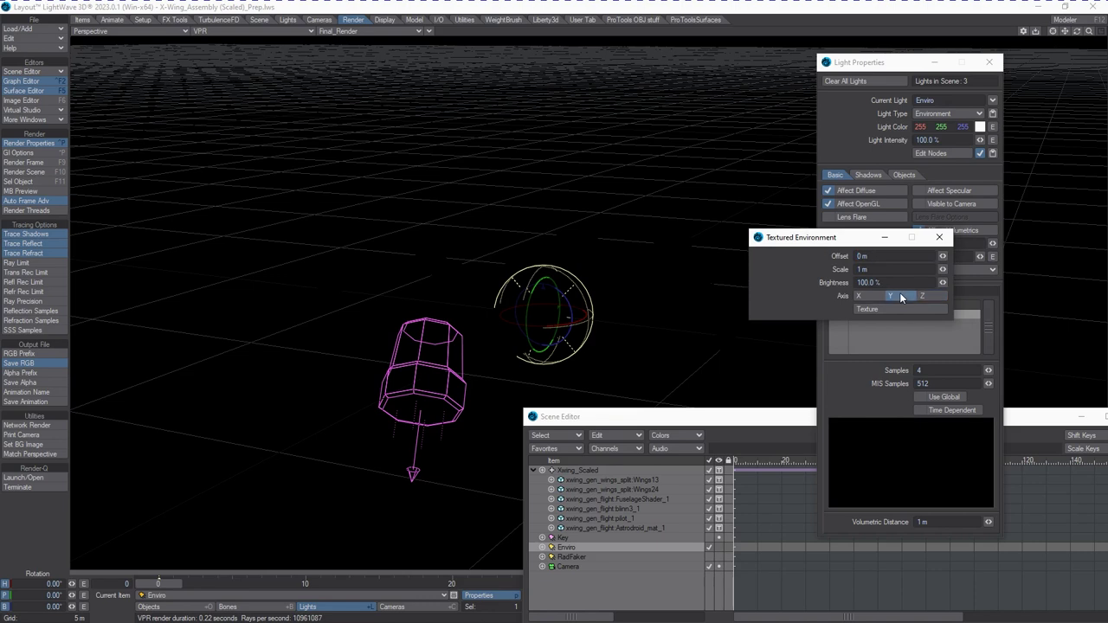
# Open the Textured Environment's texture and set its image map layer to Spherical projection.
pyautogui.click(907, 310)
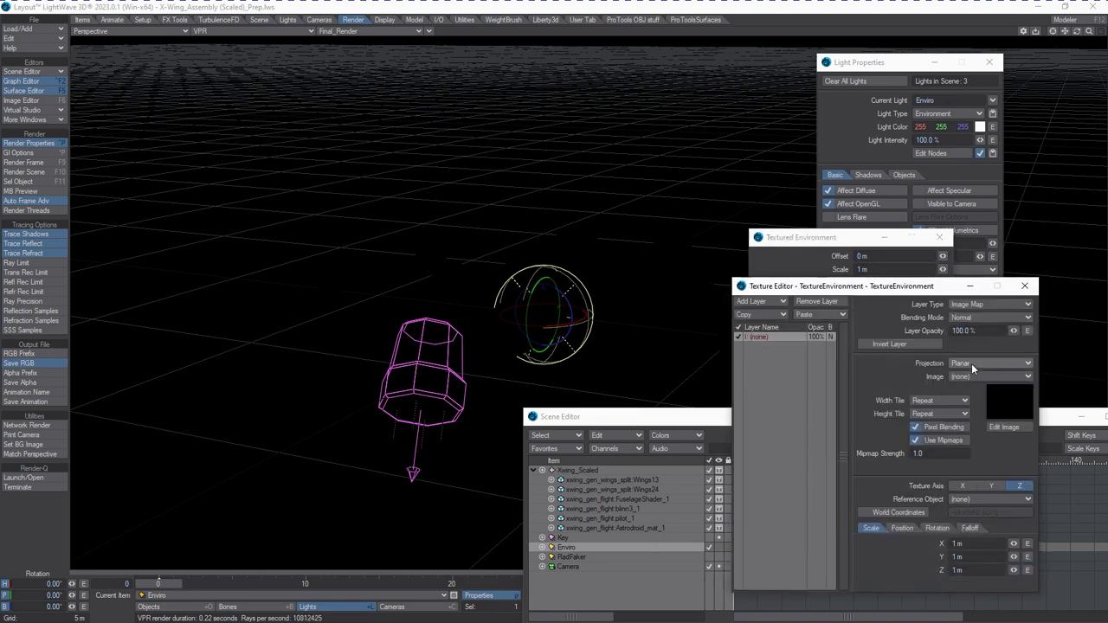
pyautogui.click(965, 364)
pyautogui.click(969, 382)
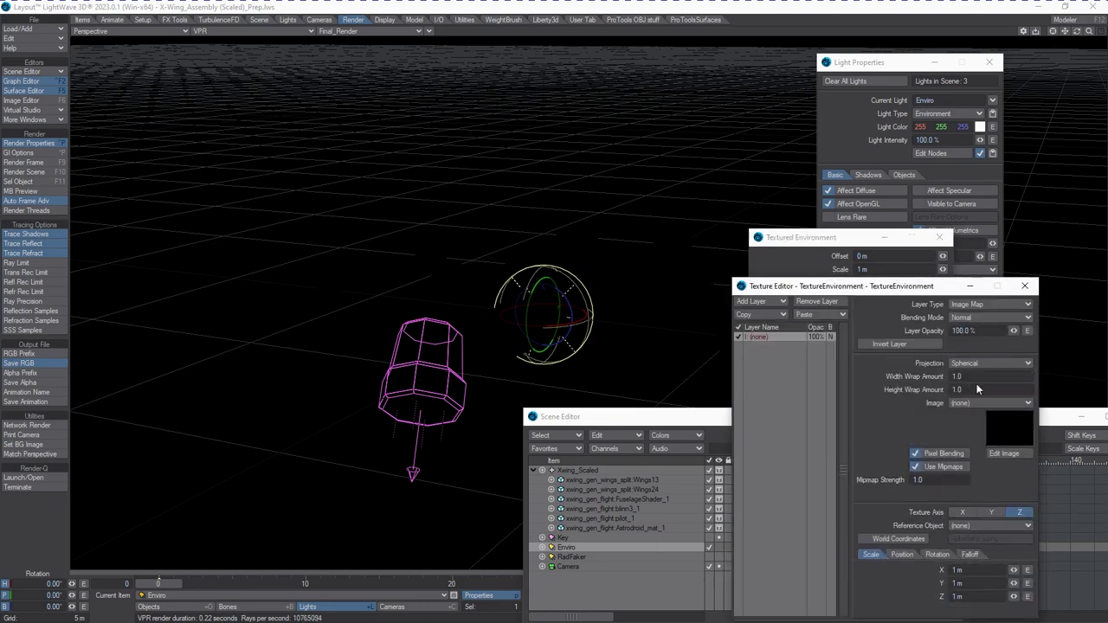
# Load Blur_Loft.hdr from the HDRIs folder as the environment texture's image and set its texture axis to Y.
pyautogui.click(977, 403)
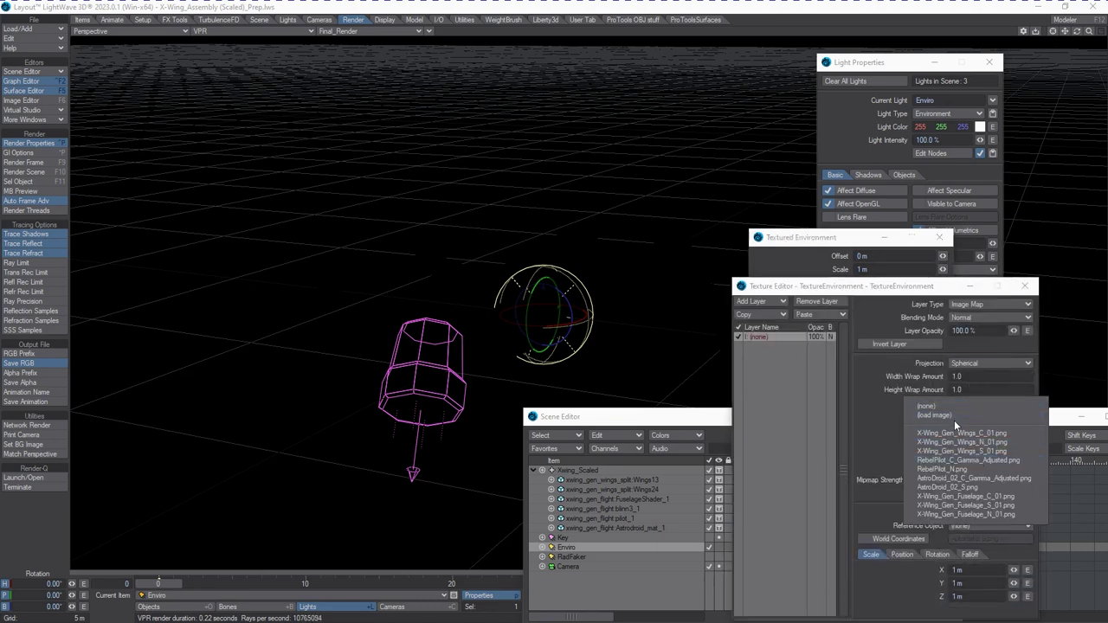
pyautogui.click(948, 417)
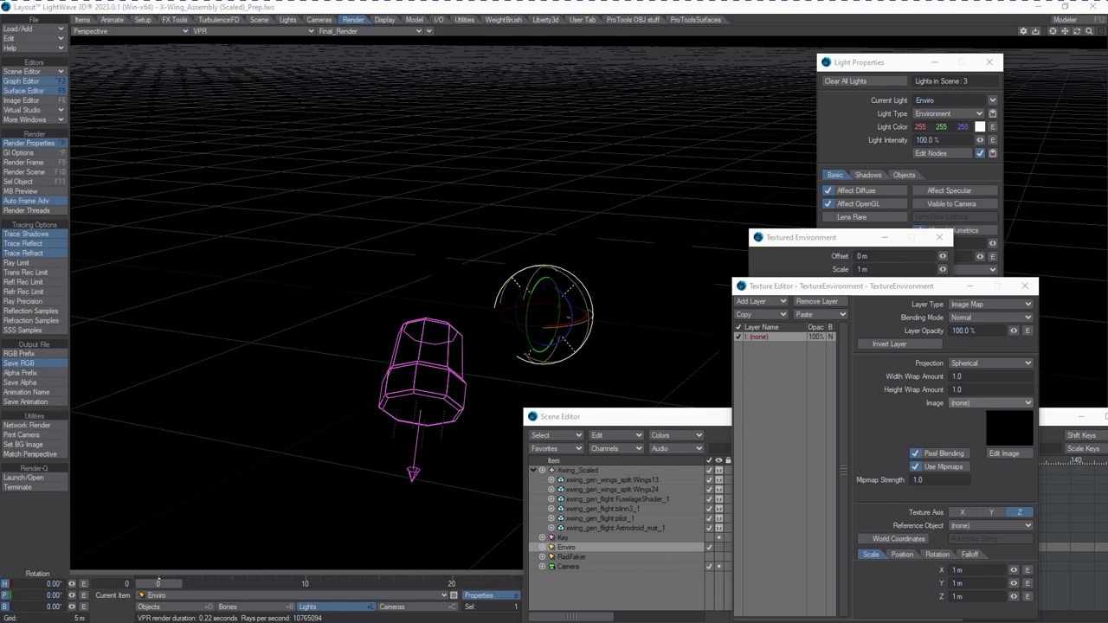
pyautogui.moveTo(1107, 191); pyautogui.dragTo(515, 214)
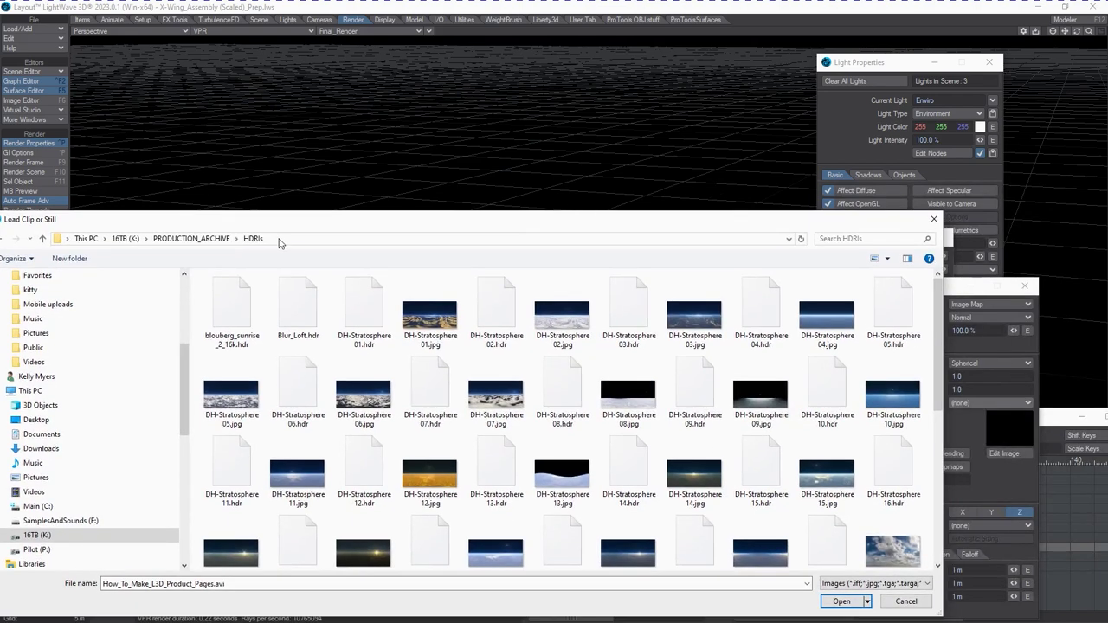
pyautogui.moveTo(294, 219); pyautogui.dragTo(312, 219)
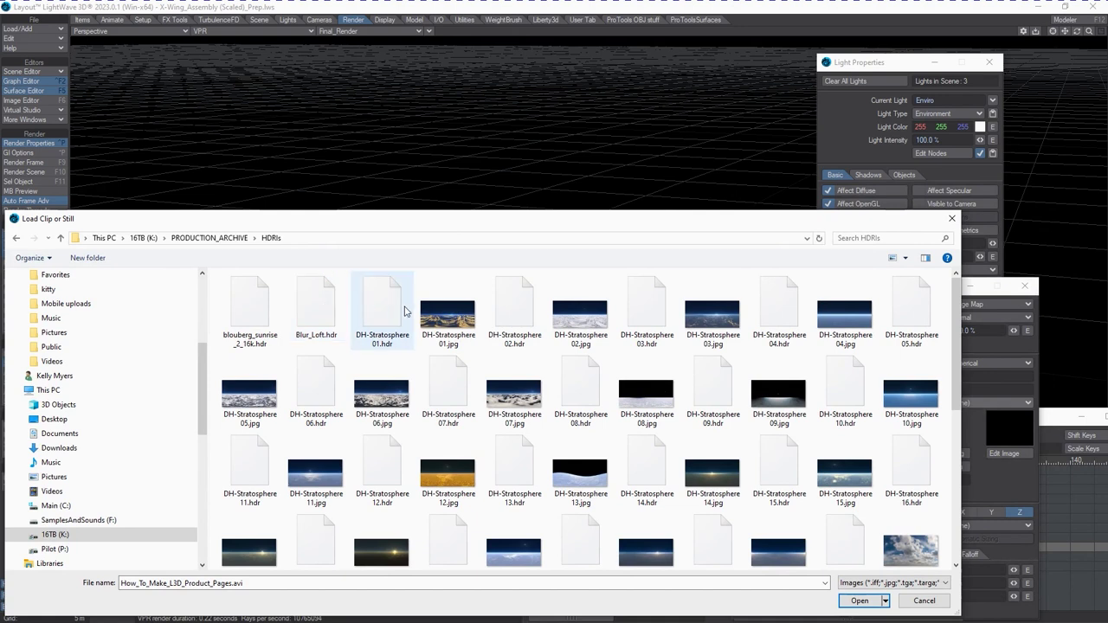
pyautogui.click(317, 320)
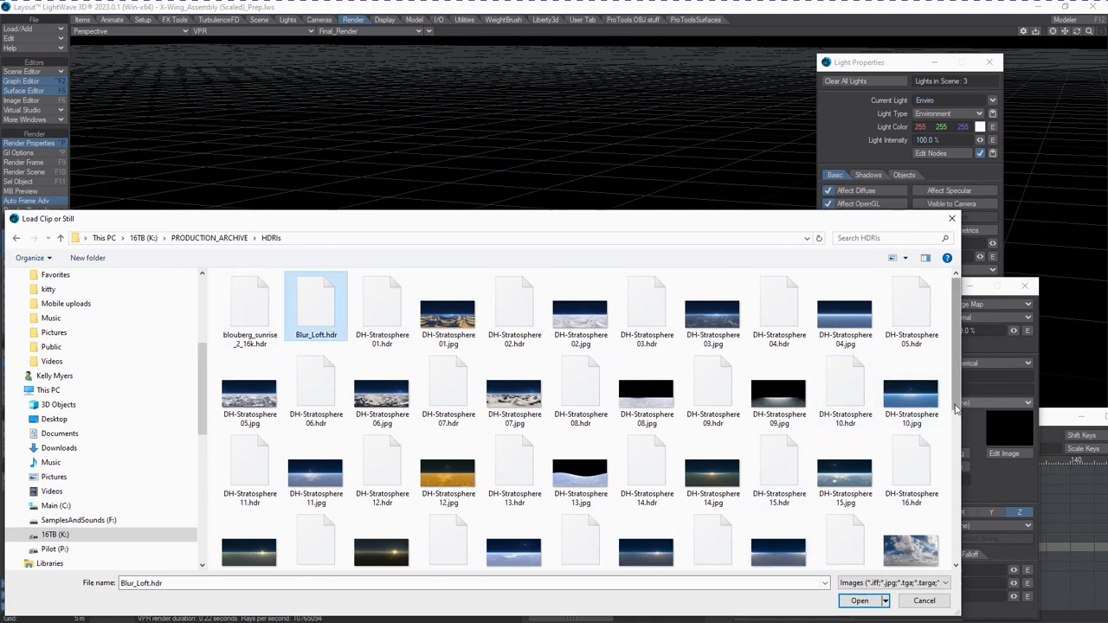
pyautogui.scroll(-1, 950, 437)
pyautogui.scroll(-3, 951, 437)
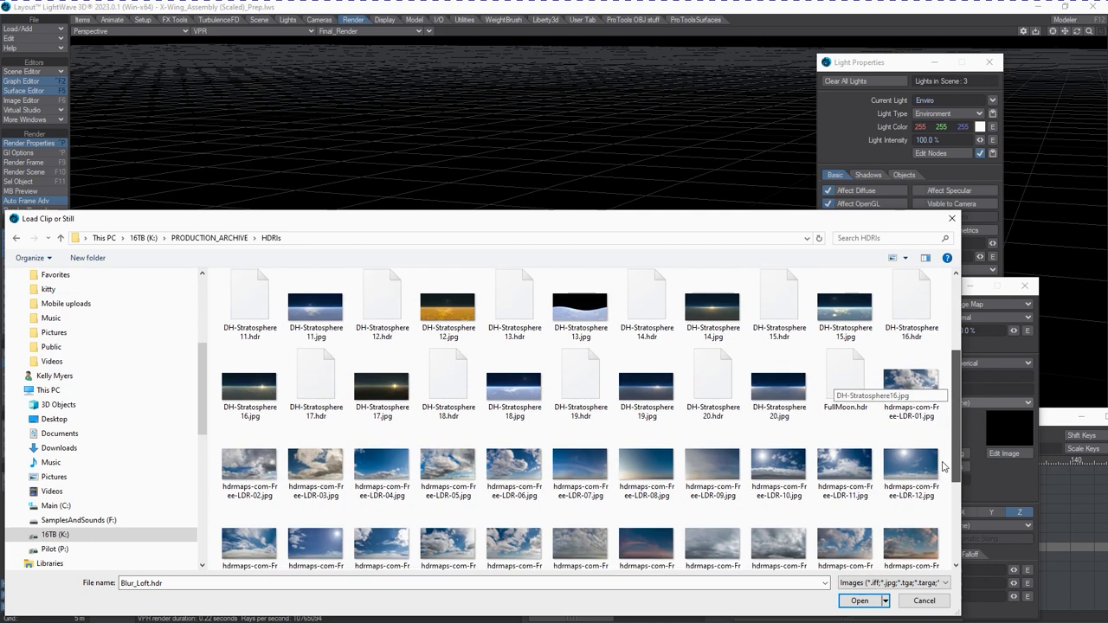
pyautogui.scroll(-1, 936, 517)
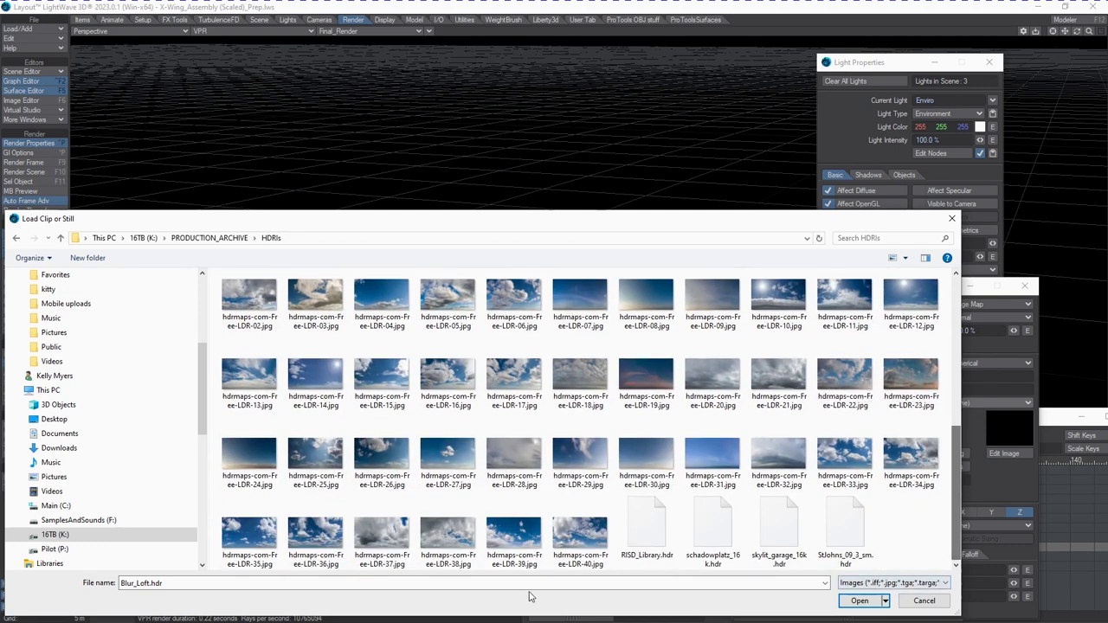
pyautogui.click(861, 601)
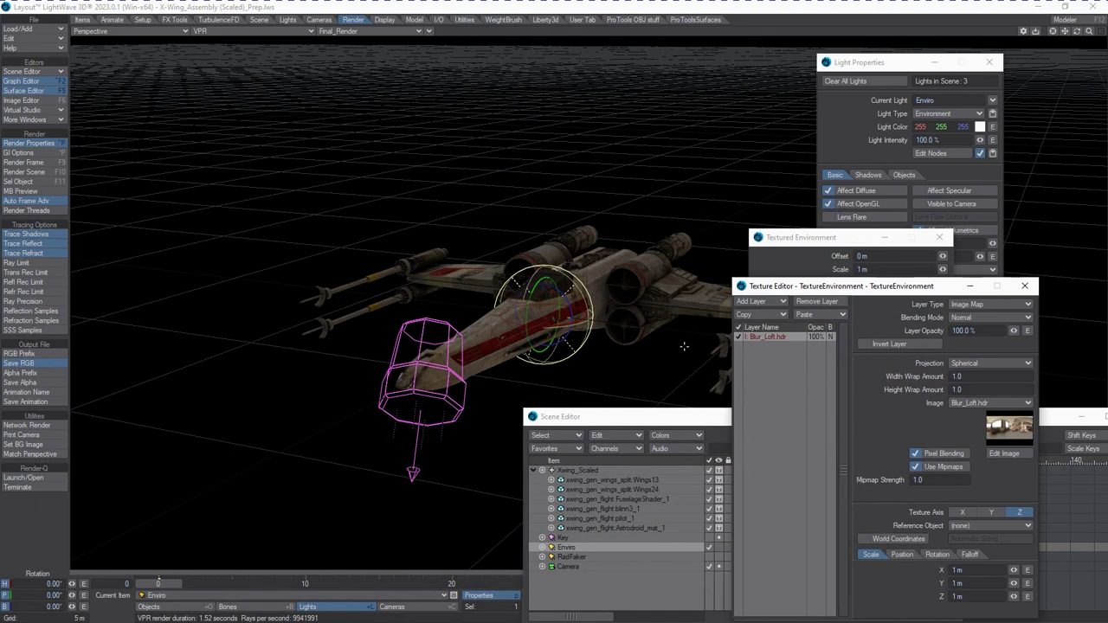
pyautogui.click(991, 512)
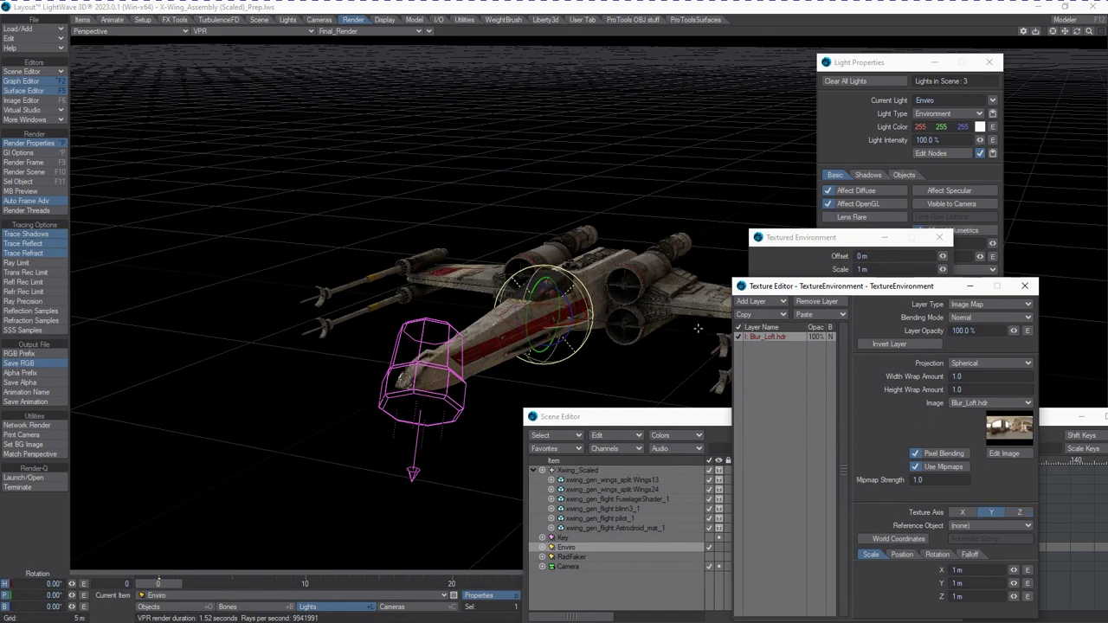
# Check the RGB color space setting of Blur_Loft.hdr in the Image Editor.
pyautogui.press('F6')
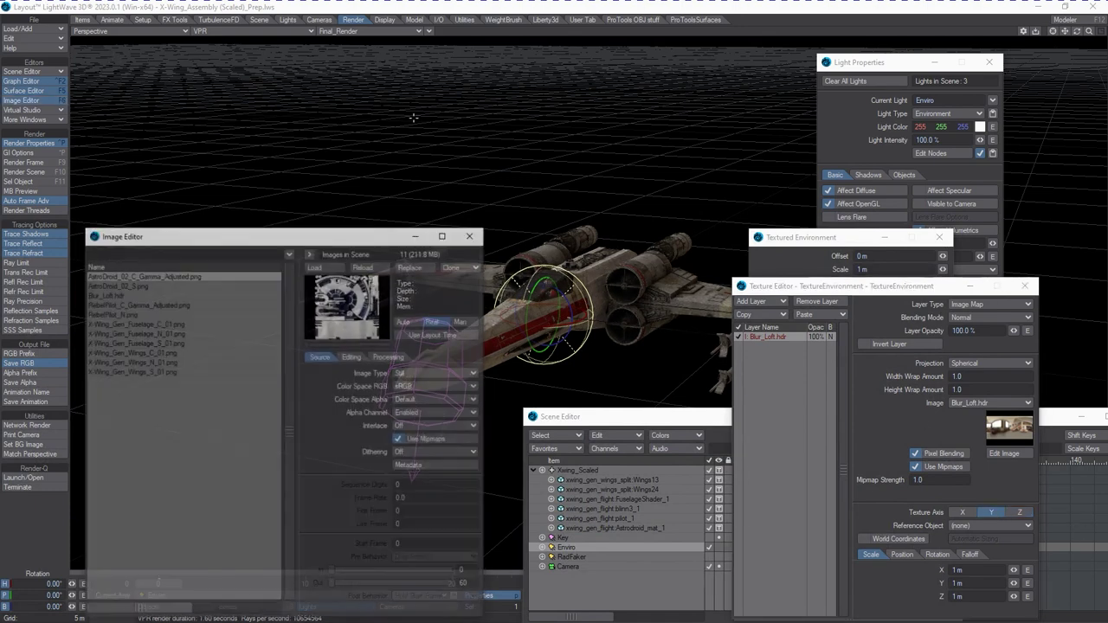
pyautogui.click(128, 295)
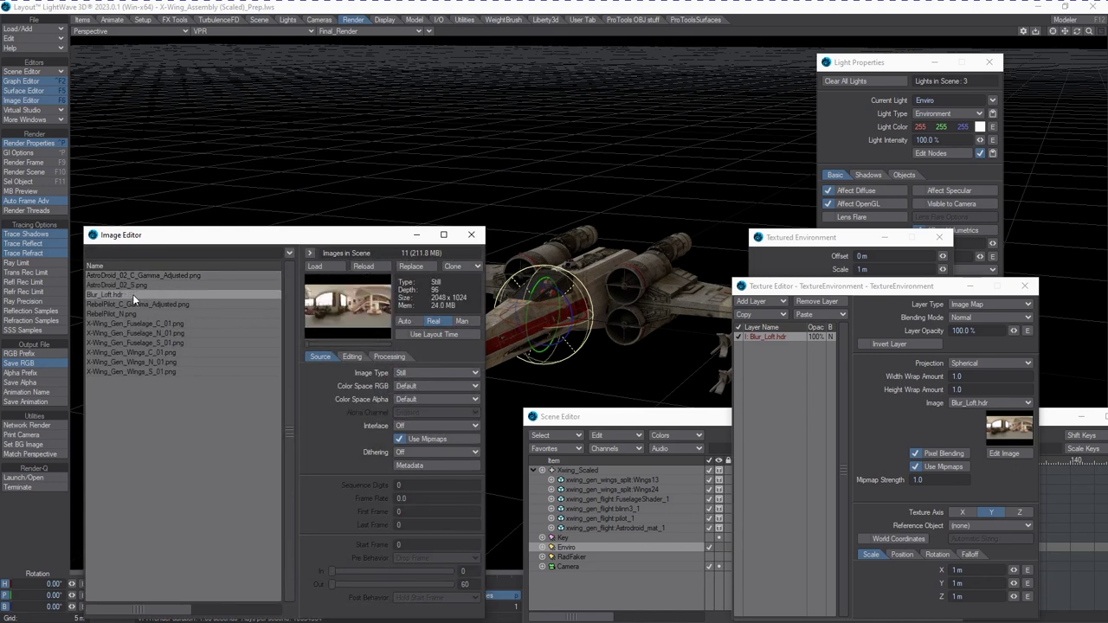
pyautogui.click(403, 385)
pyautogui.click(403, 390)
pyautogui.click(471, 234)
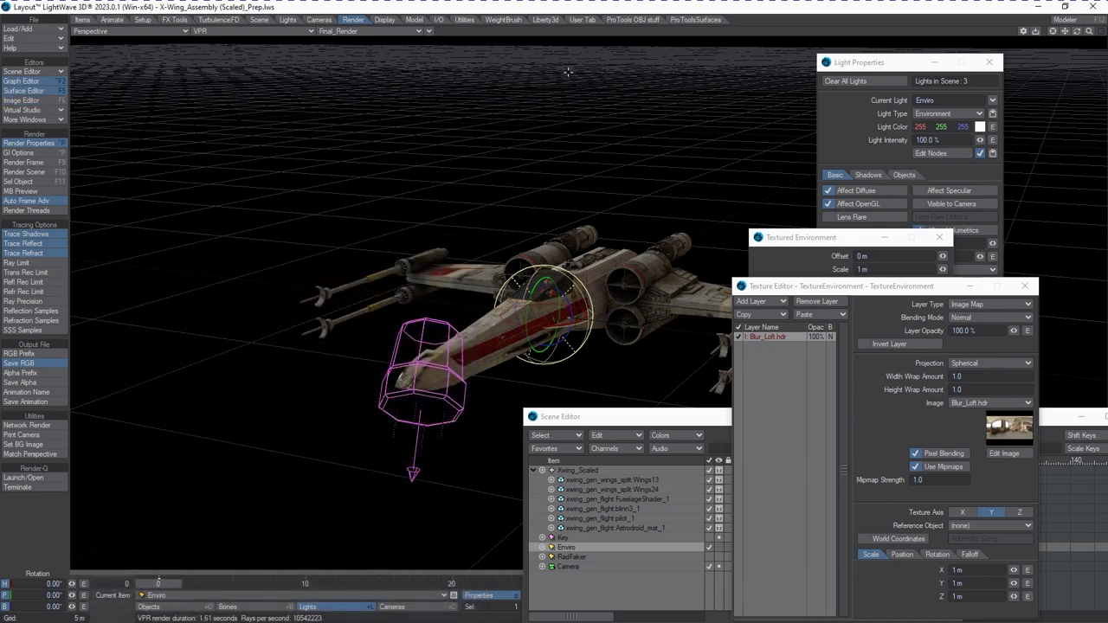
# Select the Xwing_Scaled item, center the view on it, and enable Affect Specular on the Enviro light.
pyautogui.click(880, 127)
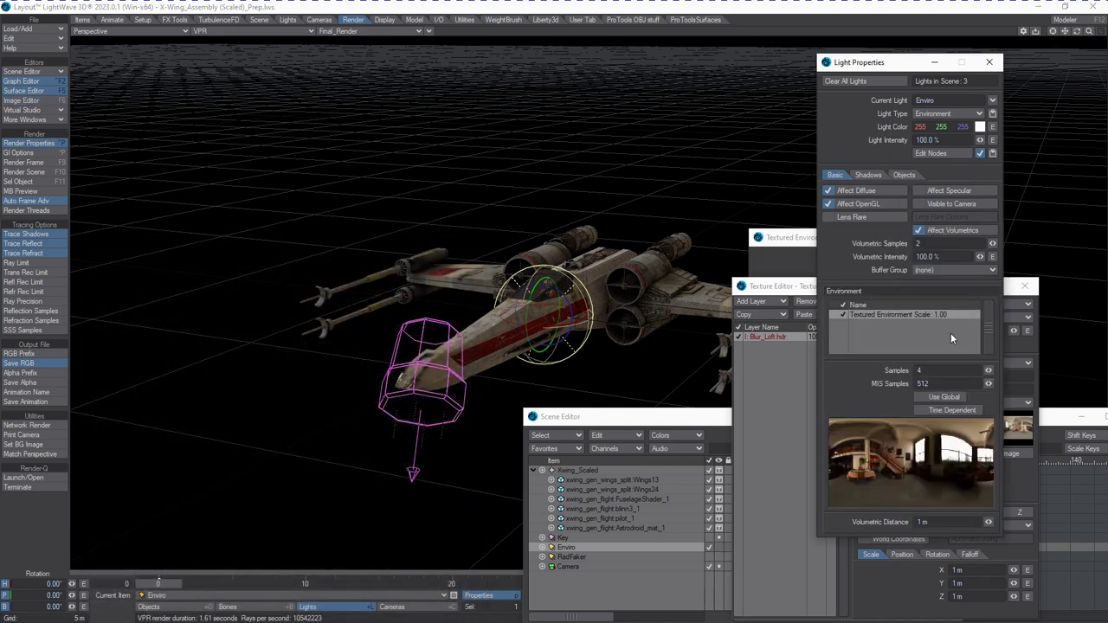
pyautogui.moveTo(886, 62); pyautogui.dragTo(997, 79)
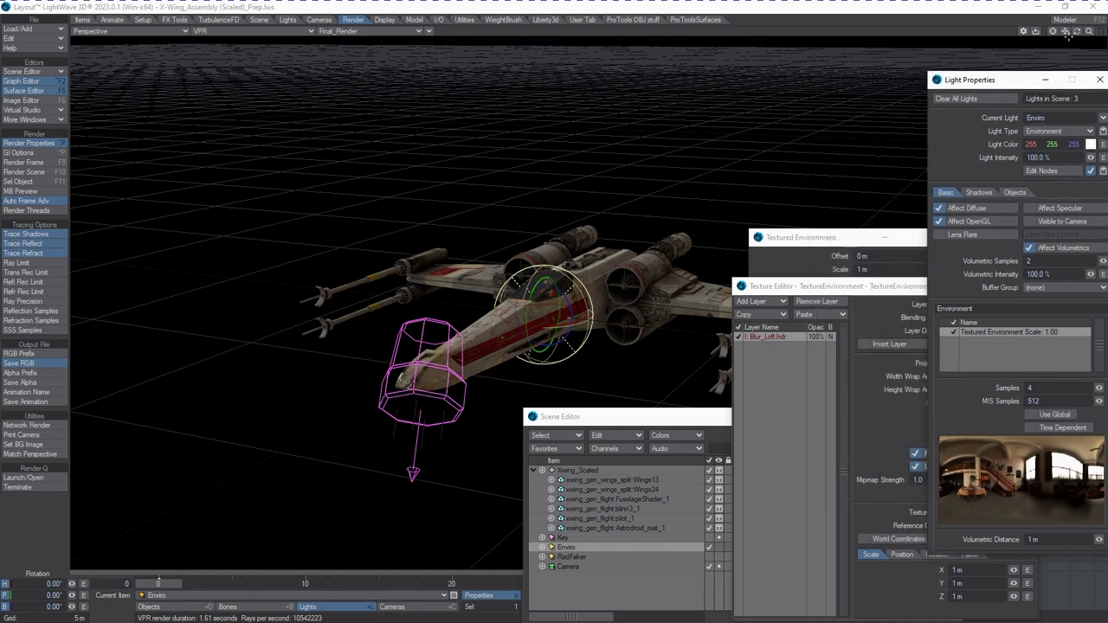
pyautogui.moveTo(1076, 35); pyautogui.dragTo(1076, 36)
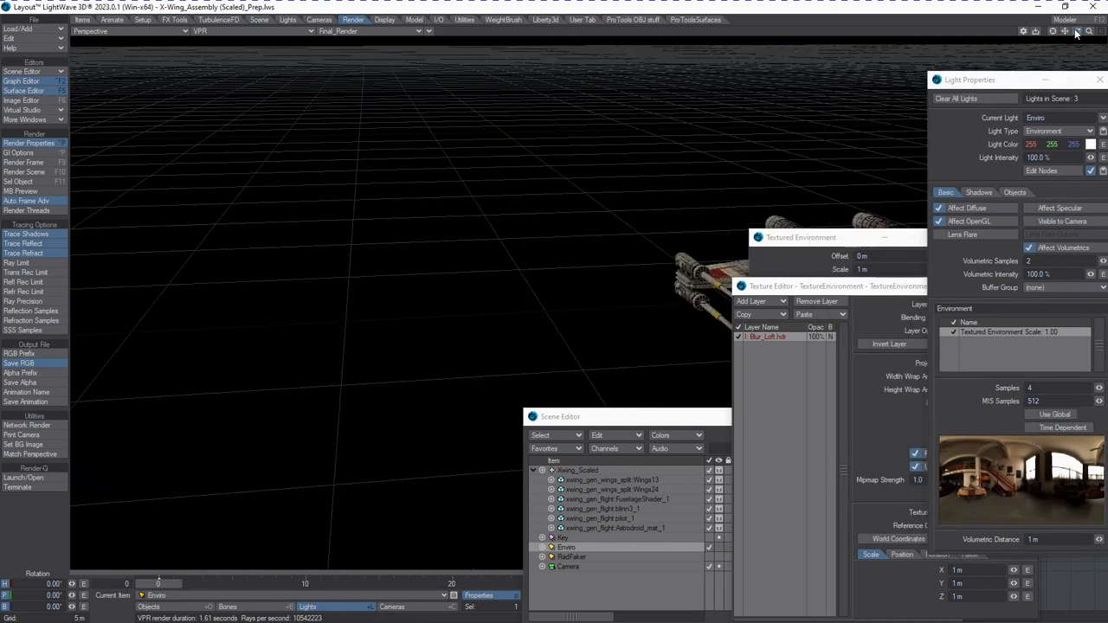
pyautogui.click(149, 606)
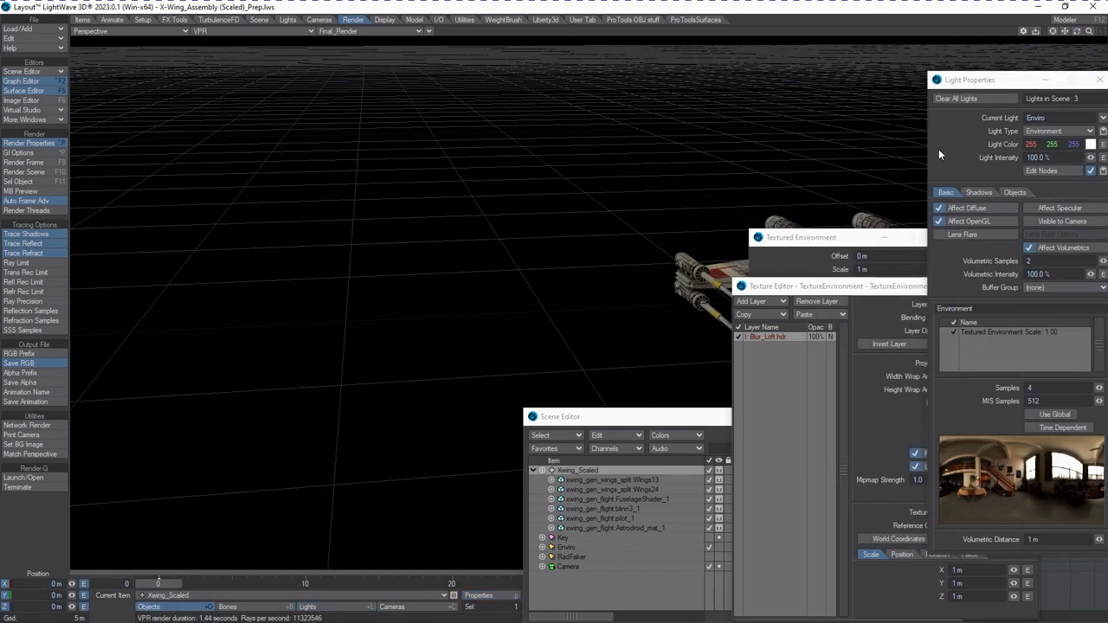
pyautogui.click(1054, 33)
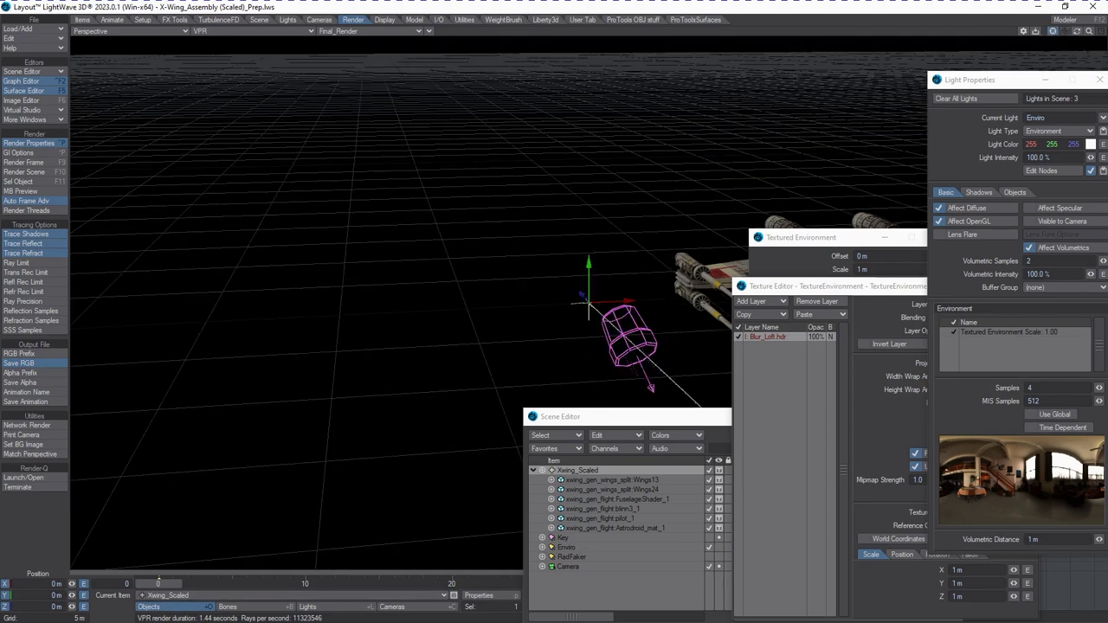
pyautogui.moveTo(1089, 32); pyautogui.dragTo(1106, 33)
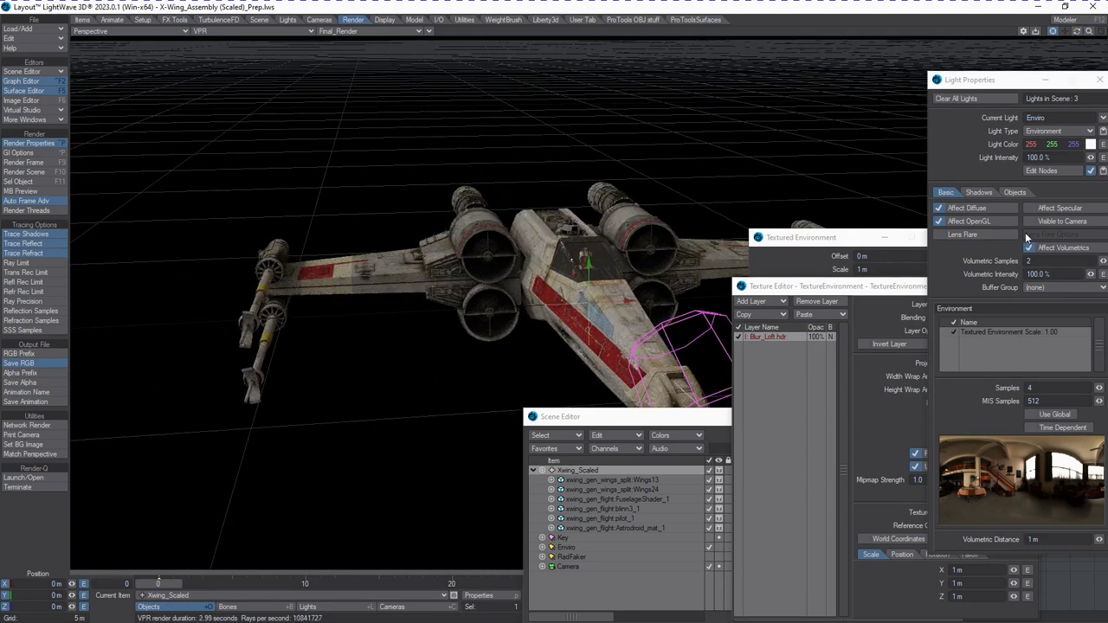
pyautogui.click(1028, 208)
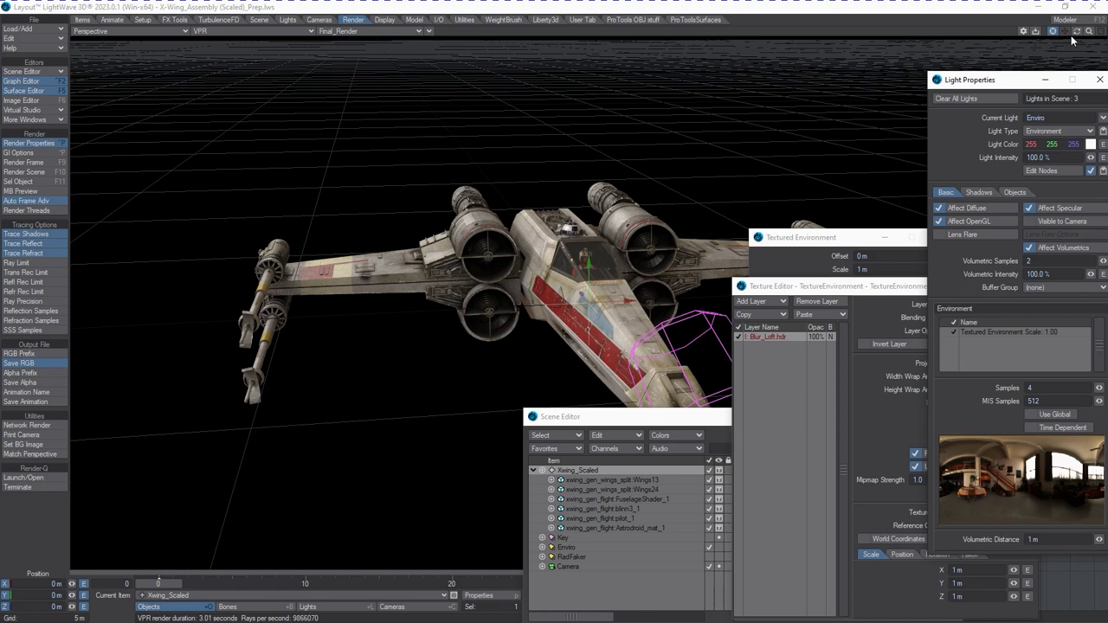
# Turn off Use Mipmaps for the Blur_Loft.hdr environment texture layer and close its texture editor.
pyautogui.moveTo(1076, 33); pyautogui.dragTo(1076, 33)
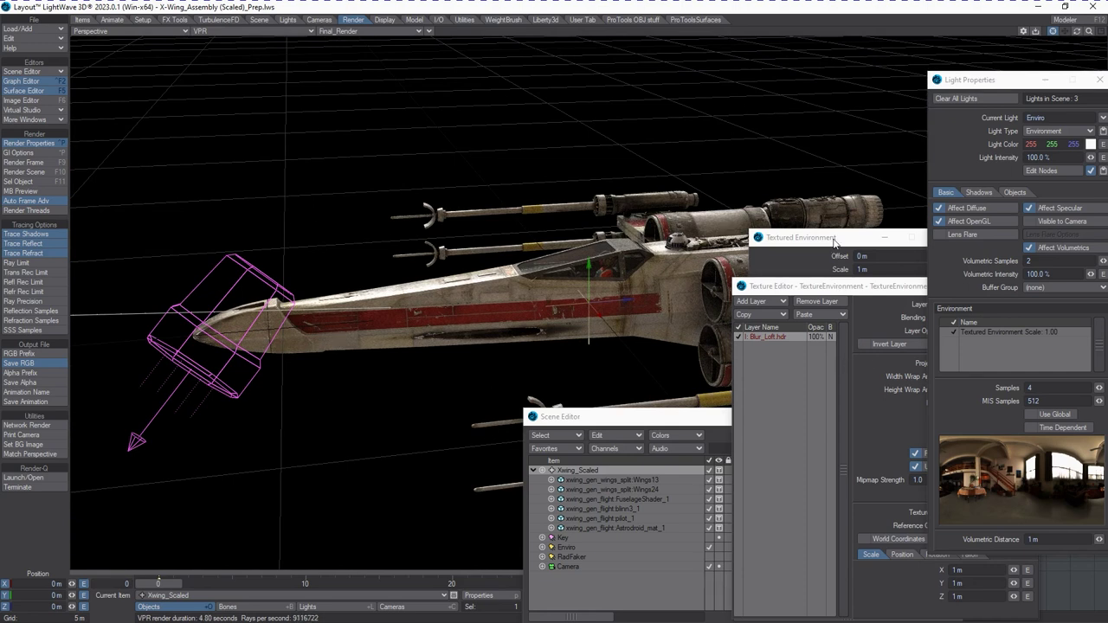
pyautogui.click(838, 242)
pyautogui.click(939, 238)
pyautogui.moveTo(1002, 83); pyautogui.dragTo(1107, 121)
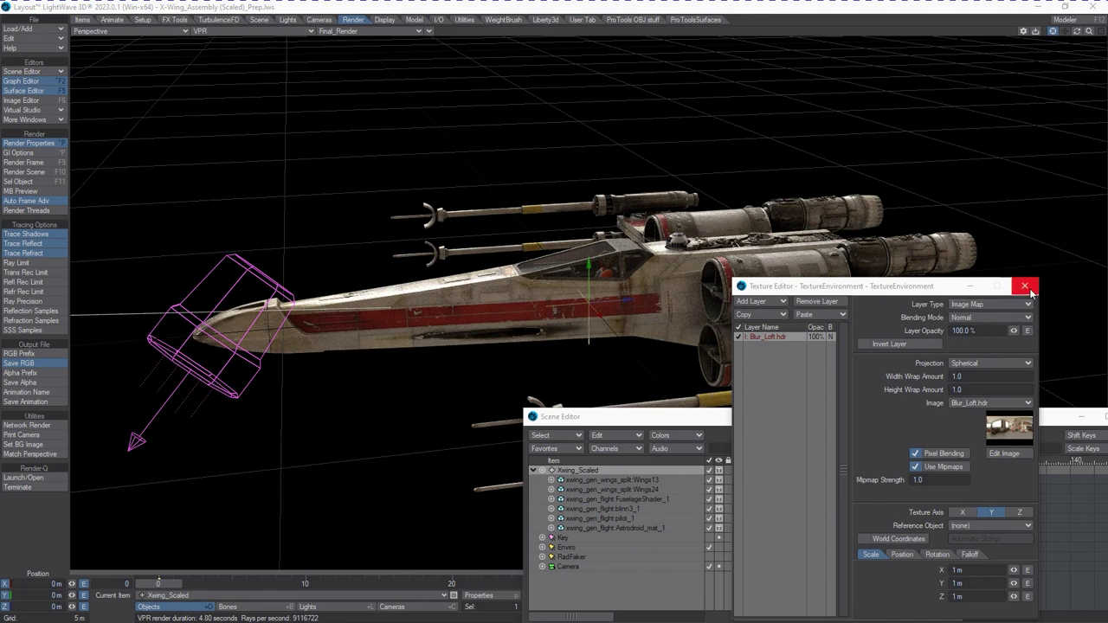
pyautogui.click(915, 467)
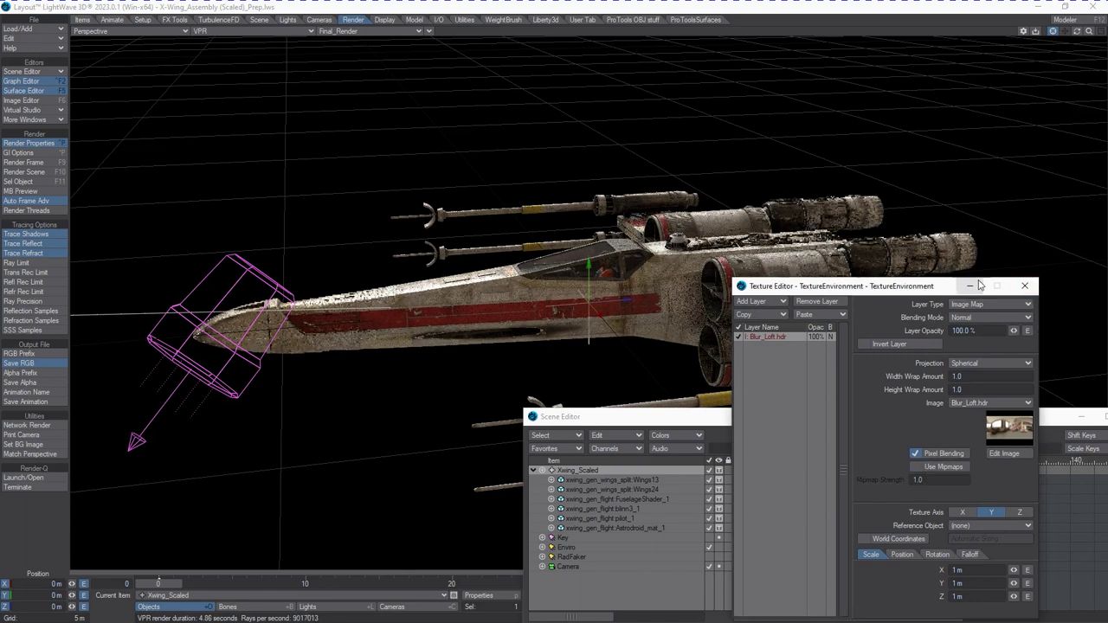
pyautogui.click(1024, 285)
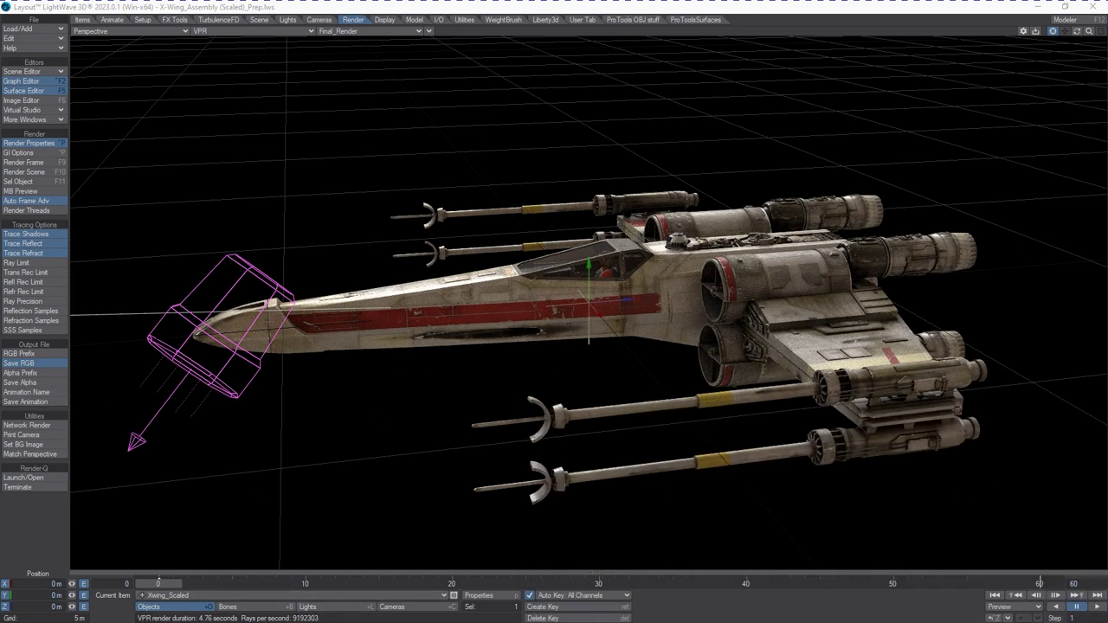
# Reopen the Enviro light's environment texture and set its heading rotation to 180°.
pyautogui.moveTo(1107, 61); pyautogui.dragTo(806, 55)
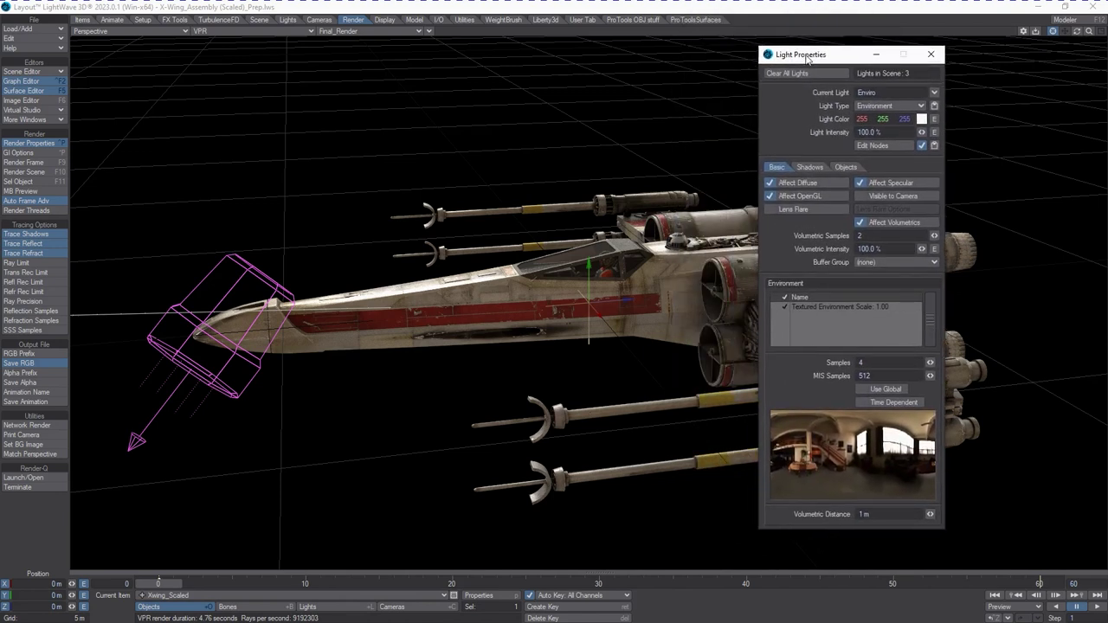
pyautogui.doubleClick(857, 307)
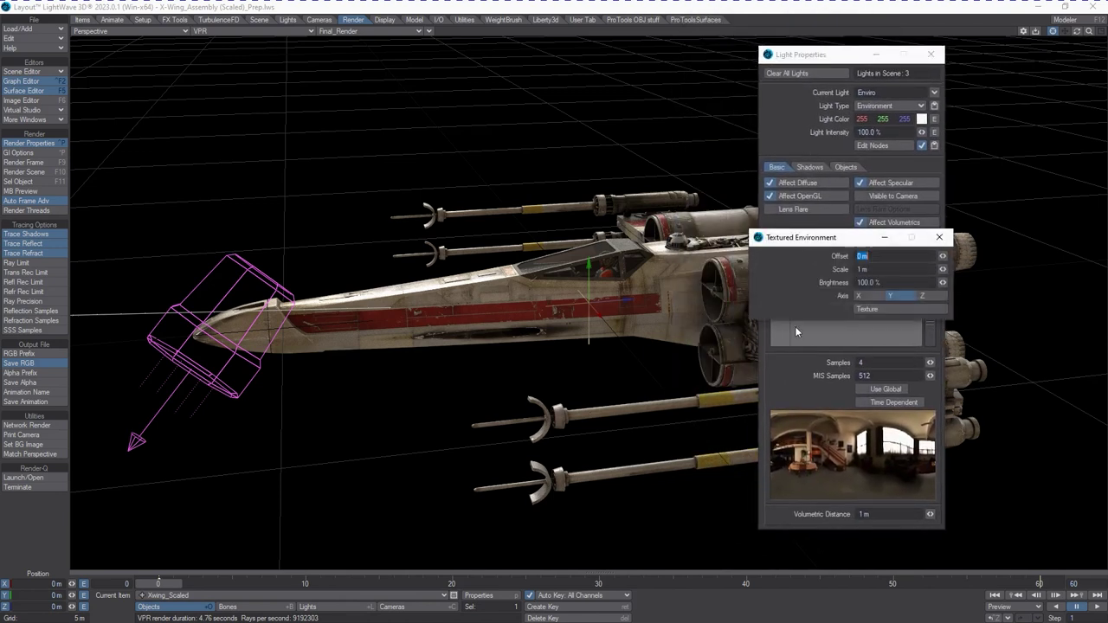
pyautogui.click(876, 309)
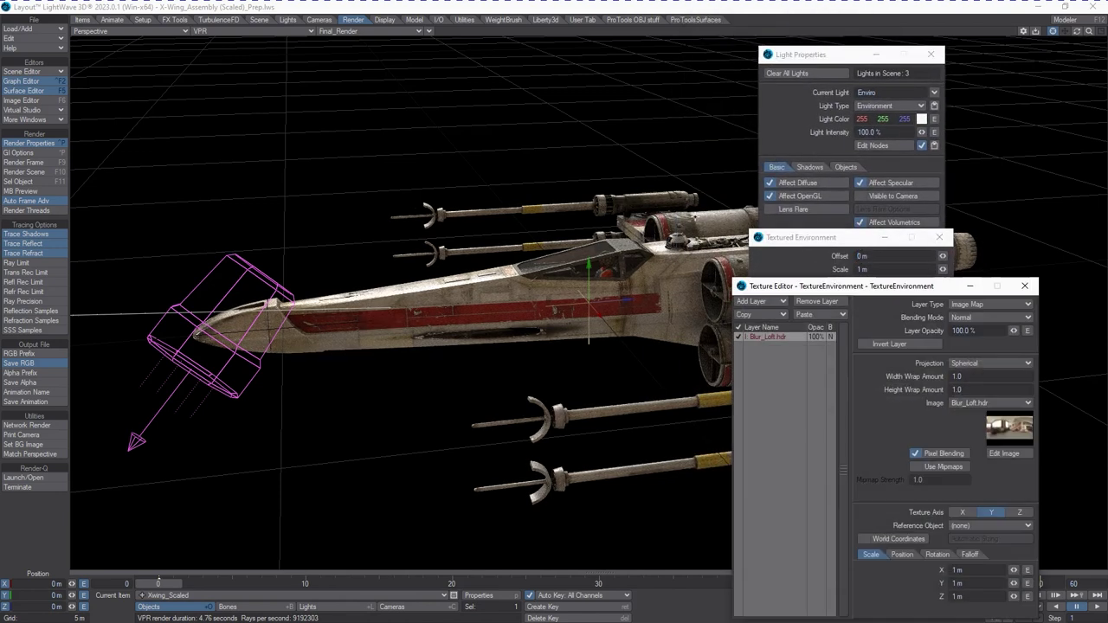
pyautogui.click(937, 554)
pyautogui.click(957, 570)
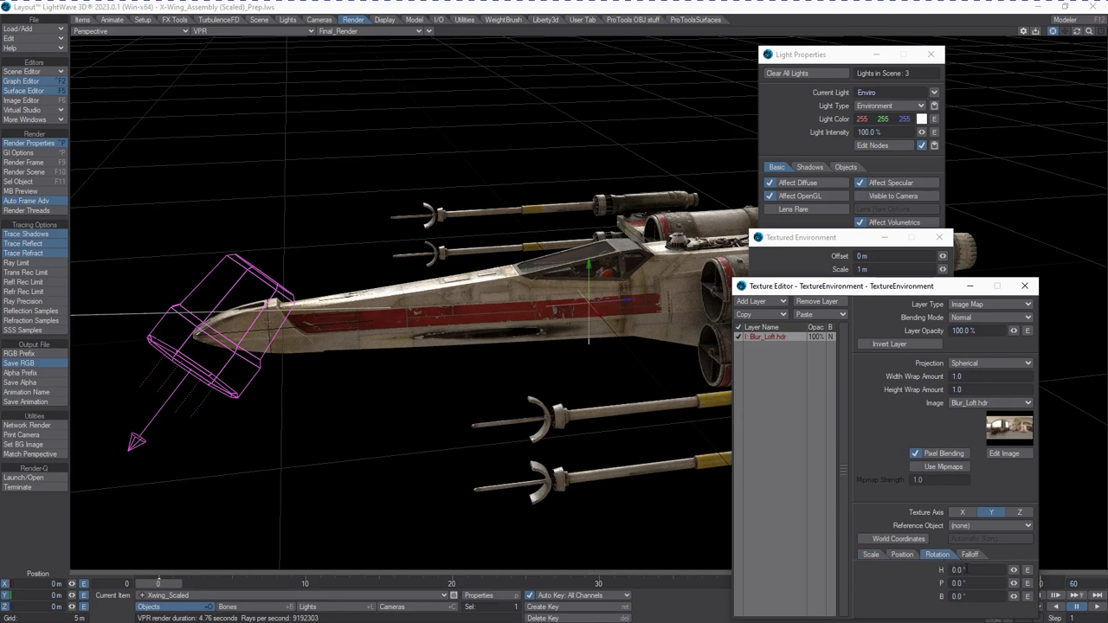
pyautogui.write('180')
pyautogui.press('Tab')
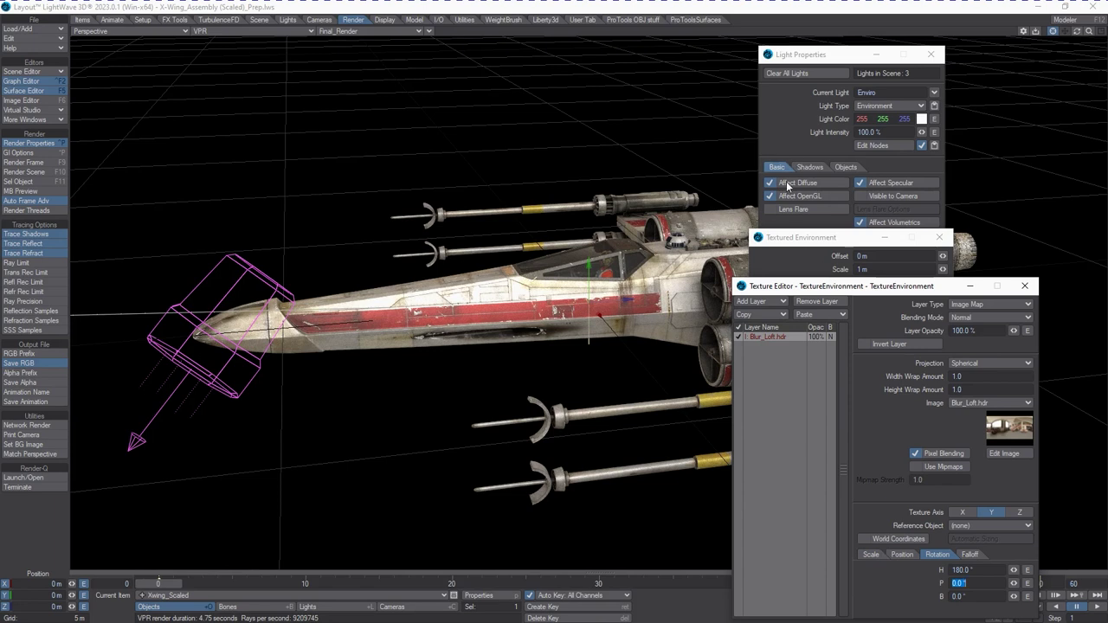
# Move the Textured Environment window clear of the model and review the rotated environment preview in the light's properties.
pyautogui.click(824, 55)
pyautogui.press('p')
pyautogui.moveTo(827, 239); pyautogui.dragTo(872, 107)
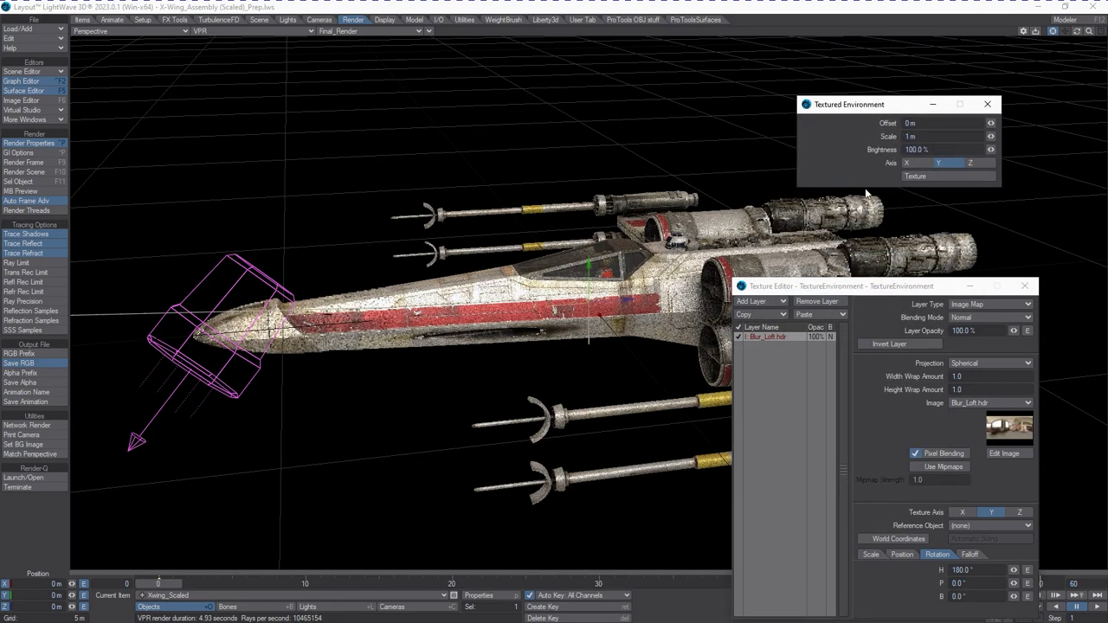
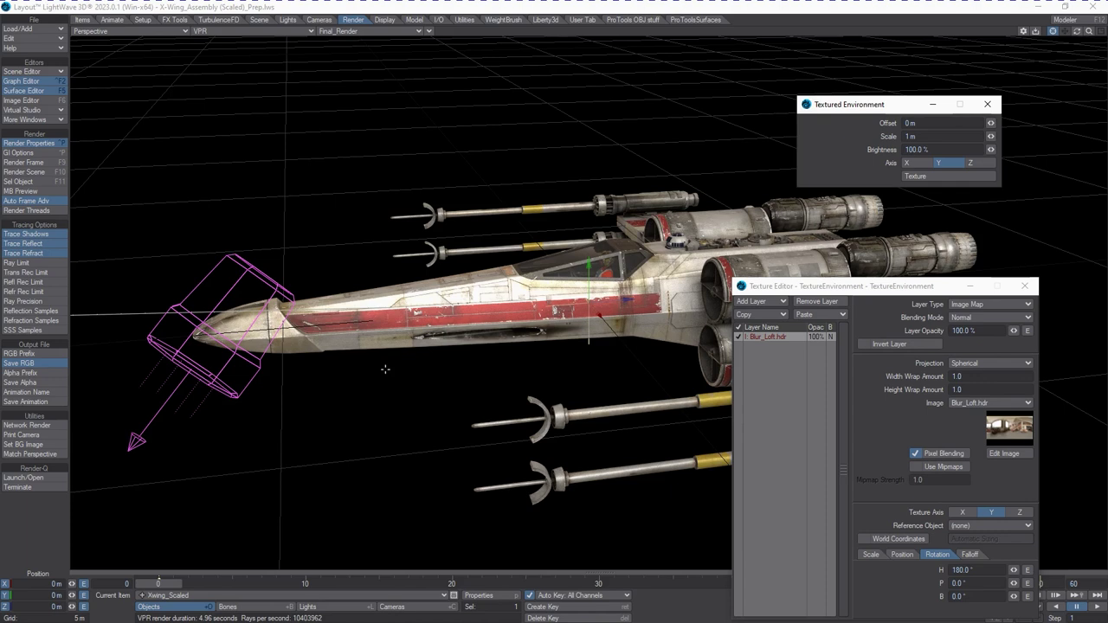
pyautogui.moveTo(822, 2); pyautogui.dragTo(838, 142)
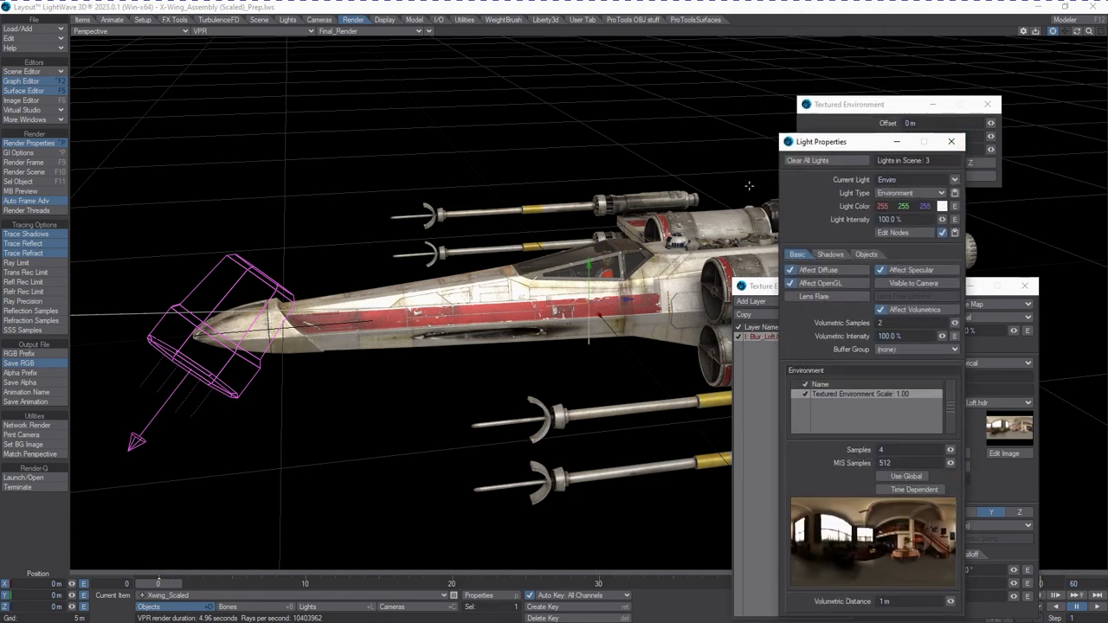
pyautogui.click(951, 142)
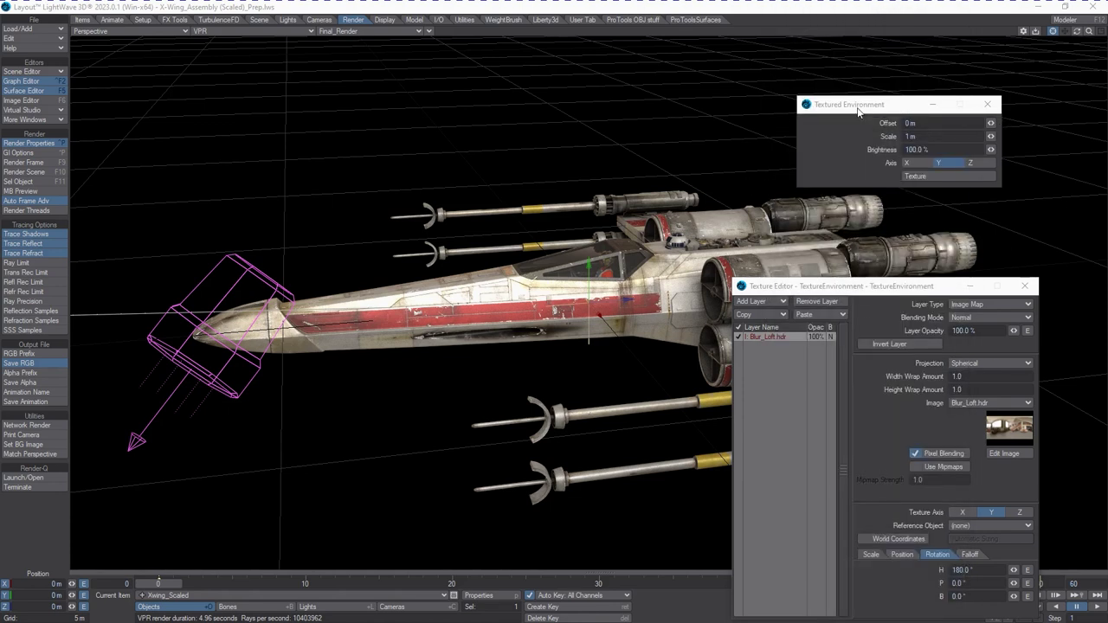
# Try a heading rotation of 90° on the environment texture, then restore it to 180°.
pyautogui.click(972, 178)
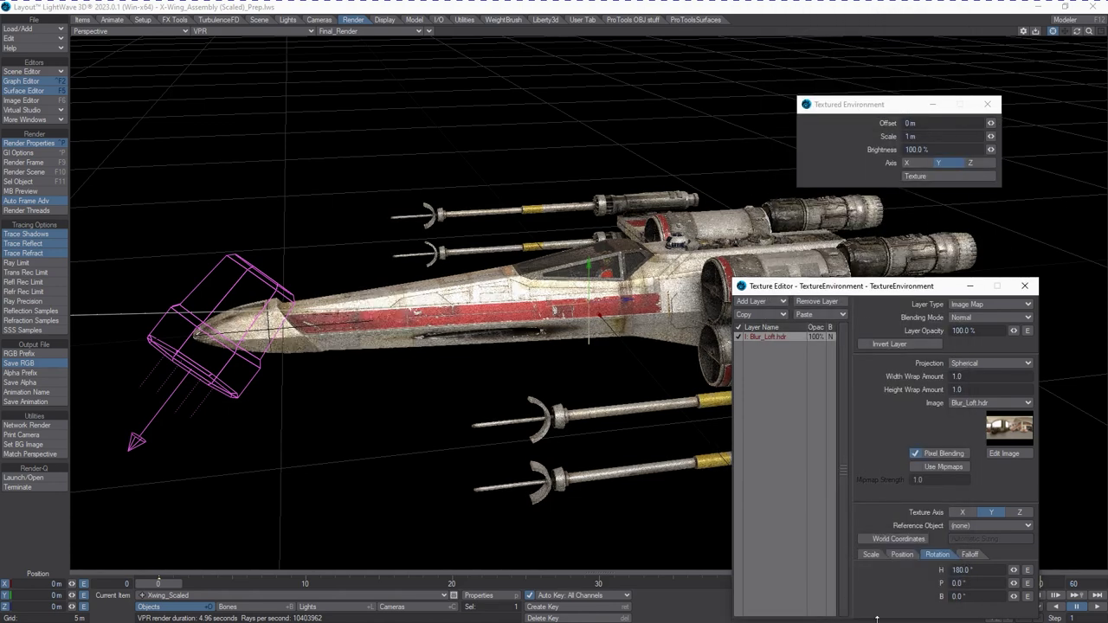
pyautogui.moveTo(978, 570); pyautogui.dragTo(768, 571)
pyautogui.write('90')
pyautogui.press('Tab')
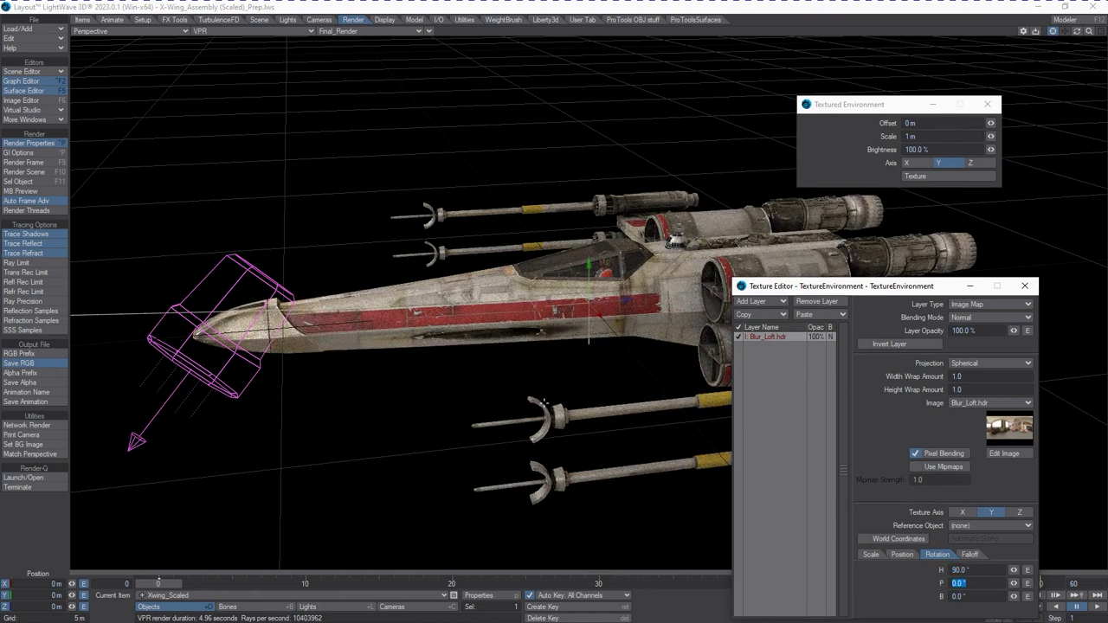
pyautogui.moveTo(987, 570); pyautogui.dragTo(747, 584)
pyautogui.write('180')
pyautogui.press('Tab')
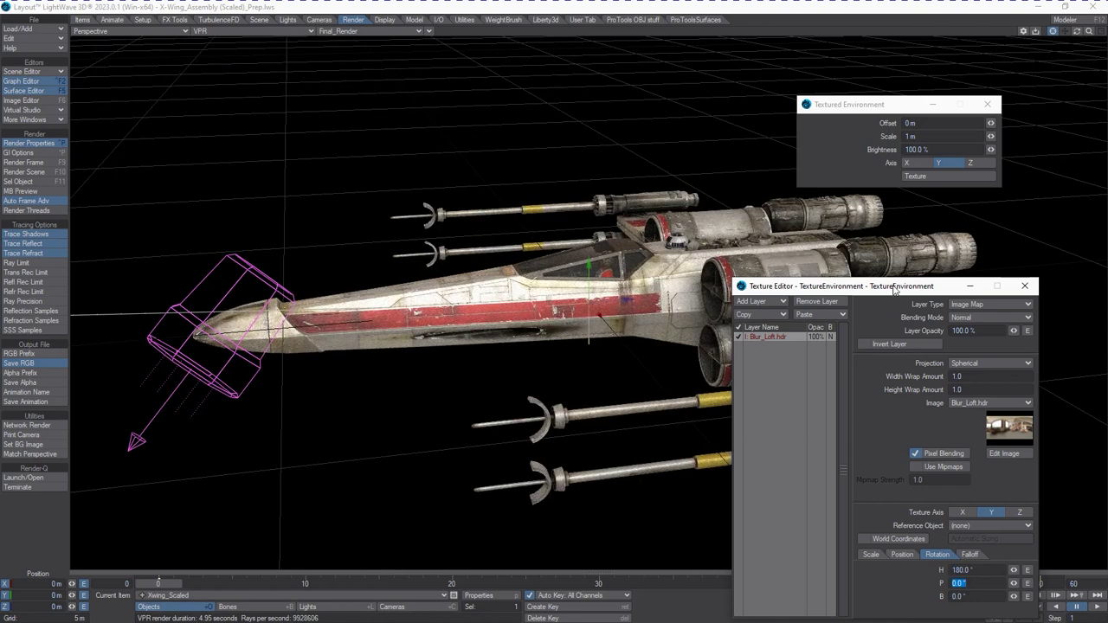
# Close the environment's Texture Editor and Textured Environment windows, leaving the viewport unobstructed.
pyautogui.moveTo(893, 288); pyautogui.dragTo(901, 287)
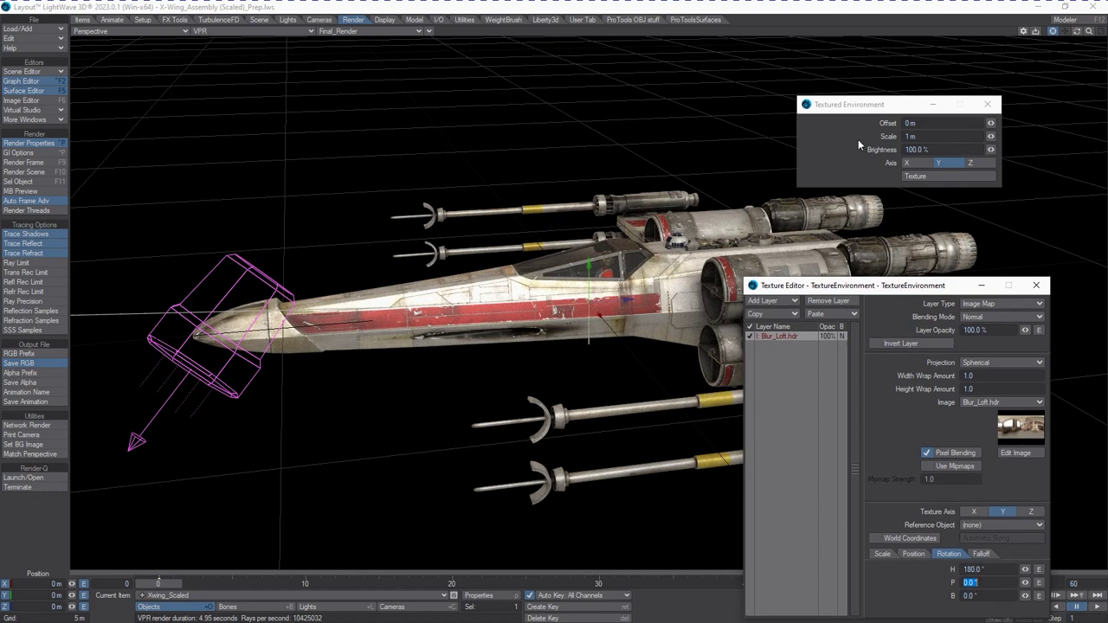
pyautogui.click(1036, 285)
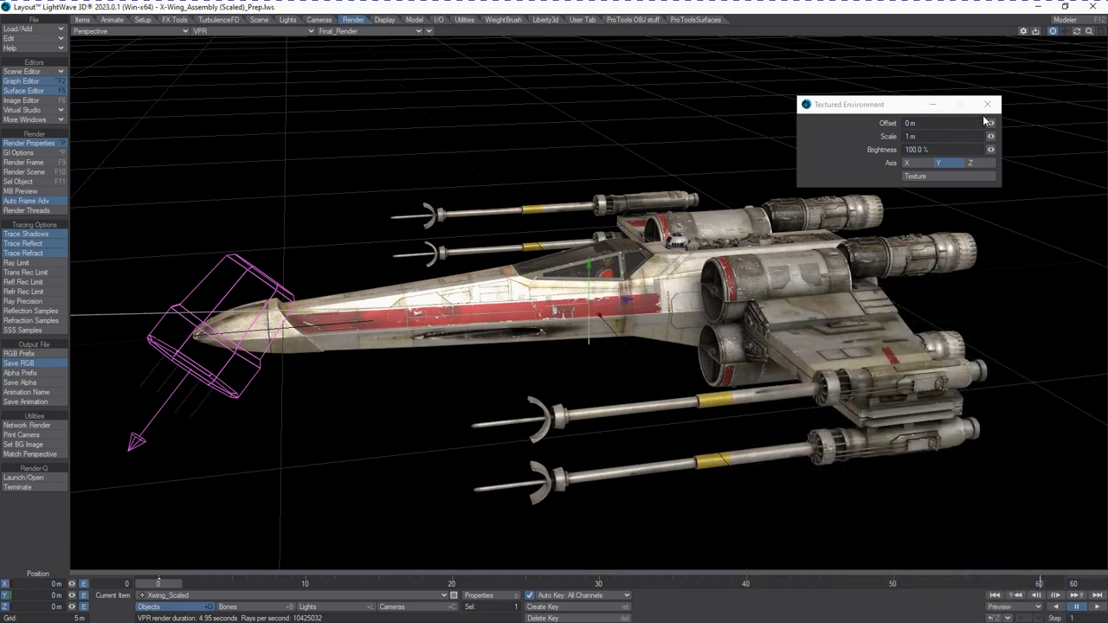
pyautogui.click(986, 105)
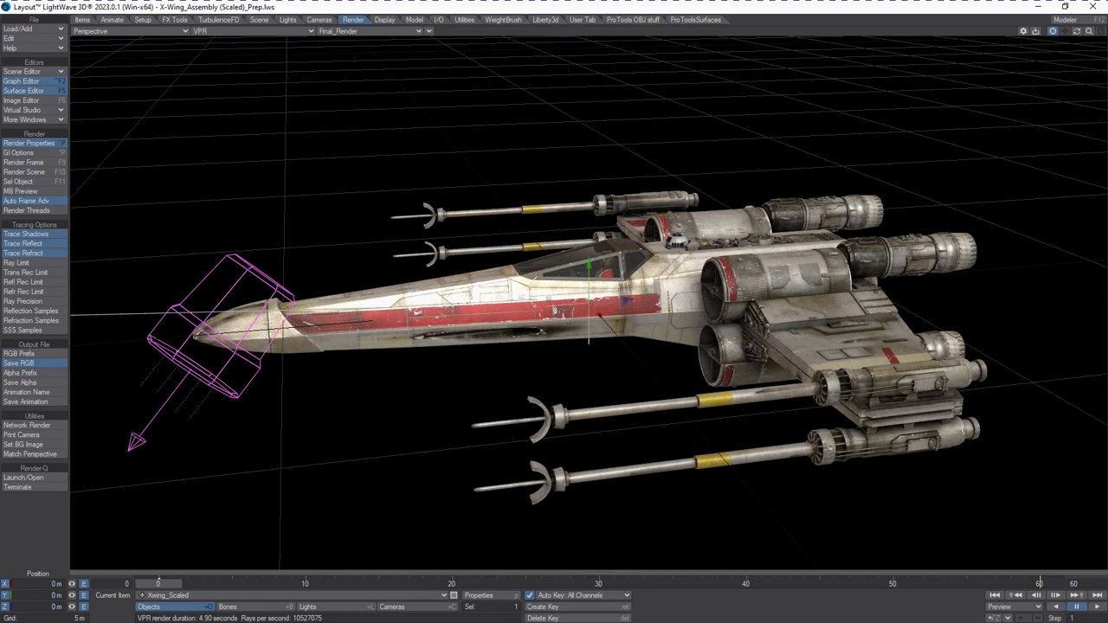
pyautogui.hotkey('ctrl', 'F1')
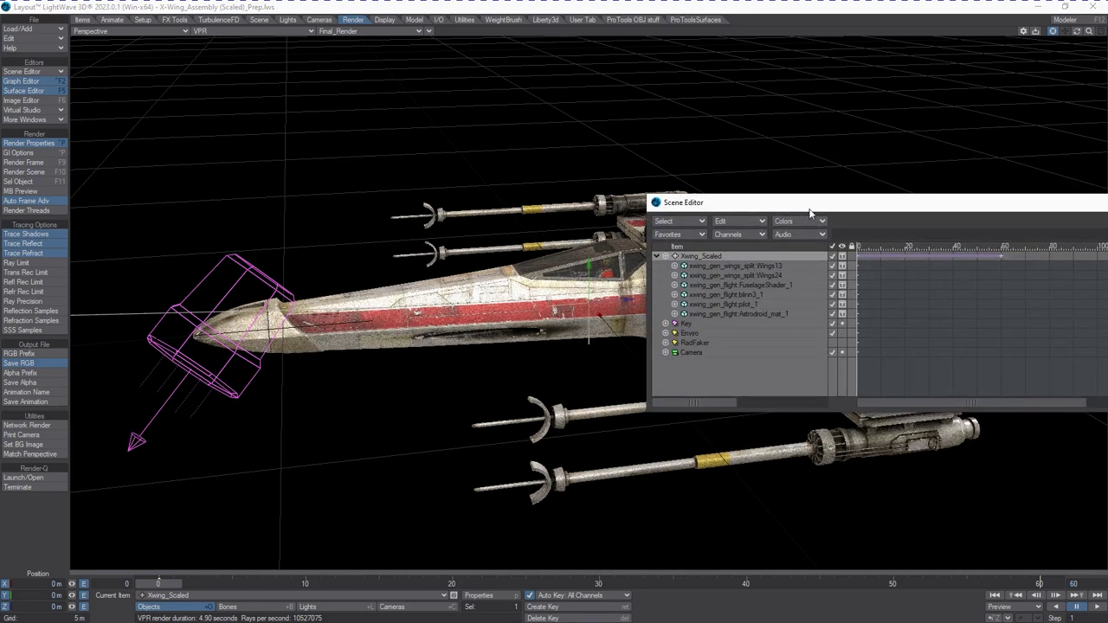
pyautogui.hotkey('ctrl', 'F1')
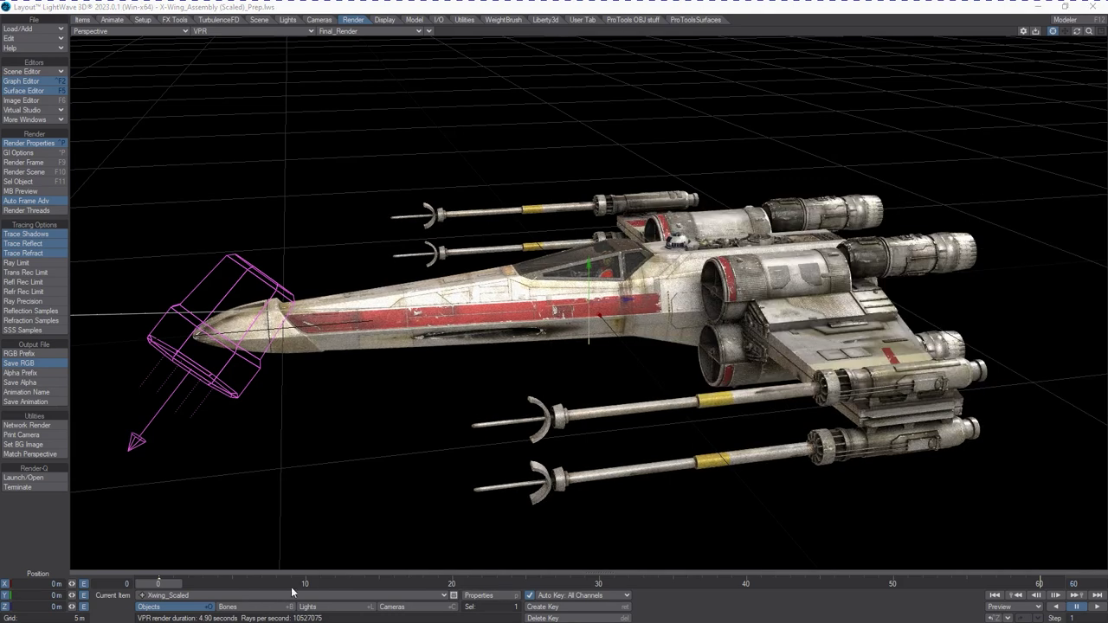
# Try rotating the Enviro light in the viewport and undo the rotation.
pyautogui.click(314, 607)
pyautogui.moveTo(342, 344); pyautogui.dragTo(229, 513)
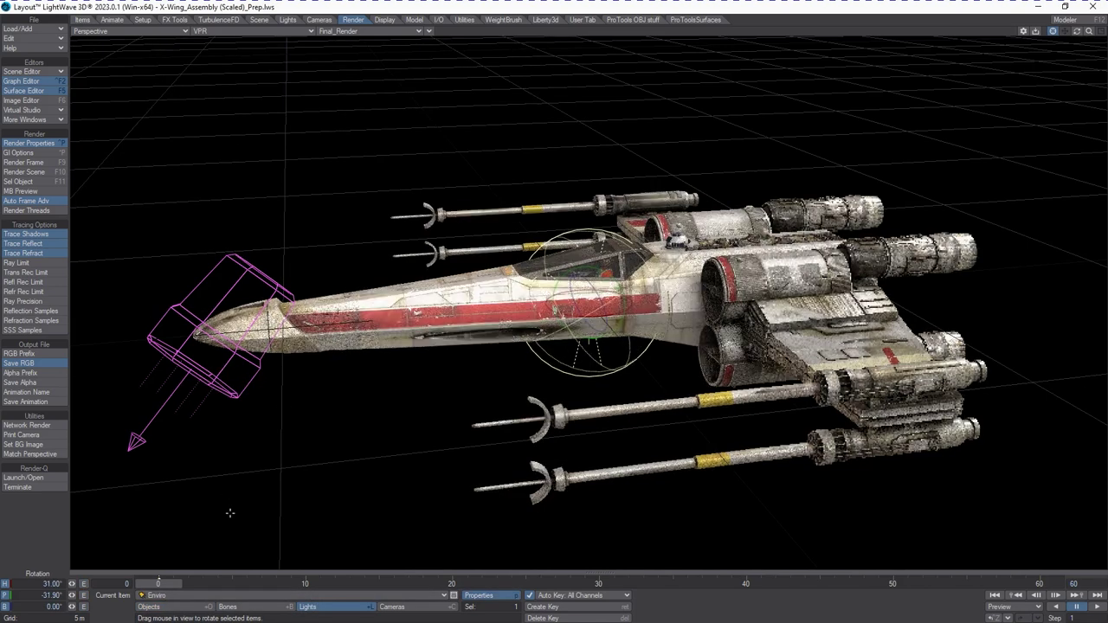
pyautogui.hotkey('ctrl', 'z')
# Select the Key light and rotate it toward the ship, to about 155.2° heading and -191° pitch.
pyautogui.click(231, 596)
pyautogui.click(228, 584)
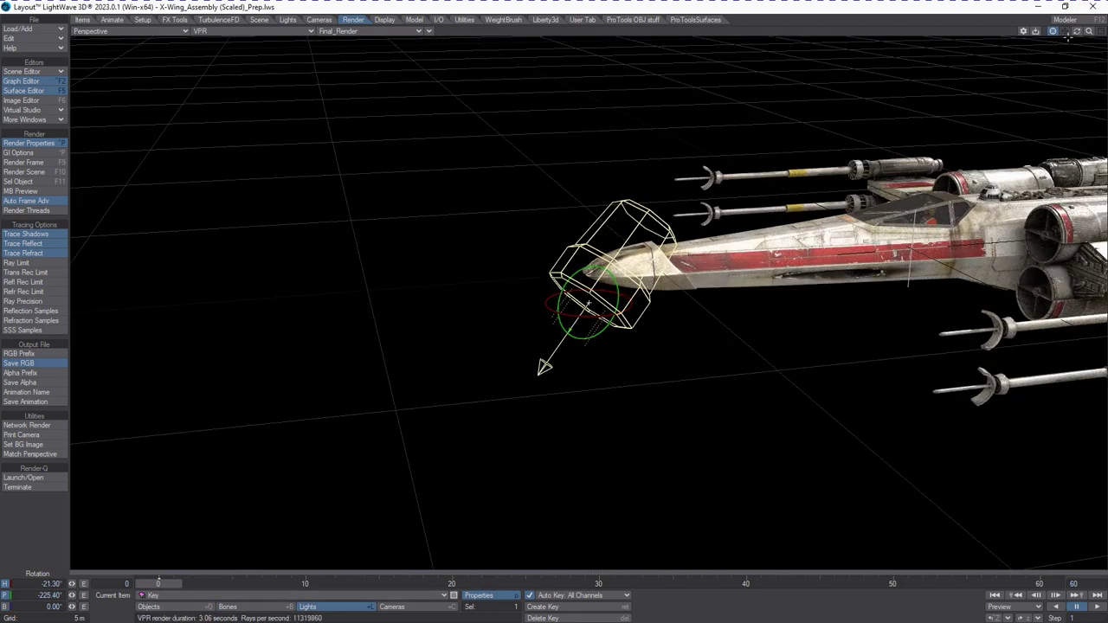
pyautogui.click(1066, 32)
pyautogui.moveTo(1065, 34); pyautogui.dragTo(1065, 34)
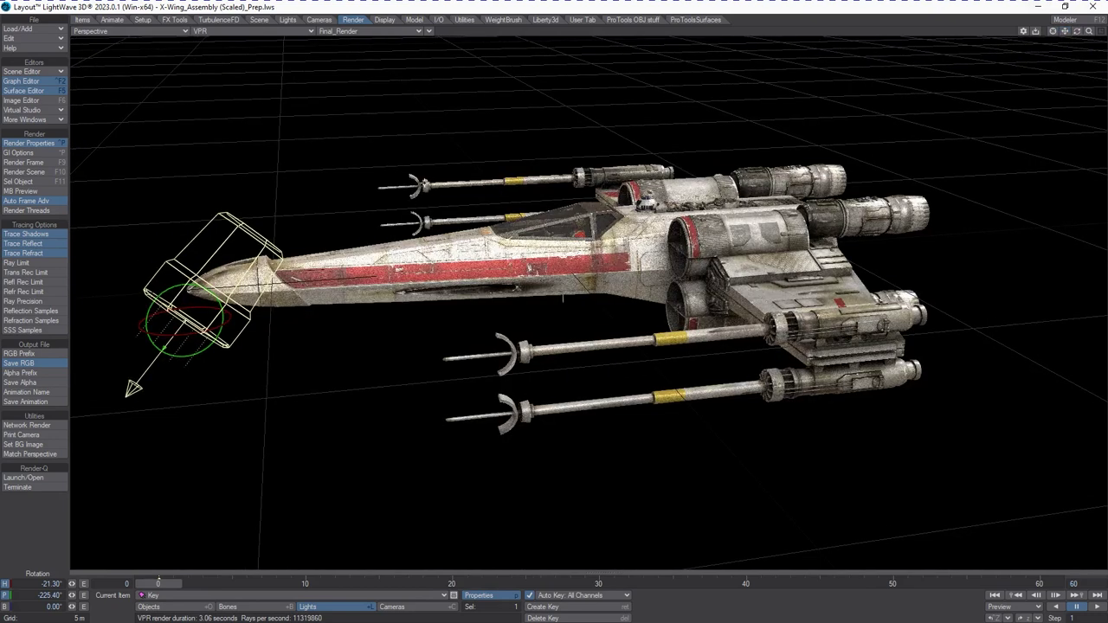
pyautogui.moveTo(529, 267); pyautogui.dragTo(743, 333)
pyautogui.moveTo(410, 203); pyautogui.dragTo(417, 206)
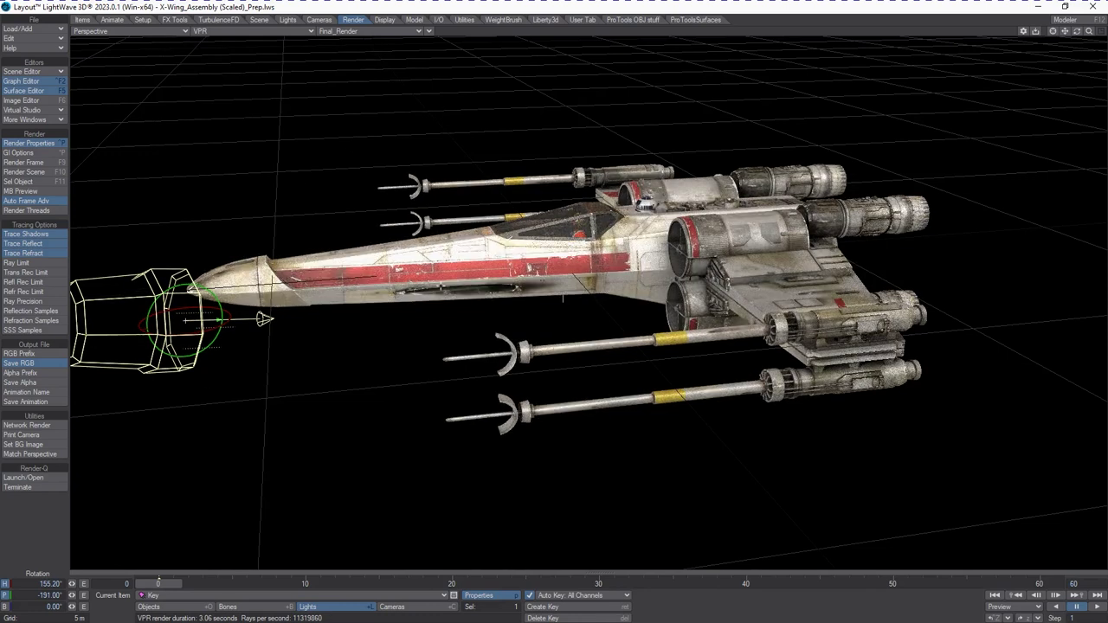
# Try rotating the Key light to about 61° heading and -211.7° pitch.
pyautogui.moveTo(286, 176)
pyautogui.mouseDown()
pyautogui.moveTo(329, 161)
pyautogui.moveTo(276, 176)
pyautogui.moveTo(290, 174)
pyautogui.mouseUp()
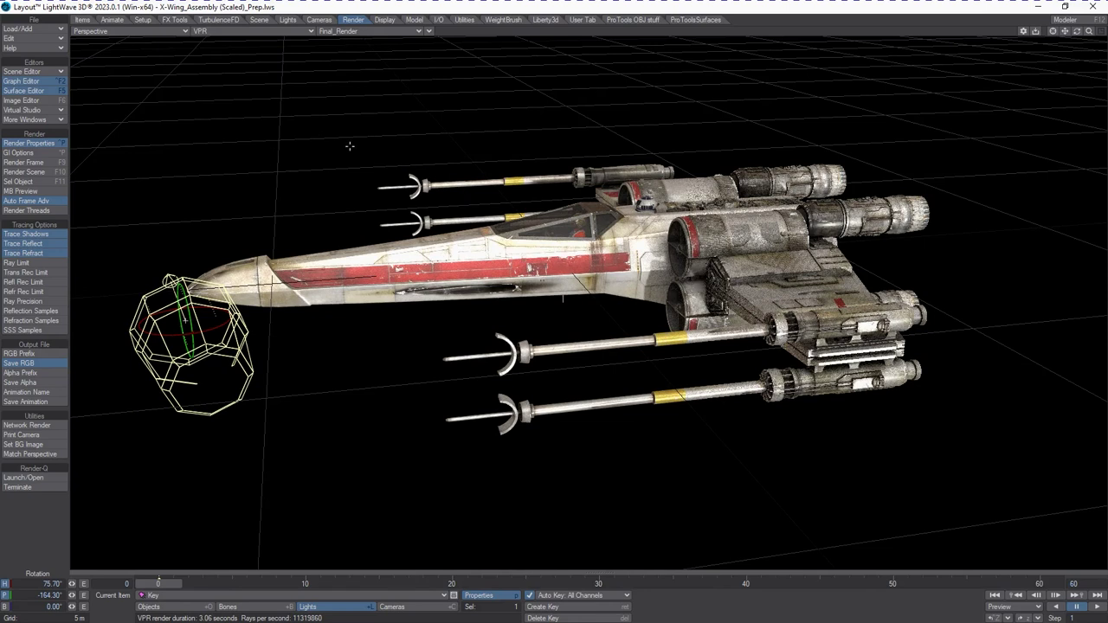
pyautogui.moveTo(371, 145); pyautogui.dragTo(327, 243)
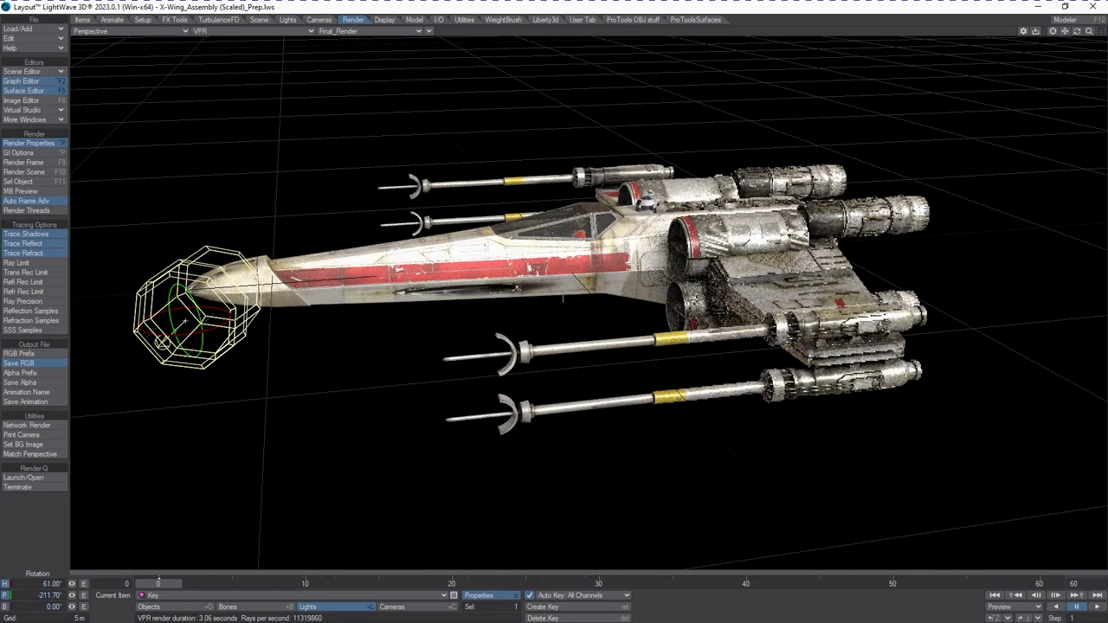
# Set the Enviro light's intensity to 50% and turn off its Affect Specular option.
pyautogui.press('p')
pyautogui.moveTo(789, 167); pyautogui.dragTo(860, 184)
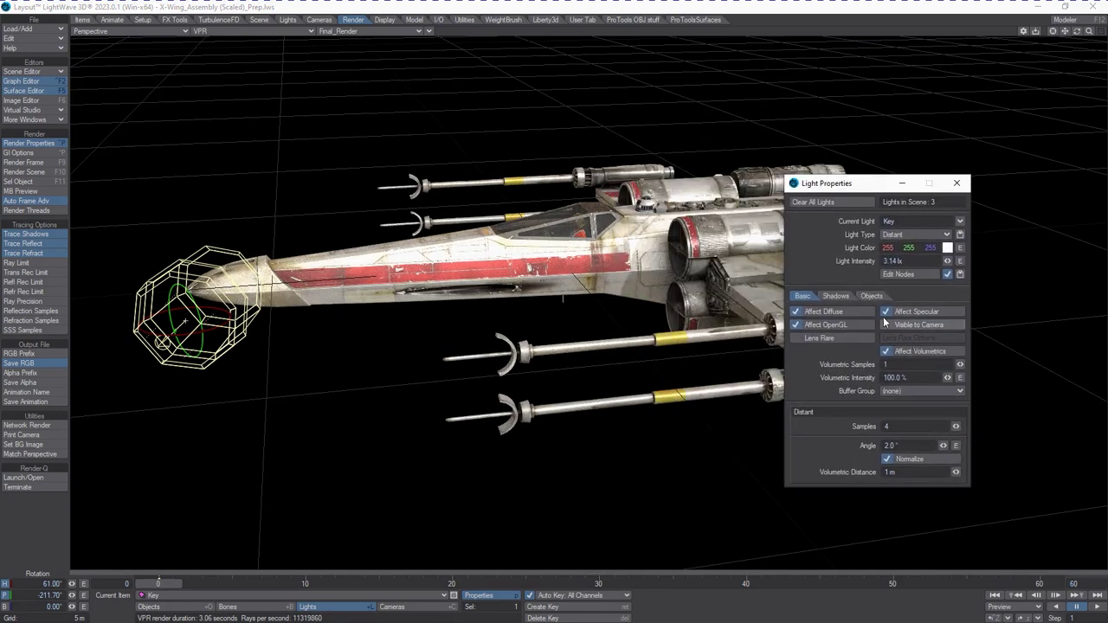
pyautogui.click(959, 221)
pyautogui.click(961, 227)
pyautogui.click(893, 260)
pyautogui.write('50')
pyautogui.press('Tab')
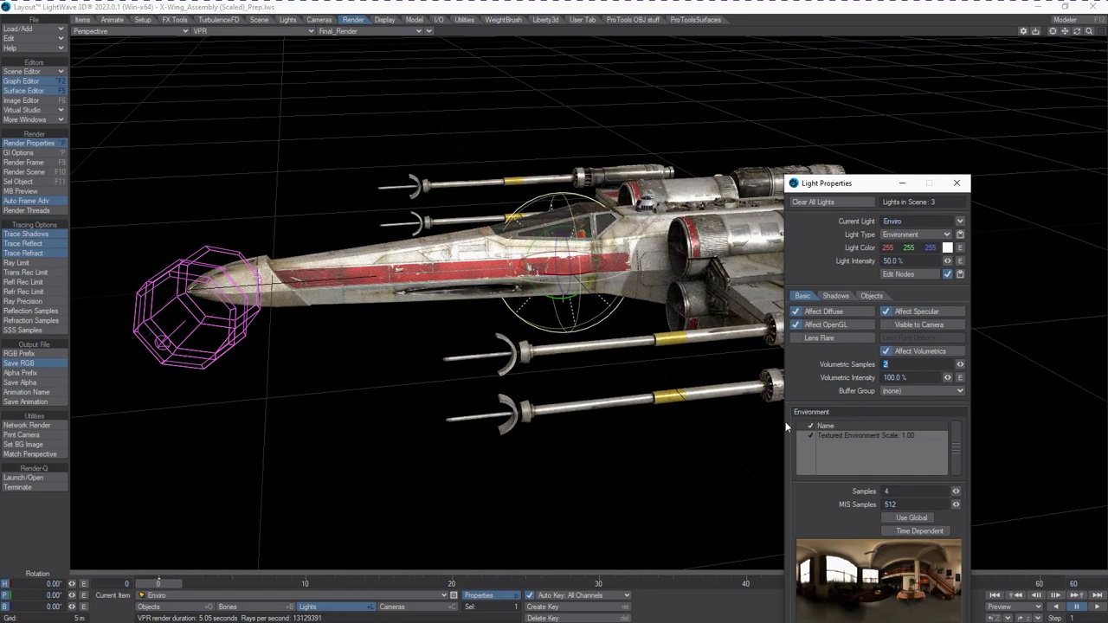
pyautogui.moveTo(888, 185); pyautogui.dragTo(976, 96)
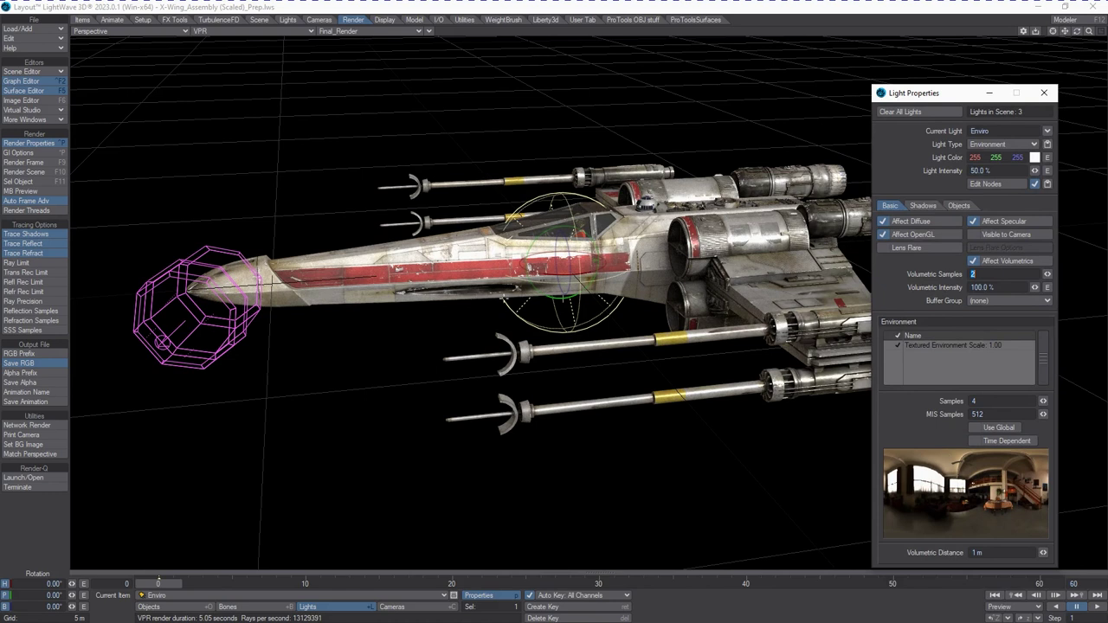
pyautogui.click(1003, 223)
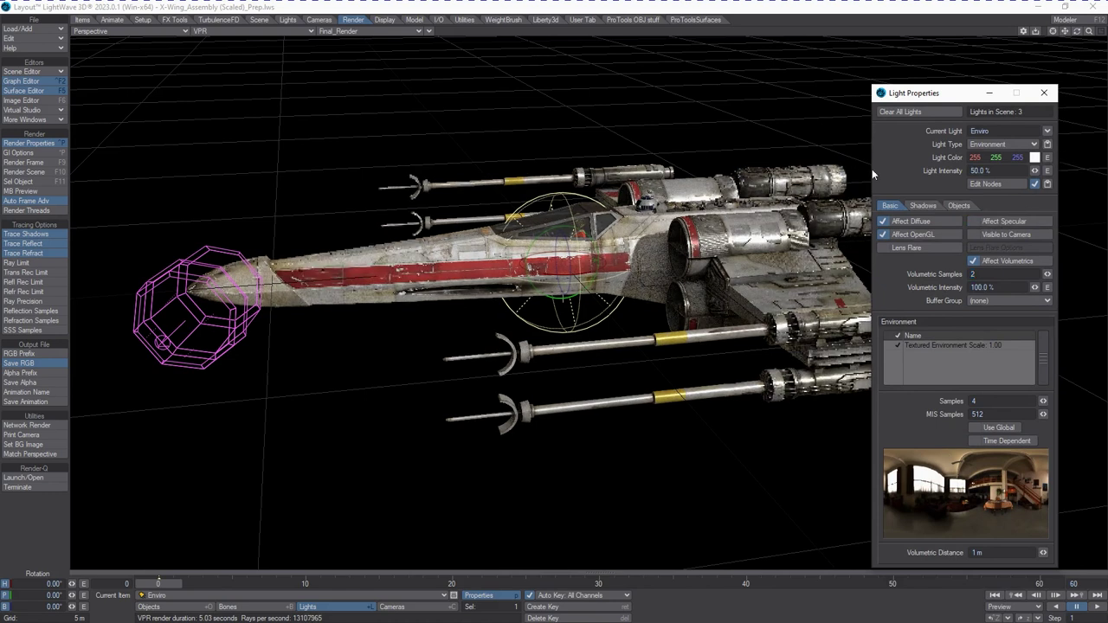
# Reselect the Key light and try rotating it to about 140.1° heading and -204.4° pitch.
pyautogui.click(123, 336)
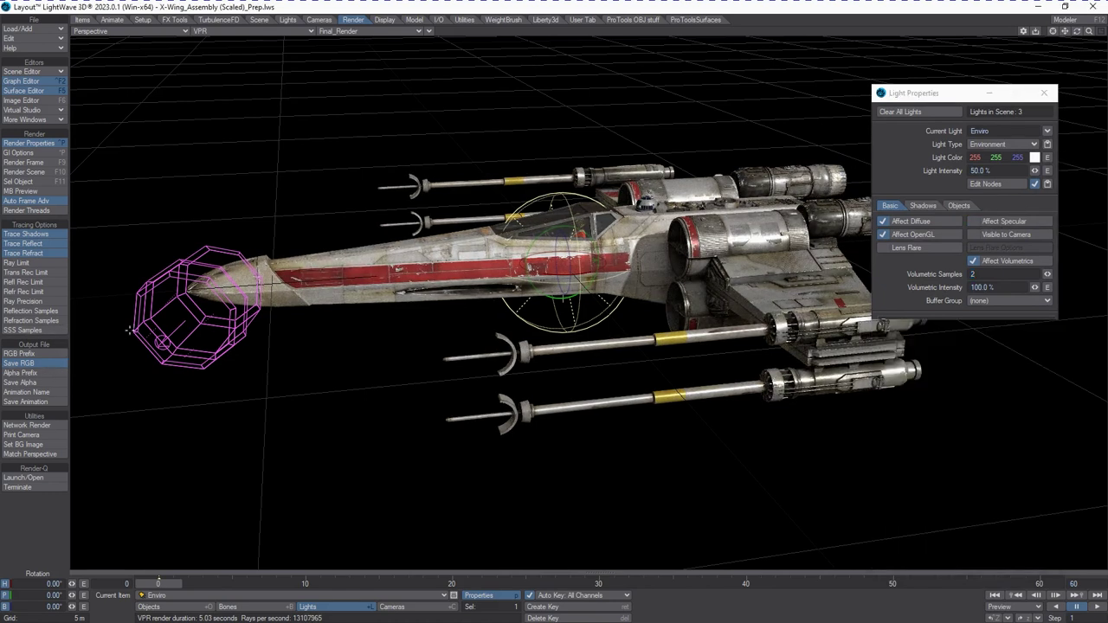
pyautogui.moveTo(340, 415); pyautogui.dragTo(314, 394)
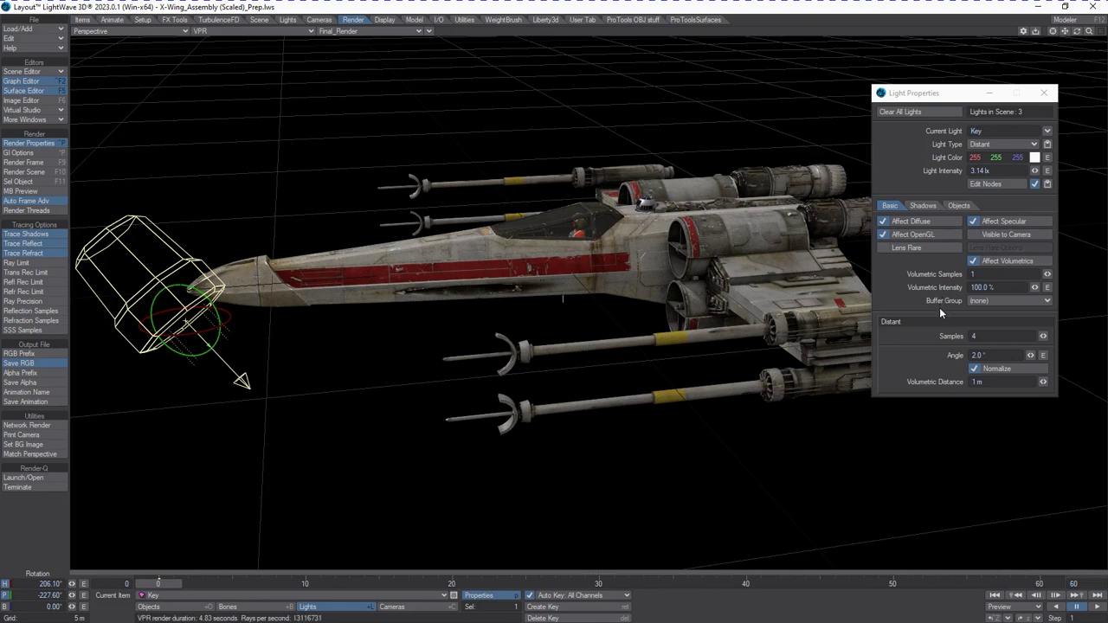
pyautogui.moveTo(465, 280); pyautogui.dragTo(480, 226)
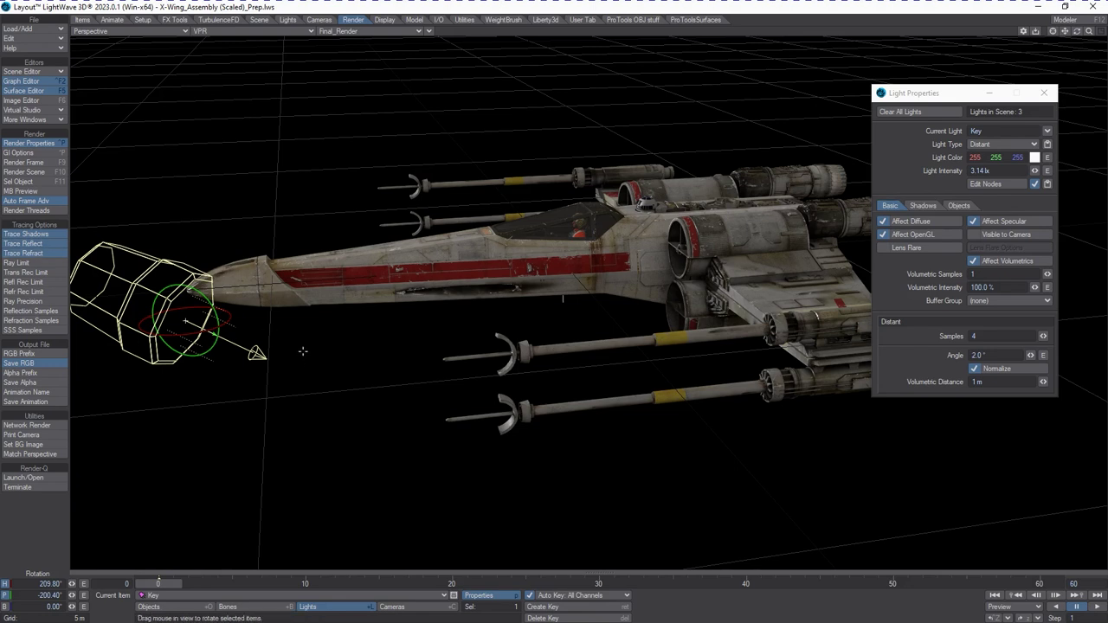
pyautogui.moveTo(354, 319)
pyautogui.mouseDown()
pyautogui.moveTo(320, 329)
pyautogui.moveTo(354, 320)
pyautogui.mouseUp()
pyautogui.moveTo(470, 268); pyautogui.dragTo(473, 229)
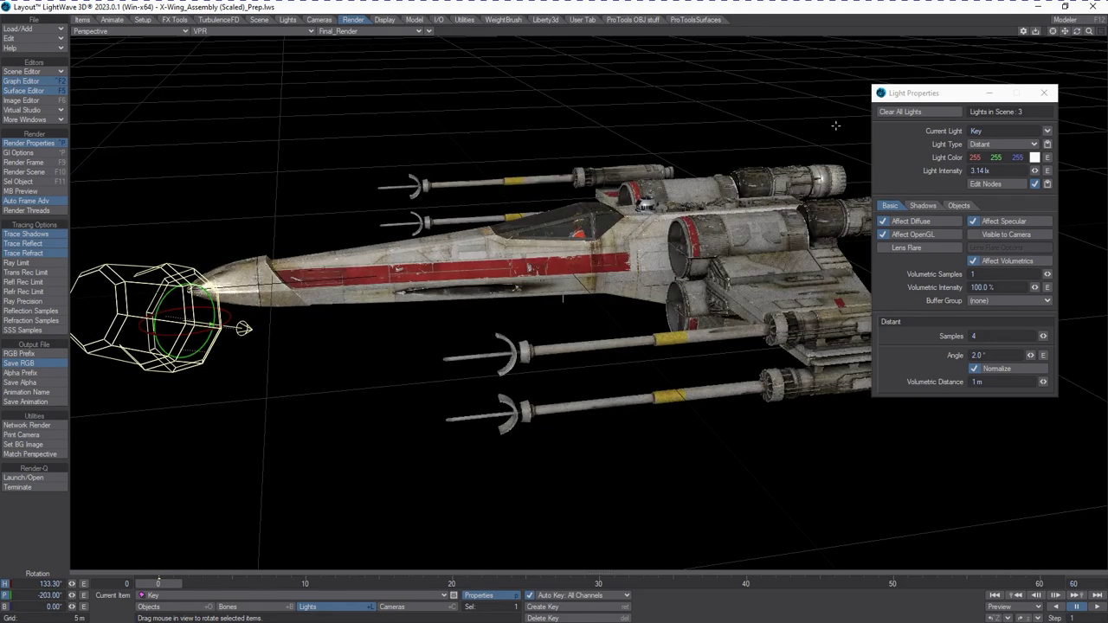
pyautogui.moveTo(360, 326); pyautogui.dragTo(354, 340)
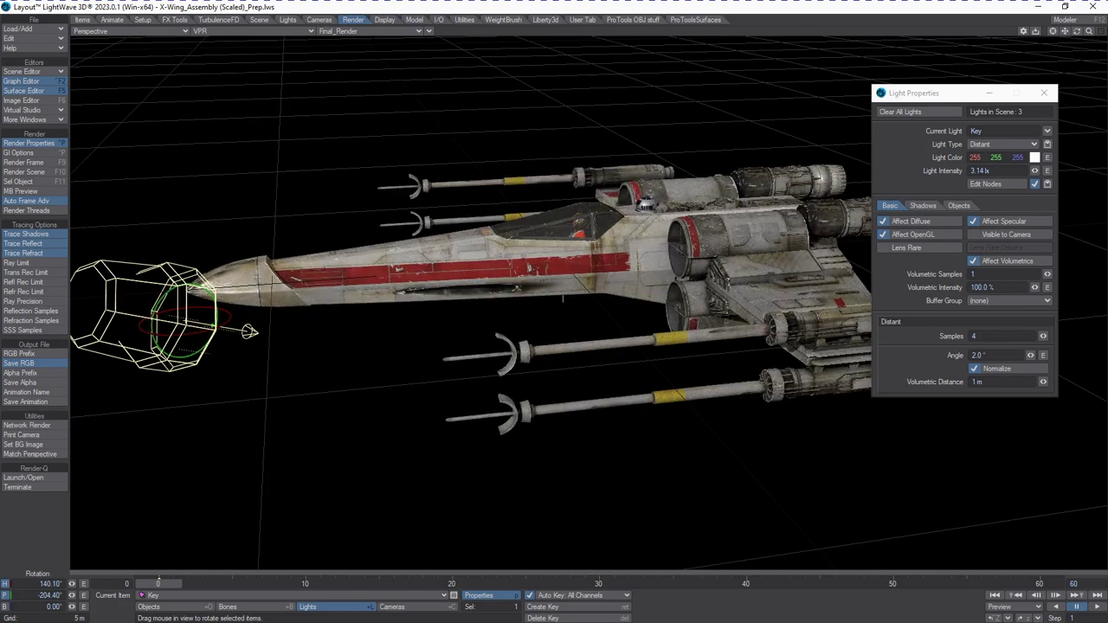
# Select the Enviro light in the Scene Editor and lower its intensity to 10%, and further to 5%.
pyautogui.moveTo(1107, 290); pyautogui.dragTo(666, 373)
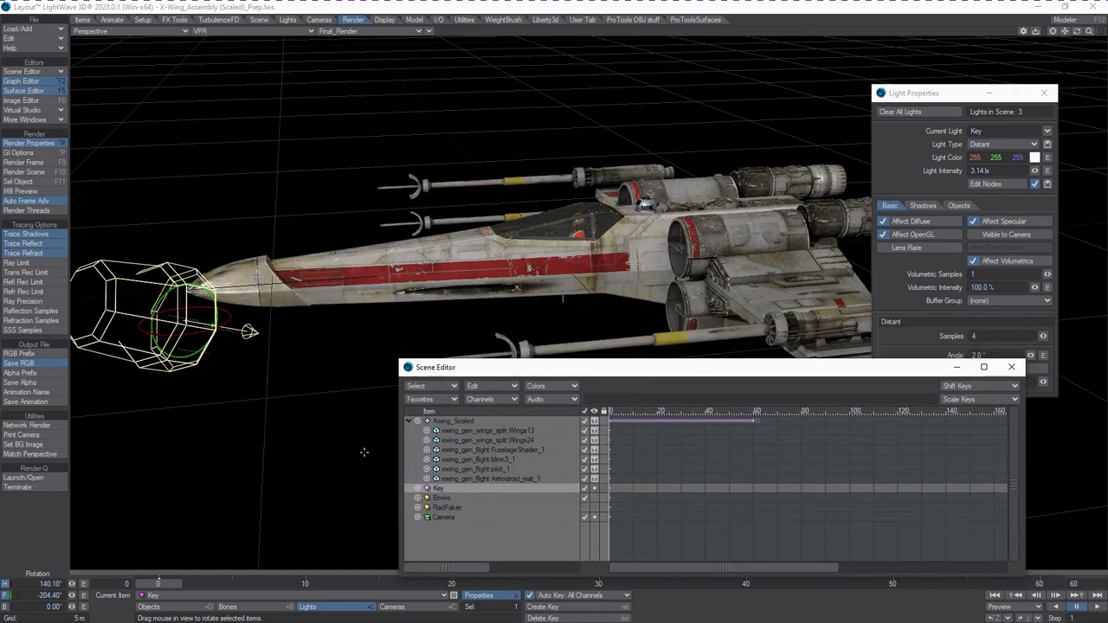
pyautogui.click(459, 498)
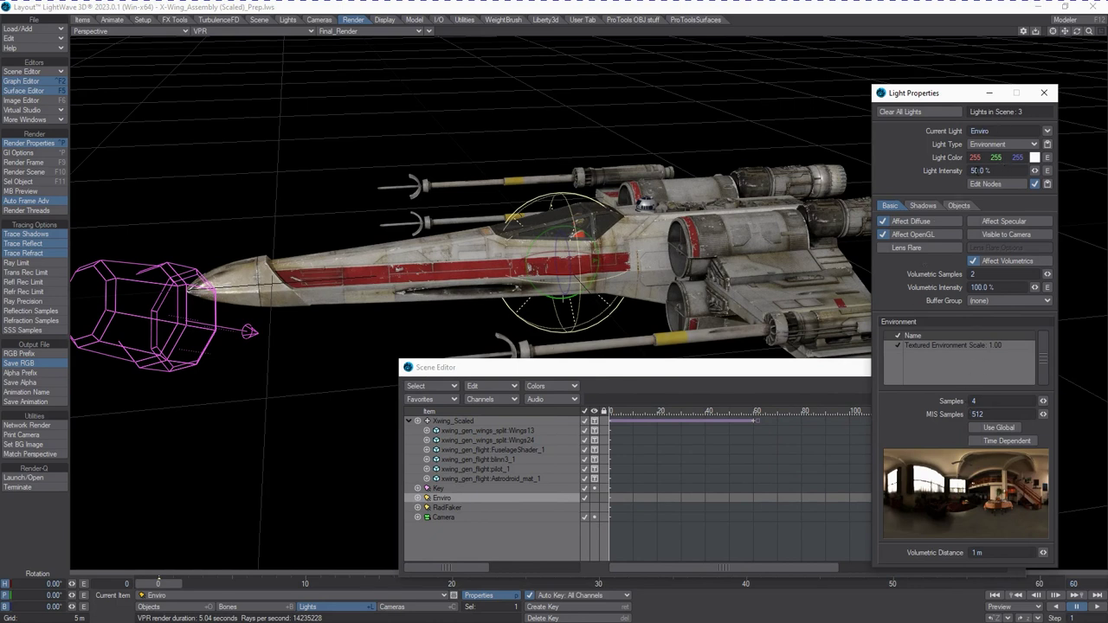
pyautogui.click(979, 171)
pyautogui.write('1')
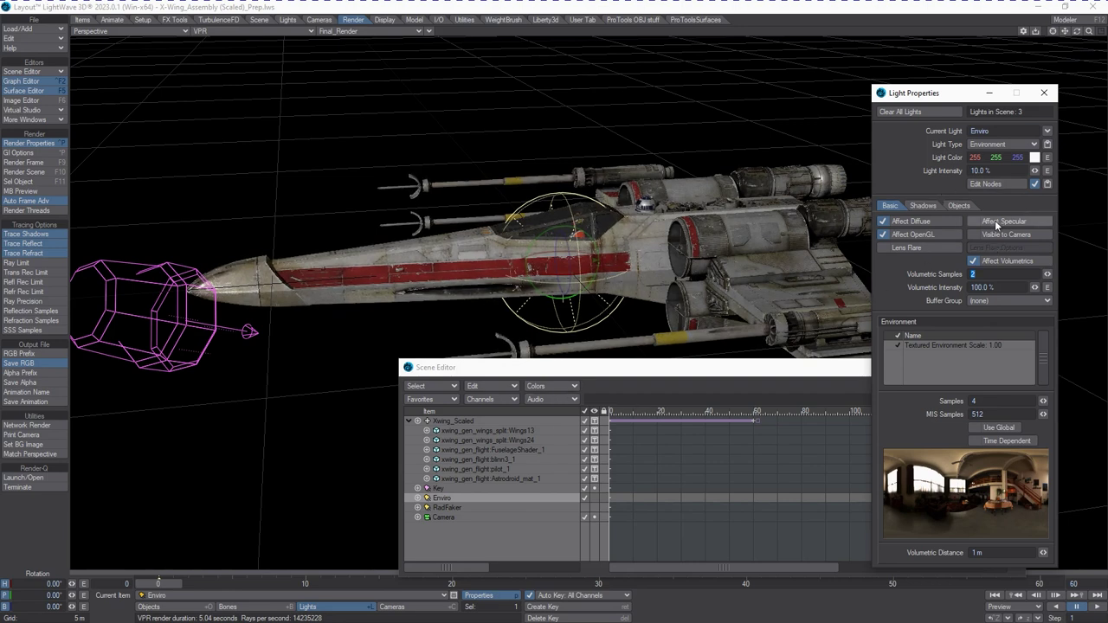
pyautogui.click(993, 171)
pyautogui.write('5')
pyautogui.press('Tab')
# Select the Key light and try rotating it to about -57.6° heading and -197.3° pitch.
pyautogui.click(296, 597)
pyautogui.click(298, 583)
pyautogui.moveTo(261, 291); pyautogui.dragTo(315, 360)
pyautogui.moveTo(852, 279); pyautogui.dragTo(861, 268)
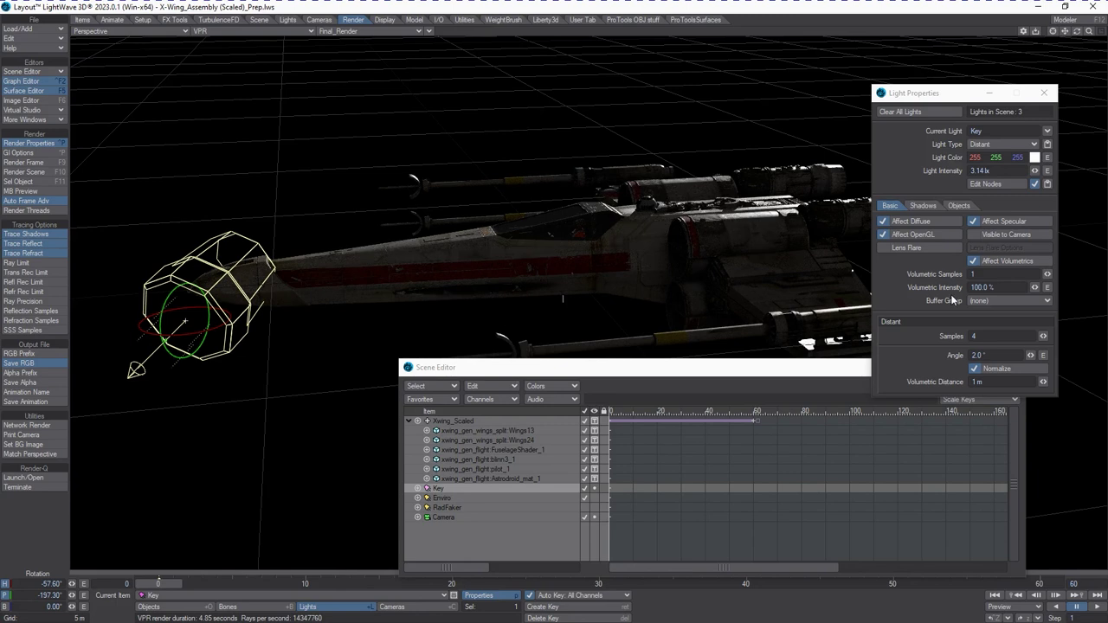
# Clear the Light Properties and Scene Editor windows off the ship and switch the viewport to the current camera.
pyautogui.press('p')
pyautogui.moveTo(609, 367); pyautogui.dragTo(1100, 490)
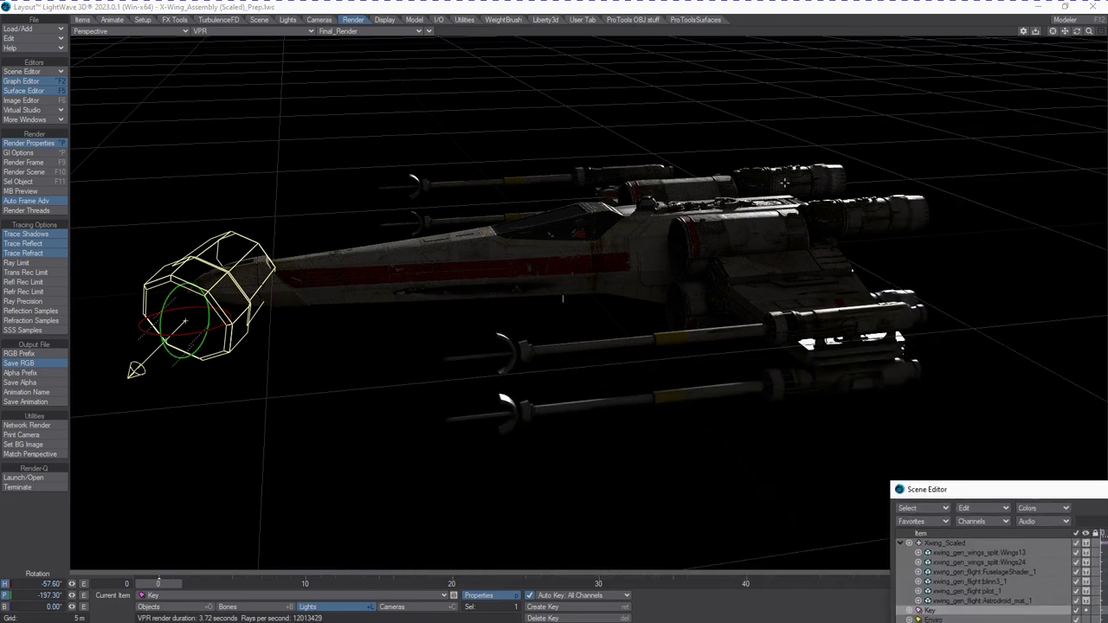
pyautogui.click(121, 33)
pyautogui.moveTo(122, 91)
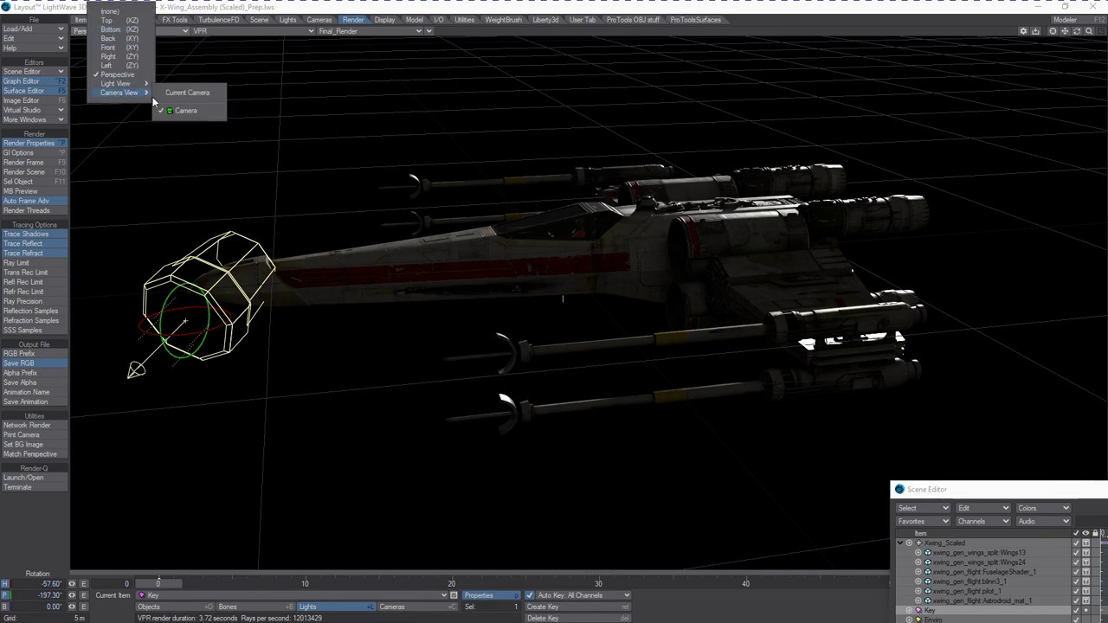
pyautogui.click(183, 92)
# Select the camera and set its X, Y and Z position to 0 m, without creating an extra motion key.
pyautogui.click(392, 606)
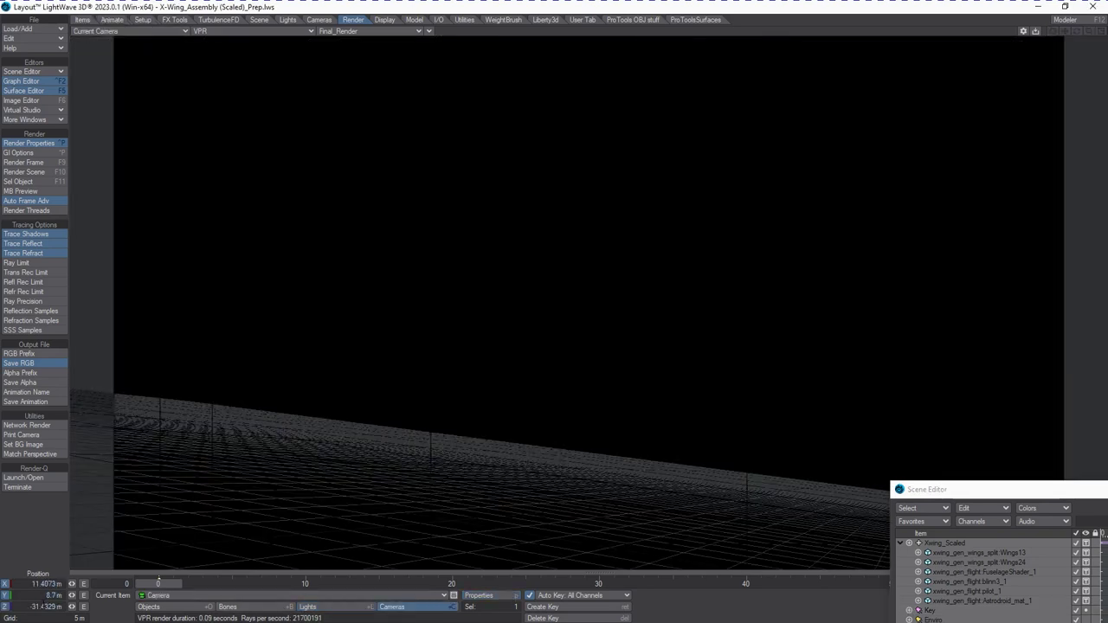
pyautogui.moveTo(599, 283); pyautogui.dragTo(380, 384)
pyautogui.moveTo(31, 584); pyautogui.dragTo(331, 617)
pyautogui.write('0')
pyautogui.press('Tab')
pyautogui.write('0')
pyautogui.press('Tab')
pyautogui.write('0')
pyautogui.press('Return')
pyautogui.press('Return')
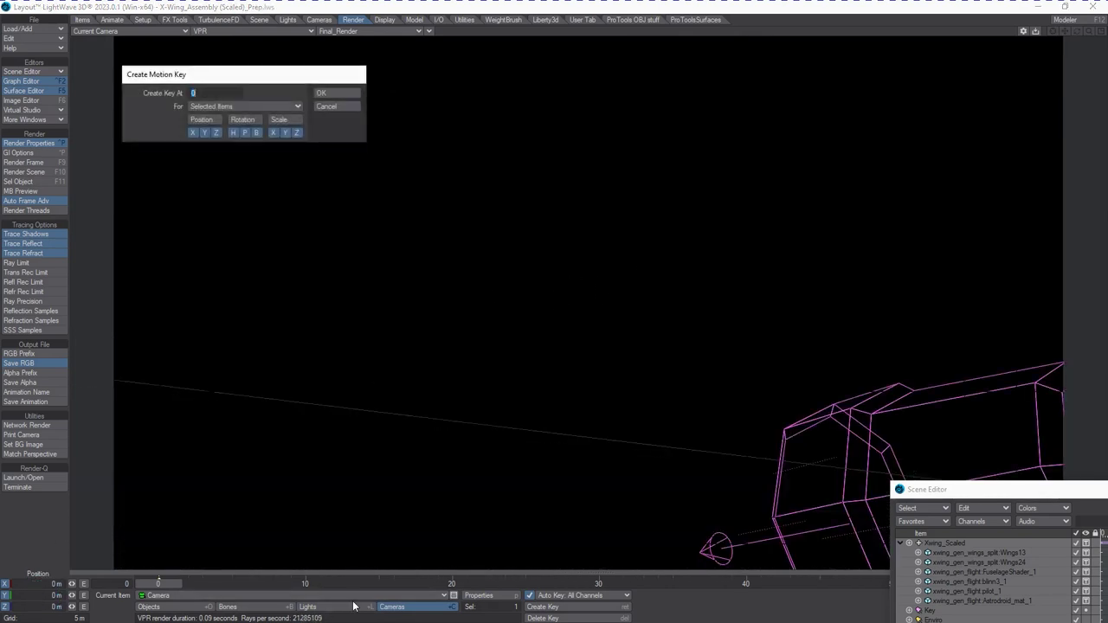
pyautogui.click(341, 107)
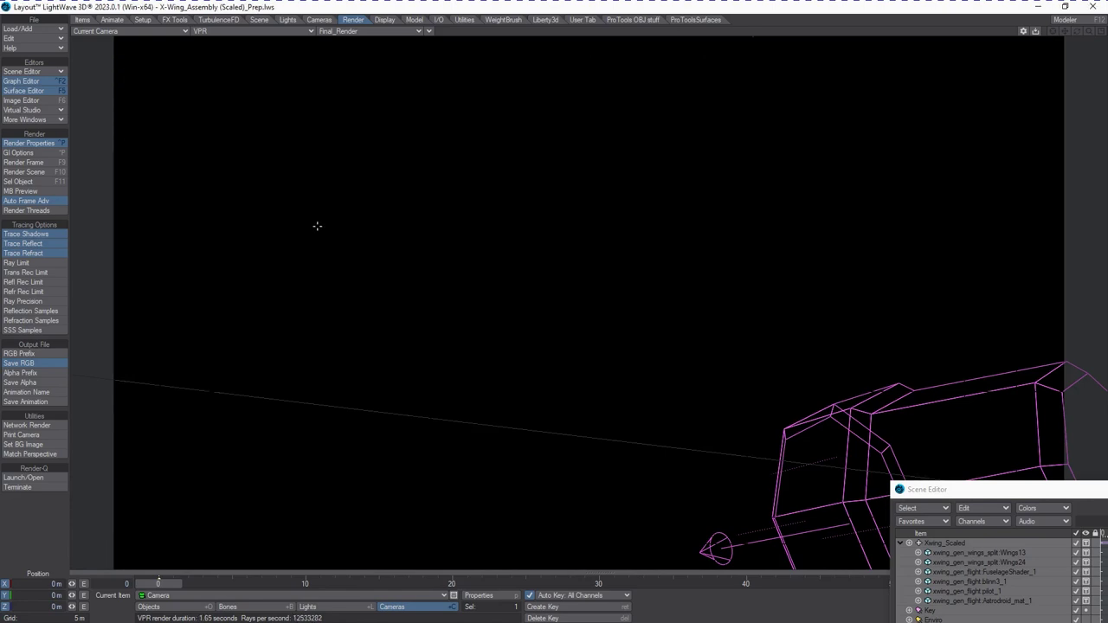
# Move and rotate the camera to frame the whole X-Wing, at about 328.3° heading and 3.6° pitch.
pyautogui.moveTo(313, 250); pyautogui.dragTo(442, 237)
pyautogui.press('y')
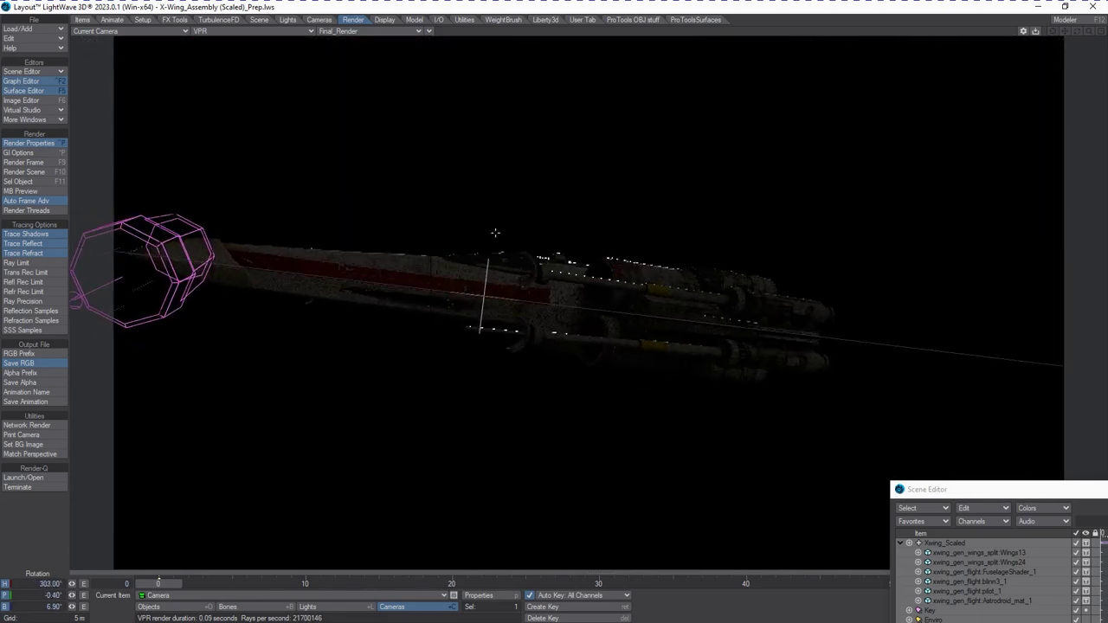
pyautogui.press('t')
pyautogui.moveTo(537, 454); pyautogui.dragTo(530, 455)
pyautogui.press('y')
pyautogui.moveTo(623, 440); pyautogui.dragTo(645, 438)
# Set the viewport grid type to Off in the display preferences and close them.
pyautogui.press('o')
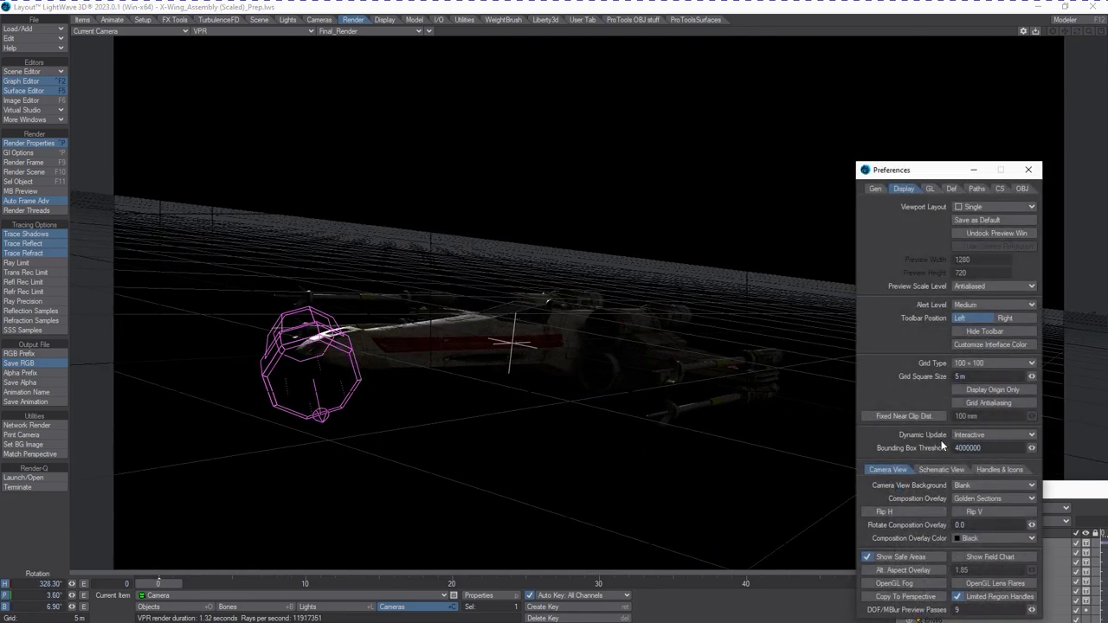
pyautogui.click(982, 363)
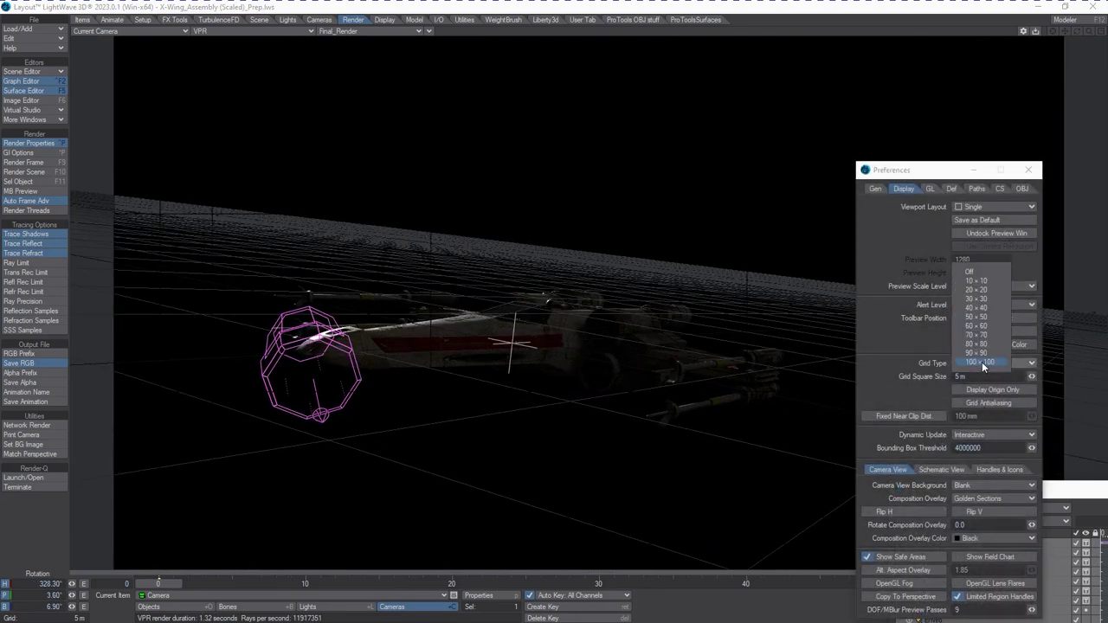
pyautogui.click(978, 272)
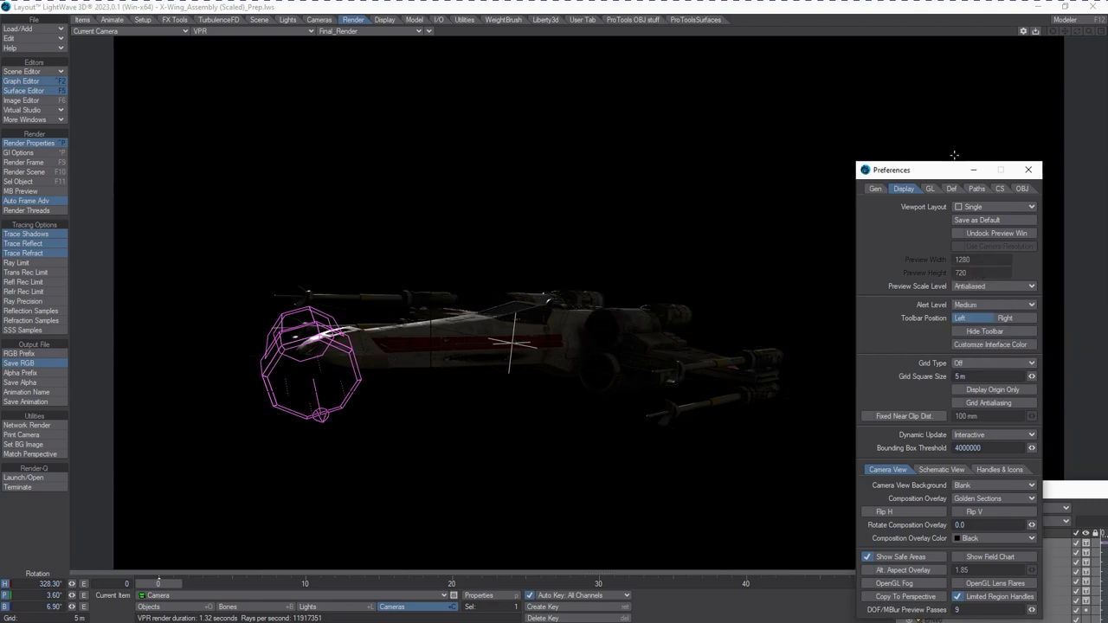
pyautogui.press('o')
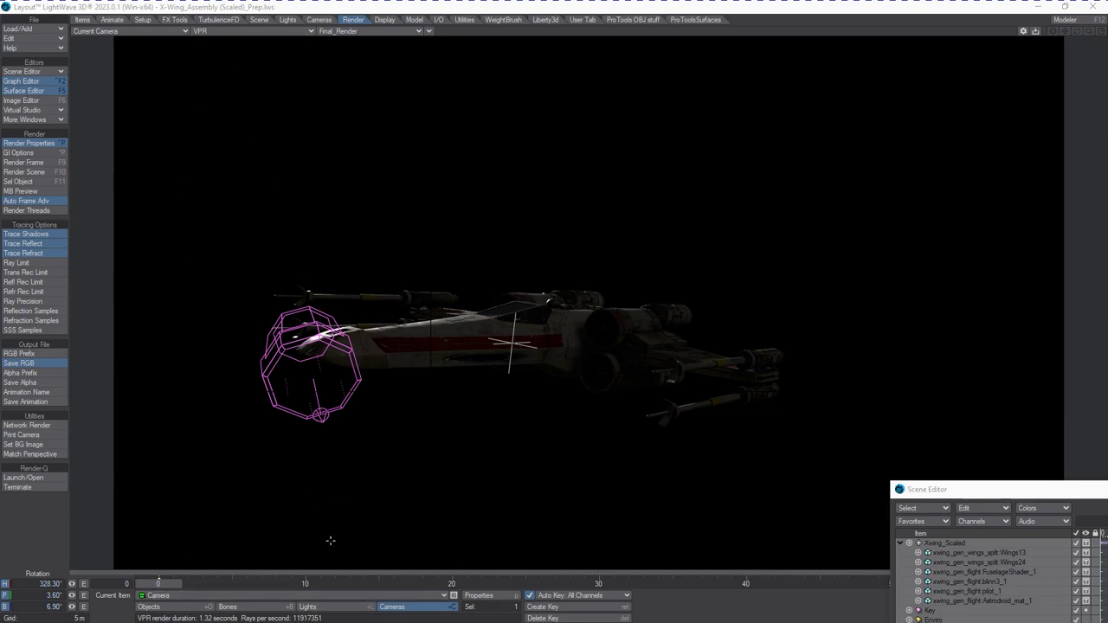
# Select the Key light and rotate it to about -264.4° heading and -212.4° pitch.
pyautogui.click(336, 607)
pyautogui.moveTo(422, 190); pyautogui.dragTo(407, 259)
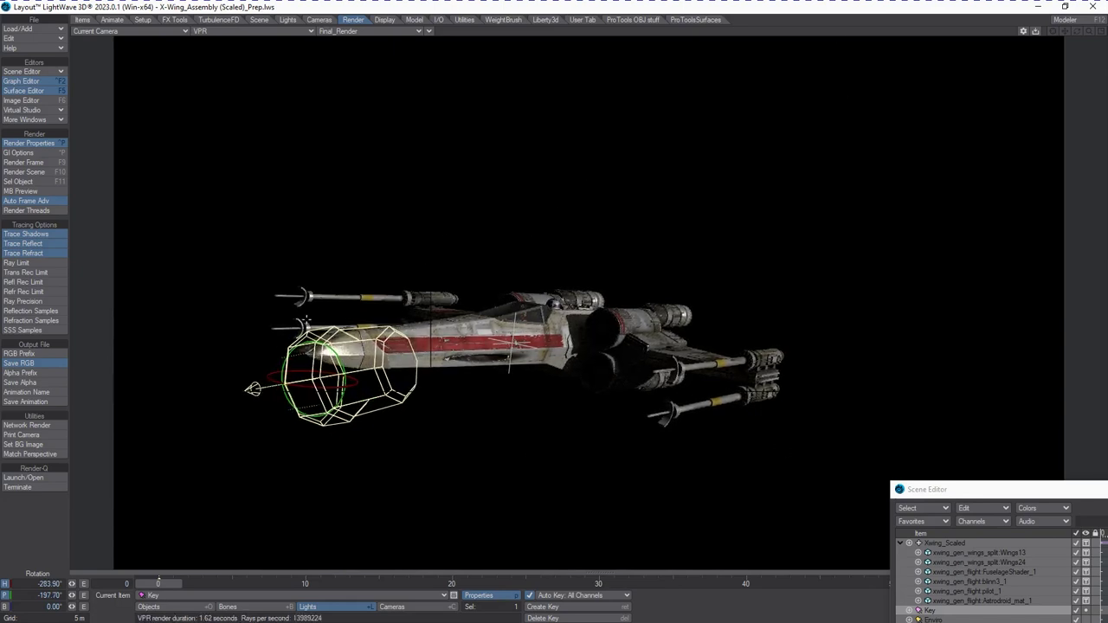
pyautogui.moveTo(369, 465); pyautogui.dragTo(370, 463)
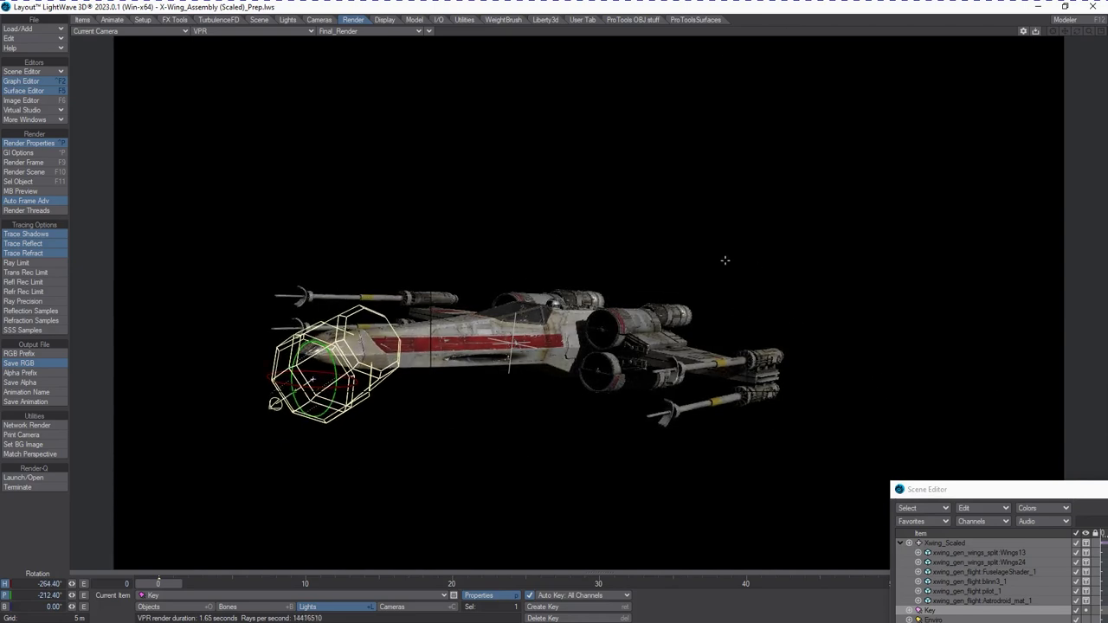
# Select the Enviro light in the Scene Editor and arrange its Light Properties window clear of the ship.
pyautogui.moveTo(933, 492); pyautogui.dragTo(887, 322)
pyautogui.click(885, 451)
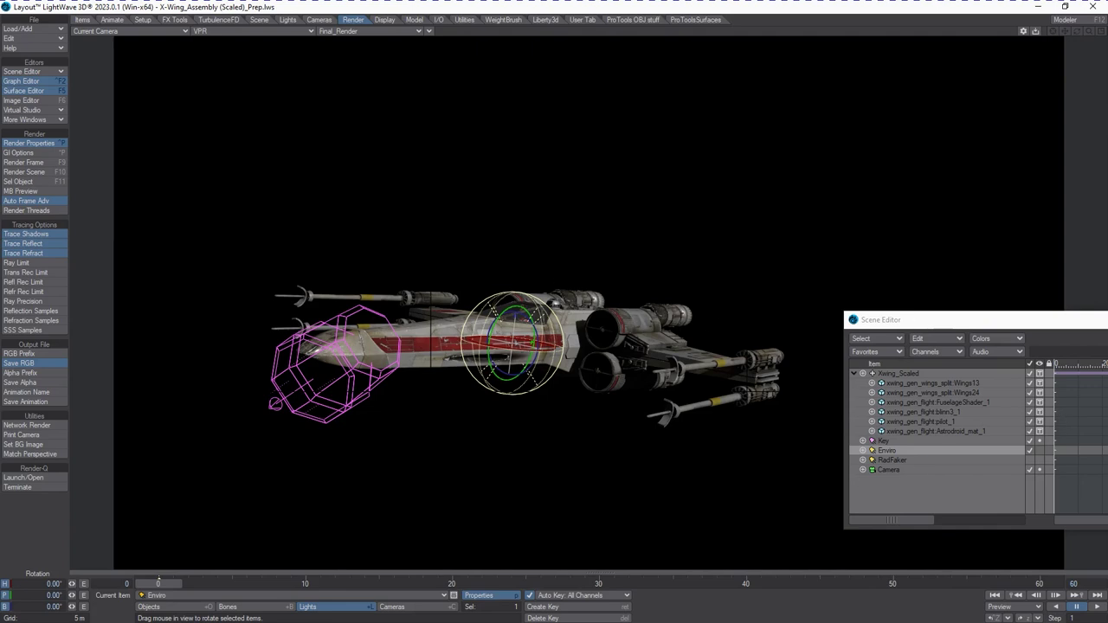
pyautogui.moveTo(1107, 52); pyautogui.dragTo(866, 113)
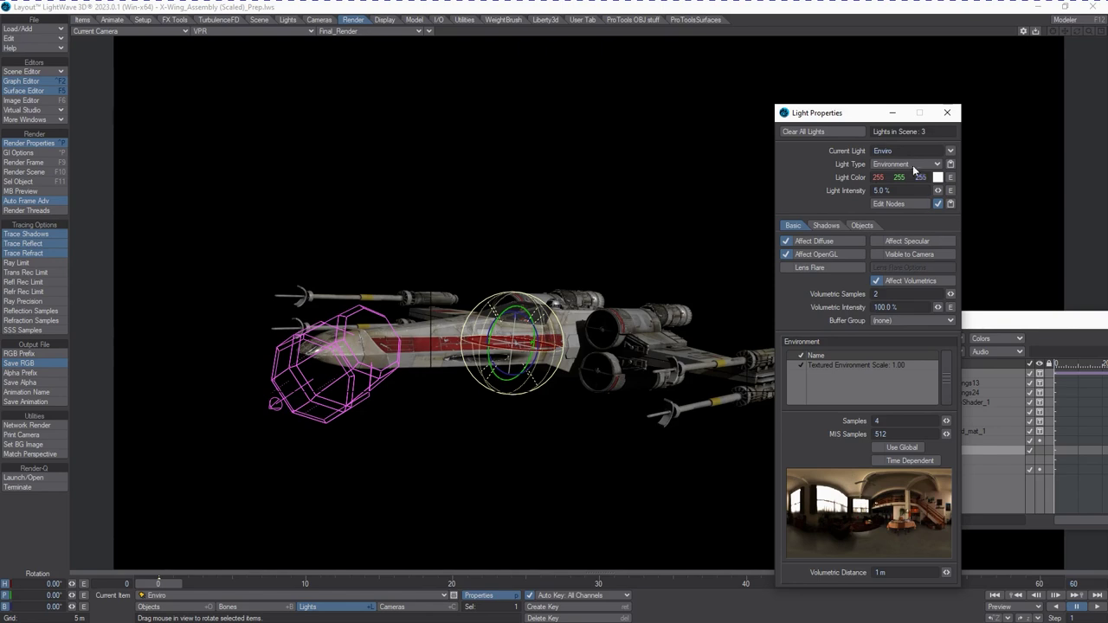
pyautogui.moveTo(841, 123); pyautogui.dragTo(1107, 145)
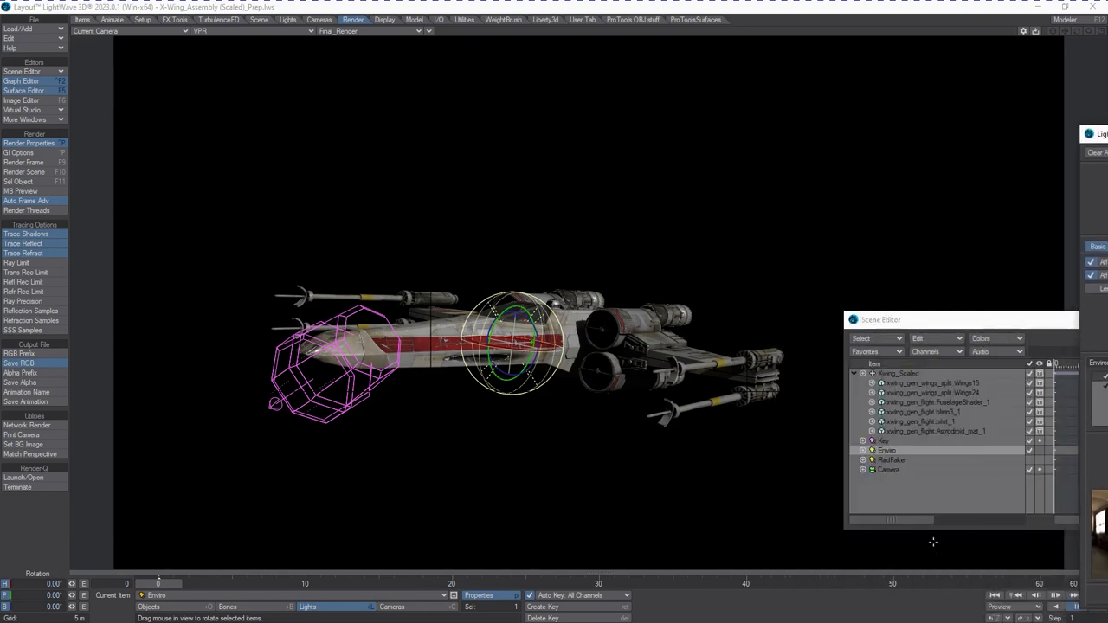
pyautogui.moveTo(950, 321); pyautogui.dragTo(838, 500)
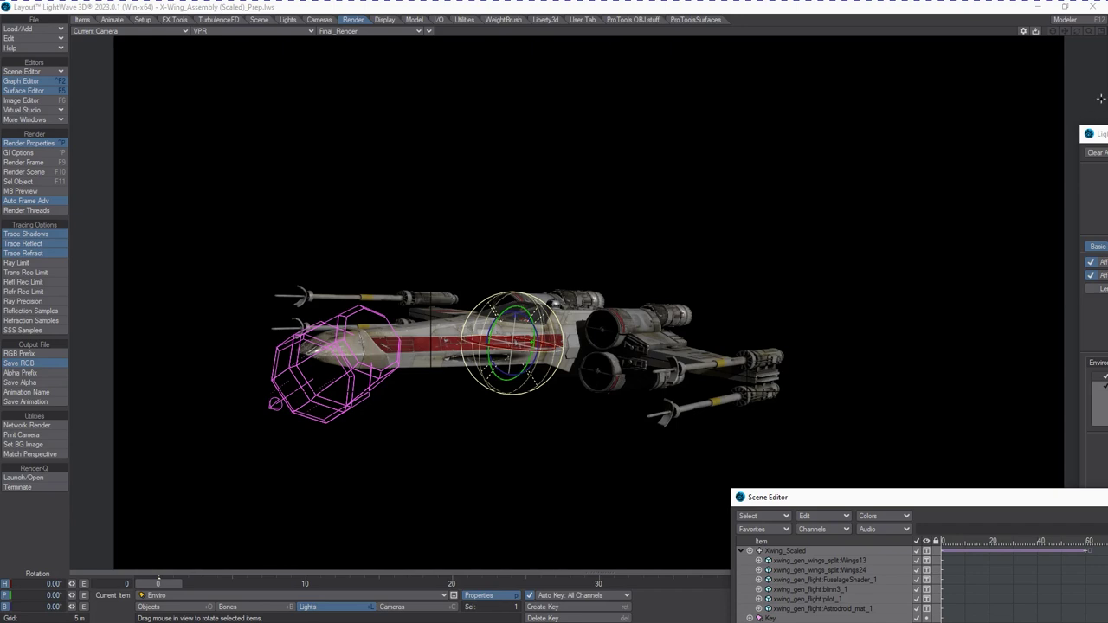
pyautogui.moveTo(1099, 130); pyautogui.dragTo(862, 60)
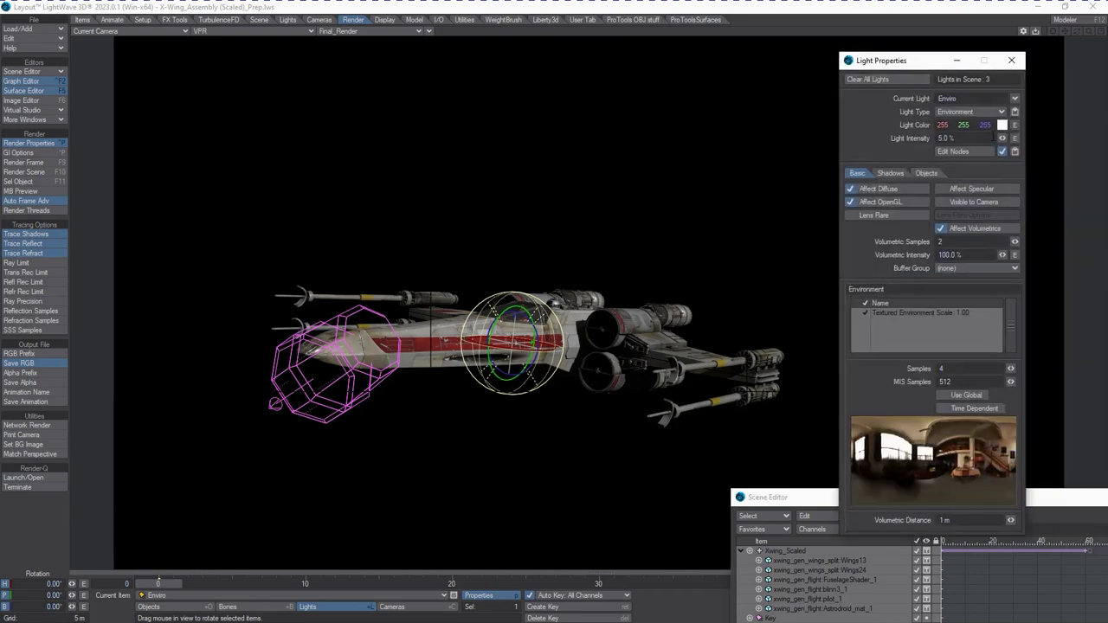
# Re-enable Affect Specular on the Enviro light and adjust its intensity to about 13.5%.
pyautogui.moveTo(1002, 142); pyautogui.dragTo(1003, 141)
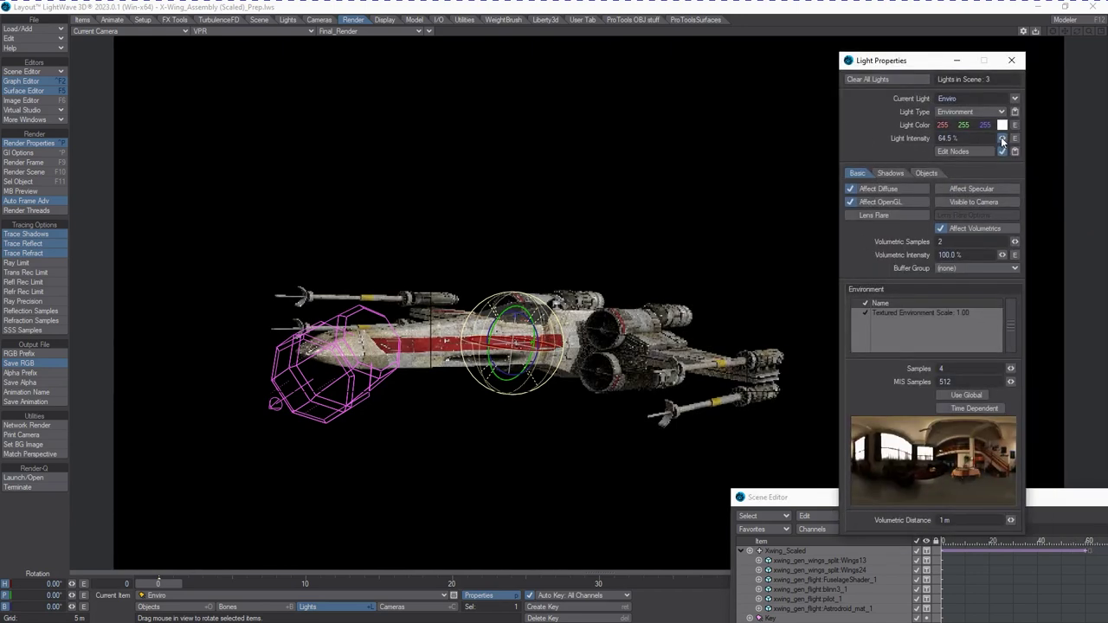
pyautogui.moveTo(1003, 141); pyautogui.dragTo(1003, 142)
pyautogui.click(955, 192)
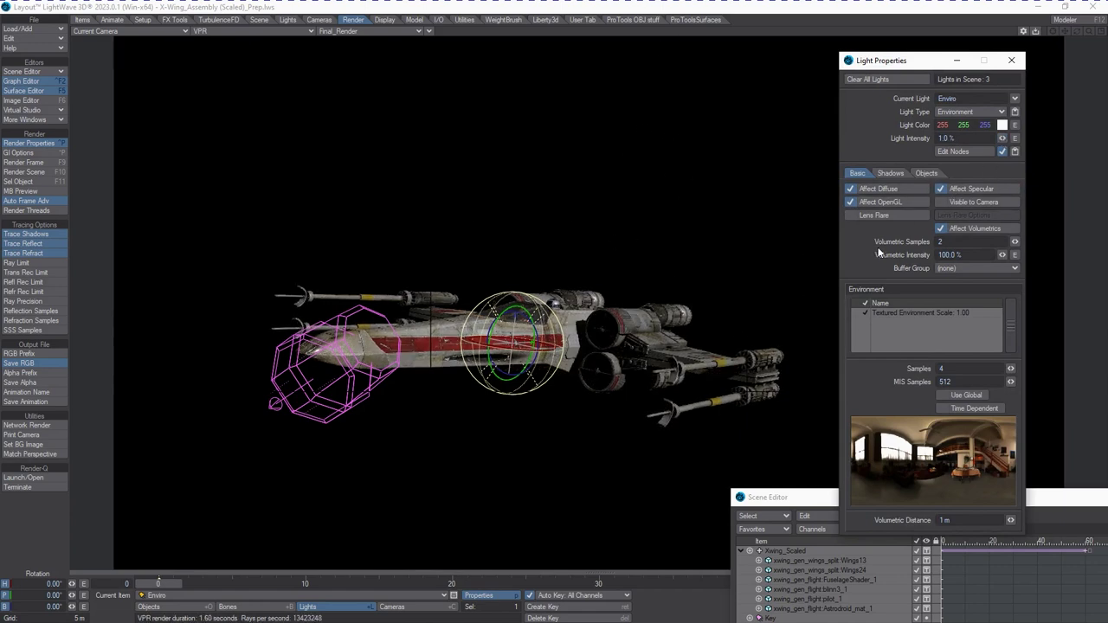
pyautogui.moveTo(1002, 138); pyautogui.dragTo(1003, 140)
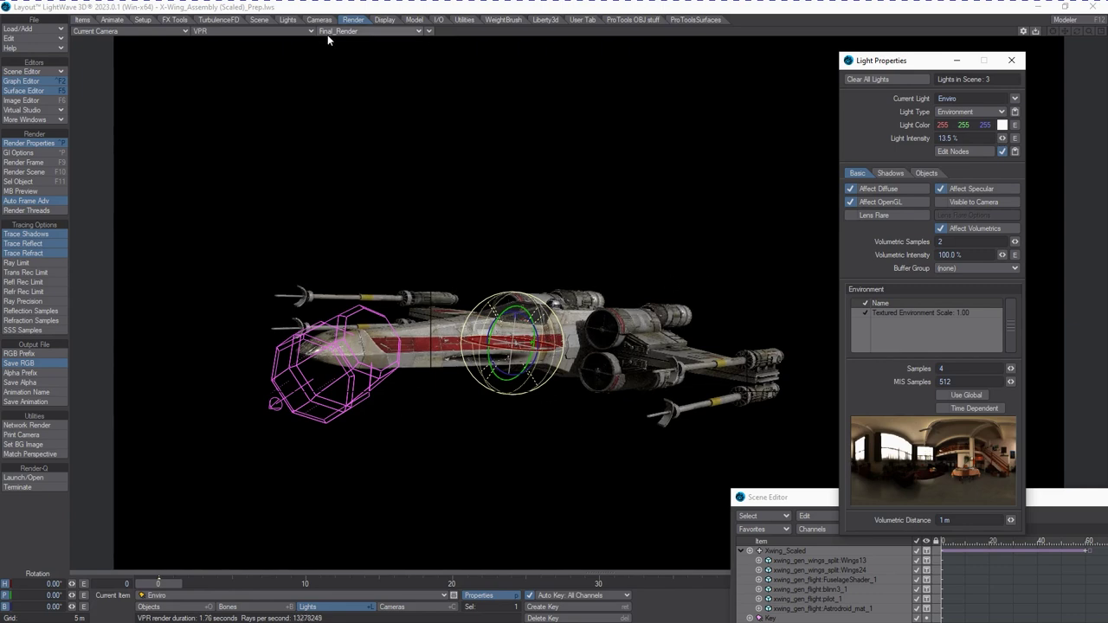
# Deactivate the Enviro light, activate the RadFaker light instead and bring up its Light Properties clear of the ship.
pyautogui.moveTo(910, 62); pyautogui.dragTo(1107, 126)
pyautogui.moveTo(972, 497); pyautogui.dragTo(713, 326)
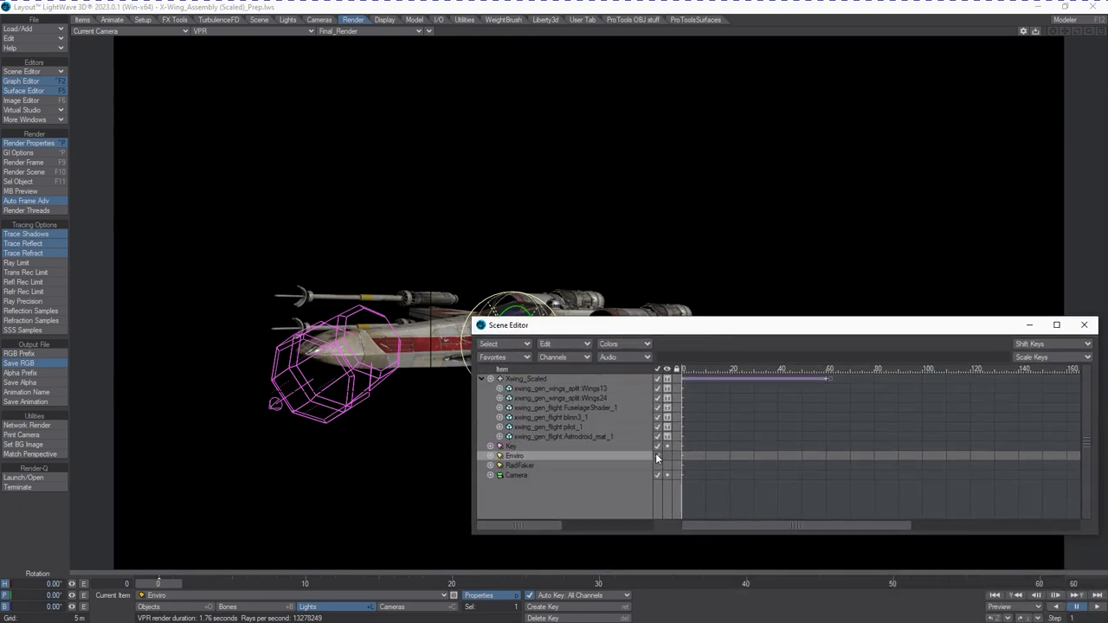
pyautogui.click(518, 466)
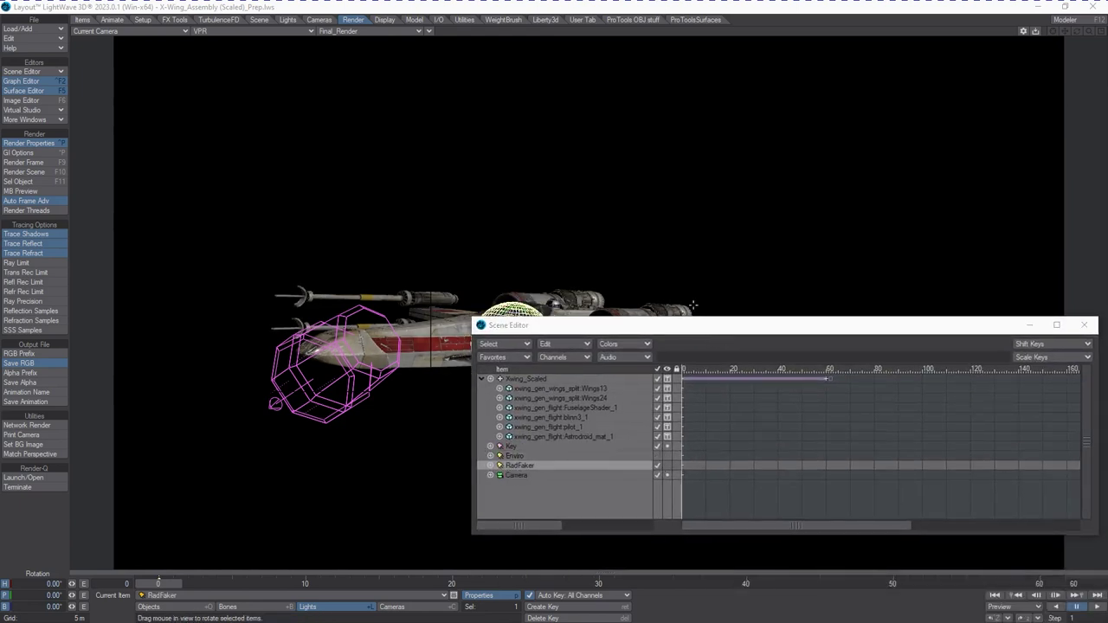
pyautogui.moveTo(704, 332); pyautogui.dragTo(845, 597)
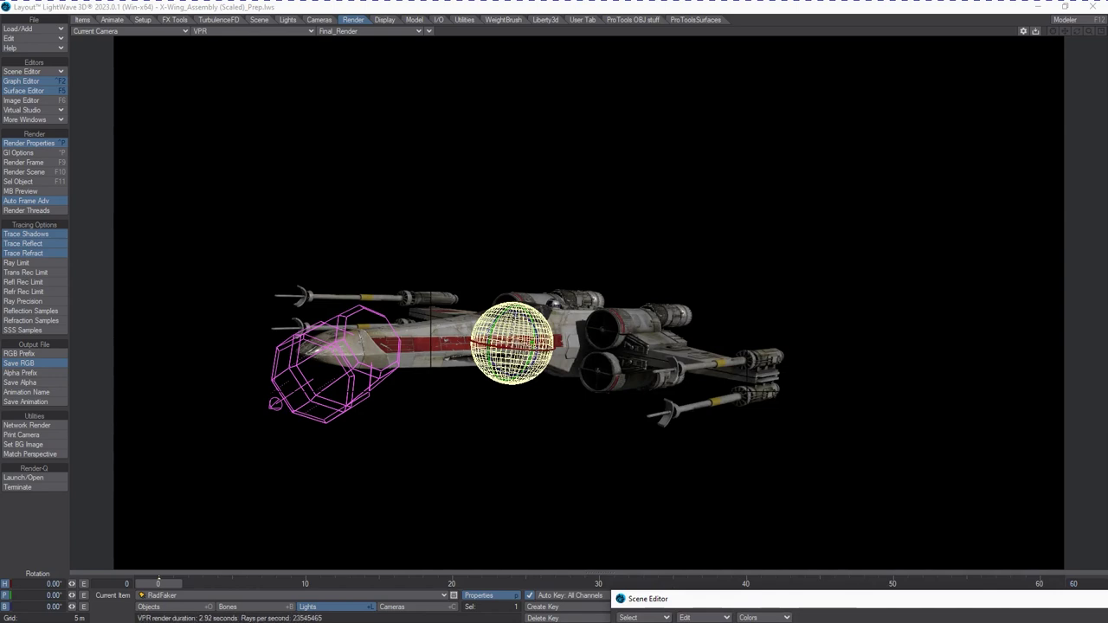
pyautogui.moveTo(1104, 79); pyautogui.dragTo(906, 61)
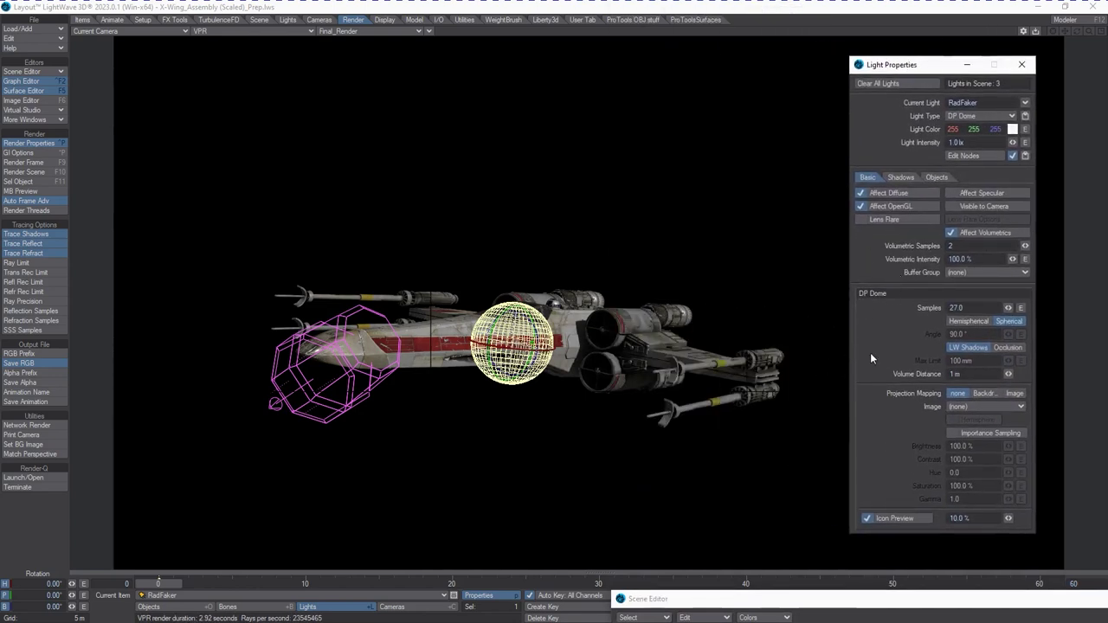
# Switch the RadFaker DP Dome from LW Shadows to Occlusion and set its Max Limit to 10 m.
pyautogui.click(1007, 347)
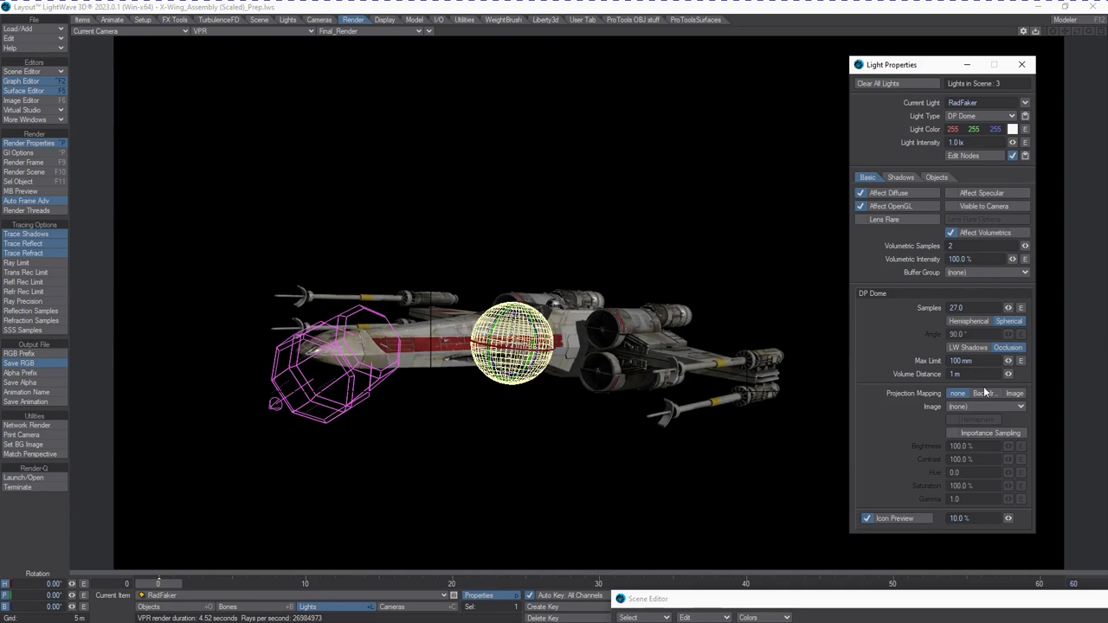
pyautogui.moveTo(1010, 361); pyautogui.dragTo(1006, 363)
pyautogui.click(982, 364)
pyautogui.write('1')
# Deactivate the Key light in the Scene Editor and set the RadFaker light's intensity to 3.14 lx.
pyautogui.click(896, 599)
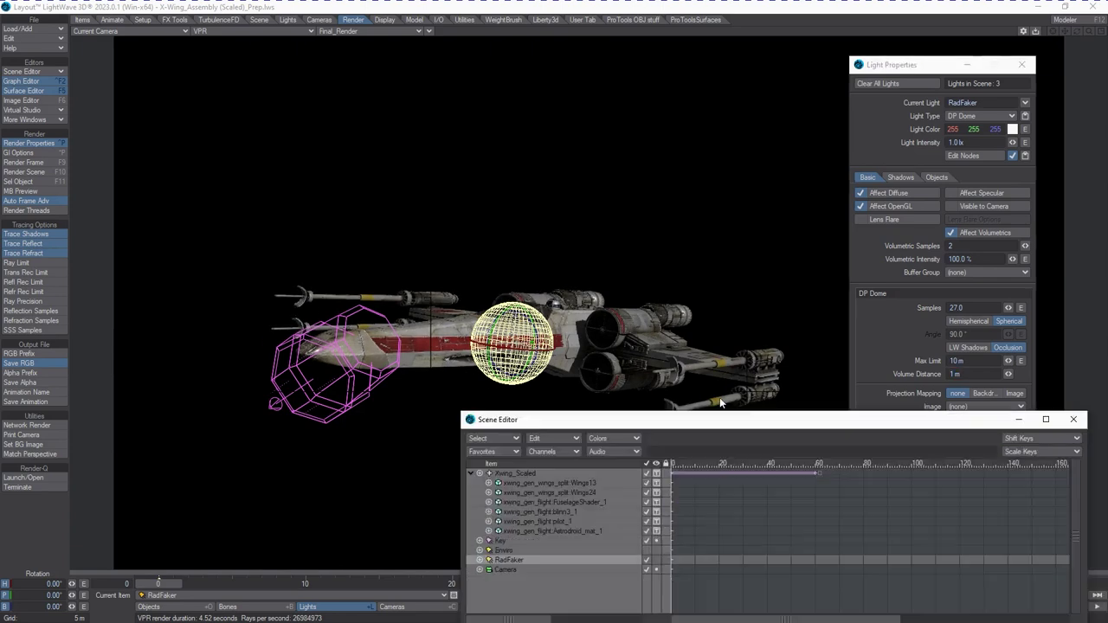
pyautogui.click(613, 509)
pyautogui.click(985, 388)
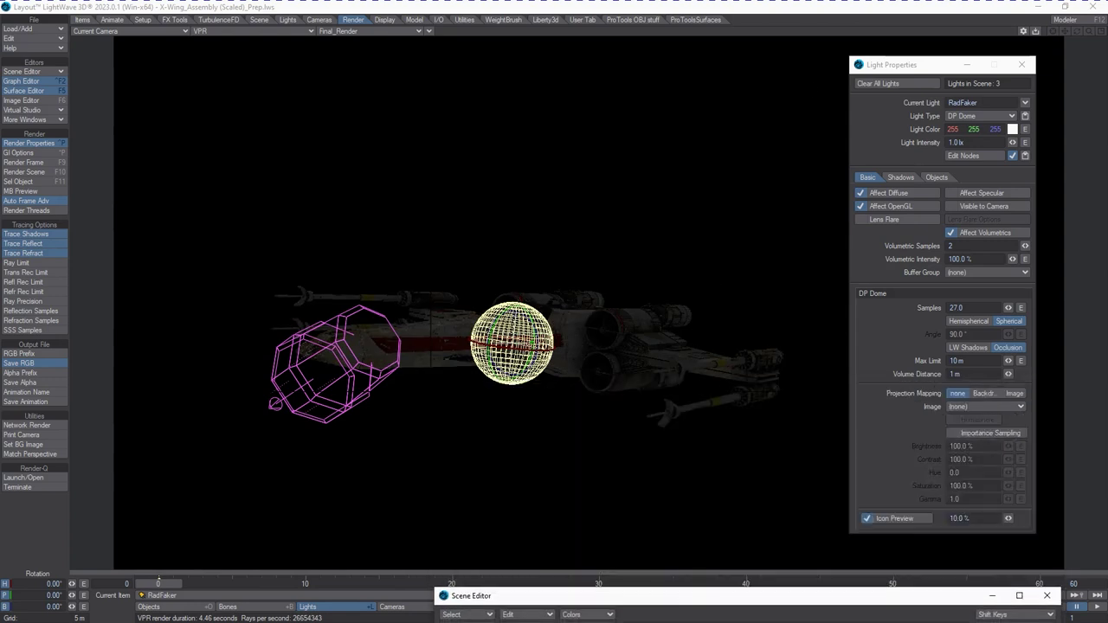
pyautogui.moveTo(983, 144); pyautogui.dragTo(689, 167)
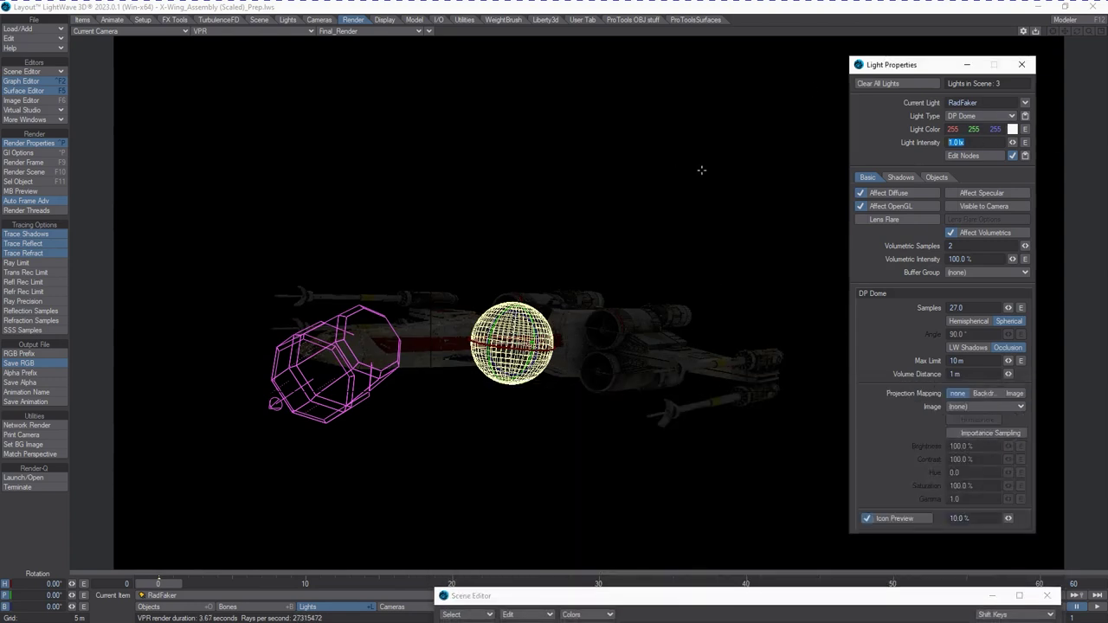
pyautogui.write('14')
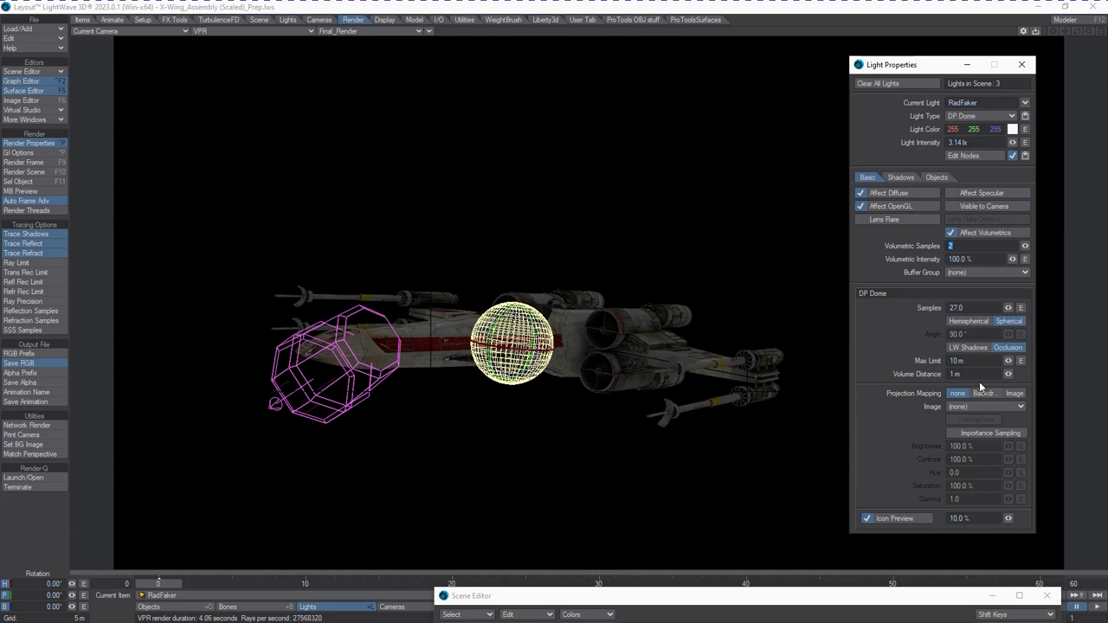
# Reduce the RadFaker light's occlusion Max Limit to about 940 mm.
pyautogui.click(960, 360)
pyautogui.write('9.55')
pyautogui.press('Return')
pyautogui.moveTo(1009, 360)
pyautogui.mouseDown()
pyautogui.moveTo(979, 372)
pyautogui.moveTo(1002, 366)
pyautogui.mouseUp()
pyautogui.moveTo(1007, 365); pyautogui.dragTo(1009, 363)
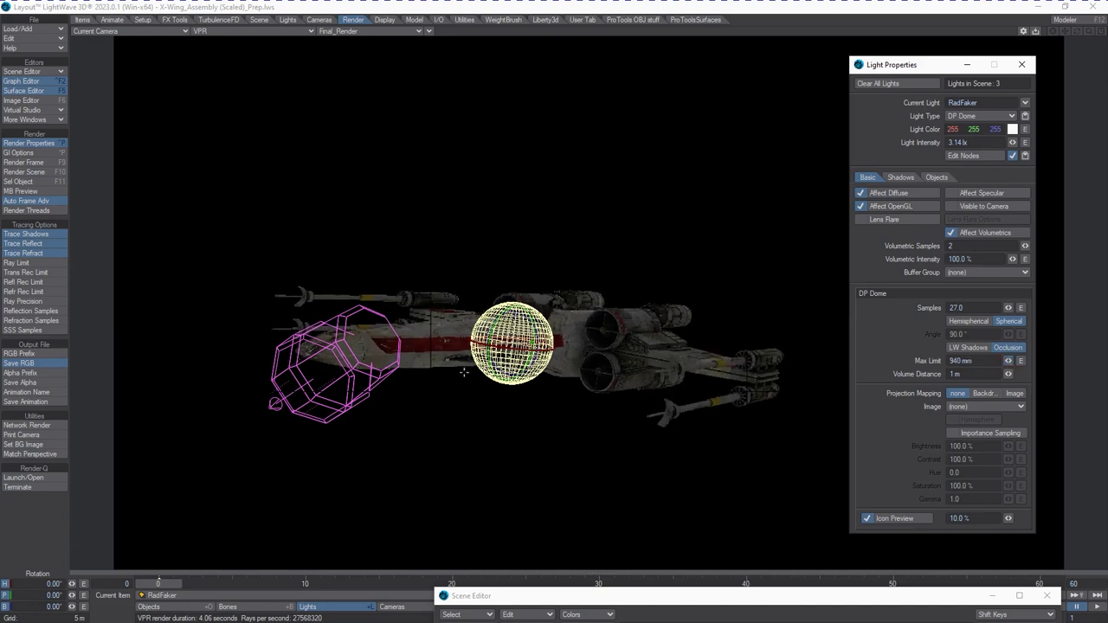
# Raise the RadFaker light's intensity to about 9.42 lx and set its Max Limit to 300 mm.
pyautogui.moveTo(1012, 144); pyautogui.dragTo(1013, 145)
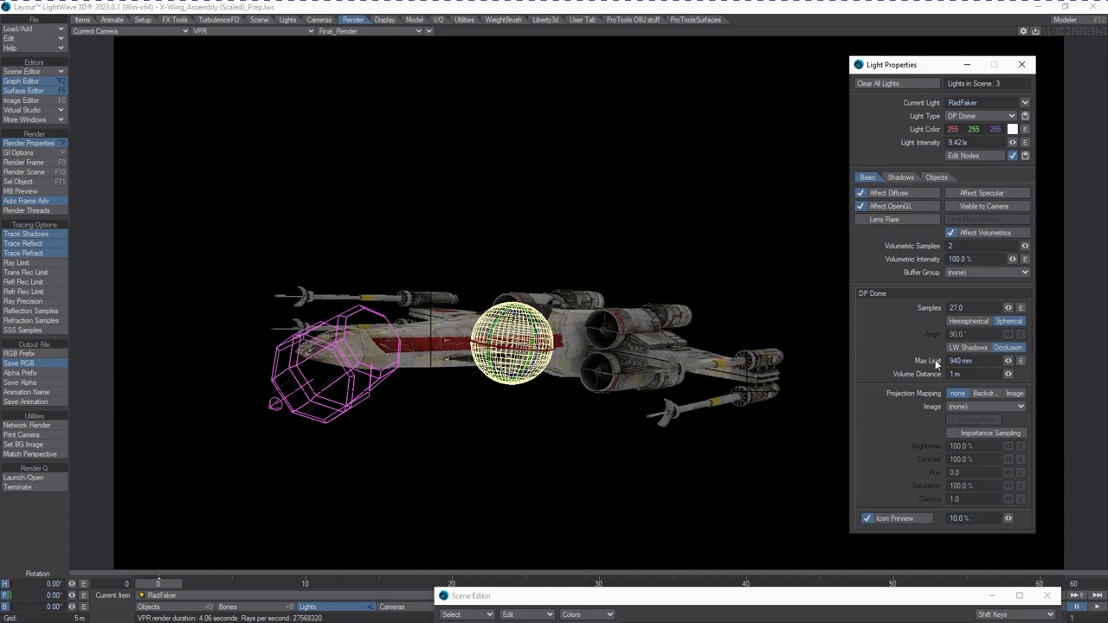
pyautogui.moveTo(976, 361); pyautogui.dragTo(780, 393)
pyautogui.write('30')
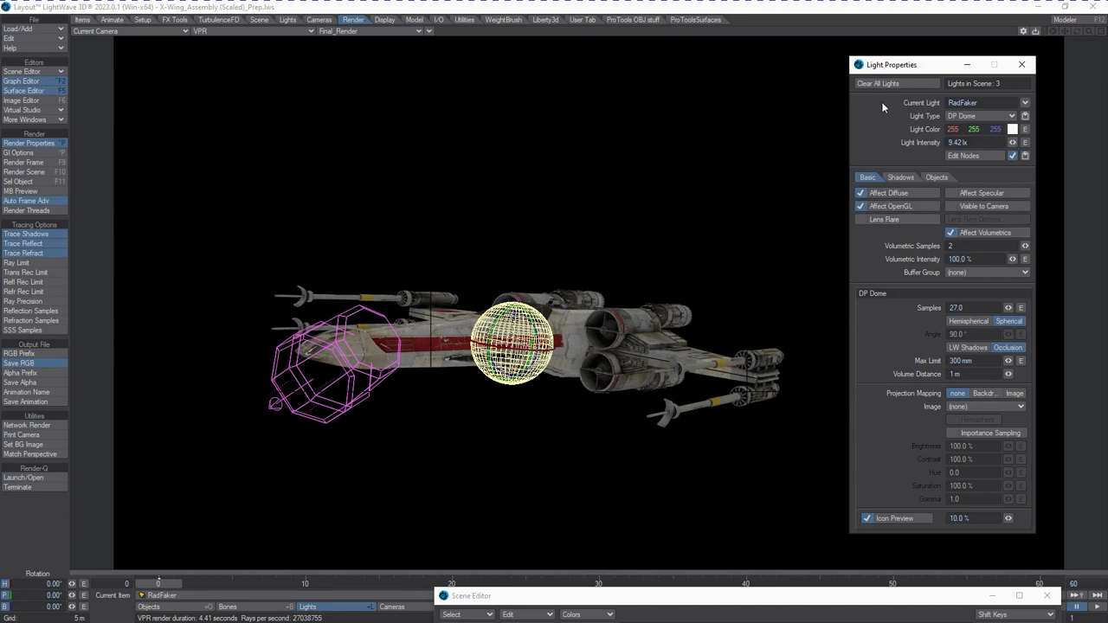
# Lower the RadFaker light's intensity to about 1.275 lx and set its Max Limit to 100 mm.
pyautogui.moveTo(1013, 144)
pyautogui.mouseDown()
pyautogui.moveTo(997, 145)
pyautogui.moveTo(1010, 145)
pyautogui.mouseUp()
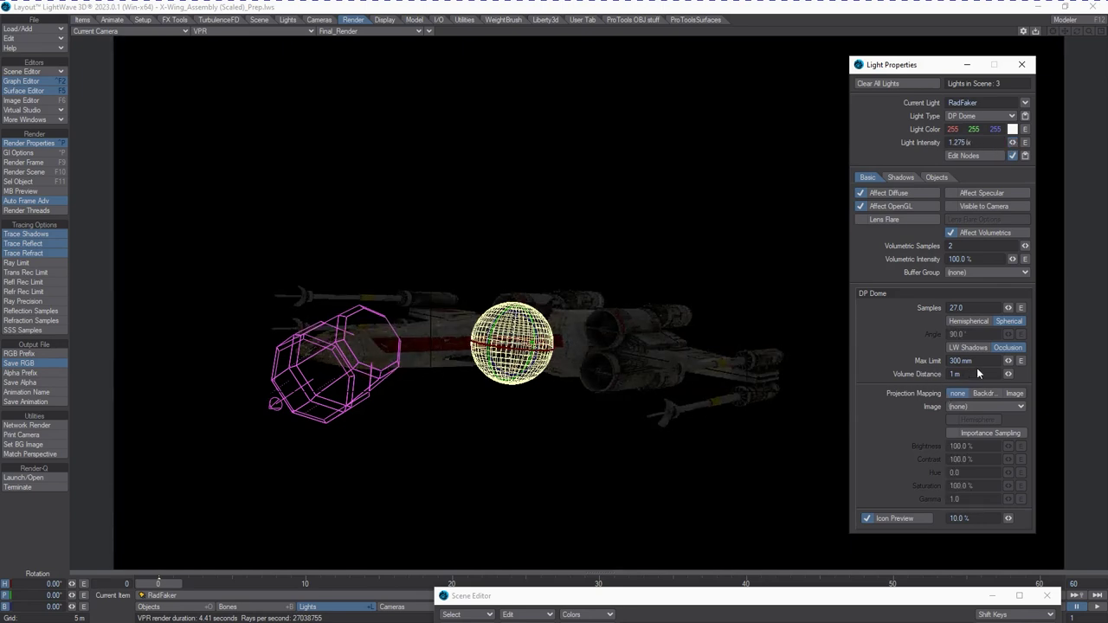
pyautogui.moveTo(963, 361); pyautogui.dragTo(771, 369)
pyautogui.write('1')
pyautogui.press('Tab')
# Reactivate the Key light in the Scene Editor and turn off the RadFaker light's Icon Preview.
pyautogui.moveTo(779, 596); pyautogui.dragTo(751, 494)
pyautogui.moveTo(547, 493); pyautogui.dragTo(528, 424)
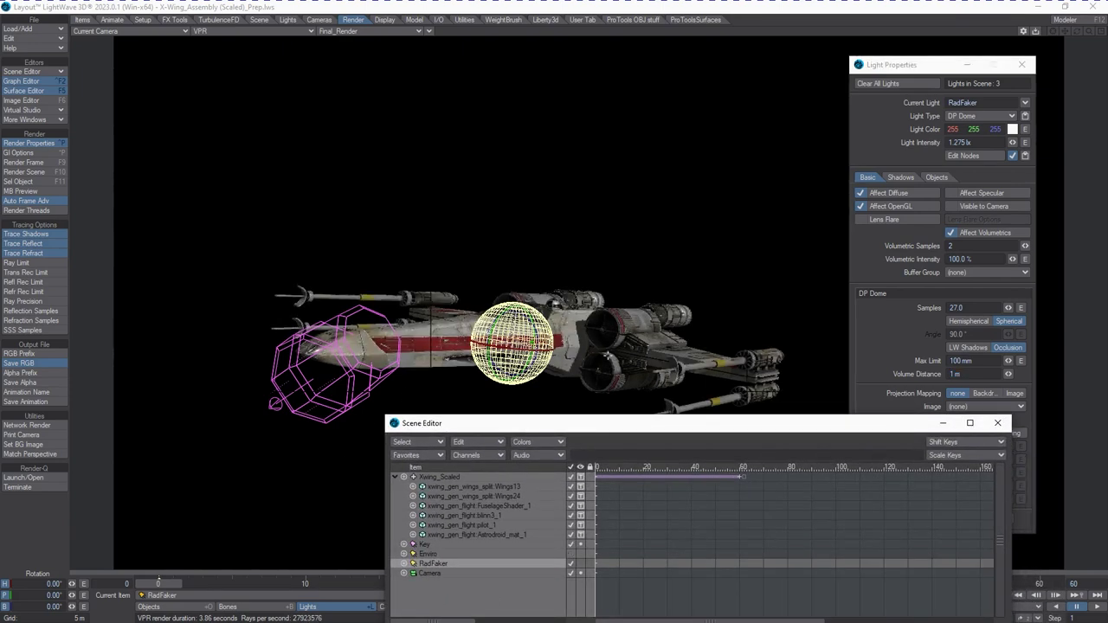
pyautogui.moveTo(527, 431); pyautogui.dragTo(502, 586)
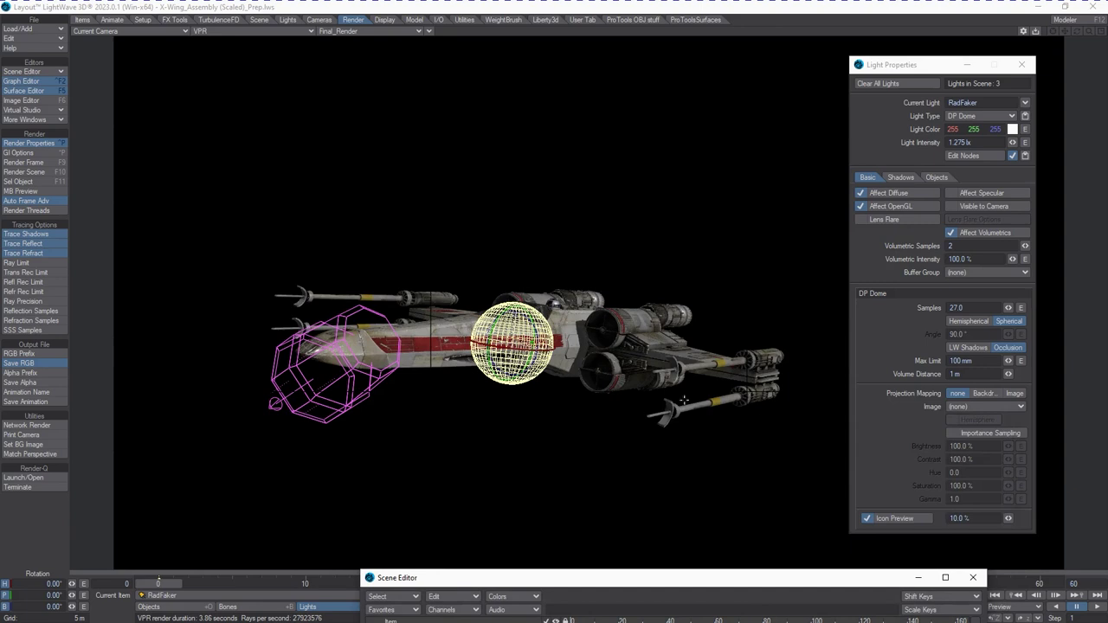
pyautogui.click(904, 518)
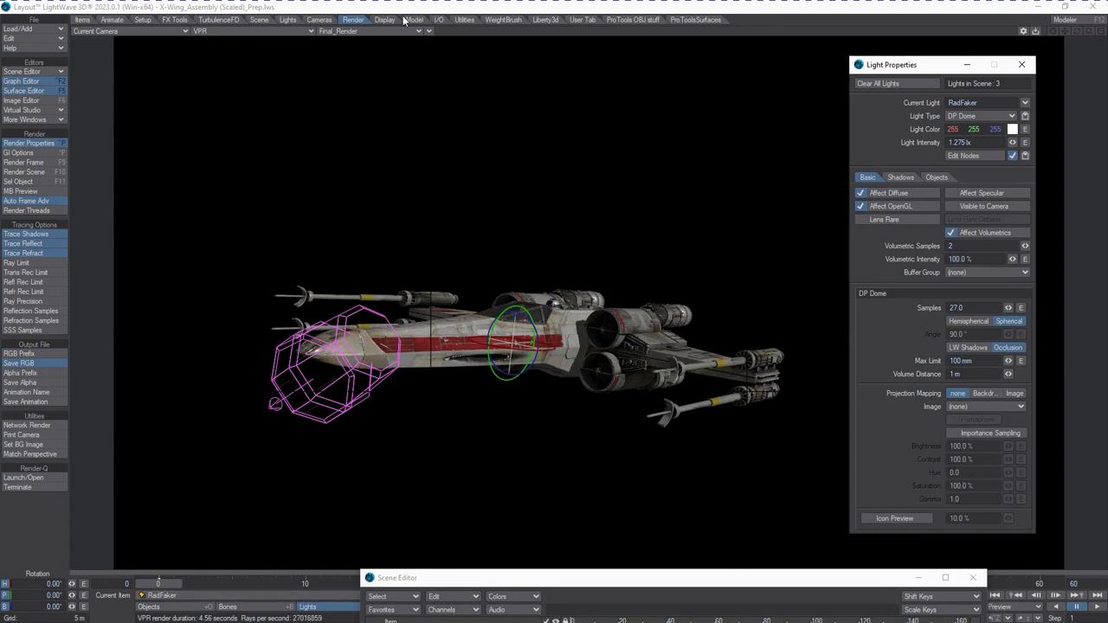
# Deactivate the RadFaker light in the Scene Editor and move the editor clear of the ship.
pyautogui.moveTo(640, 580); pyautogui.dragTo(632, 382)
pyautogui.click(536, 515)
pyautogui.moveTo(512, 381); pyautogui.dragTo(706, 595)
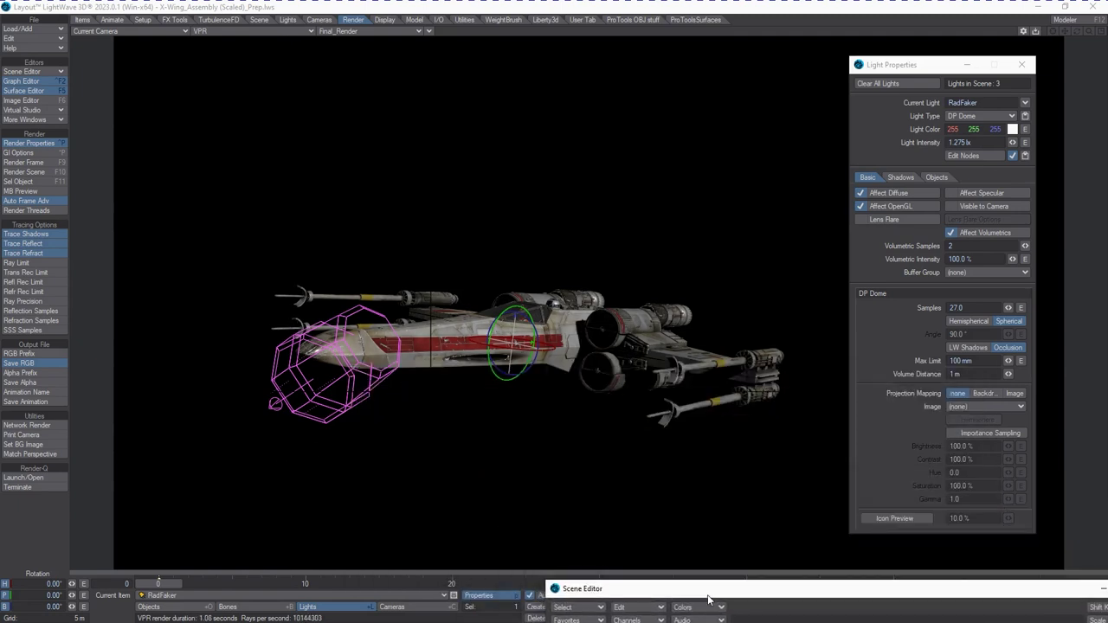
# Enable Brute Force global illumination in the Render Properties and move that window below the ship.
pyautogui.click(258, 20)
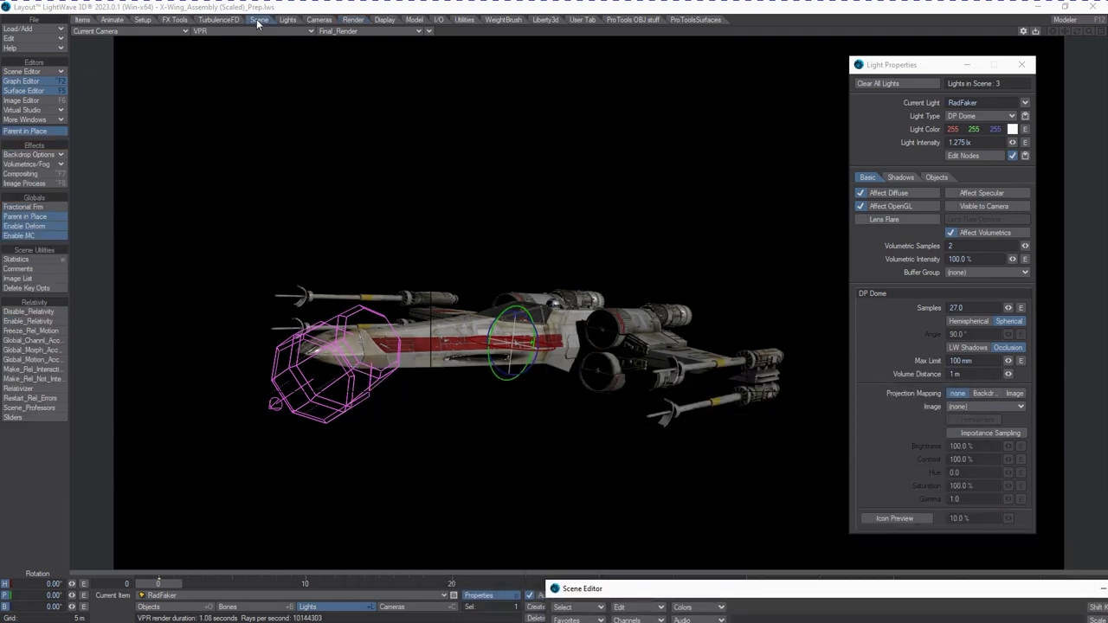
pyautogui.click(352, 19)
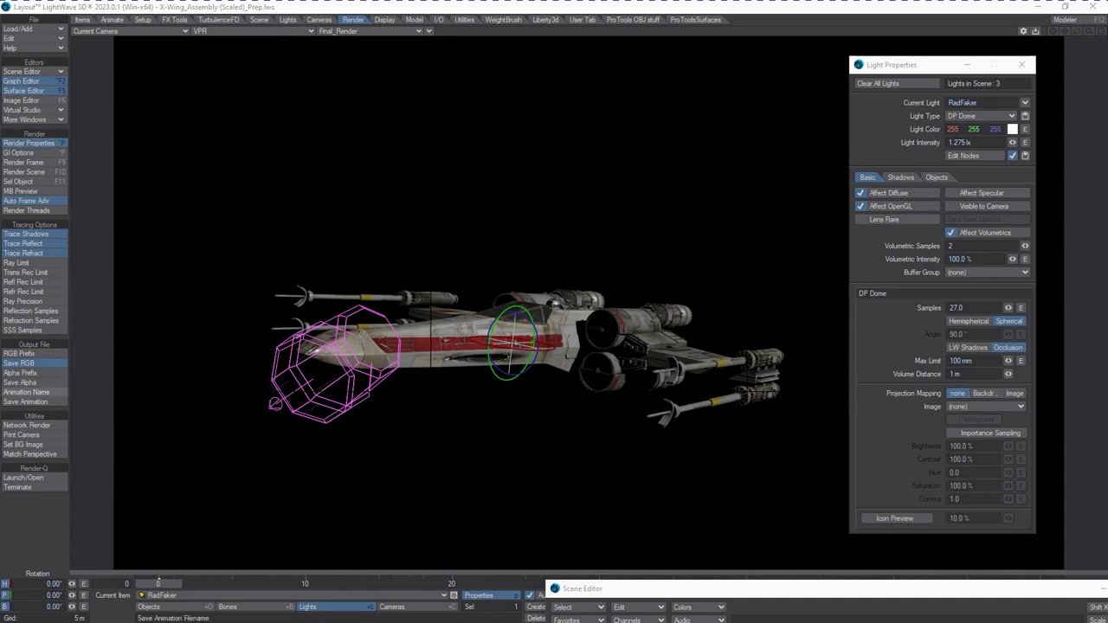
pyautogui.click(30, 142)
pyautogui.moveTo(542, 40); pyautogui.dragTo(312, 50)
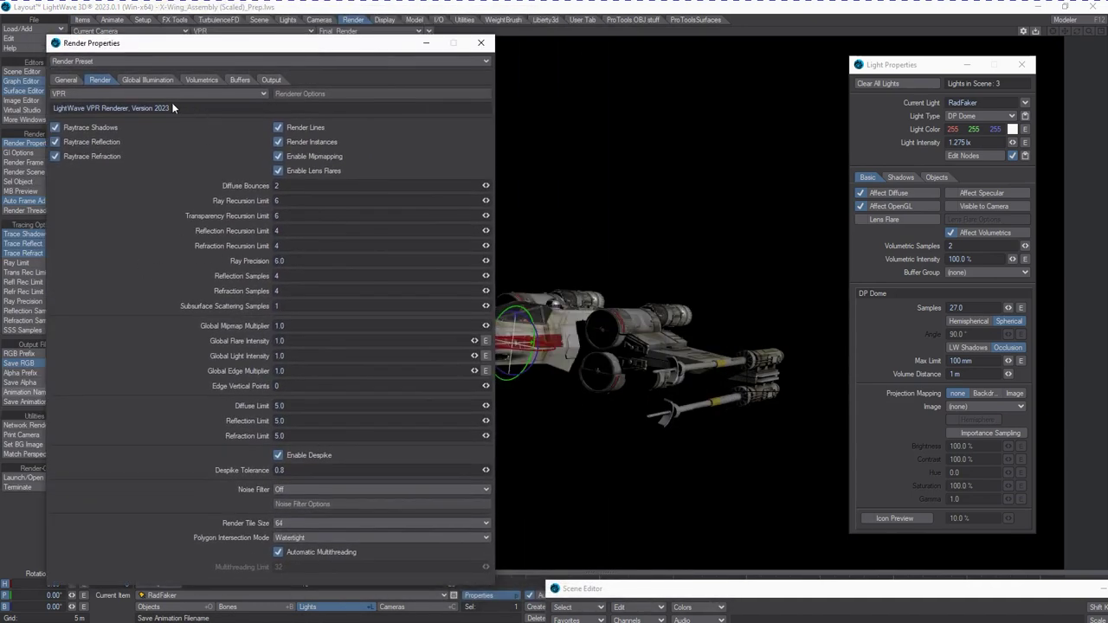
pyautogui.click(158, 79)
pyautogui.click(277, 93)
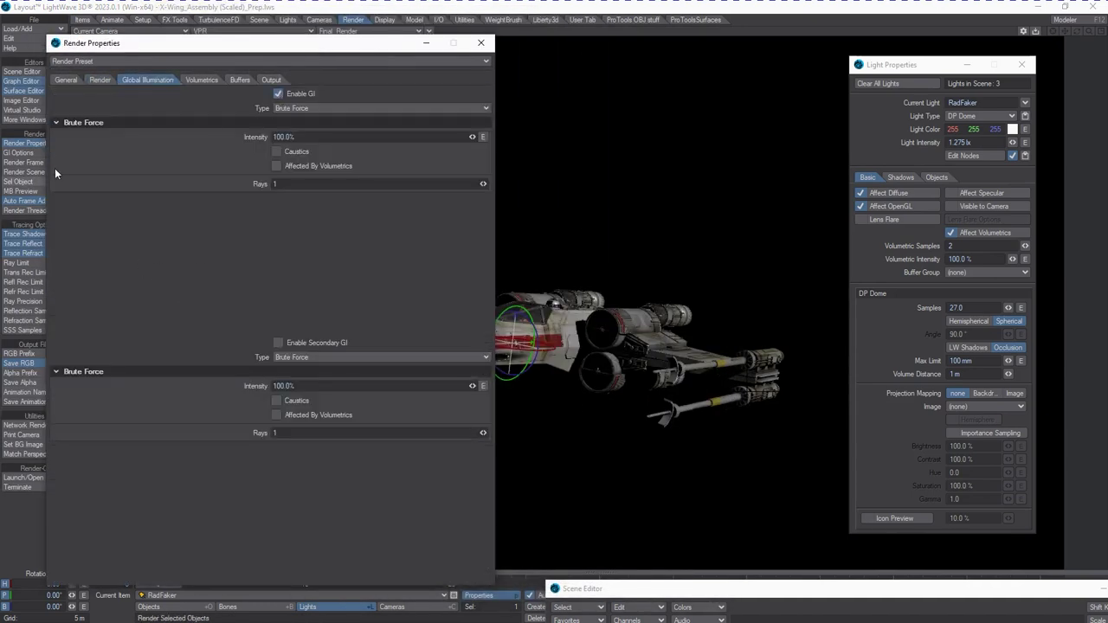
pyautogui.moveTo(293, 52); pyautogui.dragTo(315, 444)
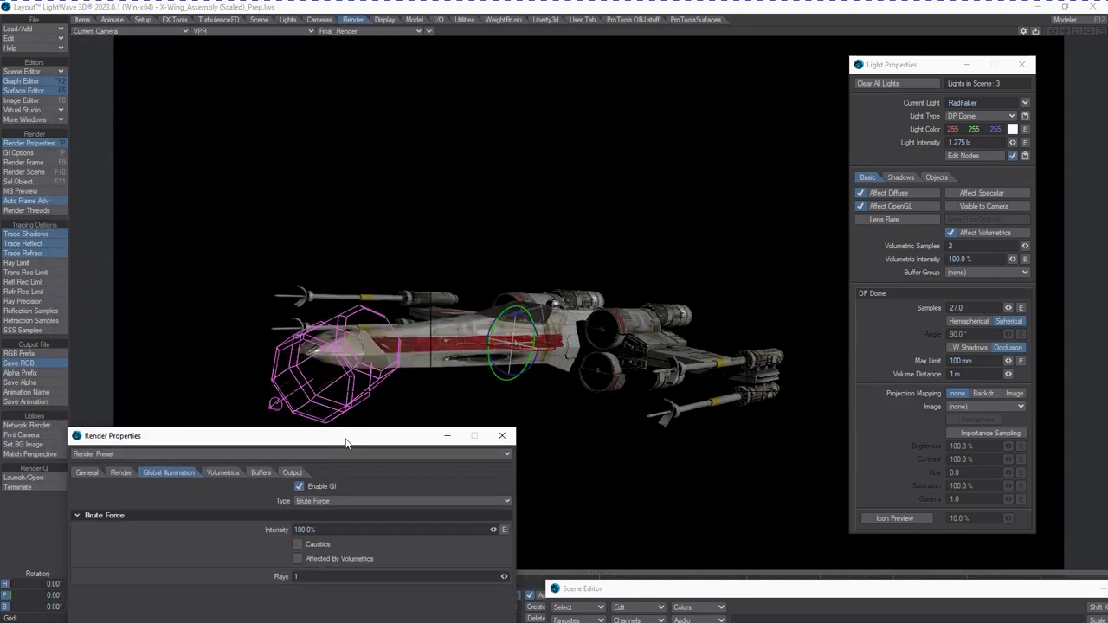
pyautogui.moveTo(346, 444); pyautogui.dragTo(349, 441)
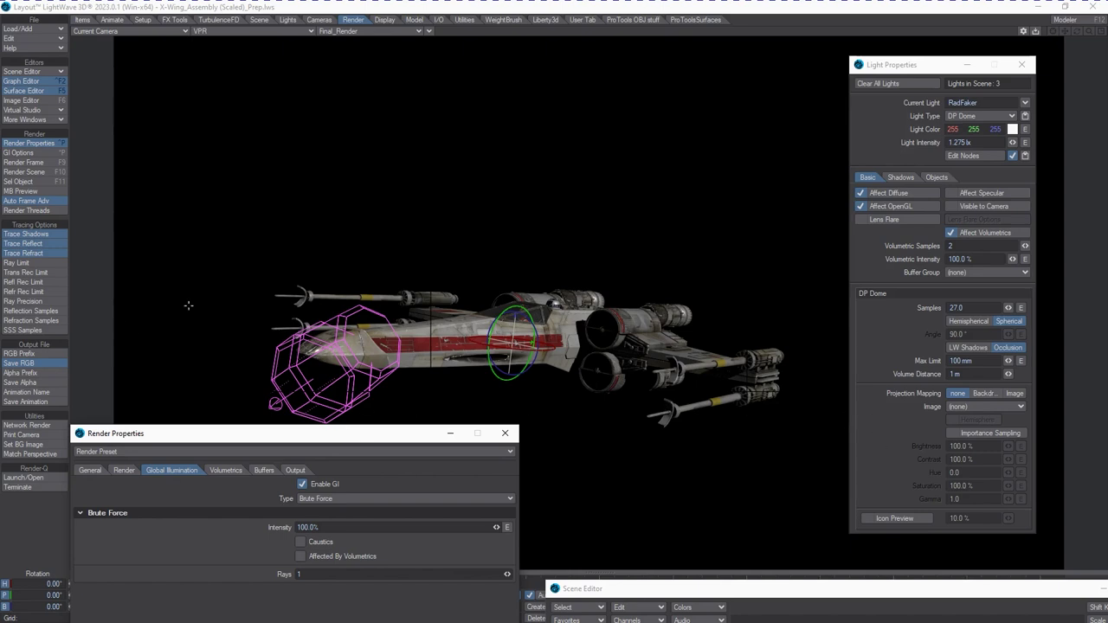
# Close the Scene Editor and open the Effects window on its Backdrop settings, placed clear of the ship.
pyautogui.click(257, 20)
pyautogui.click(24, 183)
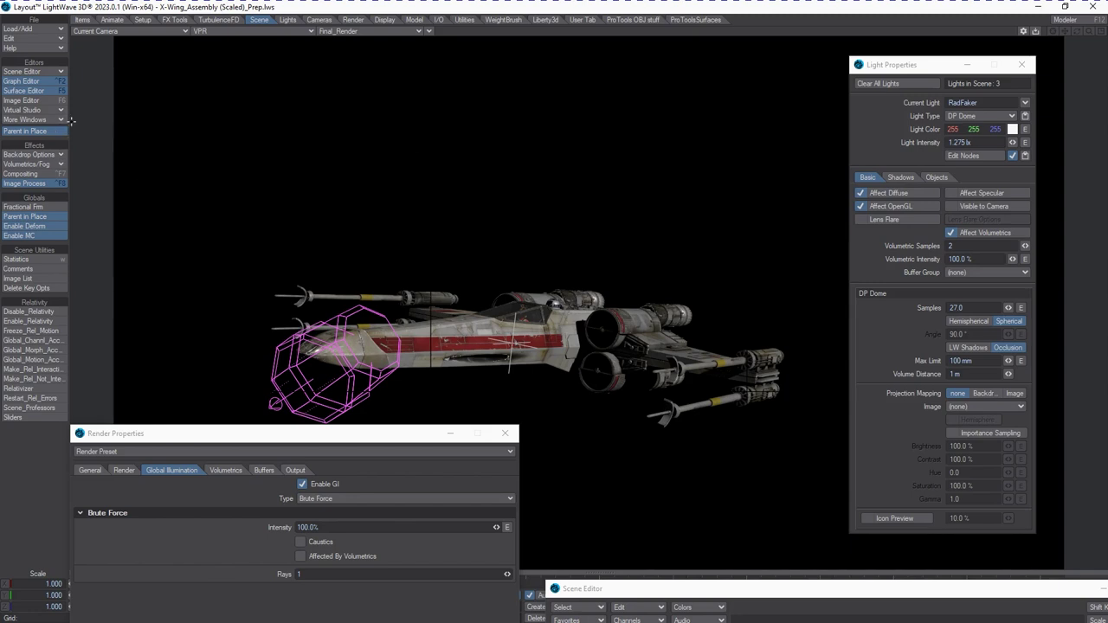
pyautogui.click(22, 173)
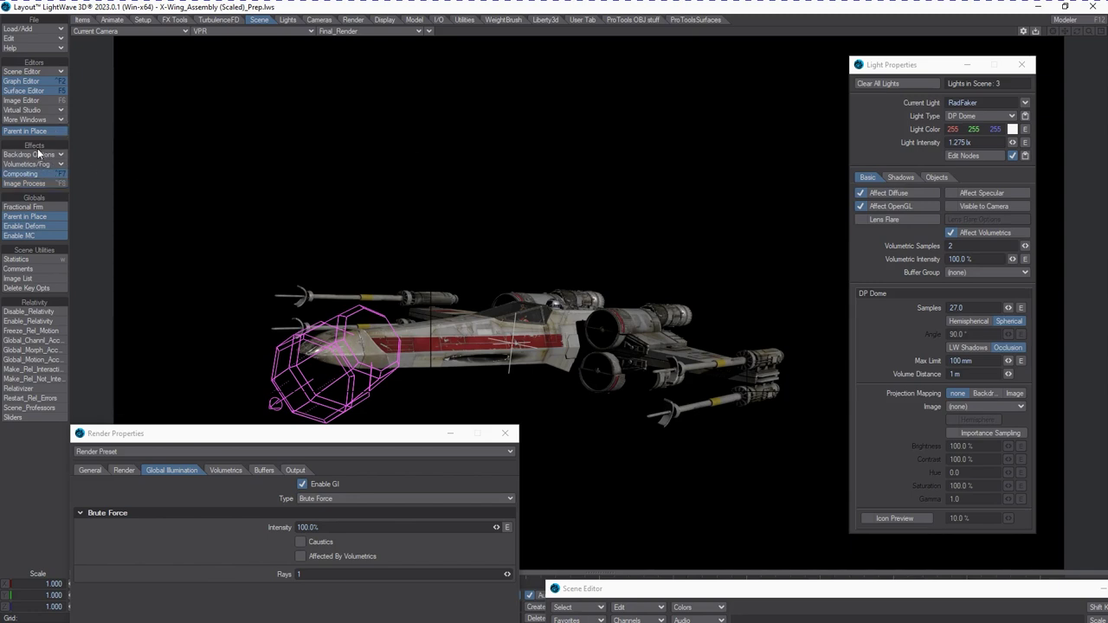
pyautogui.click(36, 155)
pyautogui.click(36, 155)
pyautogui.moveTo(730, 586); pyautogui.dragTo(606, 299)
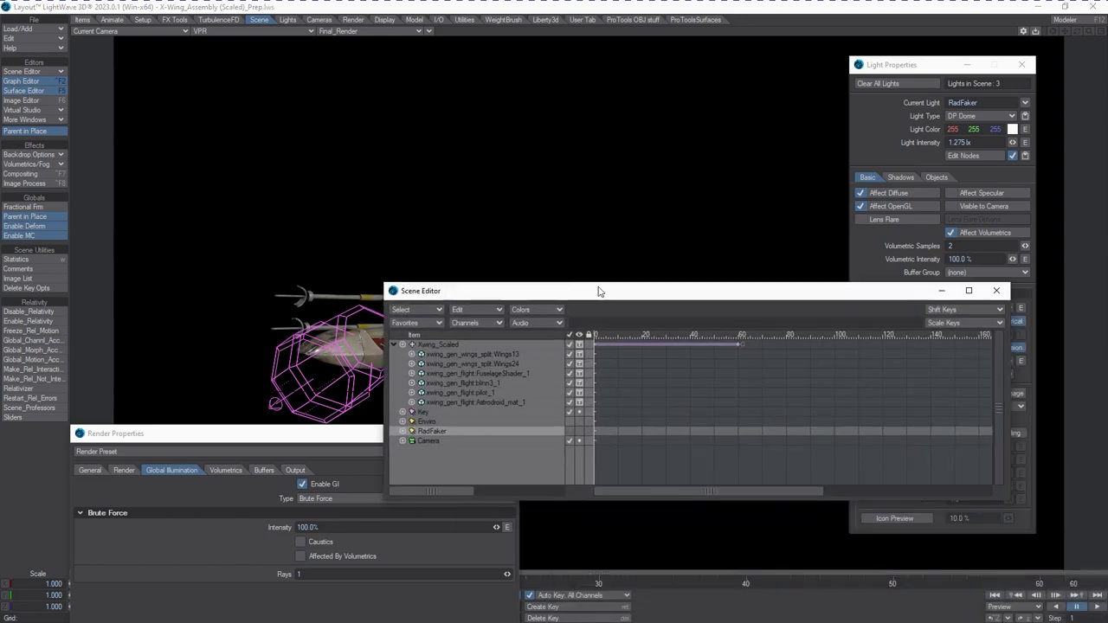
pyautogui.click(995, 288)
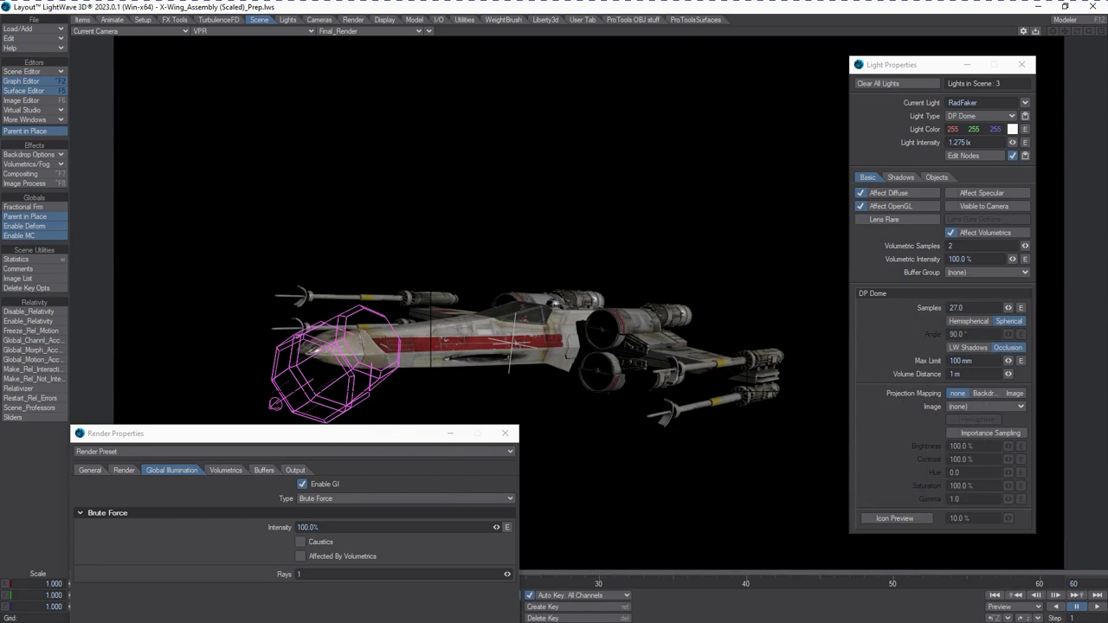
pyautogui.hotkey('ctrl', 'F5')
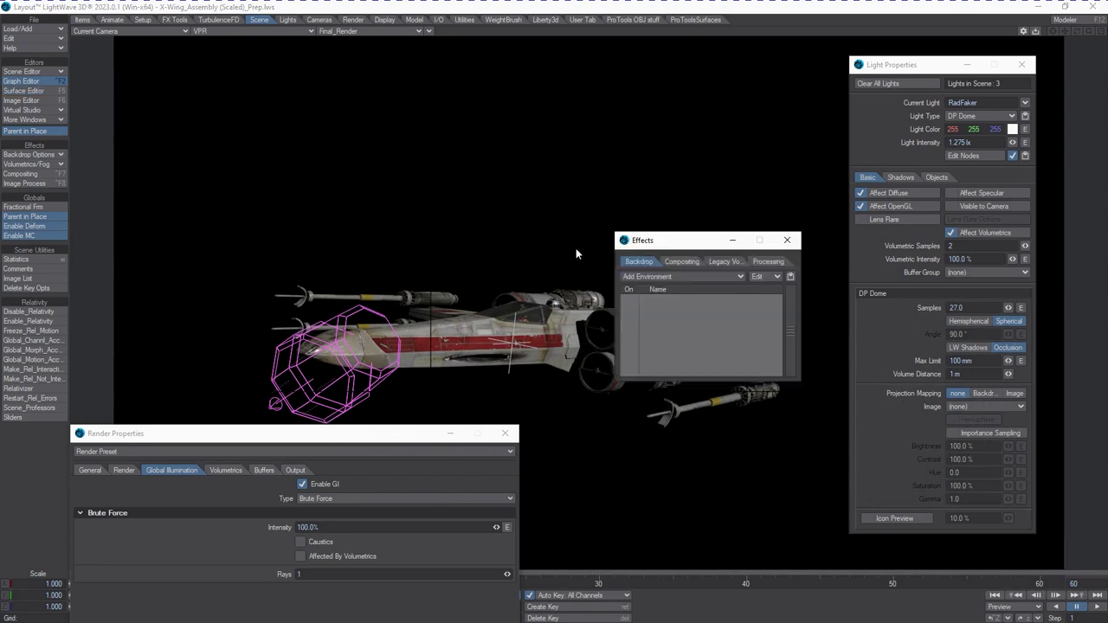
pyautogui.moveTo(673, 240); pyautogui.dragTo(833, 105)
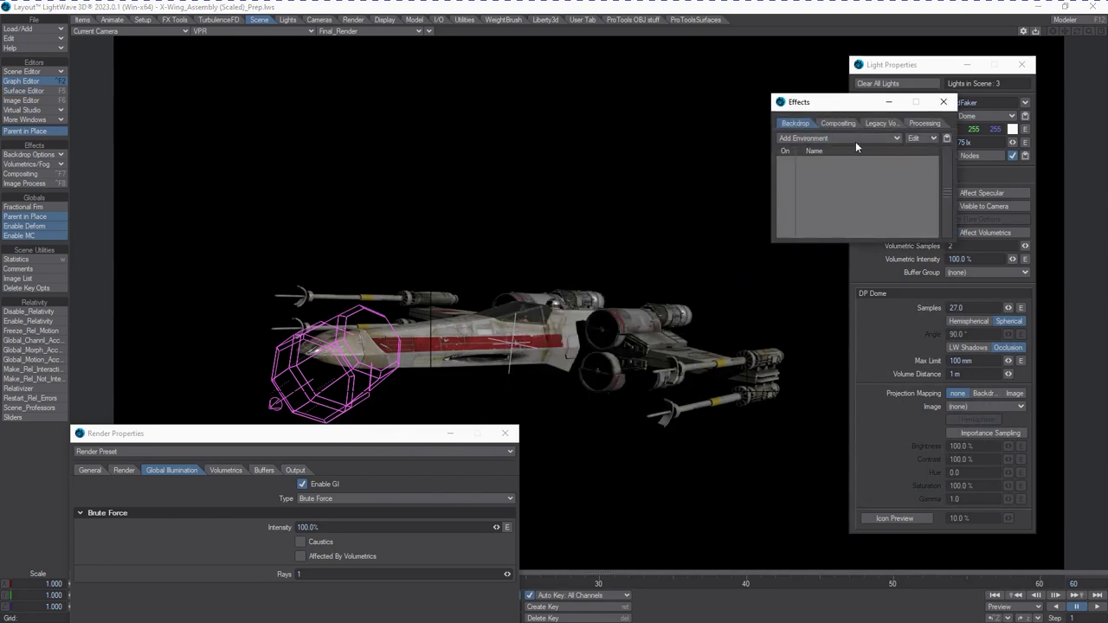
# Add a Backdrop environment with Gradient Backdrop enabled and move the Render Properties window out of view.
pyautogui.click(855, 139)
pyautogui.click(877, 135)
pyautogui.click(858, 162)
pyautogui.click(885, 273)
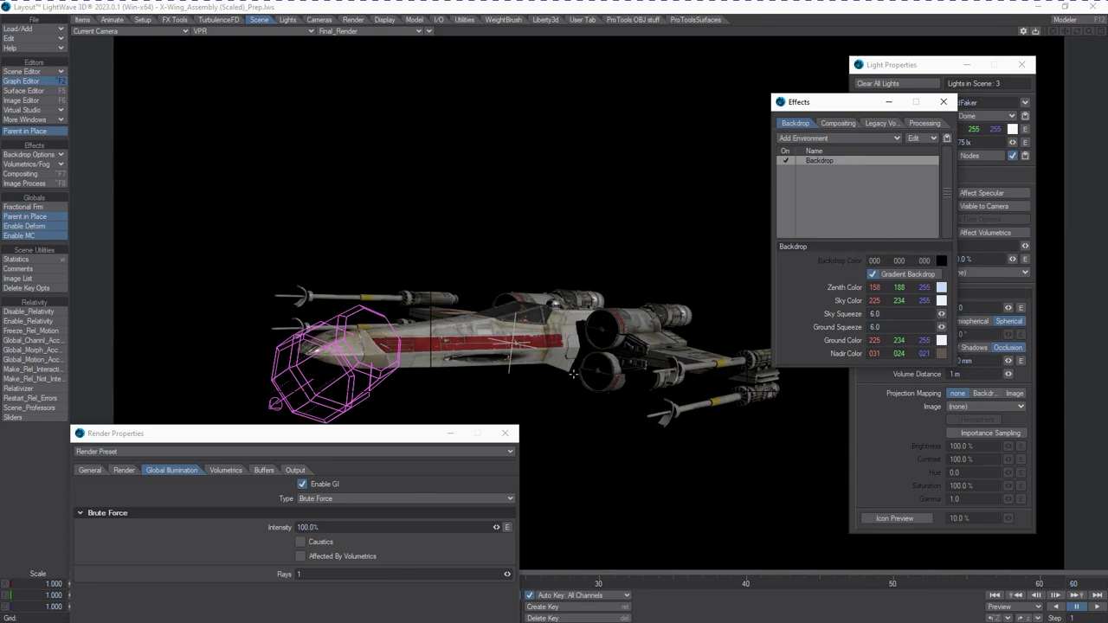
pyautogui.moveTo(416, 436); pyautogui.dragTo(0, 298)
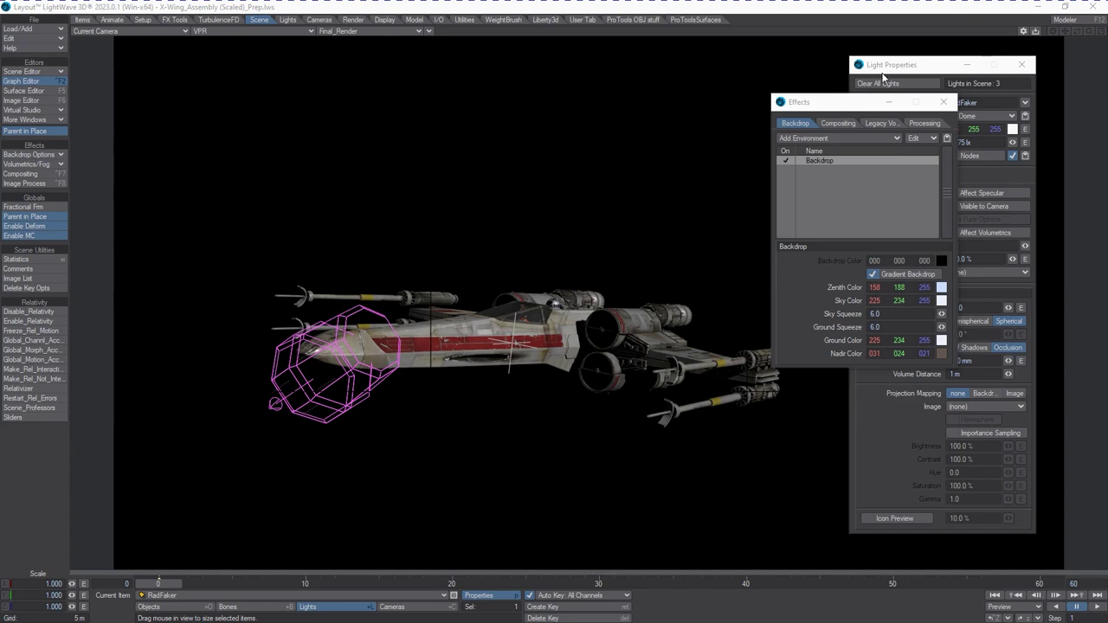
# Select the Enviro light, bring up its Light Properties and reactivate it in the Scene Editor.
pyautogui.click(292, 596)
pyautogui.click(288, 586)
pyautogui.click(478, 596)
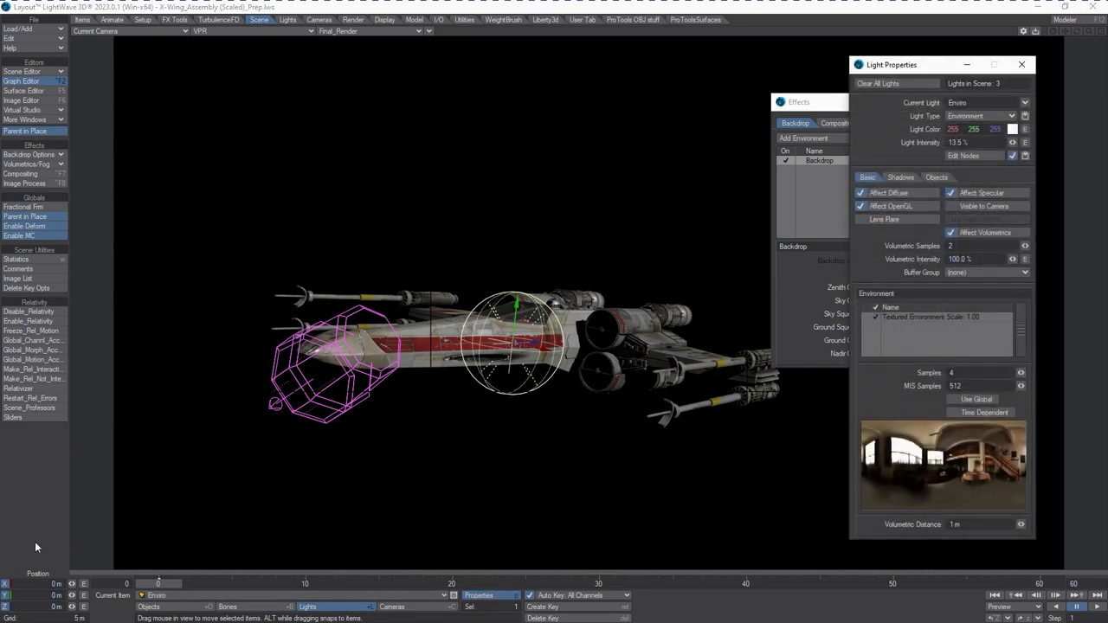
pyautogui.click(37, 71)
pyautogui.click(43, 69)
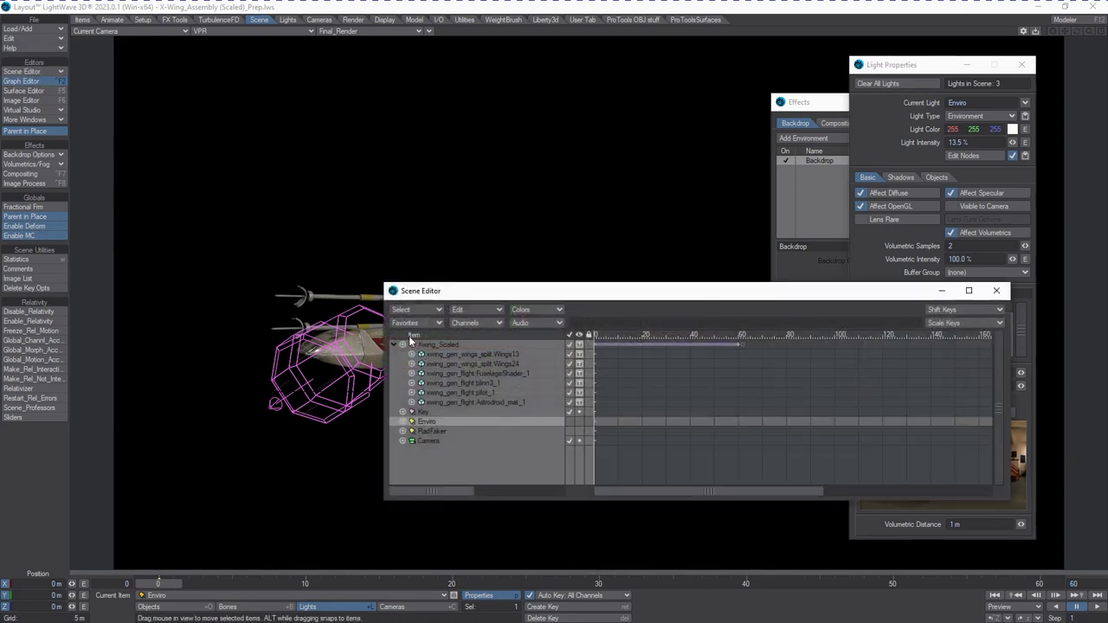
pyautogui.click(569, 422)
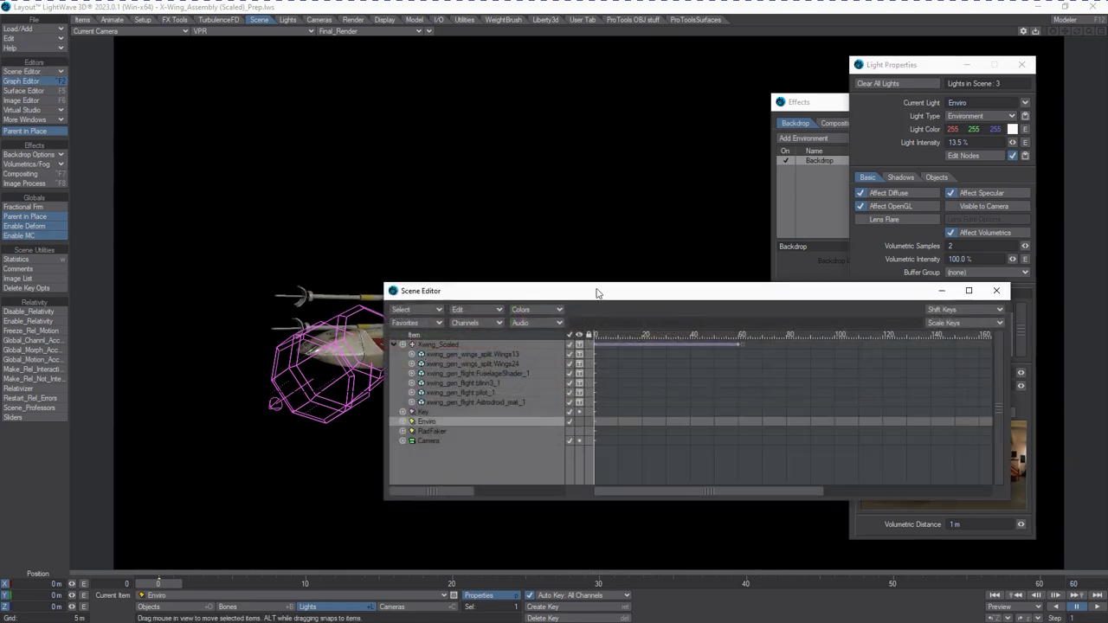
pyautogui.moveTo(597, 299); pyautogui.dragTo(606, 494)
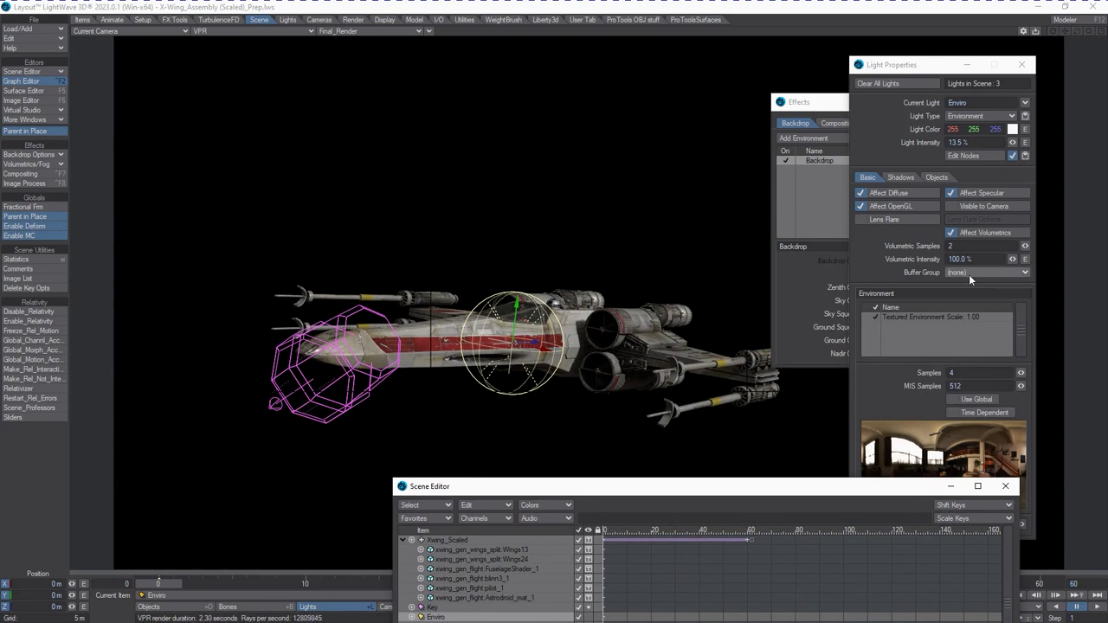
# Turn off the Enviro light's own Textured Environment, enable Use Global, and remove the Backdrop environment from the Effects settings.
pyautogui.click(874, 316)
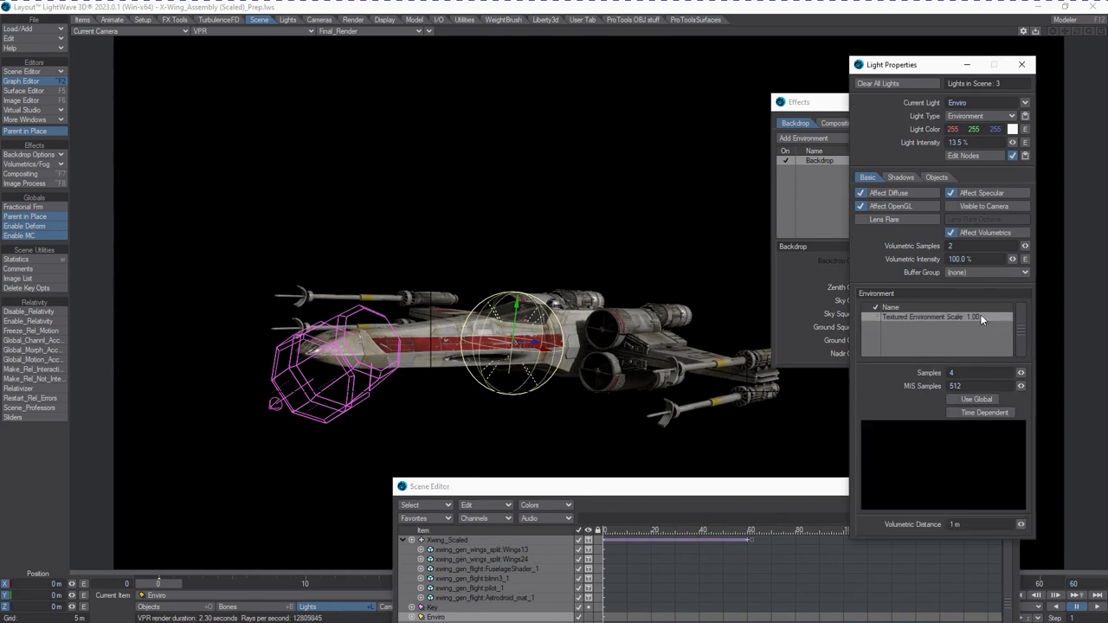
pyautogui.click(954, 402)
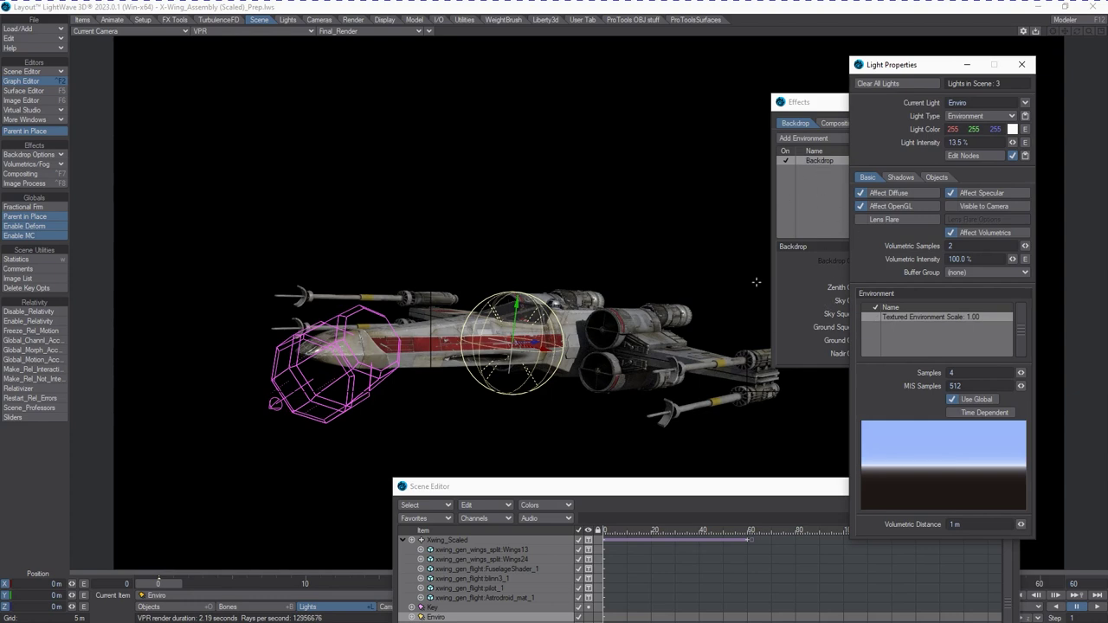
pyautogui.click(817, 158)
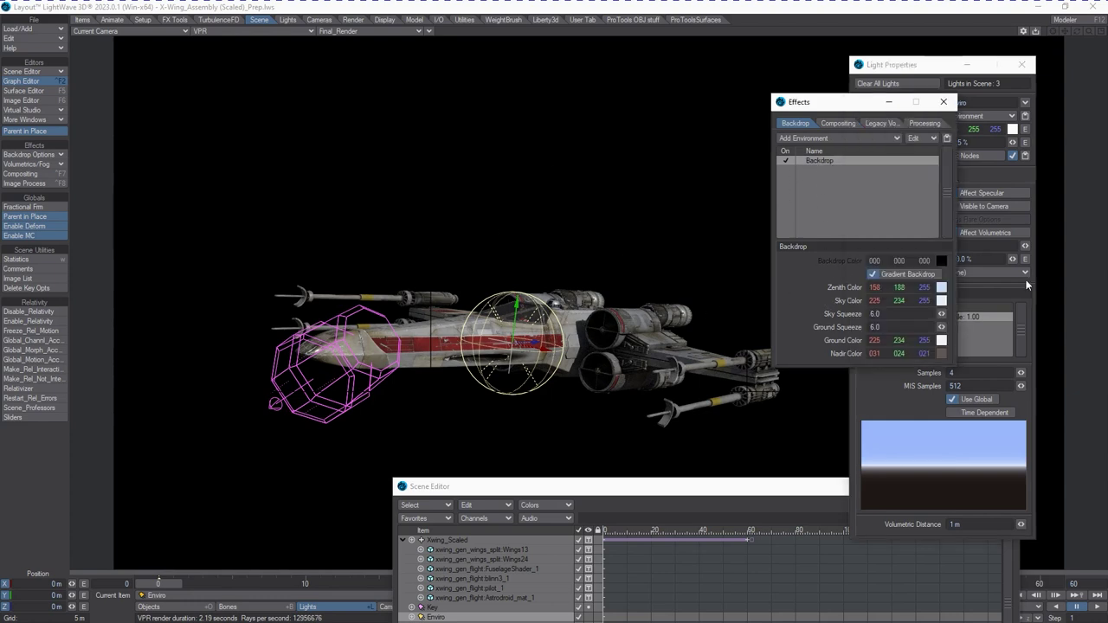
pyautogui.rightClick(819, 161)
pyautogui.click(809, 221)
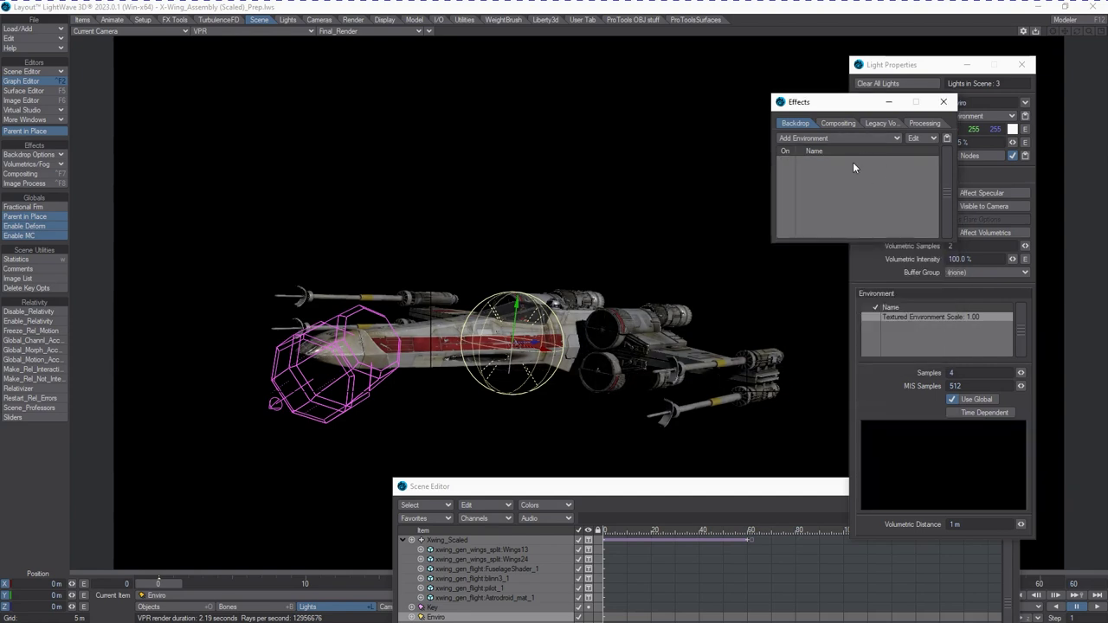
# Add a Textured Environment backdrop with a spherical Blur_Loft.hdr image map on the Y axis, and clear the Texture Editor from view.
pyautogui.click(855, 136)
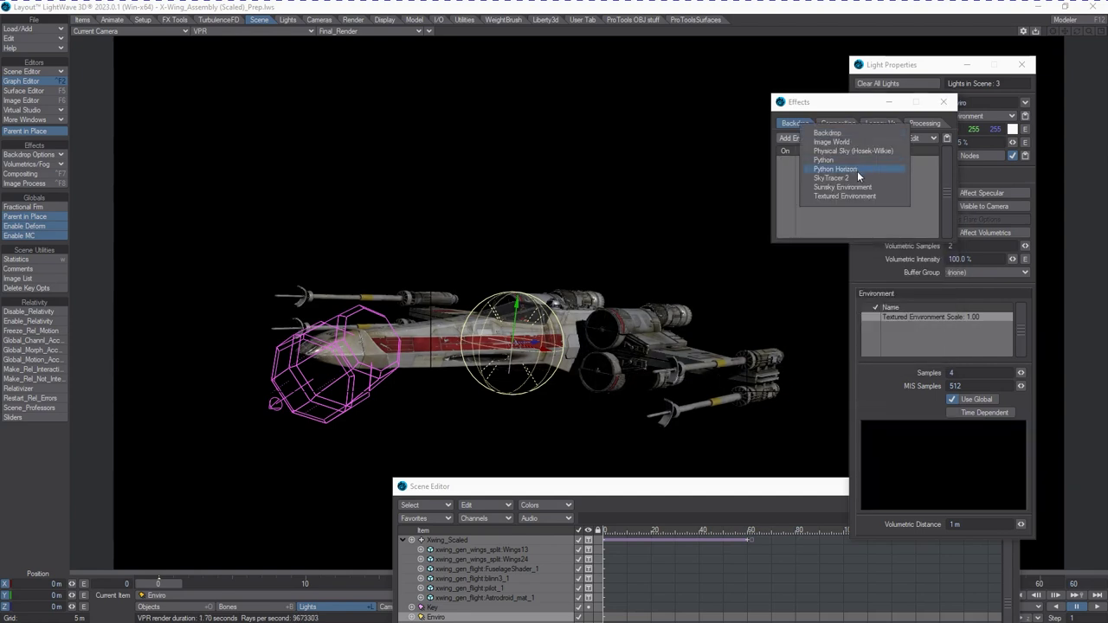
pyautogui.click(863, 198)
pyautogui.click(872, 160)
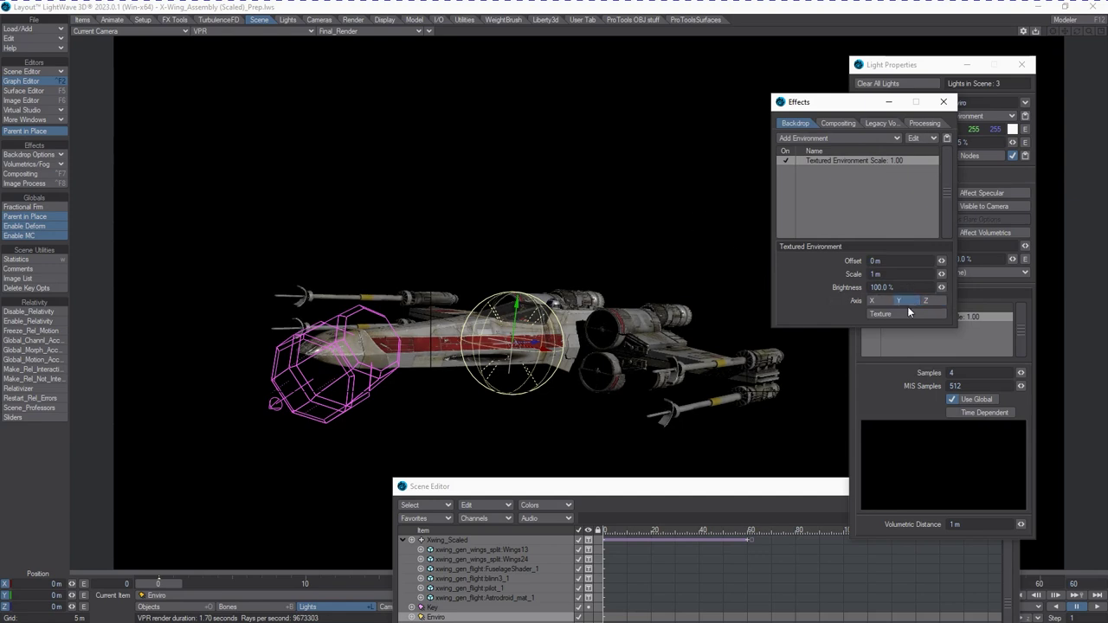
pyautogui.click(883, 314)
pyautogui.click(983, 364)
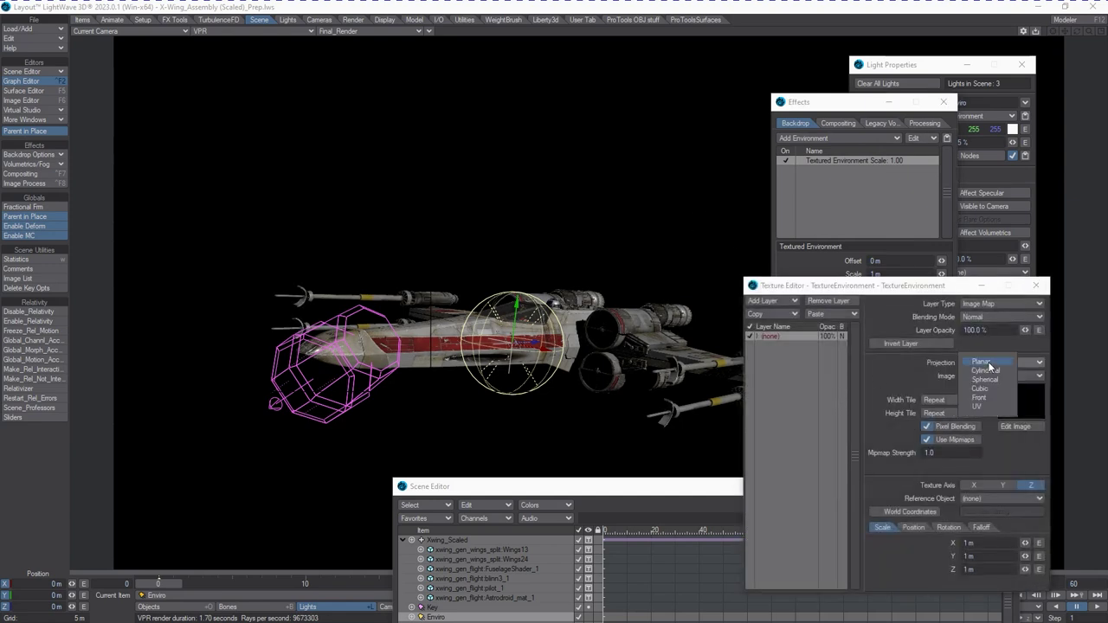
pyautogui.click(999, 381)
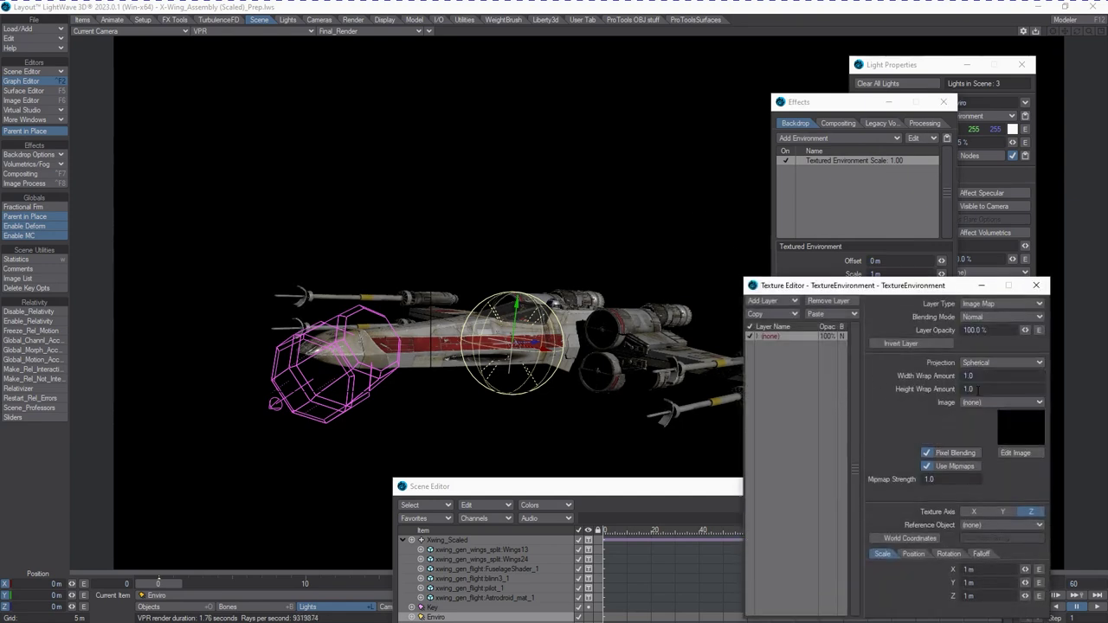
pyautogui.click(1002, 402)
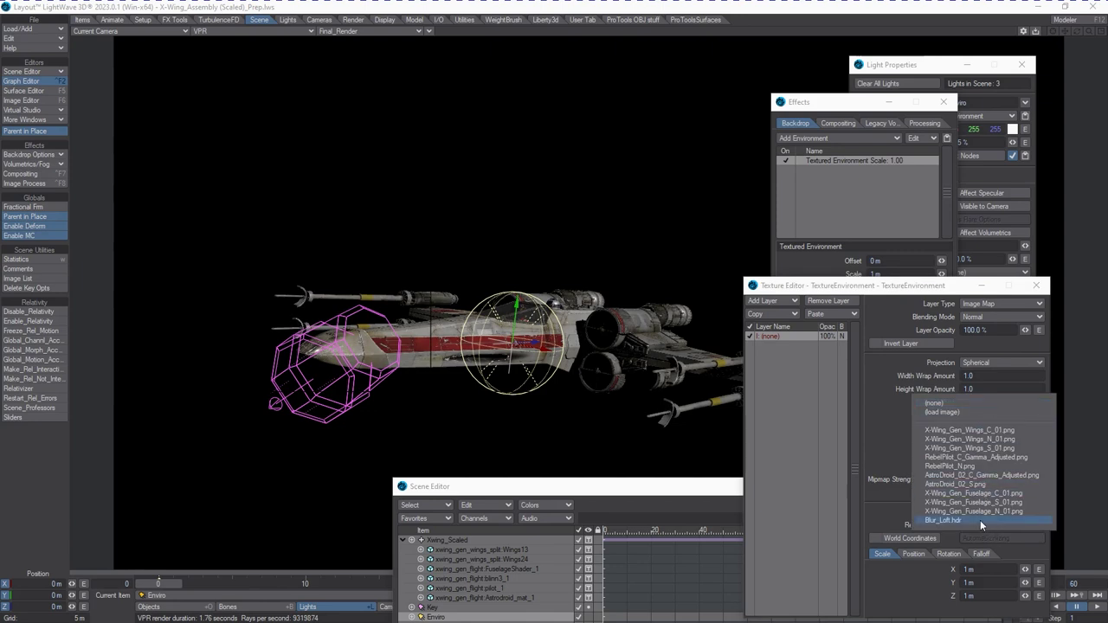
pyautogui.click(987, 521)
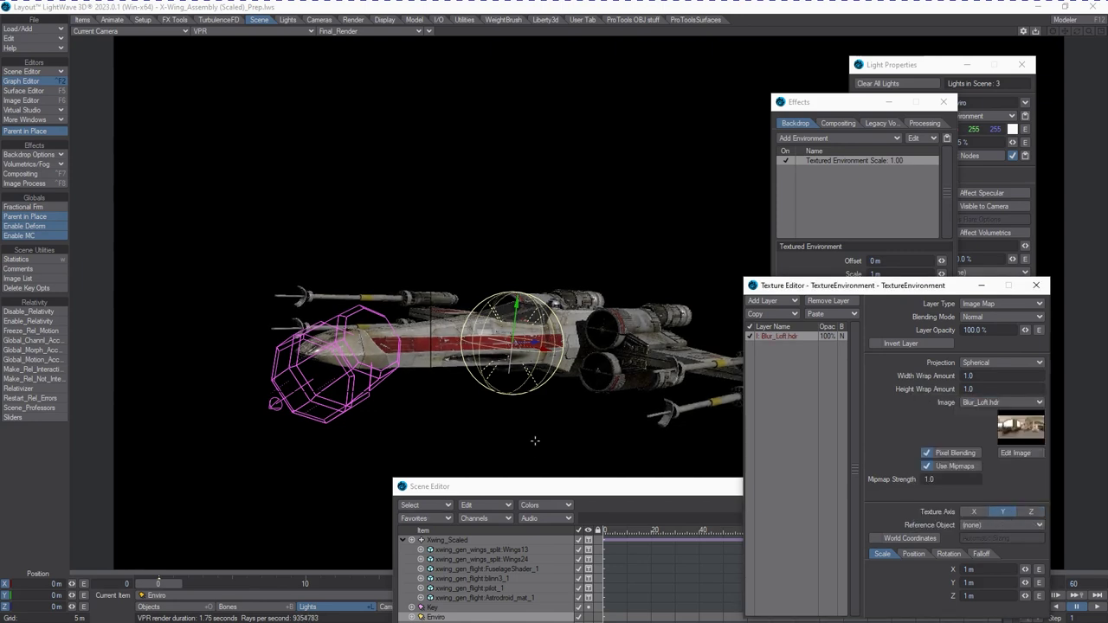
pyautogui.moveTo(831, 288); pyautogui.dragTo(1107, 363)
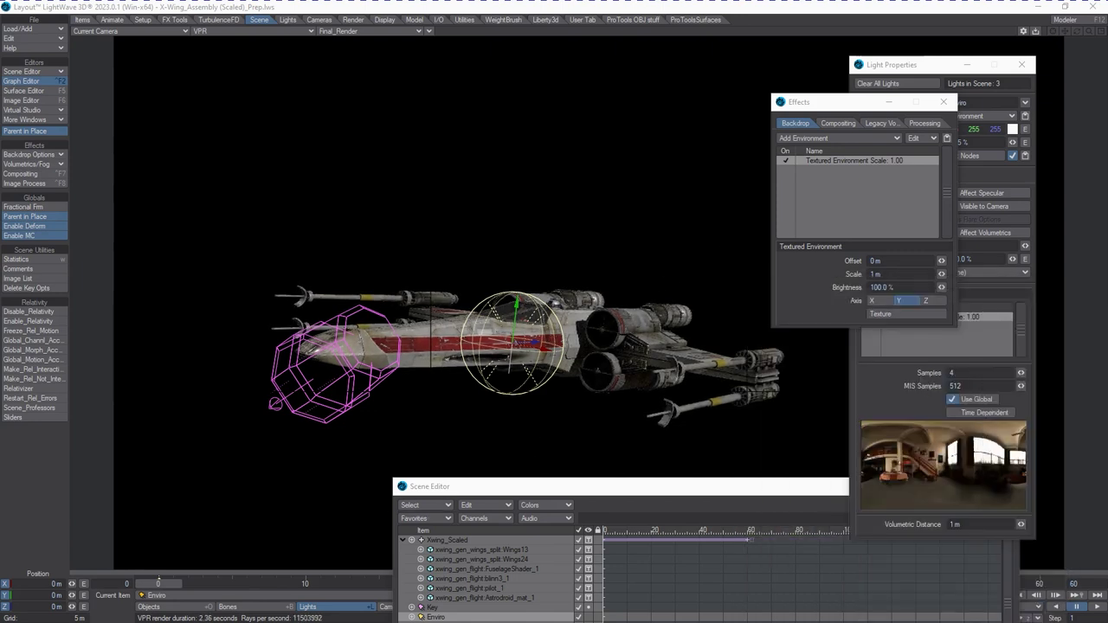
# Rotate the Enviro light to about -1.6° heading and -17.8° pitch, deactivate it in the Scene Editor and move that window below the ship.
pyautogui.press('y')
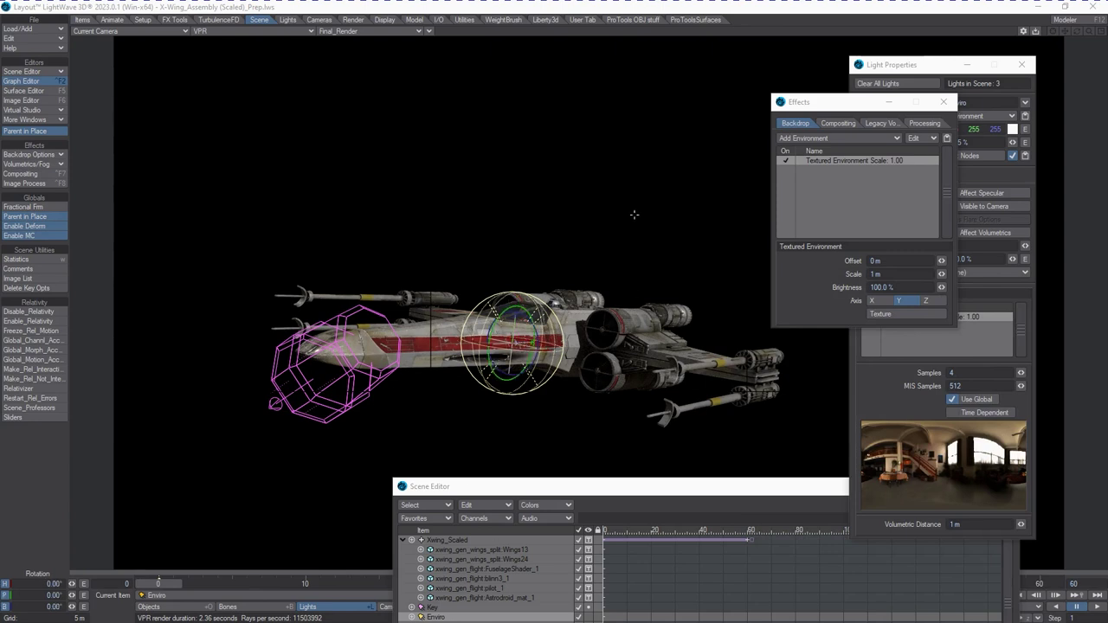
pyautogui.moveTo(578, 477); pyautogui.dragTo(610, 555)
pyautogui.moveTo(592, 487); pyautogui.dragTo(519, 319)
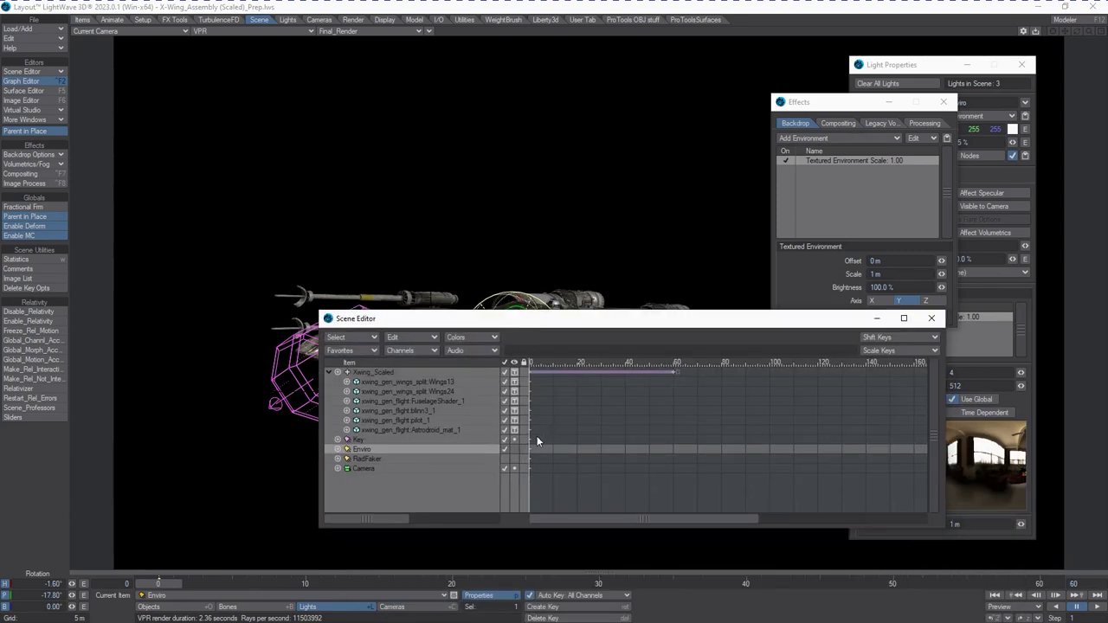
pyautogui.click(506, 450)
pyautogui.moveTo(576, 322); pyautogui.dragTo(579, 602)
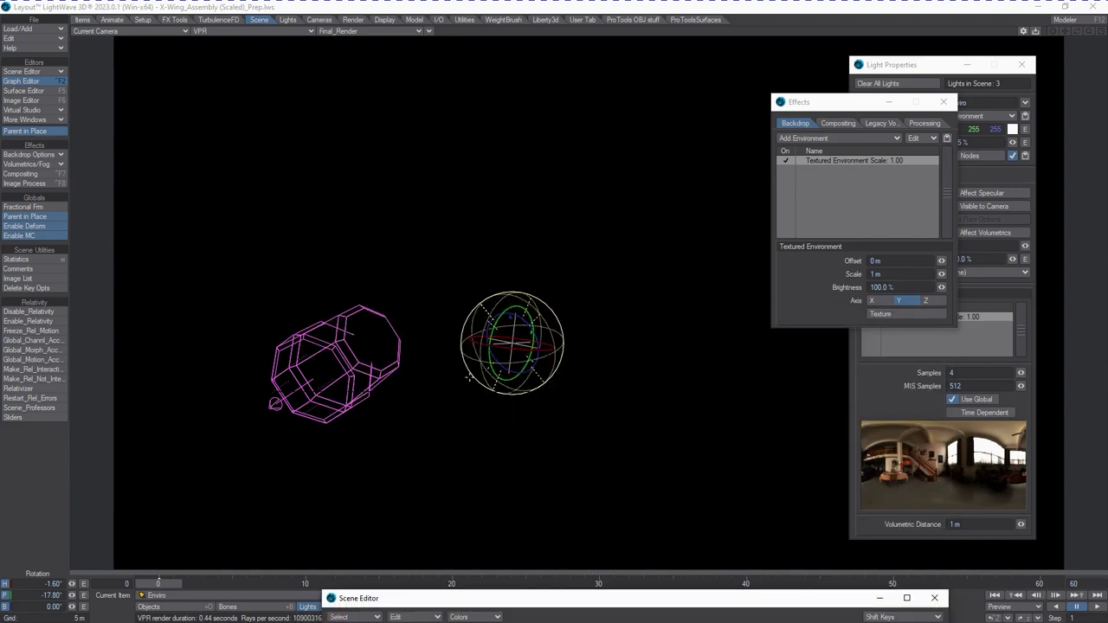
# Add a new Environment light named RadTest to the scene.
pyautogui.click(22, 29)
pyautogui.moveTo(41, 18)
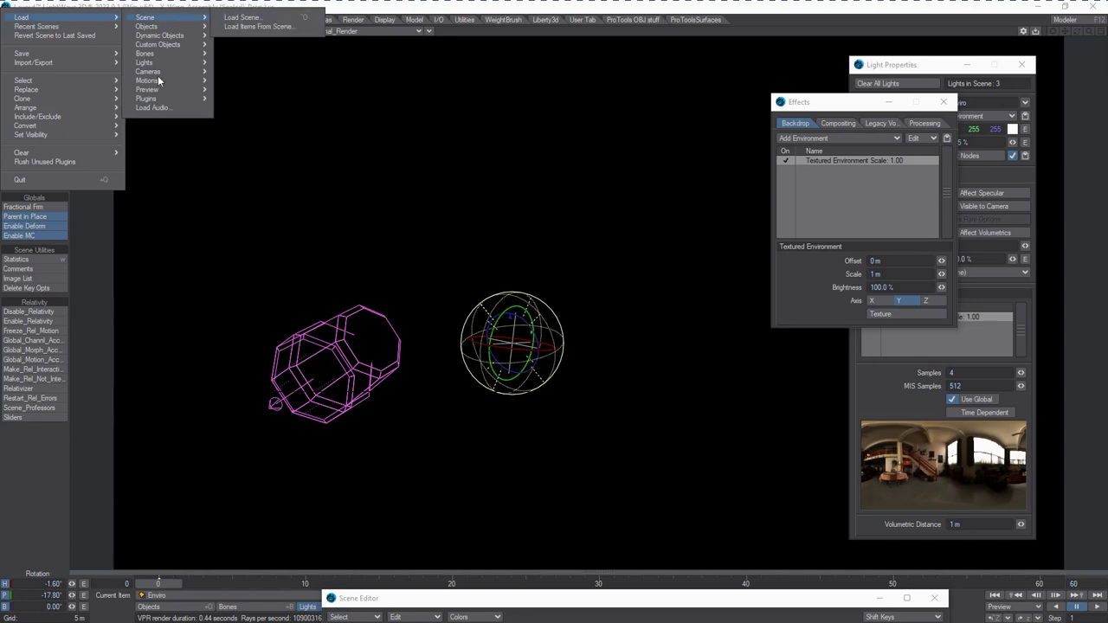
pyautogui.moveTo(149, 63)
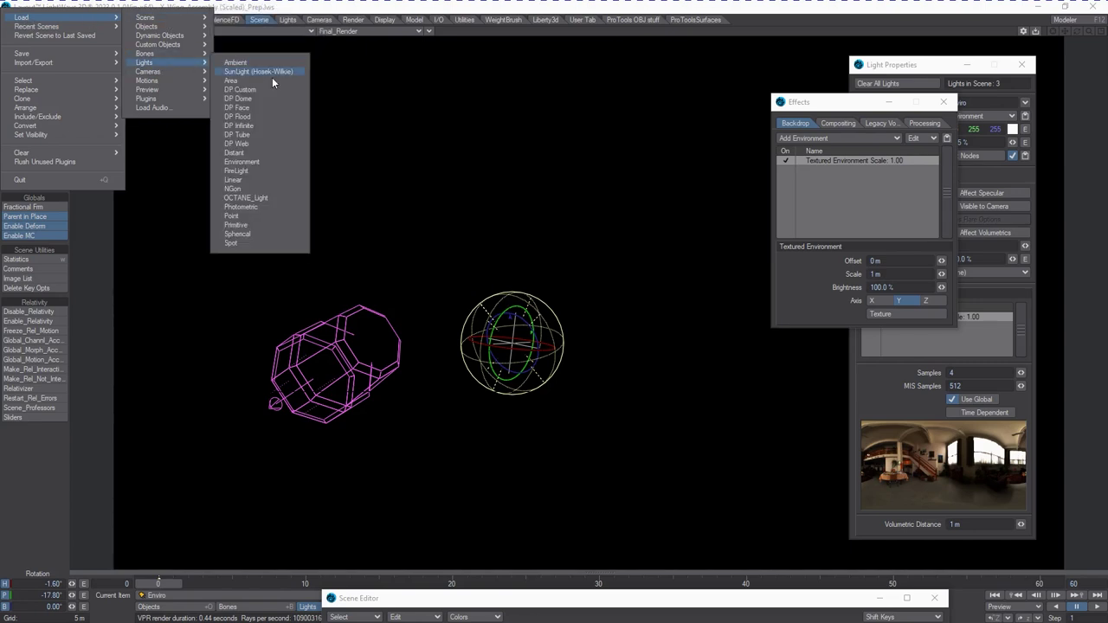
pyautogui.click(256, 161)
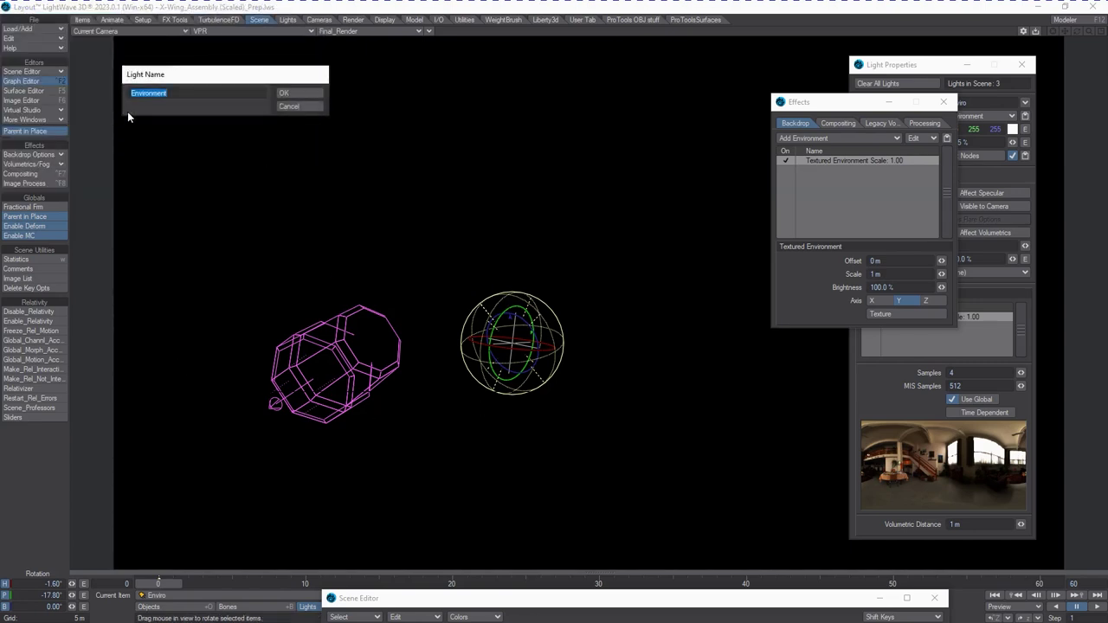
pyautogui.press('BackSpace')
pyautogui.write('RadTest')
pyautogui.press('Return')
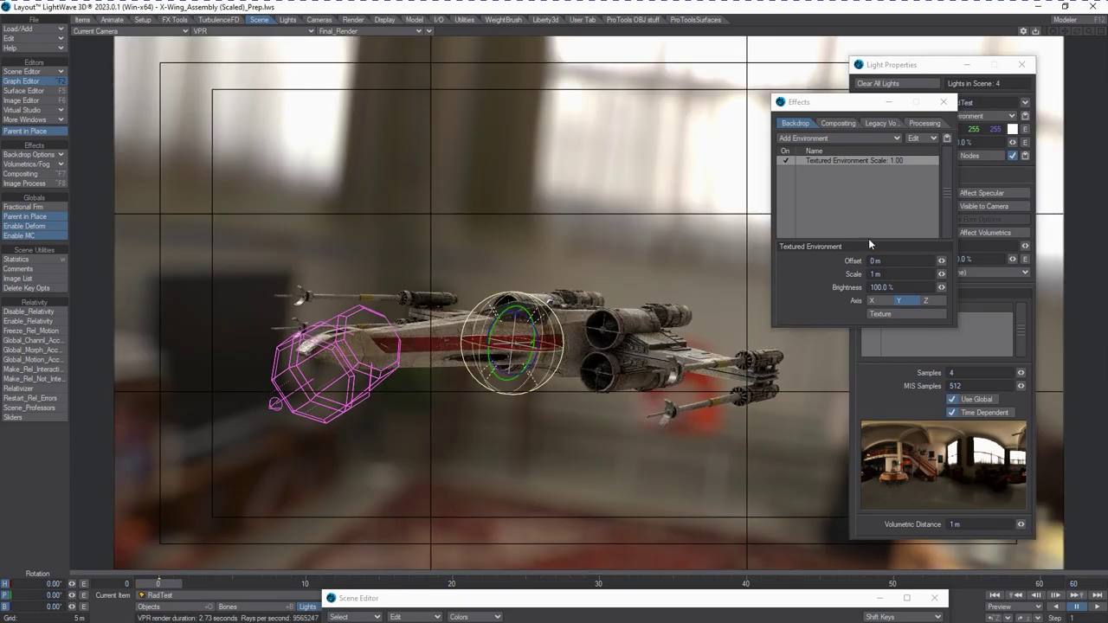
# Move the Effects window and Scene Editor out of view and place RadTest's Light Properties beside the ship.
pyautogui.moveTo(856, 103); pyautogui.dragTo(1107, 264)
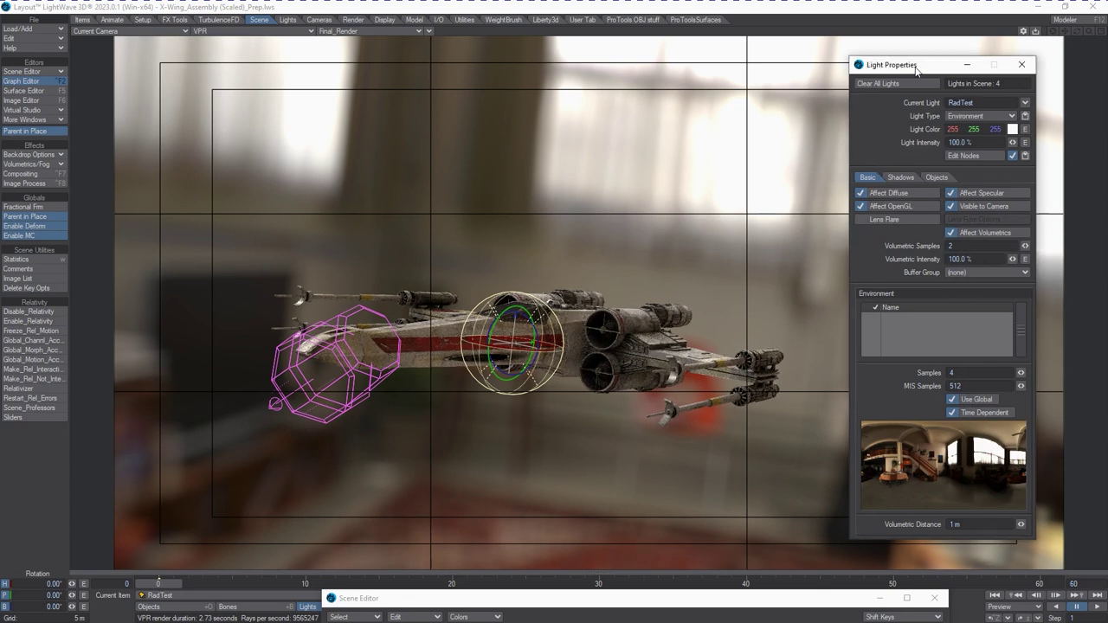
pyautogui.moveTo(915, 70); pyautogui.dragTo(827, 87)
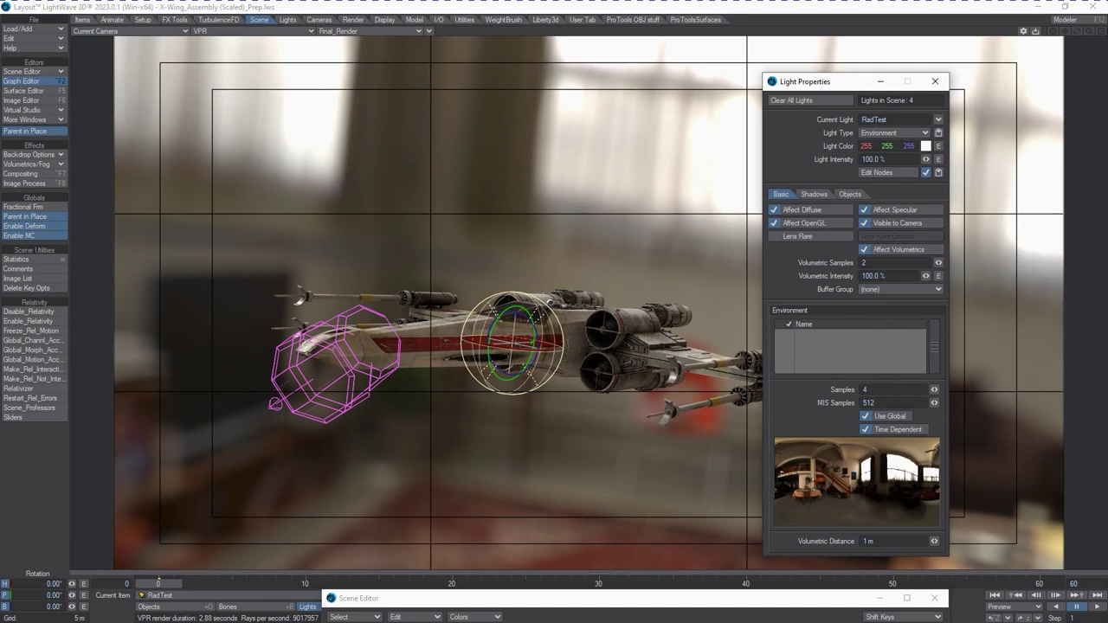
pyautogui.hotkey('ctrl', 'F5')
pyautogui.moveTo(828, 162); pyautogui.dragTo(1107, 329)
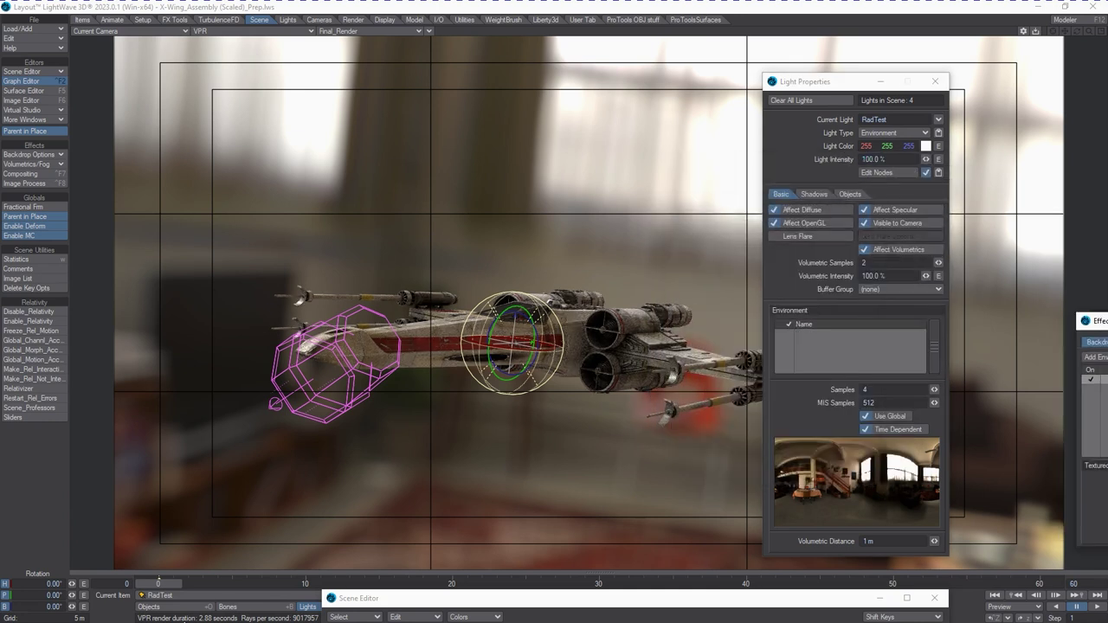
pyautogui.moveTo(665, 599); pyautogui.dragTo(489, 622)
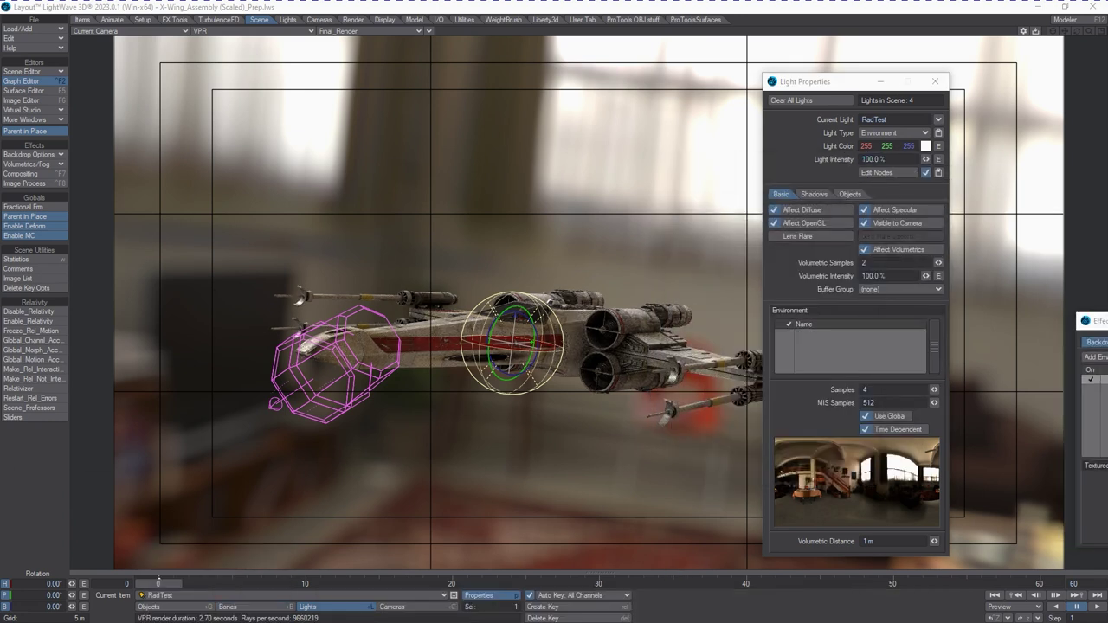
# Bring up the Render Properties to check the Global Illumination settings, with the window moved clear of the ship.
pyautogui.hotkey('ctrl', 'F9')
pyautogui.moveTo(408, 174); pyautogui.dragTo(230, 115)
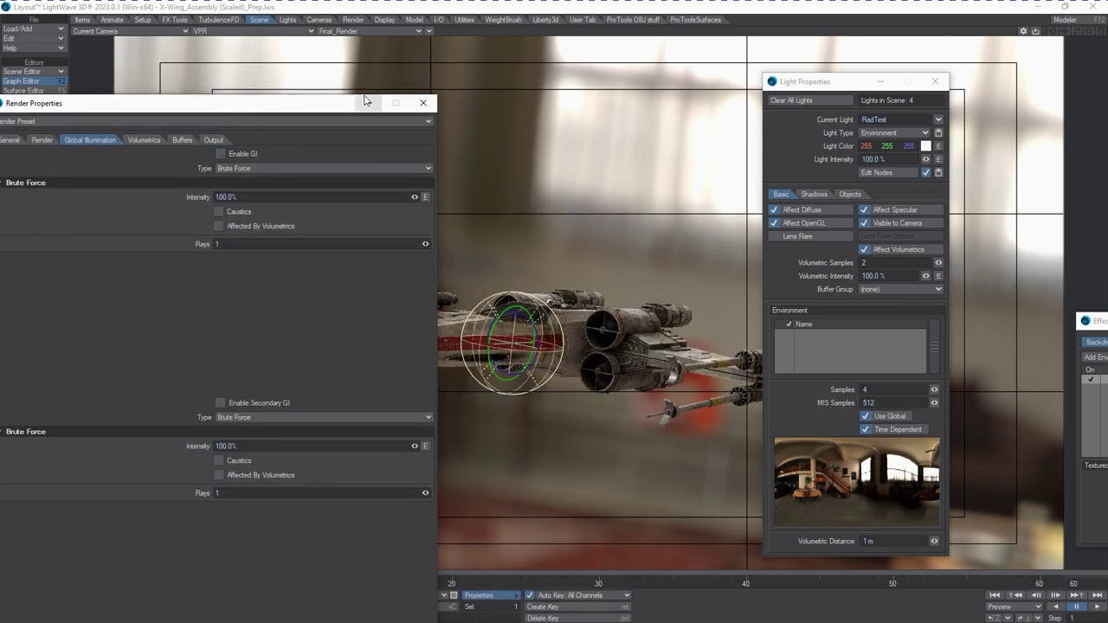
pyautogui.moveTo(312, 110); pyautogui.dragTo(122, 144)
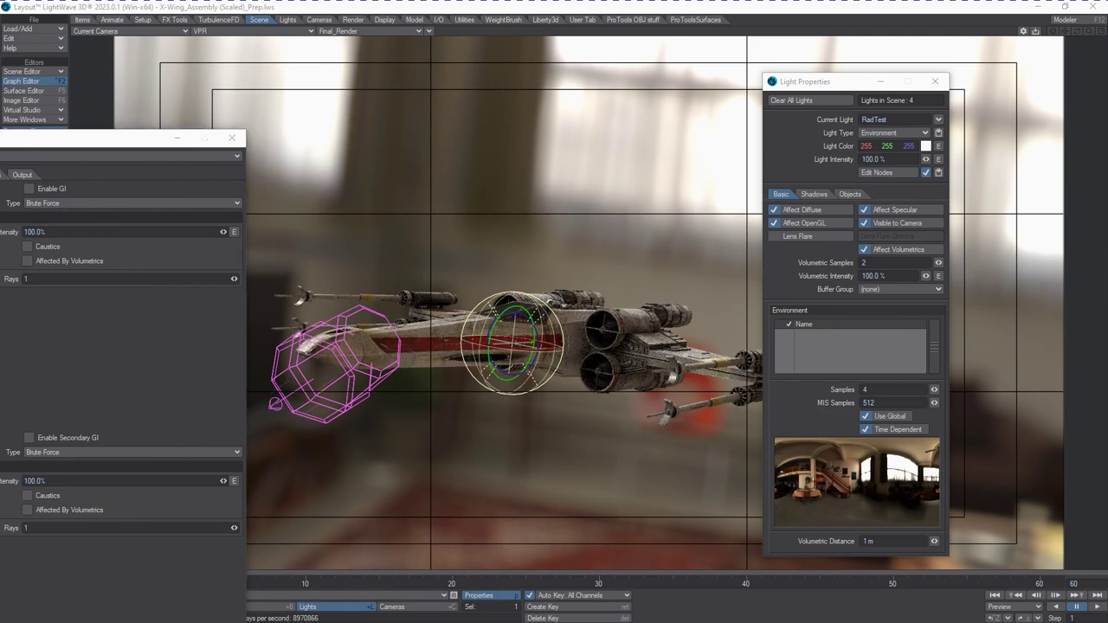
# Bring back the Scene Editor, select the Enviro light and deactivate both Enviro and RadTest, moving the Render Properties out of view.
pyautogui.moveTo(0, 405); pyautogui.dragTo(186, 373)
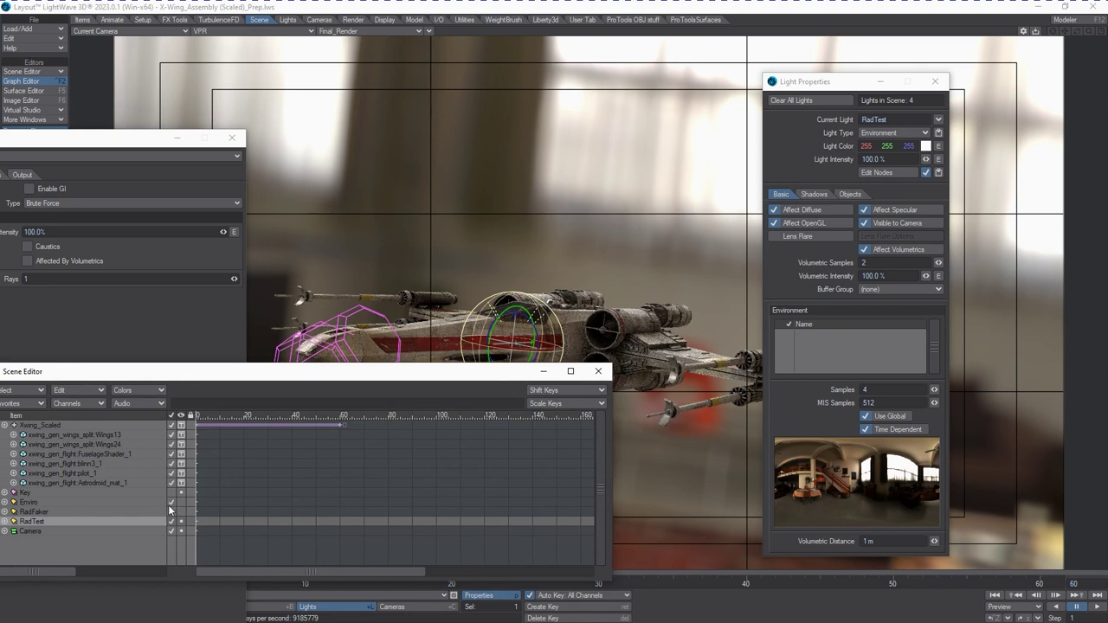
pyautogui.click(58, 502)
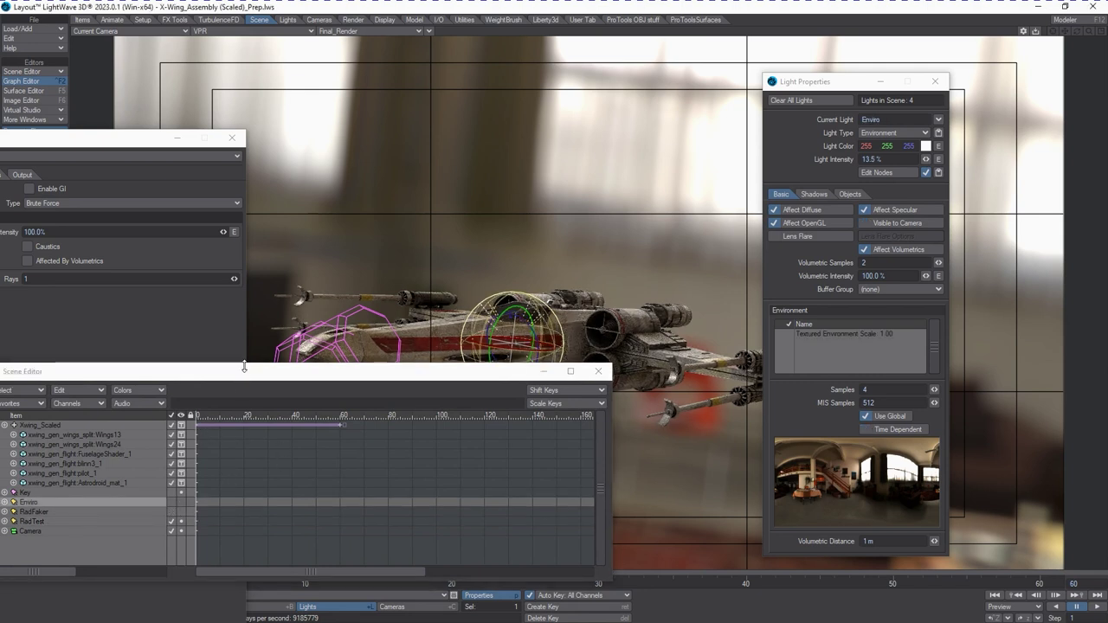
pyautogui.moveTo(251, 372); pyautogui.dragTo(449, 412)
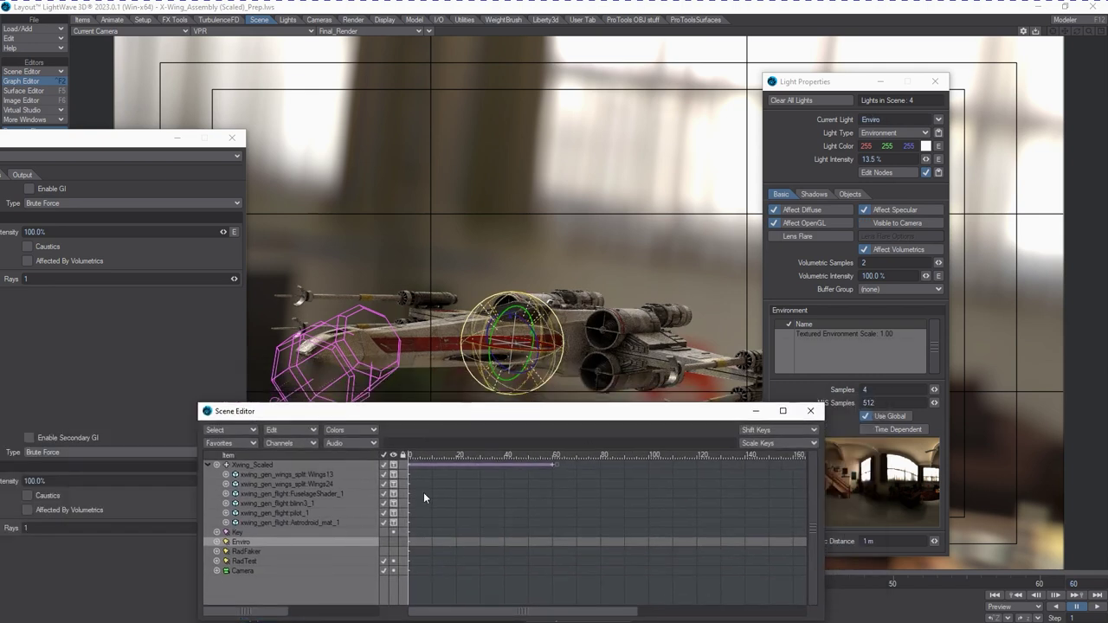
pyautogui.moveTo(74, 143); pyautogui.dragTo(0, 163)
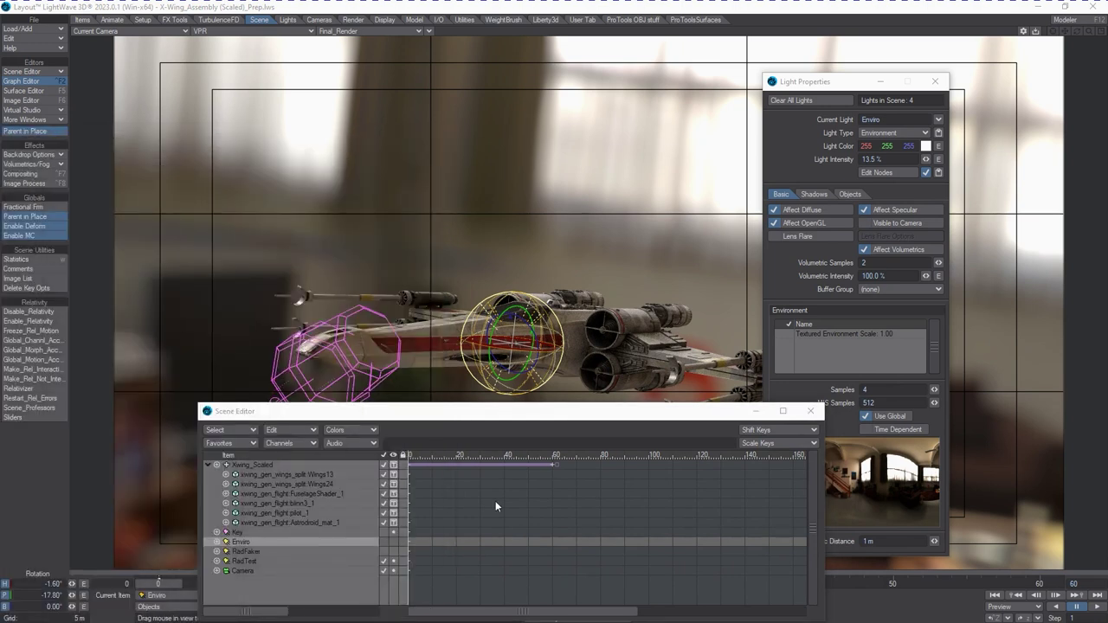
pyautogui.click(384, 561)
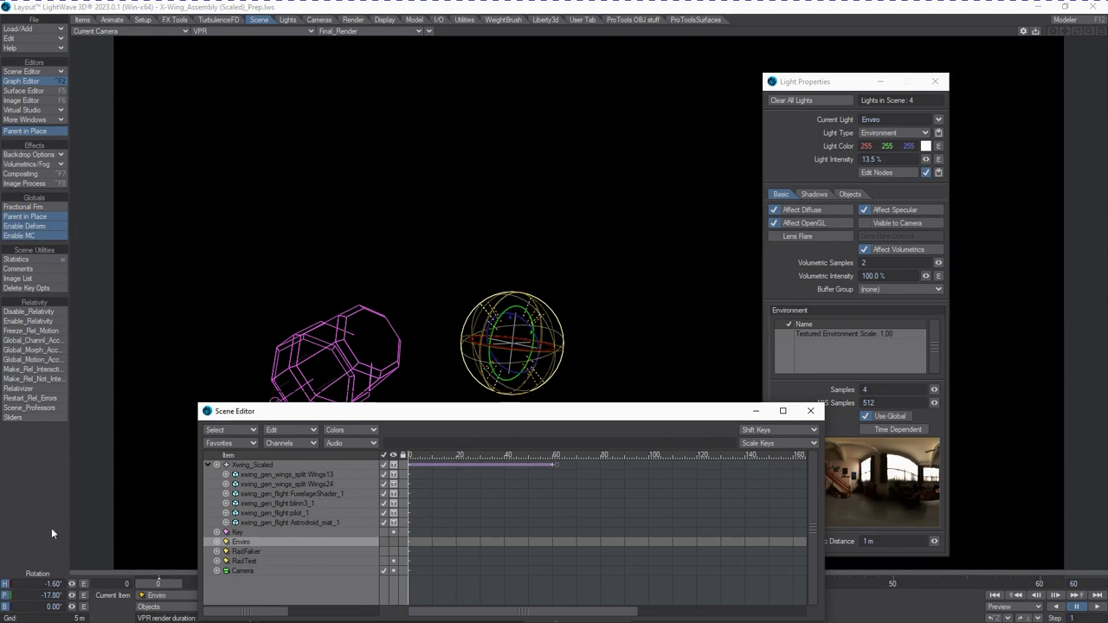
# Re-enable the Enviro light's own Textured Environment, reactivate the light in the Scene Editor and clear both windows from the ship.
pyautogui.click(30, 407)
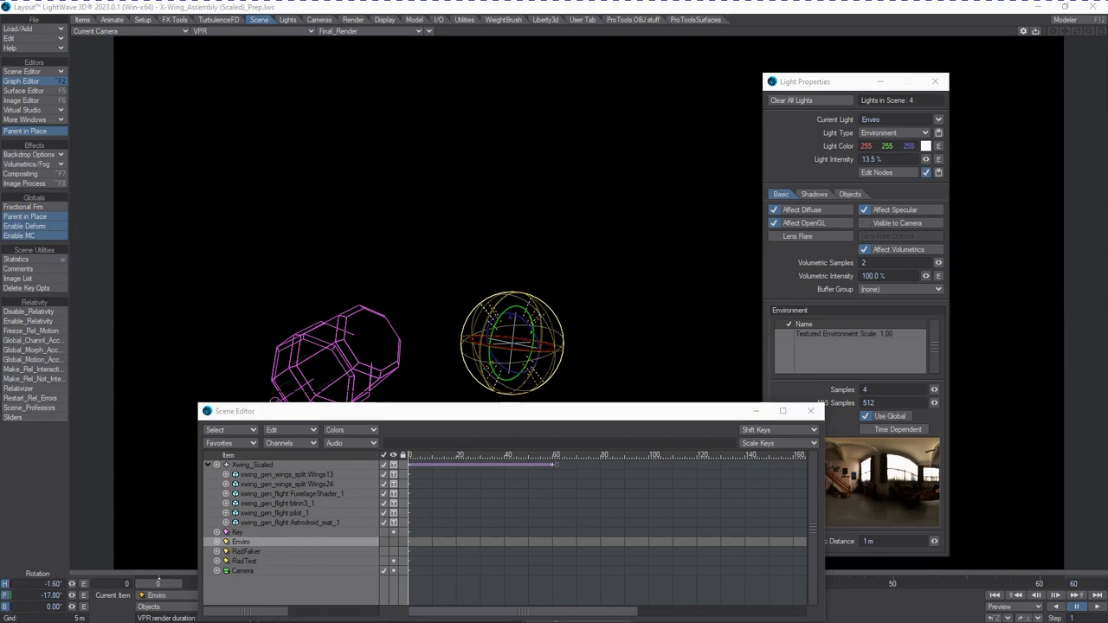
pyautogui.moveTo(563, 104); pyautogui.dragTo(445, 82)
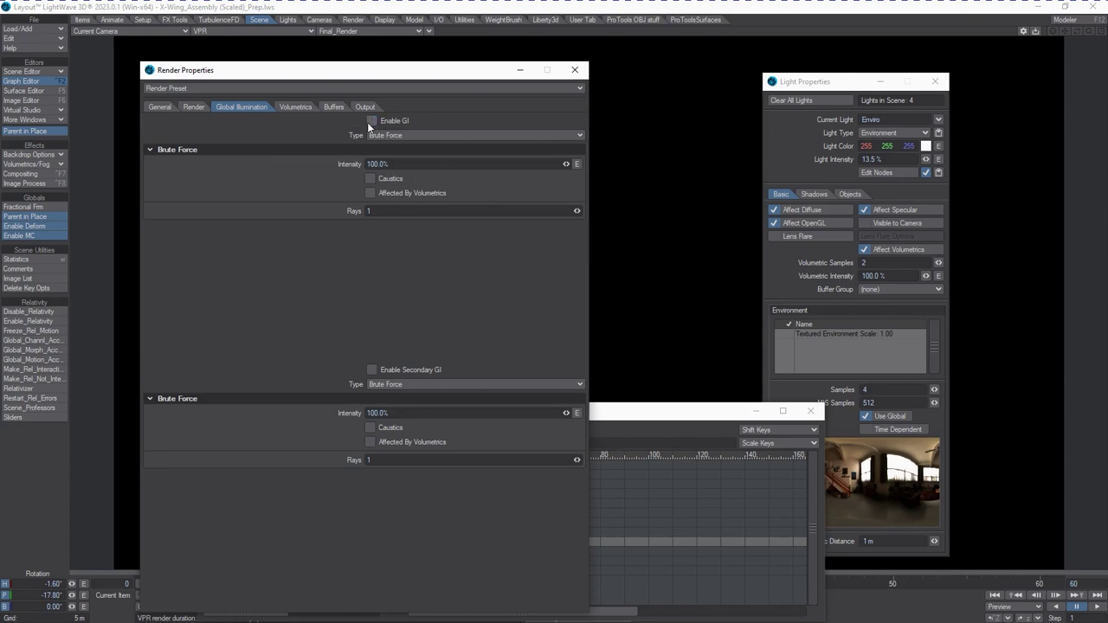
pyautogui.click(792, 335)
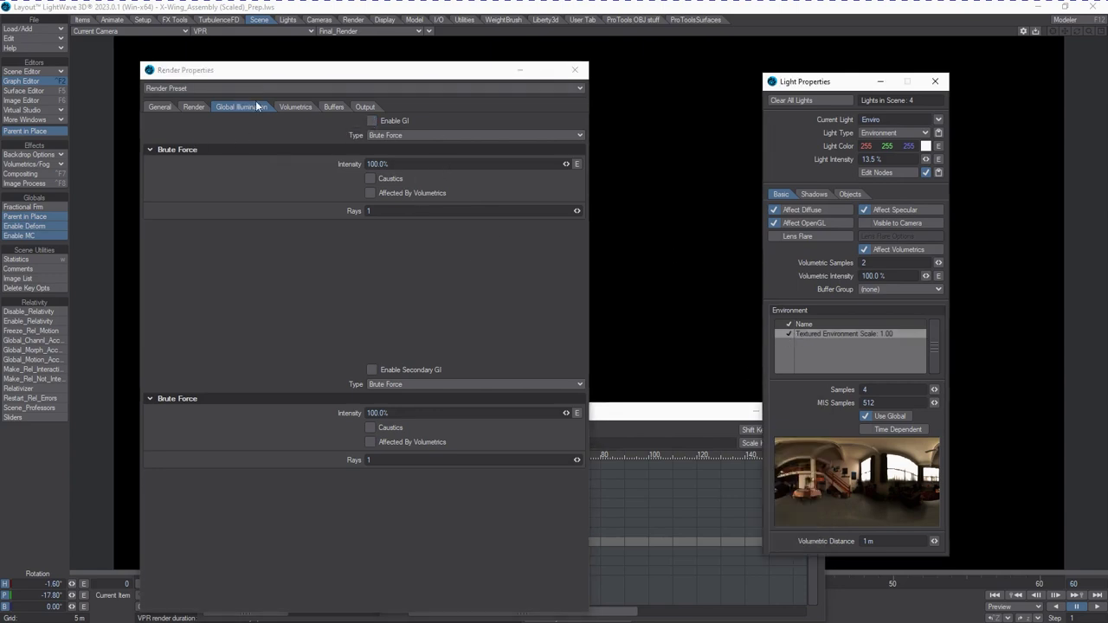
pyautogui.moveTo(330, 71); pyautogui.dragTo(0, 156)
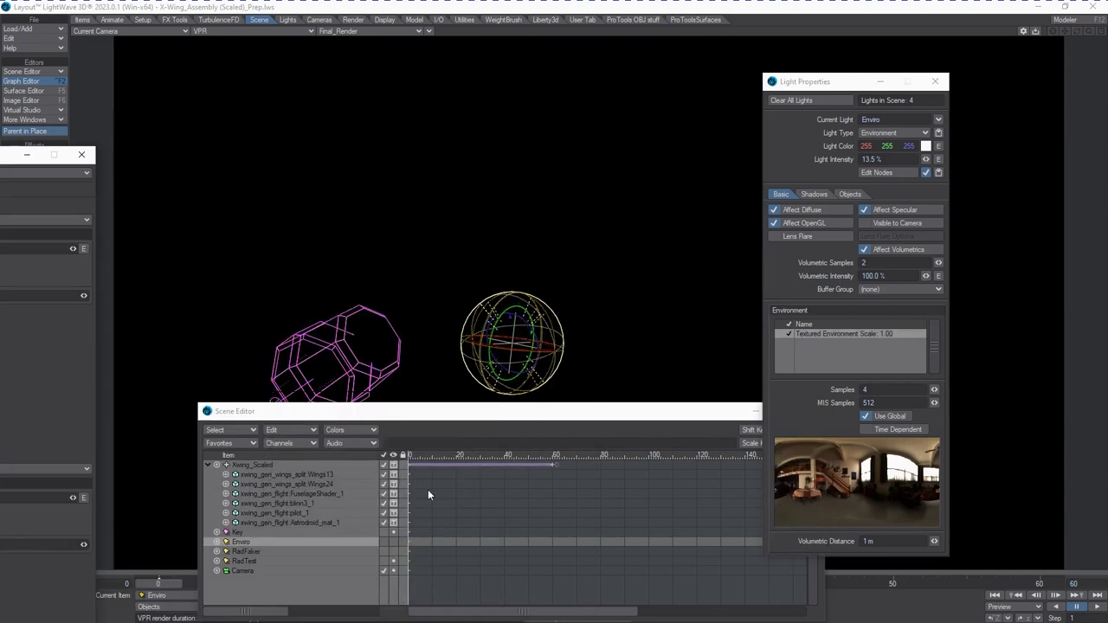
pyautogui.click(383, 542)
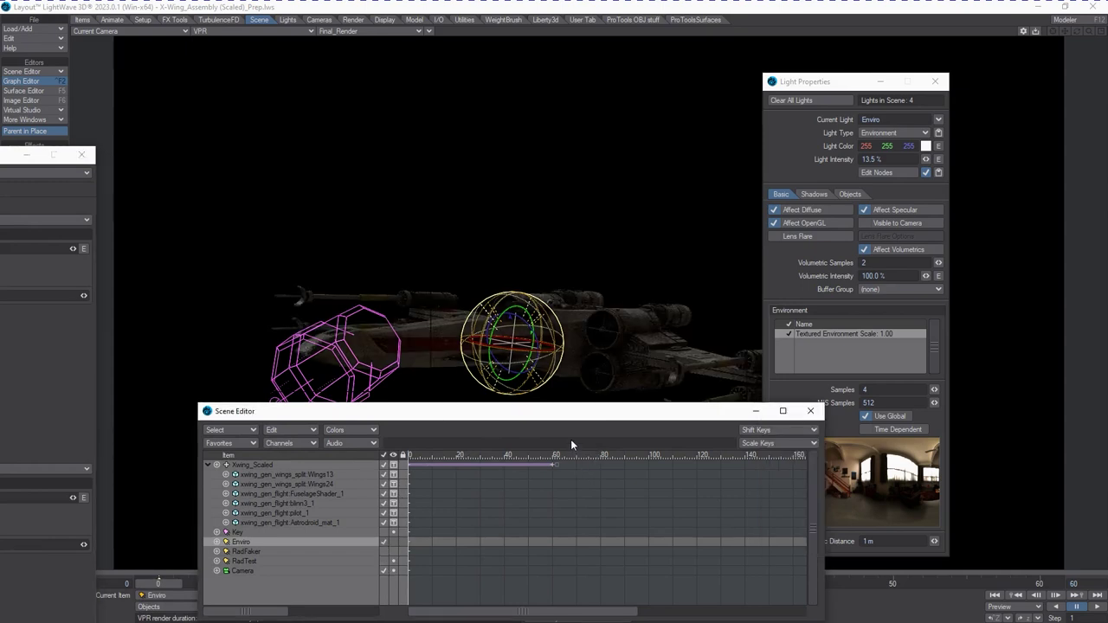
pyautogui.moveTo(571, 410); pyautogui.dragTo(606, 616)
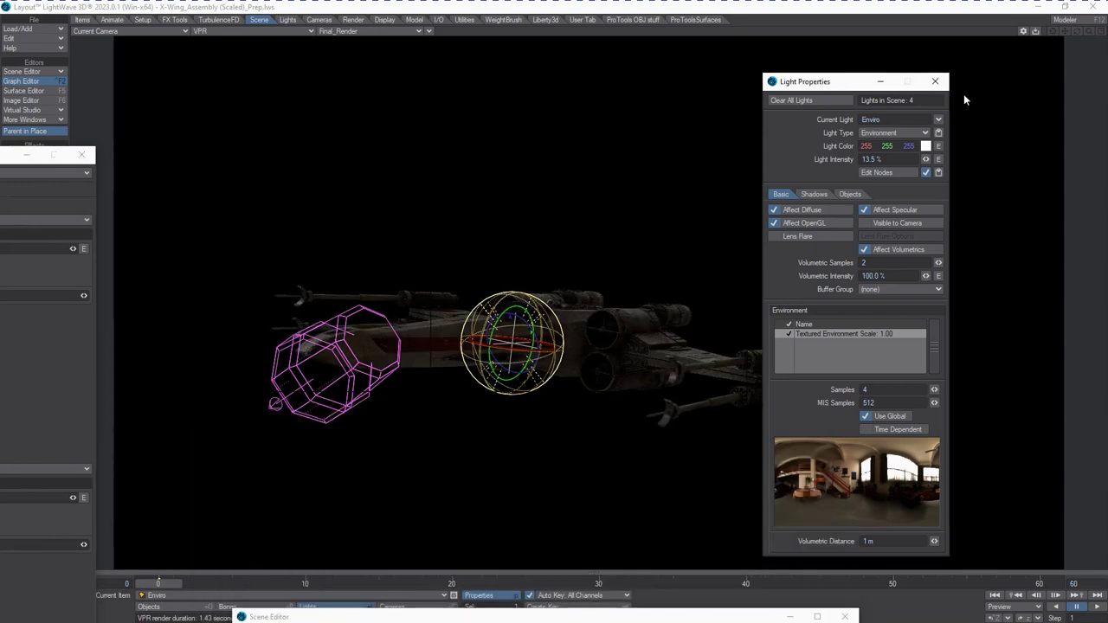
# Raise the Enviro light's intensity to 289%, with the Light Properties window moved clear of the ship.
pyautogui.click(791, 100)
pyautogui.click(256, 106)
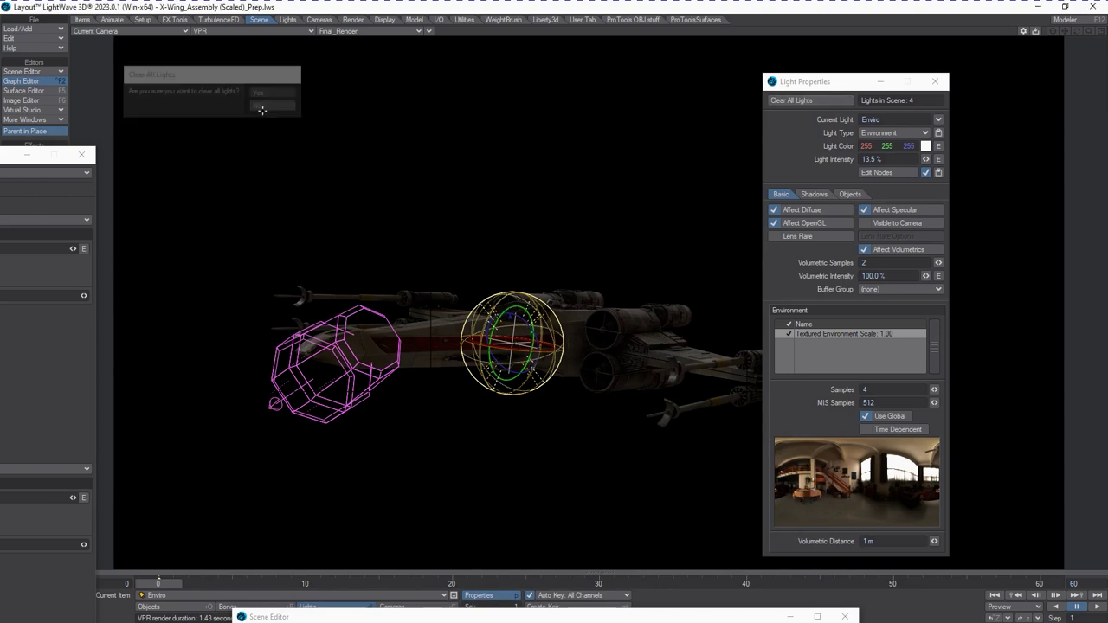
pyautogui.moveTo(850, 81); pyautogui.dragTo(908, 72)
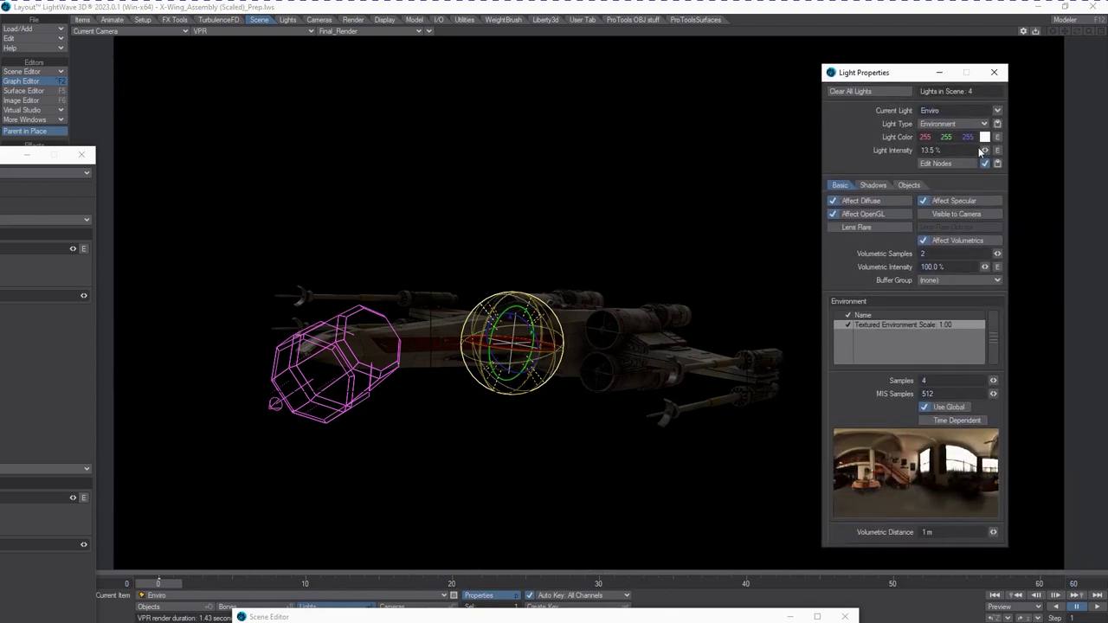
pyautogui.moveTo(985, 151); pyautogui.dragTo(989, 150)
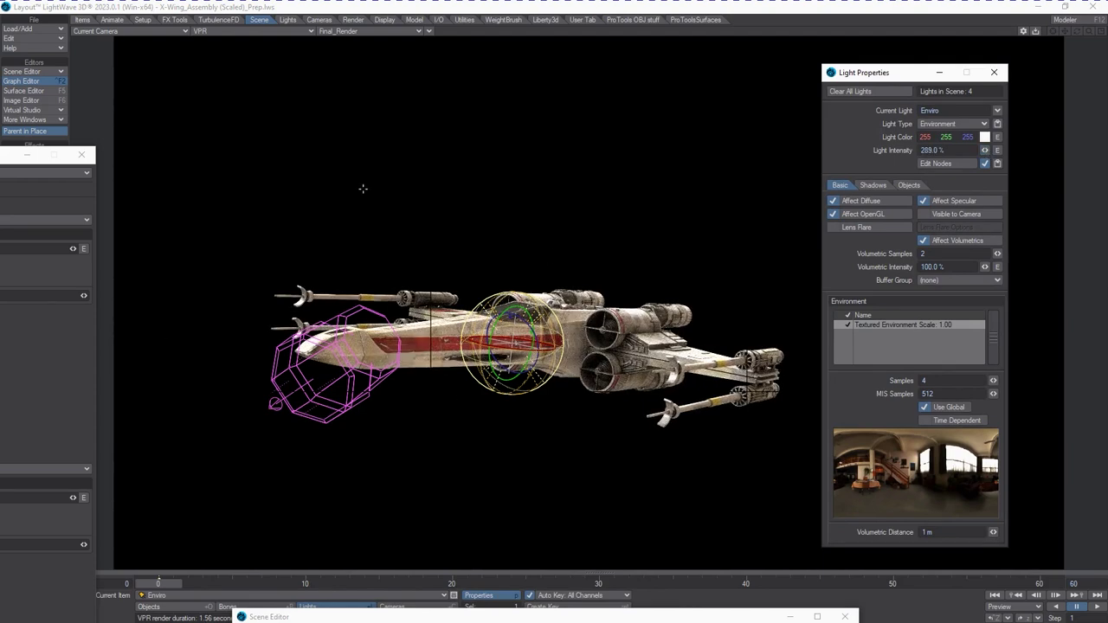
# Compare the Enviro light on the ship with Use Global switched off and on, leaving it enabled.
pyautogui.click(940, 408)
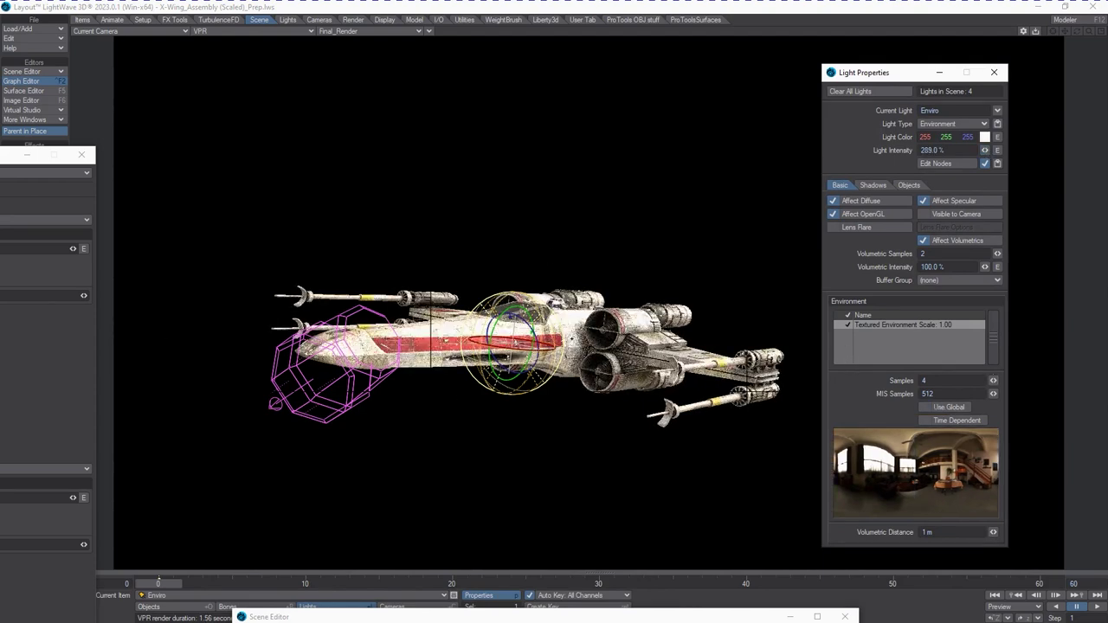
pyautogui.click(938, 407)
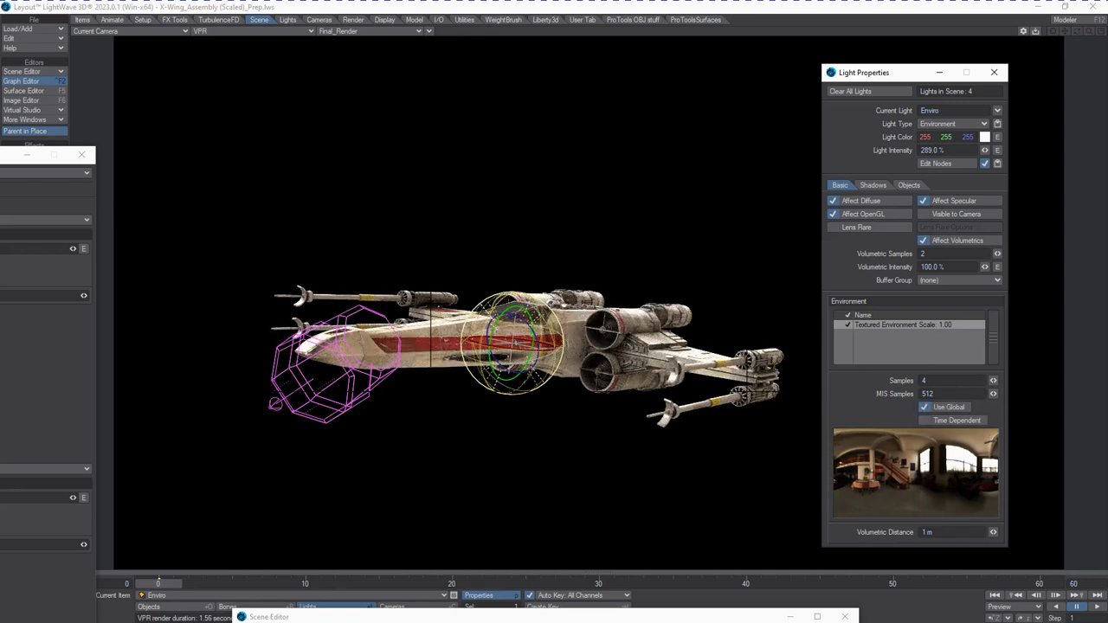
pyautogui.click(924, 409)
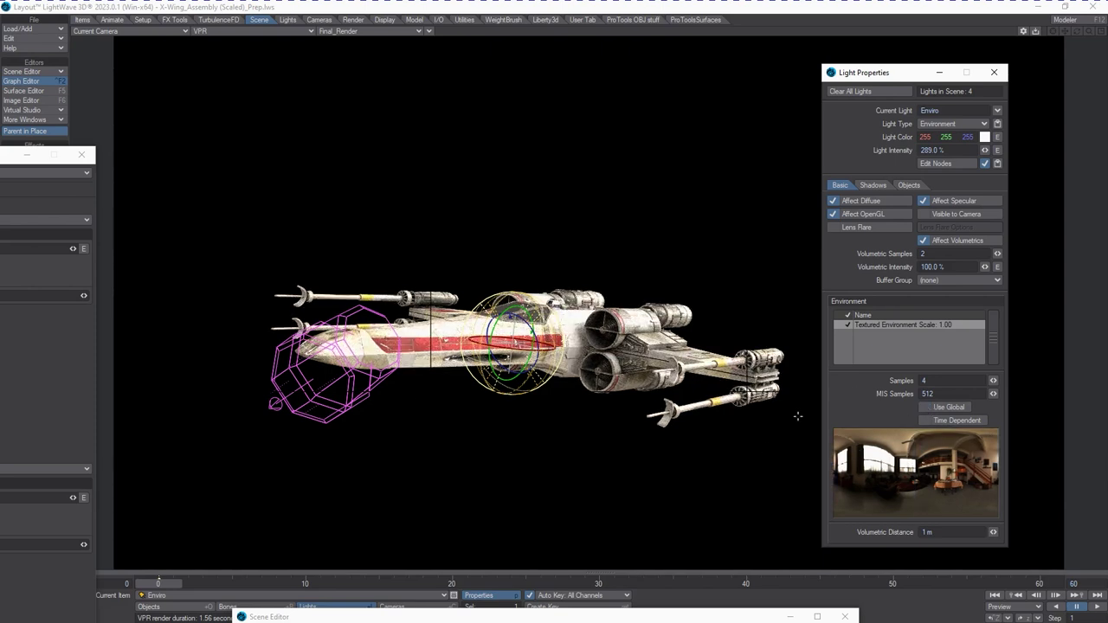
pyautogui.click(927, 408)
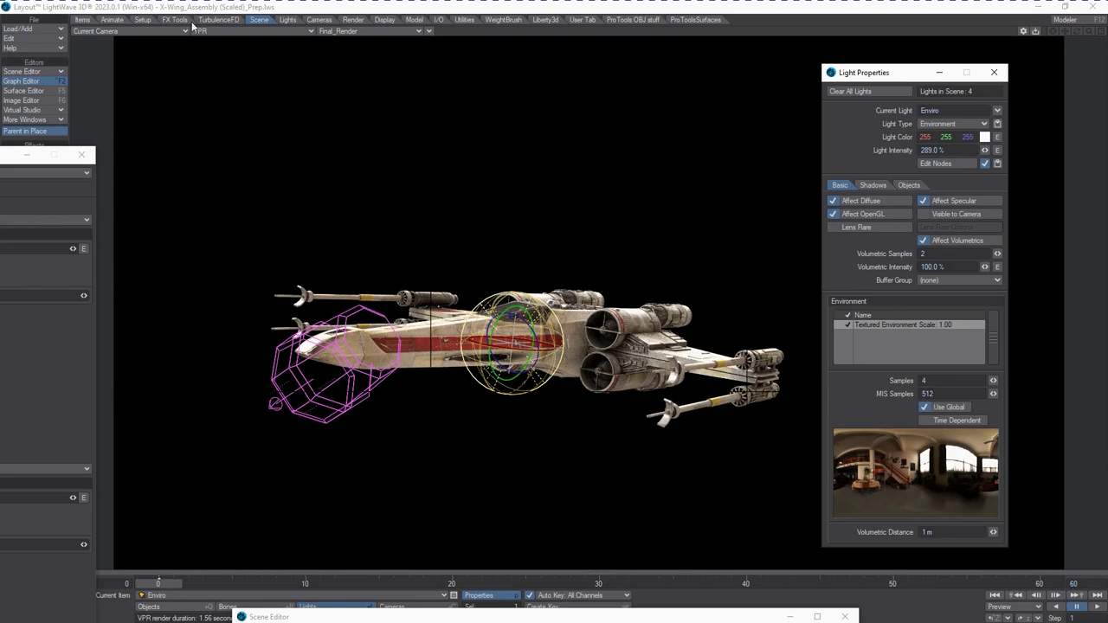
# Switch to the Perspective view, clear the open windows away and show the ship from a front three-quarter angle.
pyautogui.click(81, 155)
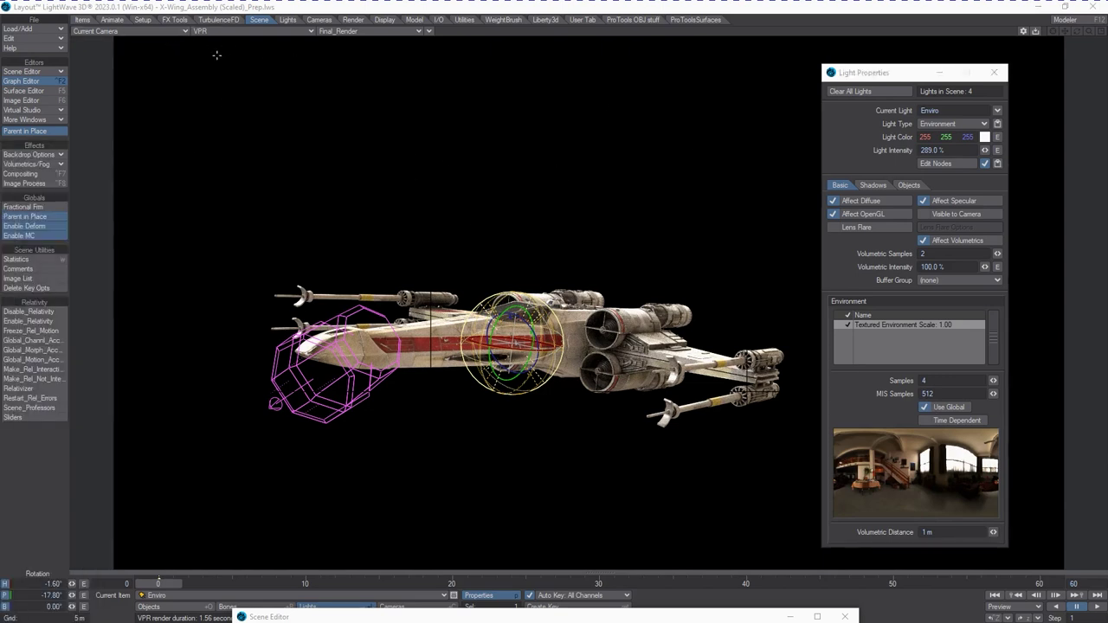
pyautogui.click(123, 32)
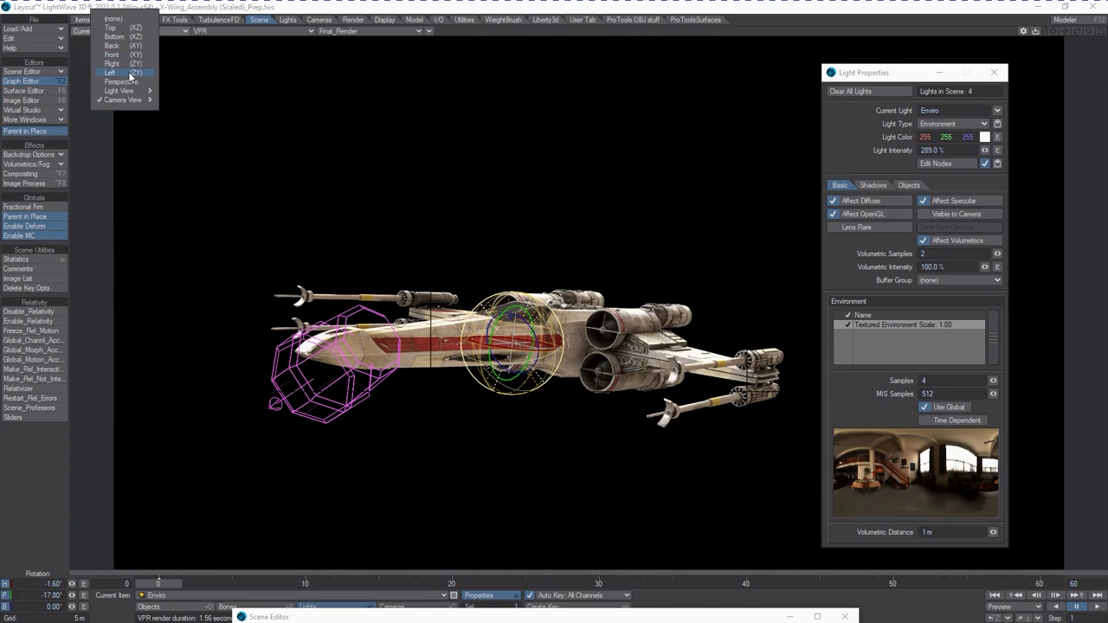
pyautogui.click(121, 81)
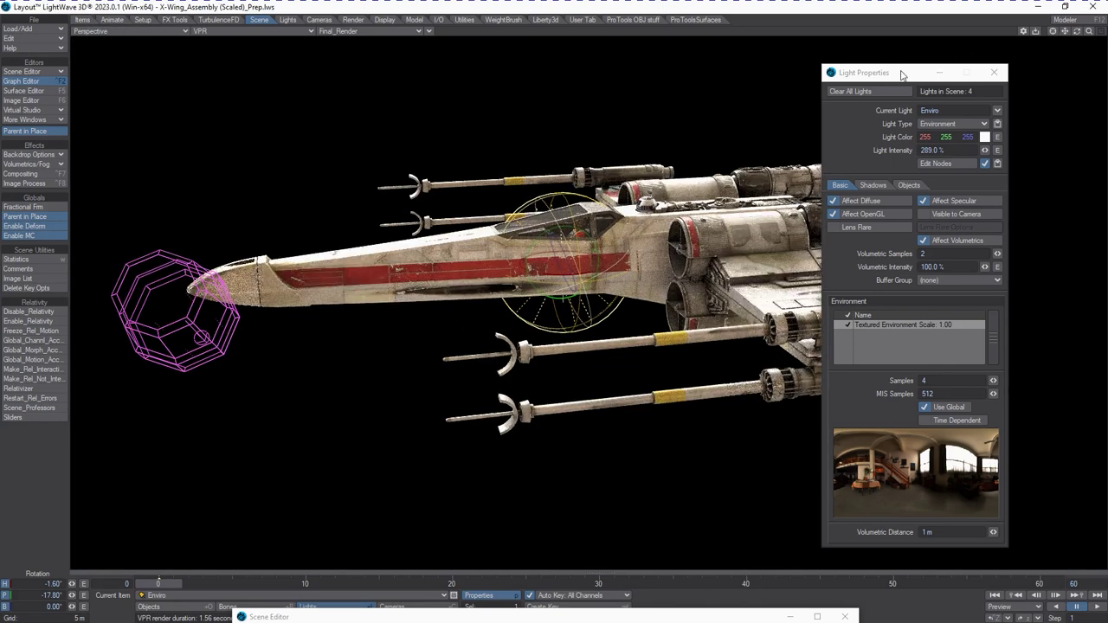
pyautogui.click(994, 71)
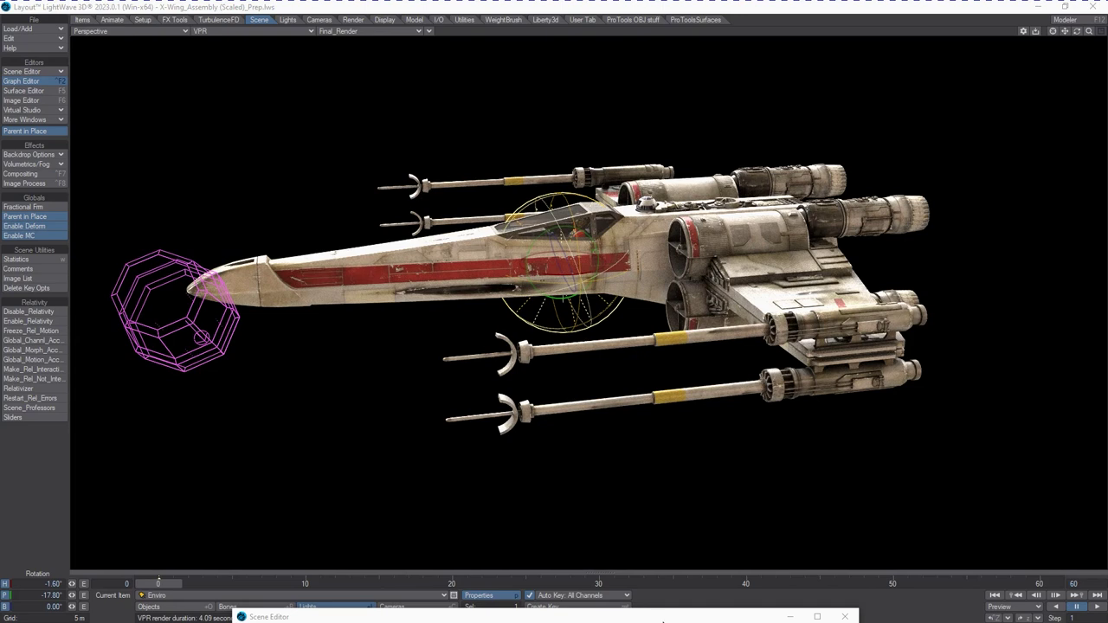
pyautogui.moveTo(663, 622); pyautogui.dragTo(1107, 587)
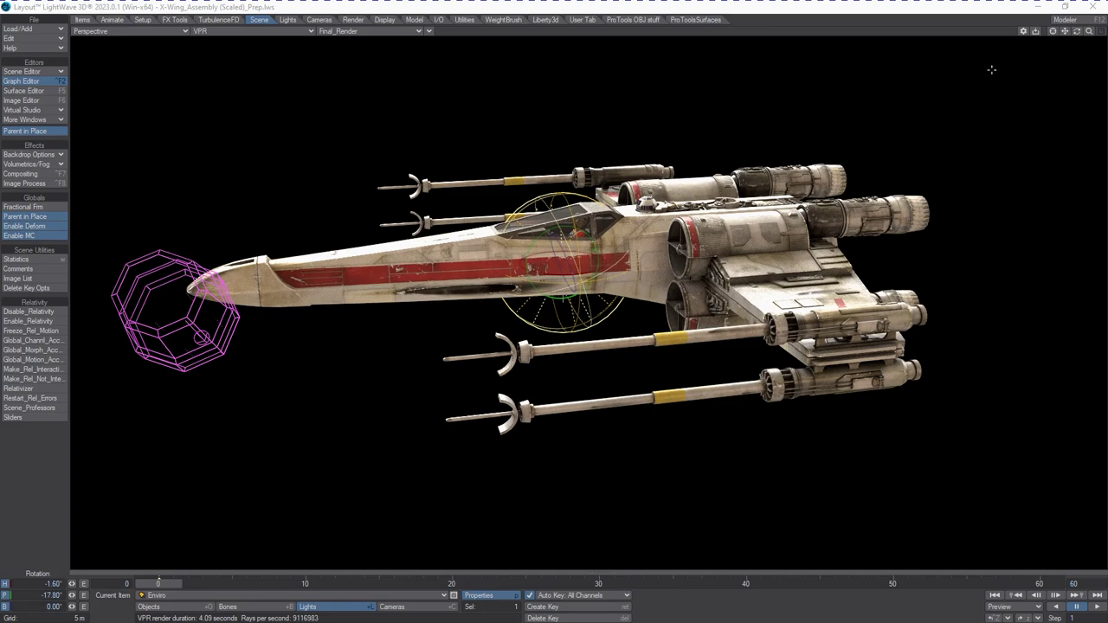
pyautogui.moveTo(1077, 32); pyautogui.dragTo(1077, 35)
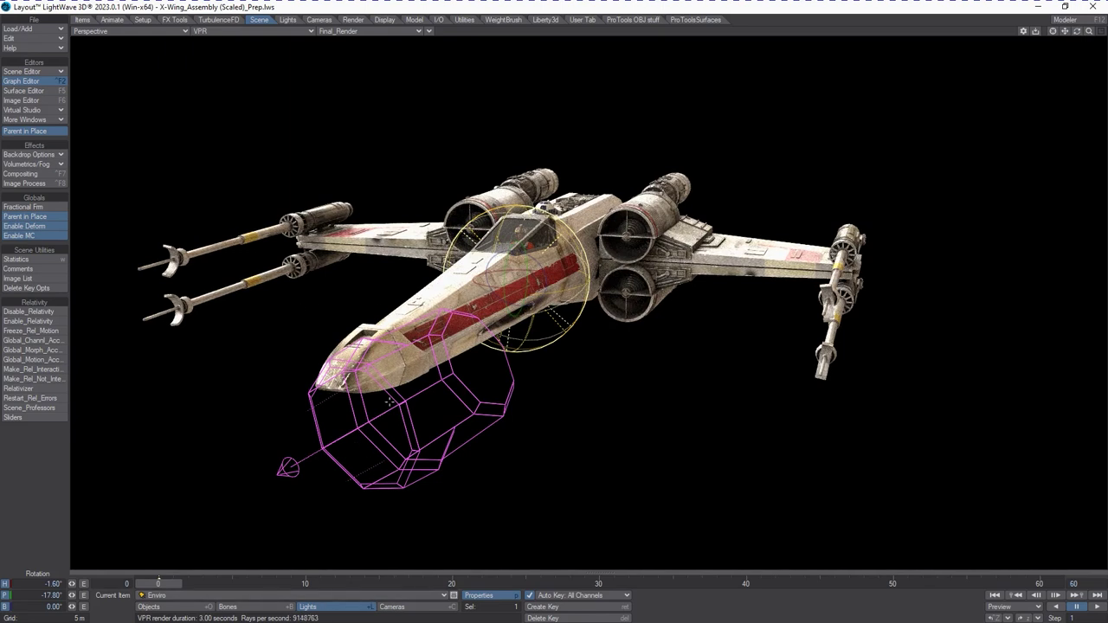
# Select and rotate the Key light, activate it in the Scene Editor, and shrink and move that window clear of the ship.
pyautogui.click(360, 465)
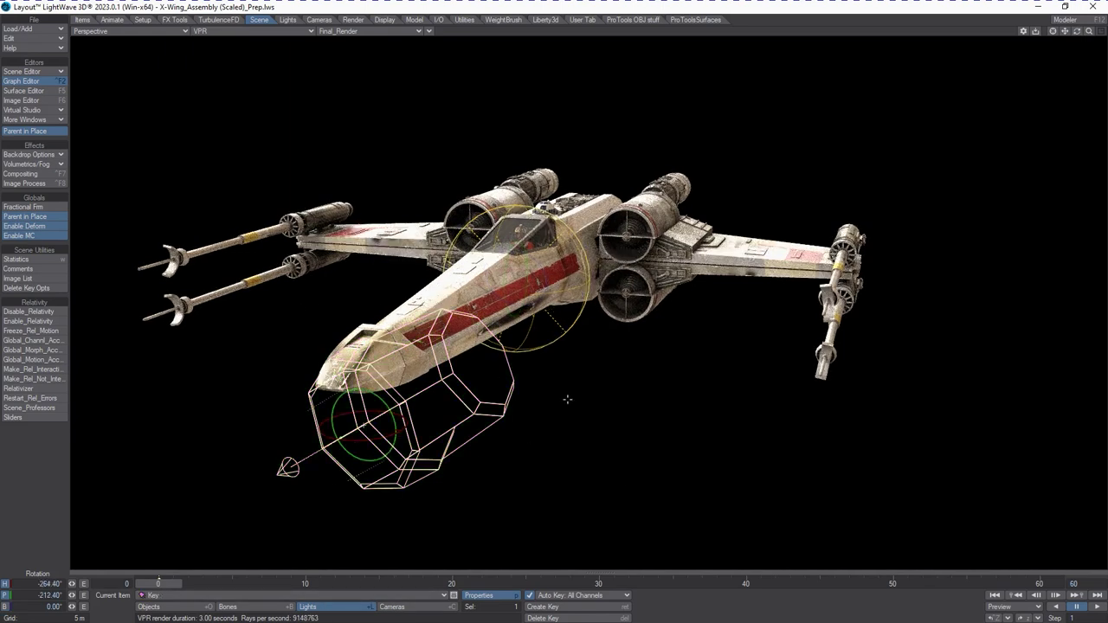
pyautogui.moveTo(264, 274); pyautogui.dragTo(335, 215)
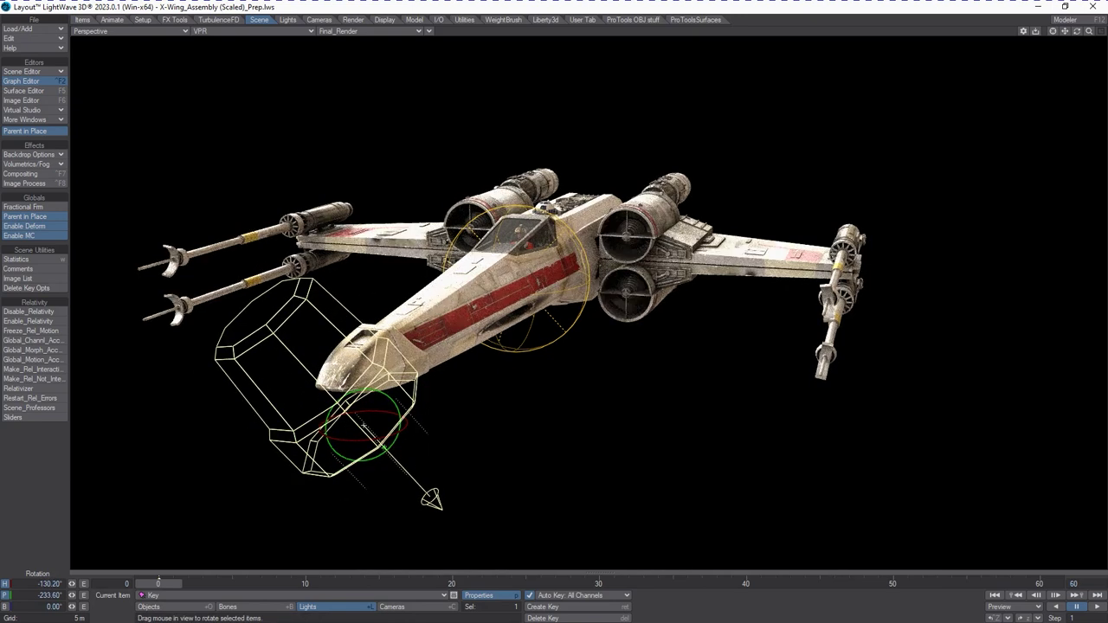
pyautogui.hotkey('ctrl', 'F1')
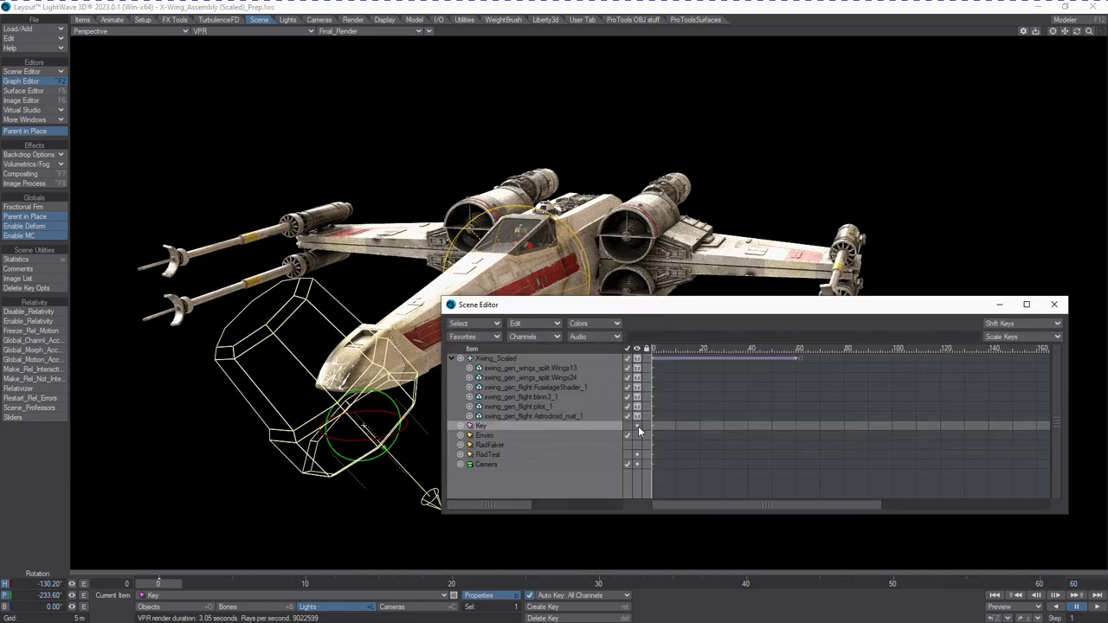
pyautogui.press('t')
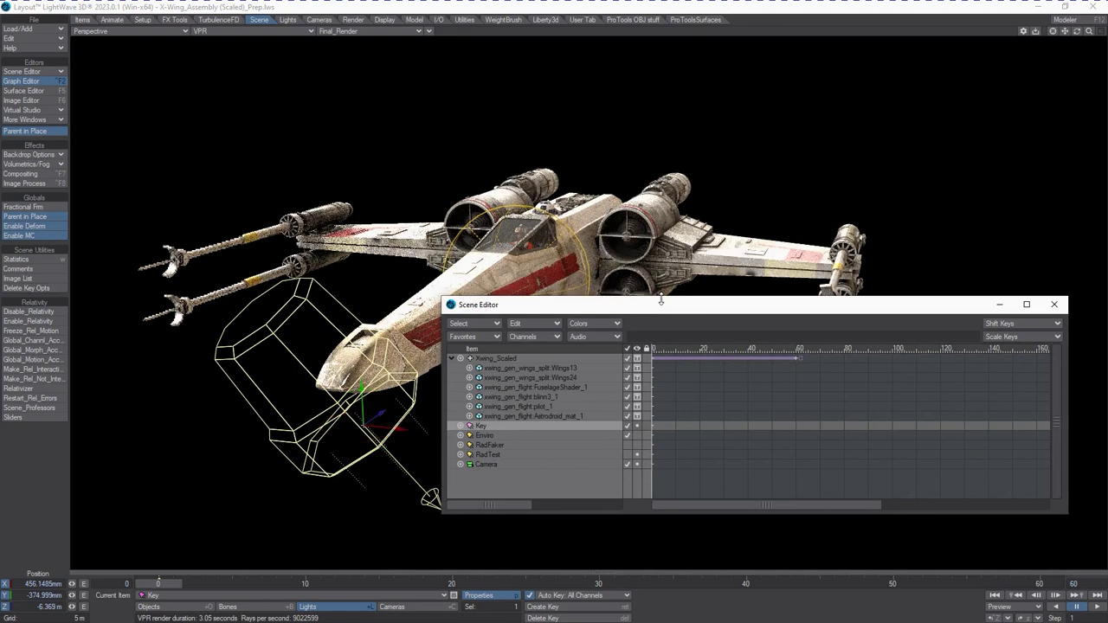
pyautogui.moveTo(748, 297); pyautogui.dragTo(748, 367)
pyautogui.moveTo(605, 374); pyautogui.dragTo(804, 451)
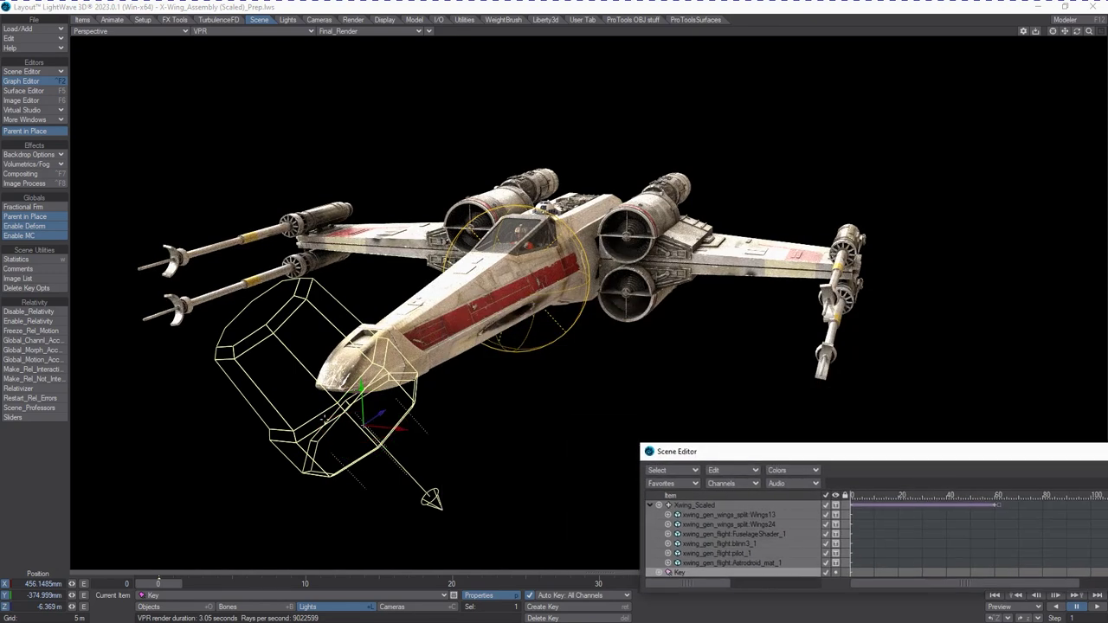
# Move the Key light over to the wingtip cannons and try rotations up to heading 207.90° and pitch -193.70°.
pyautogui.moveTo(557, 370); pyautogui.dragTo(563, 380)
pyautogui.press('y')
pyautogui.moveTo(623, 358); pyautogui.dragTo(470, 472)
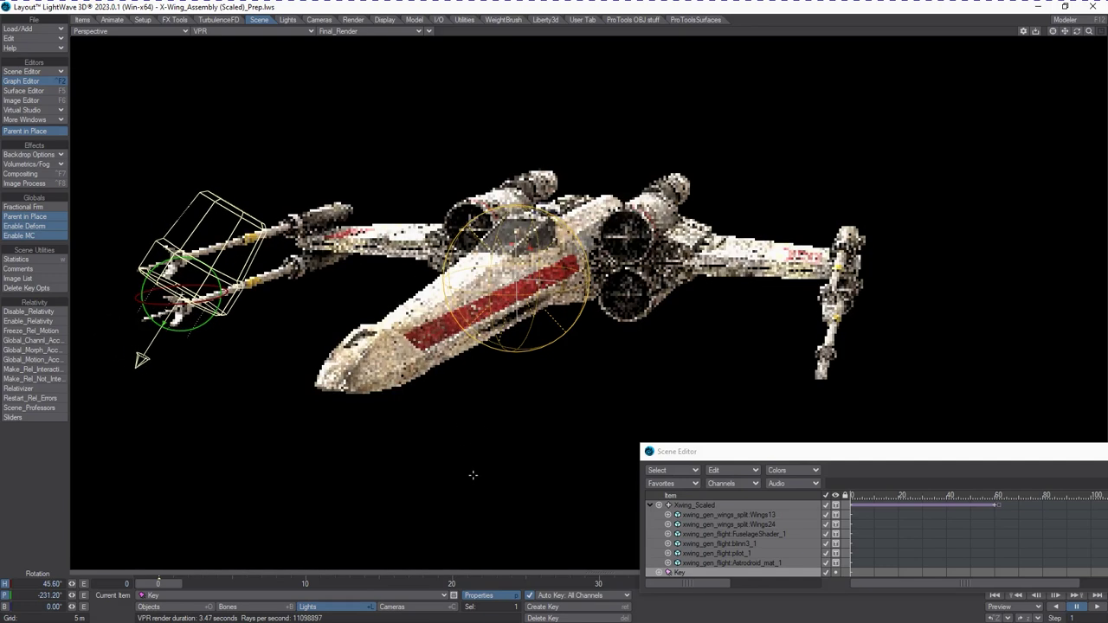
pyautogui.moveTo(243, 409); pyautogui.dragTo(229, 399)
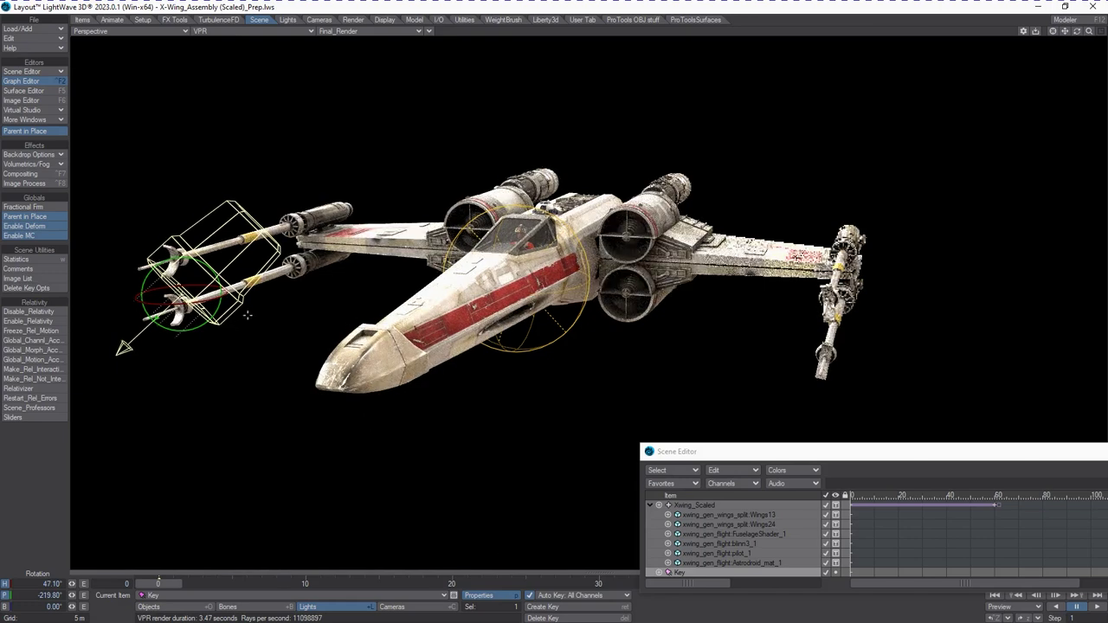
pyautogui.moveTo(255, 320); pyautogui.dragTo(223, 330)
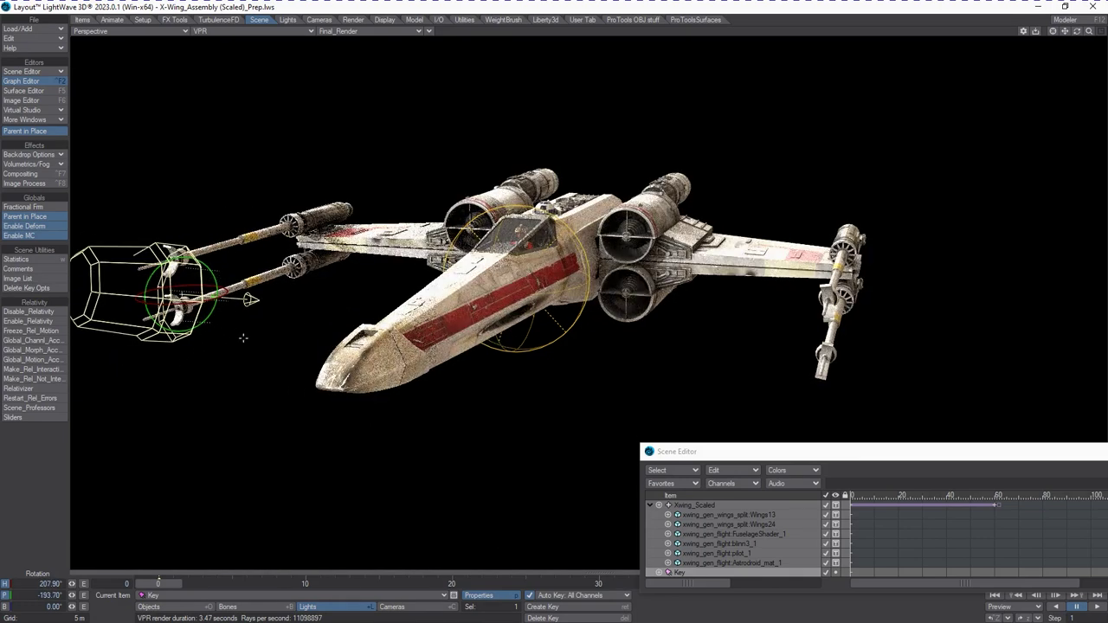
# Place the Key light below the nose at about X 251 mm, Z -6.34 m, rotated to heading 78.20° and pitch -196.70°.
pyautogui.press('t')
pyautogui.moveTo(280, 425)
pyautogui.mouseDown()
pyautogui.moveTo(234, 446)
pyautogui.moveTo(277, 413)
pyautogui.moveTo(225, 381)
pyautogui.moveTo(181, 385)
pyautogui.moveTo(287, 415)
pyautogui.mouseUp()
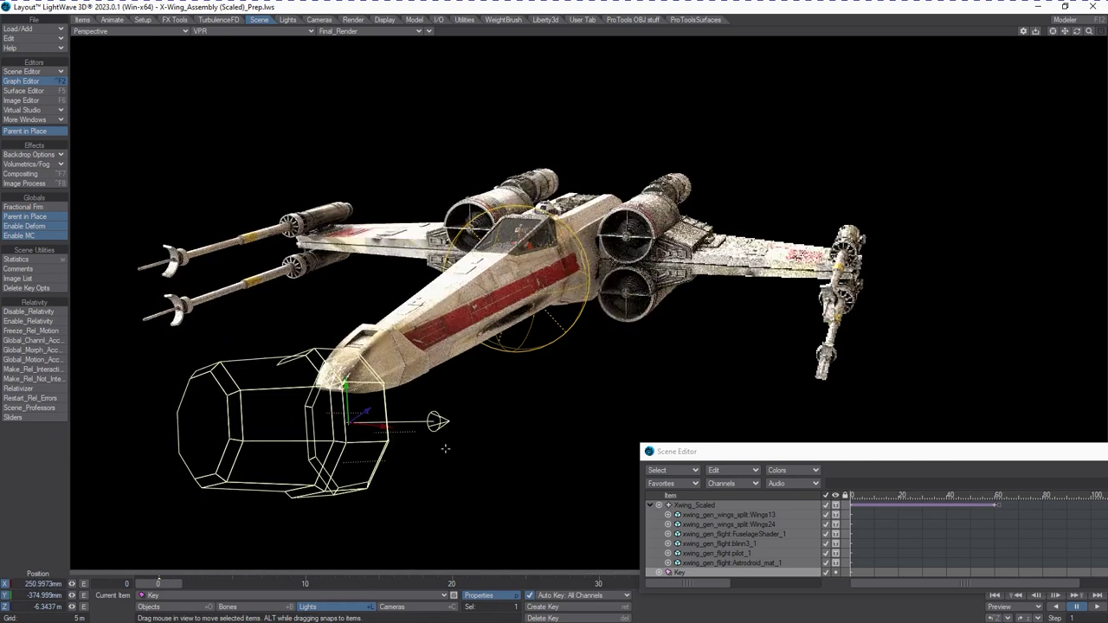
pyautogui.press('y')
pyautogui.moveTo(522, 447)
pyautogui.mouseDown()
pyautogui.moveTo(515, 460)
pyautogui.moveTo(516, 425)
pyautogui.moveTo(522, 448)
pyautogui.mouseUp()
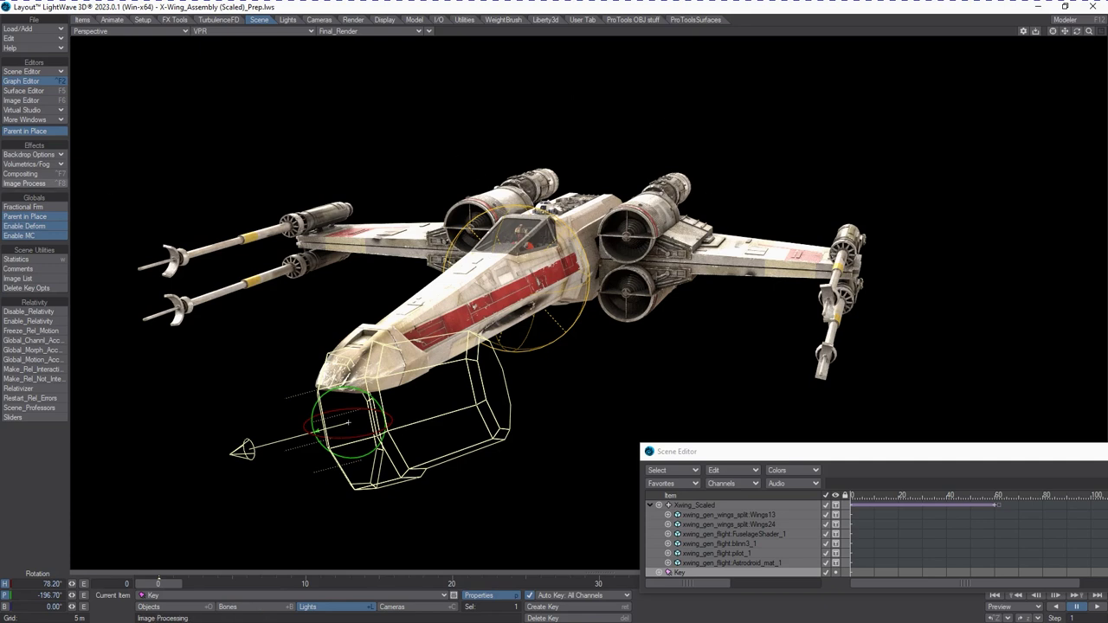
# Turn off the viewport's OpenGL Overlay and render the current frame through the scene camera.
pyautogui.click(430, 31)
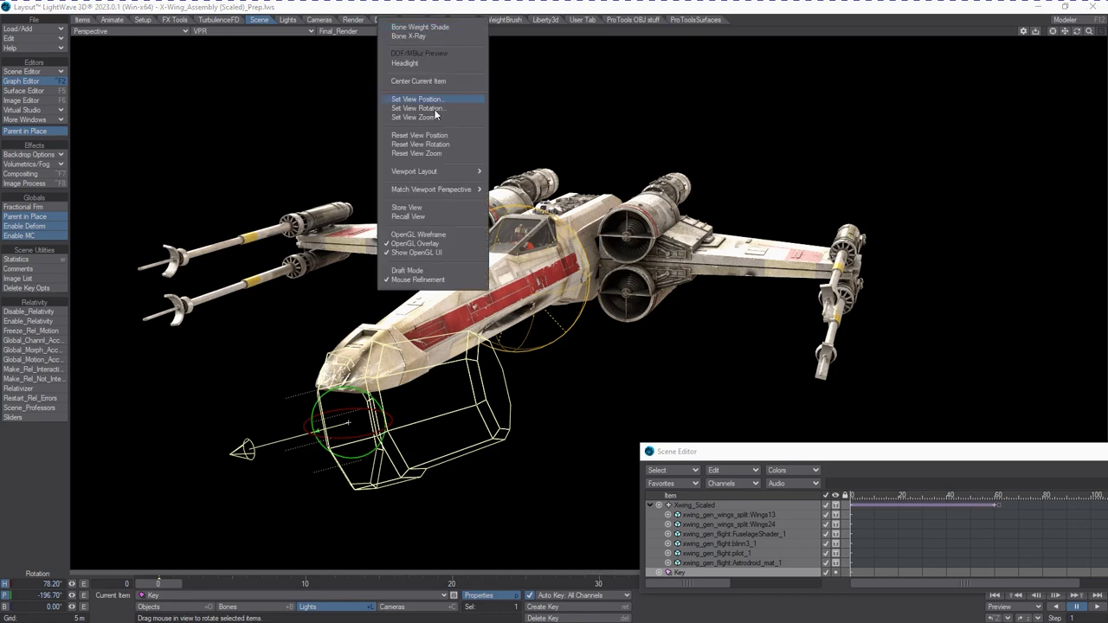
pyautogui.click(415, 243)
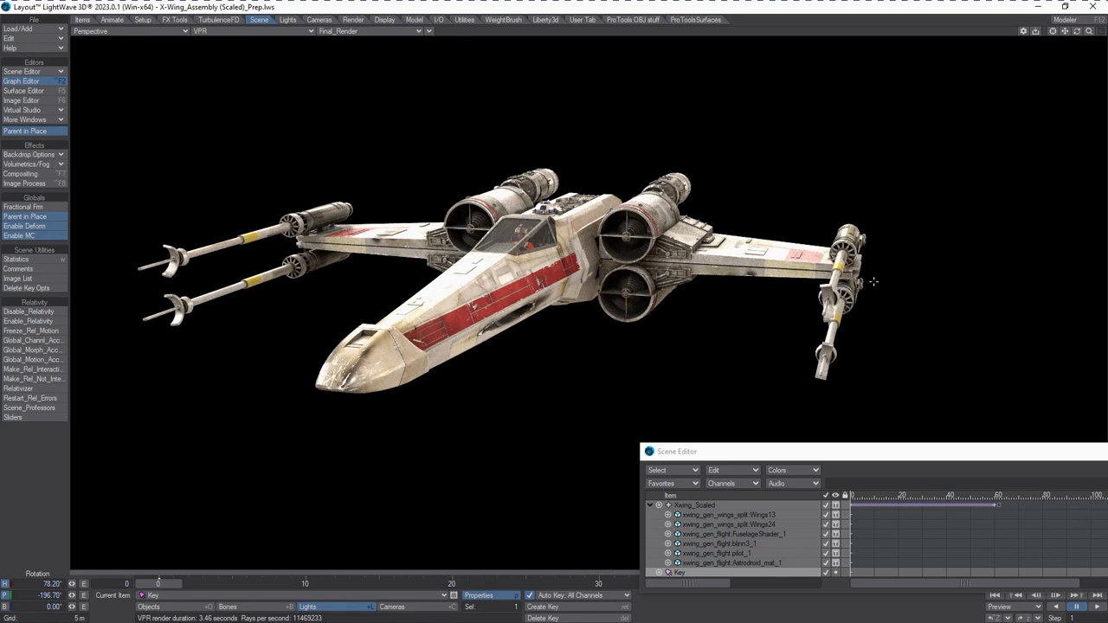
pyautogui.press('F9')
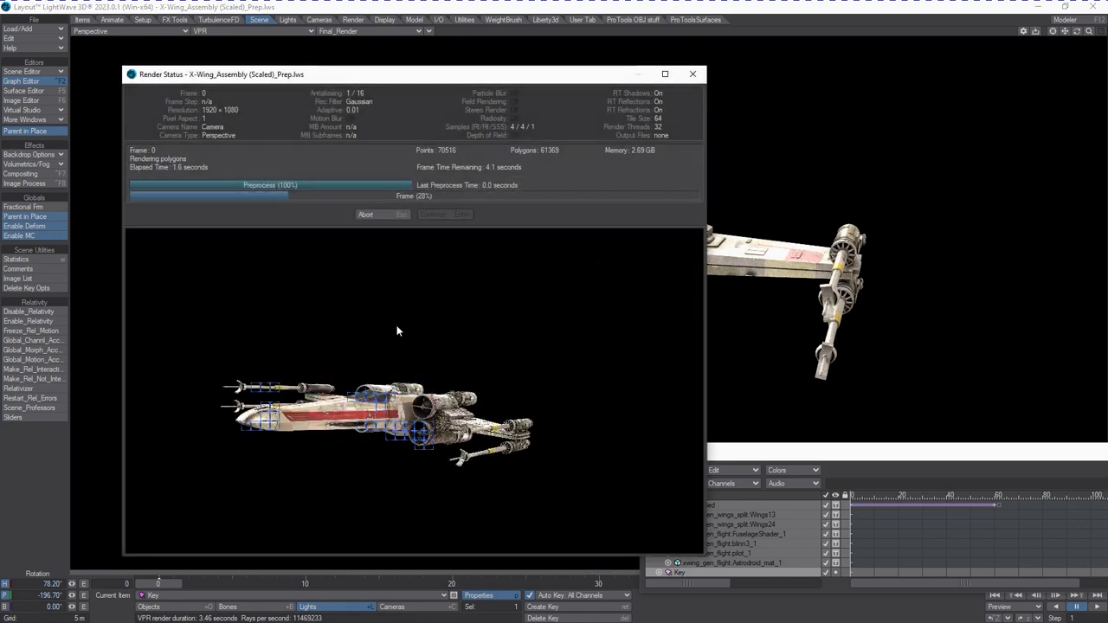
pyautogui.click(142, 293)
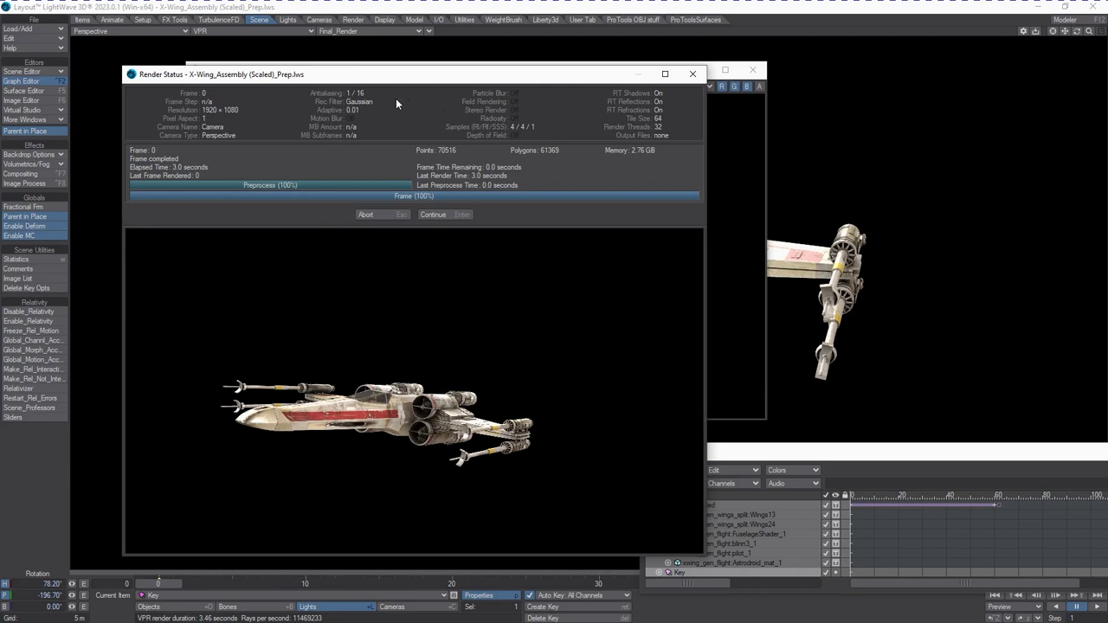
pyautogui.click(464, 217)
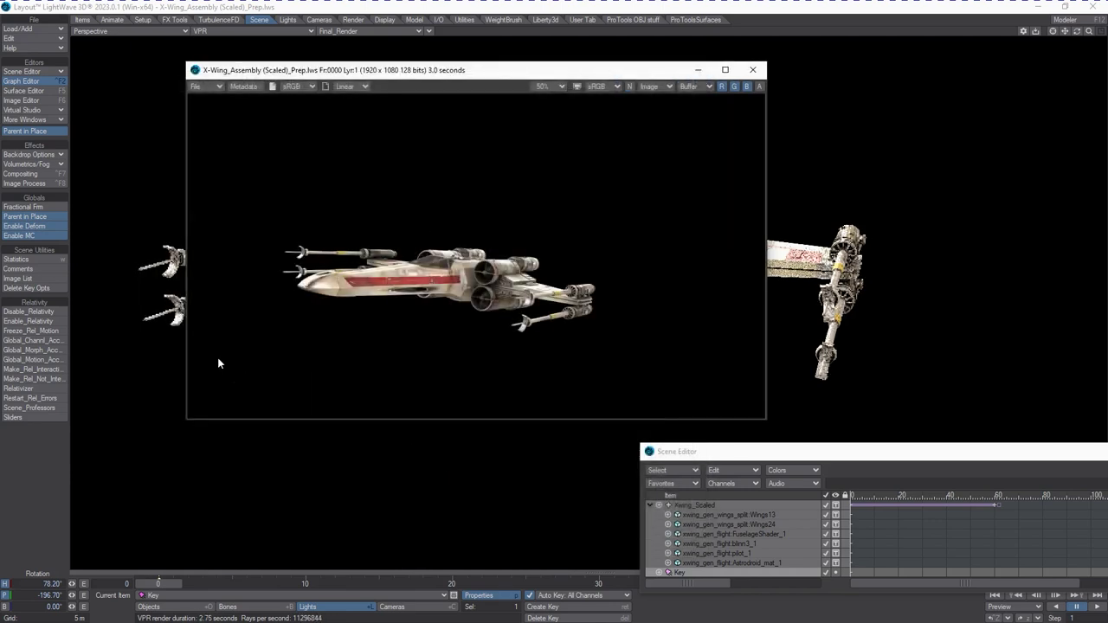
# Inspect the finished render at 100% in an enlarged image window, moving the window out of view when done.
pyautogui.click(550, 86)
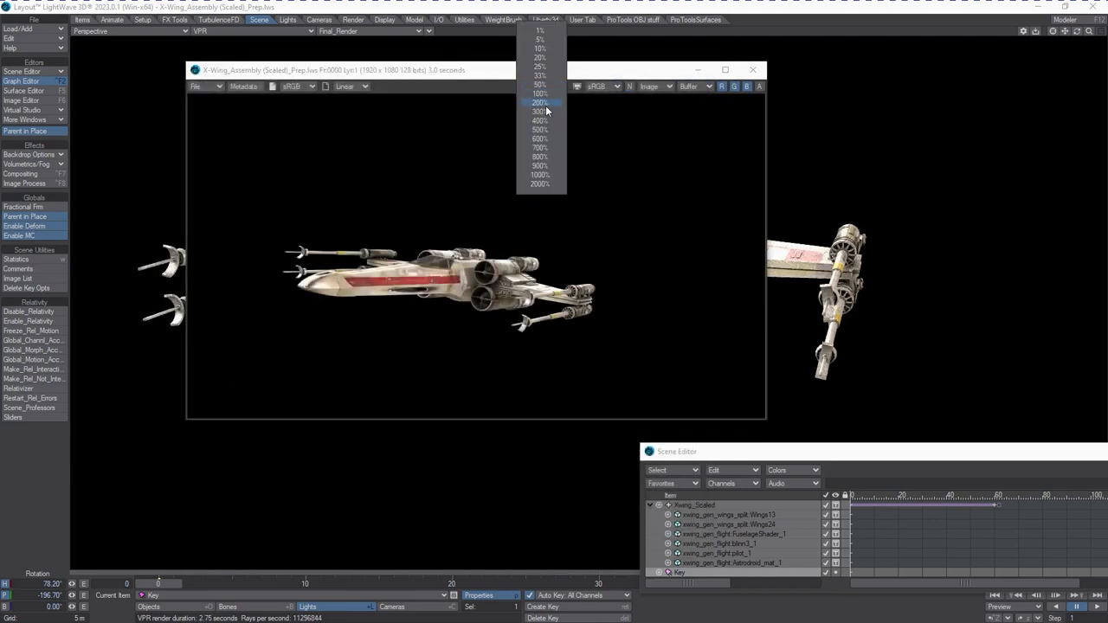
pyautogui.click(547, 107)
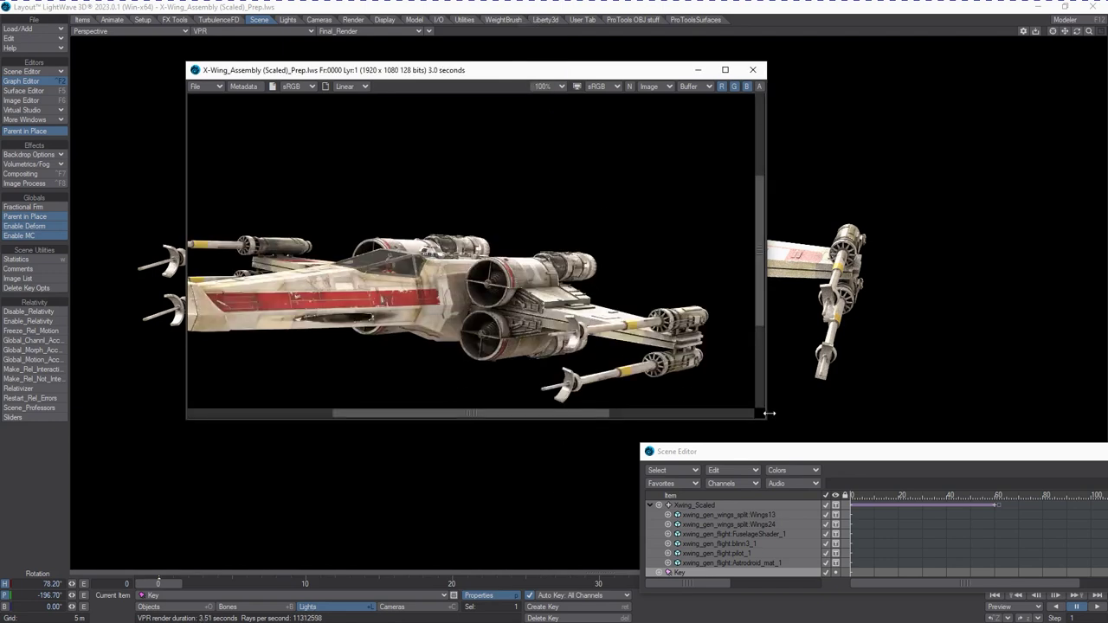
pyautogui.moveTo(765, 418); pyautogui.dragTo(1089, 550)
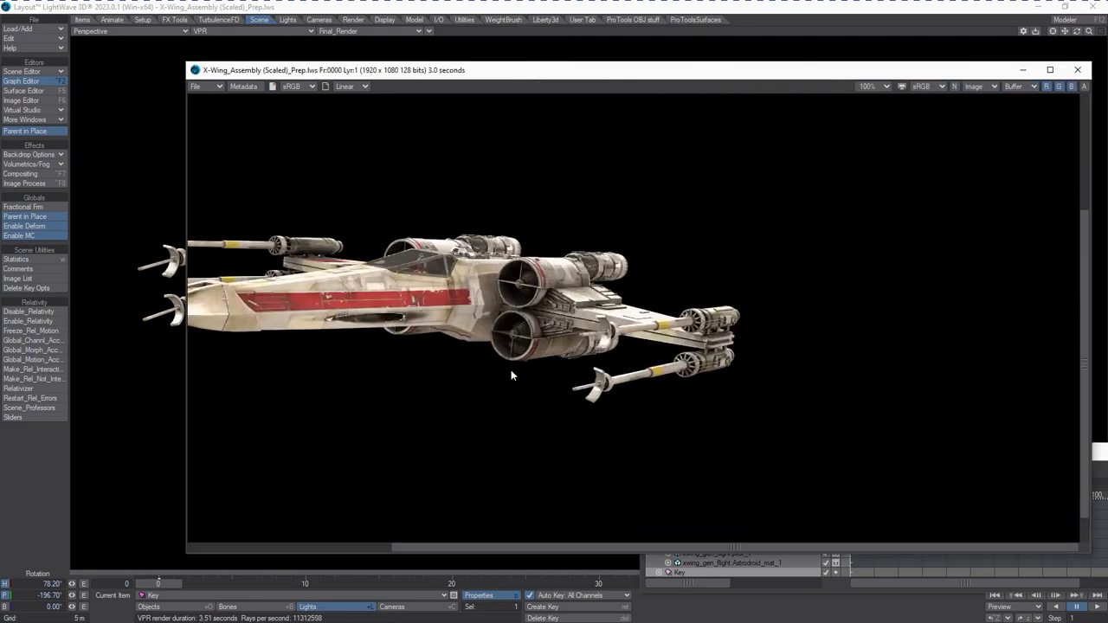
pyautogui.moveTo(613, 547); pyautogui.dragTo(754, 545)
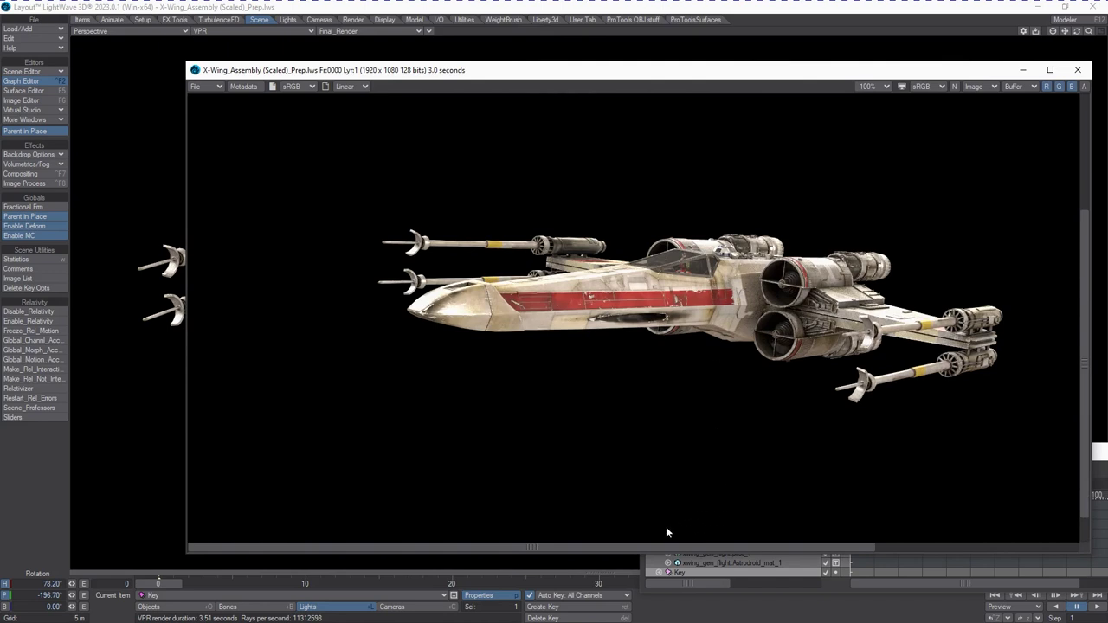
pyautogui.moveTo(631, 545); pyautogui.dragTo(604, 550)
pyautogui.moveTo(616, 71); pyautogui.dragTo(1107, 177)
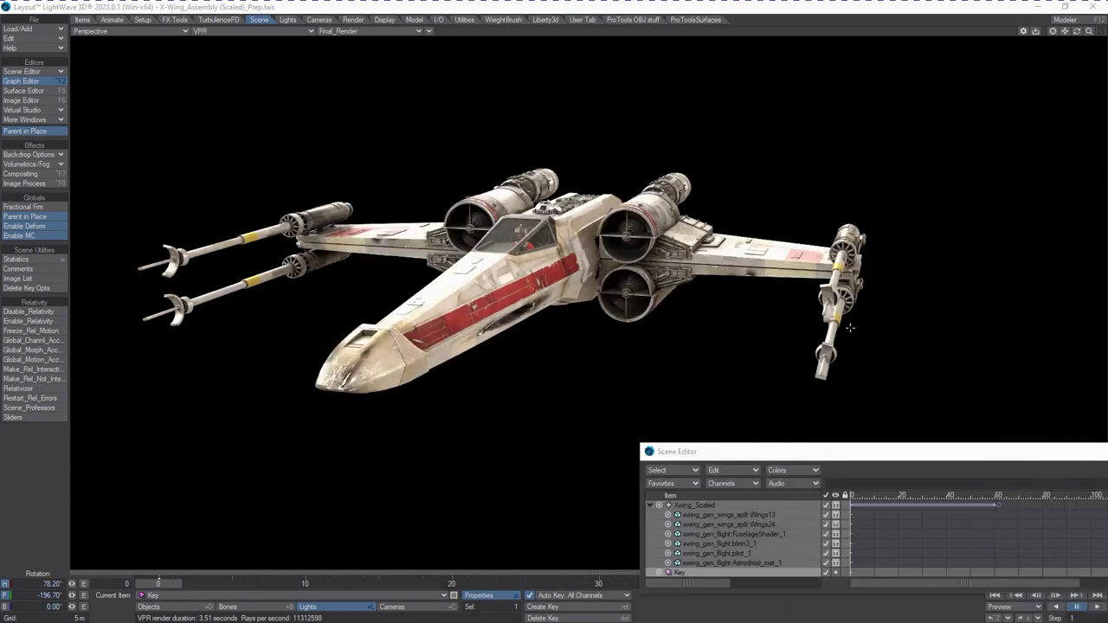